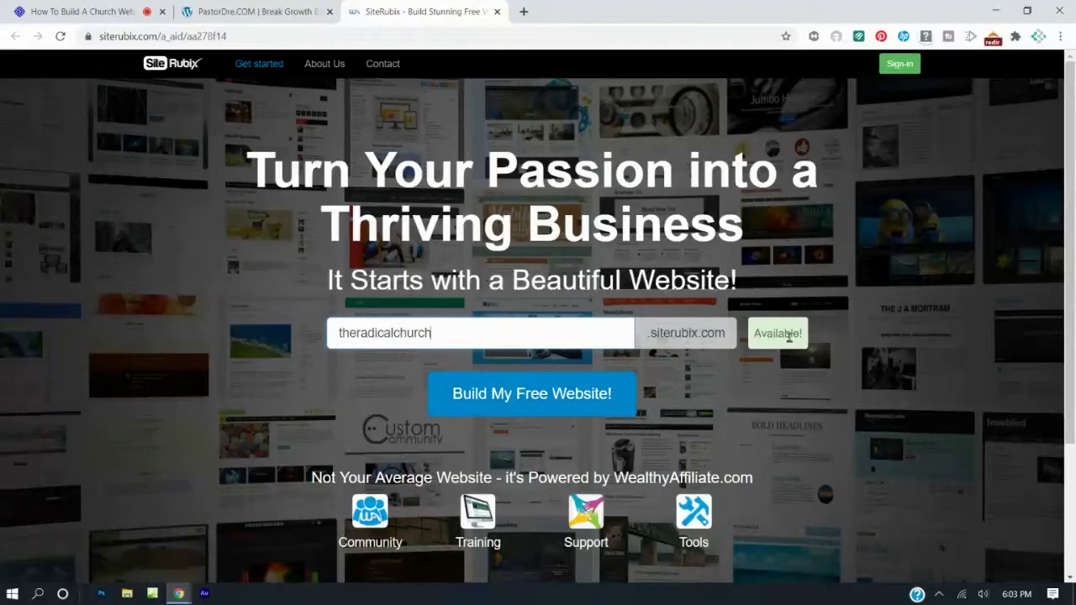
Abandon the theradicalchurch free-site build and open a new incognito Chrome window.
left_click(534, 395)
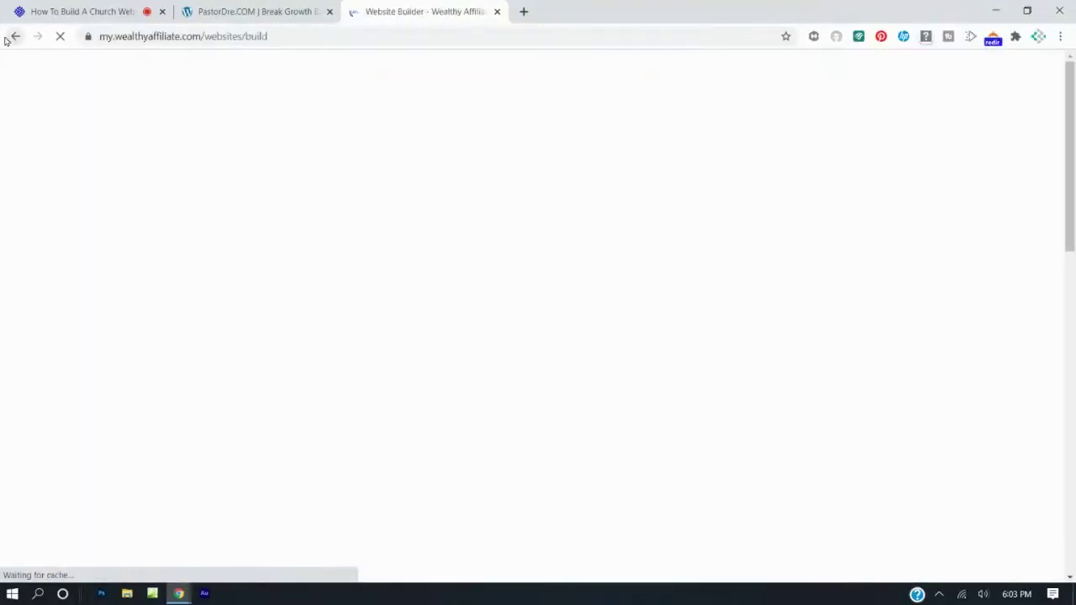
left_click(15, 37)
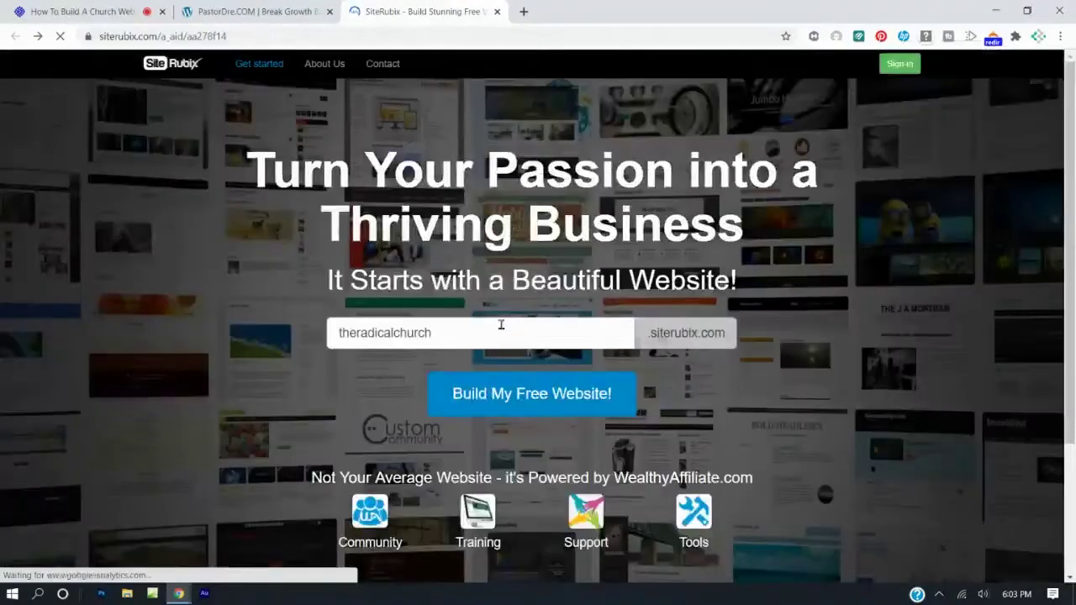
right_click(515, 195)
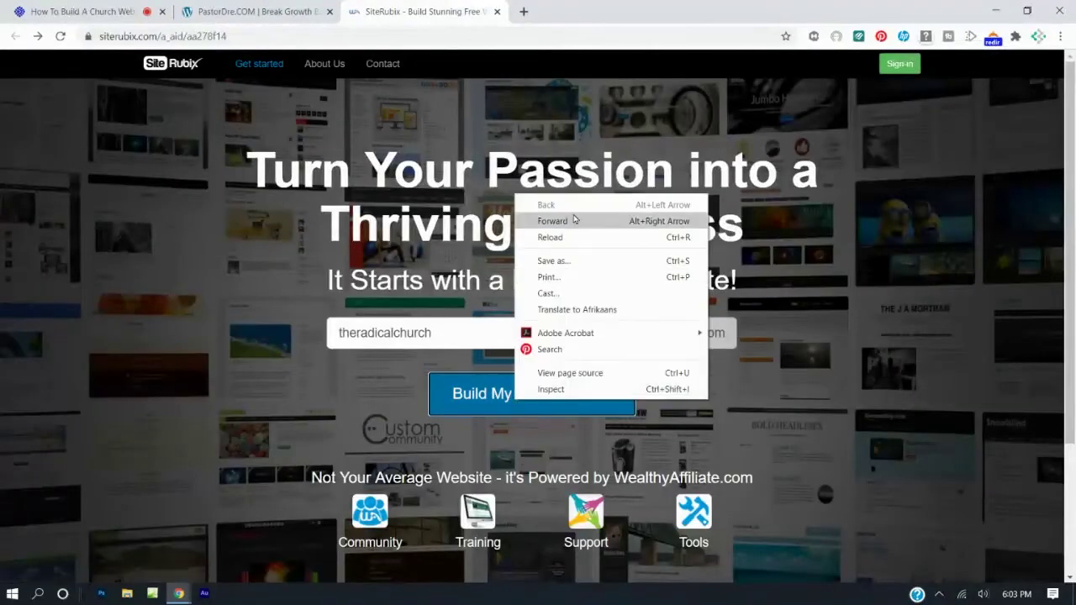
left_click(458, 333)
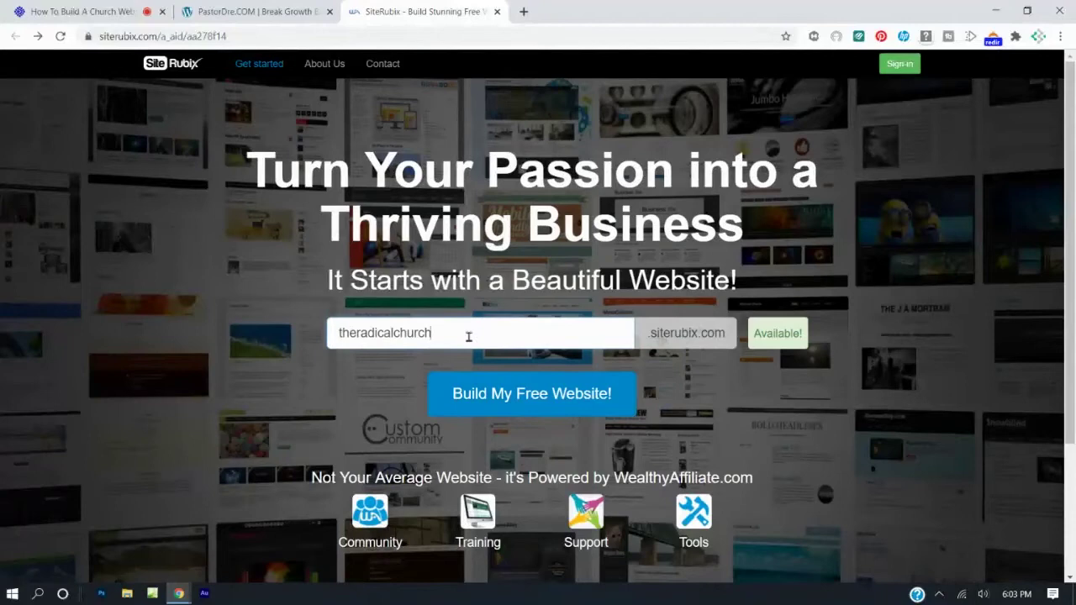
left_click(1060, 37)
left_click(1003, 88)
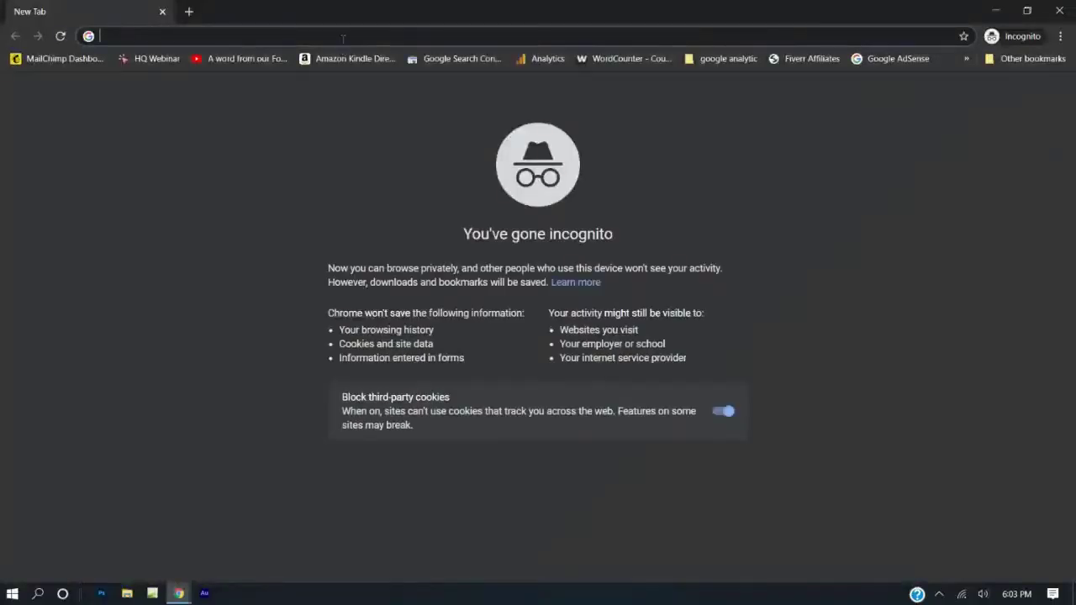
Copy the SiteRubix address into the incognito window's address bar.
left_click(996, 10)
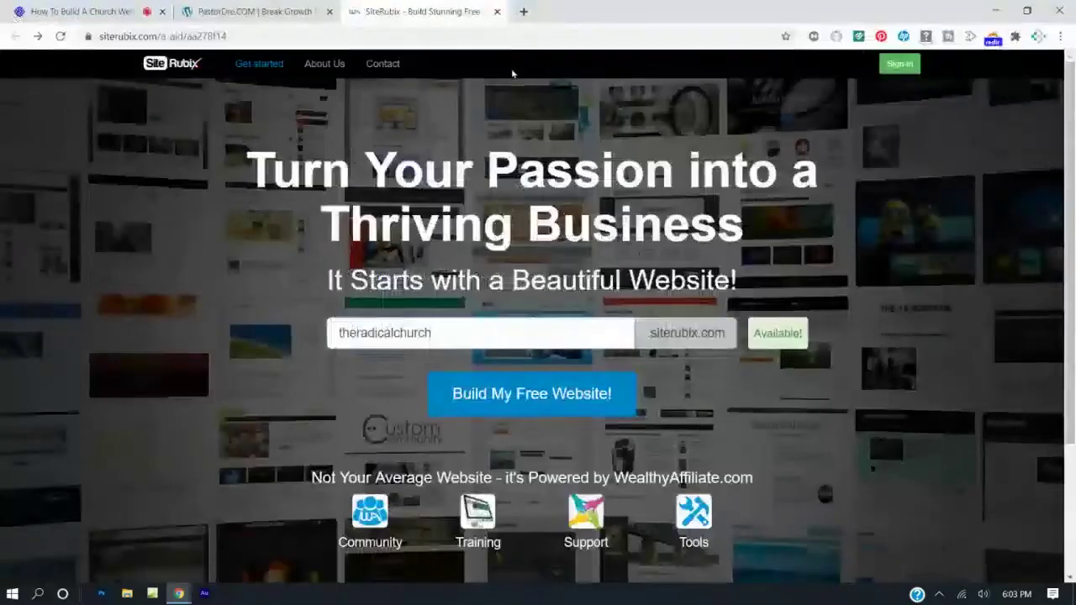
left_click(396, 43)
key("ctrl+c")
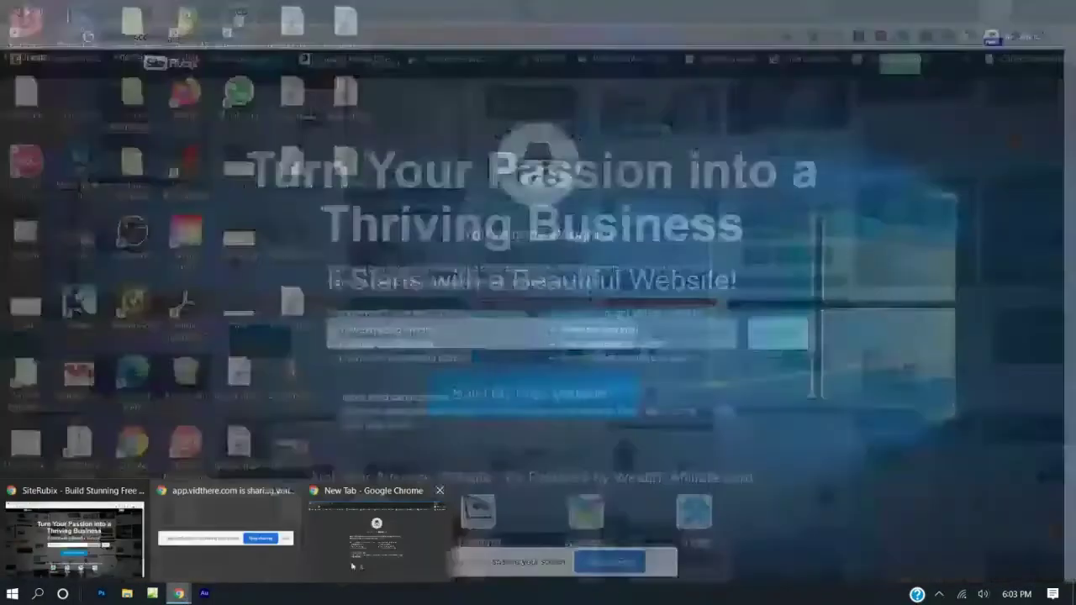
left_click(354, 568)
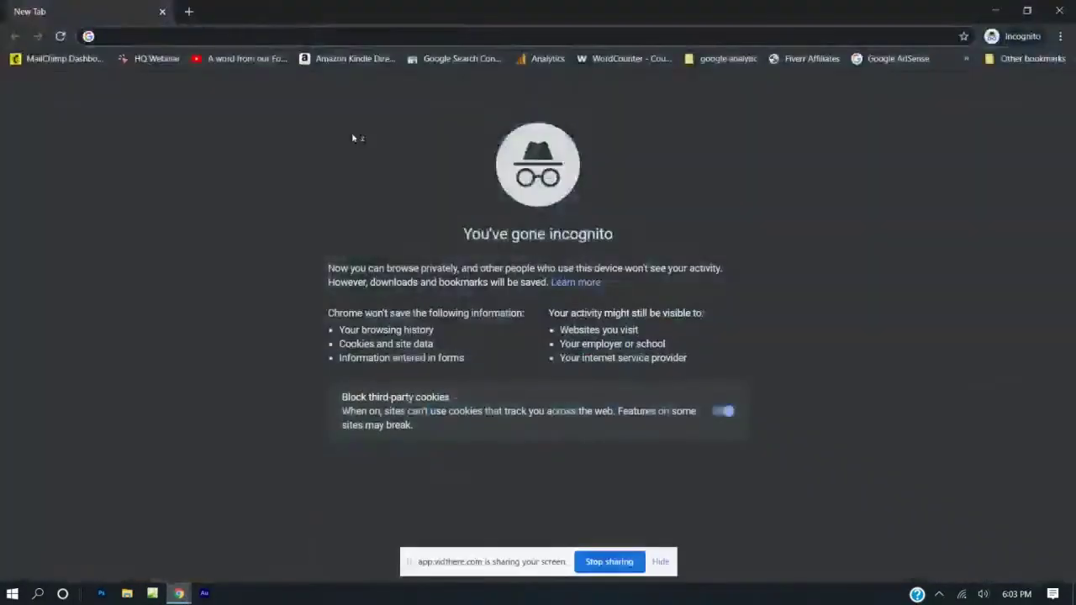
left_click(353, 33)
key("ctrl+v")
Load SiteRubix in incognito and request a free site named 'theradicalchurch'.
key("Return")
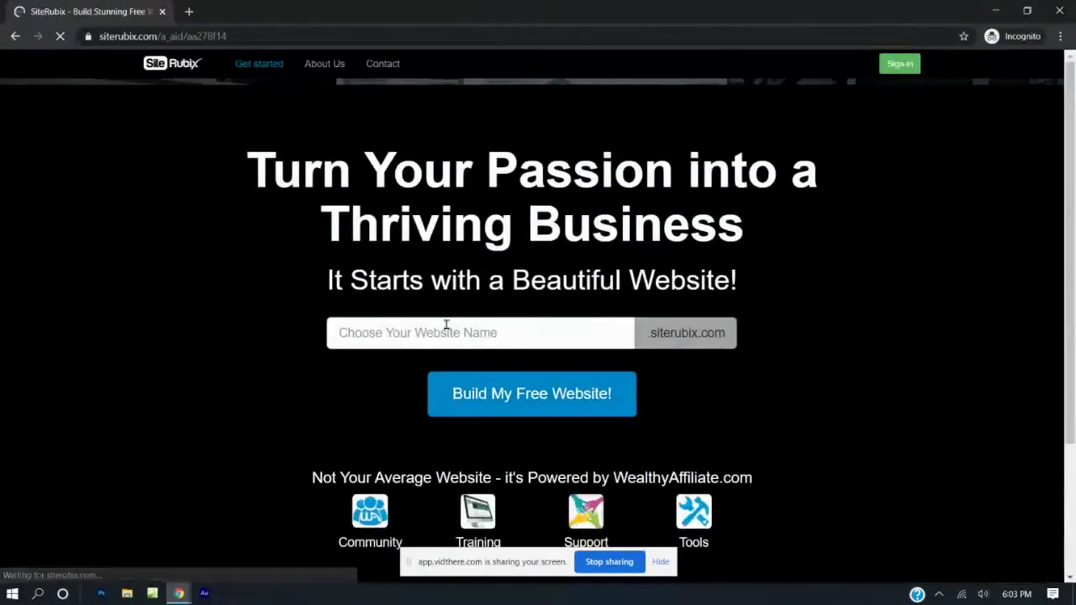
type("the")
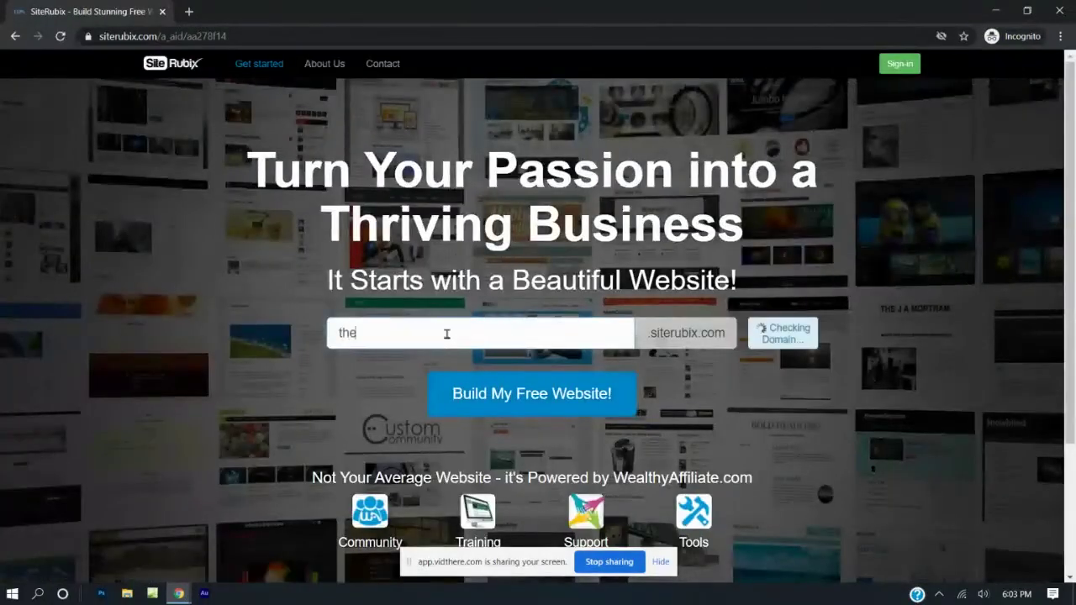
type("radicalchu")
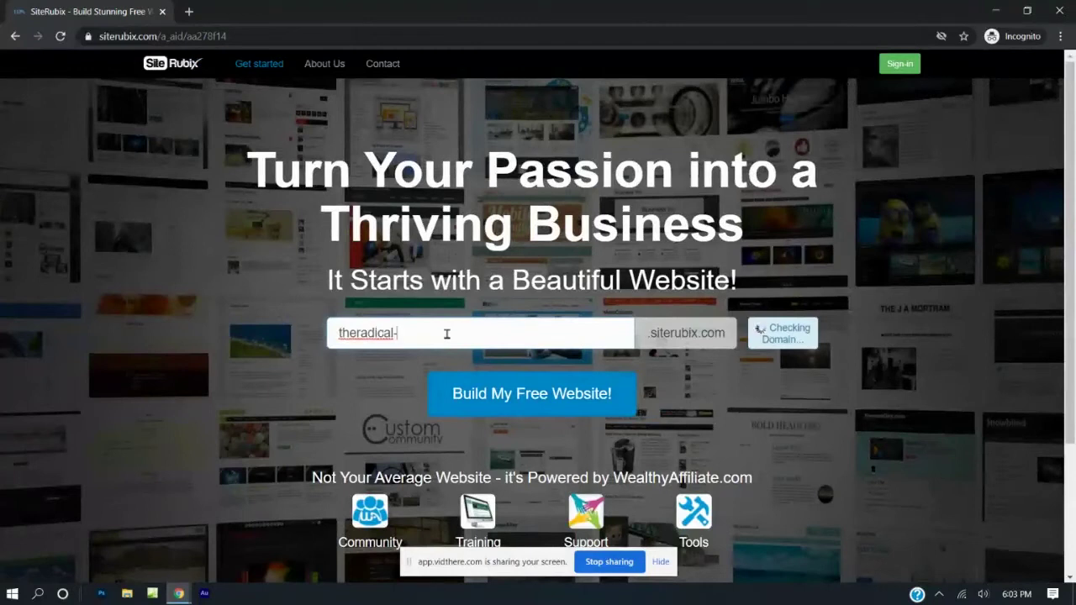
type("rch")
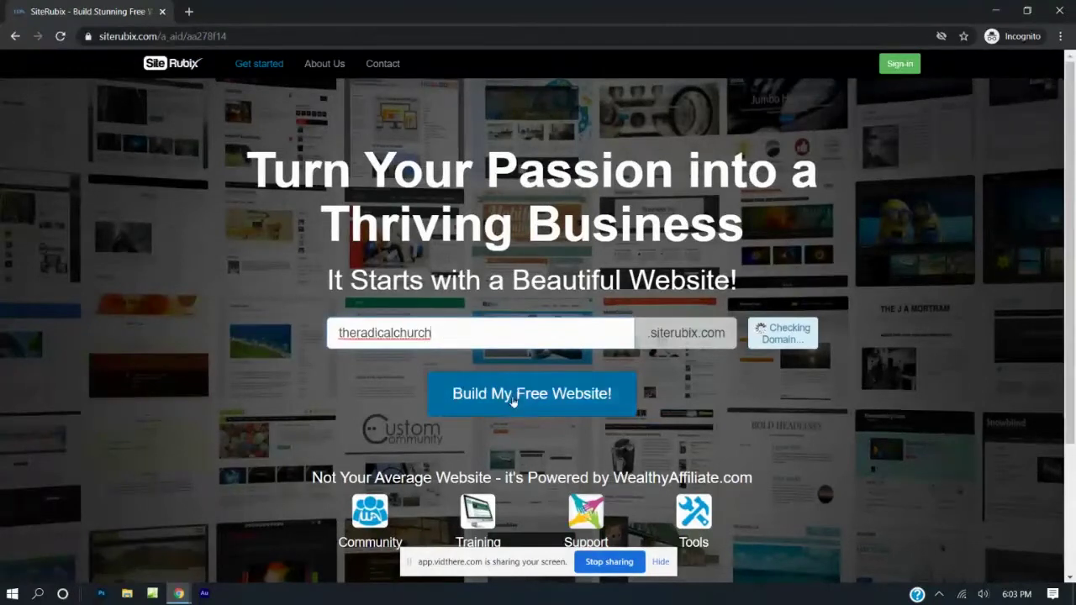
left_click(511, 401)
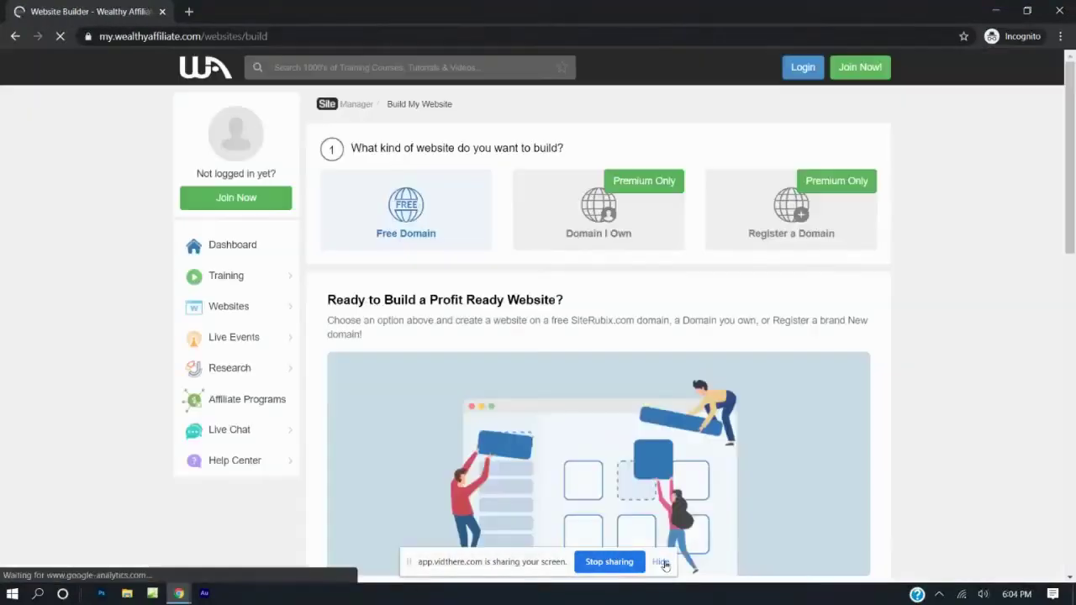
Step through the Join form's Email, Name, Username and Password fields without filling them.
left_click(661, 563)
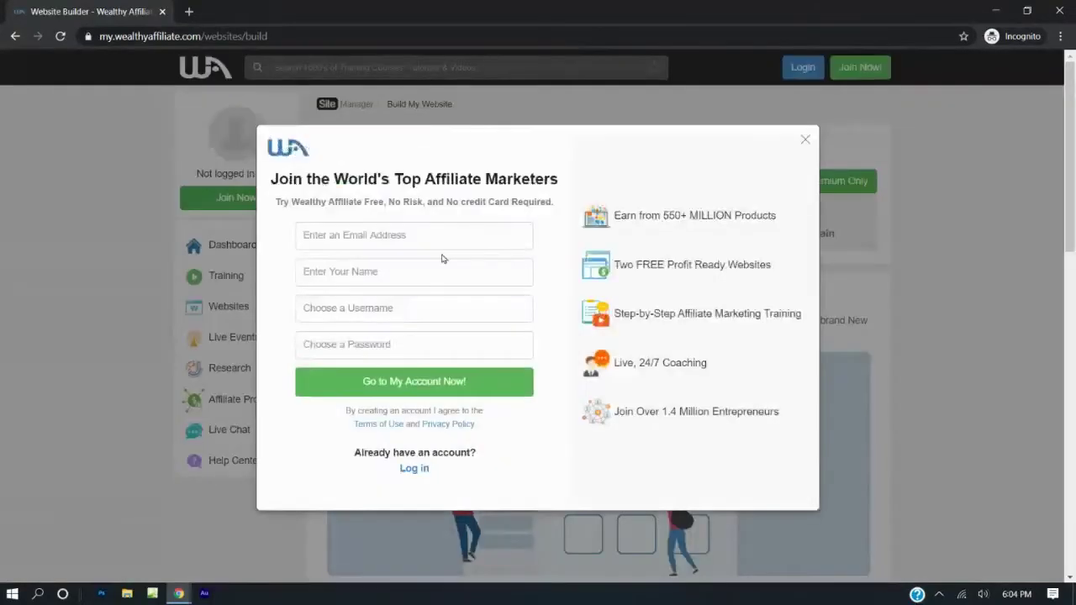
left_click(393, 233)
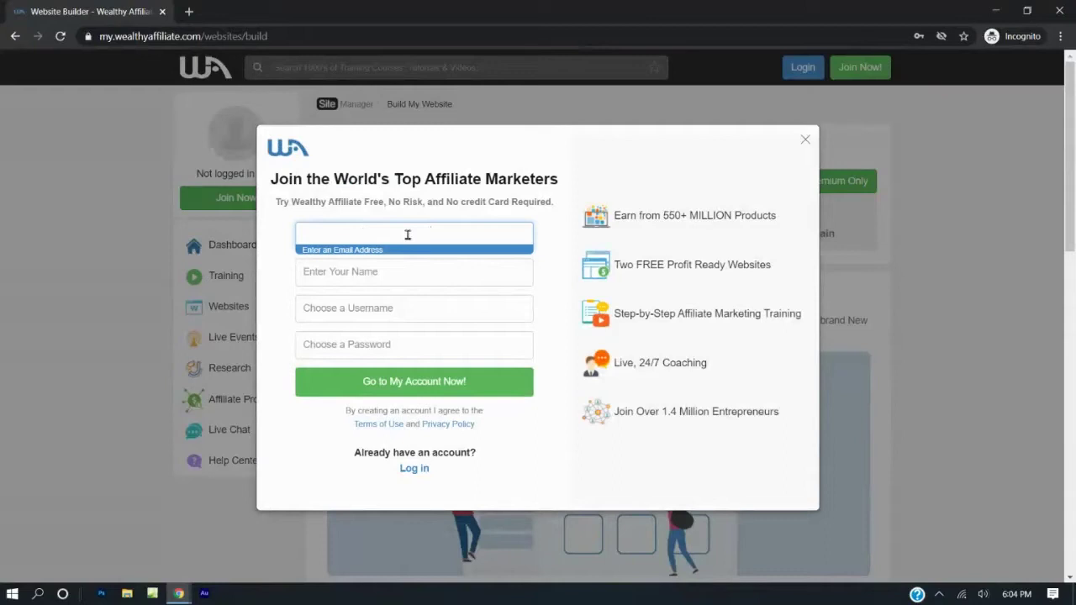
left_click(397, 271)
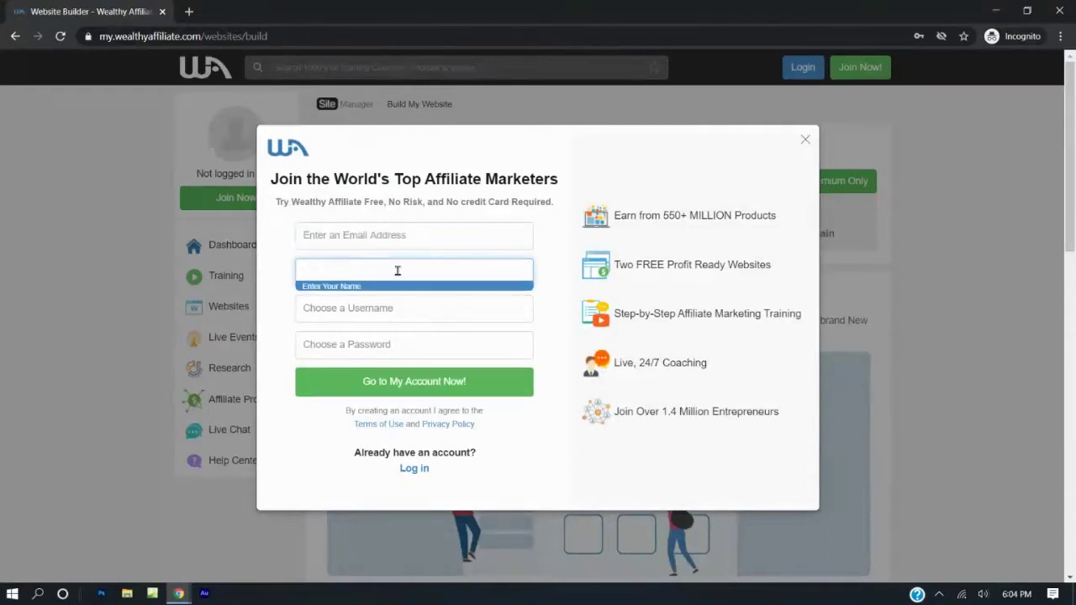
left_click(369, 307)
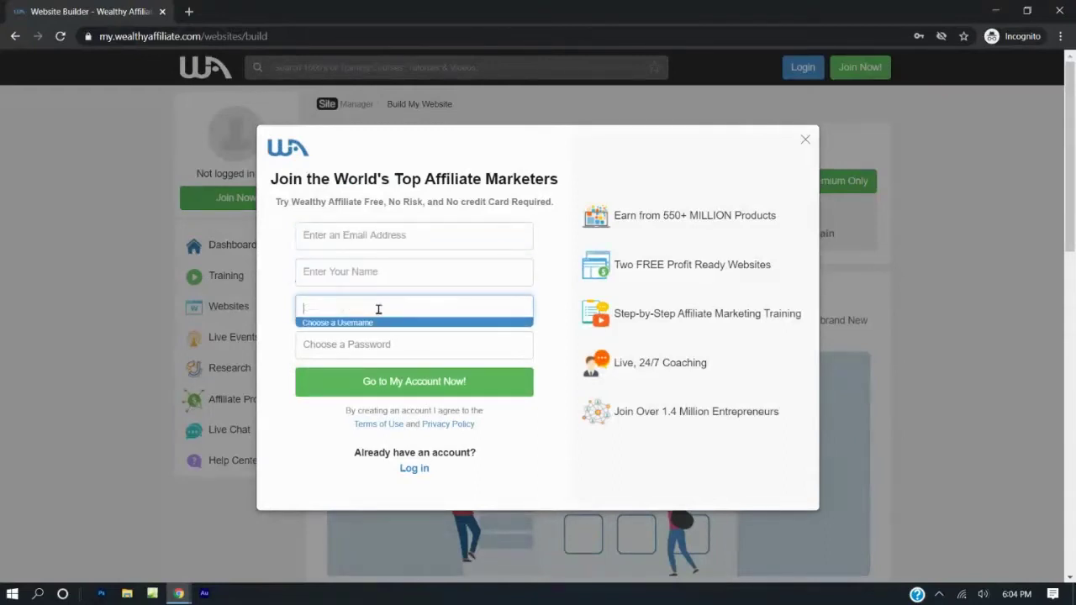
left_click(355, 343)
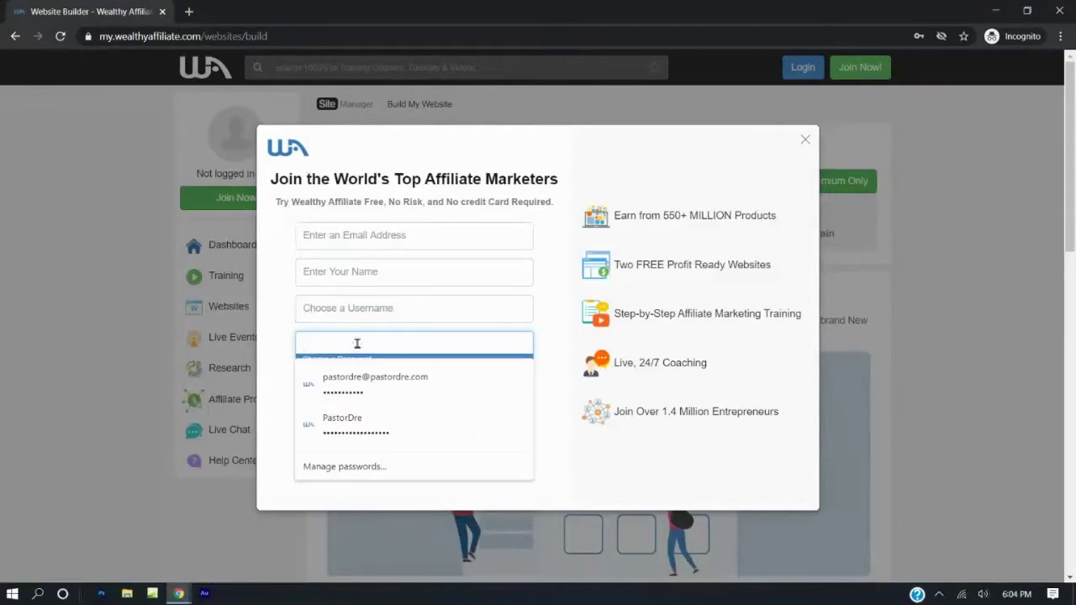
left_click(797, 192)
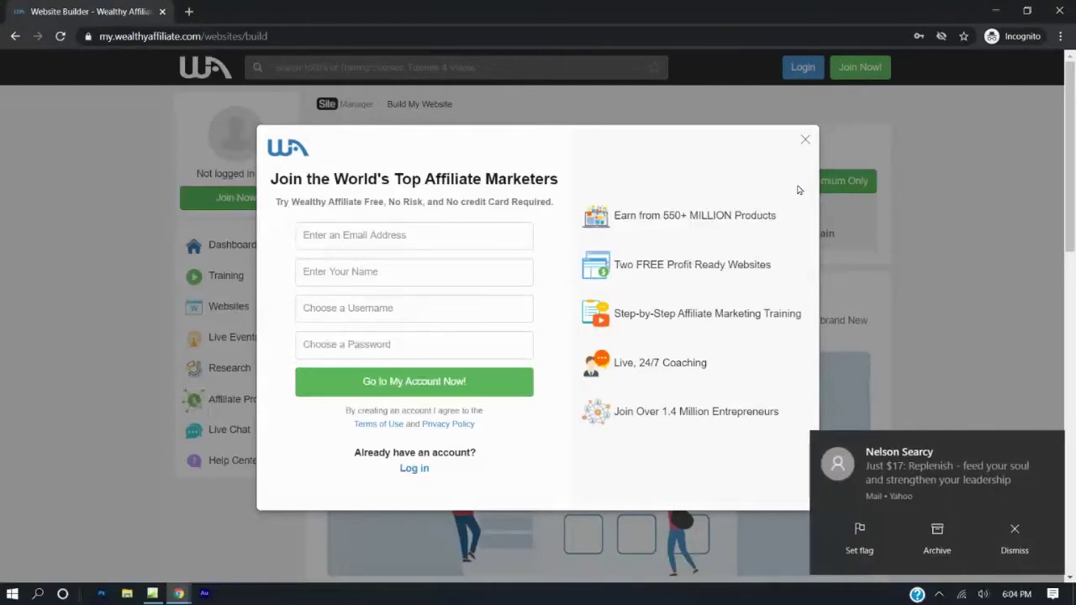
Dismiss both mail notifications and bring the browser back into focus.
left_click(1017, 533)
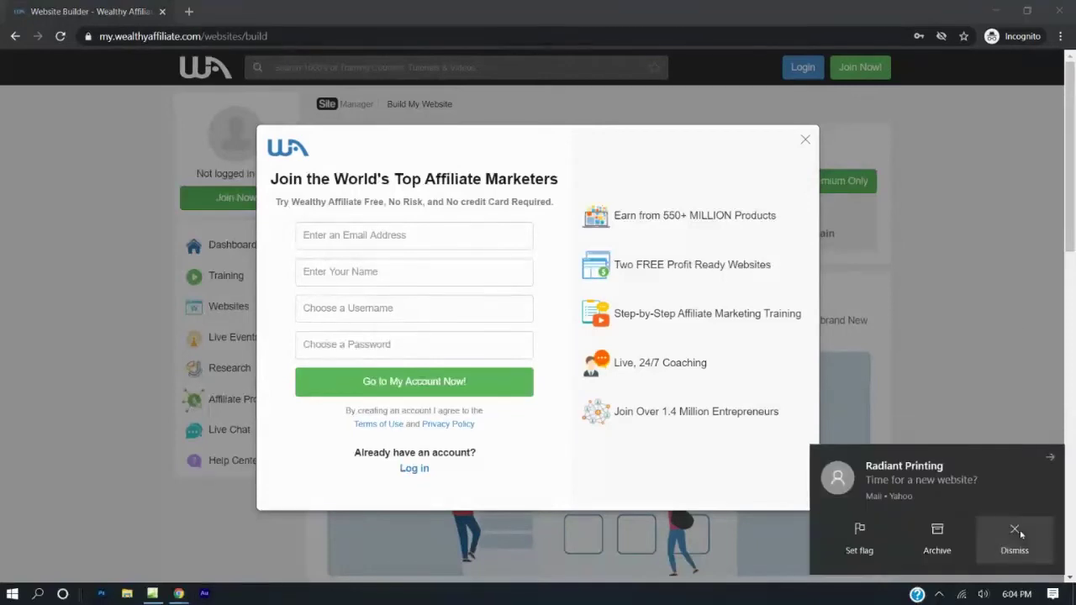
left_click(1019, 534)
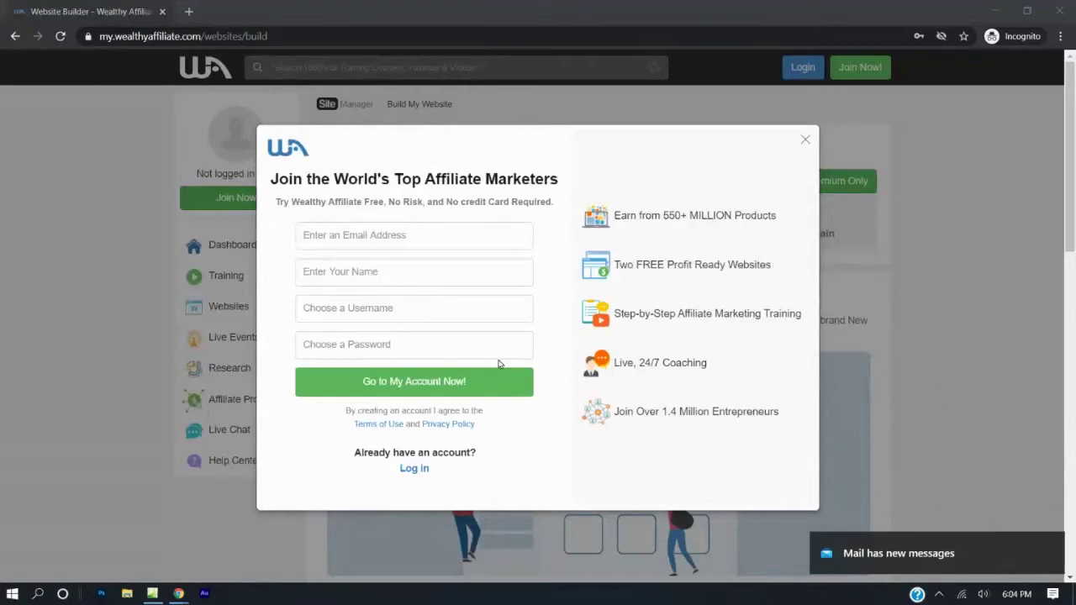
left_click(337, 239)
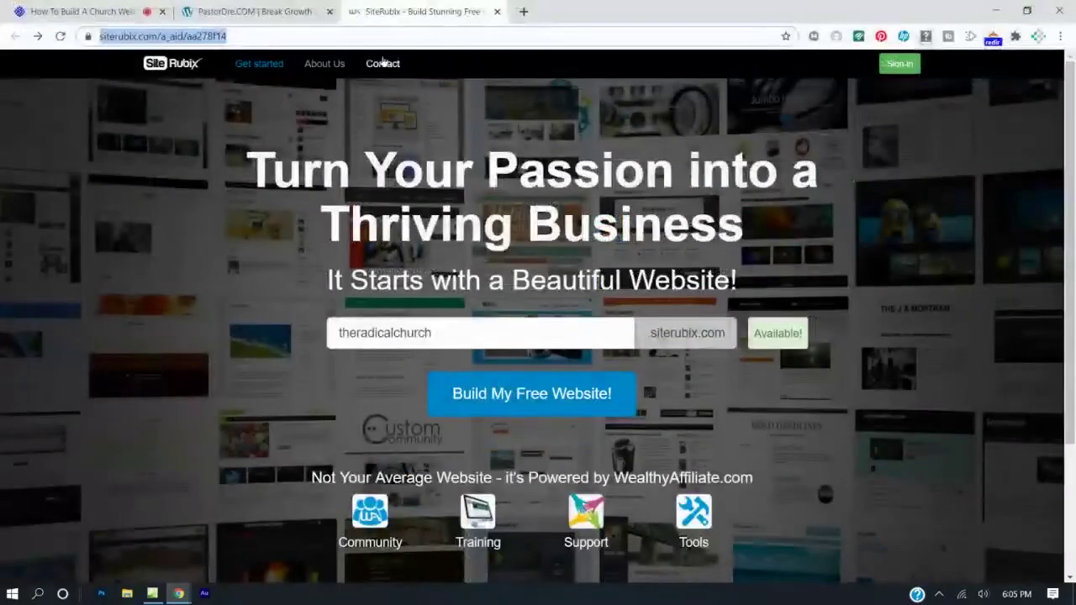
Launch the builder from SiteRubix and choose the Free Domain option.
left_click(506, 405)
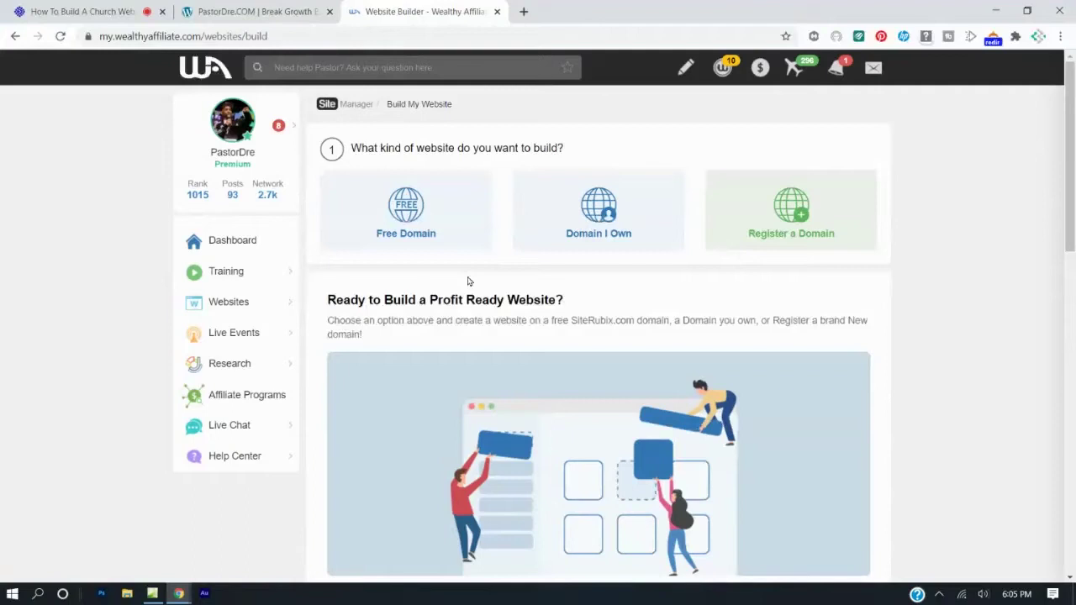
left_click(396, 216)
left_click(438, 334)
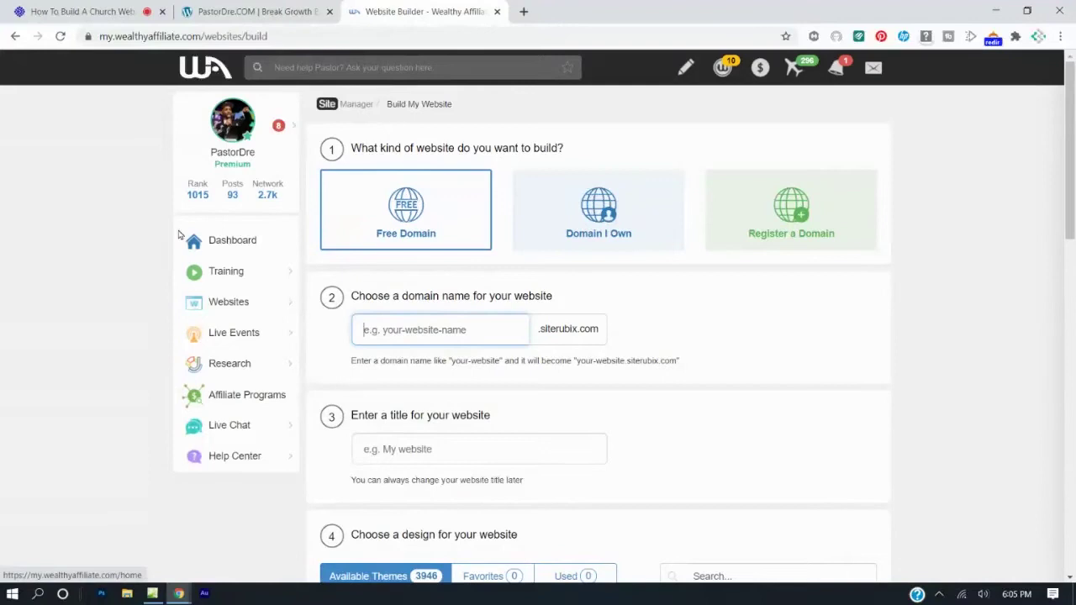
Enter domain name 'theradicalchurch' and website title 'The Radical Church'.
type("theradicalchurch")
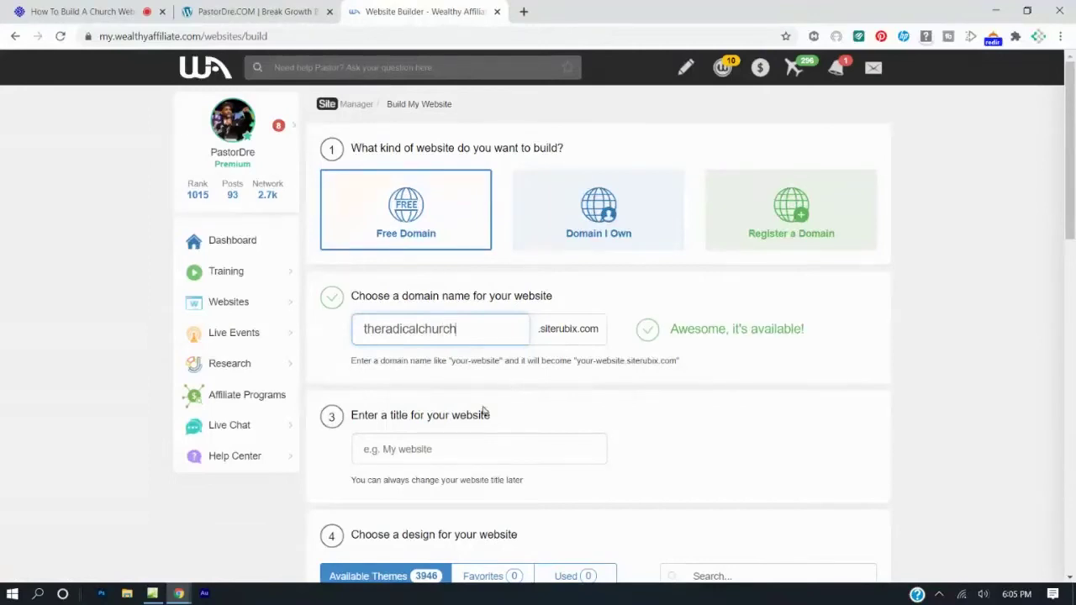
left_click(425, 452)
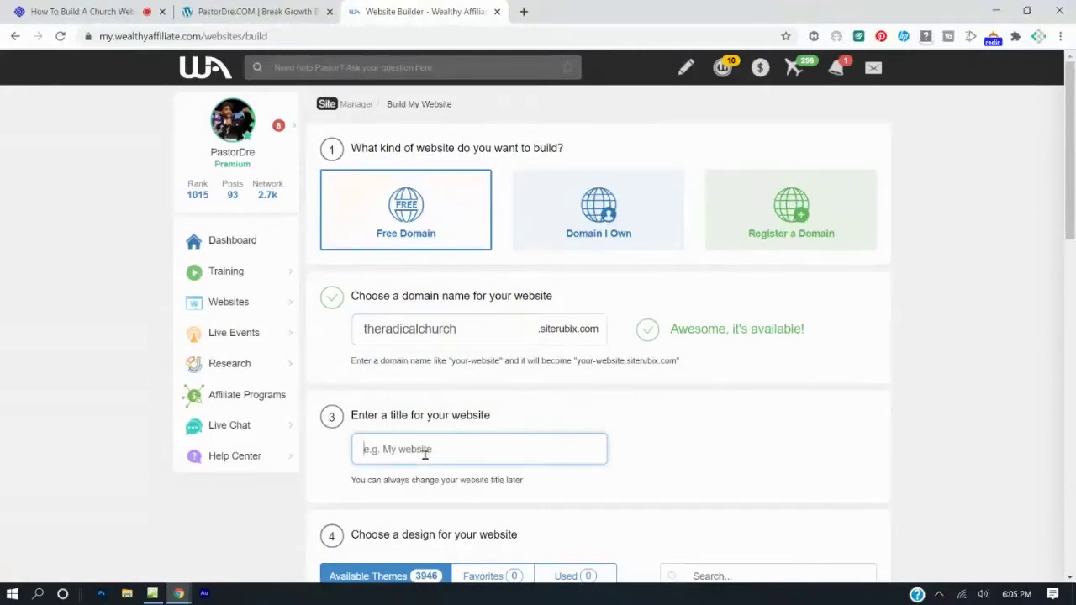
type("The Radio")
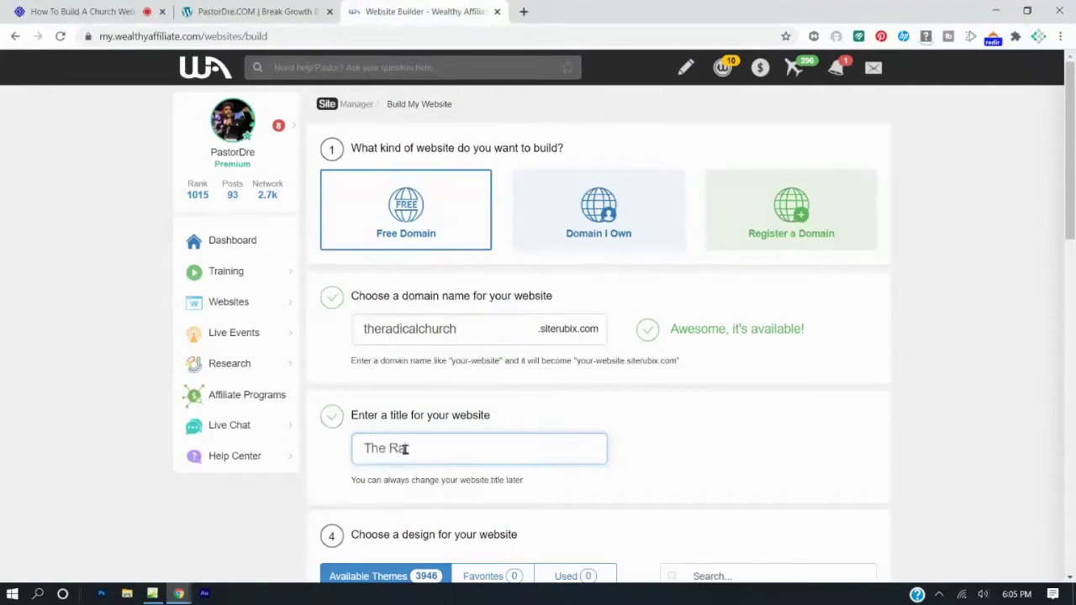
key("BackSpace")
key("BackSpace")
key("BackSpace")
type("ical Church")
Choose the GeneratePress theme for the site.
scroll(471, 324, "down", 2)
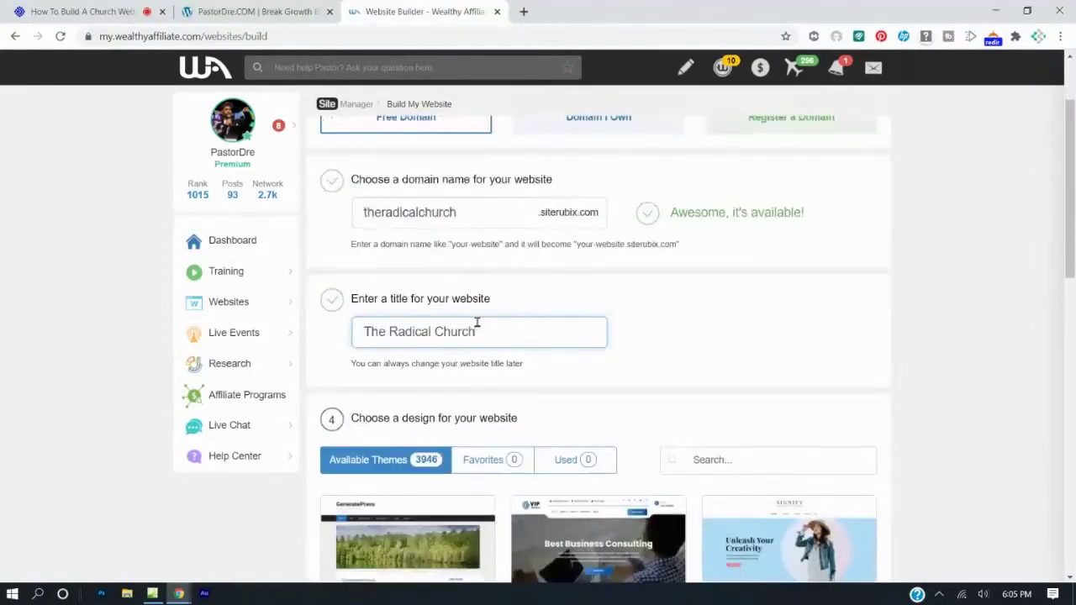
scroll(477, 328, "down", 2)
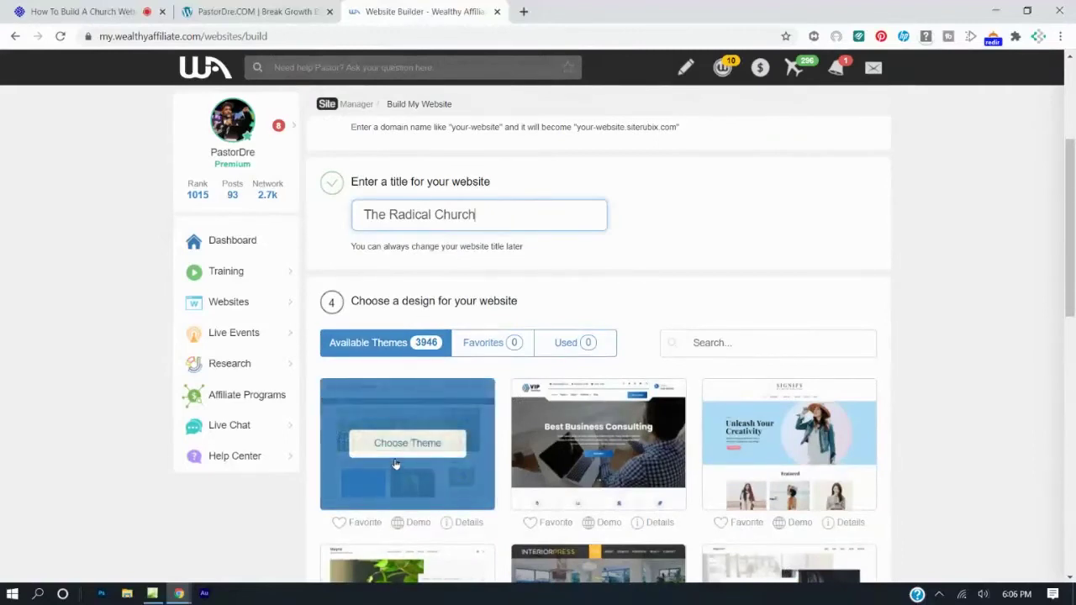
mouse_move(416, 429)
left_click(409, 441)
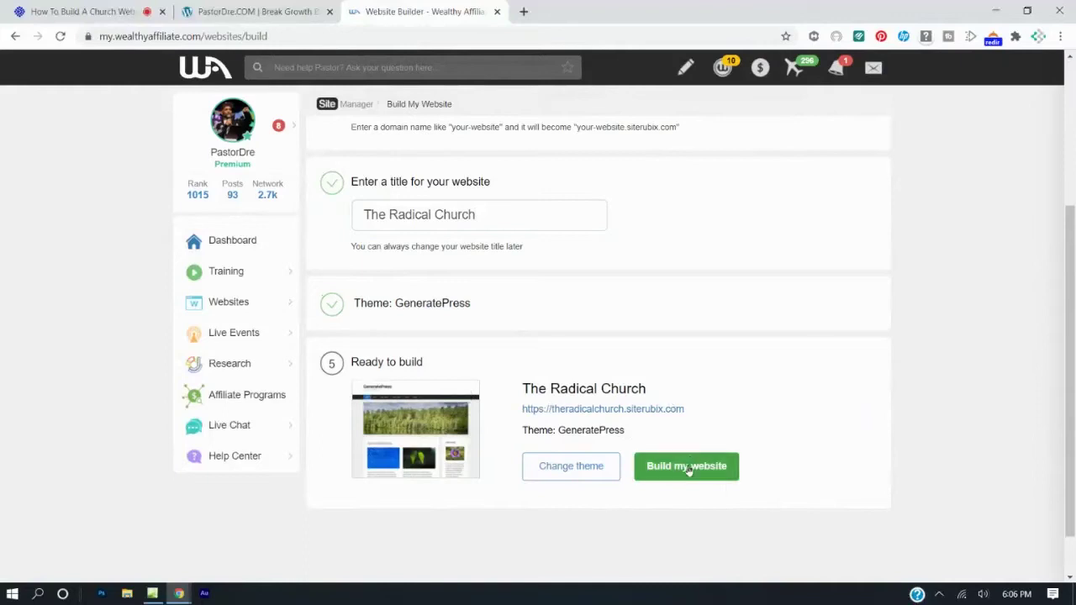
Start building The Radical Church site and open a blank new tab.
left_click(687, 466)
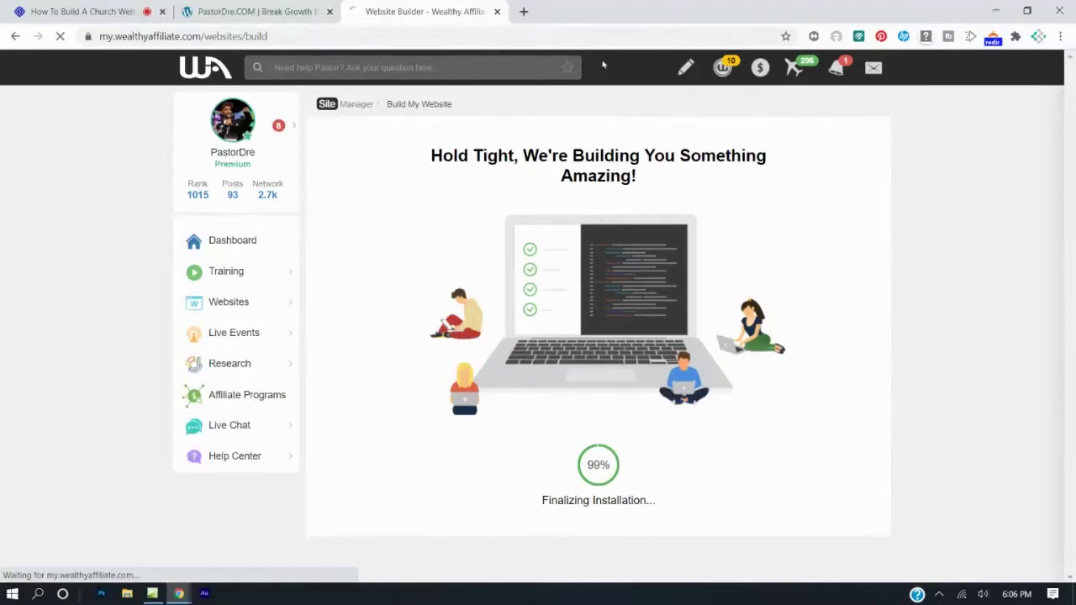
left_click(527, 34)
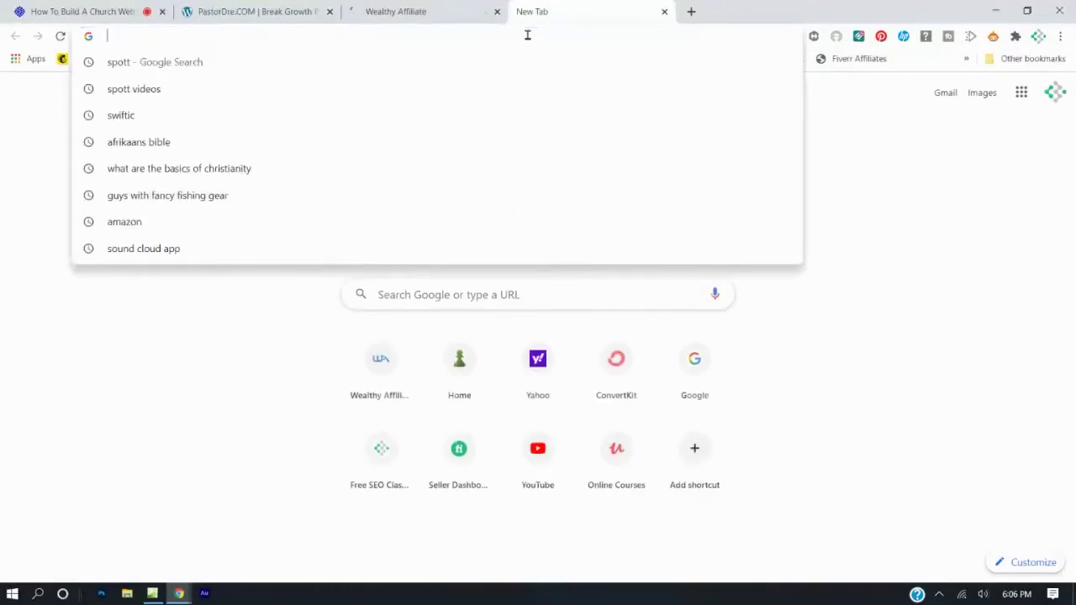
Browse the On Fire Church site at mychurchwebsite.siterubix.com, then return to Wealthy Affiliate.
type("mychurchwebsite.siterubix.com")
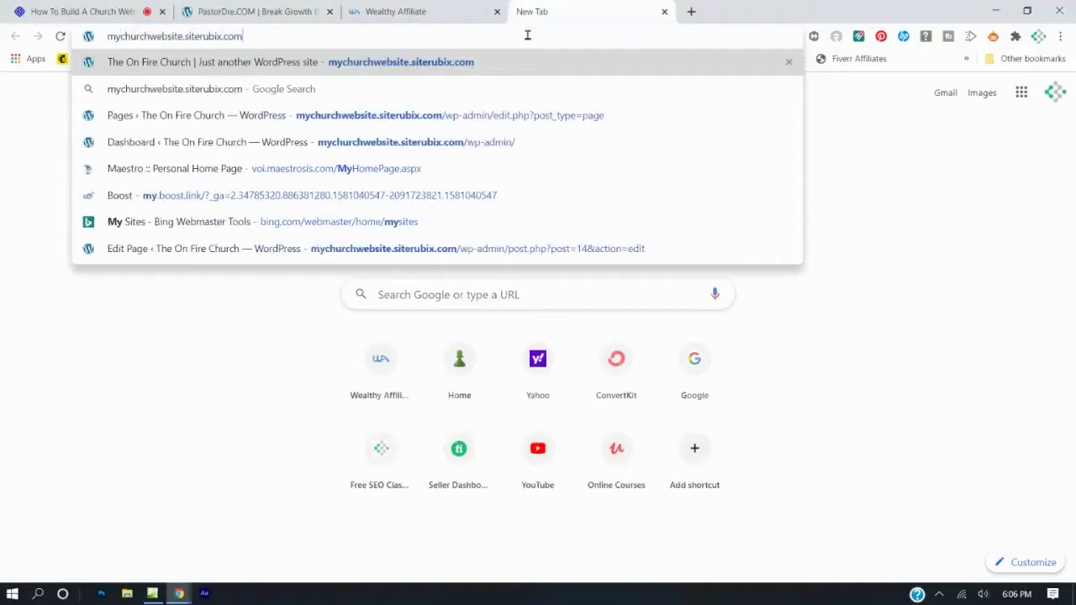
key("Return")
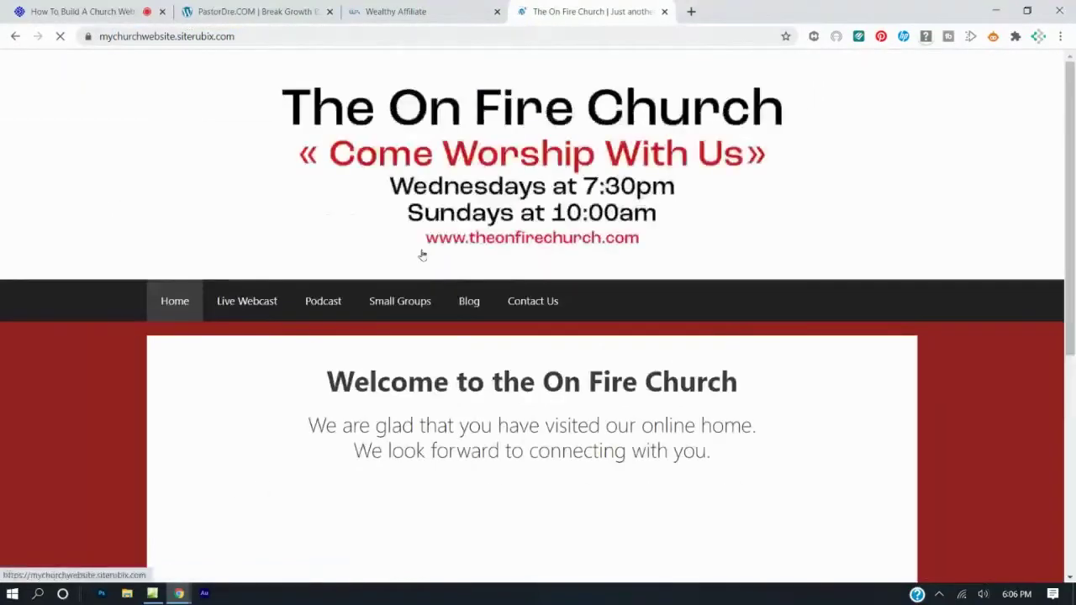
scroll(423, 255, "down", 5)
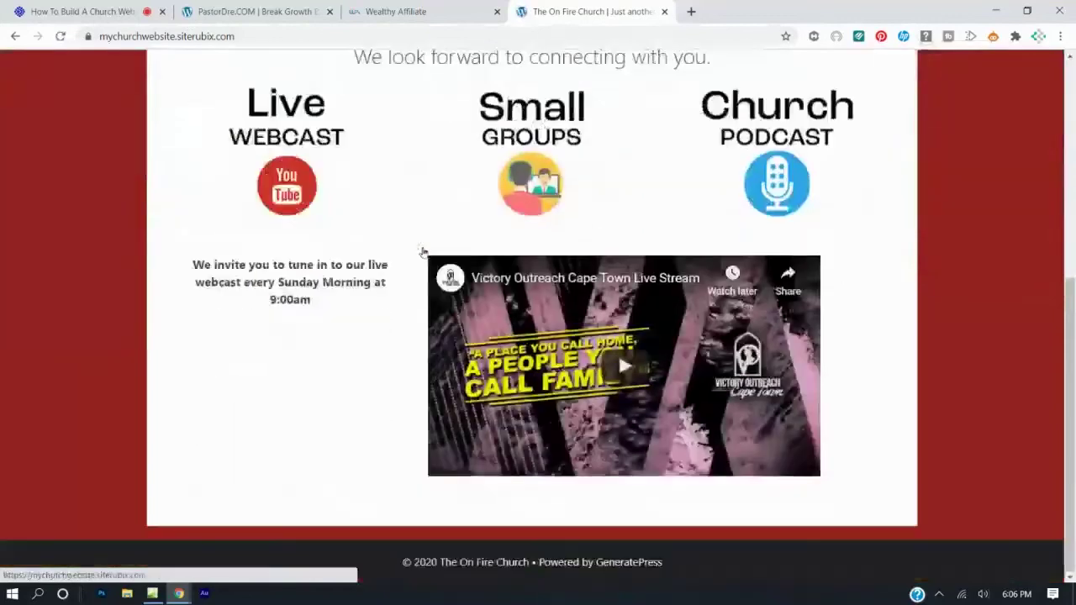
scroll(427, 258, "up", 5)
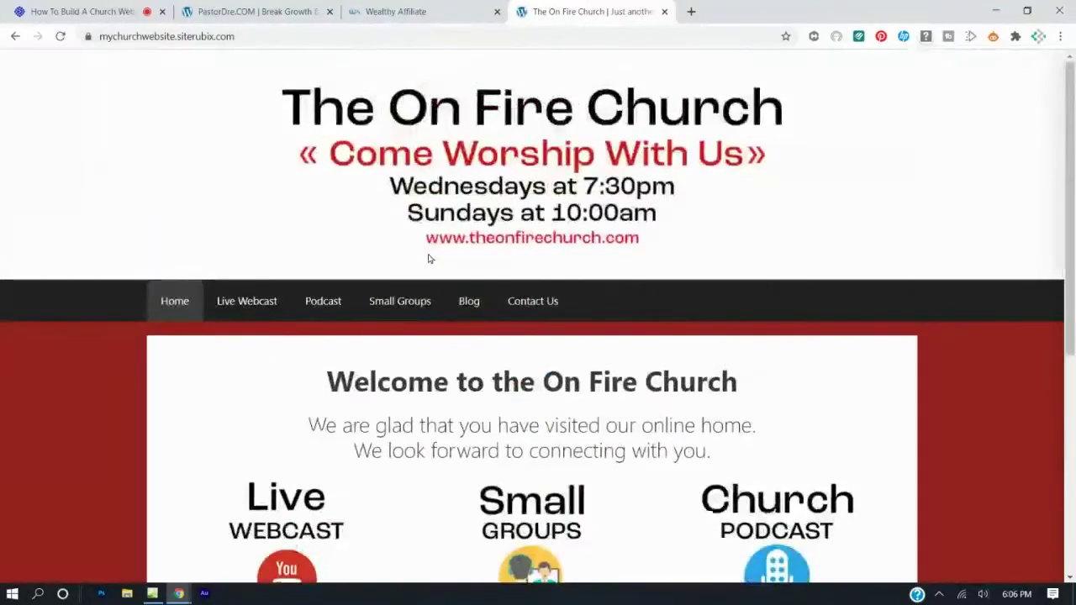
scroll(428, 259, "down", 5)
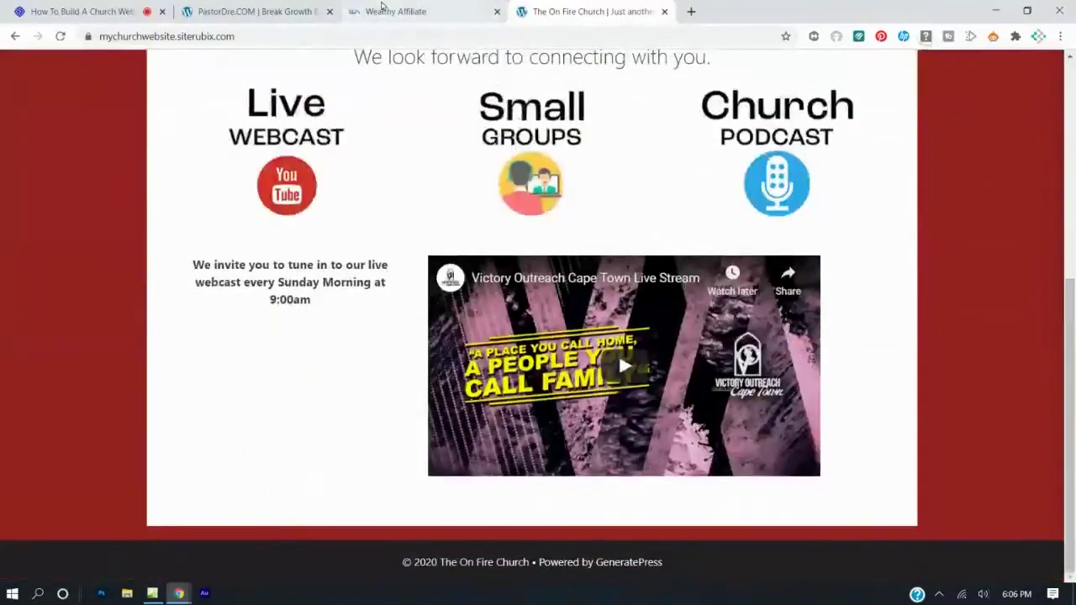
left_click(383, 8)
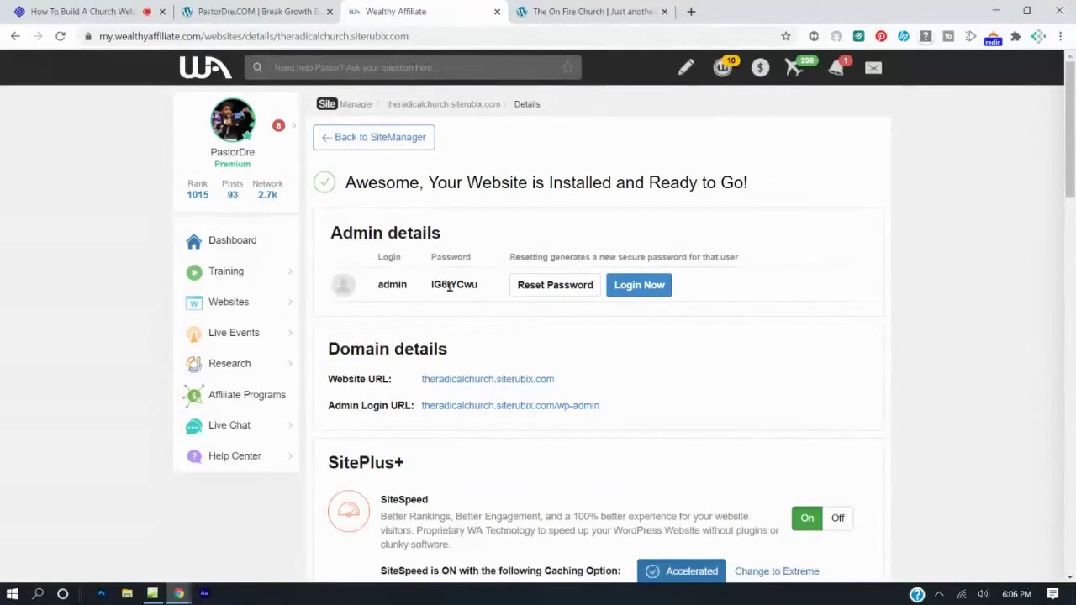
Log in via Login Now and settle on the Dashboard « The Radical Church tab.
left_click(641, 290)
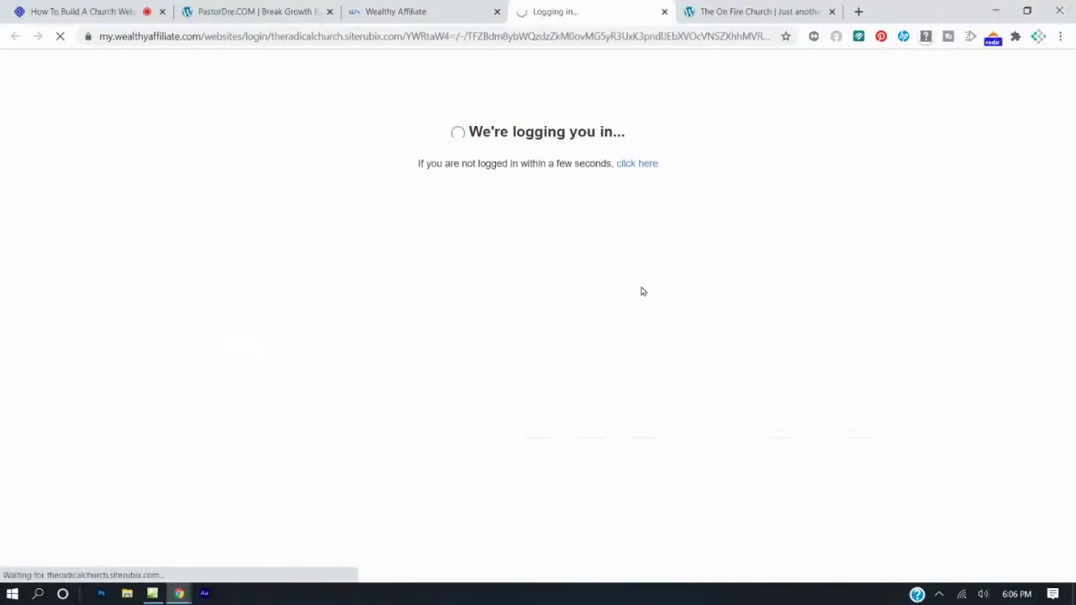
left_click(731, 8)
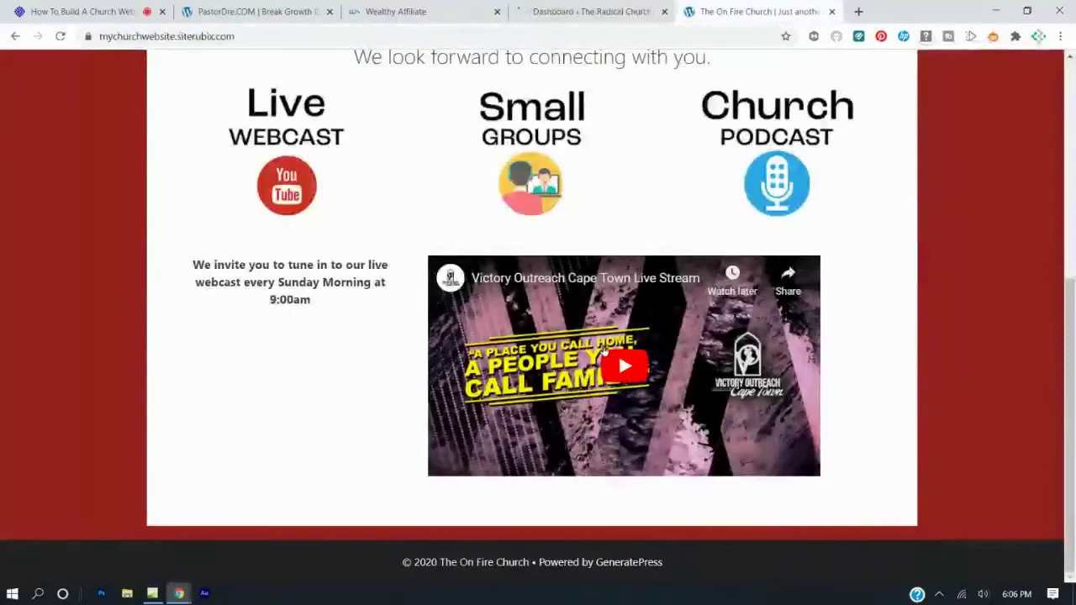
scroll(603, 352, "up", 5)
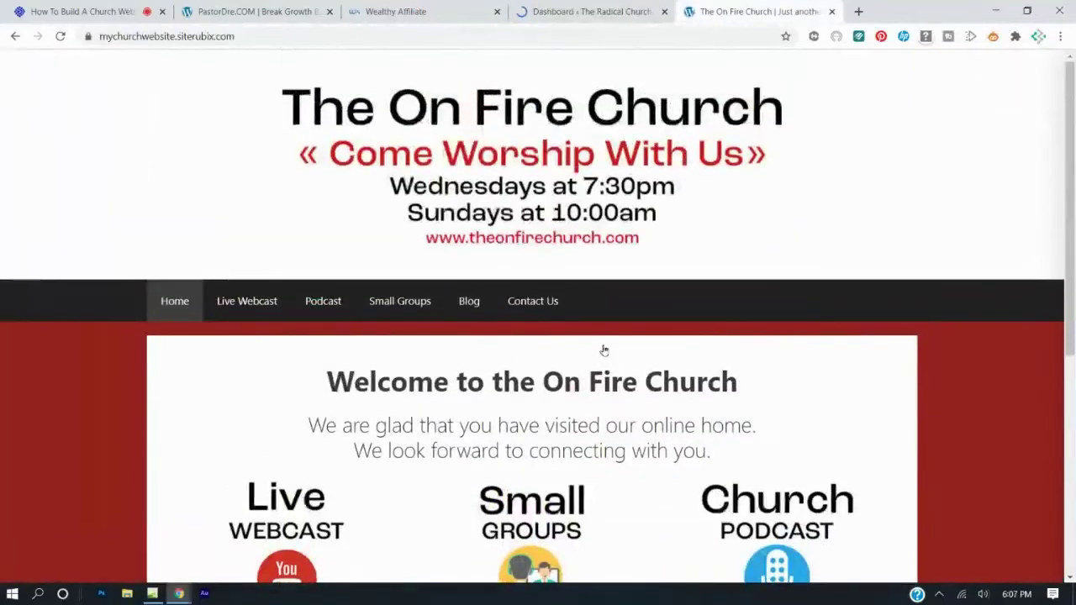
left_click(580, 12)
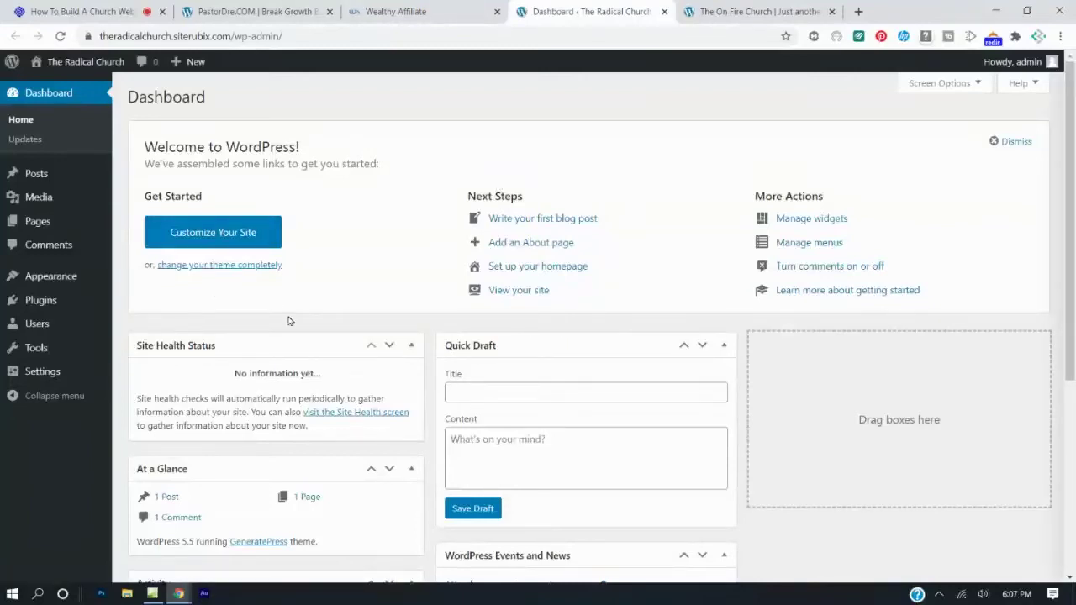
left_click(360, 15)
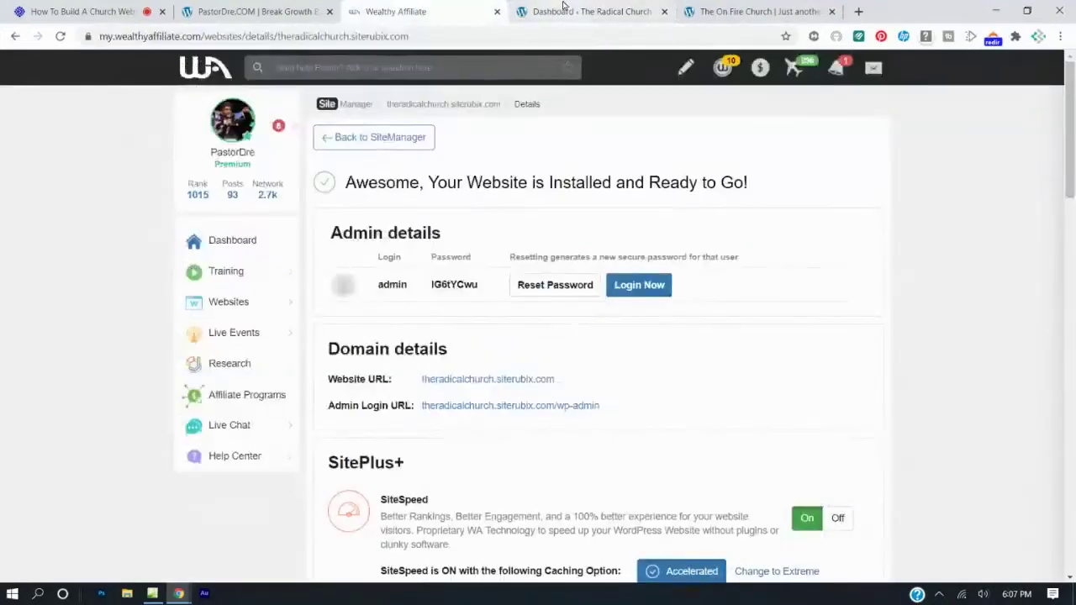
left_click(564, 11)
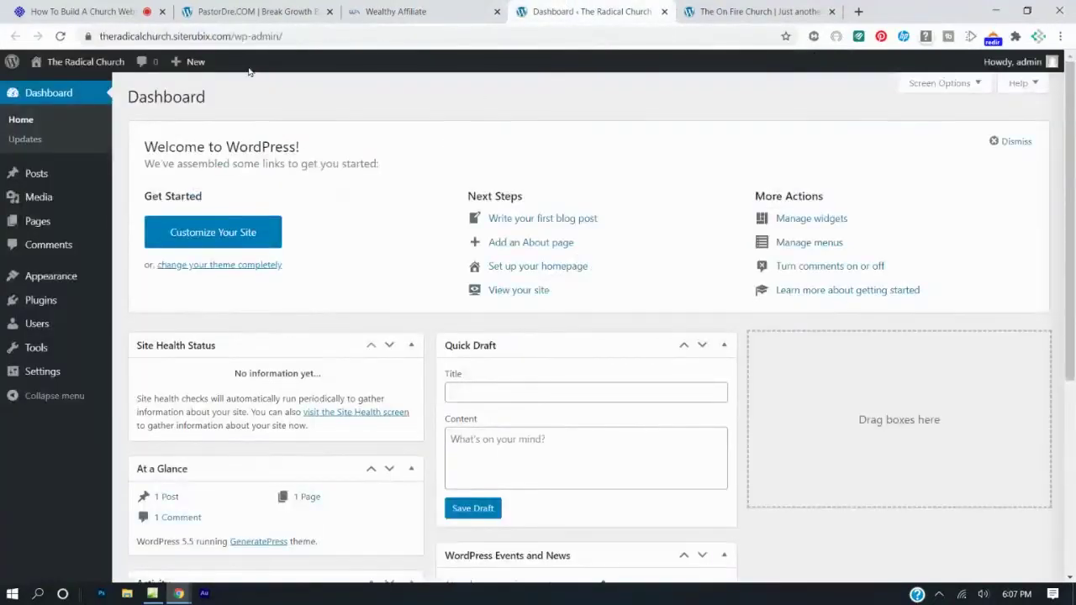
Open The Radical Church front page in a new tab and compare it with On Fire Church.
right_click(59, 68)
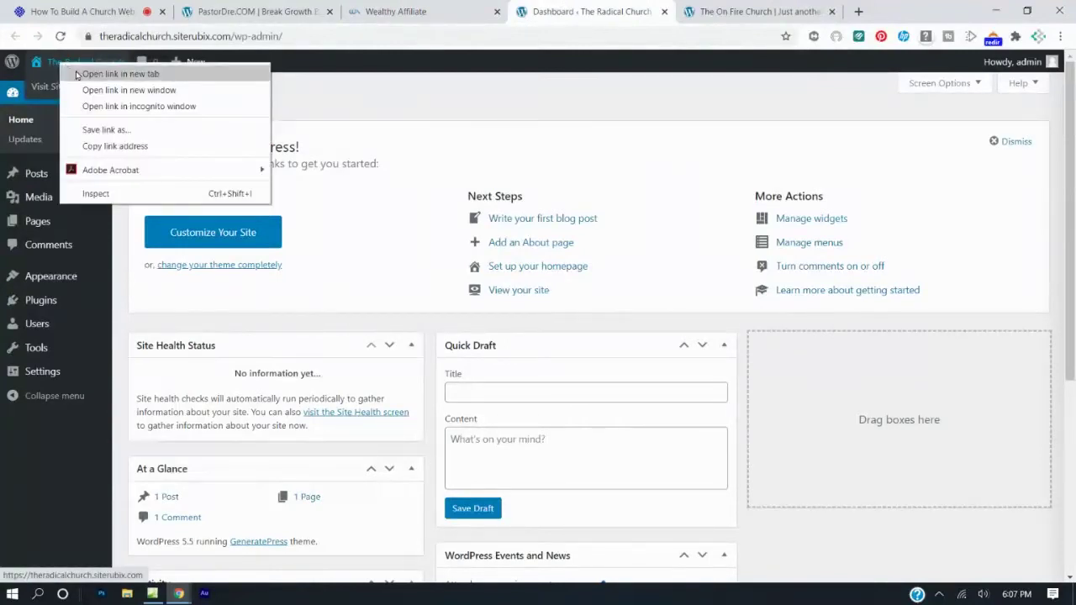
left_click(77, 74)
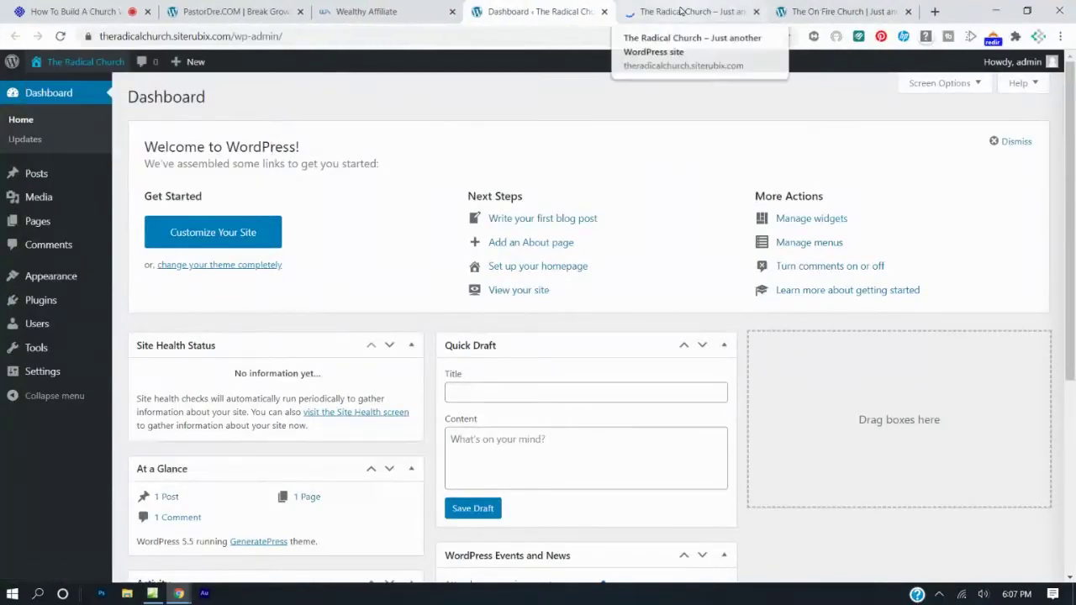
left_click(681, 11)
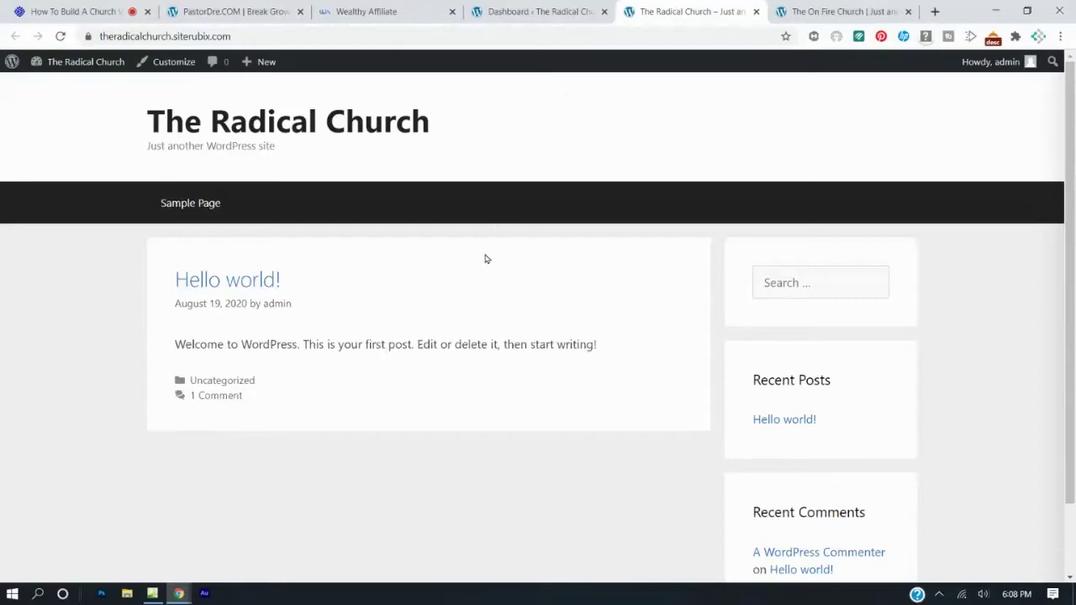
key("ctrl+Tab")
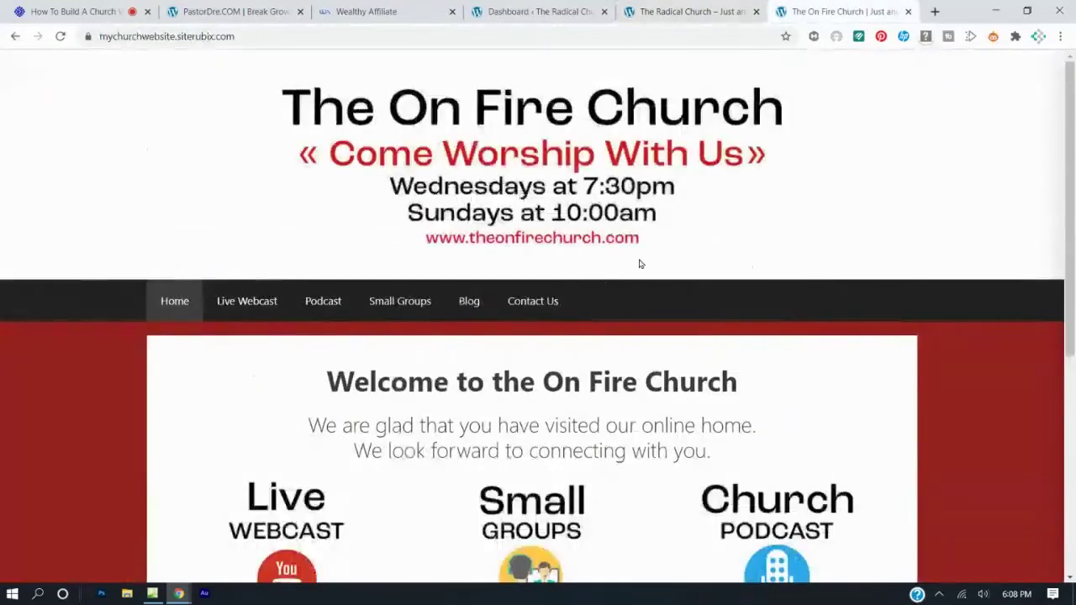
key("ctrl+shift+Tab")
key("ctrl+shift+Tab")
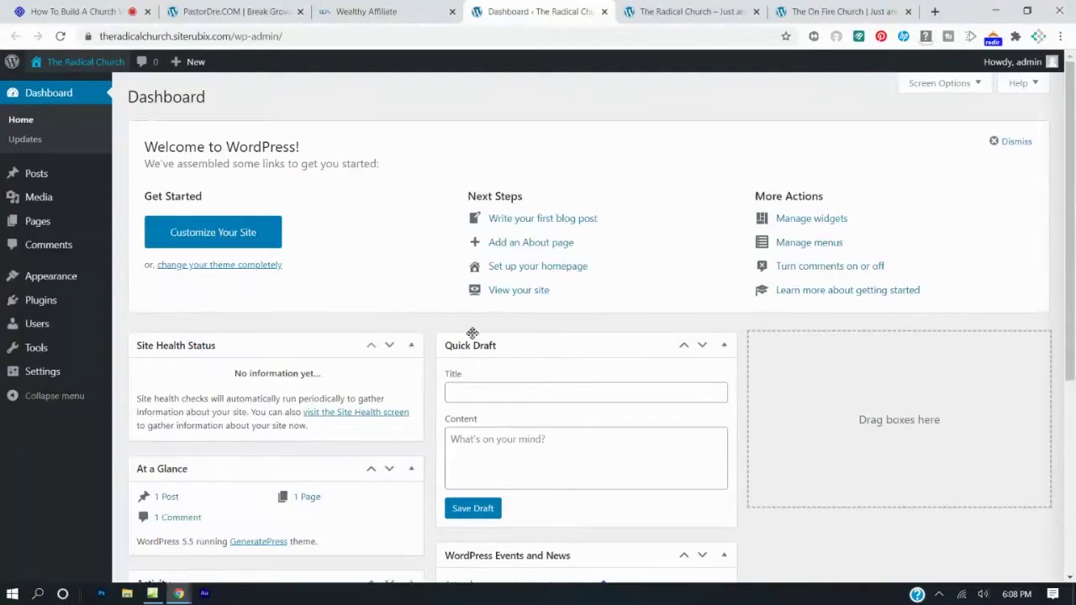
Recheck the On Fire Church homepage, then launch Appearance > Customize from the dashboard.
left_click(824, 11)
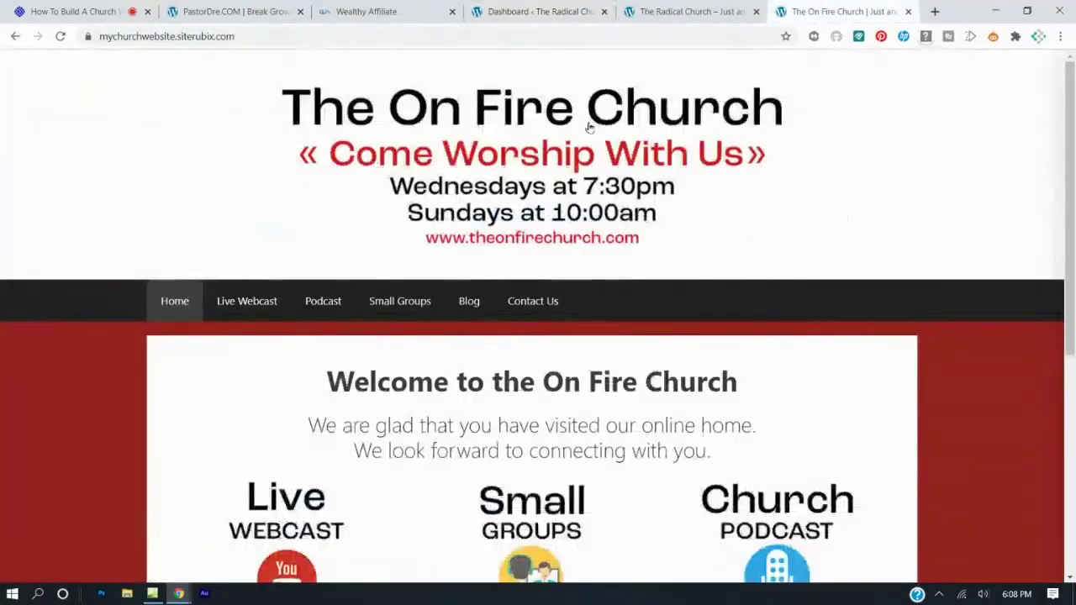
left_click(550, 13)
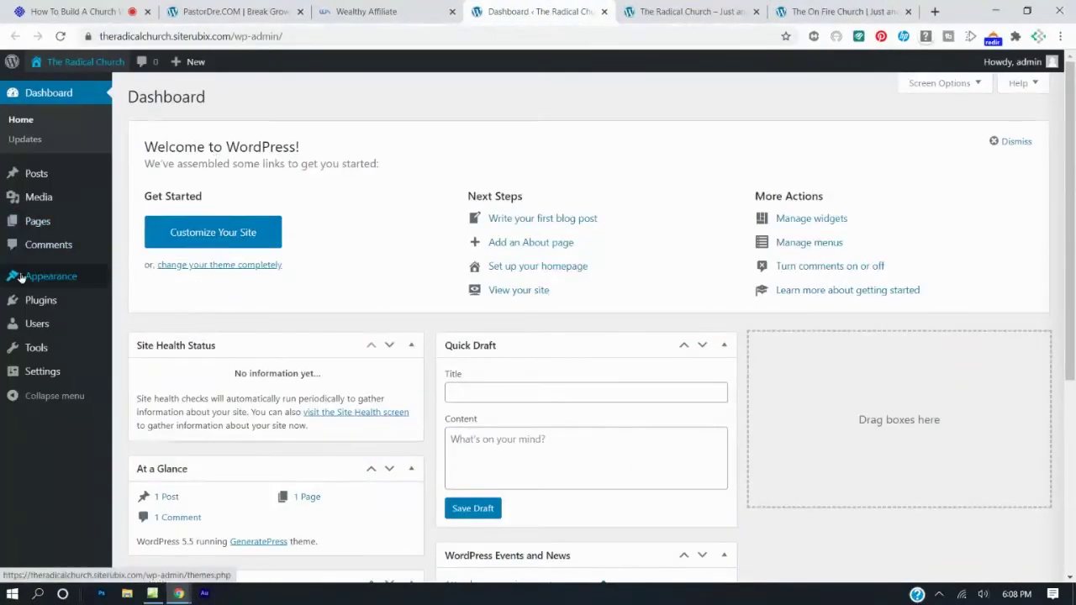
mouse_move(21, 277)
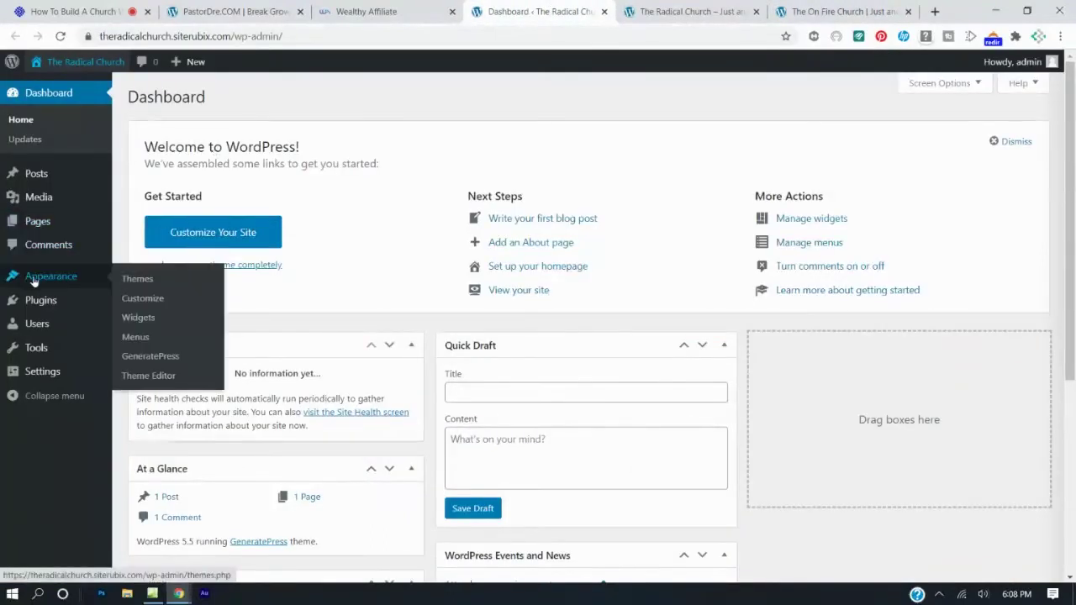
mouse_move(36, 383)
left_click(150, 299)
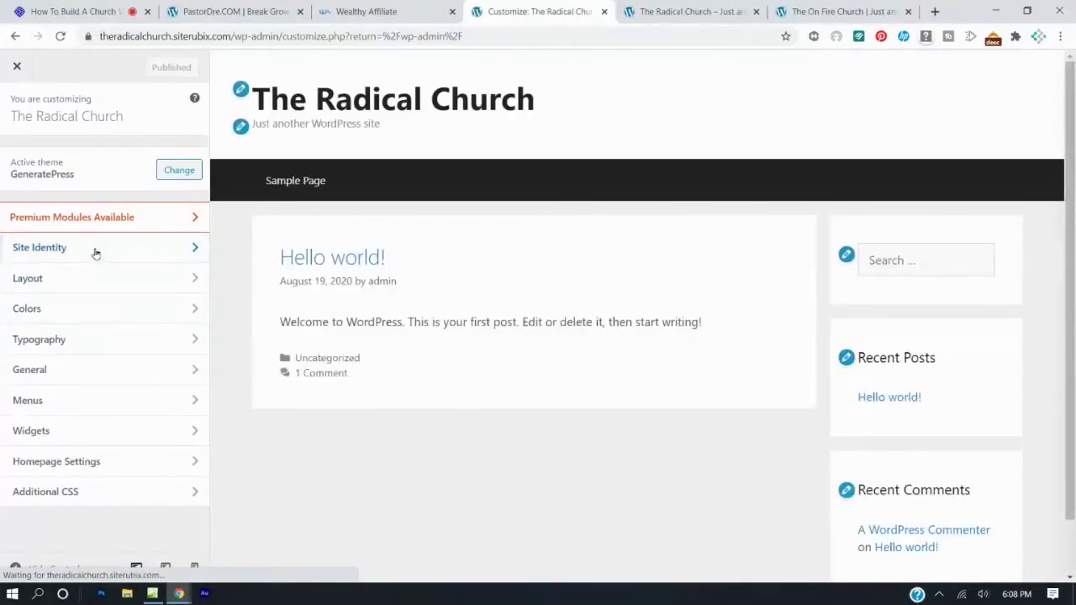
Start choosing a logo in Site Identity and compare the Radical Church and On Fire Church front pages.
left_click(94, 250)
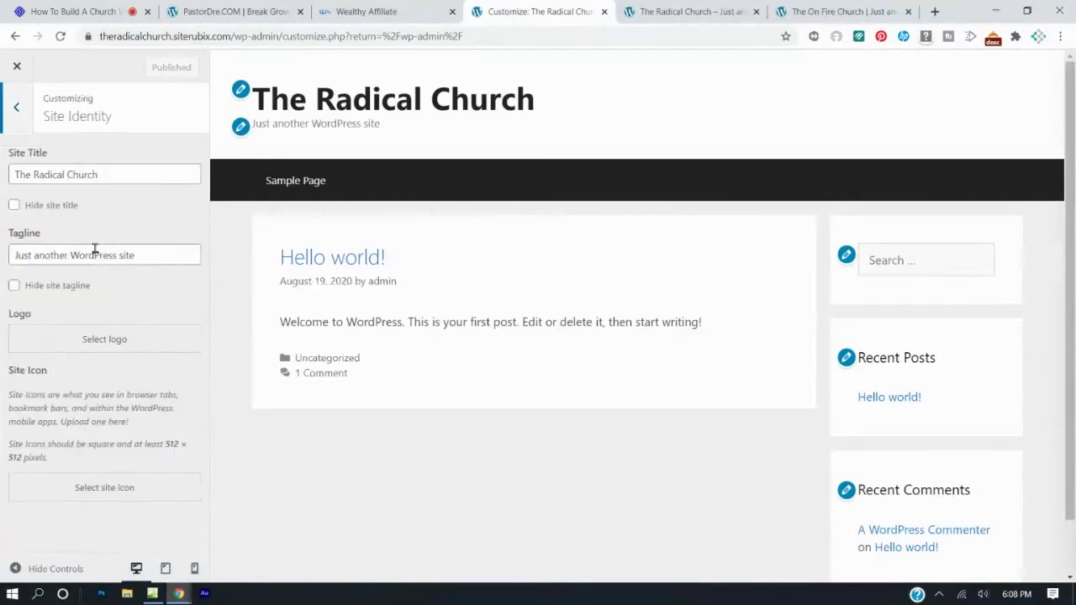
left_click(104, 339)
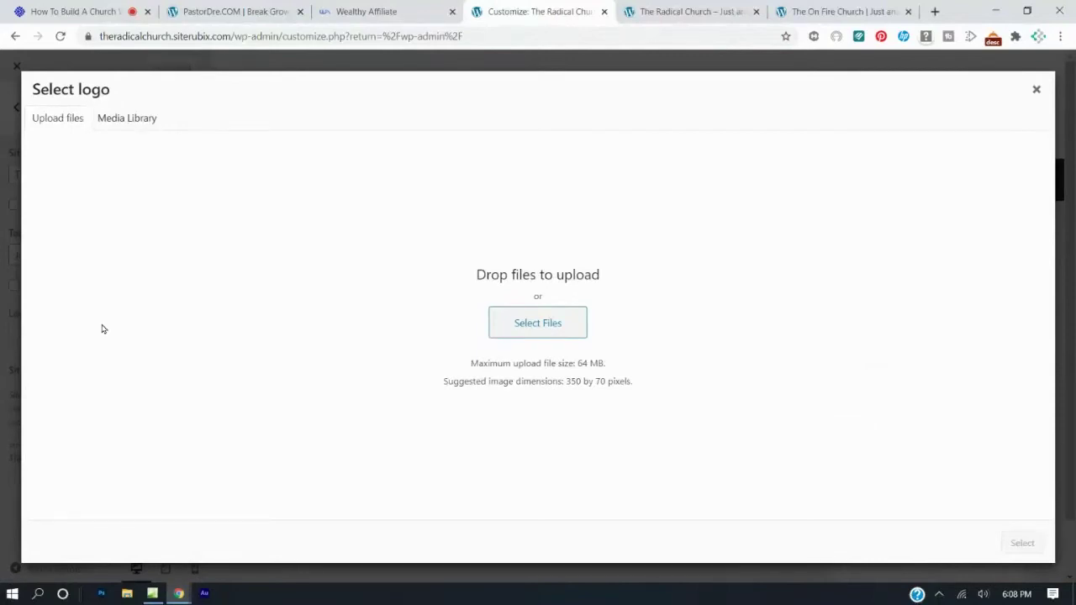
left_click(700, 10)
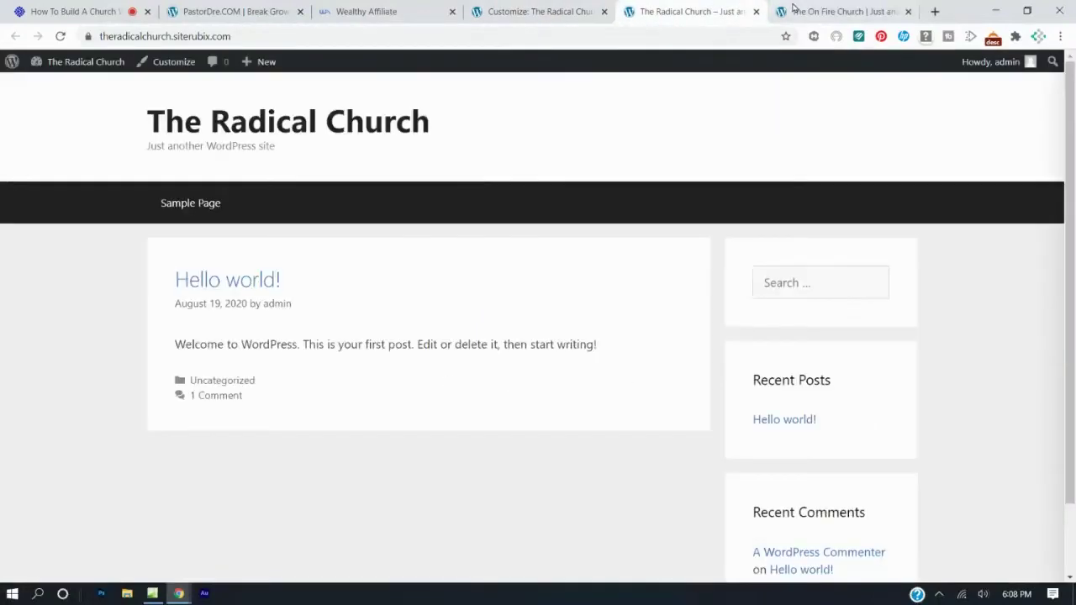
left_click(794, 10)
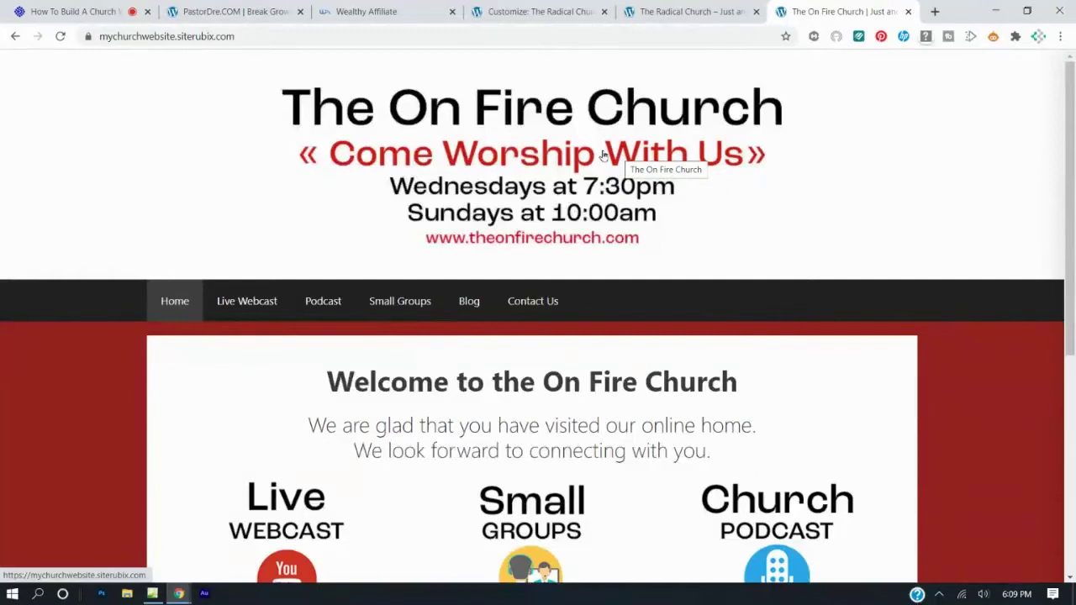
Close the Select logo window and exit the Customizer back to the Dashboard.
left_click(500, 11)
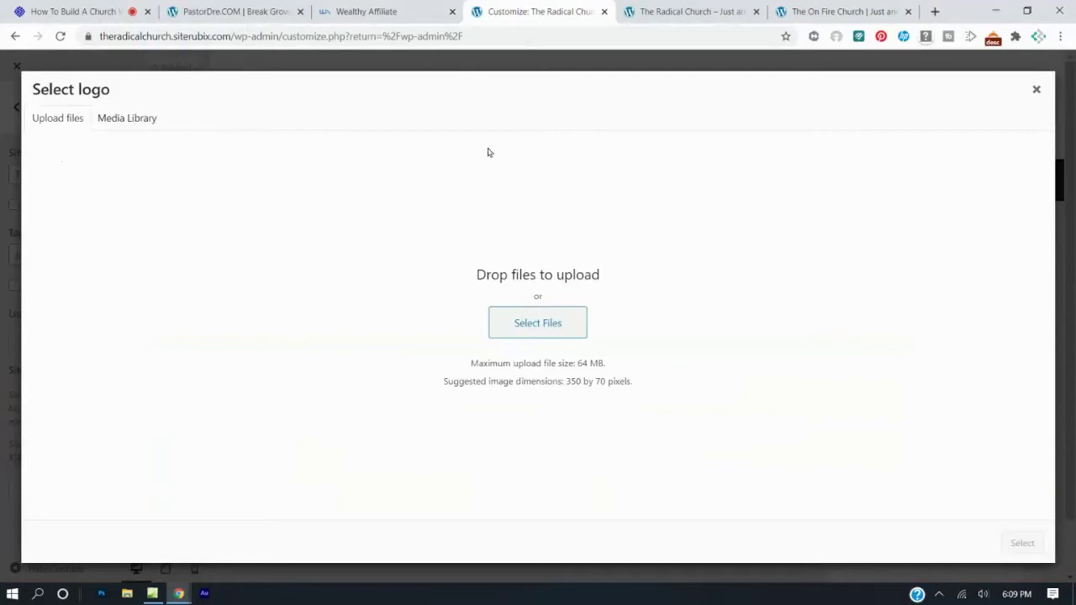
left_click(1039, 89)
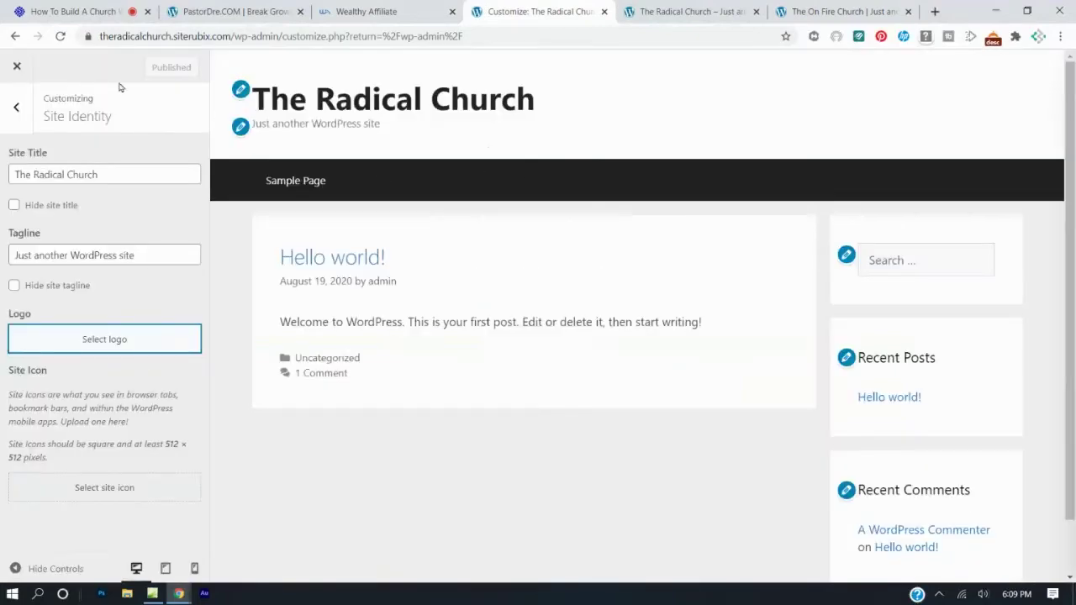
left_click(12, 105)
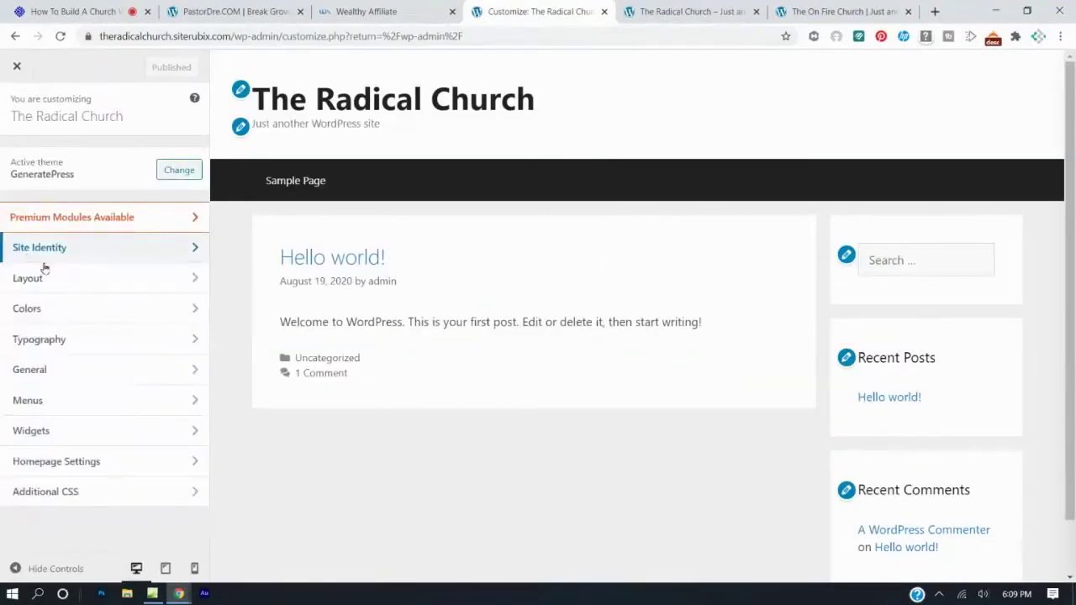
left_click(17, 69)
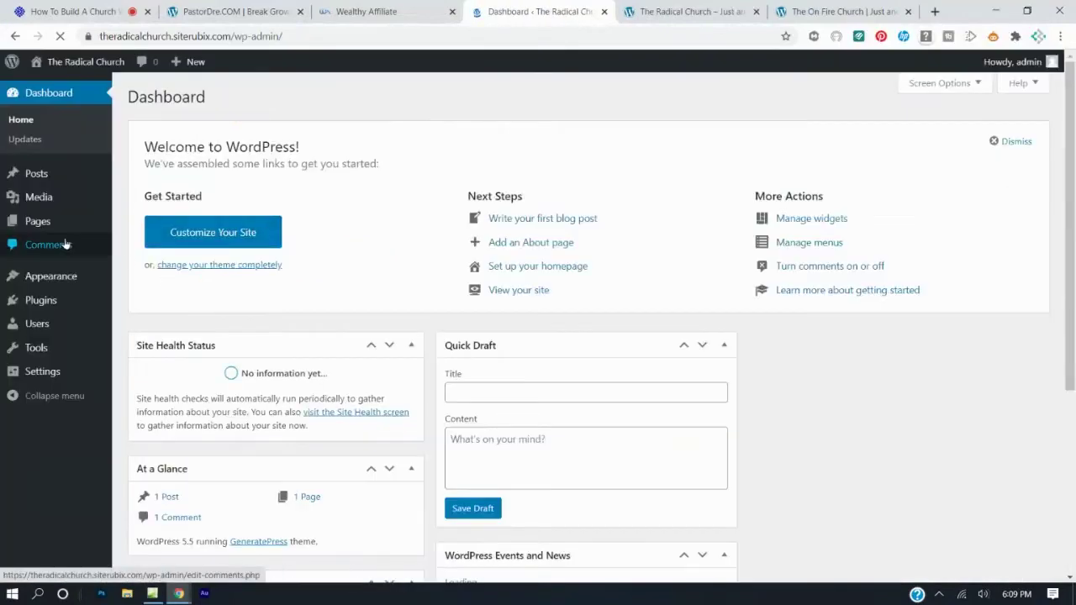
From Appearance > Themes, customize the theme and bring up Site Identity's Select logo window.
left_click(67, 284)
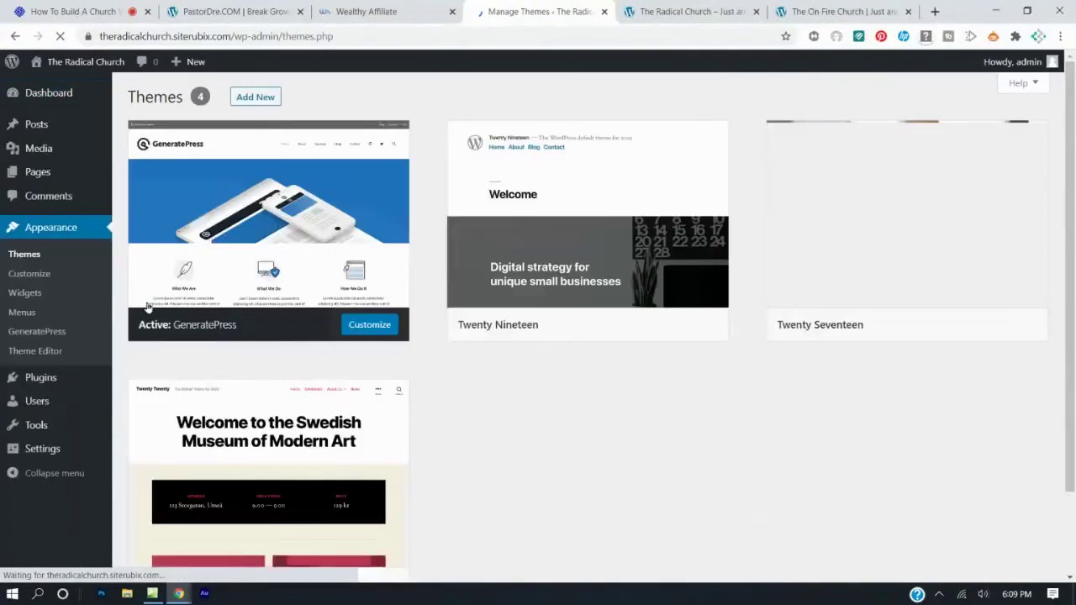
left_click(46, 280)
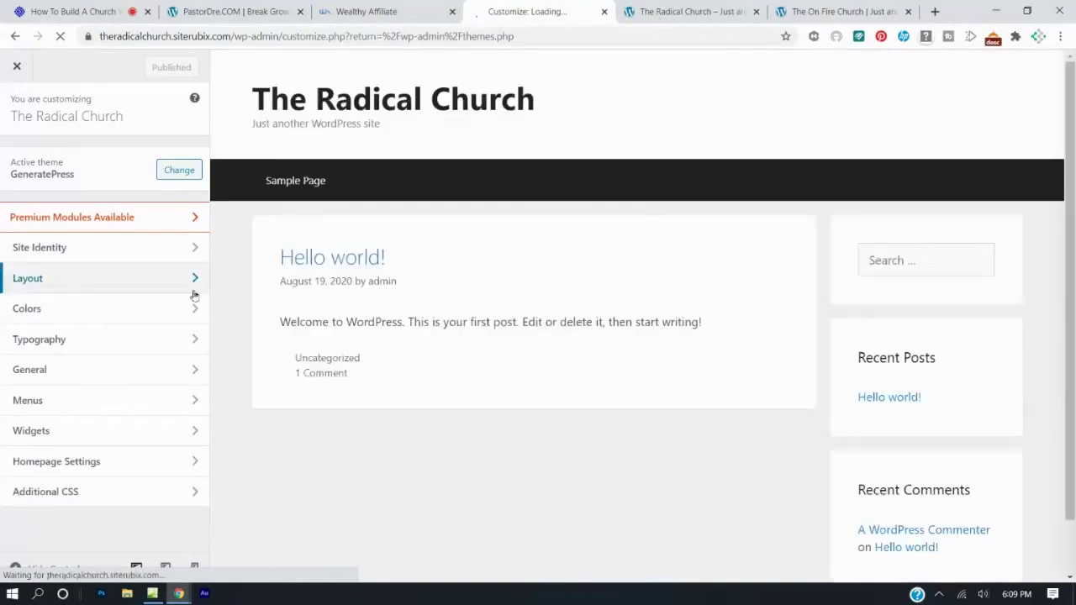
left_click(65, 247)
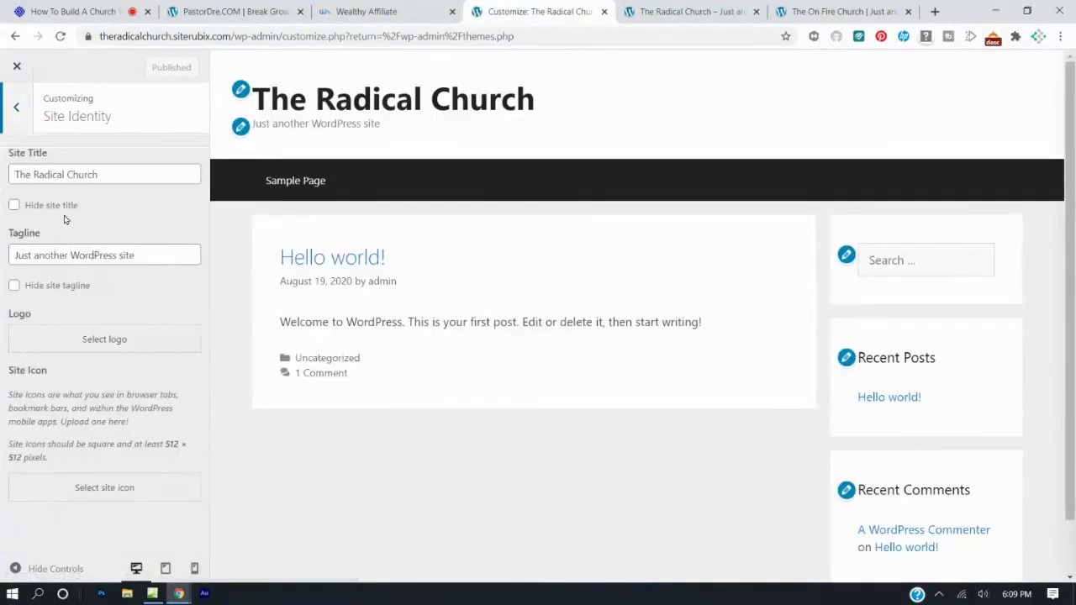
left_click(97, 340)
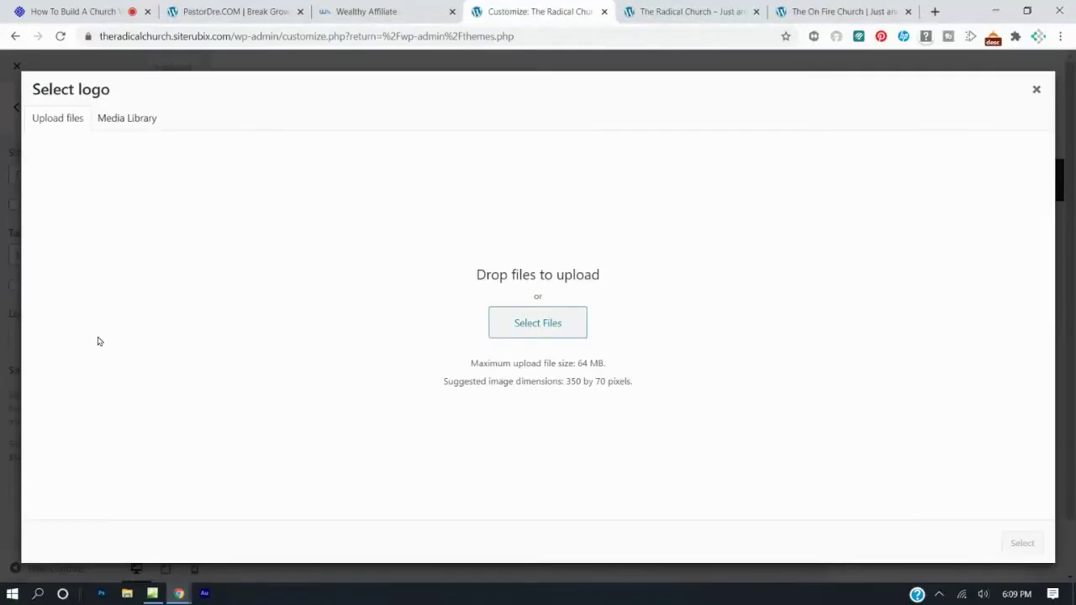
Upload top-banner.jpg from OneDrive > Live Webinars > PastorDre.COM > How to build a church website > Images.
left_click(528, 329)
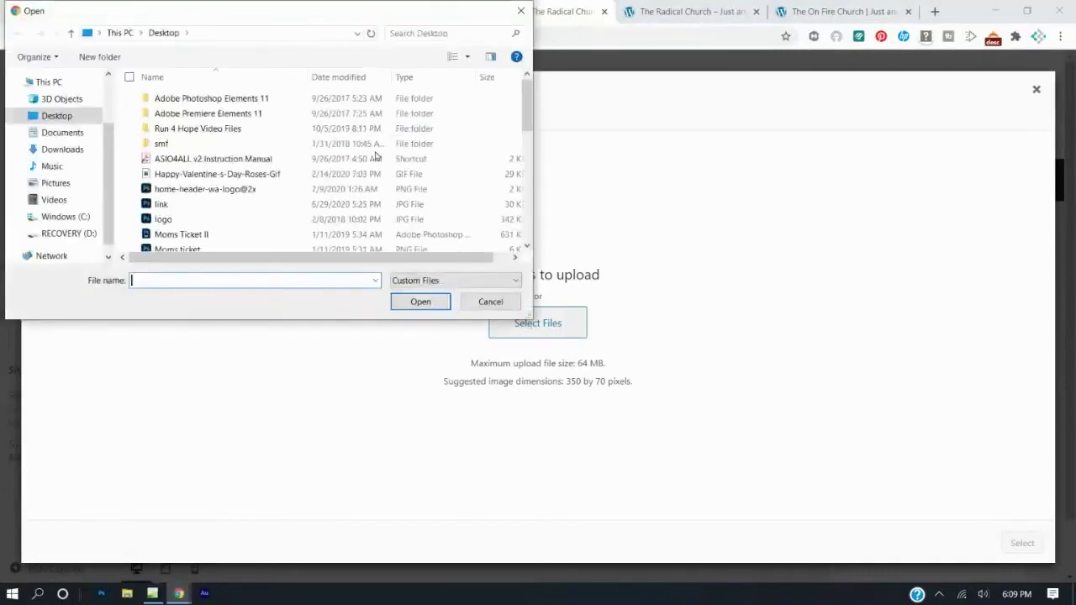
scroll(71, 101, "up", 2)
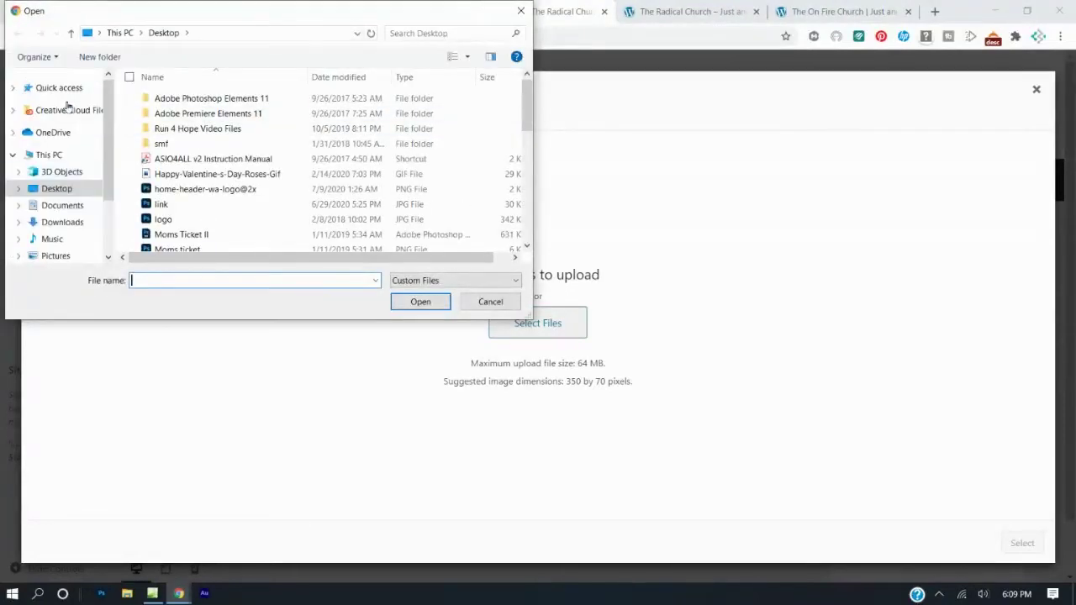
left_click(53, 132)
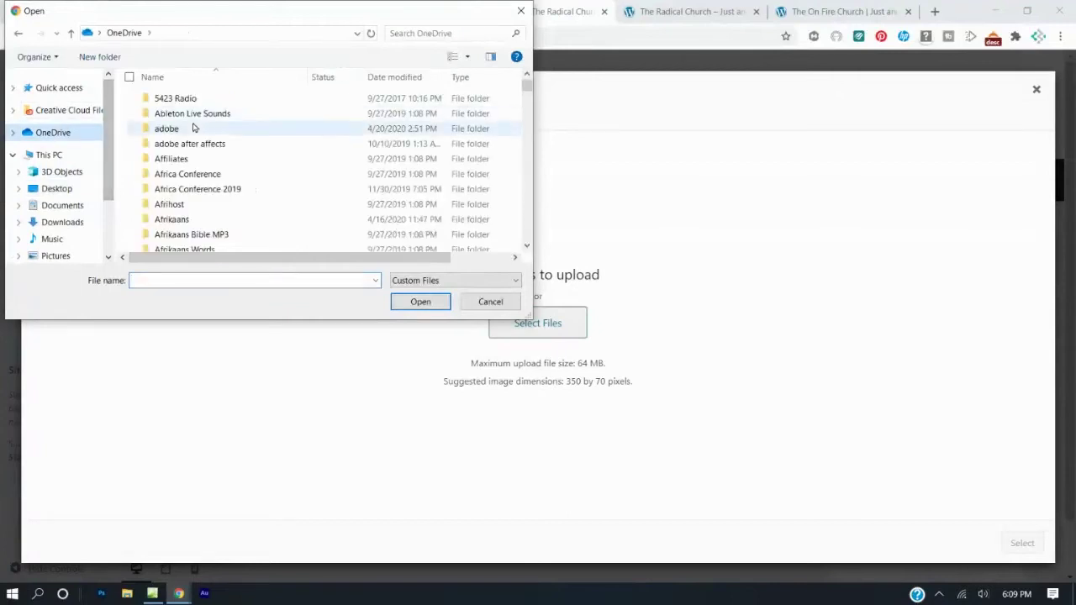
scroll(193, 130, "down", 10)
scroll(194, 130, "down", 3)
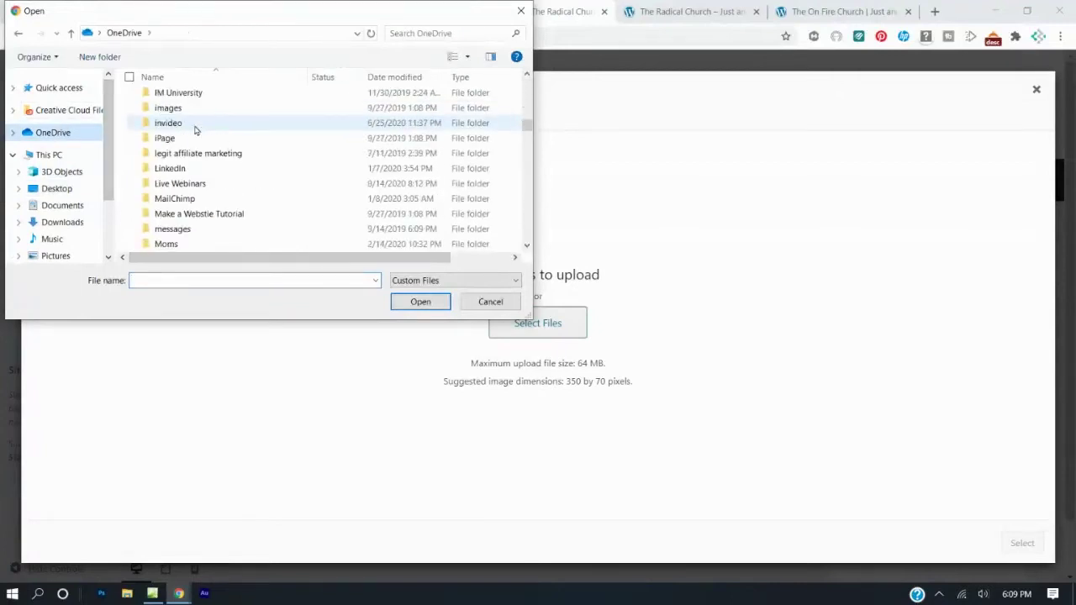
double_click(200, 181)
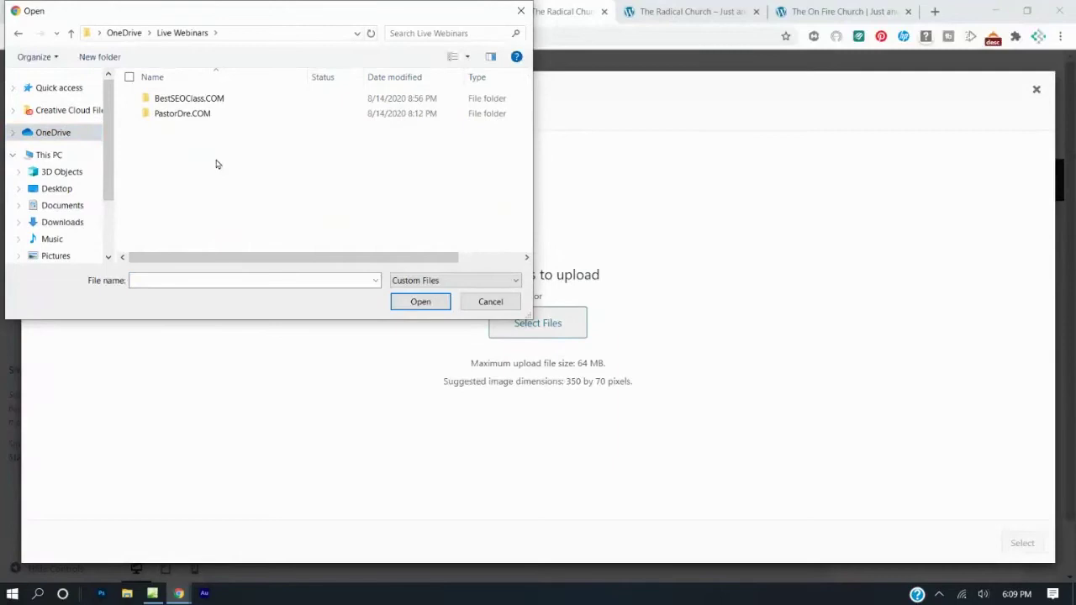
double_click(197, 114)
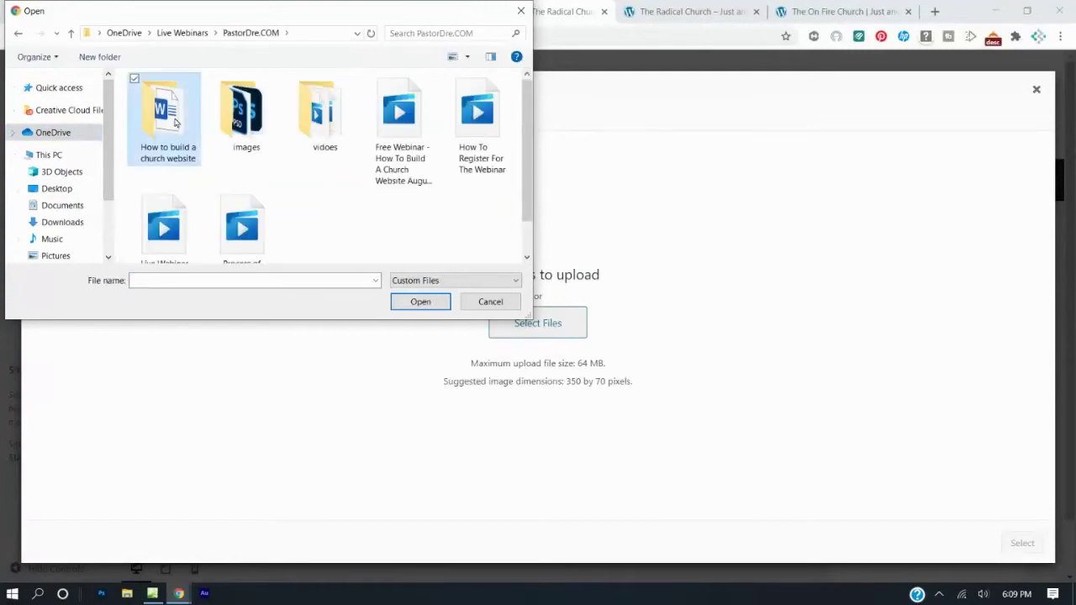
double_click(175, 123)
double_click(174, 102)
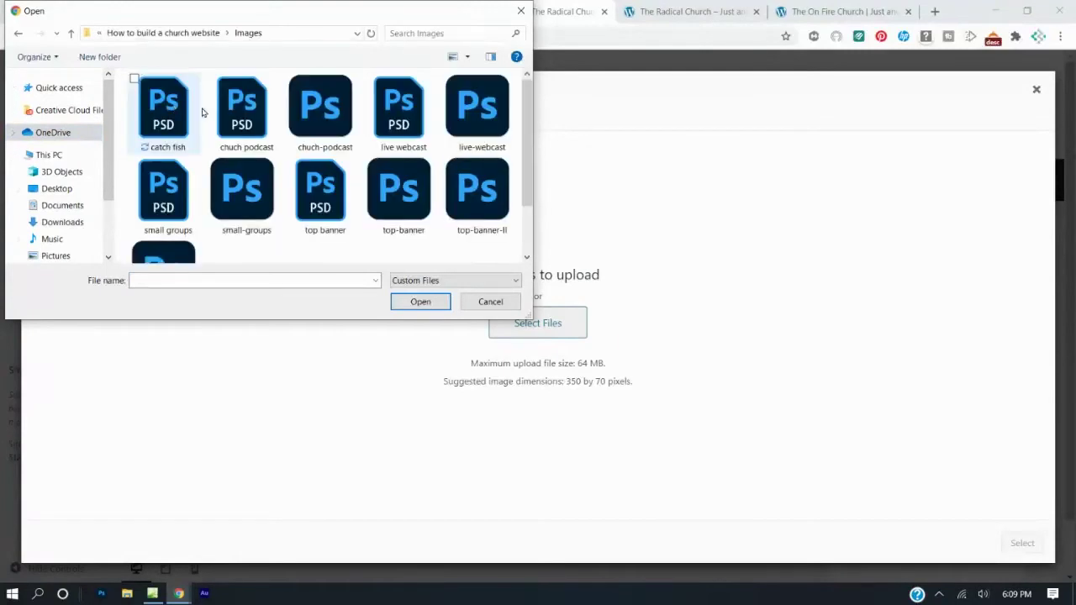
scroll(353, 179, "down", 1)
scroll(353, 180, "up", 1)
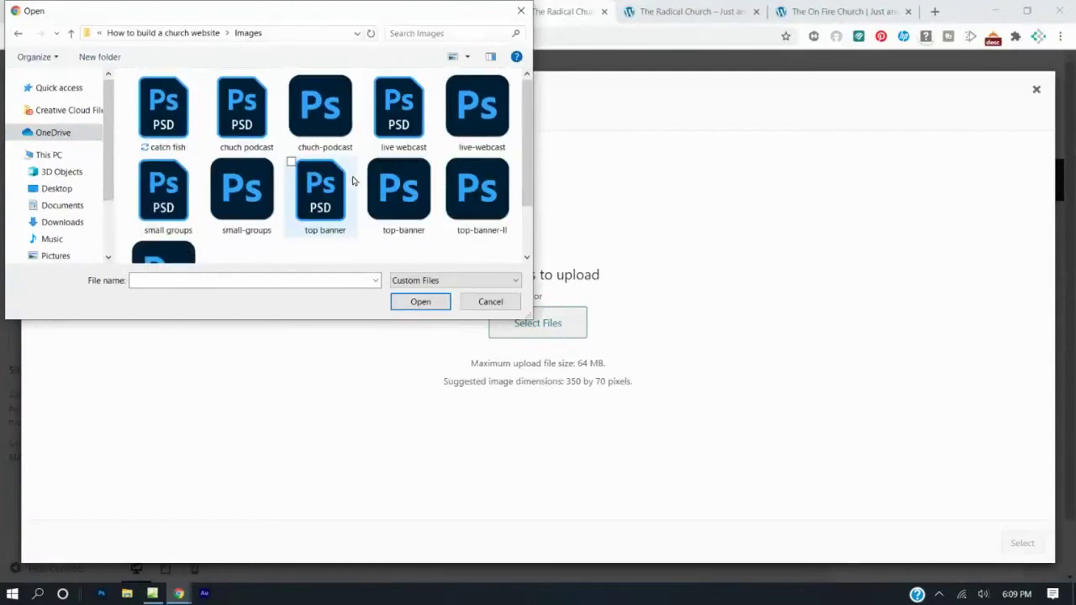
double_click(395, 200)
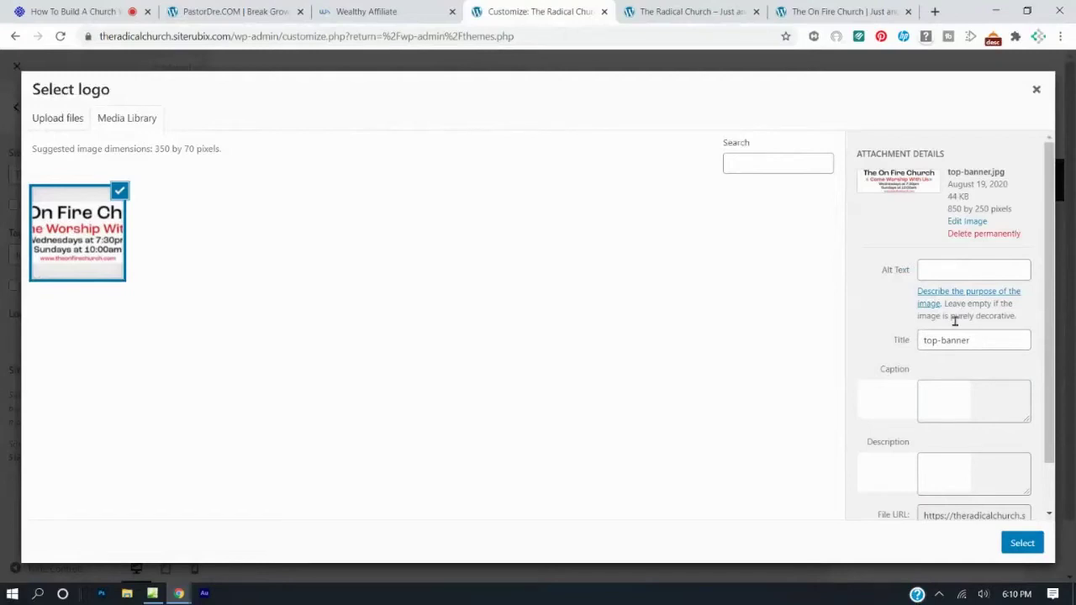
Copy the uploaded banner's File URL.
scroll(955, 321, "down", 1)
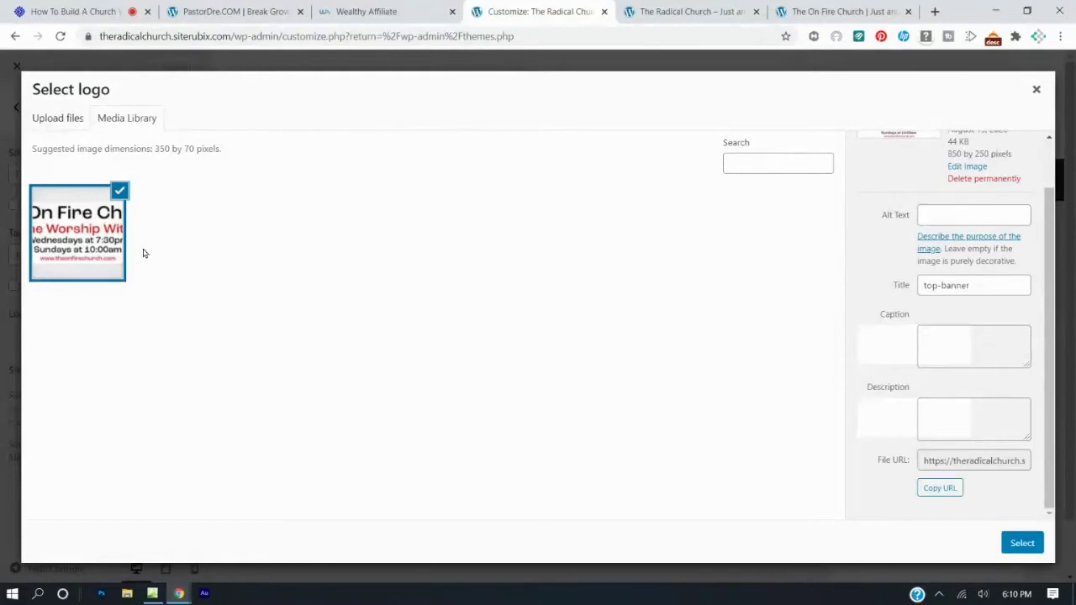
left_click(996, 462)
right_click(975, 462)
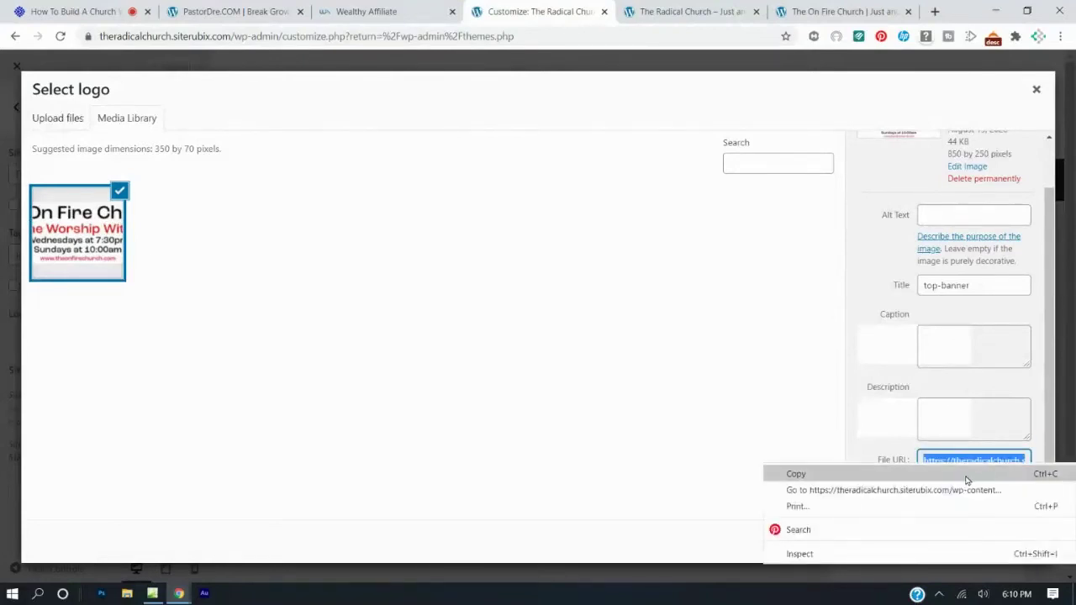
left_click(966, 474)
Use the banner as the logo, cropping to its full height including the website address line.
left_click(1025, 544)
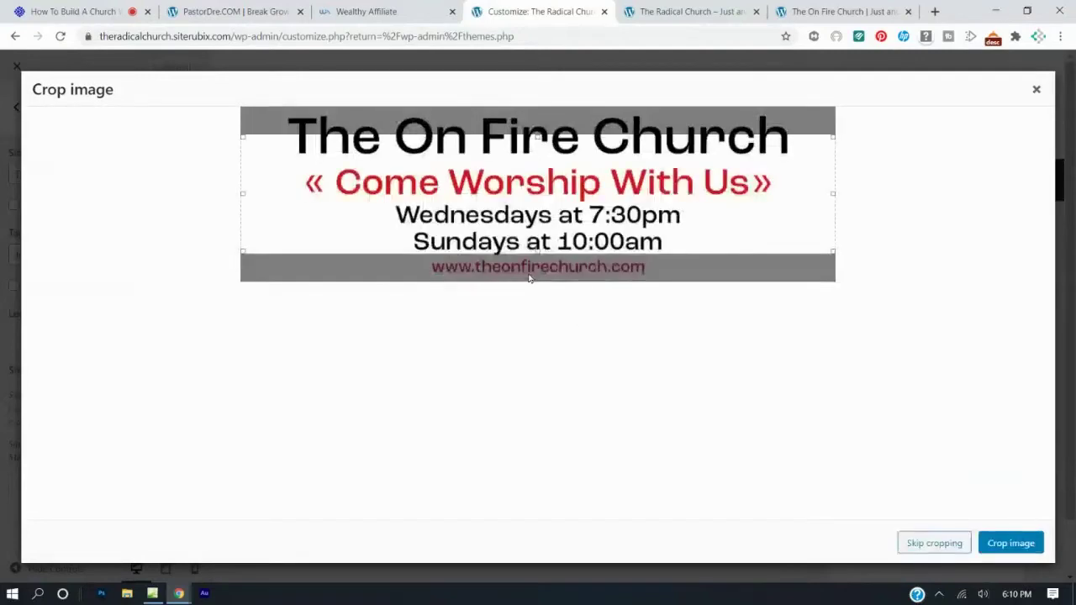
left_click_drag(541, 135, 538, 107)
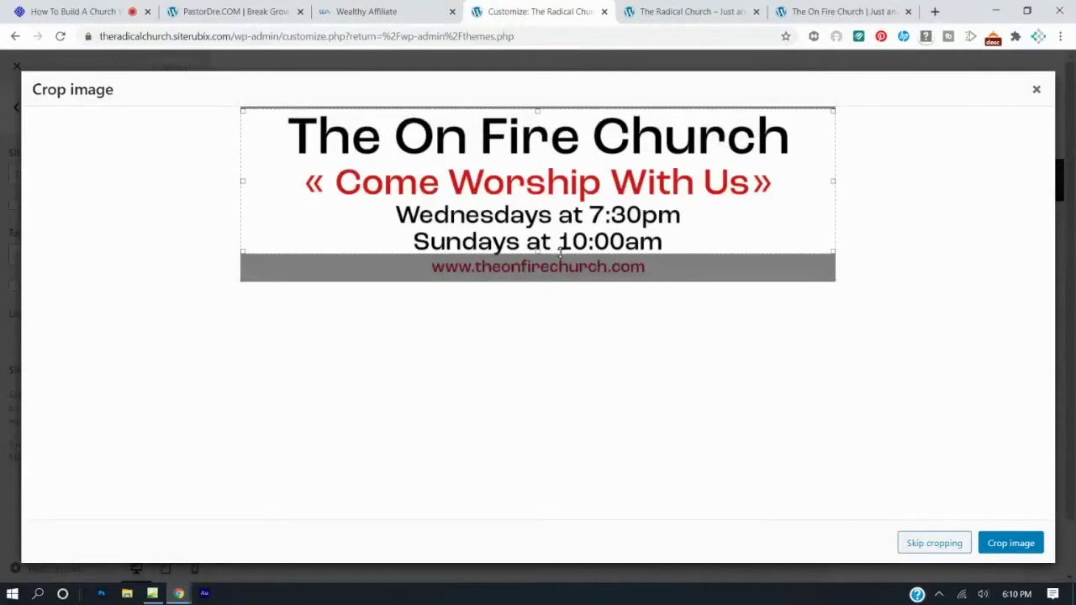
left_click_drag(538, 251, 540, 278)
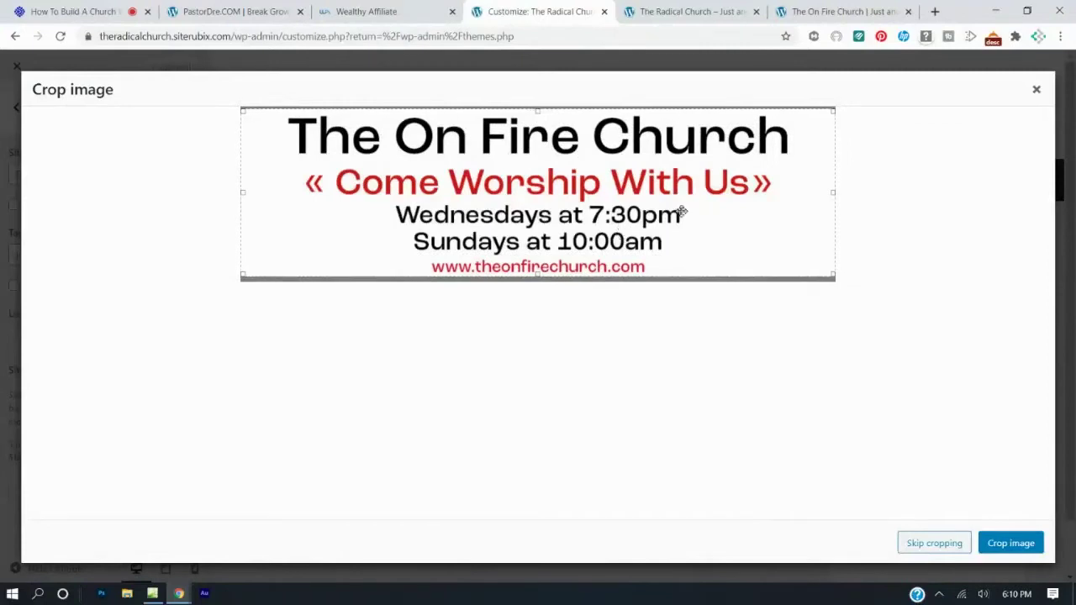
left_click(1013, 544)
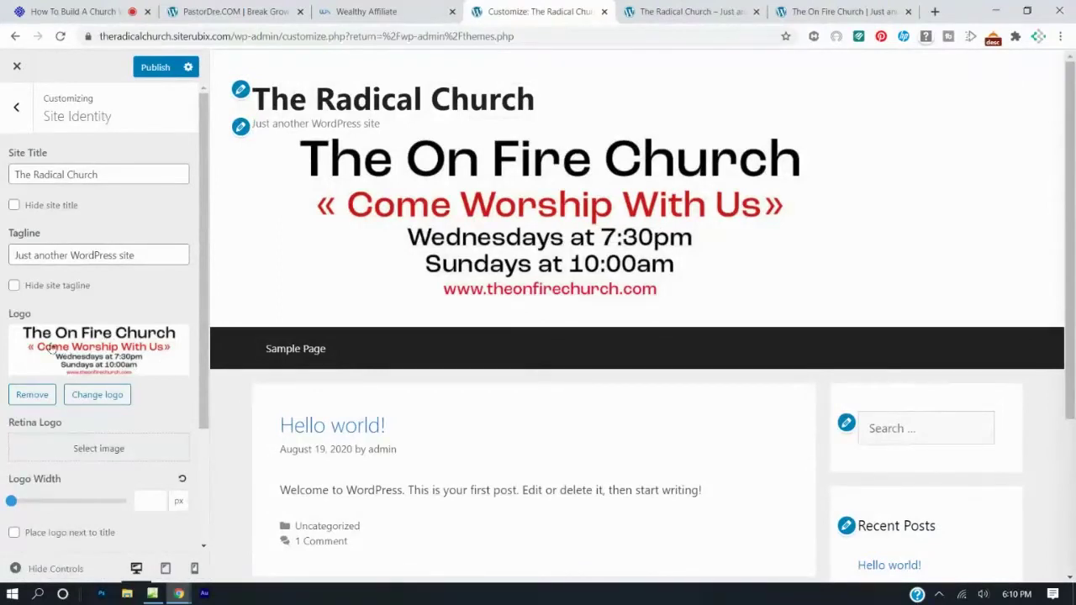
Set the header alignment to center under Layout > Header and publish the change.
scroll(79, 339, "down", 2)
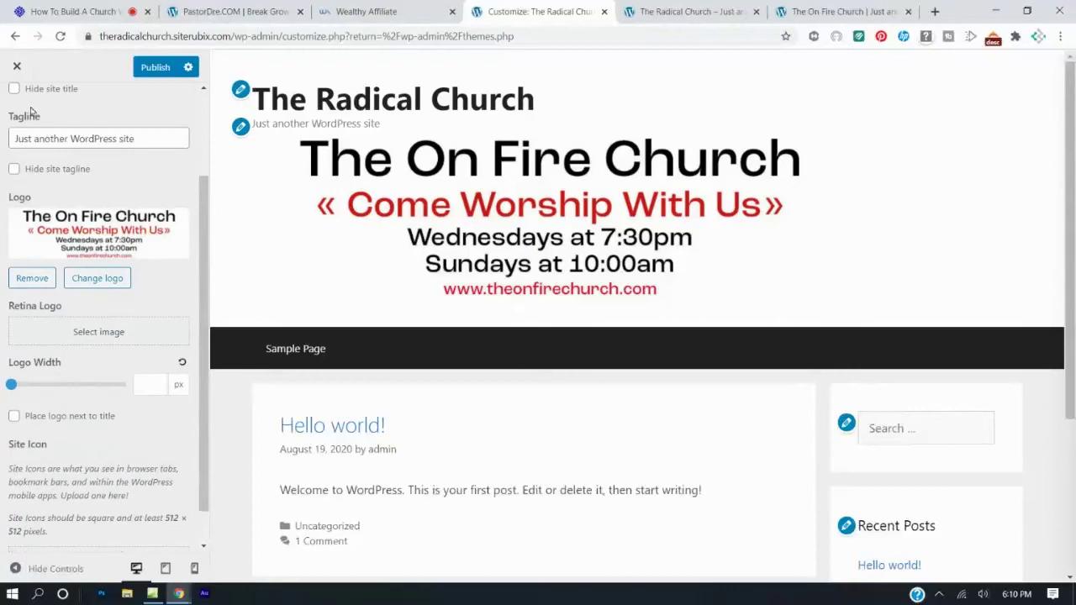
scroll(31, 113, "up", 2)
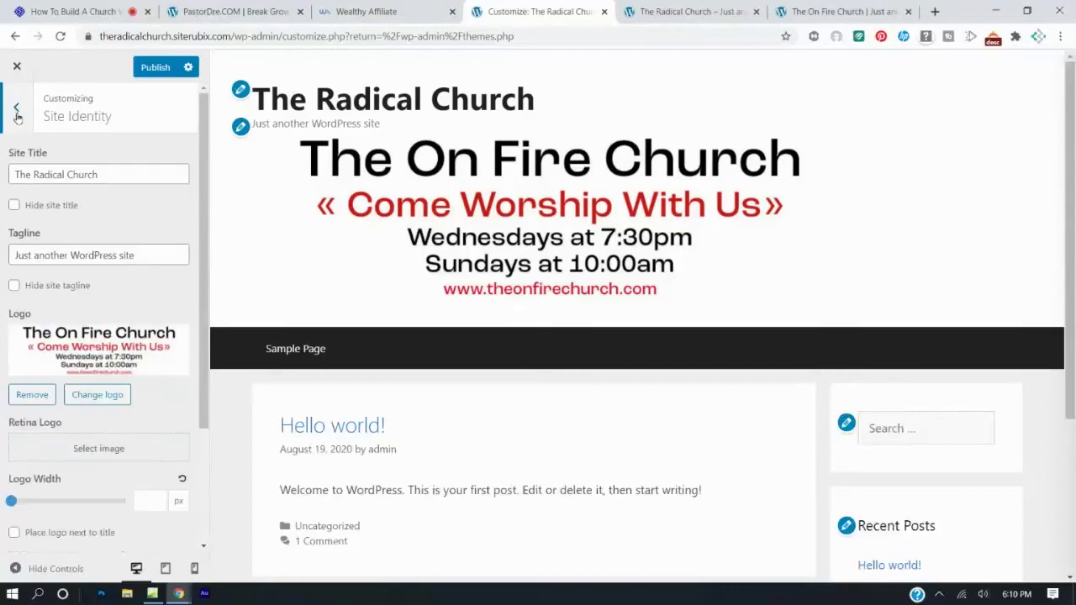
left_click(16, 109)
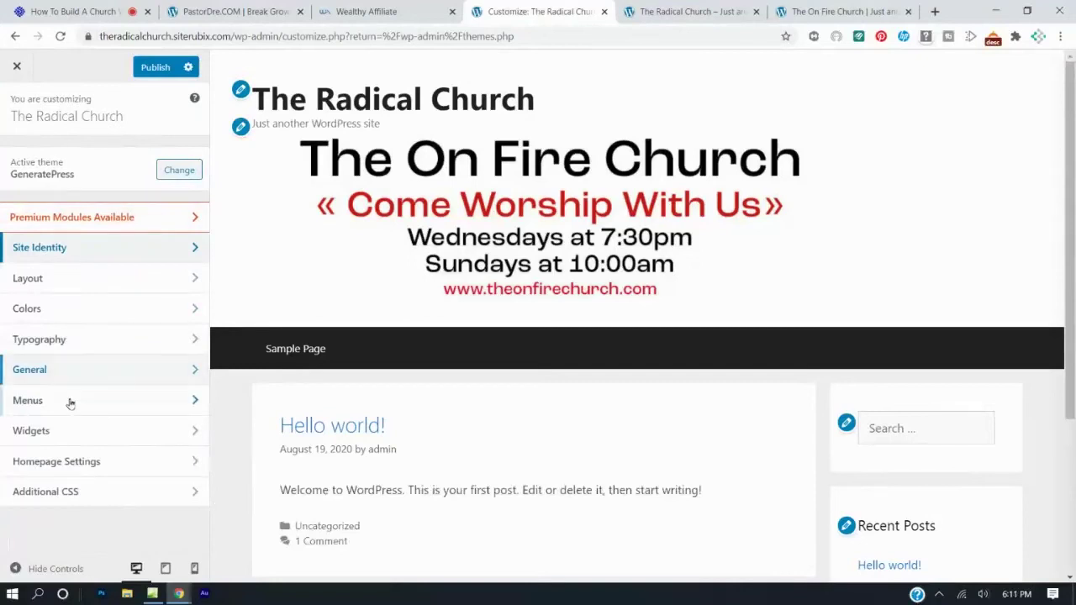
left_click(93, 279)
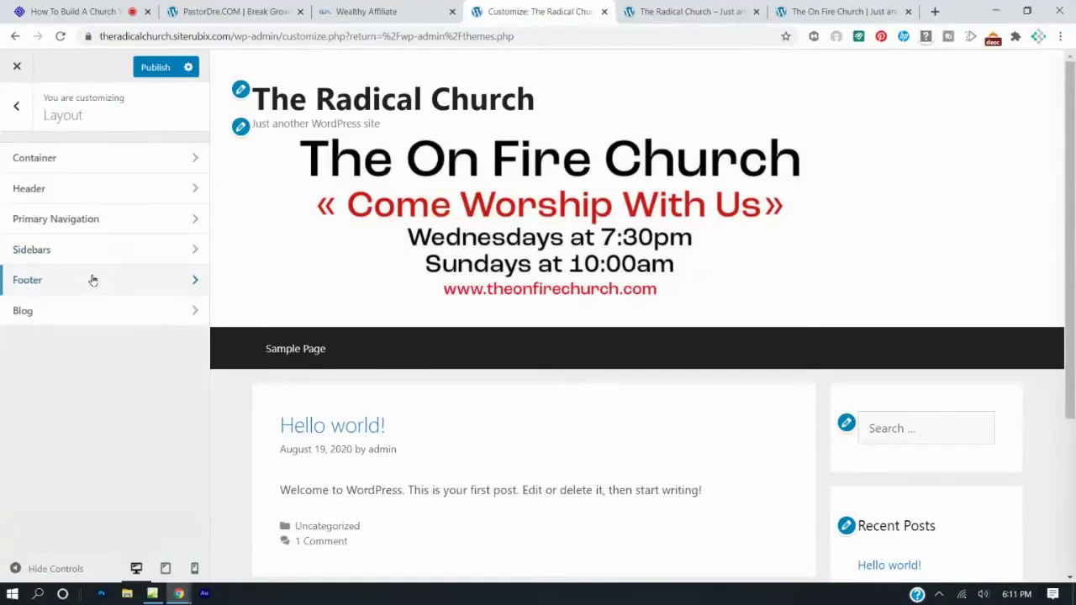
left_click(92, 194)
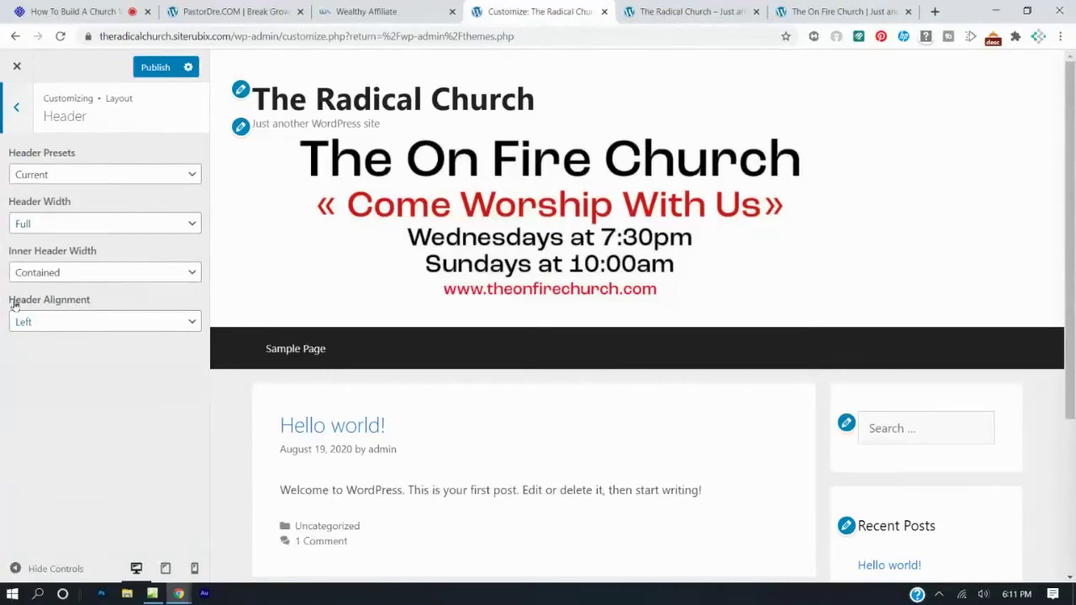
left_click(75, 323)
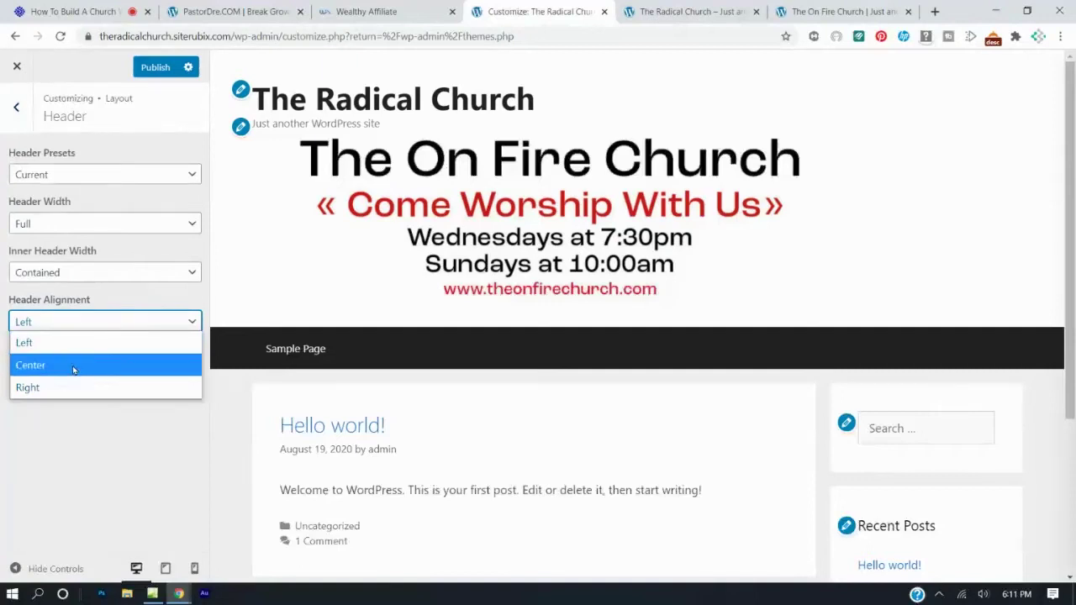
left_click(73, 366)
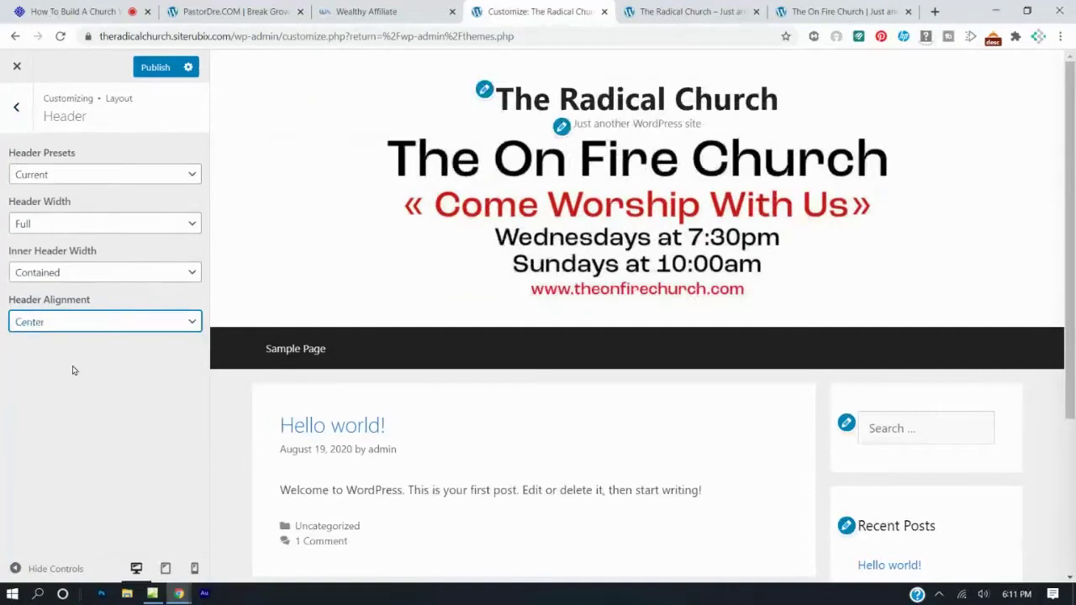
left_click(149, 67)
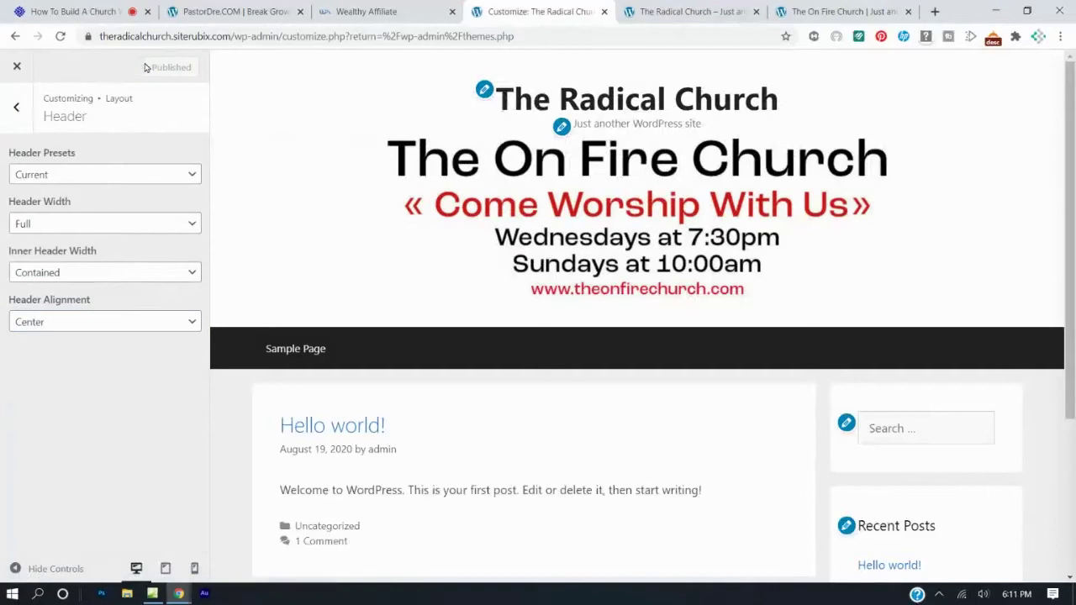
Paste the banner image URL into the webinar chat reply and post it.
left_click(107, 13)
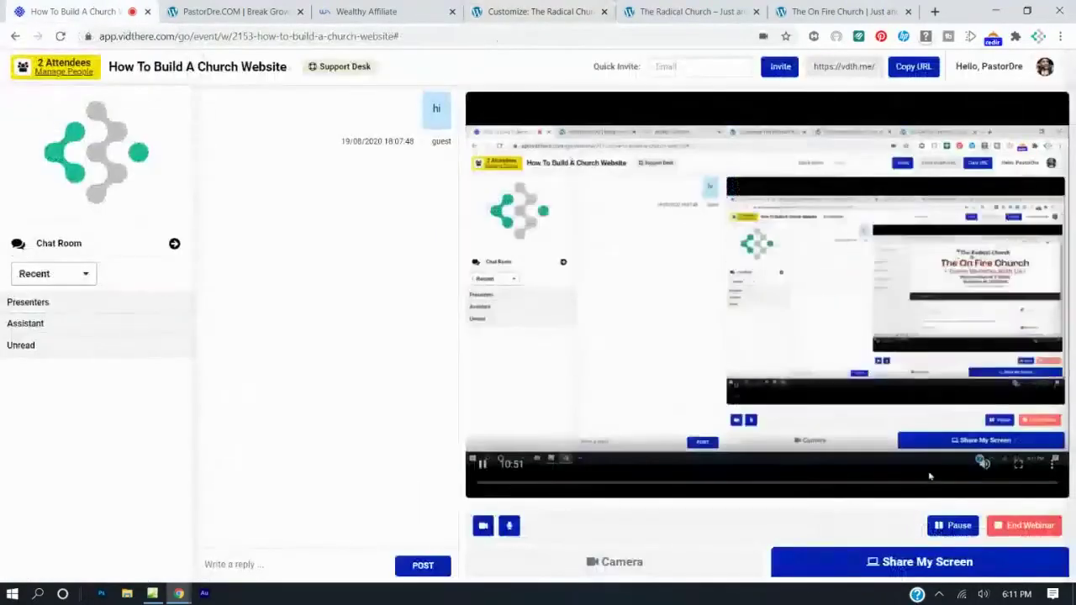
left_click(311, 572)
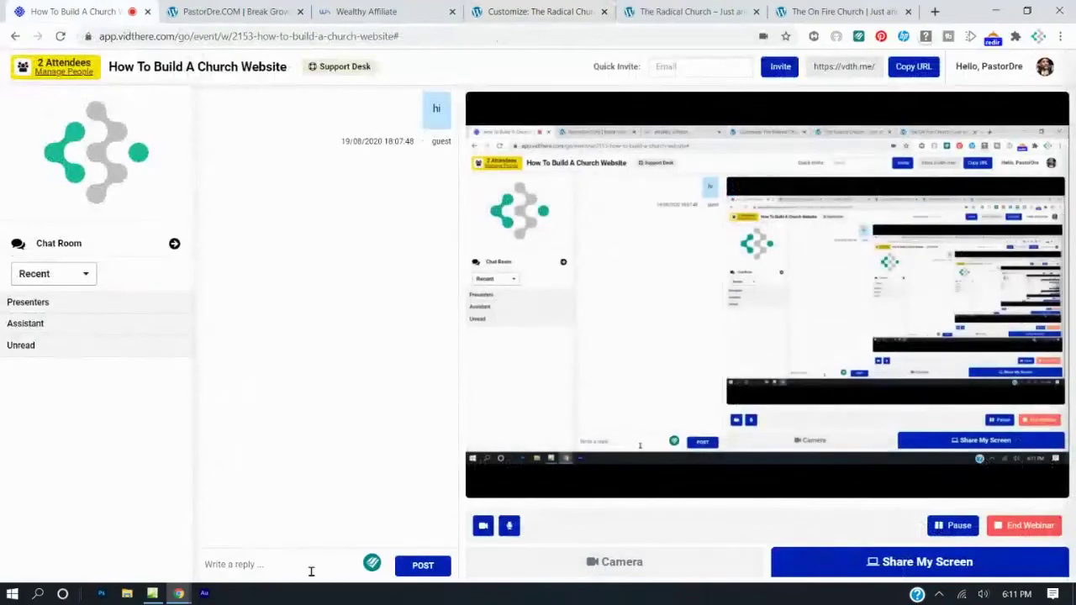
key("ctrl+v")
left_click(423, 566)
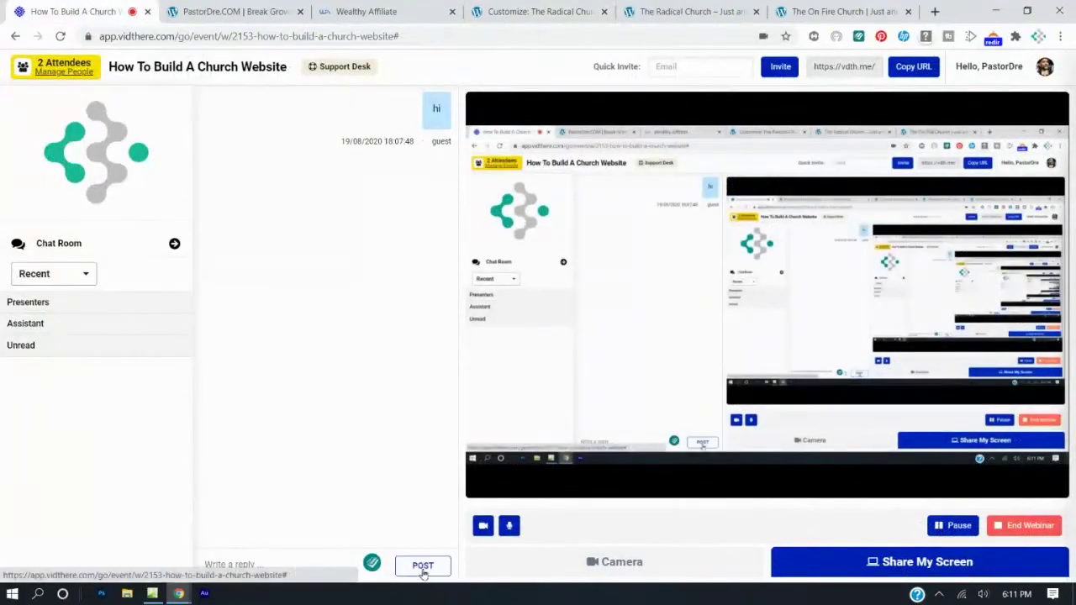
Compare the live Radical Church and On Fire Church sites, then back out of Header and Layout settings.
left_click(593, 12)
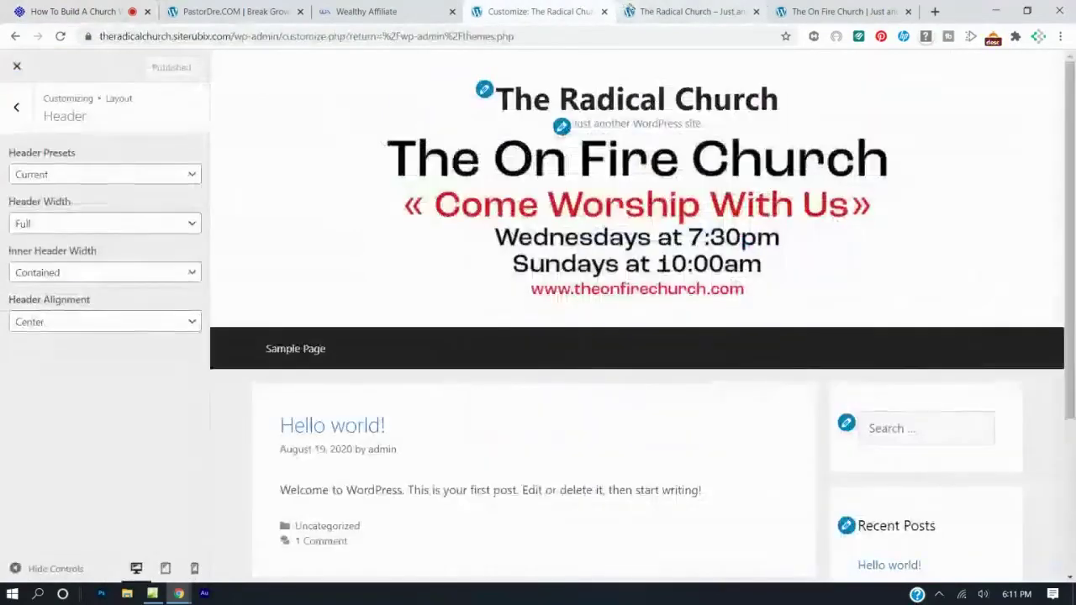
left_click(655, 12)
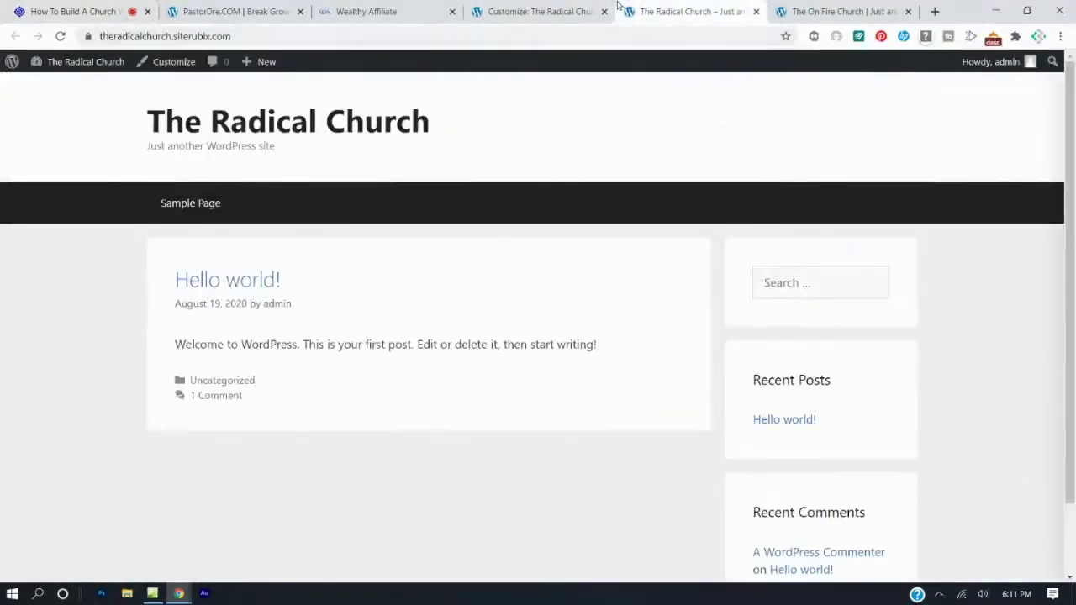
left_click(833, 12)
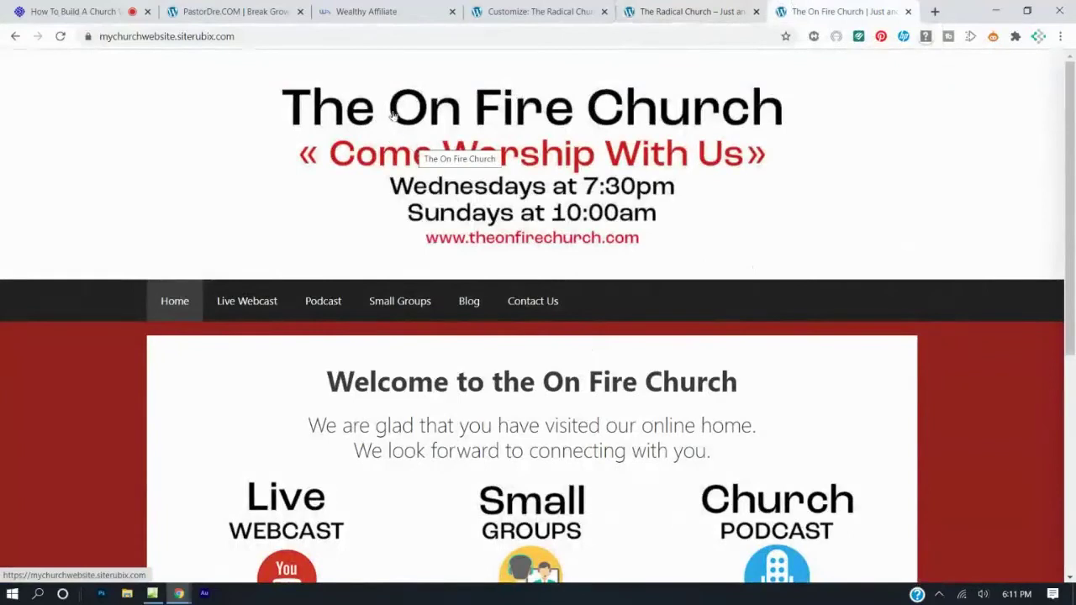
left_click(531, 7)
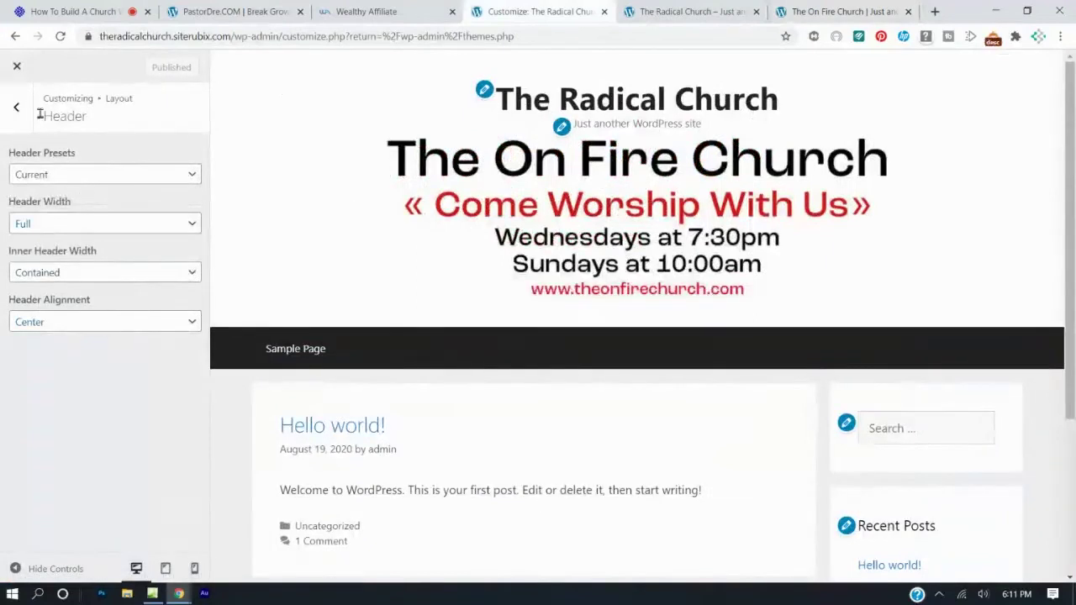
left_click(16, 107)
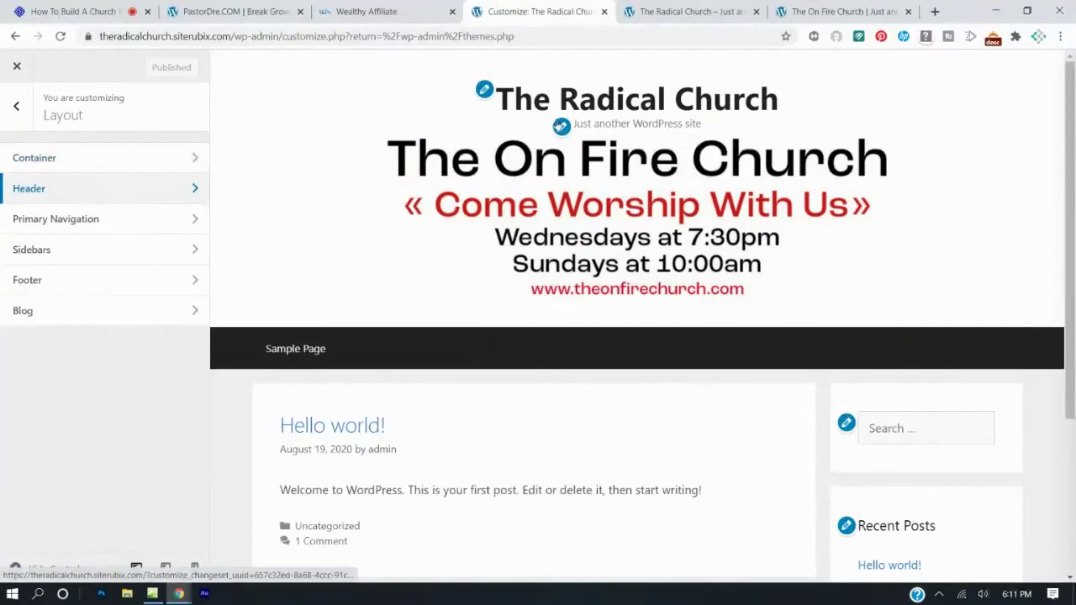
left_click(16, 106)
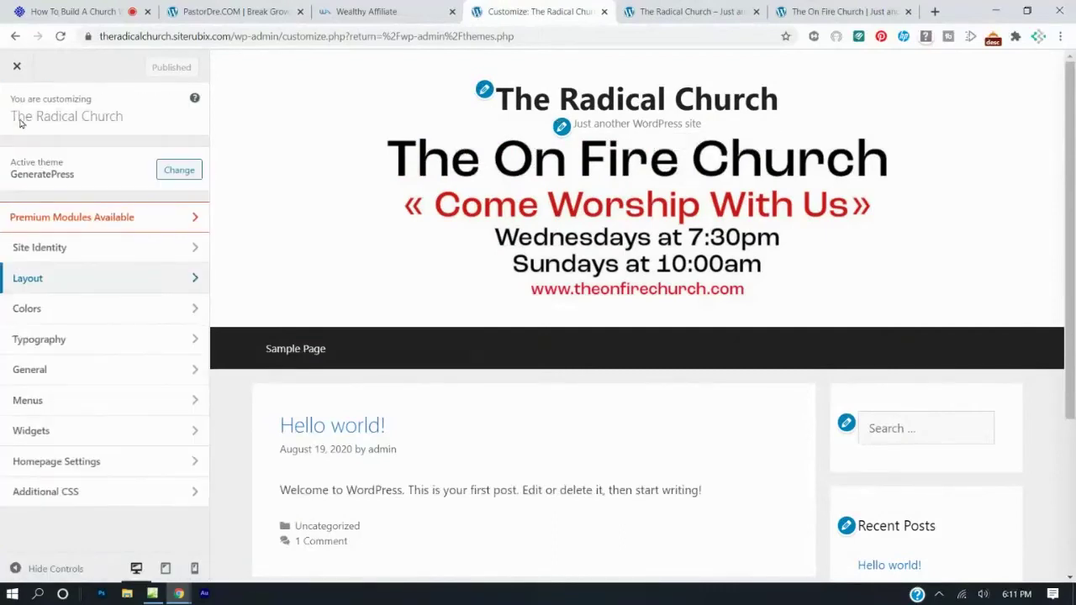
Hide the site title and tagline, change the tagline to 'The Church That Is Radical', and publish.
left_click(56, 248)
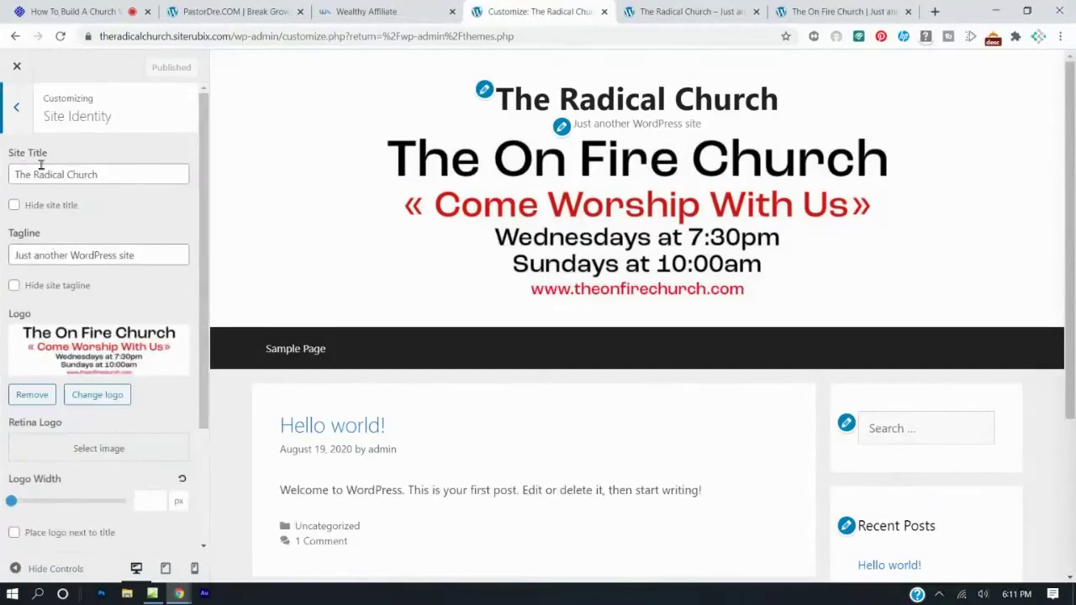
left_click(13, 206)
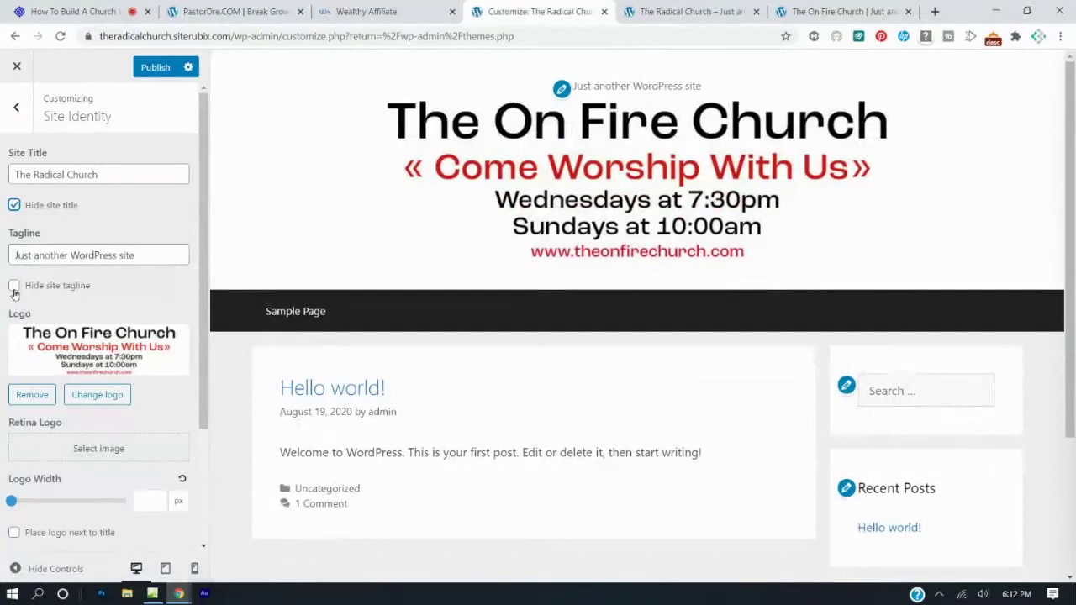
left_click(13, 288)
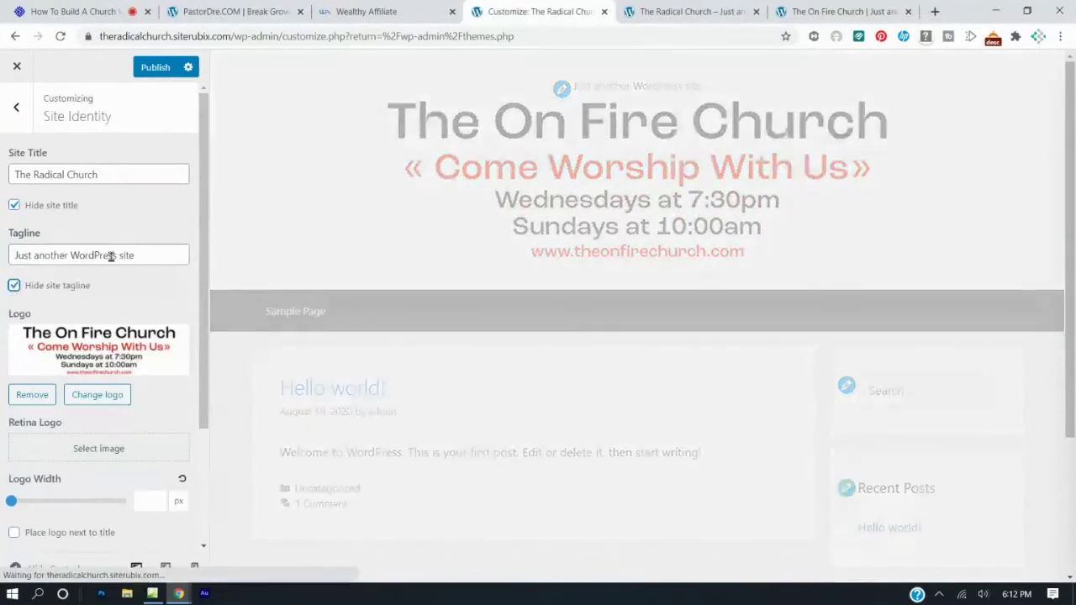
left_click_drag(139, 254, 2, 249)
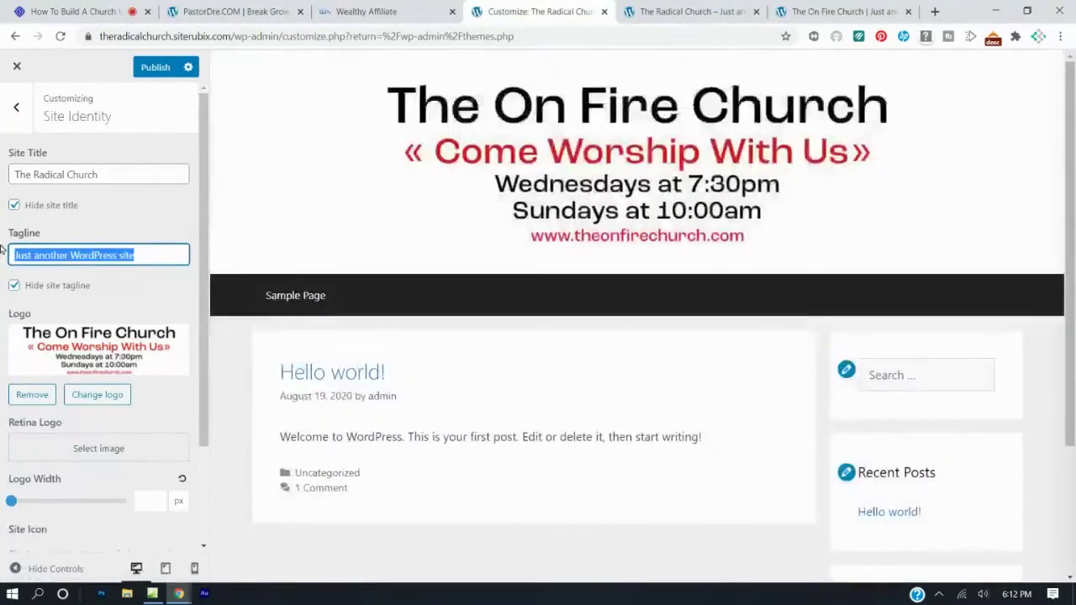
type("t Is Radical")
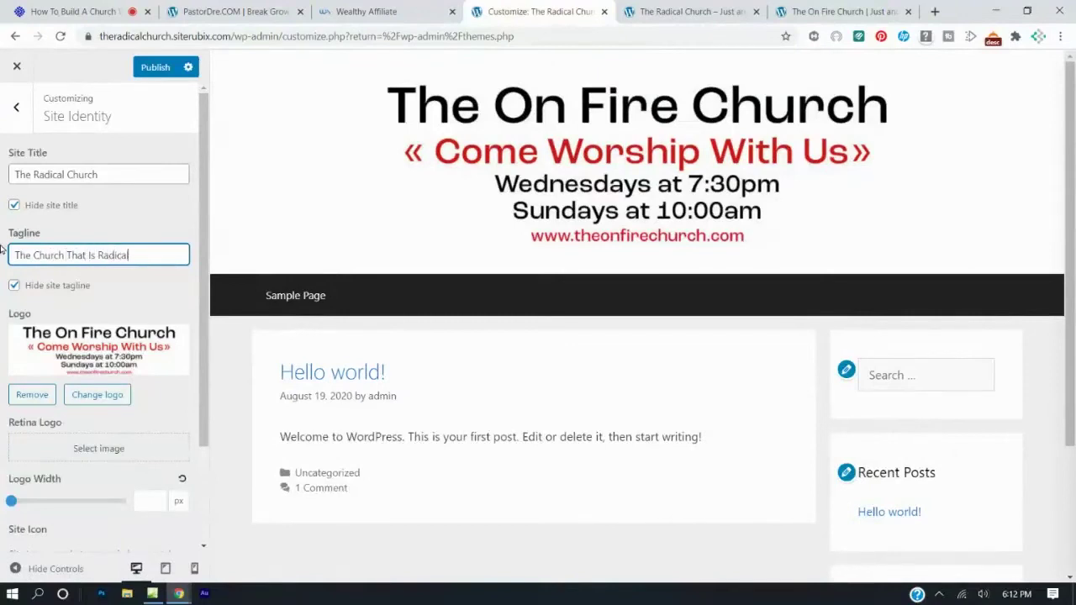
left_click(155, 67)
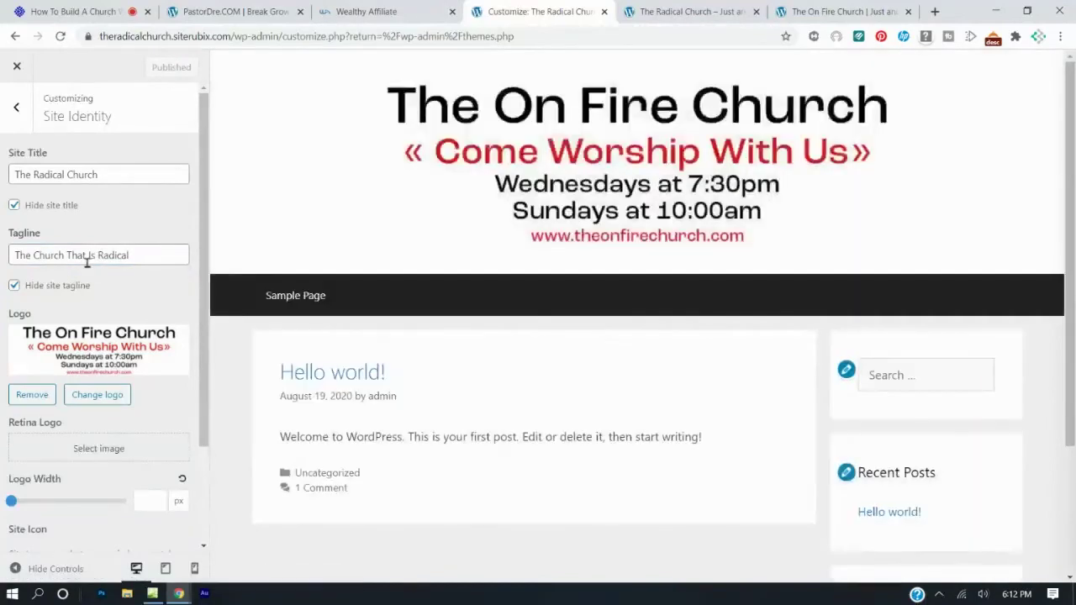
Briefly show the tagline to preview it, hide it again, and republish.
left_click(14, 285)
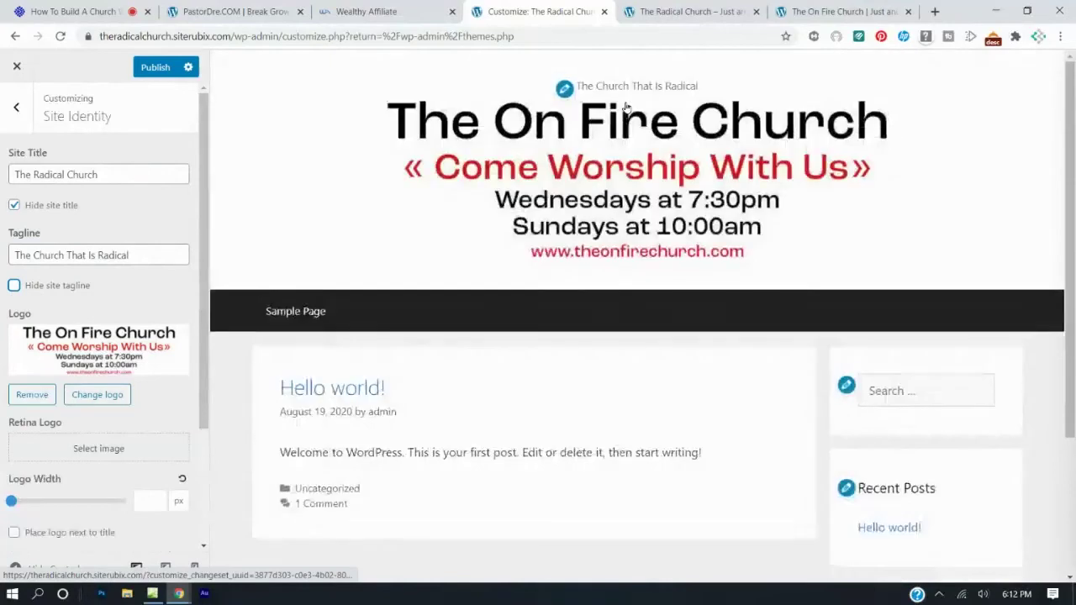
left_click(14, 287)
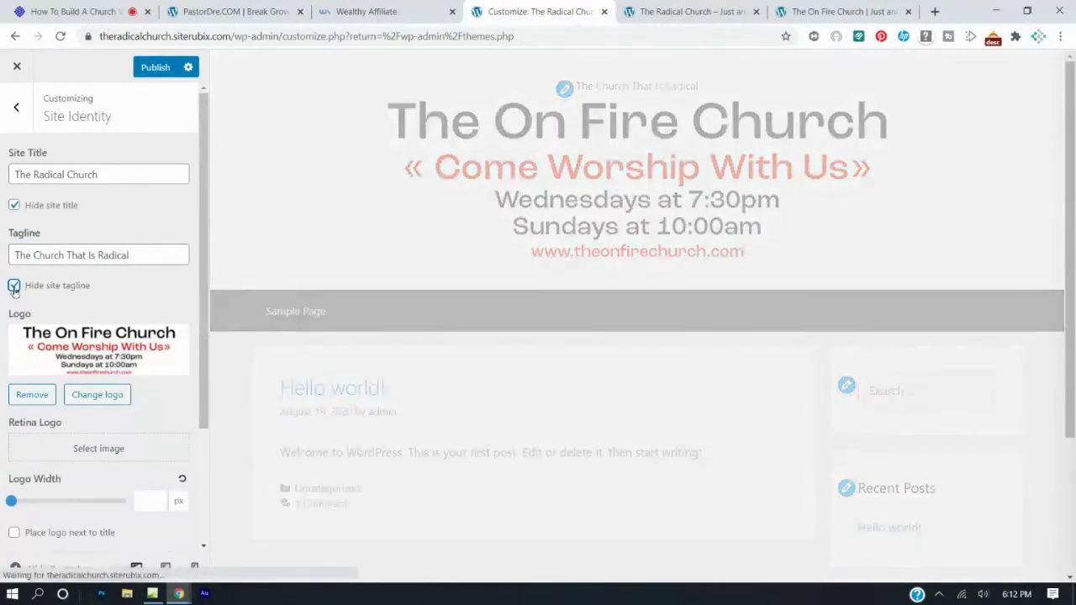
left_click(156, 69)
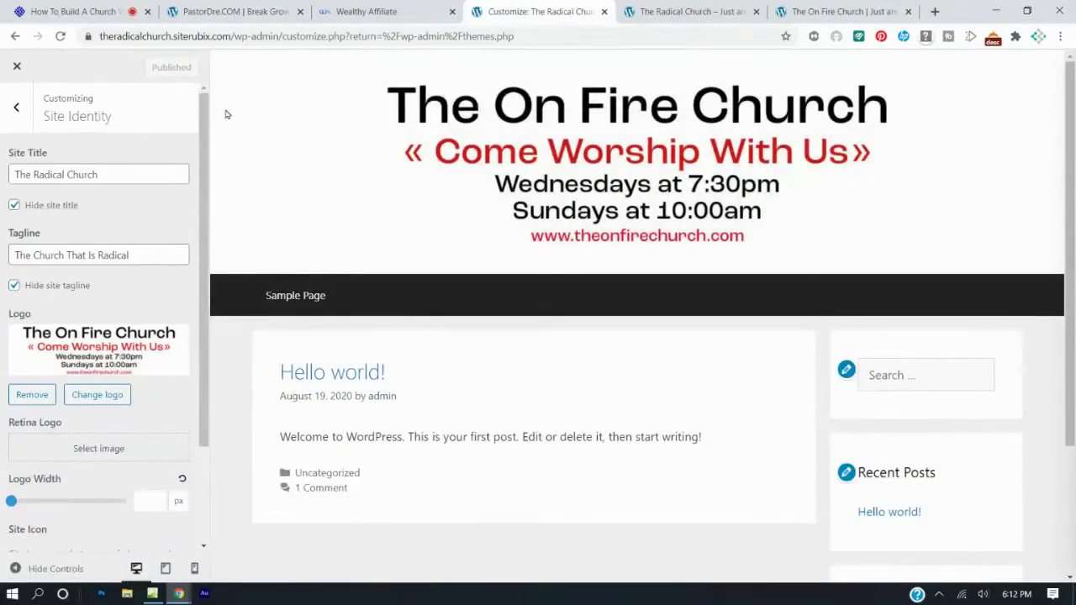
Reload the live Radical Church site and compare its logo-only header with the On Fire Church site.
left_click(824, 10)
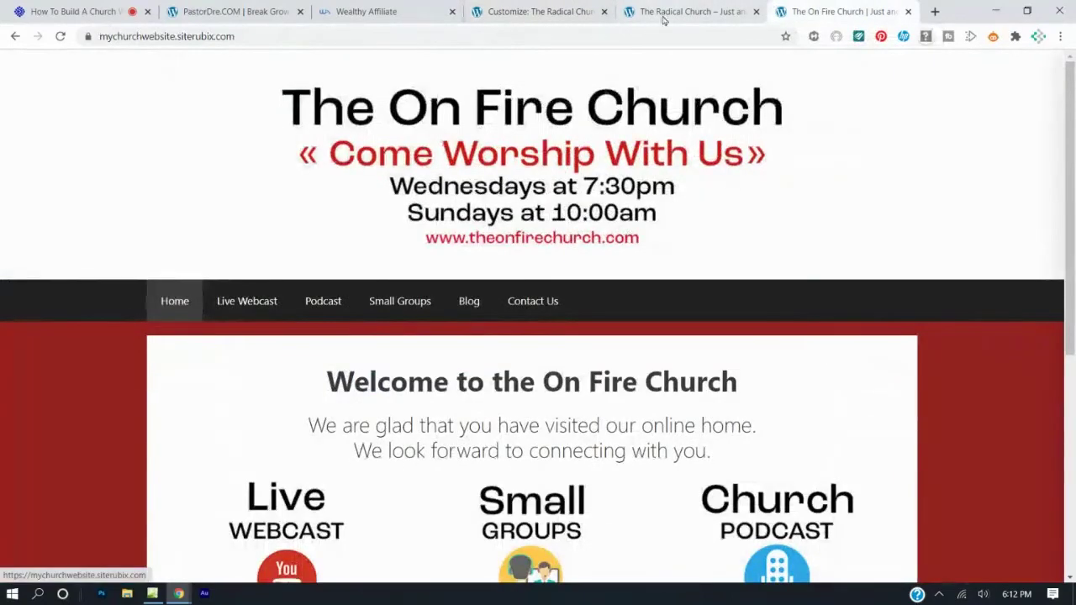
left_click(663, 15)
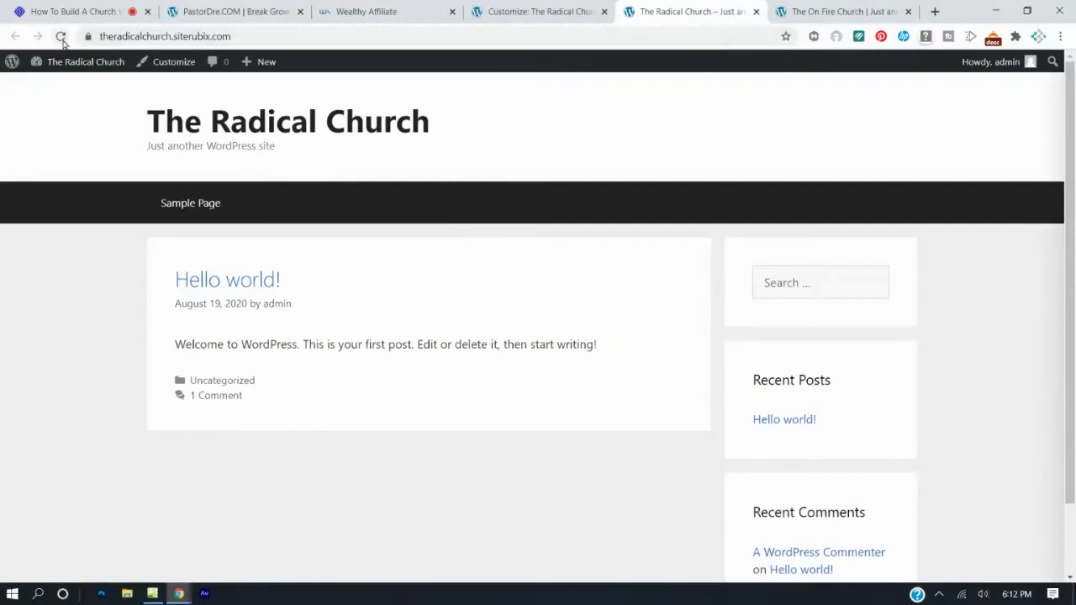
left_click(61, 36)
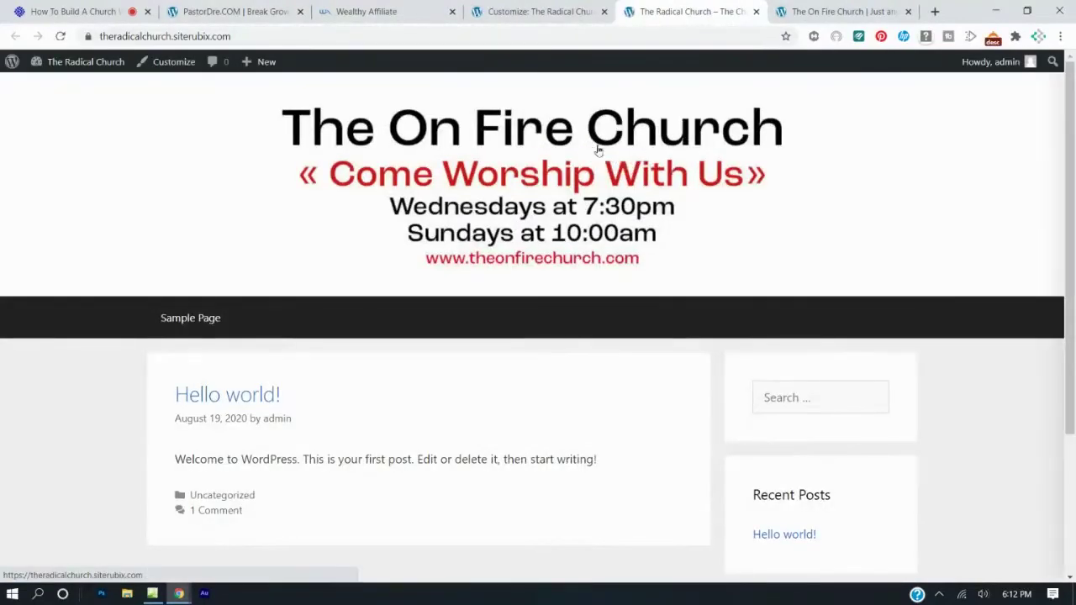
left_click(791, 7)
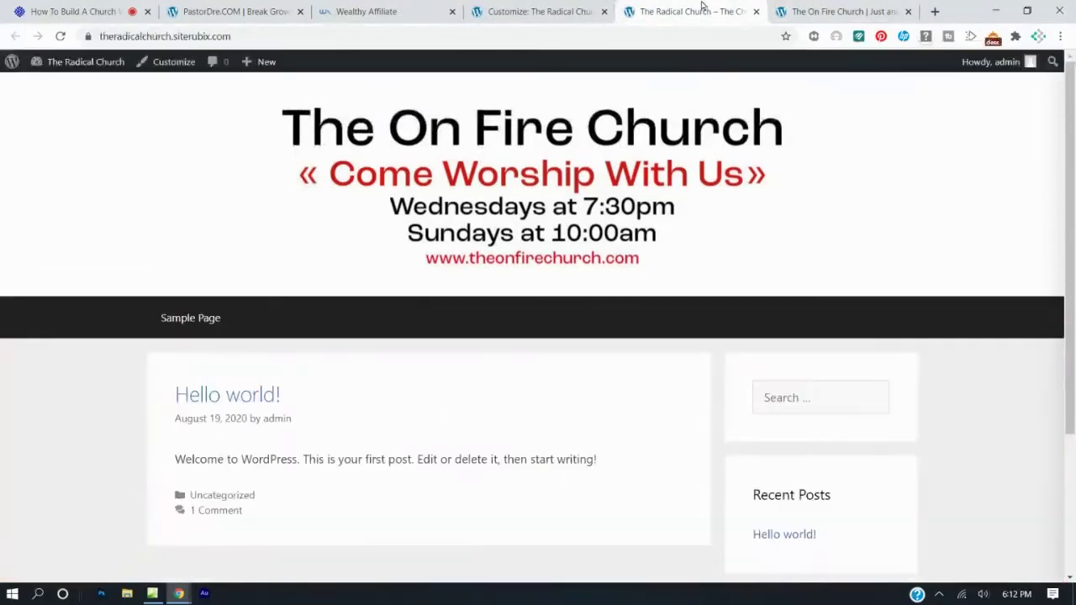
left_click(702, 8)
key("ctrl+shift+Tab")
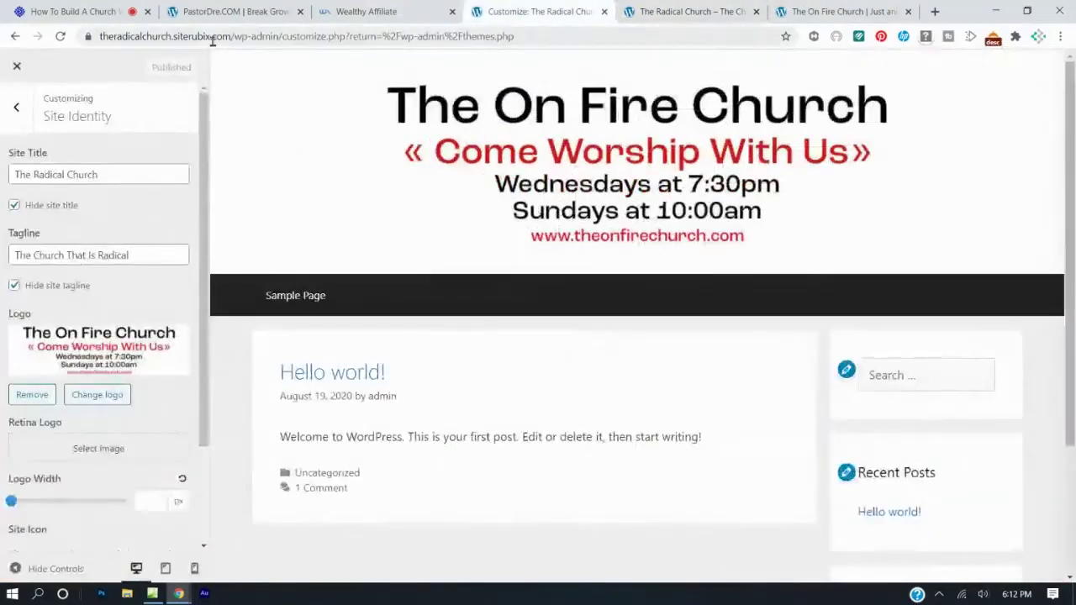
left_click(799, 8)
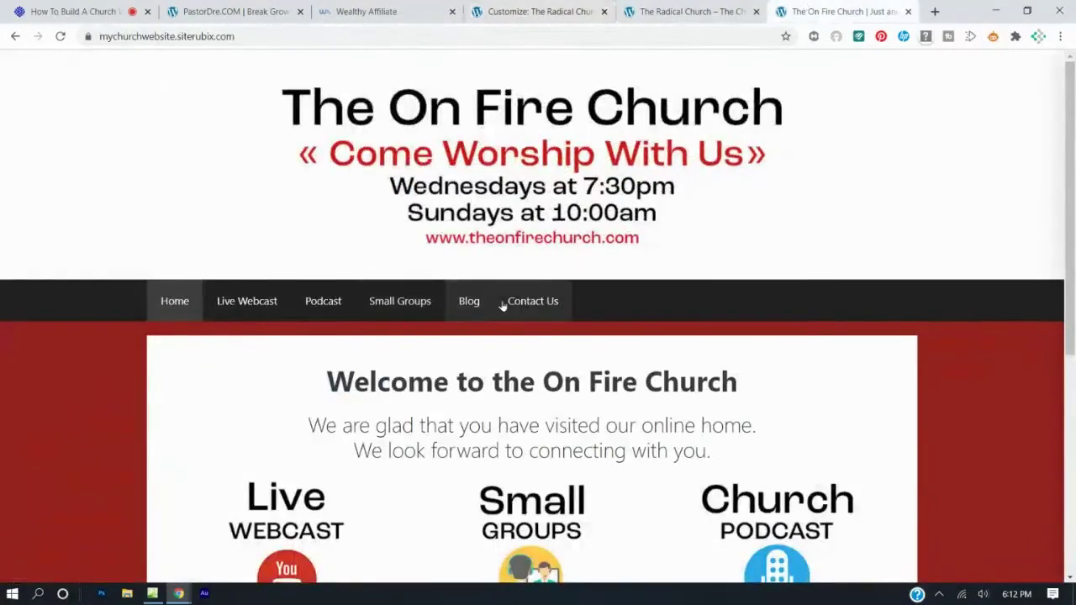
left_click(506, 15)
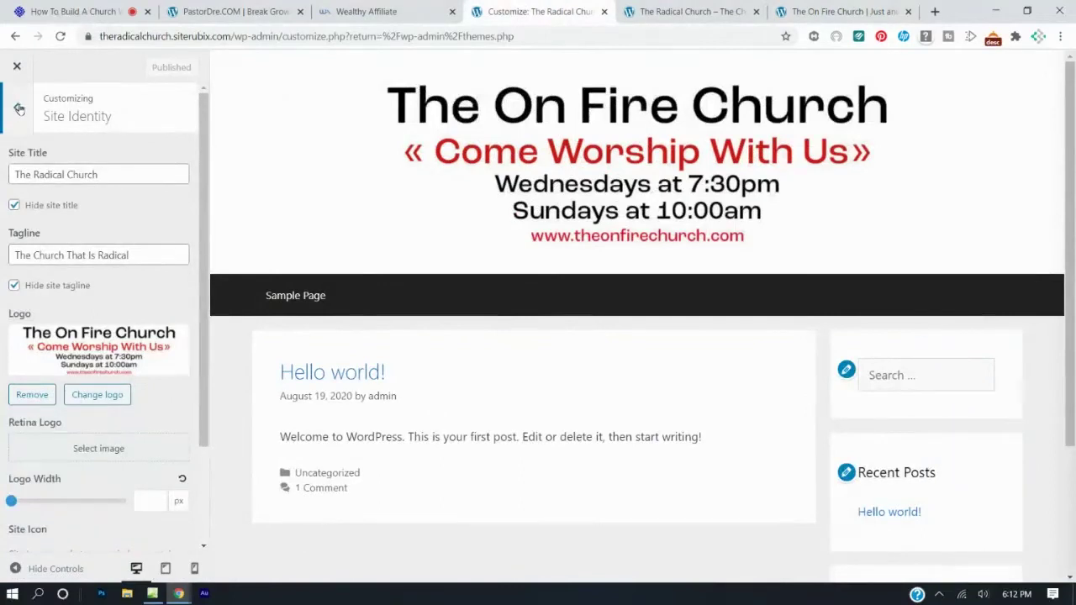
left_click(19, 110)
Exit the Customizer, trash the Sample Page from All Pages, and begin a new page.
left_click(17, 69)
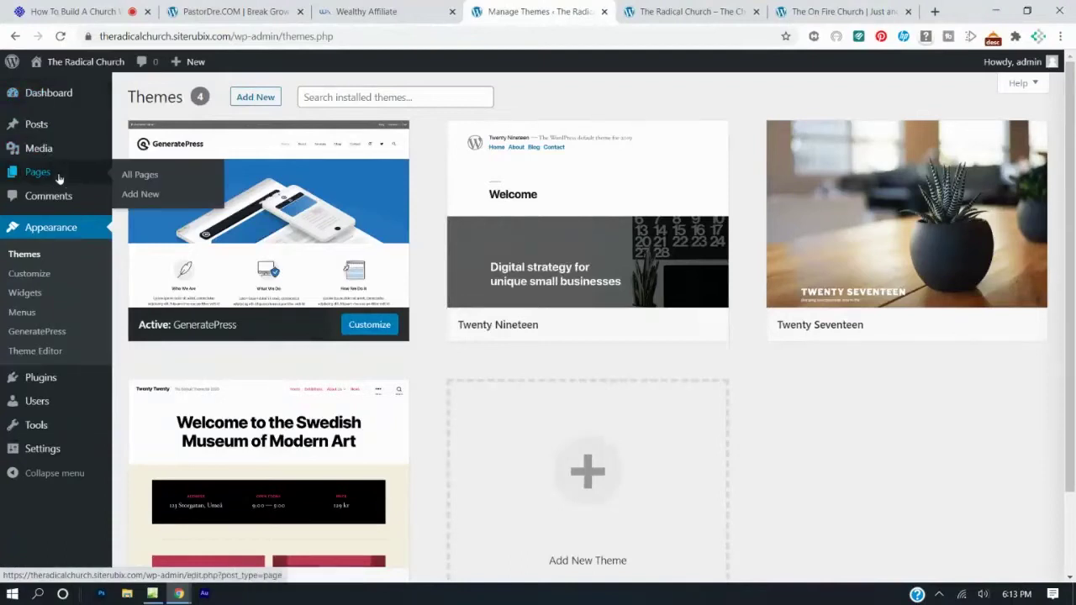
left_click(38, 181)
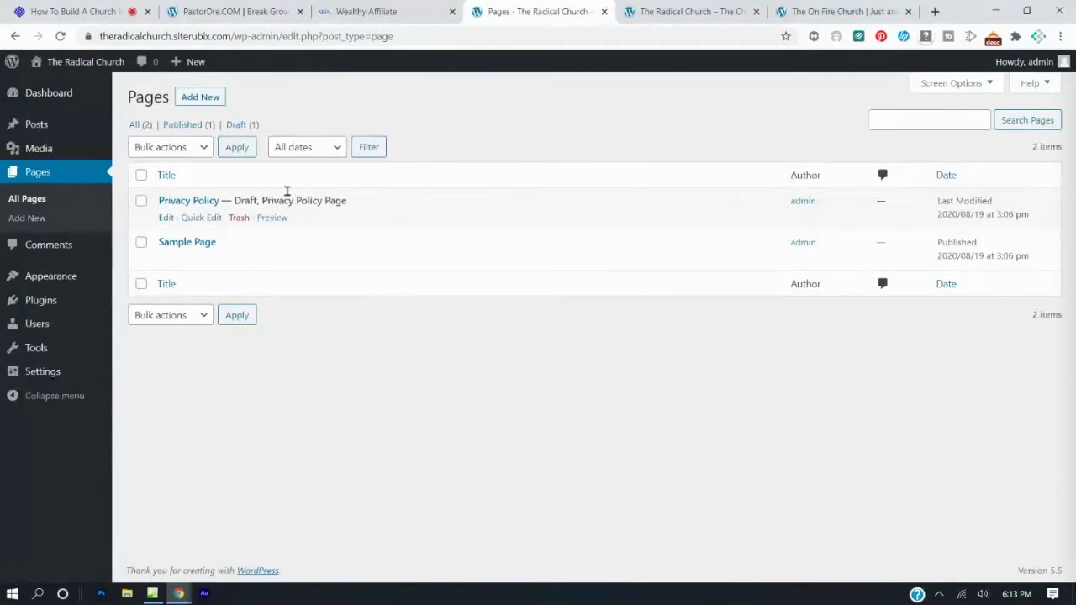
left_click(239, 259)
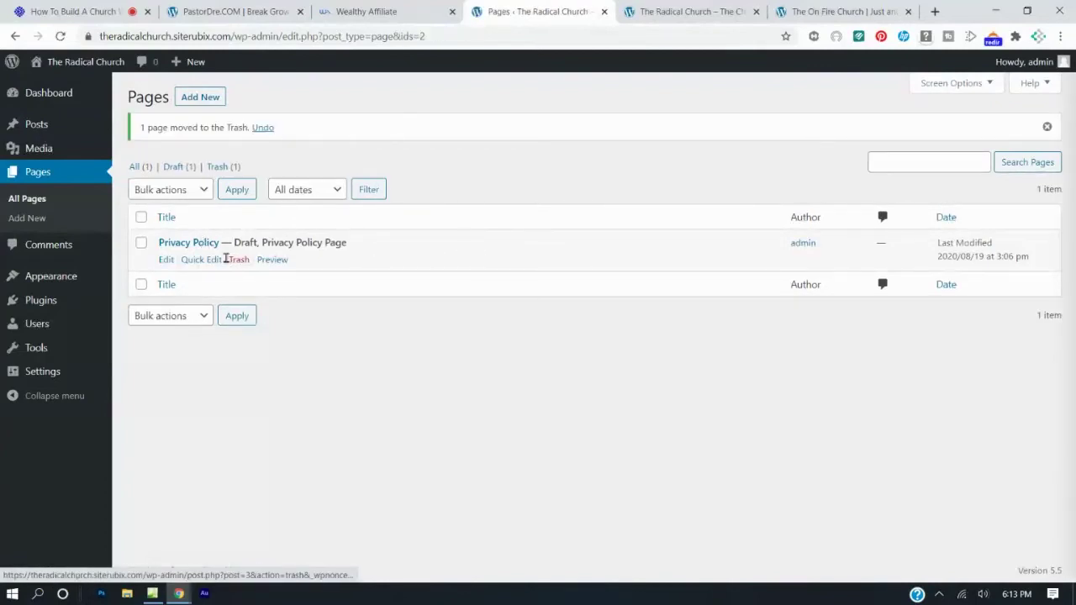
left_click(205, 98)
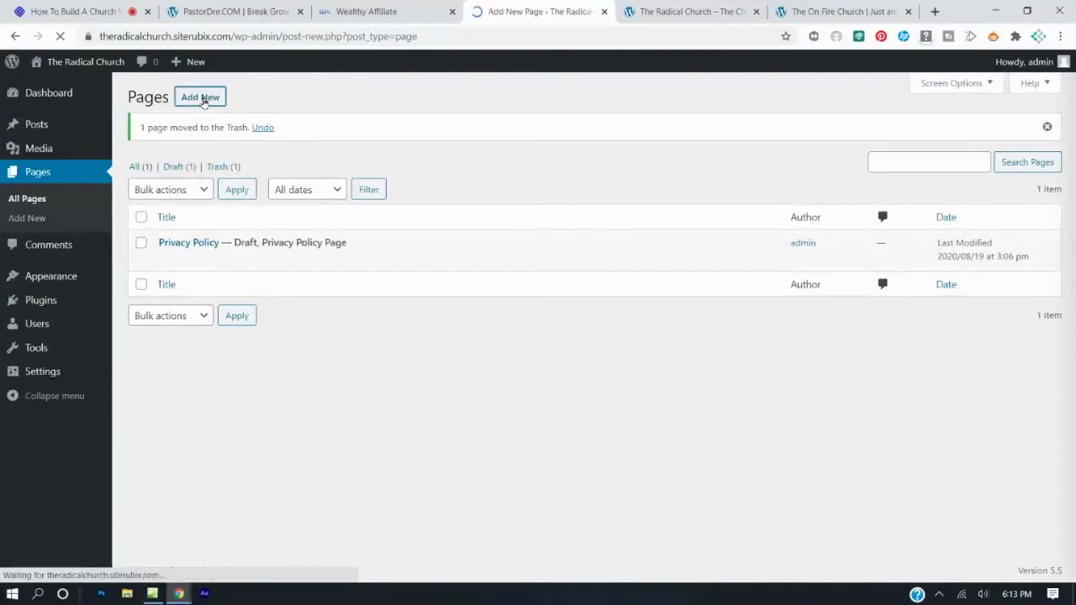
Publish a new page titled 'Home' and glance at both live church sites.
type("Hoome")
key("BackSpace")
key("BackSpace")
key("BackSpace")
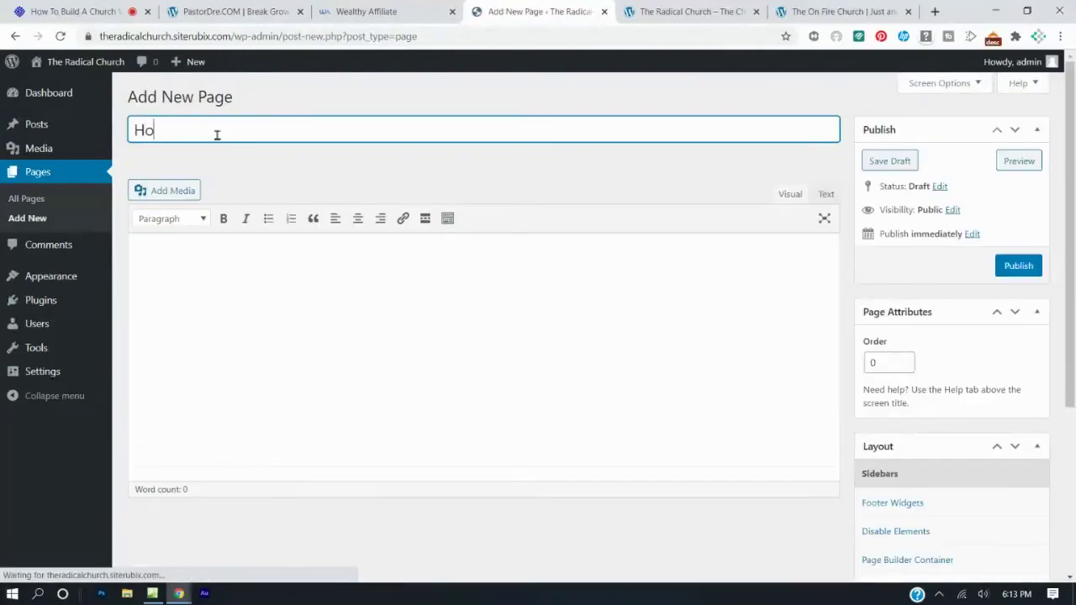
type("me")
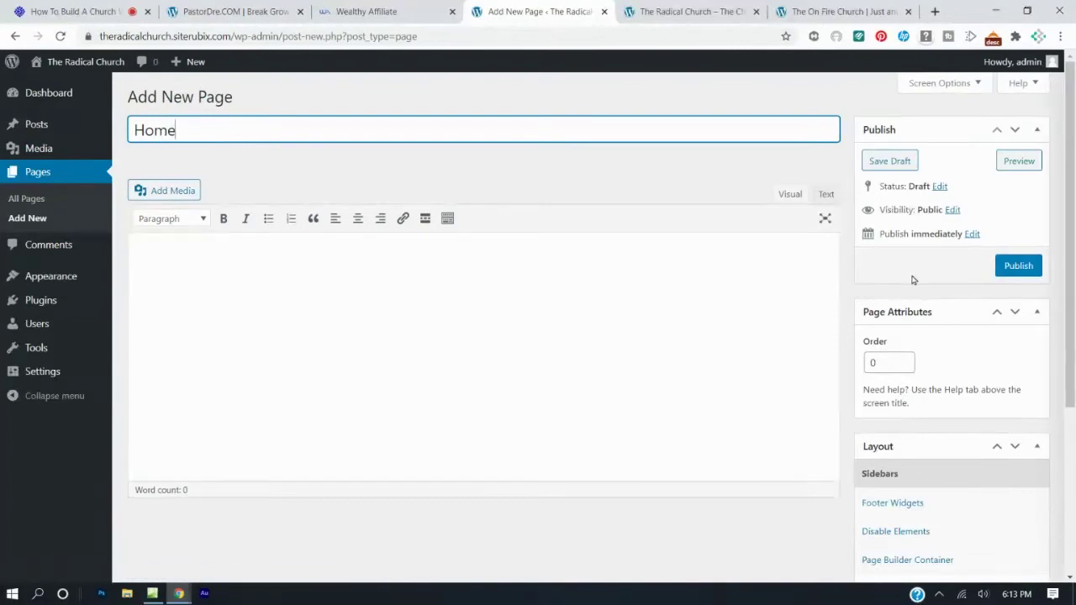
left_click(1018, 266)
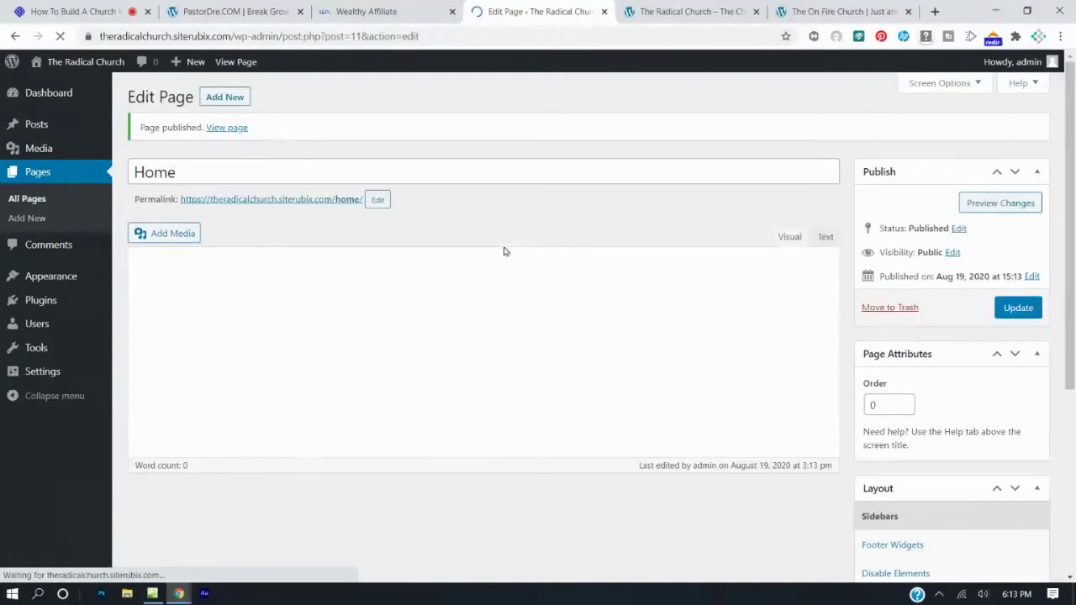
left_click(691, 11)
left_click(828, 11)
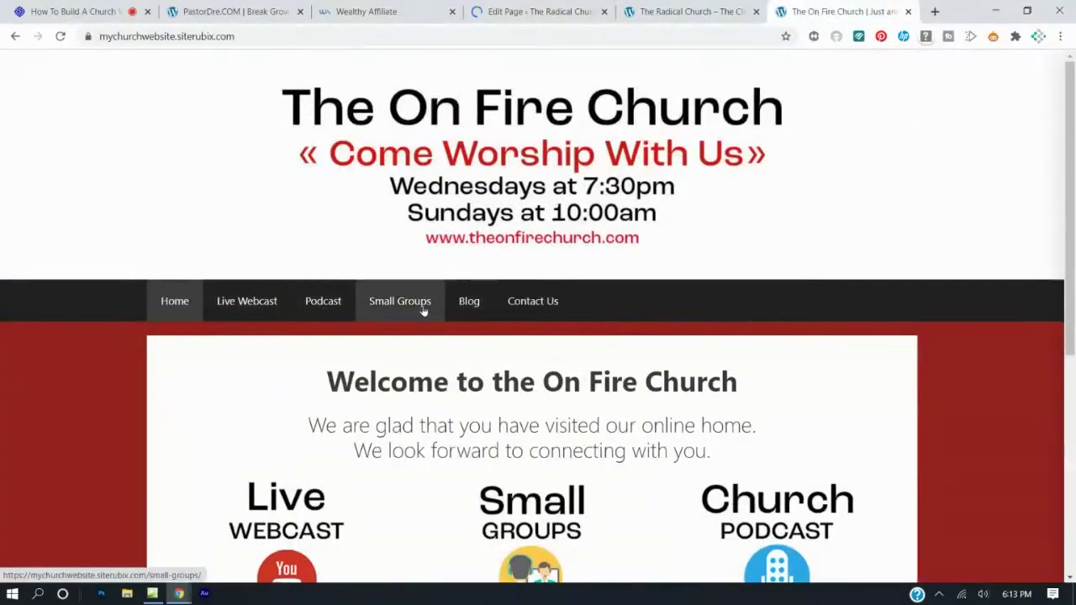
left_click(556, 10)
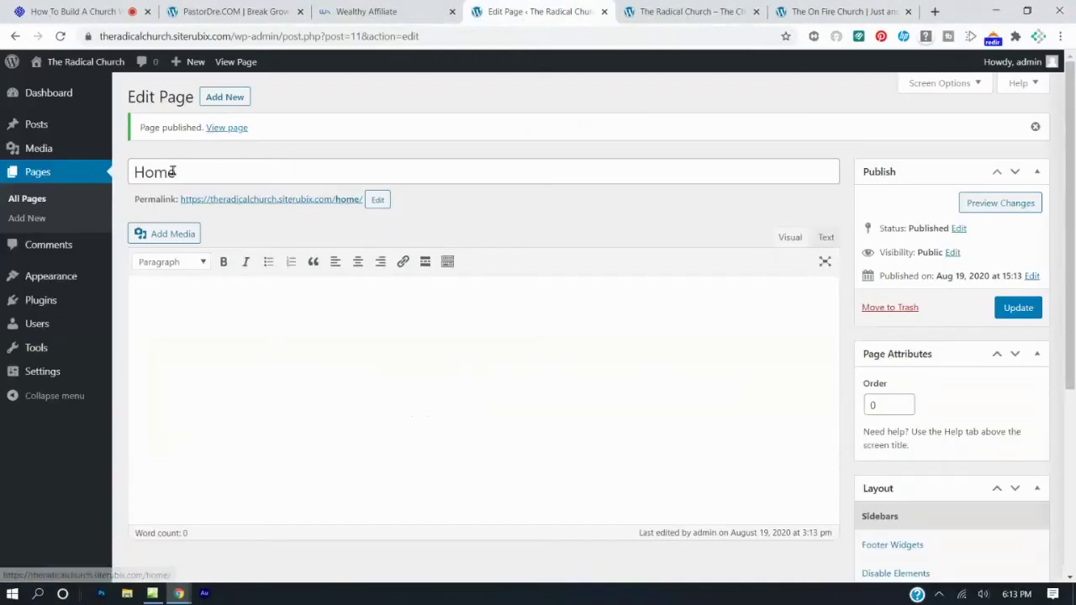
Create and publish a 'Live Webcast' page, then start another blank page.
left_click(224, 98)
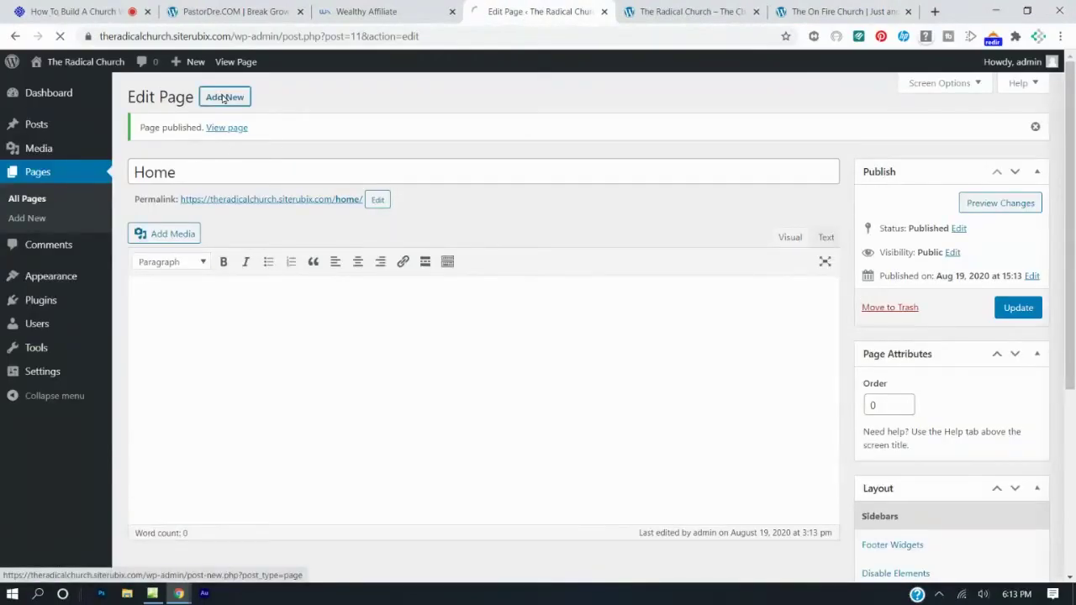
type("Live Webcast")
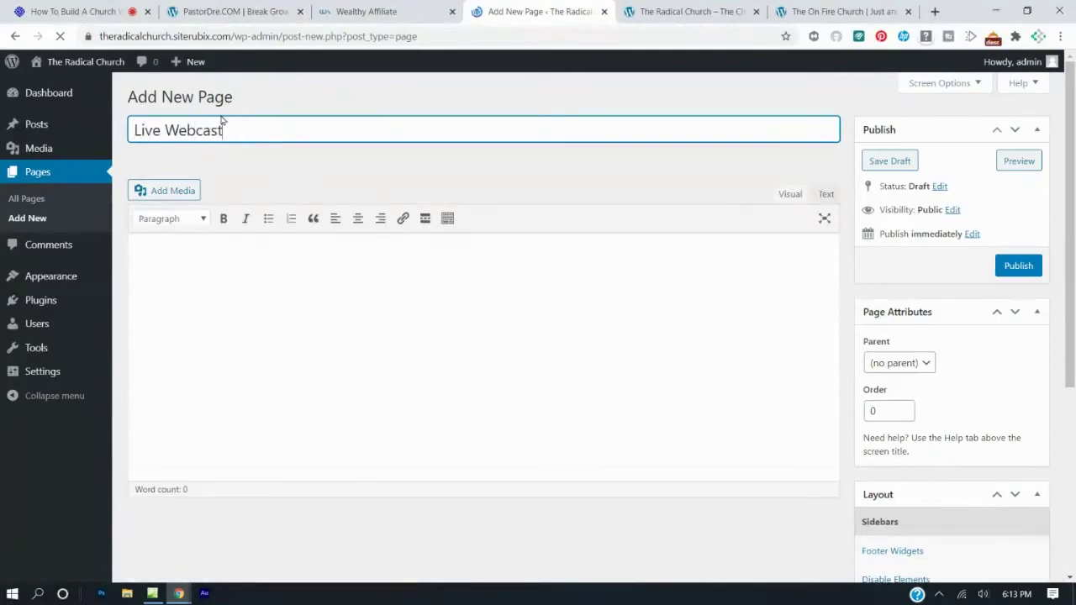
left_click(1019, 266)
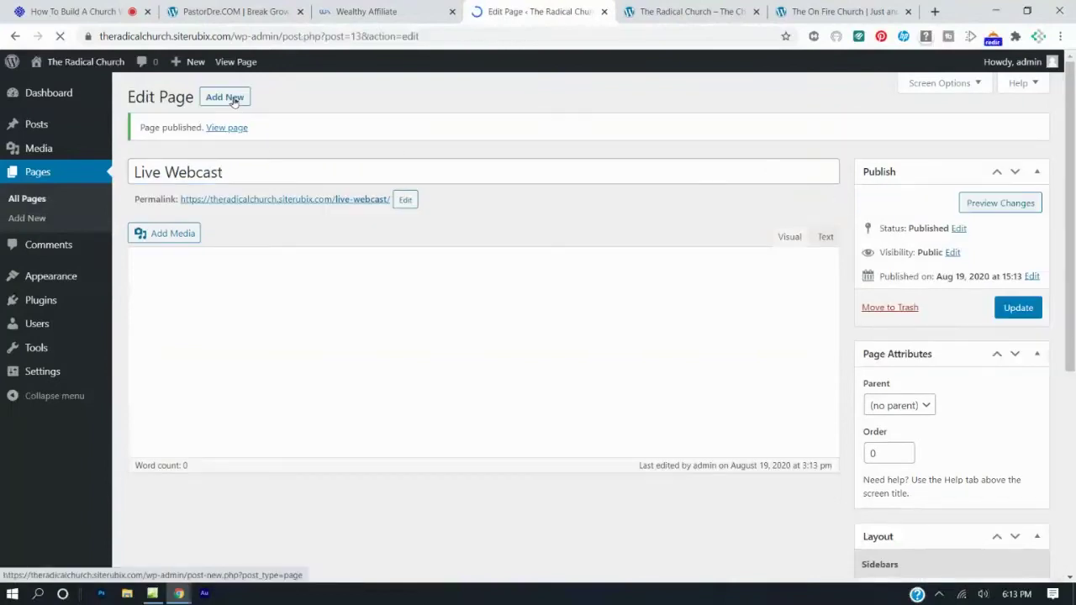
left_click(225, 98)
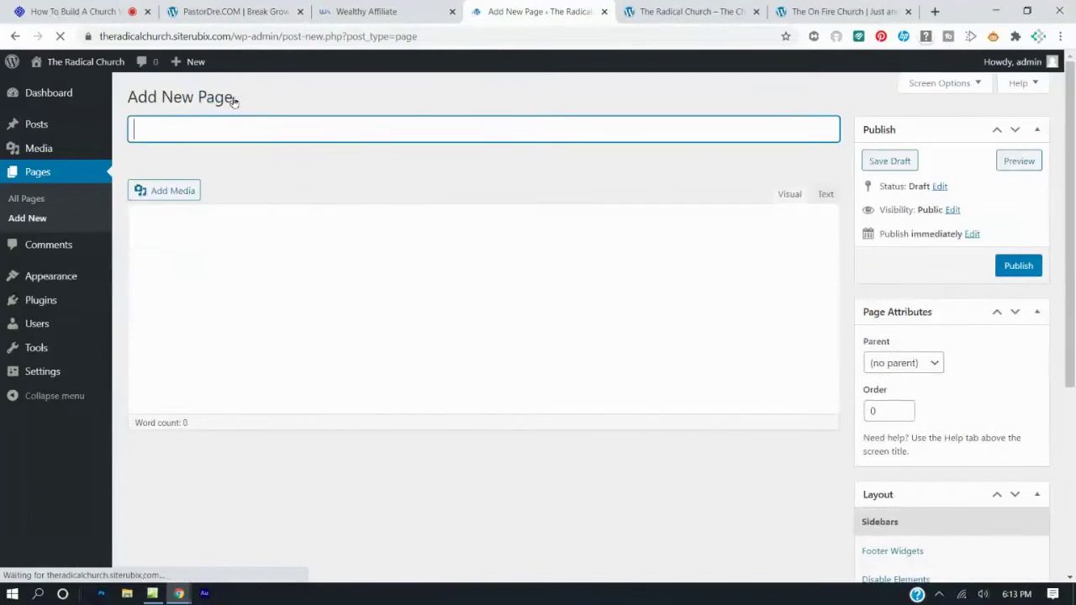
Publish a page titled Blog, then a second page titled Contact Us.
type("Blog")
left_click(1018, 266)
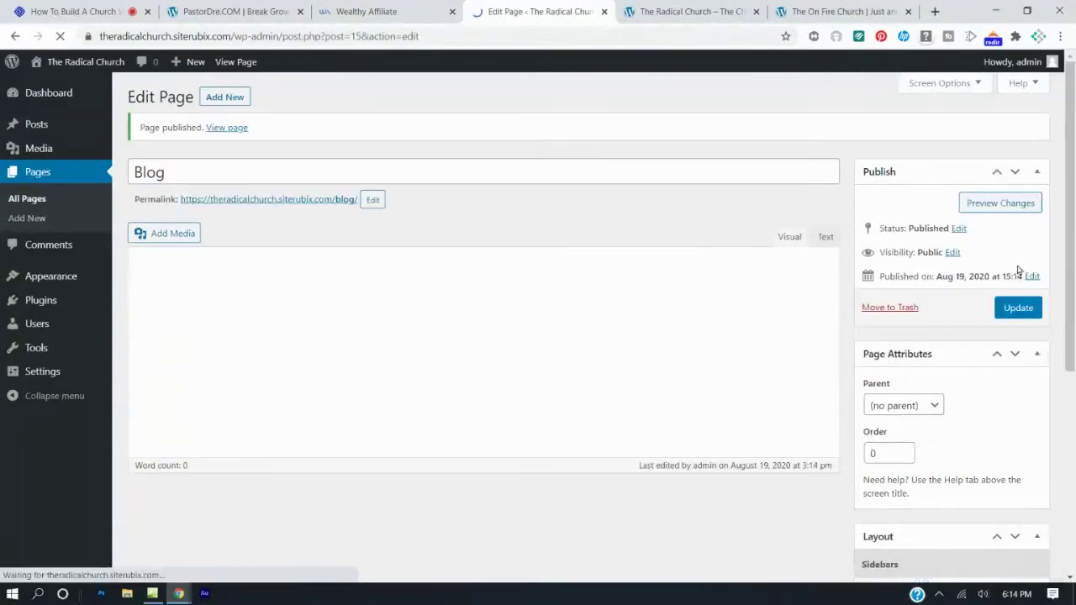
left_click(227, 99)
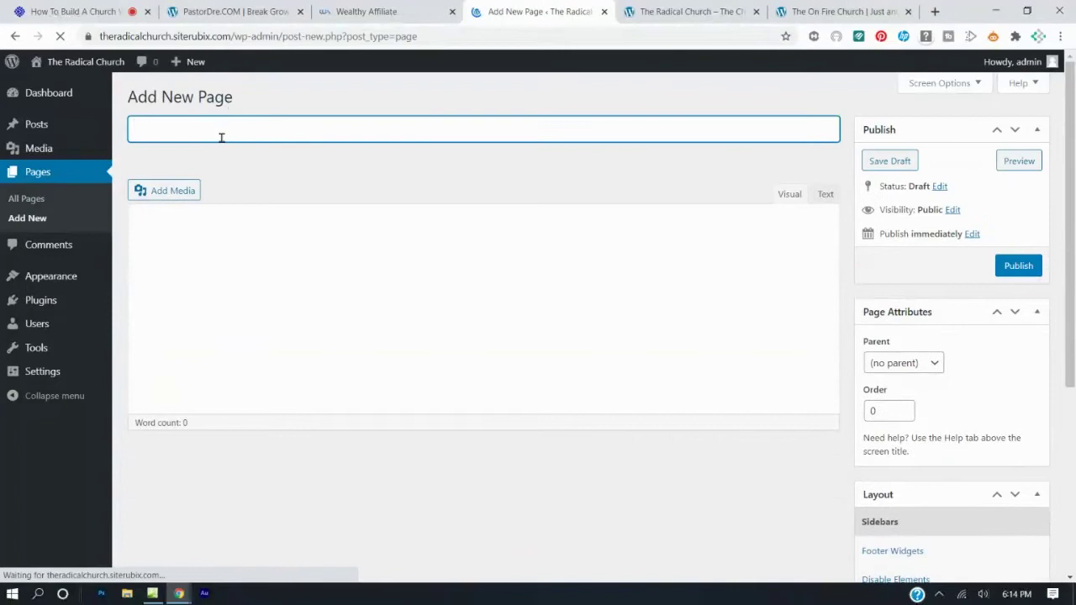
type("Cnoonat")
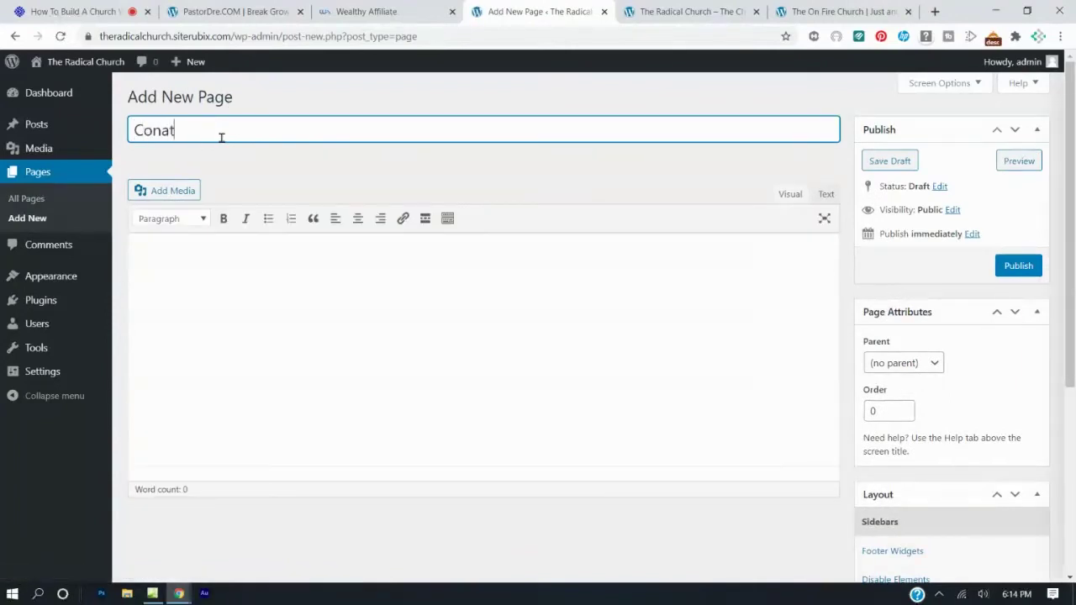
key("BackSpace")
type("tact Us")
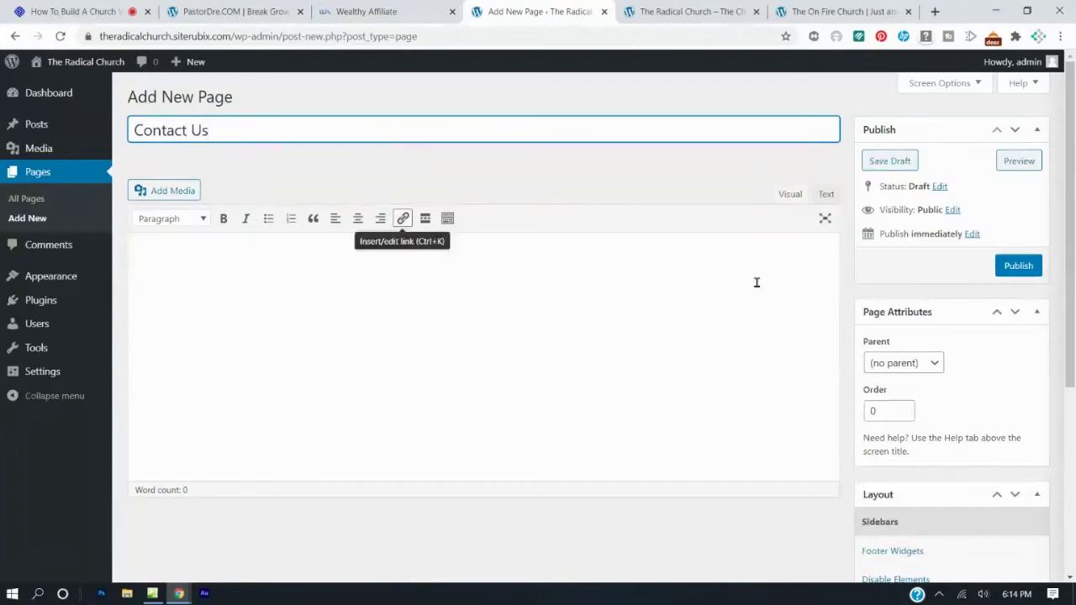
left_click(1015, 266)
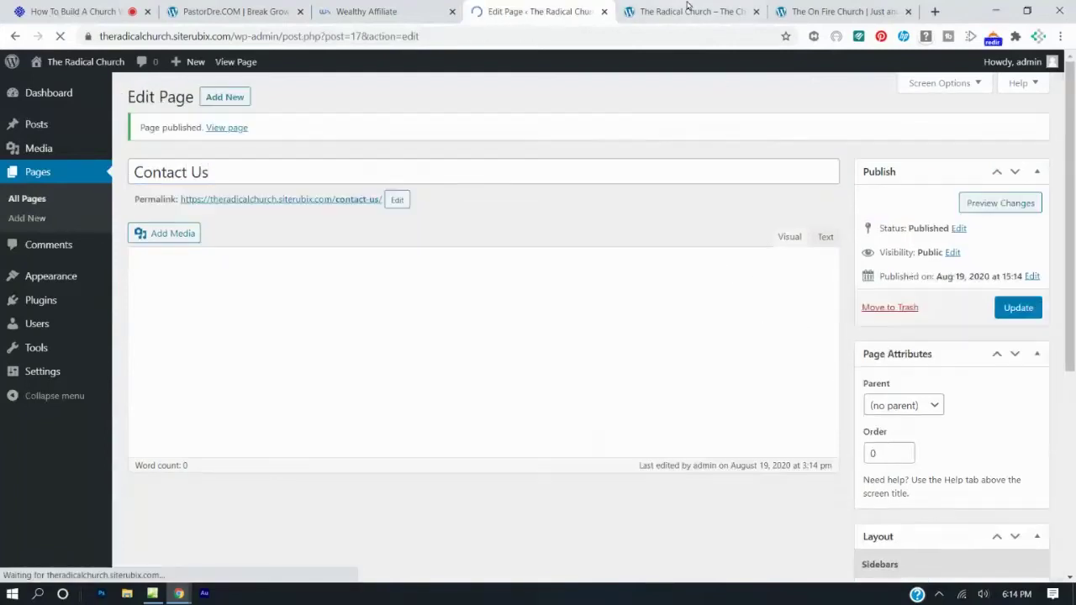
After checking both sites, publish a third page titled Small Groups.
left_click(690, 11)
left_click(793, 11)
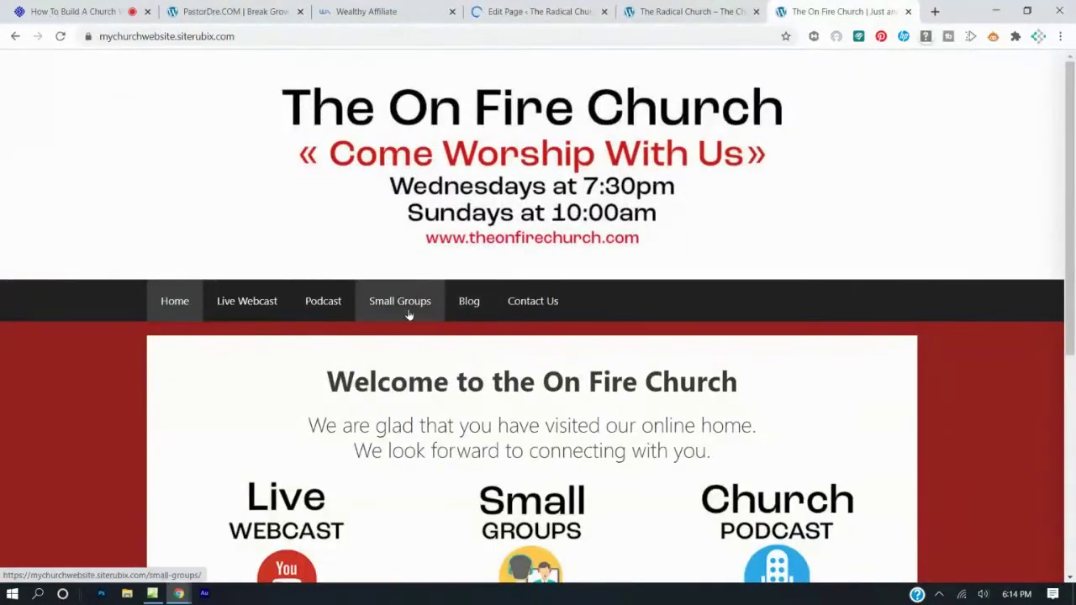
left_click(538, 12)
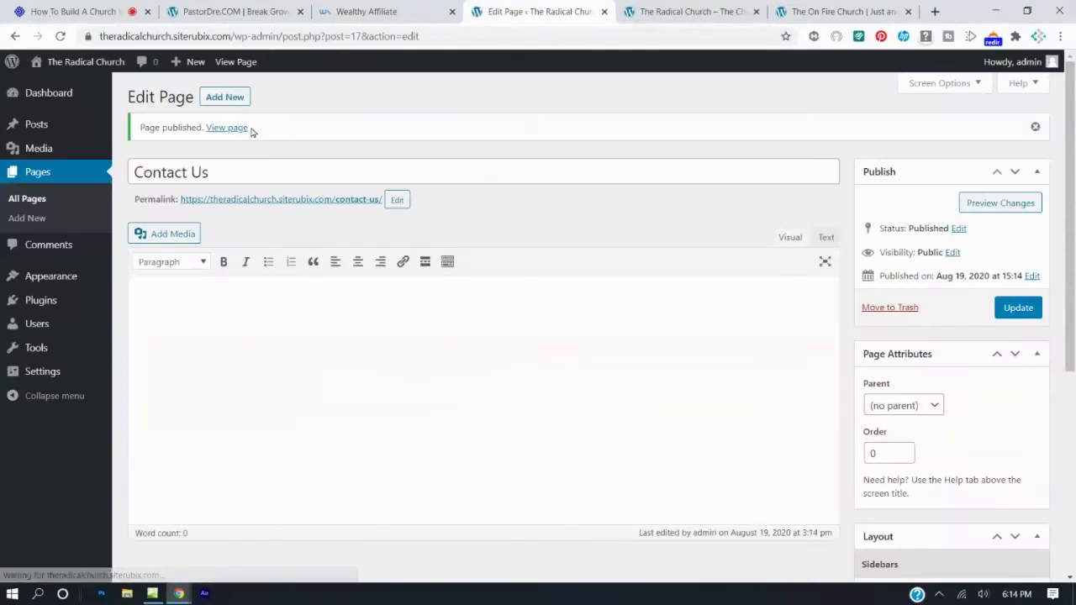
left_click(234, 99)
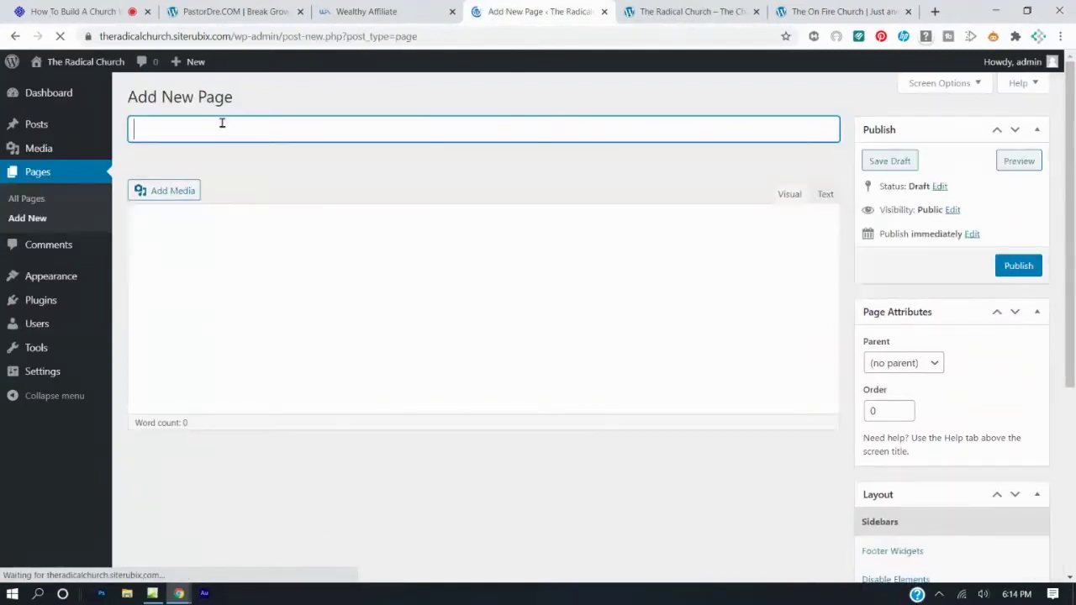
type("Small Groups")
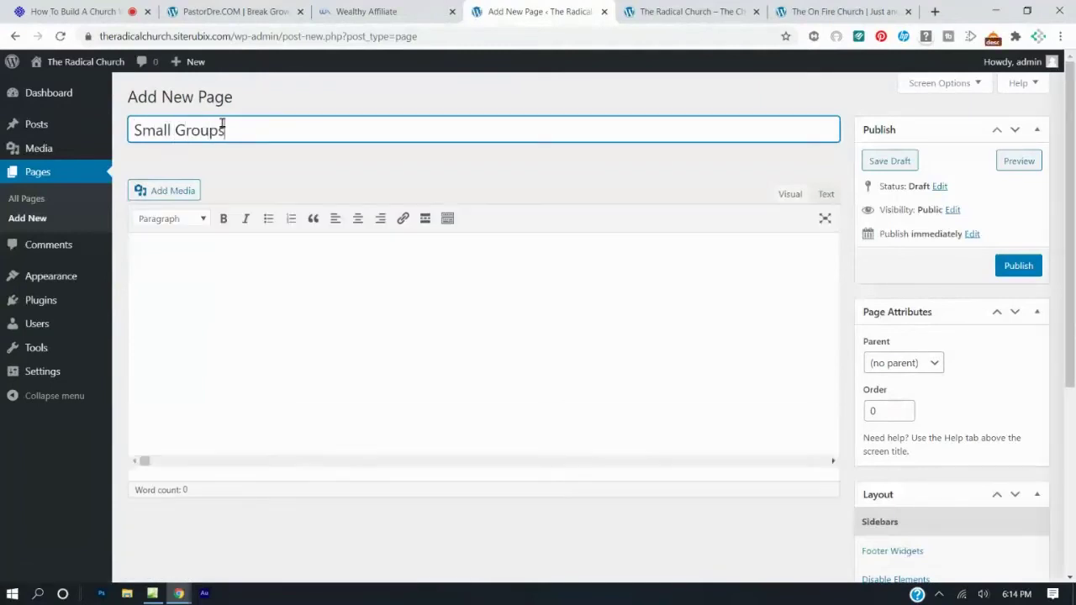
left_click(1007, 269)
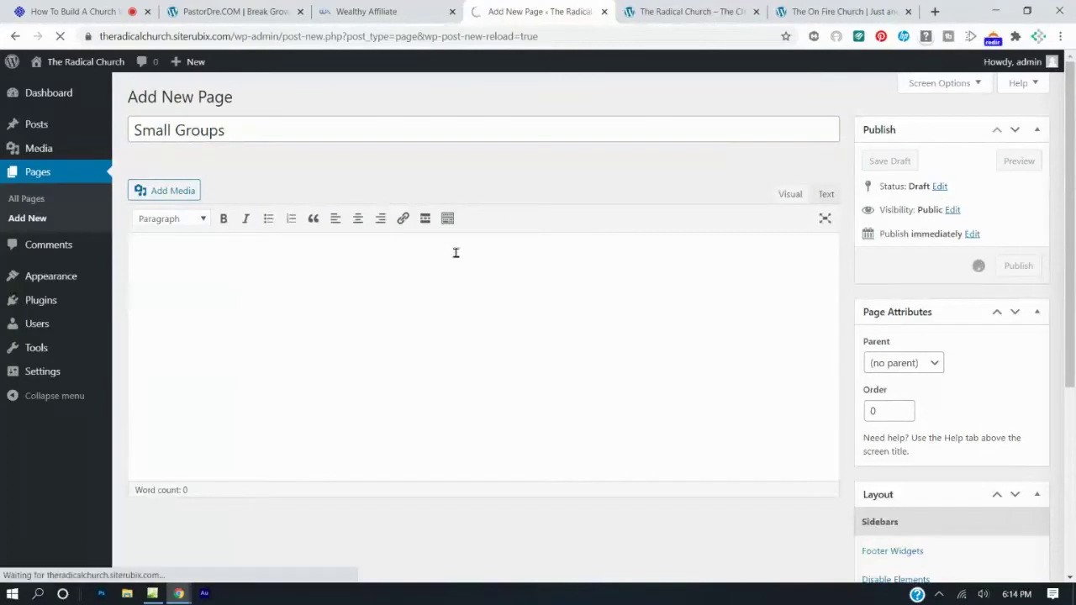
Reload The Radical Church site to check its menu against the On Fire Church site.
left_click(681, 13)
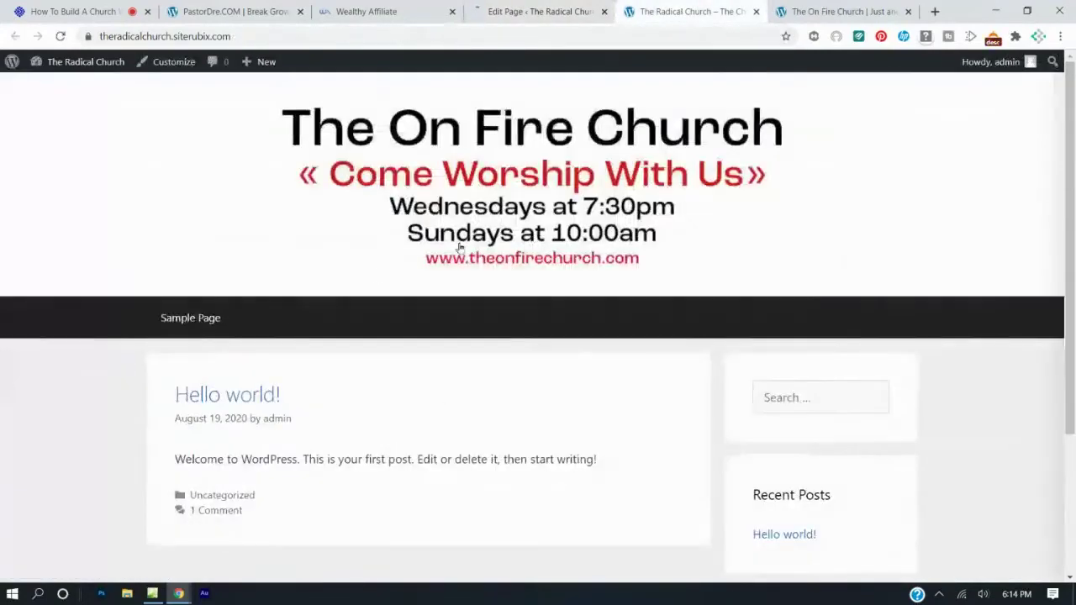
left_click(59, 36)
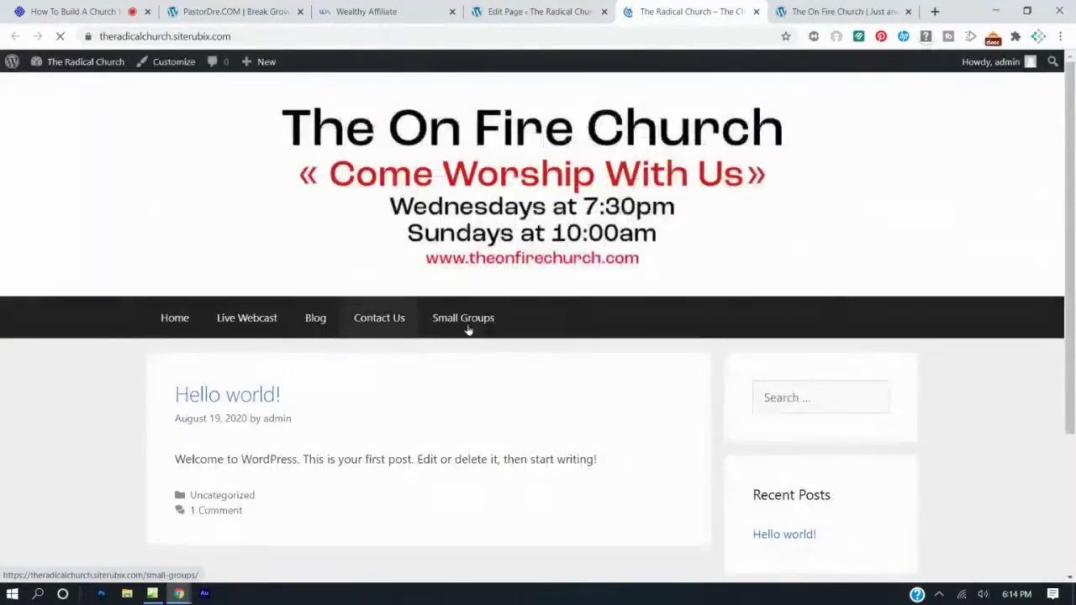
left_click(850, 10)
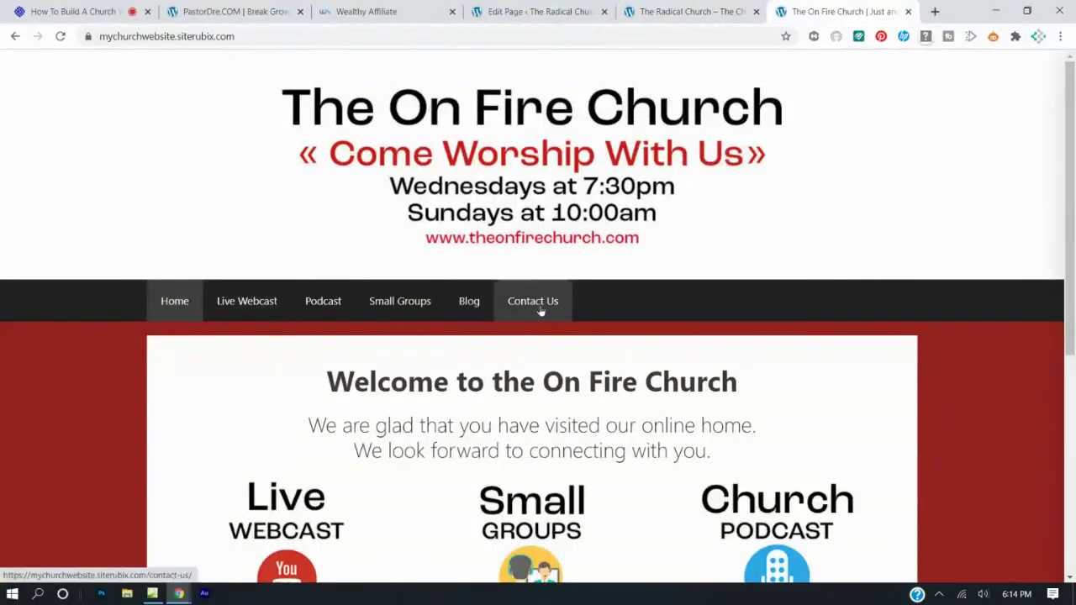
left_click(676, 11)
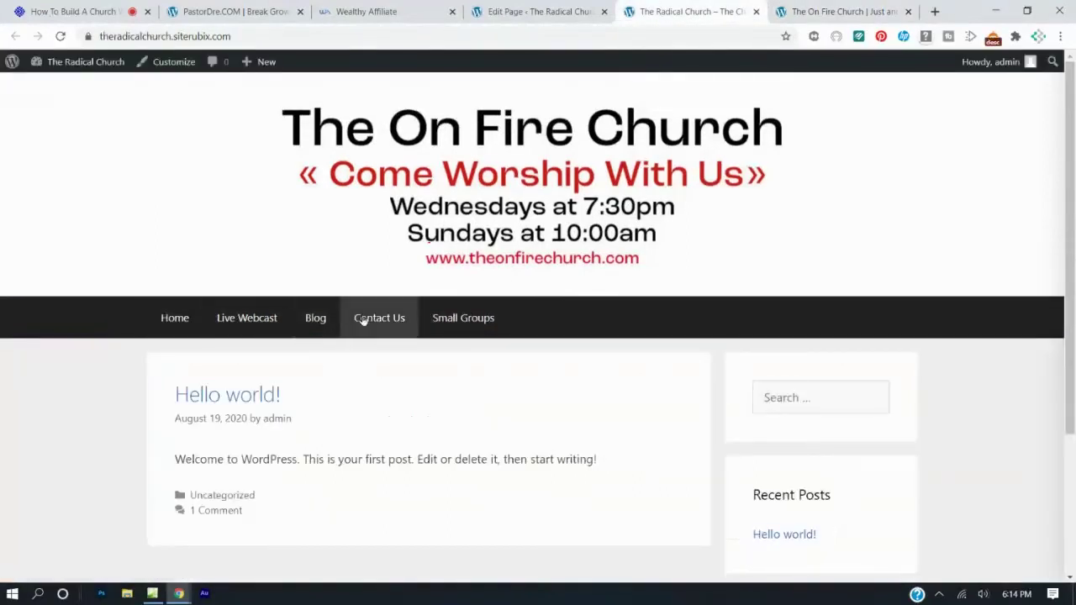
Go to the WordPress Dashboard, recheck the front page, then show Wealthy Affiliate's site details.
left_click(516, 10)
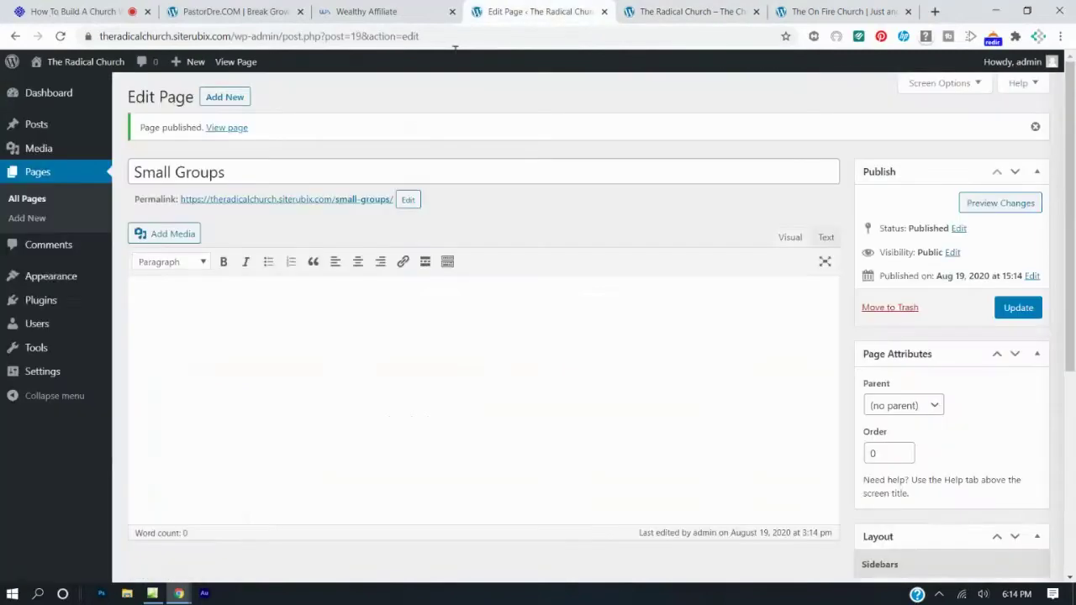
mouse_move(84, 124)
left_click(56, 96)
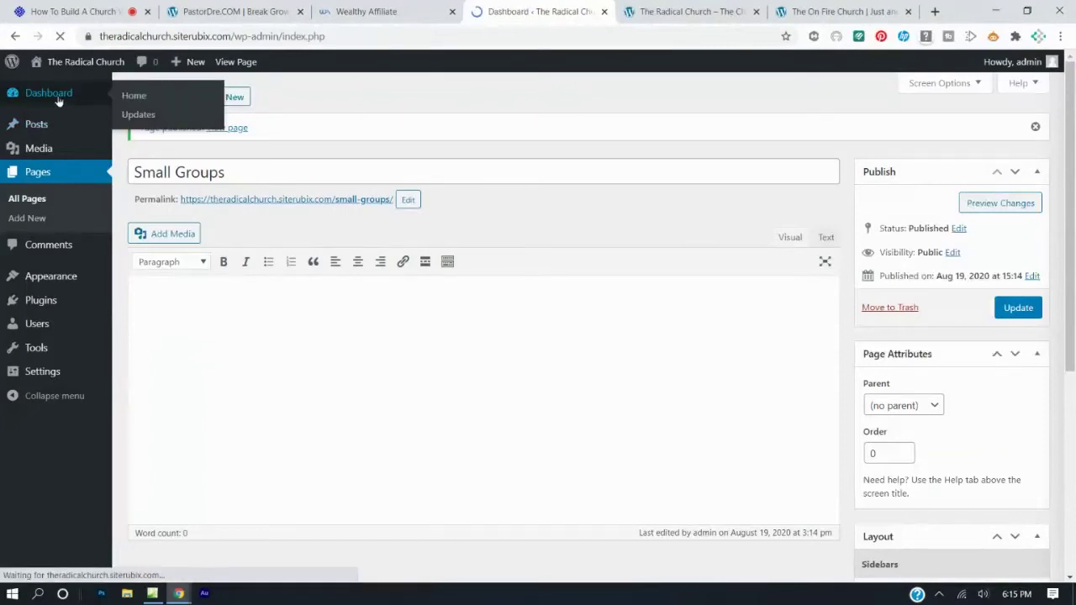
left_click(685, 12)
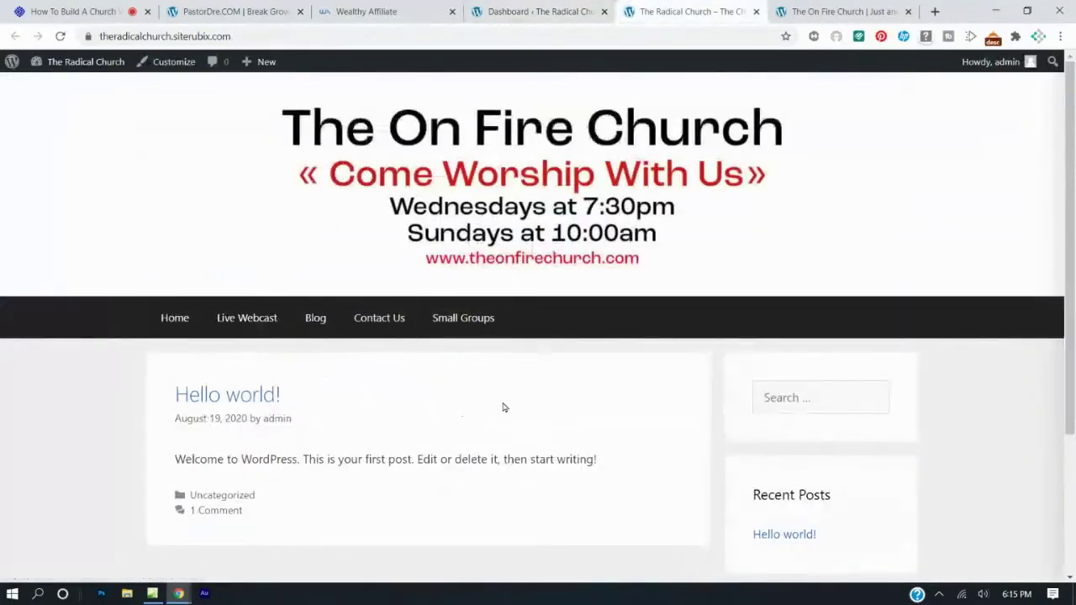
scroll(502, 408, "down", 3)
scroll(504, 408, "up", 3)
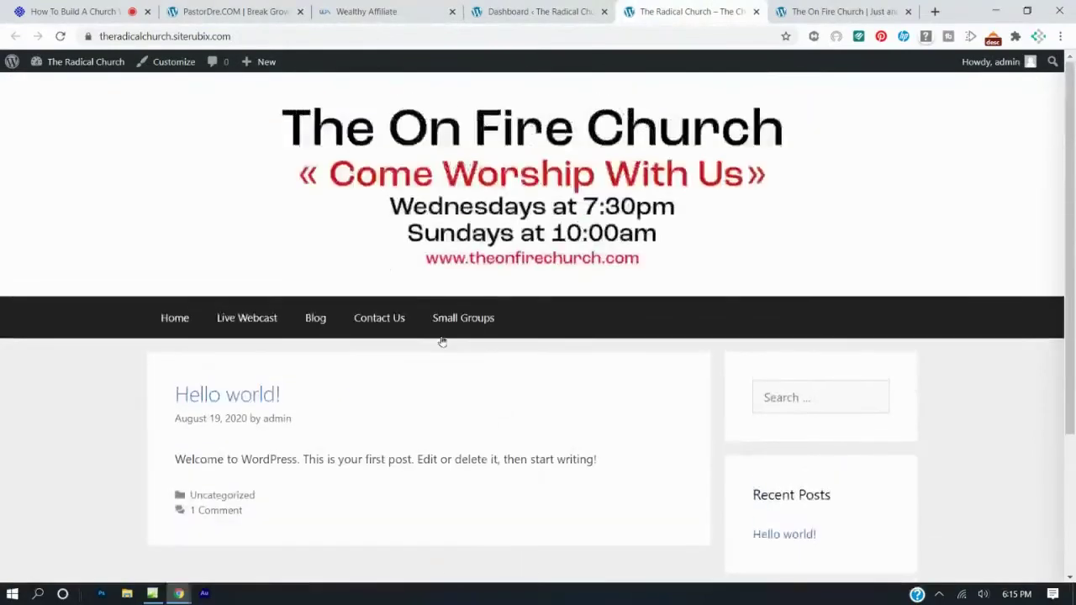
left_click(513, 12)
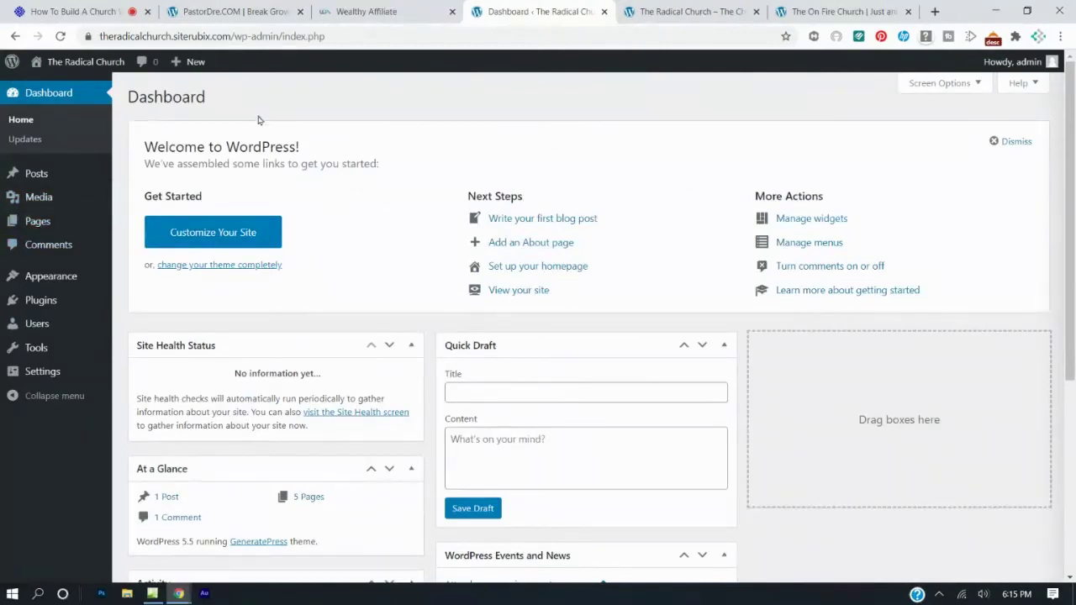
left_click(374, 16)
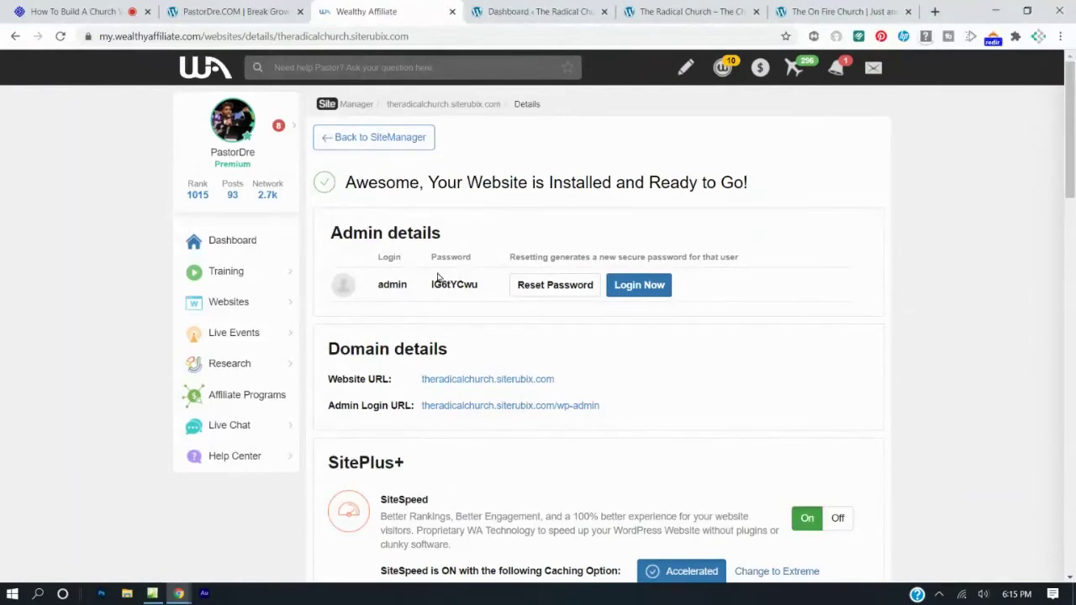
Open the wp-admin login in a private window and enter username admin.
right_click(503, 409)
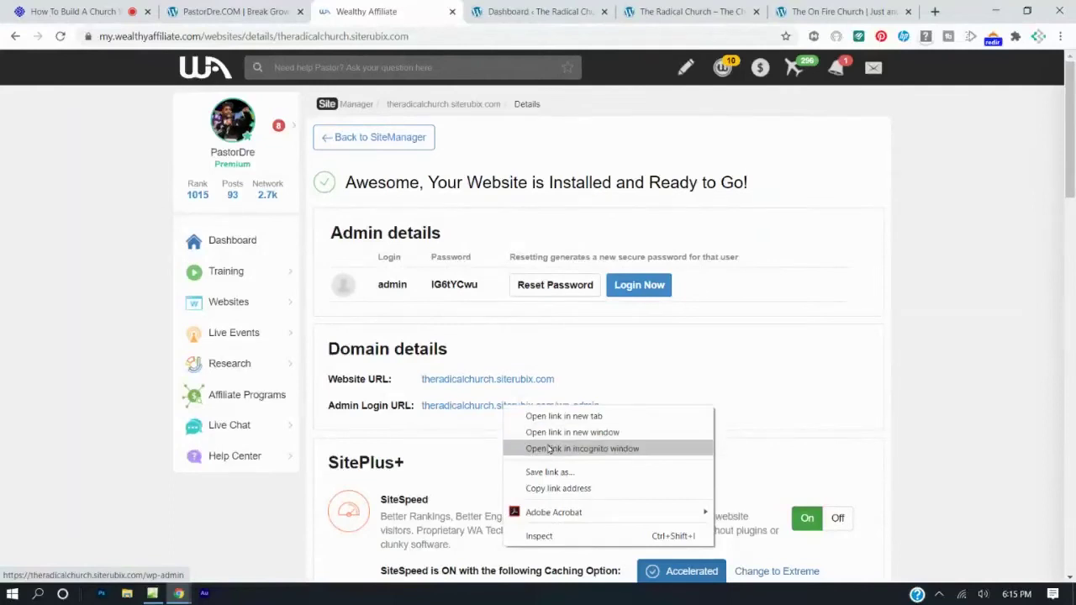
left_click(549, 449)
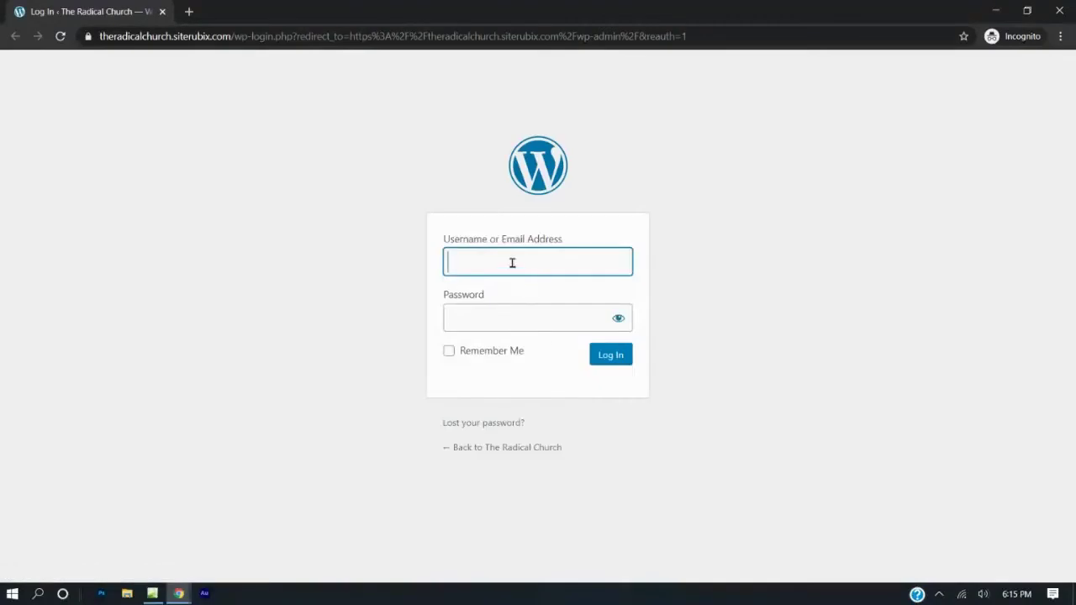
left_click(512, 263)
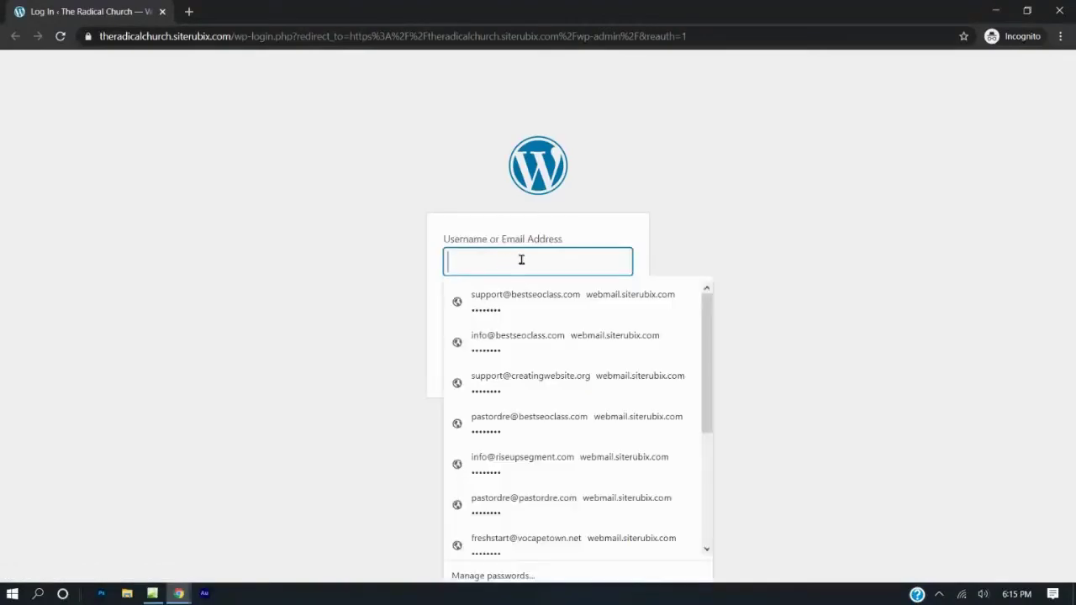
type("admin")
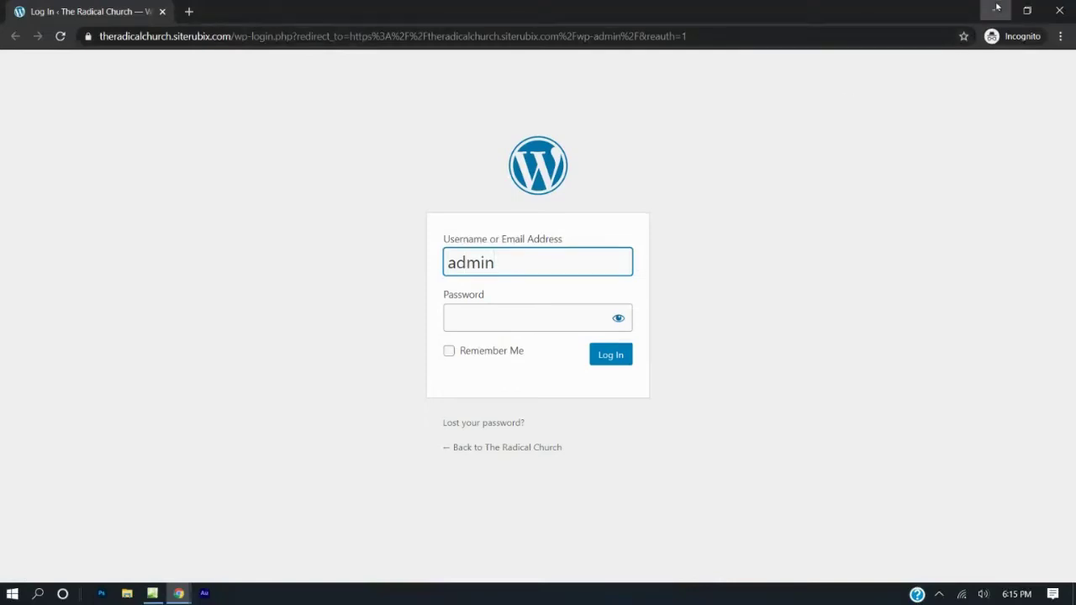
Copy the admin password from the site details, paste it in and log in.
key("alt+Tab")
left_click_drag(431, 287, 480, 290)
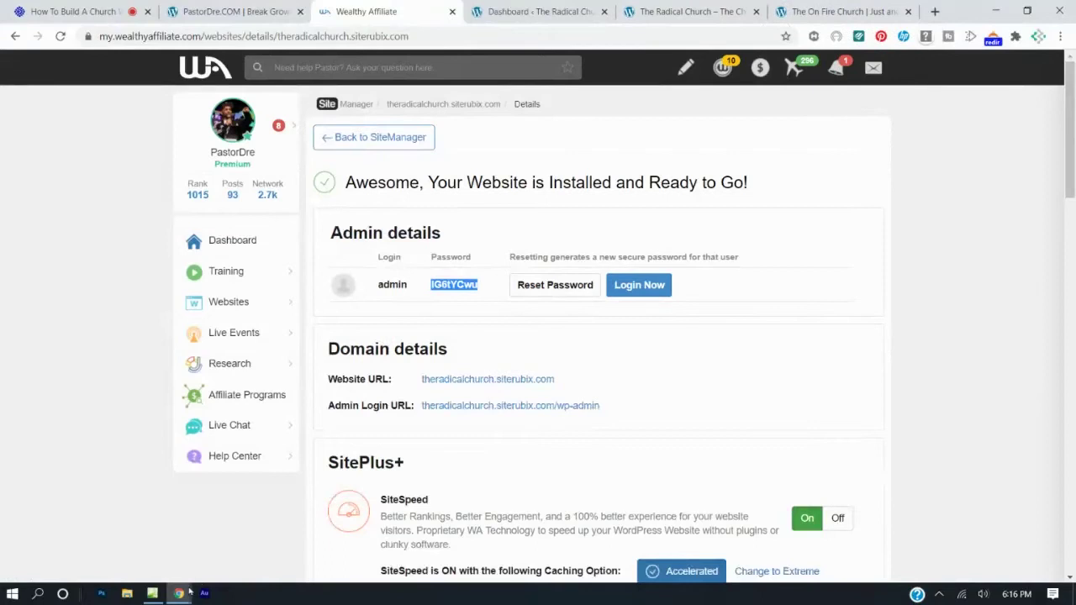
mouse_move(190, 593)
left_click(379, 529)
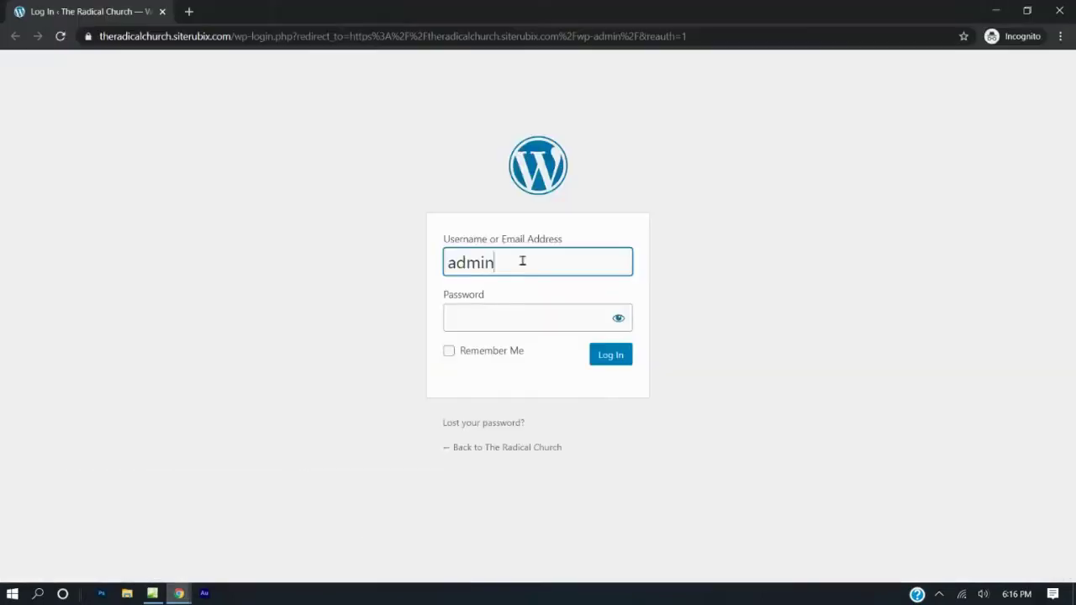
left_click(491, 316)
key("ctrl+v")
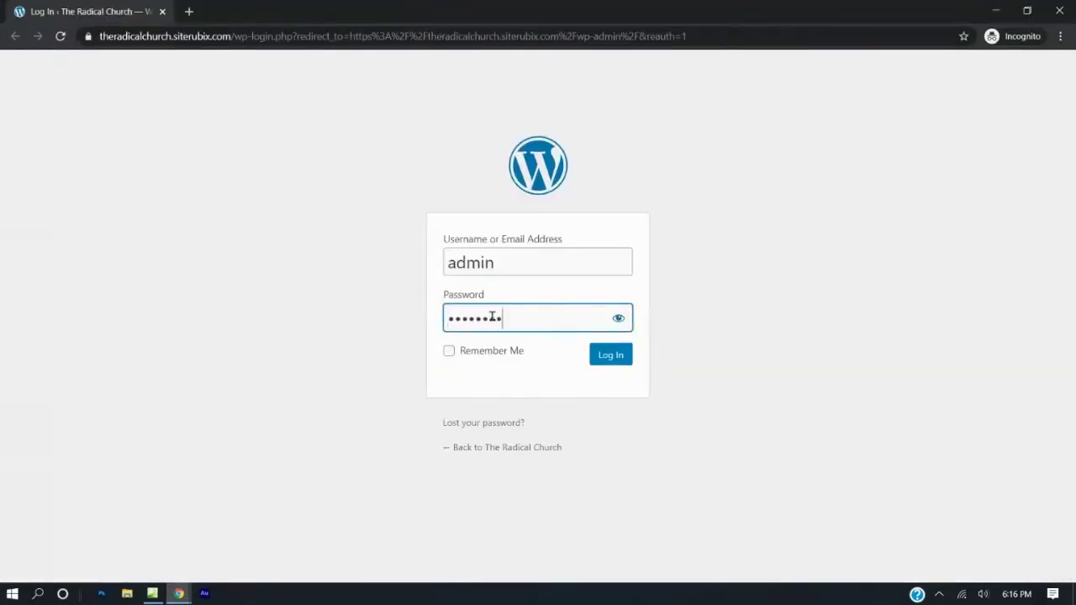
left_click(608, 361)
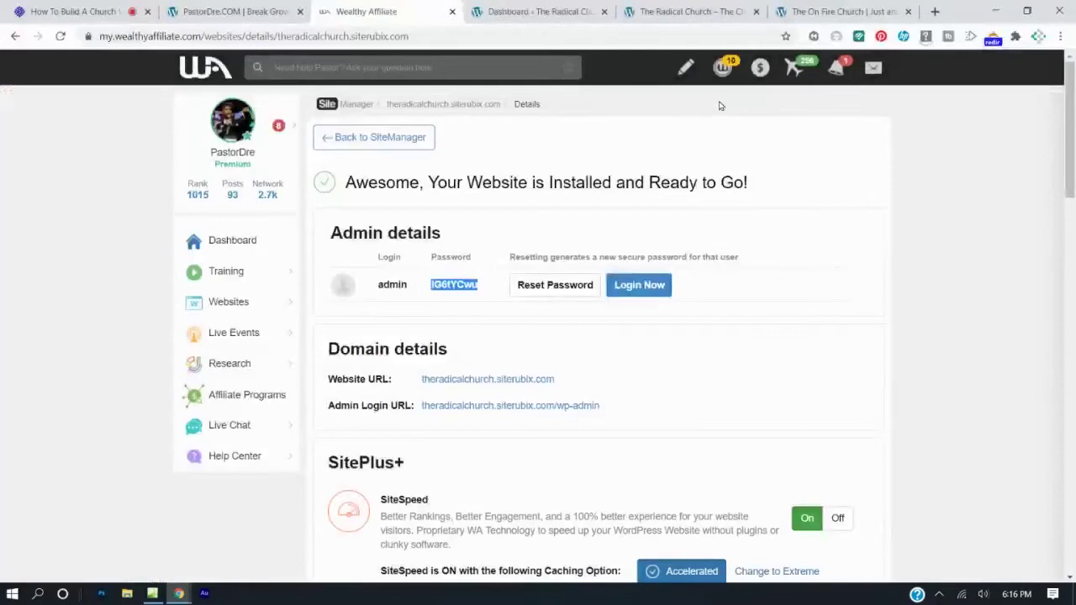
Preview the front page against the reference site, then go to Appearance > Menus.
left_click(660, 10)
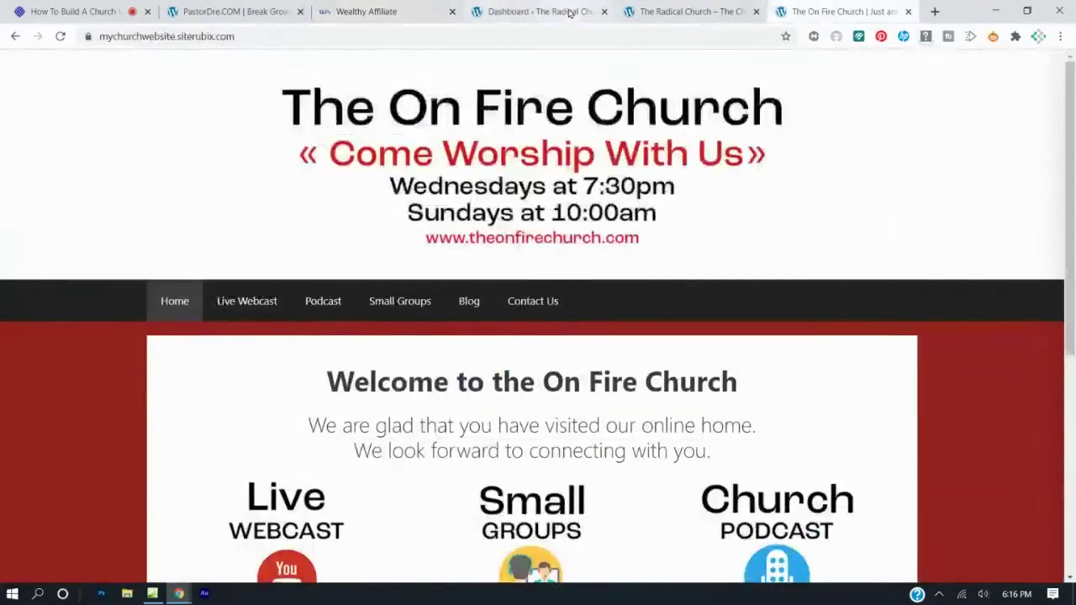
left_click(558, 17)
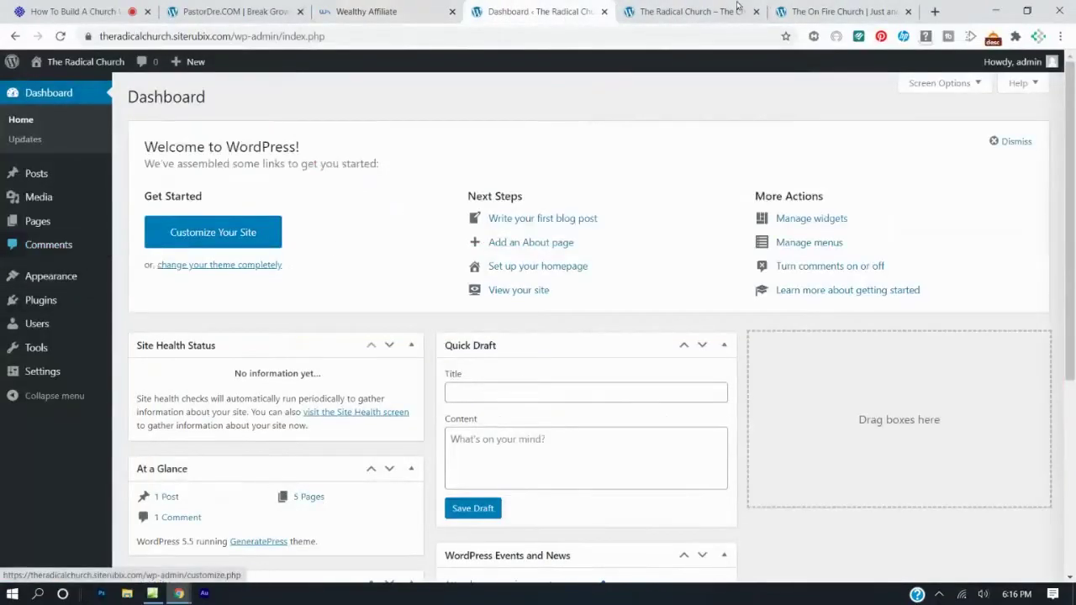
left_click(702, 11)
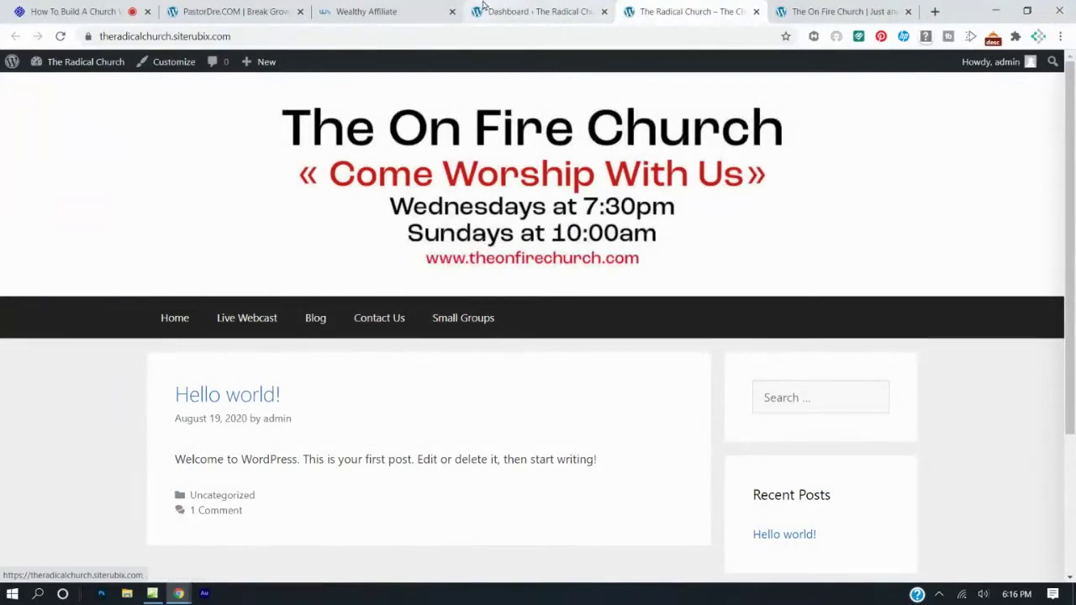
left_click(538, 11)
mouse_move(13, 301)
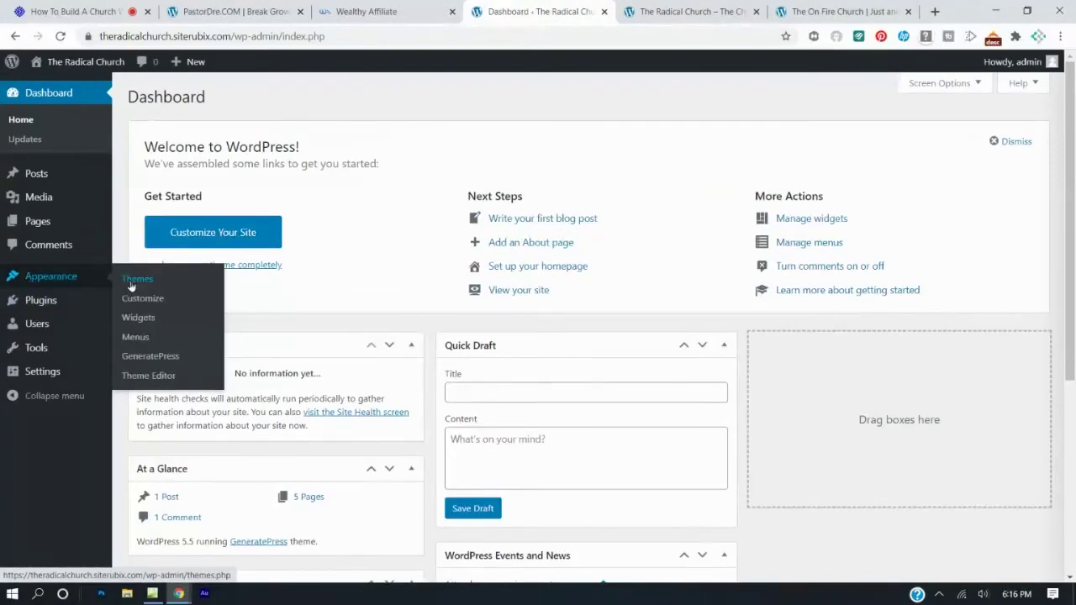
left_click(137, 337)
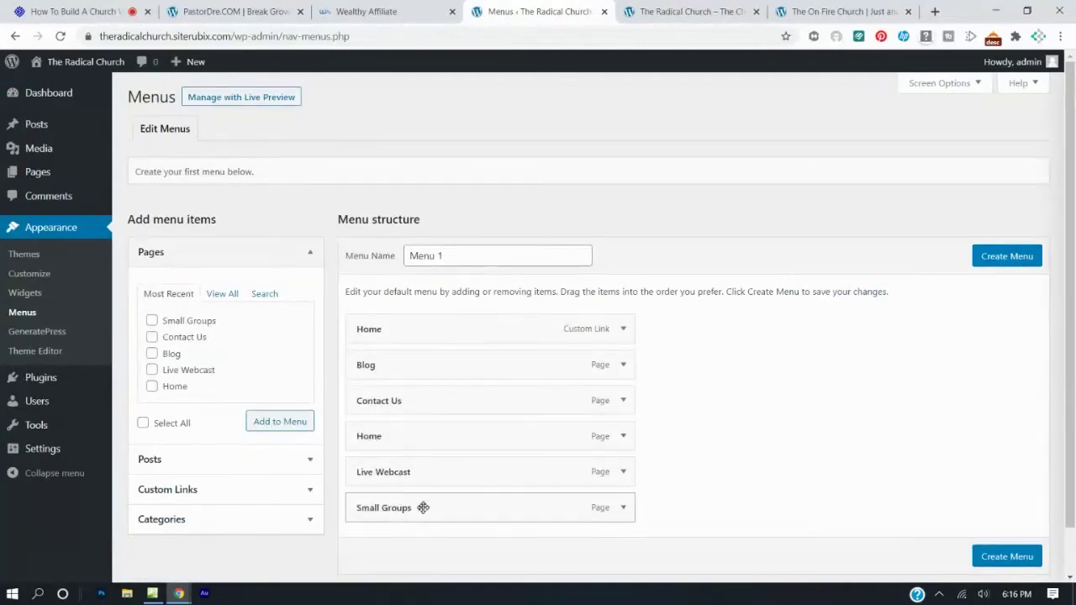
Order the pages Live Webcast, Blog, Small Groups, Contact Us as top-level items and create the menu.
left_click_drag(424, 508, 420, 400)
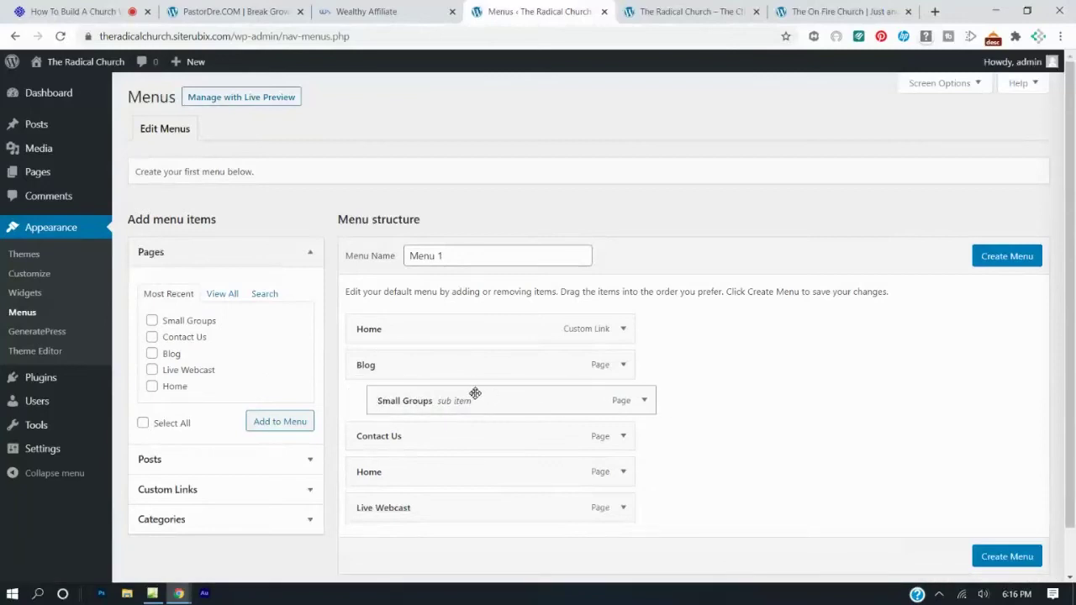
mouse_move(471, 396)
left_mouse_down()
mouse_move(444, 392)
mouse_move(481, 395)
left_mouse_up()
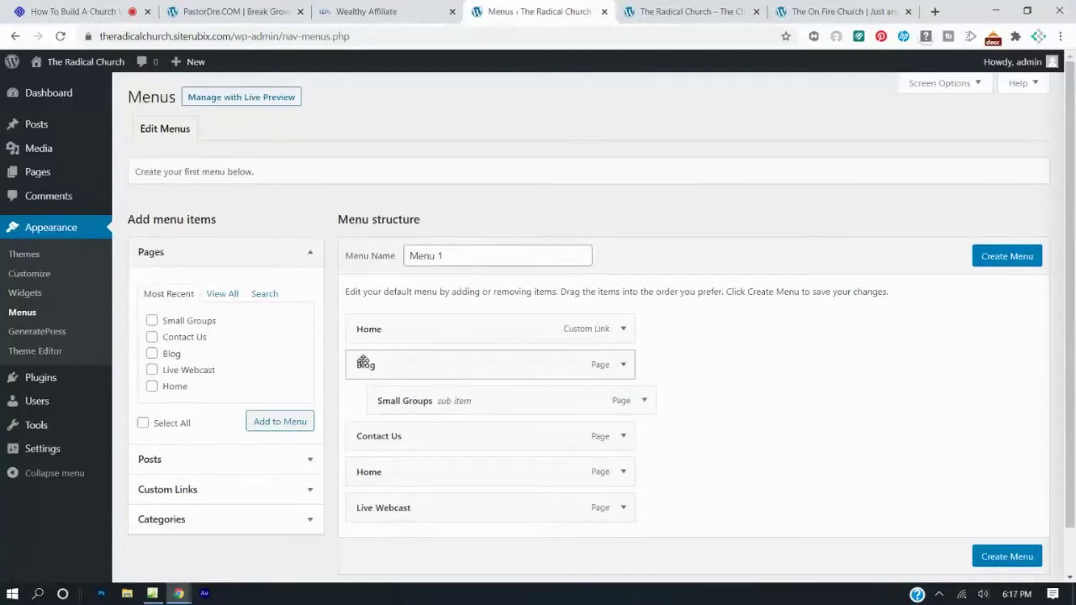
left_click_drag(410, 396, 380, 395)
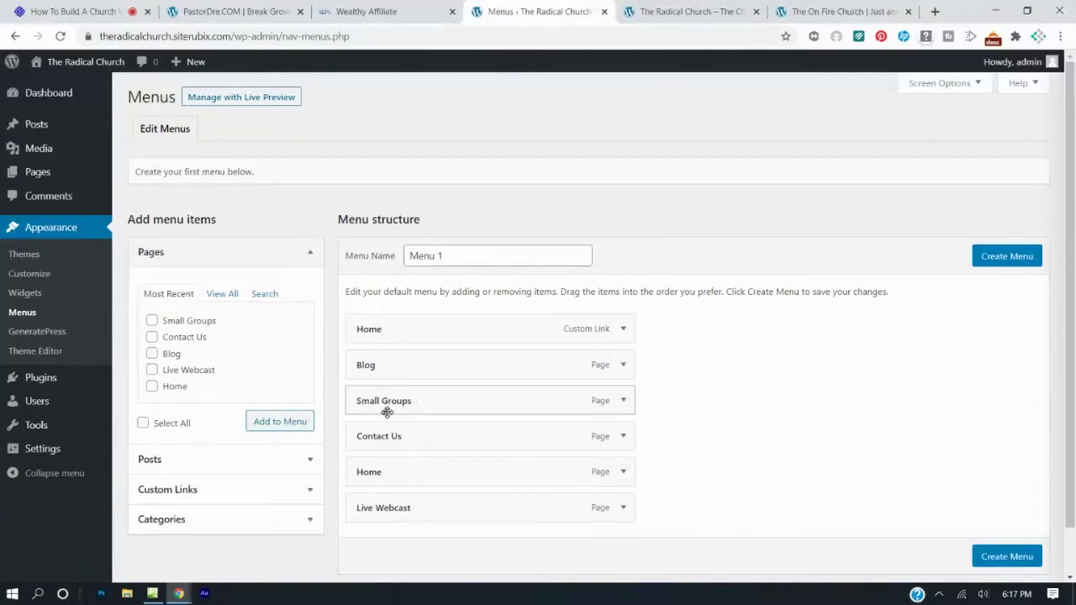
left_click_drag(386, 439, 378, 513)
left_click_drag(408, 471, 389, 362)
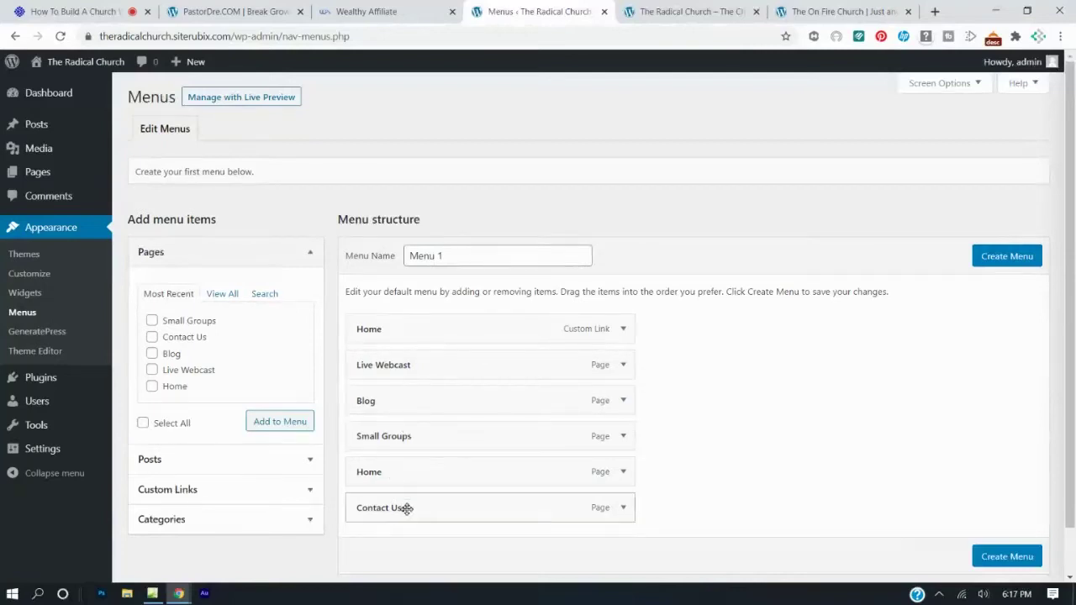
left_click(1013, 558)
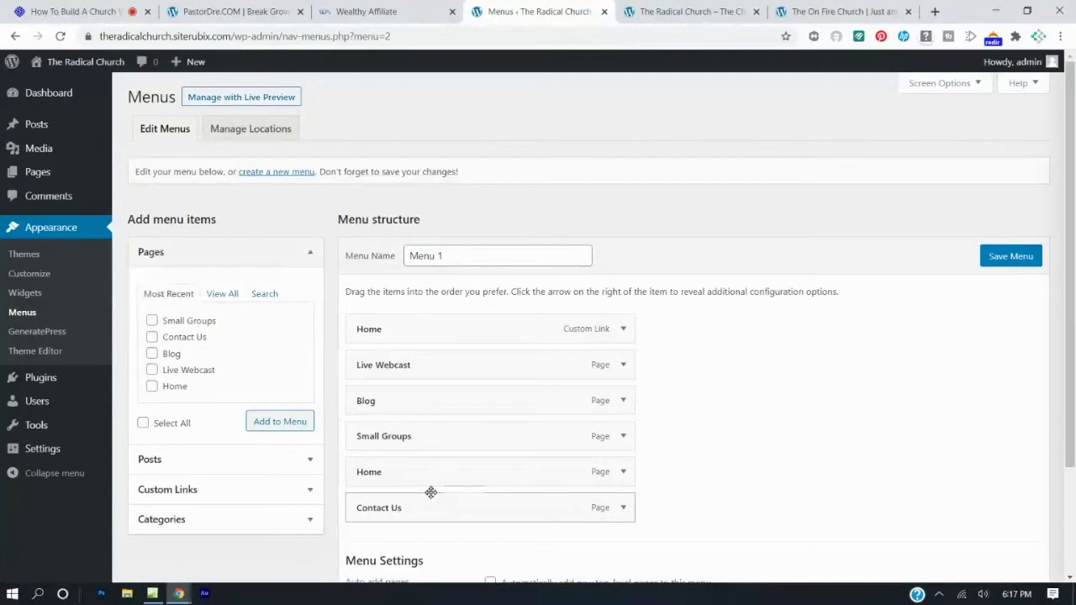
Delete the duplicate Home custom link, move the Home page to the top, and save.
left_click(625, 333)
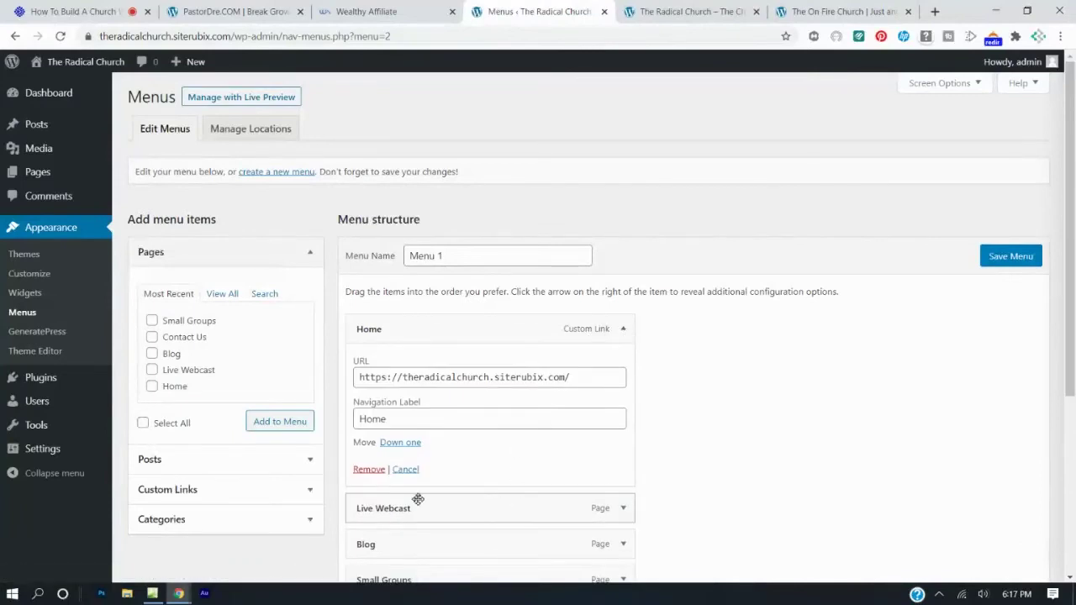
left_click(370, 470)
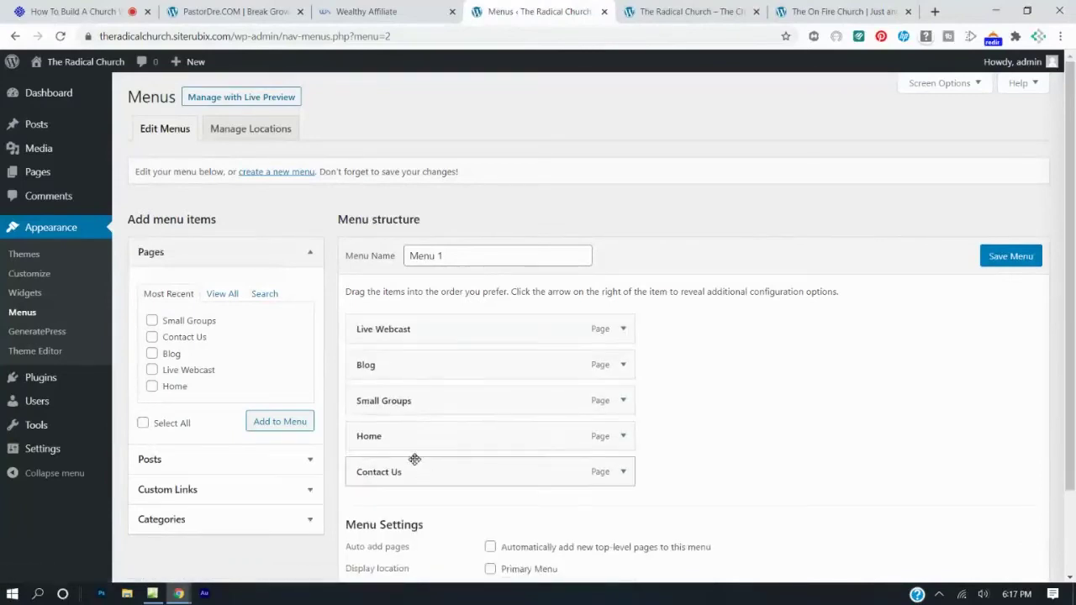
left_click_drag(431, 437, 416, 328)
left_click(1011, 256)
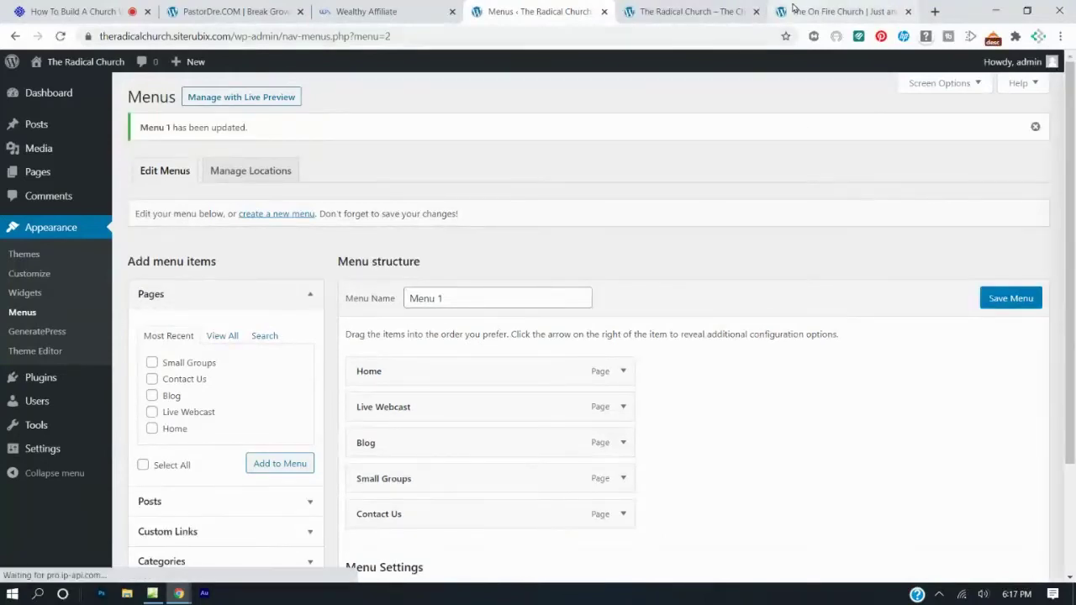
Set Menu 1's display location to Primary Menu and save it.
left_click(717, 10)
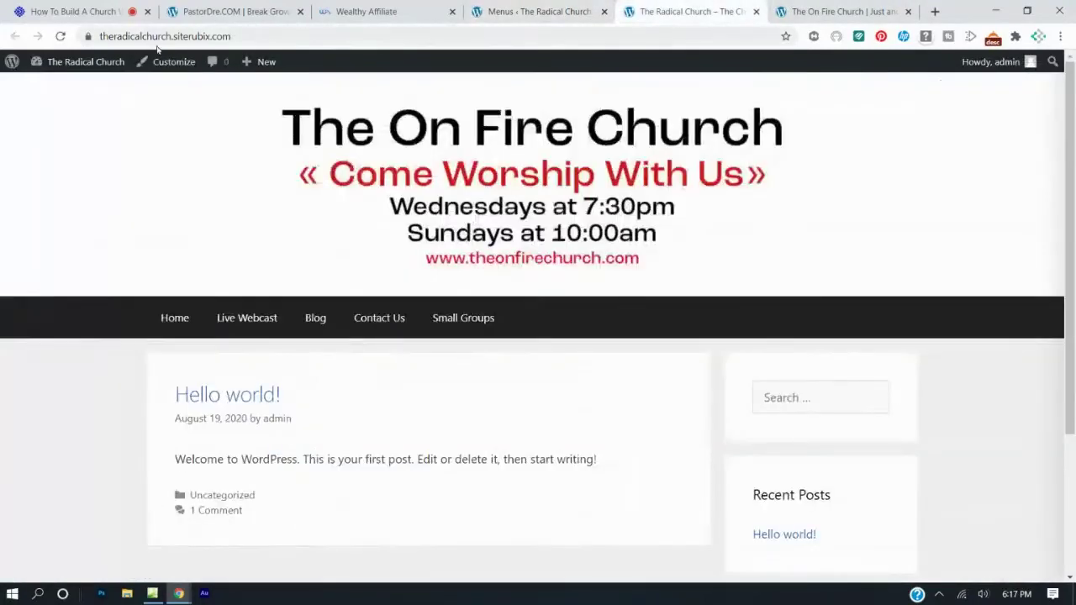
left_click(61, 37)
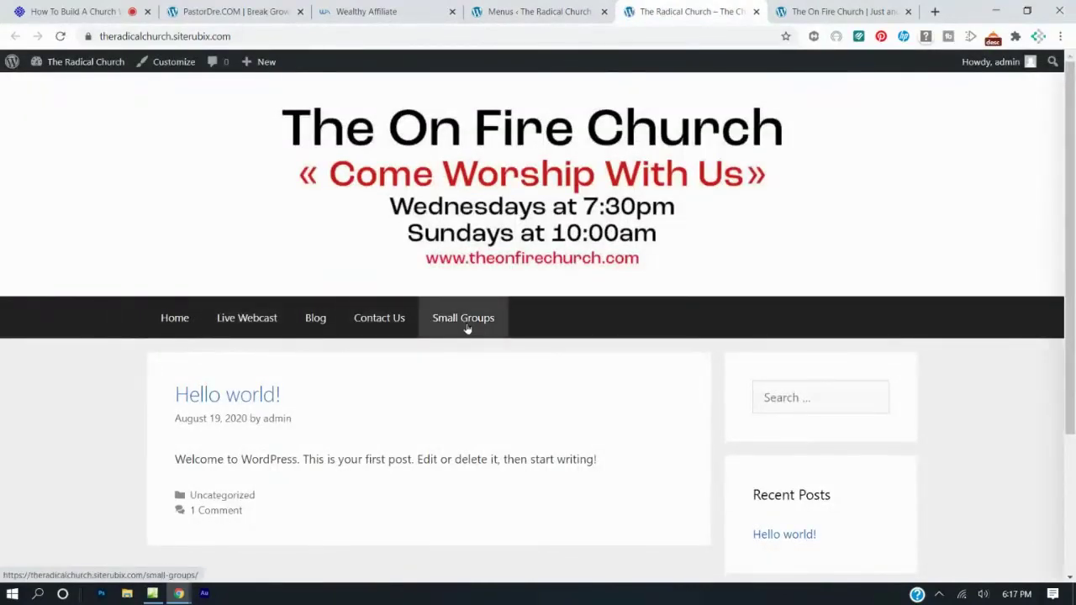
left_click(514, 10)
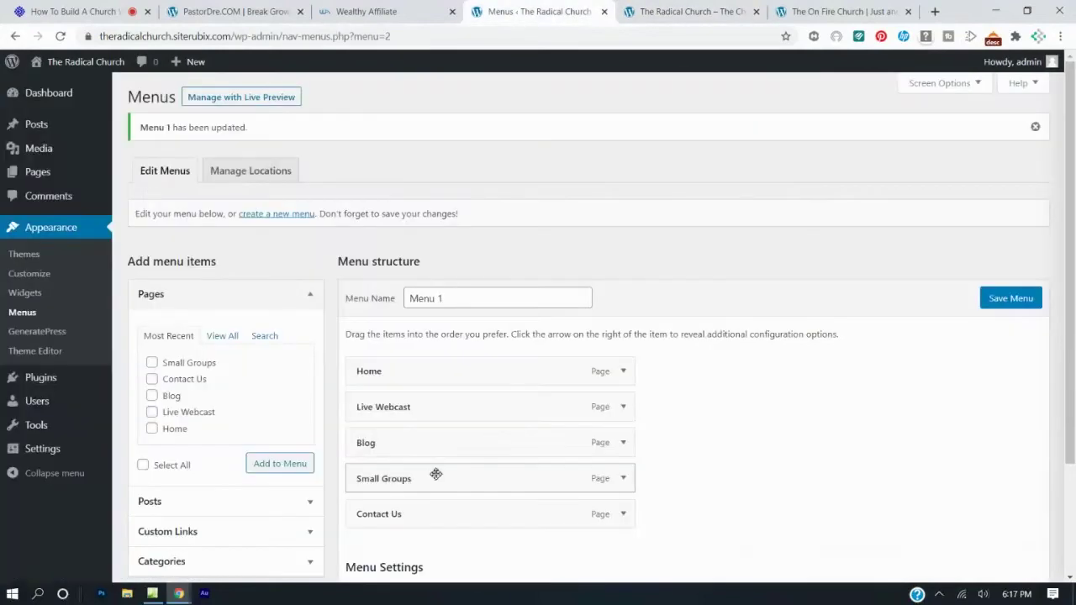
scroll(423, 486, "down", 3)
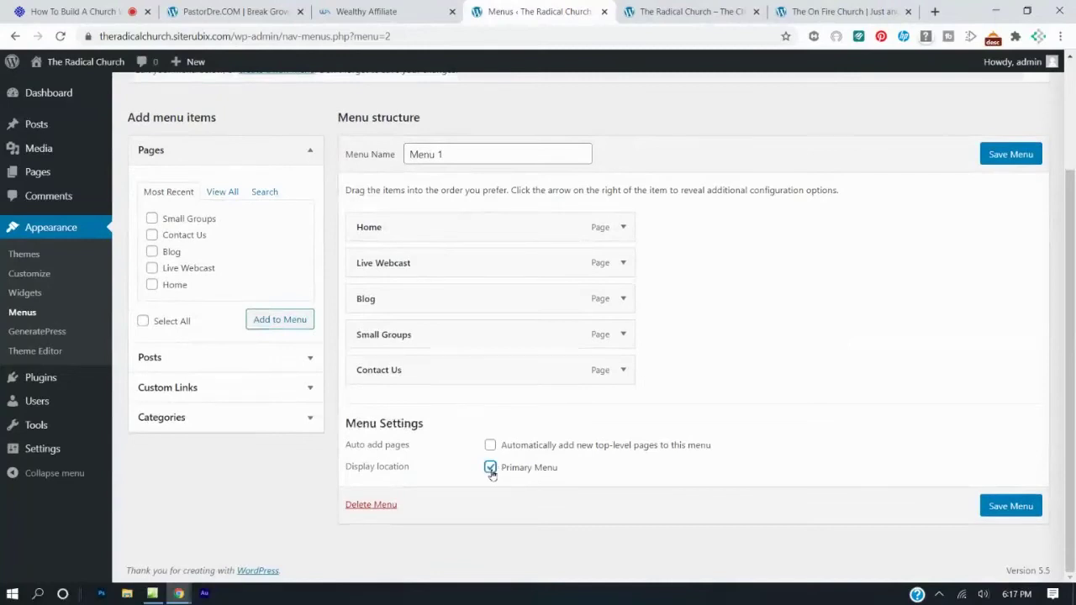
left_click(1009, 513)
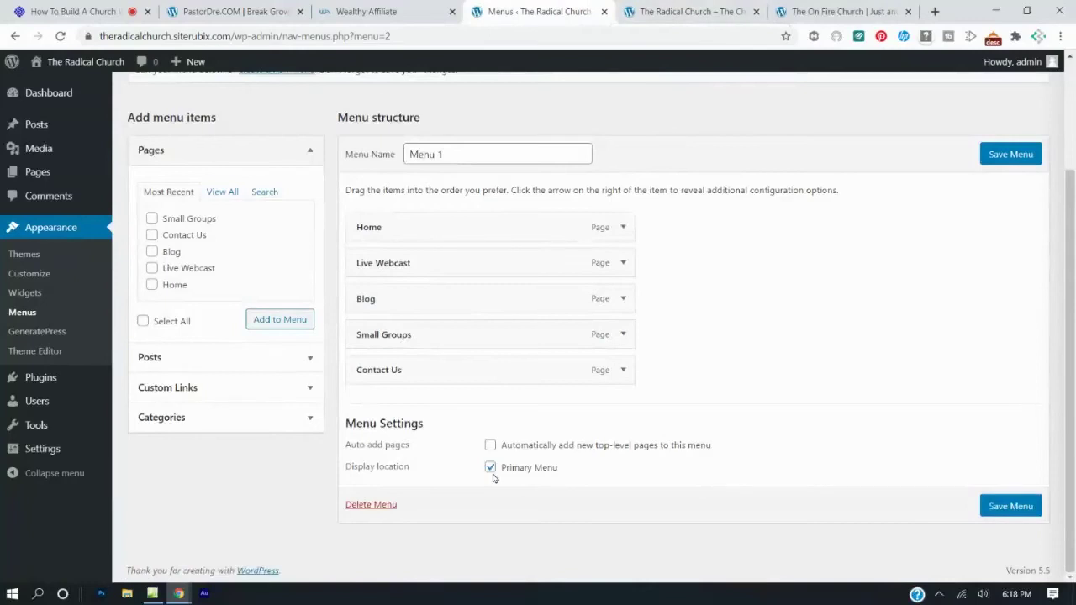
Verify the live navigation, keep Contact Us last, and save Menu 1 again.
left_click(704, 11)
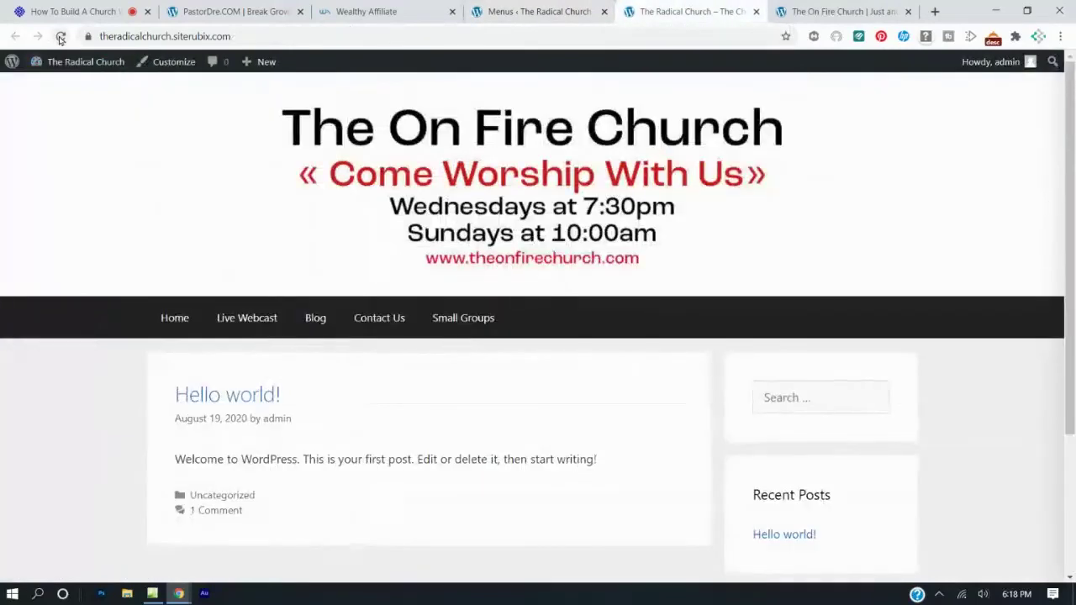
left_click(63, 39)
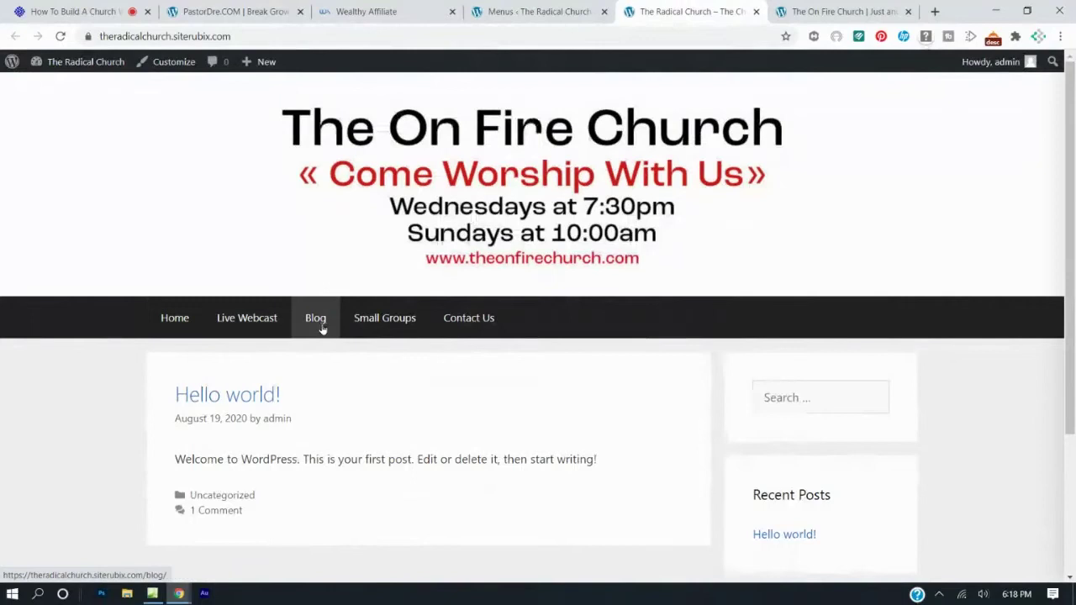
left_click(522, 12)
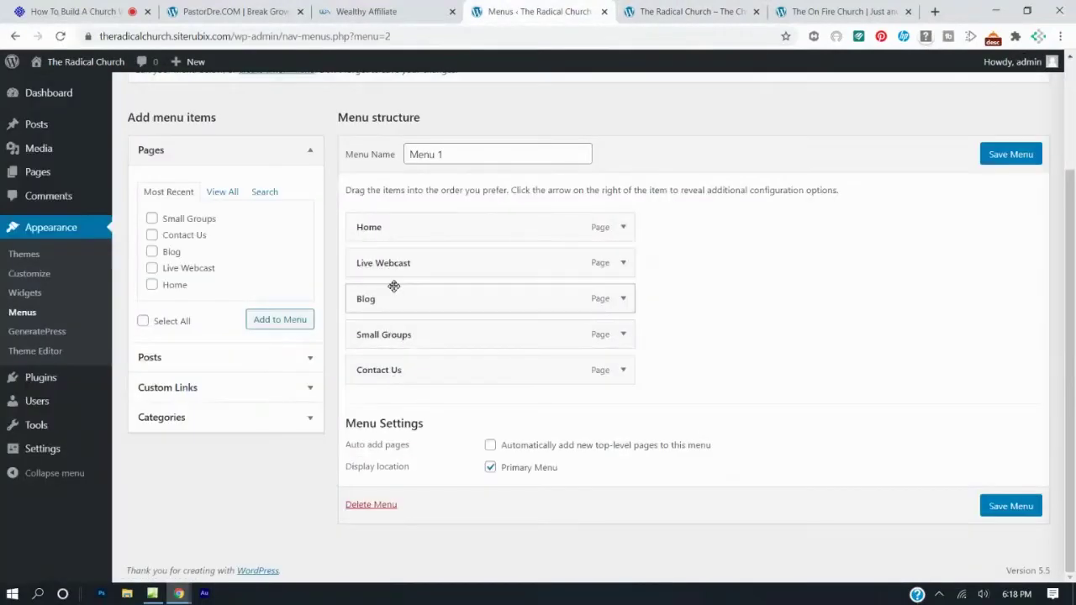
left_click_drag(462, 362, 457, 411)
left_click(992, 189)
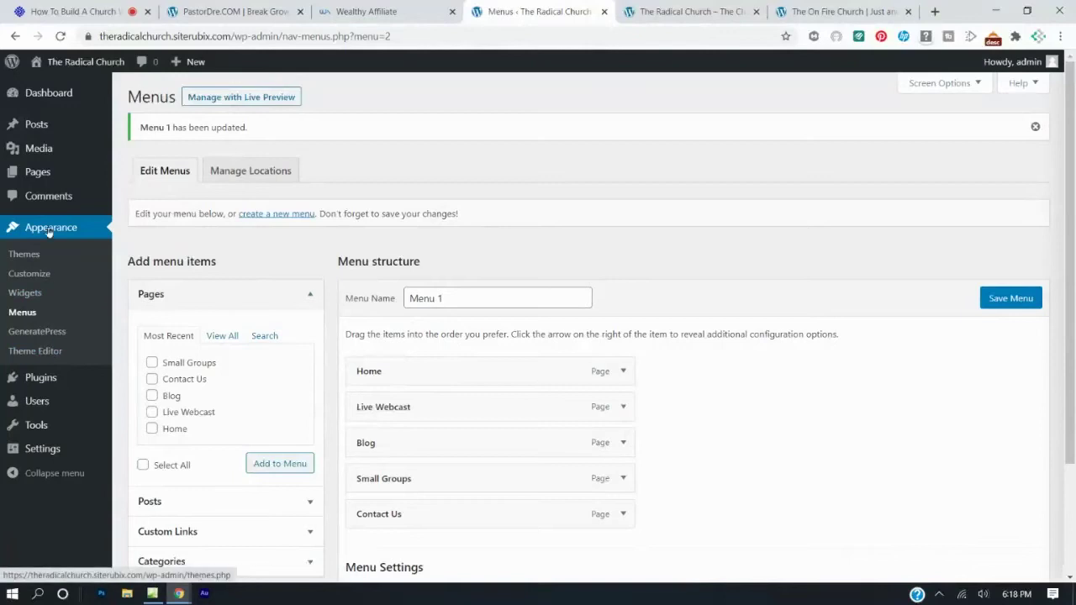
In Reading Settings, set a static homepage of Home and Blog as posts page, then save.
mouse_move(41, 452)
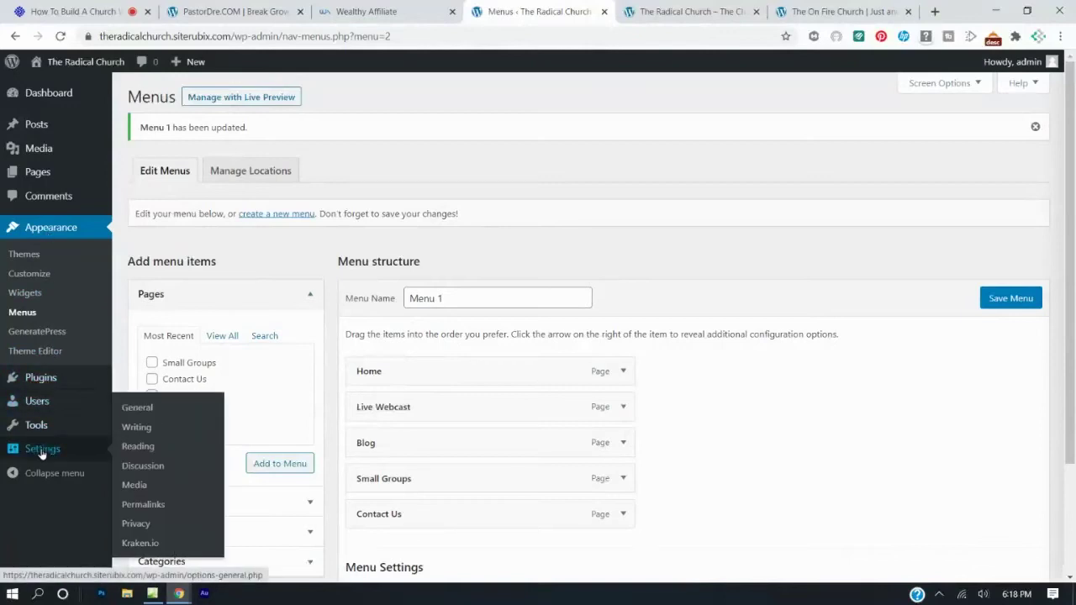
left_click(139, 447)
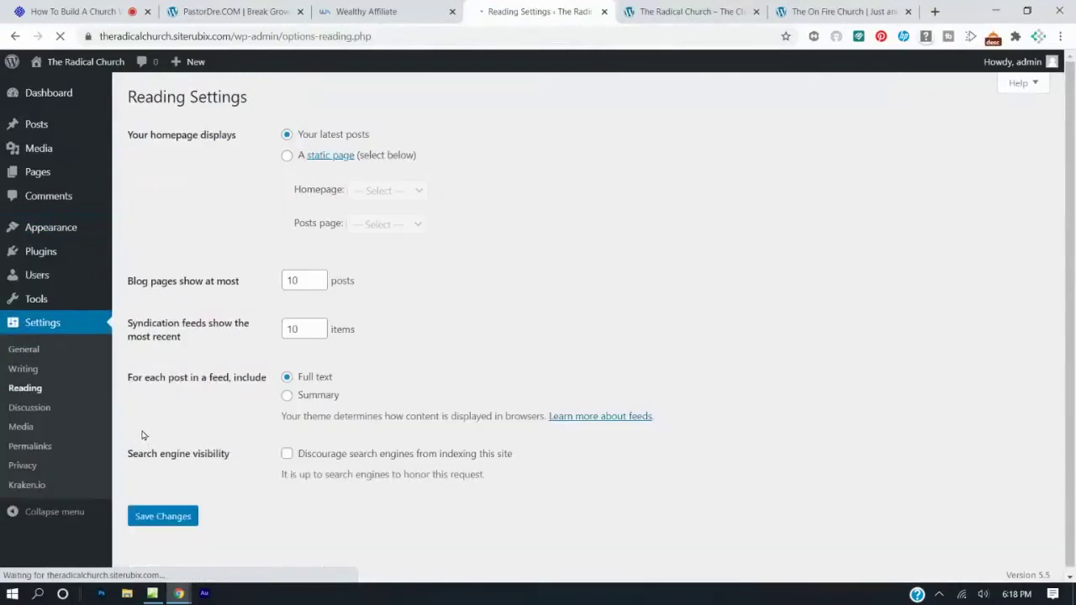
left_click(287, 158)
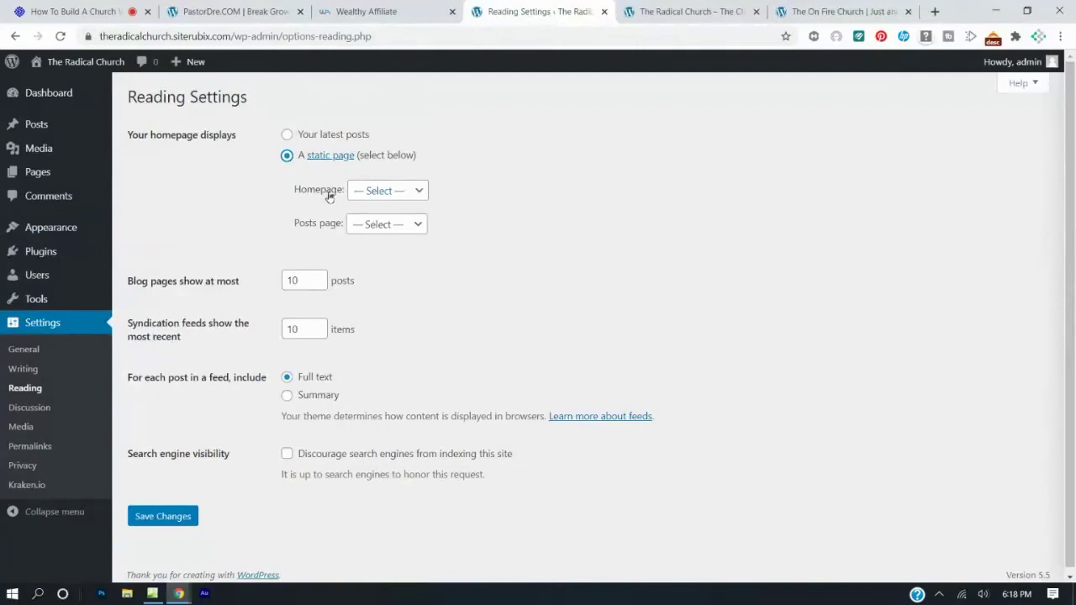
left_click(417, 194)
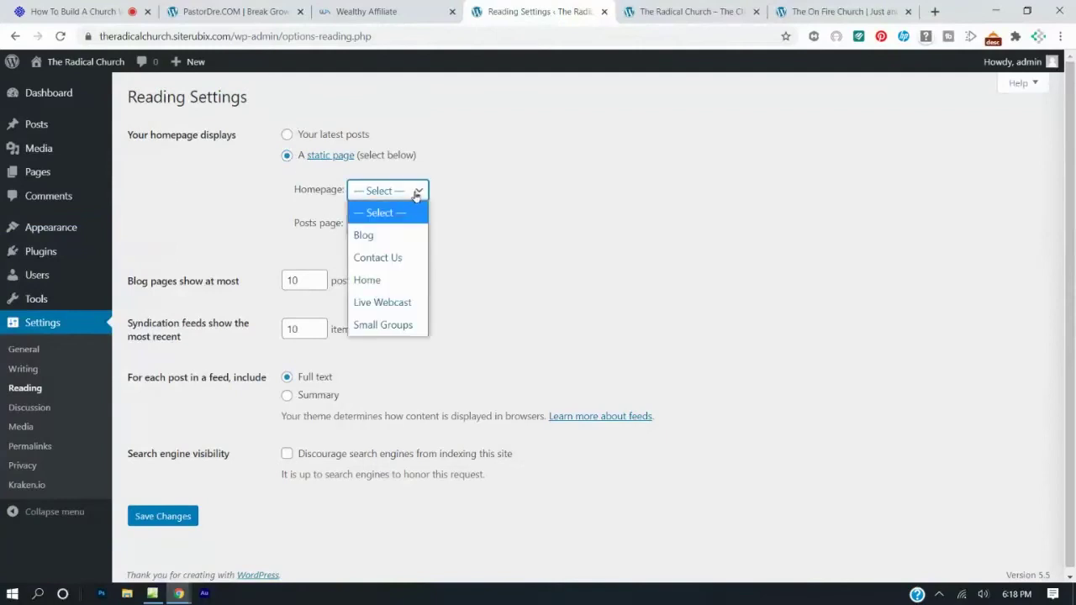
left_click(375, 281)
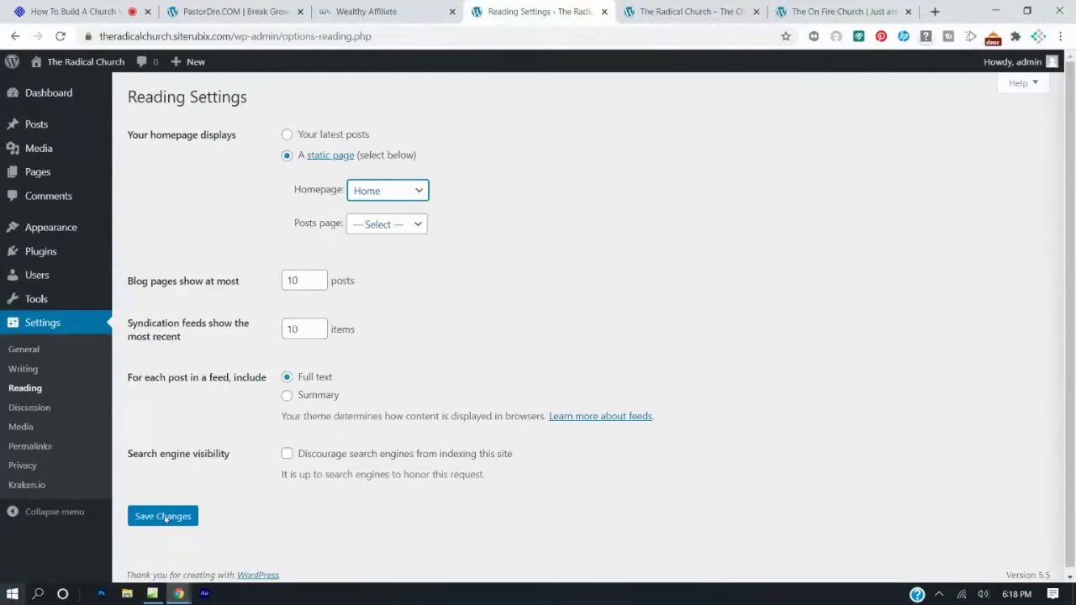
left_click(388, 224)
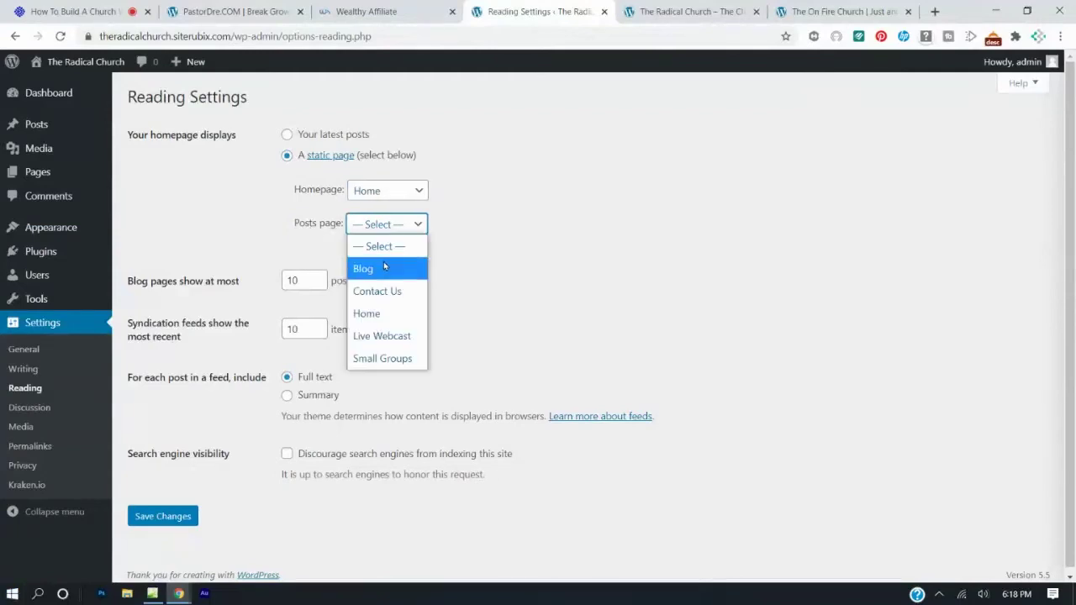
left_click(384, 267)
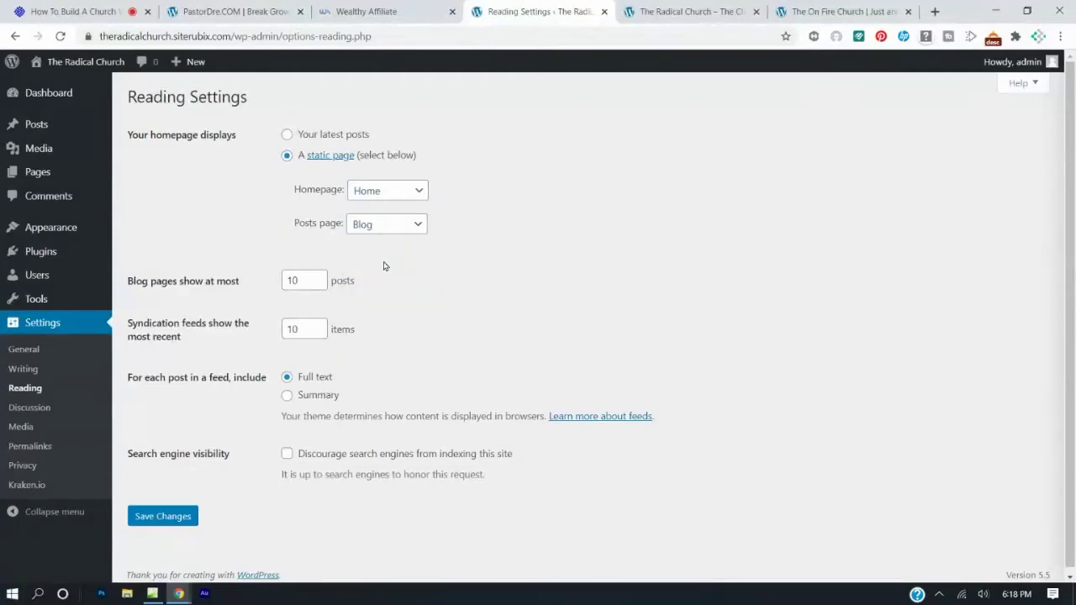
left_click(179, 517)
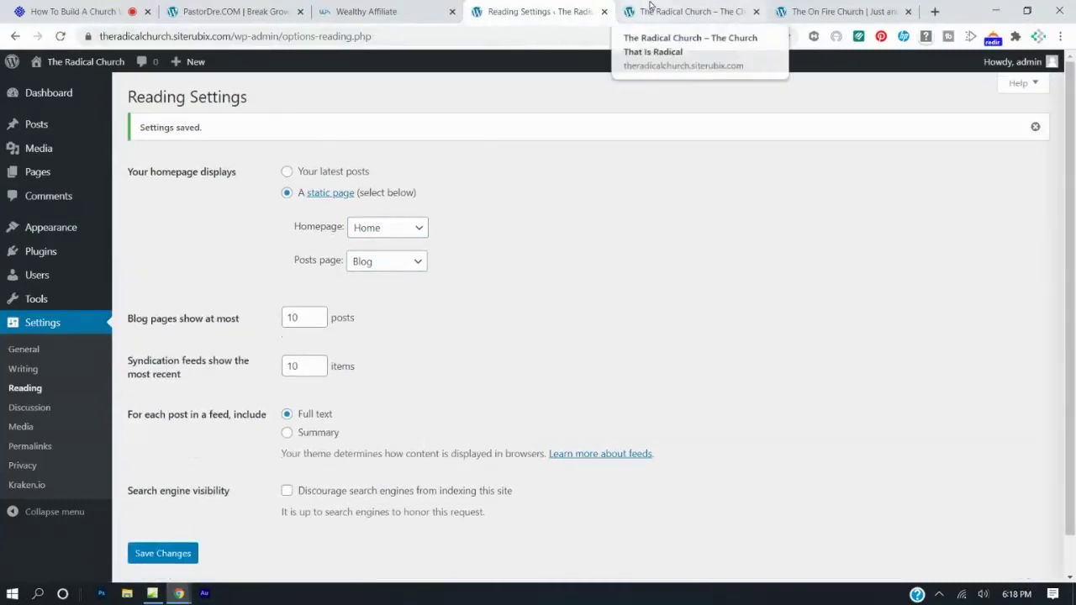
left_click(650, 8)
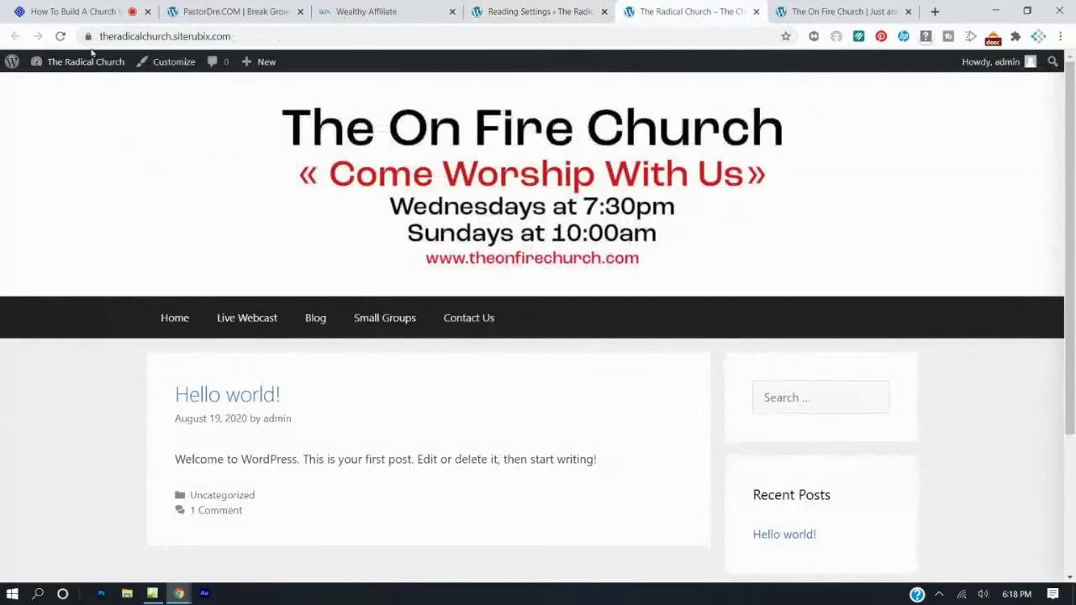
left_click(60, 36)
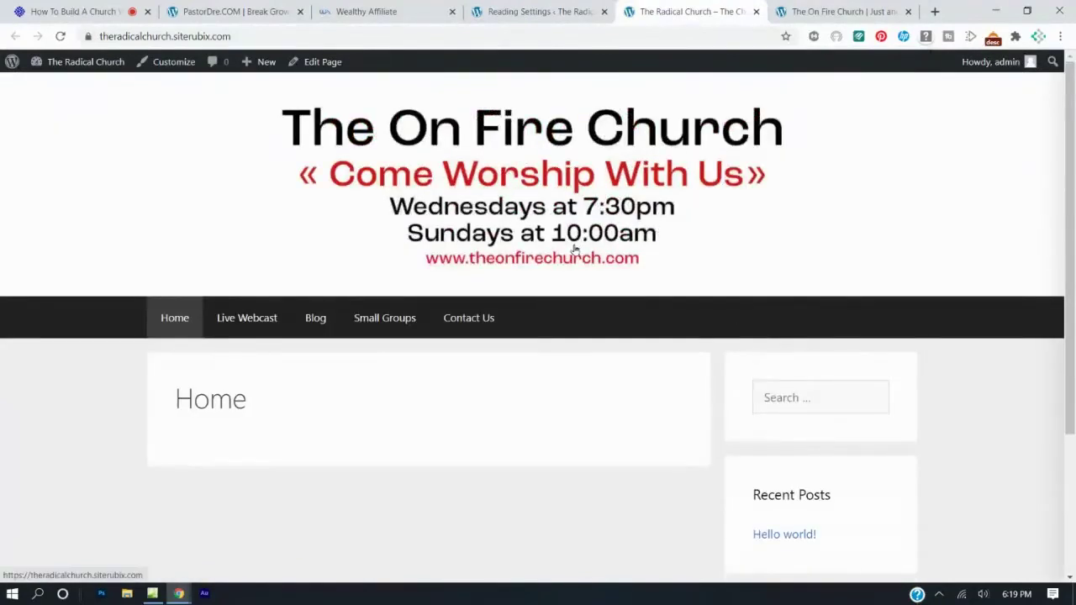
left_click(794, 10)
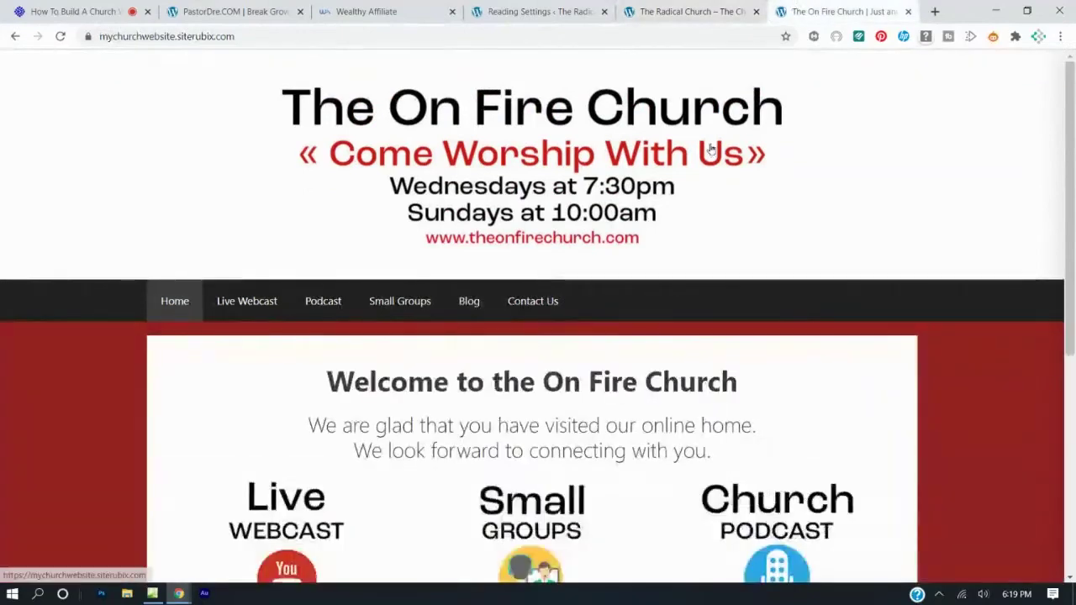
scroll(712, 152, "down", 4)
scroll(706, 145, "up", 5)
left_click(689, 11)
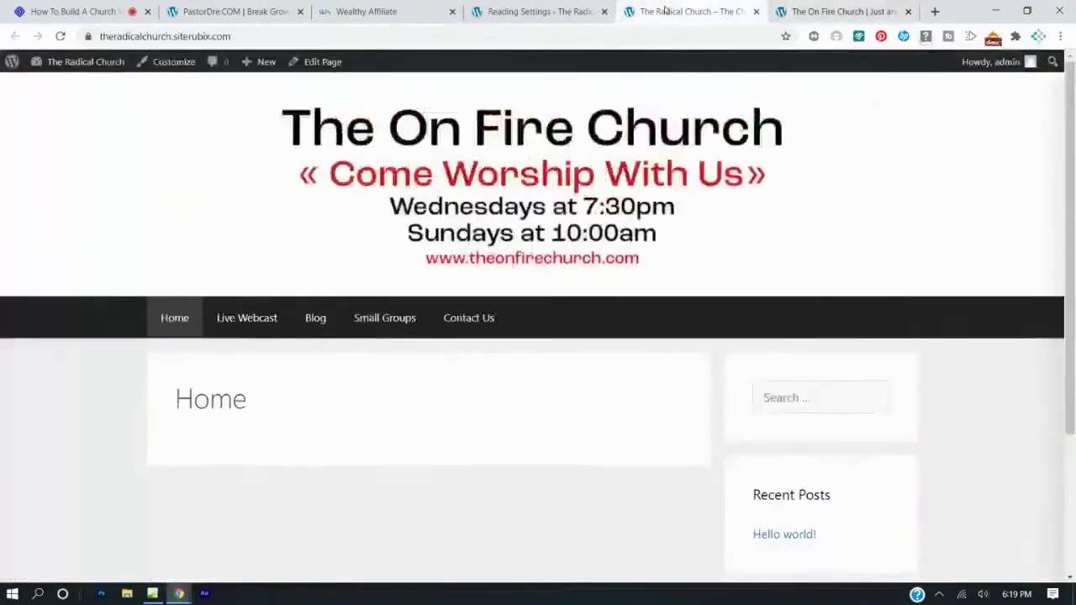
left_click(808, 10)
scroll(420, 302, "up", 1)
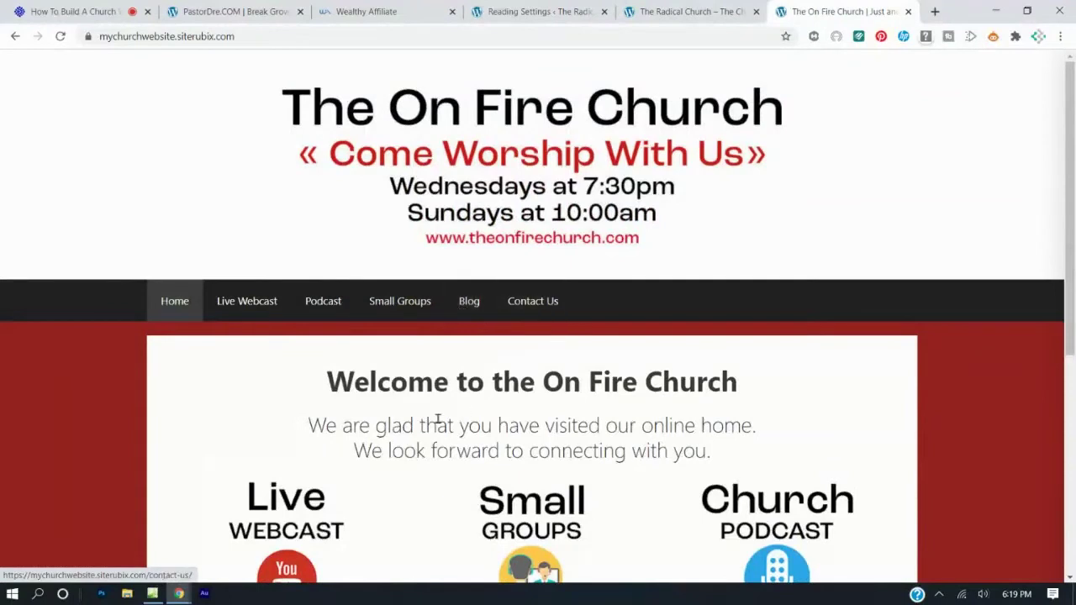
left_click(513, 8)
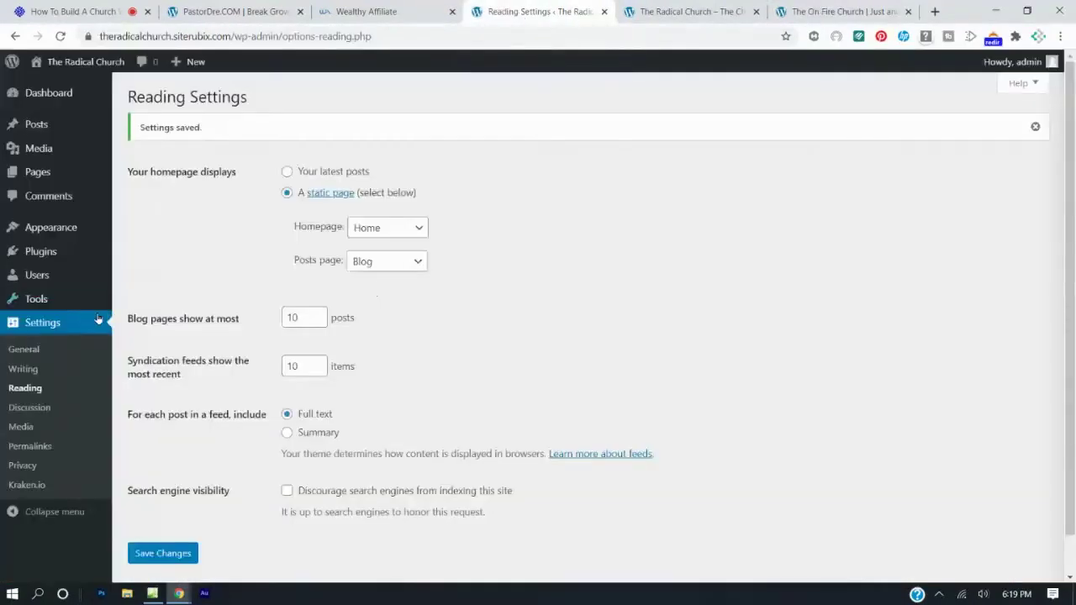
Set 'Allow users to switch editors' to Yes in Writing Settings and save.
left_click(44, 99)
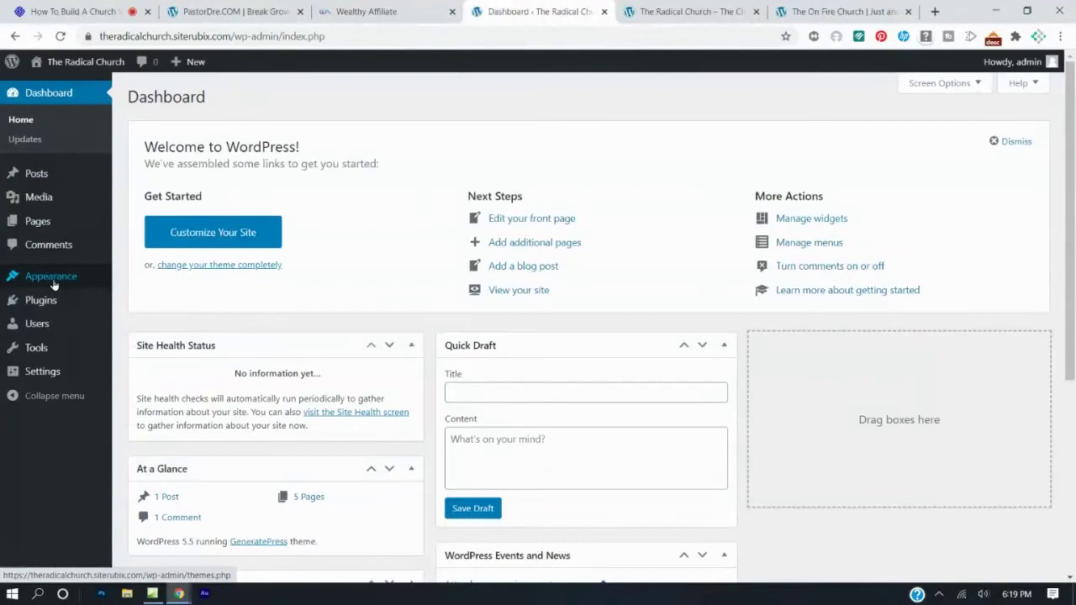
left_click(46, 375)
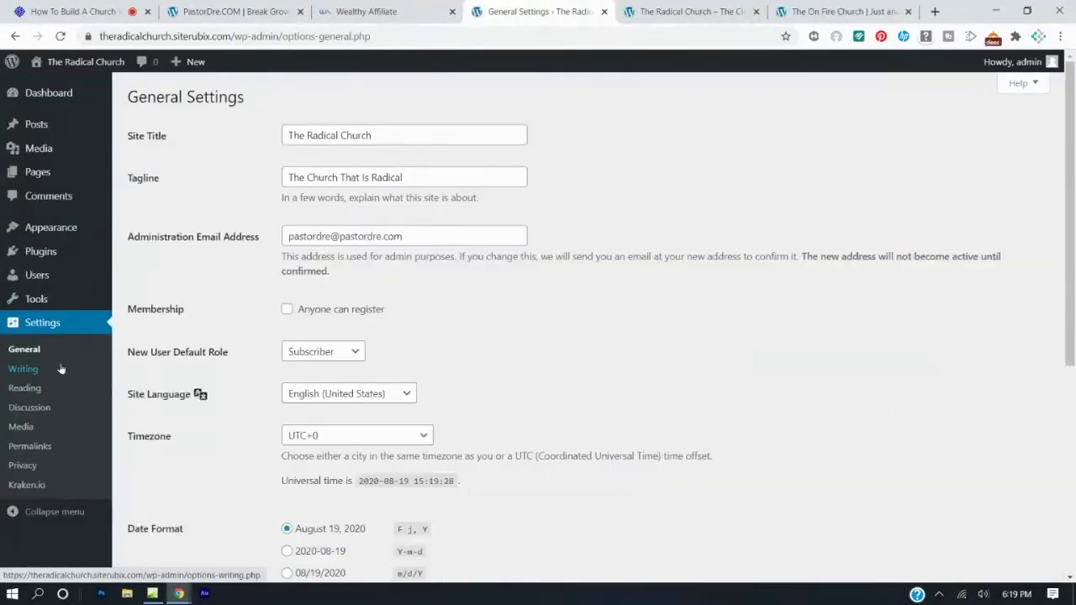
left_click(19, 372)
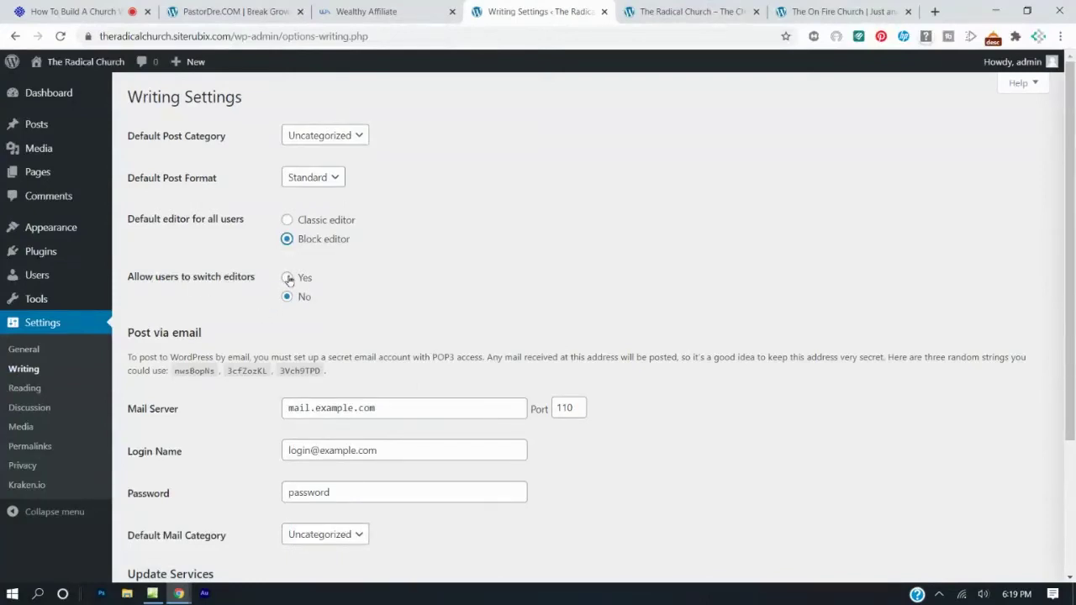
scroll(437, 330, "down", 3)
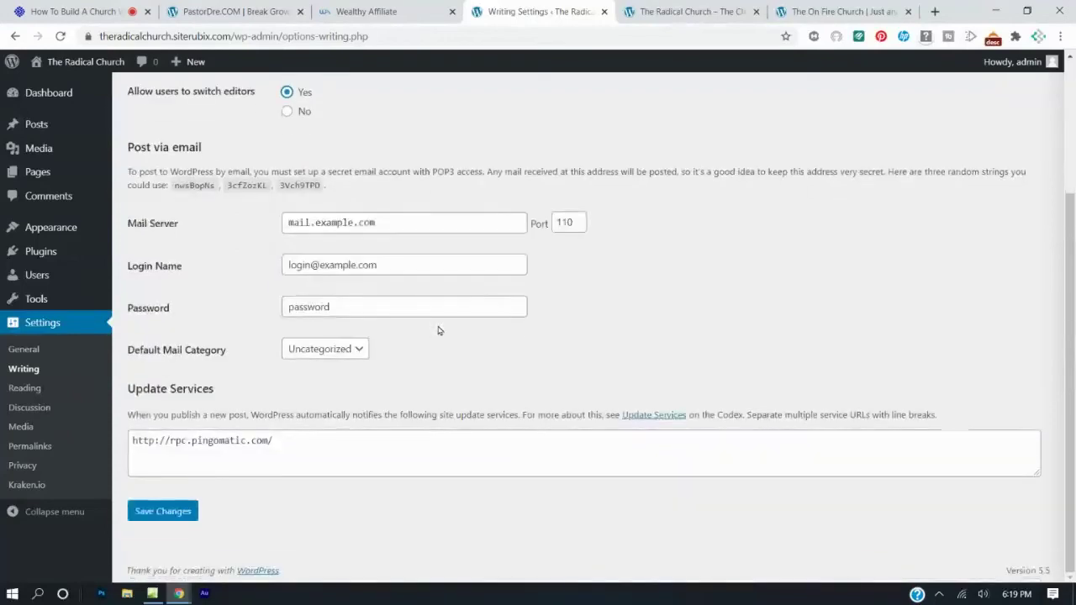
left_click(172, 515)
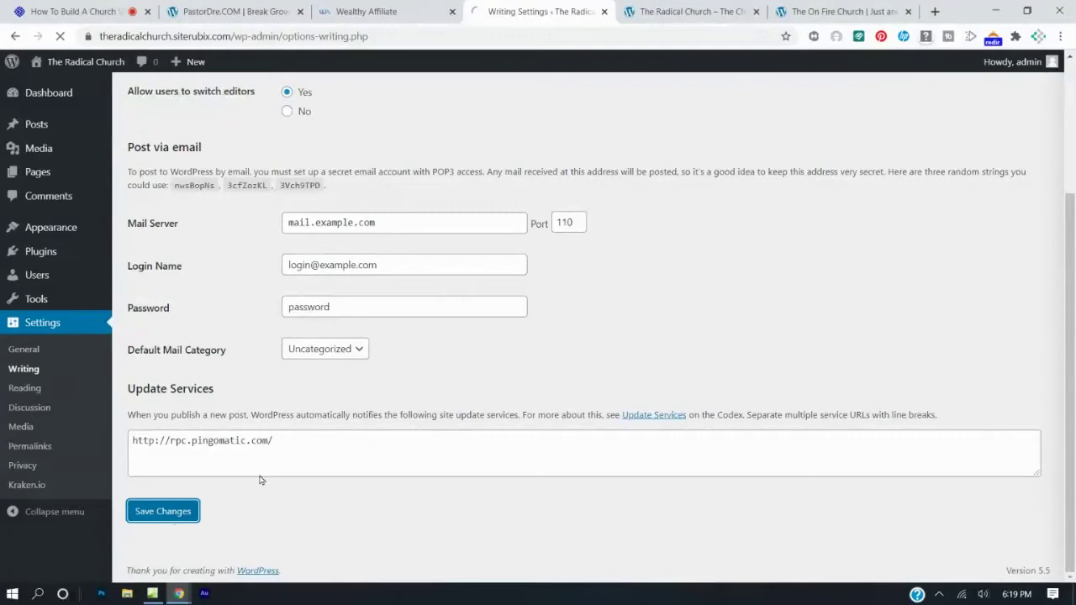
Return to the Dashboard after viewing the On Fire Church and Radical Church sites.
left_click(46, 92)
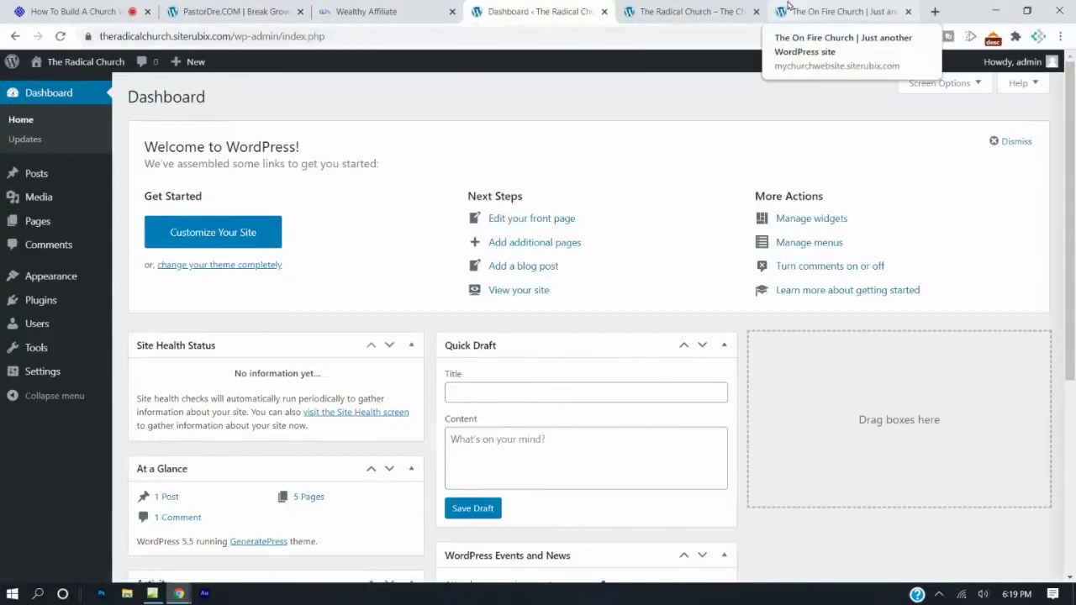
left_click(841, 10)
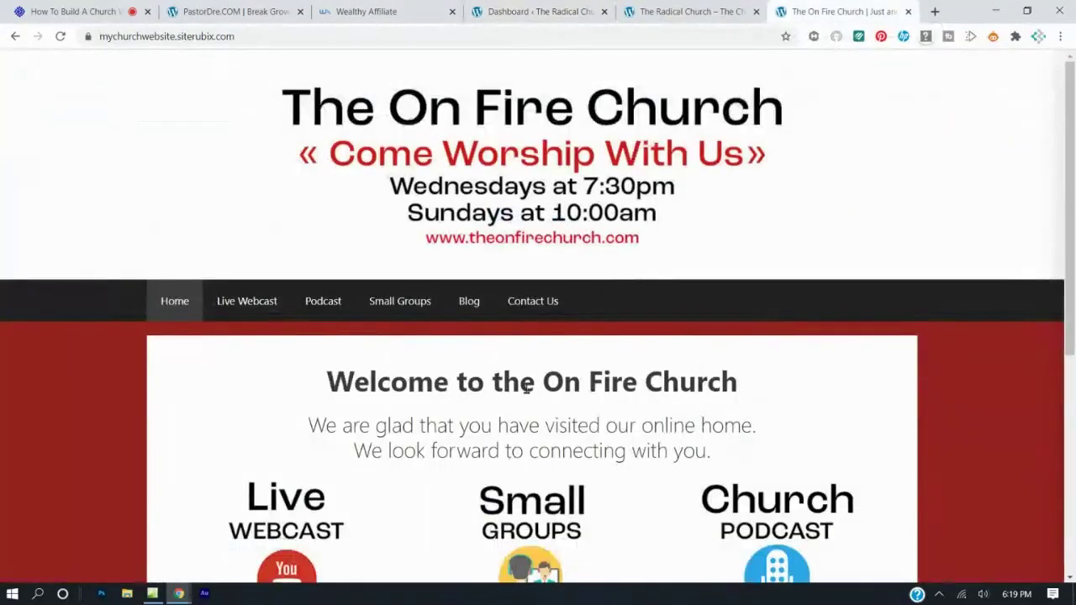
left_click(645, 14)
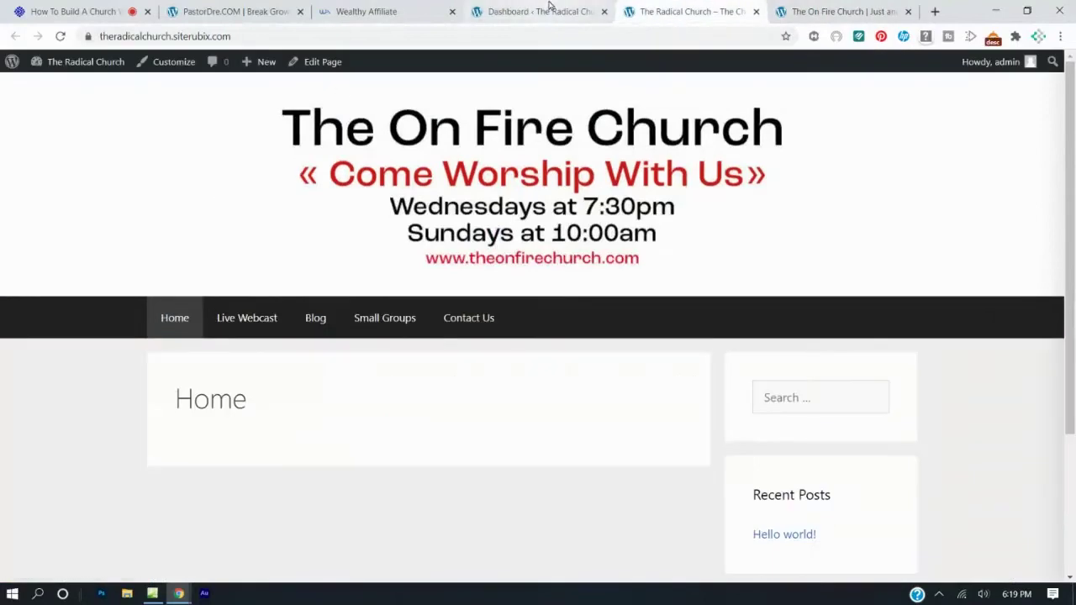
left_click(550, 9)
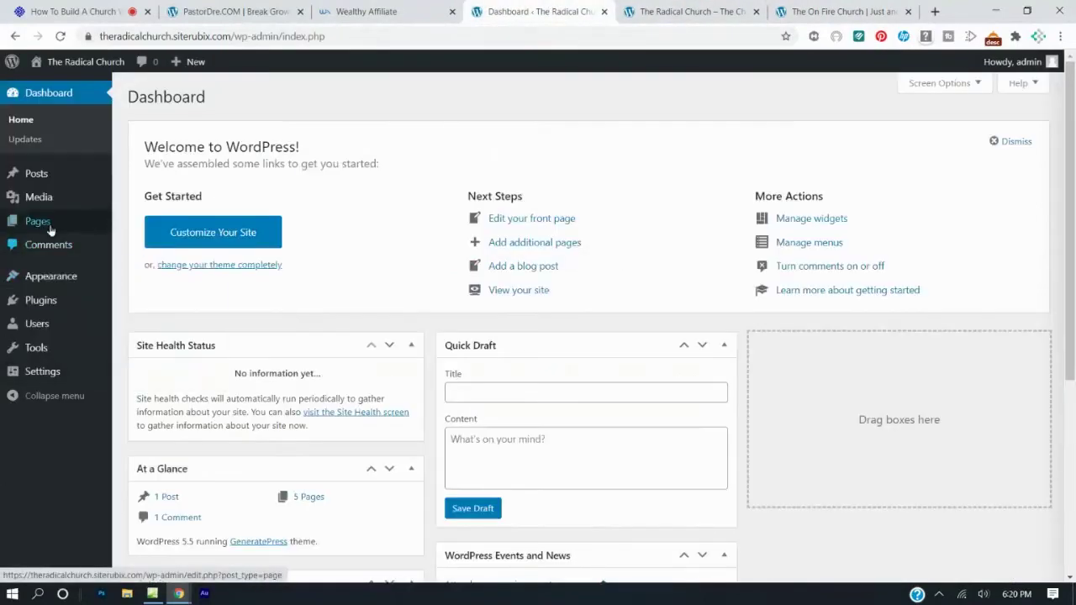
Open the Home page from All Pages in the block editor and dismiss the welcome tour.
left_click(38, 220)
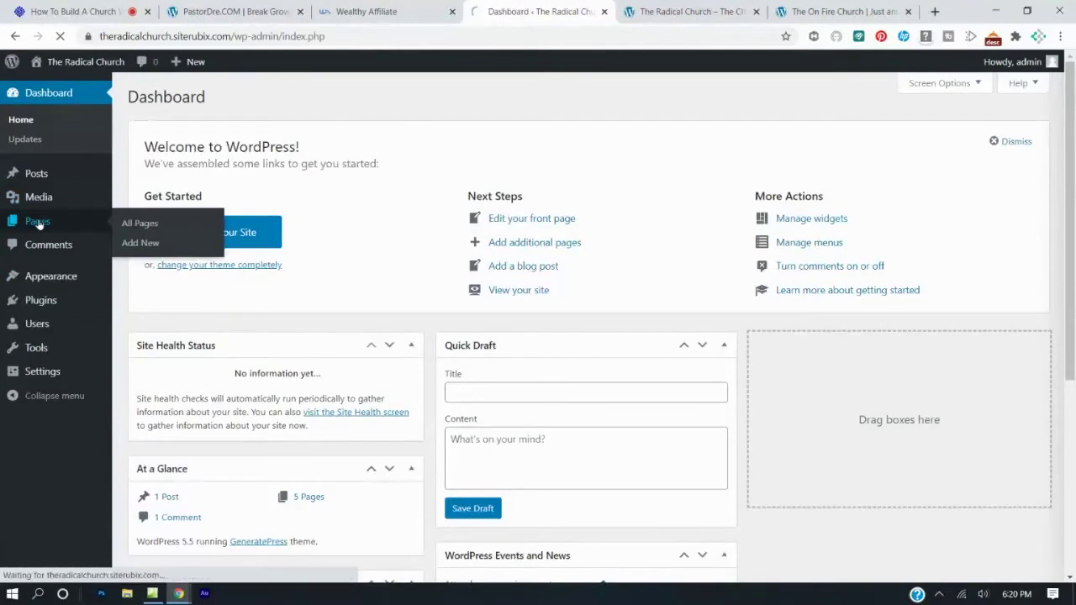
left_click(38, 221)
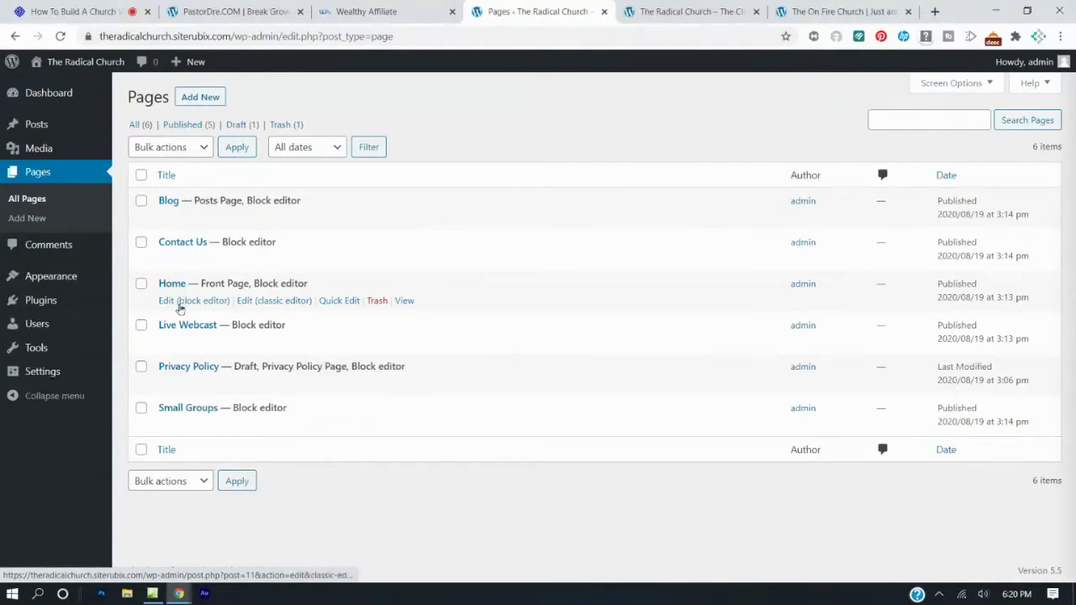
left_click(178, 305)
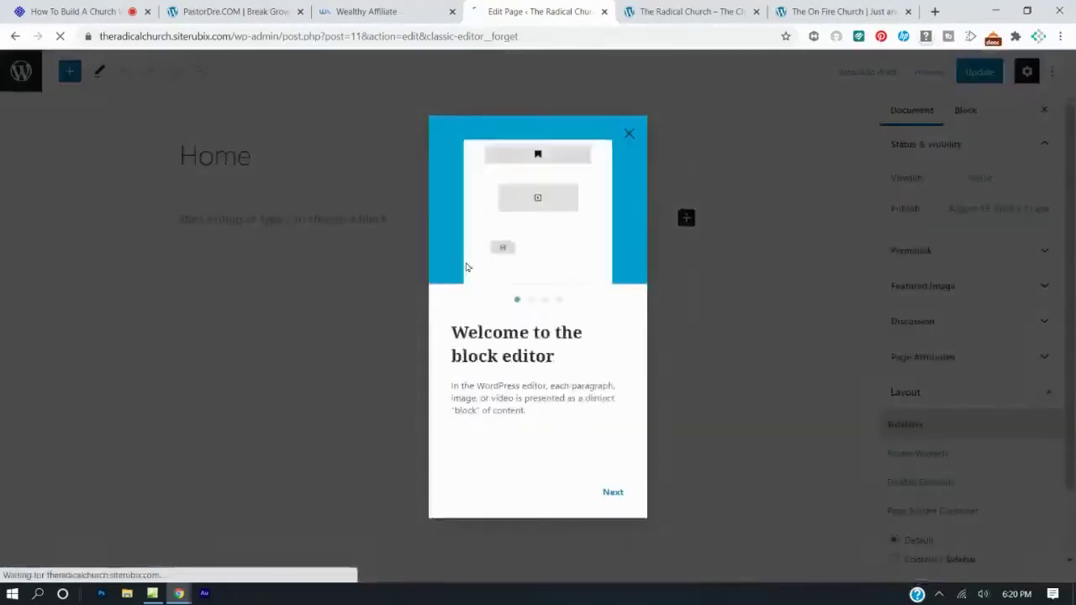
left_click(628, 134)
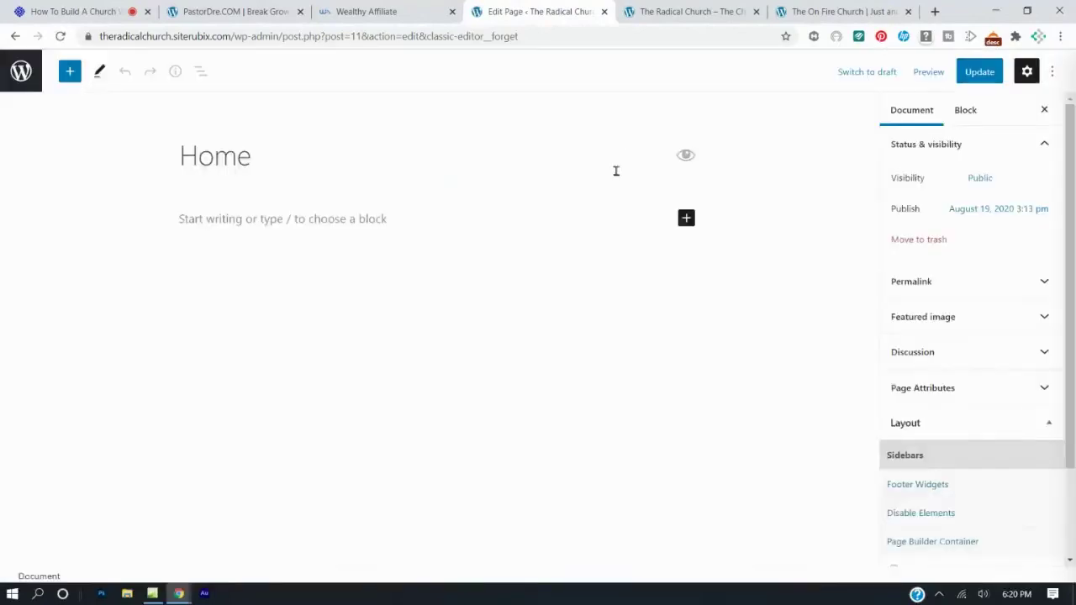
left_click(328, 217)
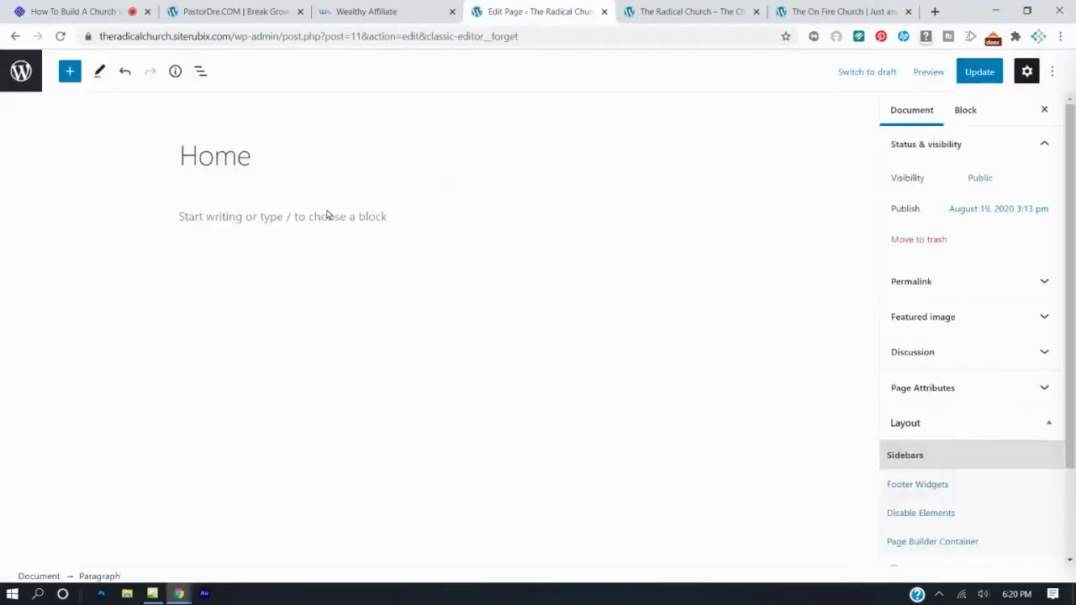
Select the 'Welcome to the On Fire Church' heading on the reference site.
left_click(647, 12)
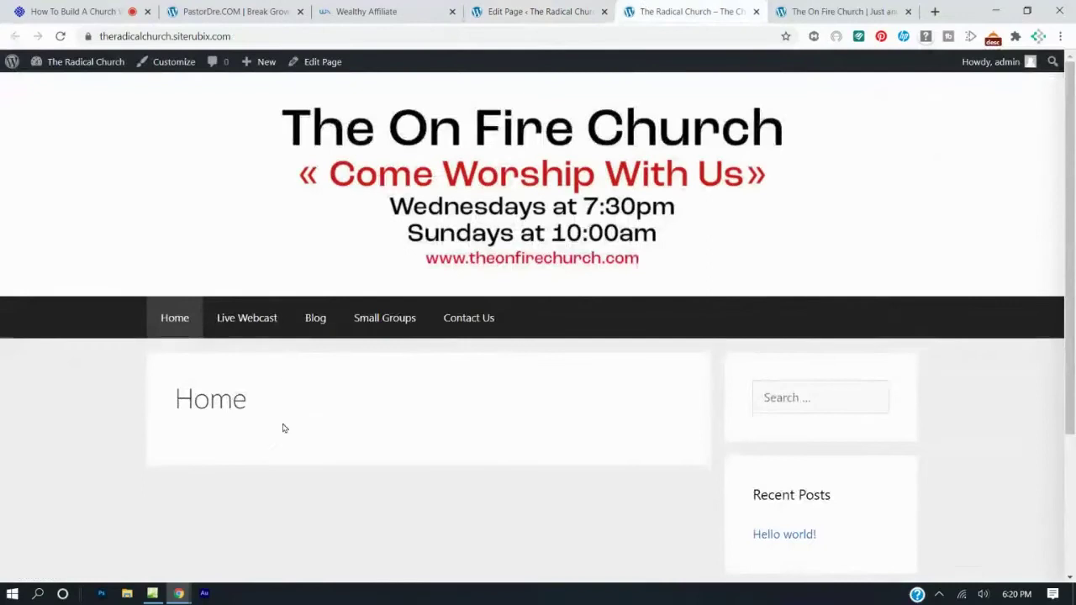
left_click(806, 10)
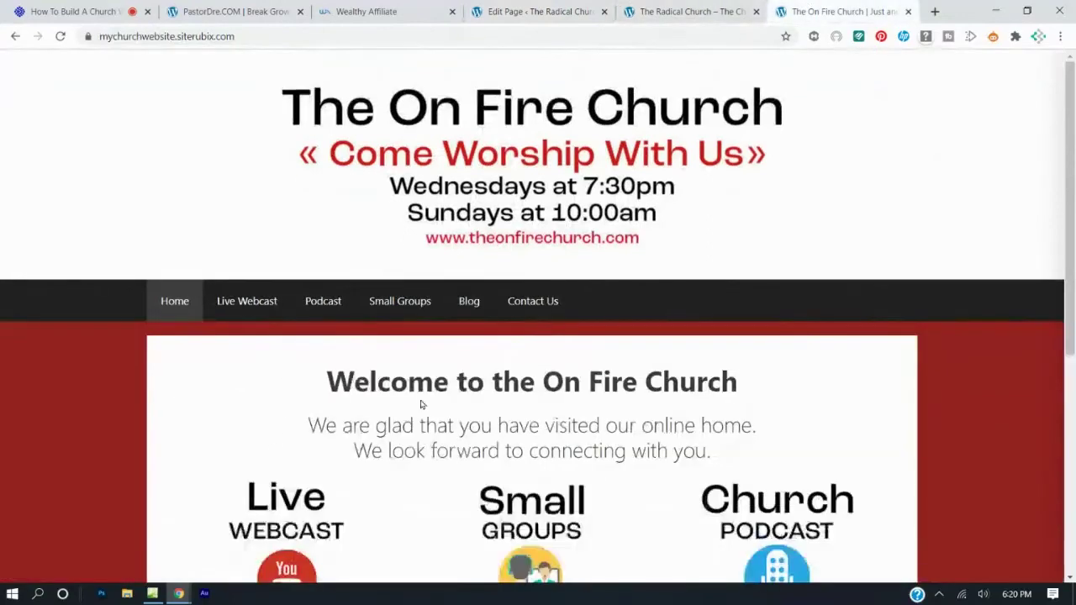
left_click_drag(325, 380, 727, 367)
key("ctrl+c")
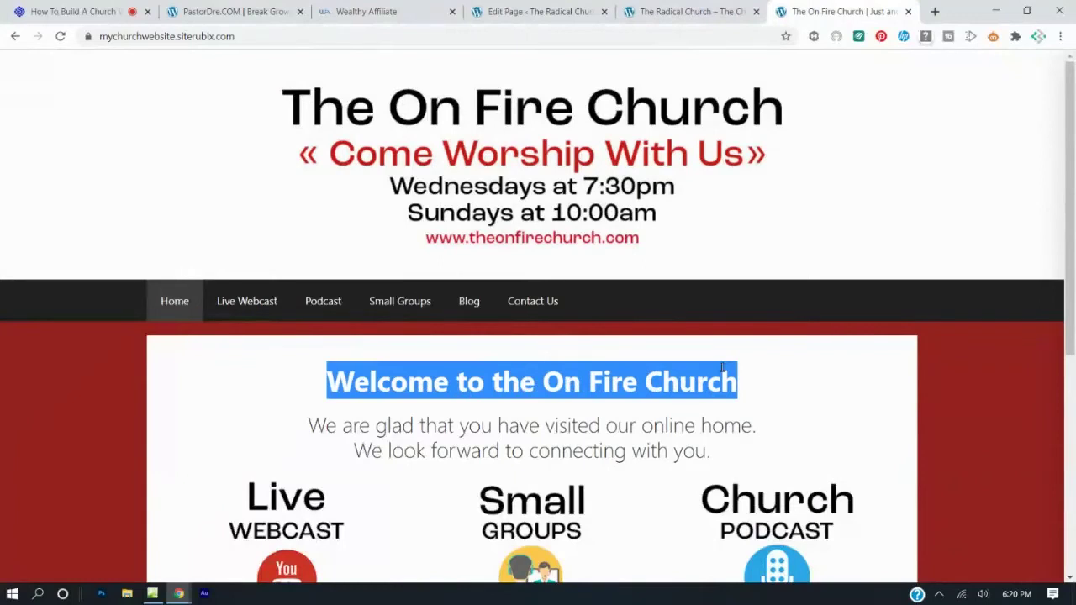
Replace the Home page's text with 'Welcome To The On Fire Church' and update the page.
left_click(528, 13)
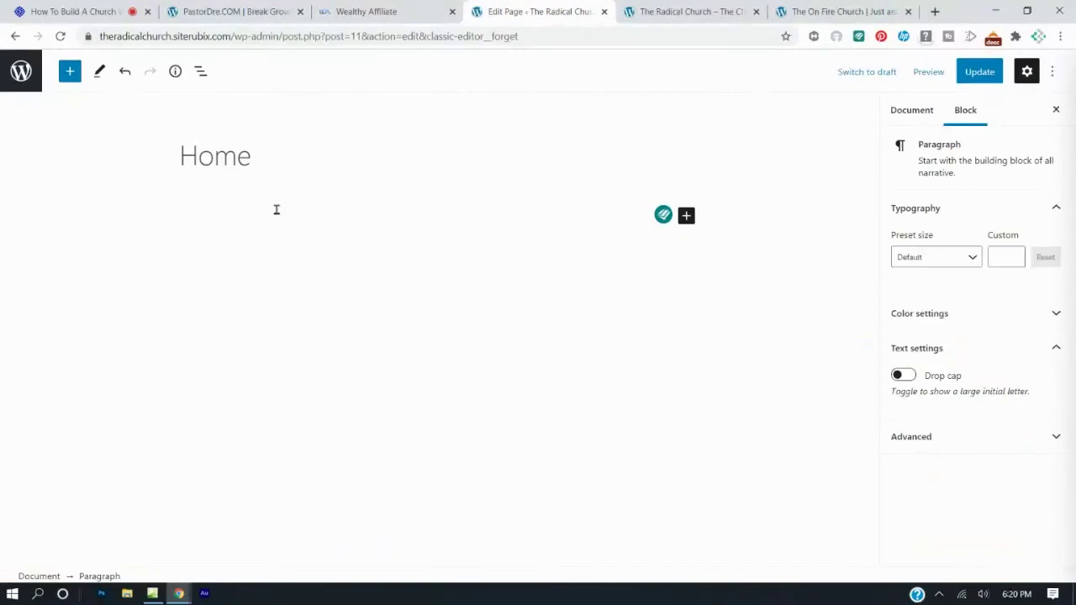
key("ctrl+v")
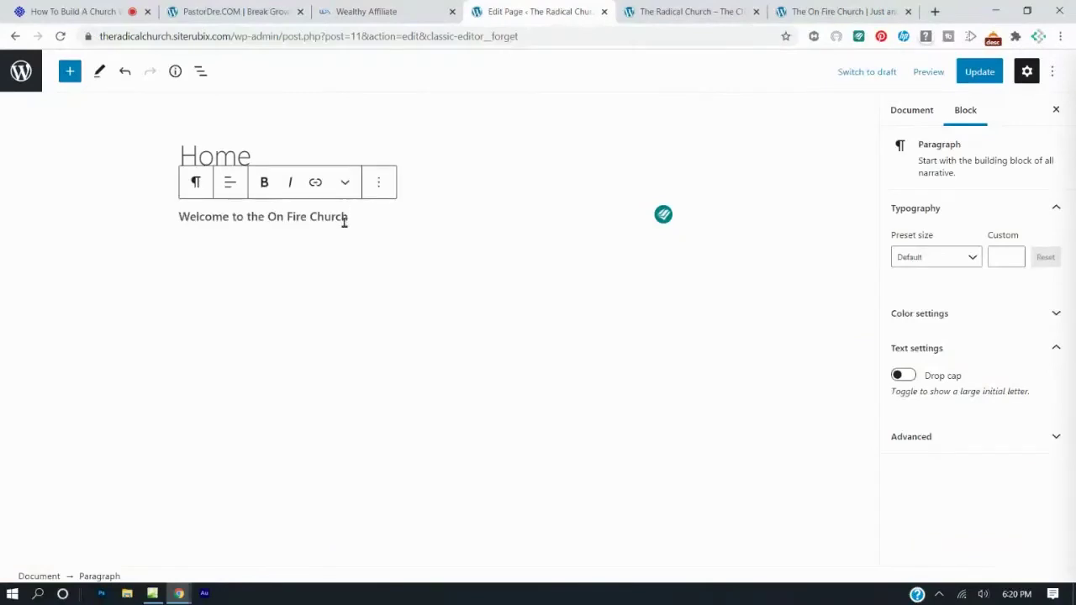
left_click_drag(358, 219, 197, 233)
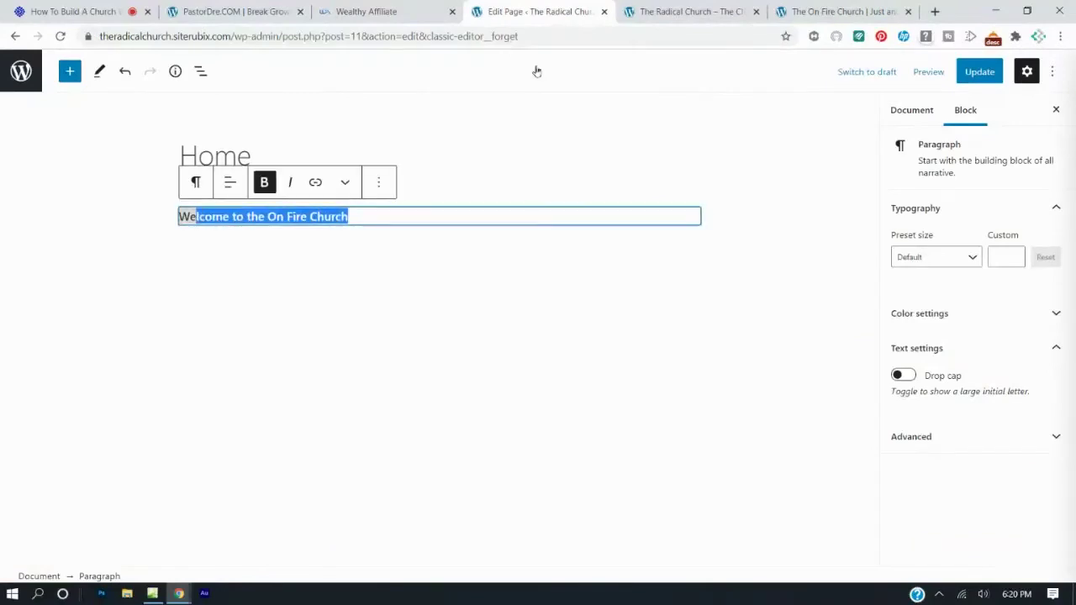
key("BackSpace")
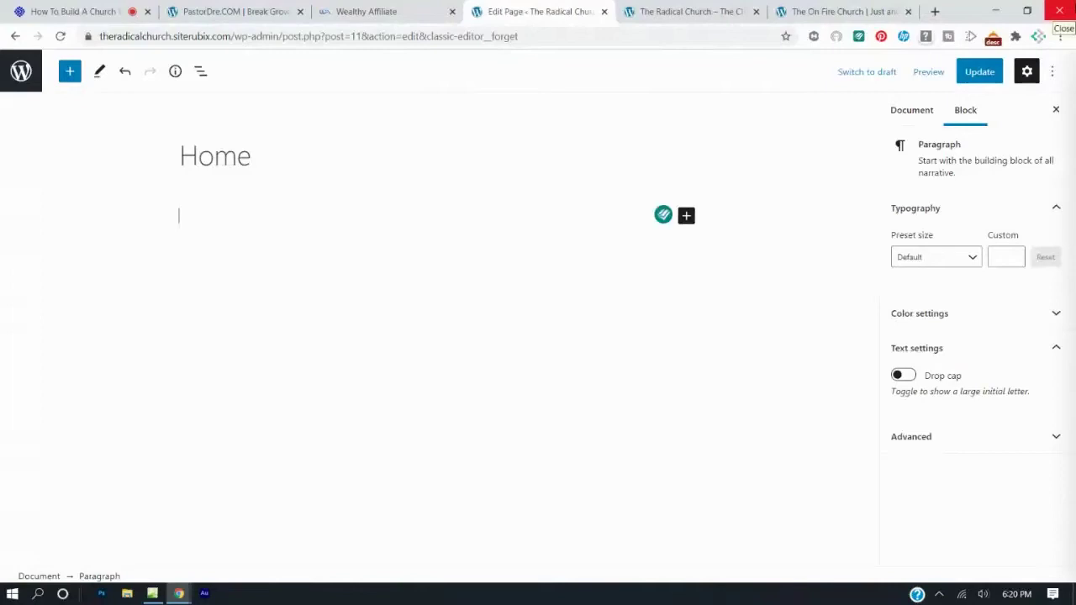
type("Welcomee")
key("BackSpace")
type("To Th")
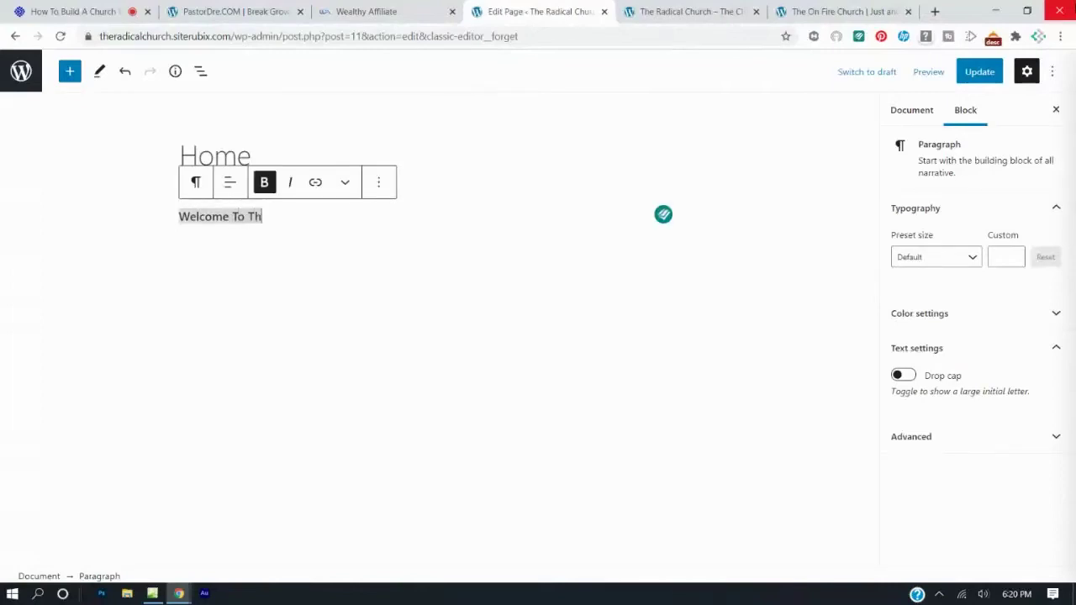
type("e On Fire Church")
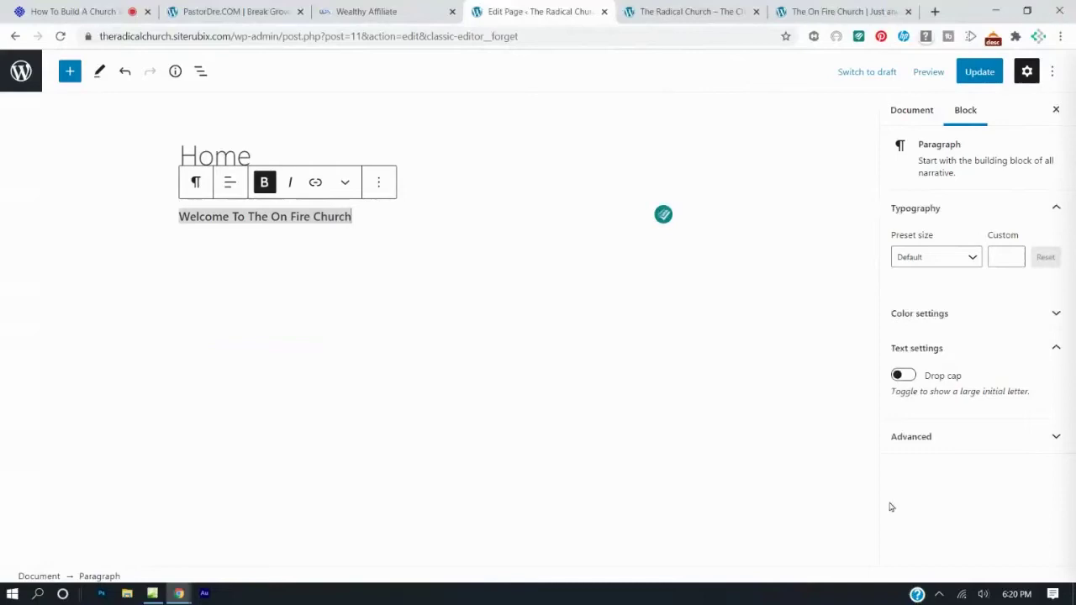
left_click(979, 73)
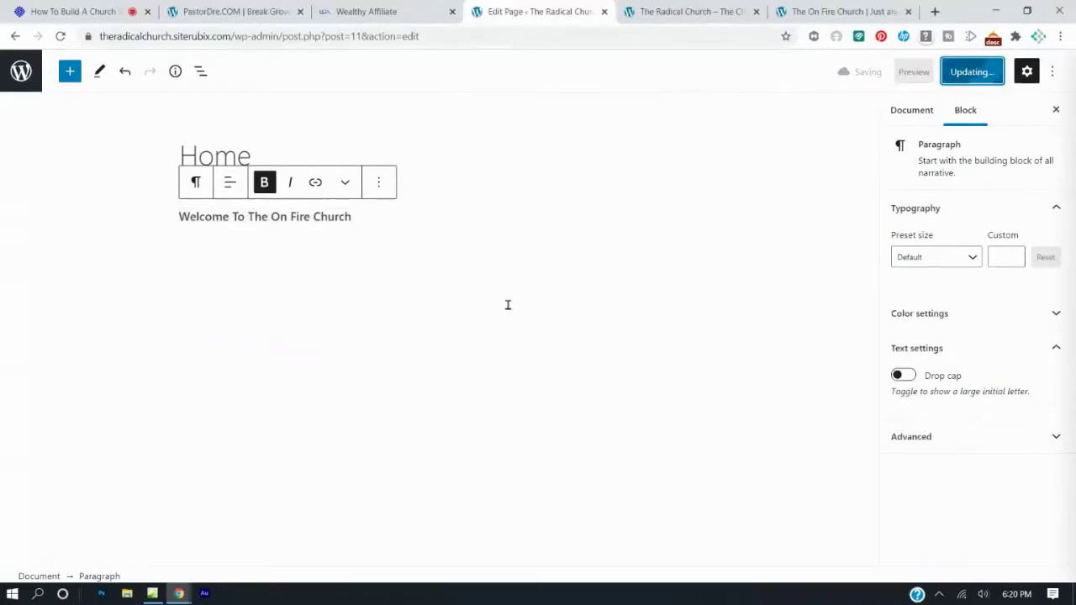
Reload the live Home page to check the new line and compare it with the reference site.
left_click(664, 12)
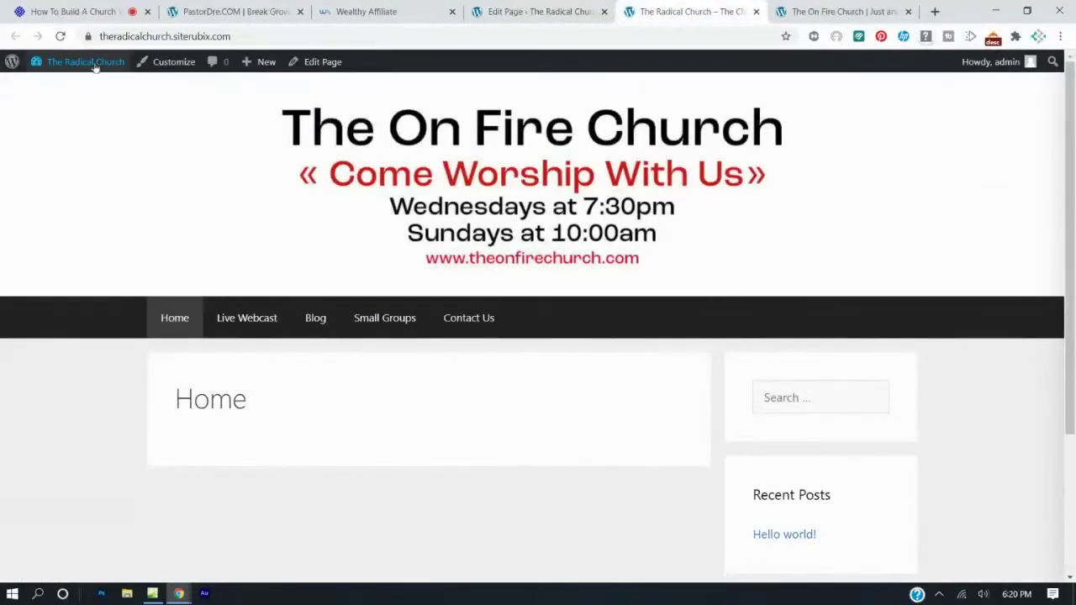
left_click(61, 37)
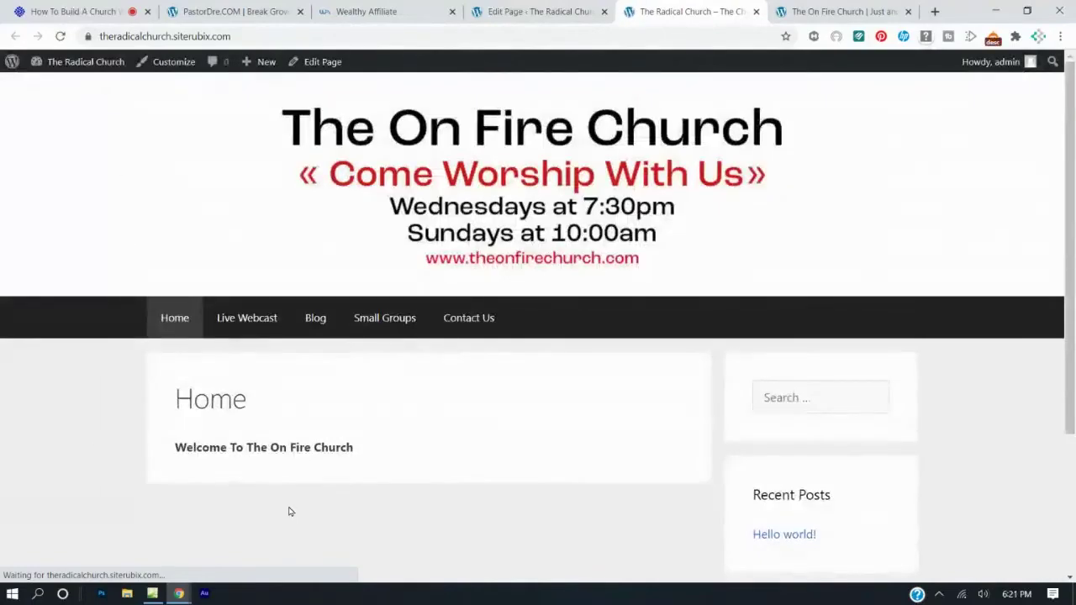
left_click(492, 11)
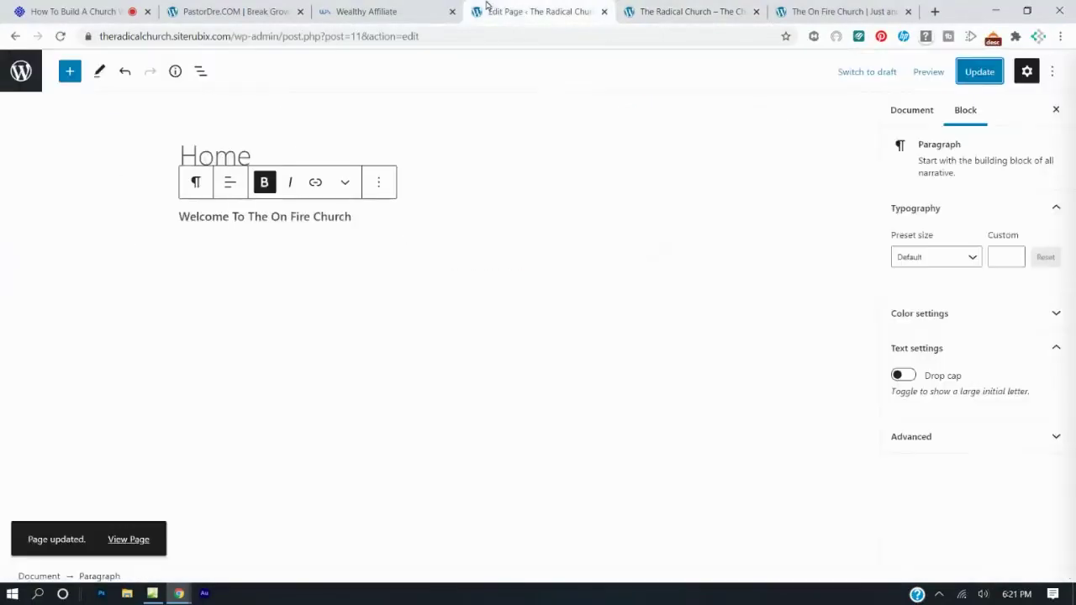
left_click(685, 13)
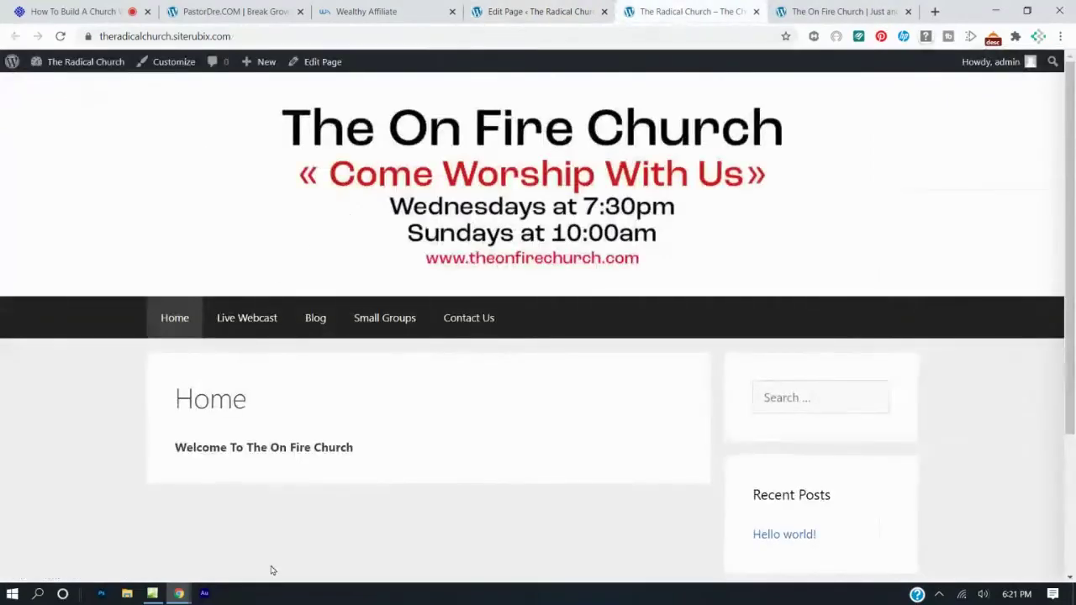
left_click(841, 12)
left_click(327, 410)
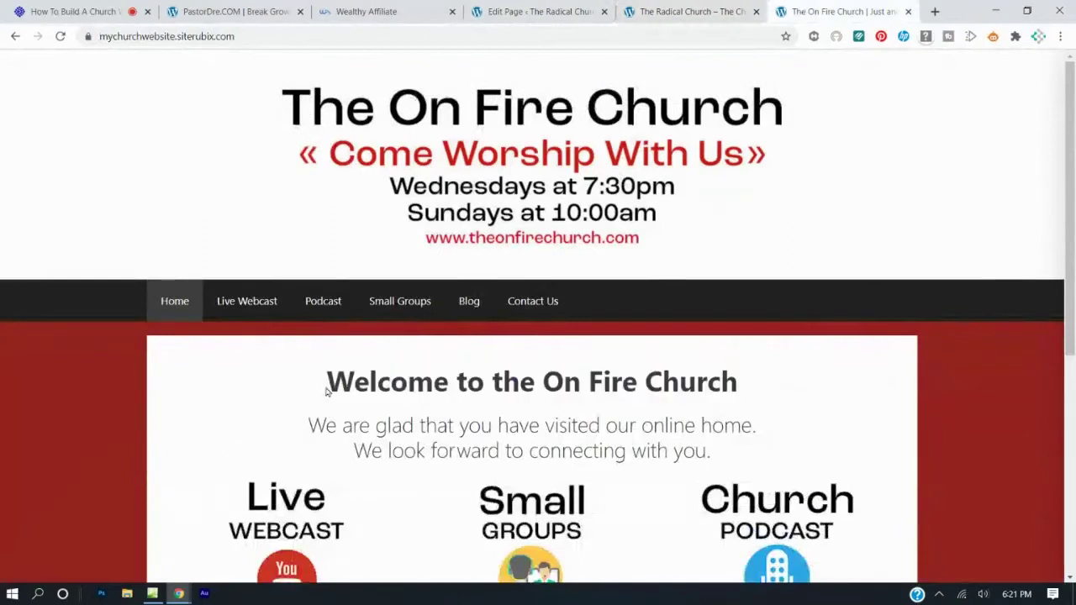
left_click(521, 12)
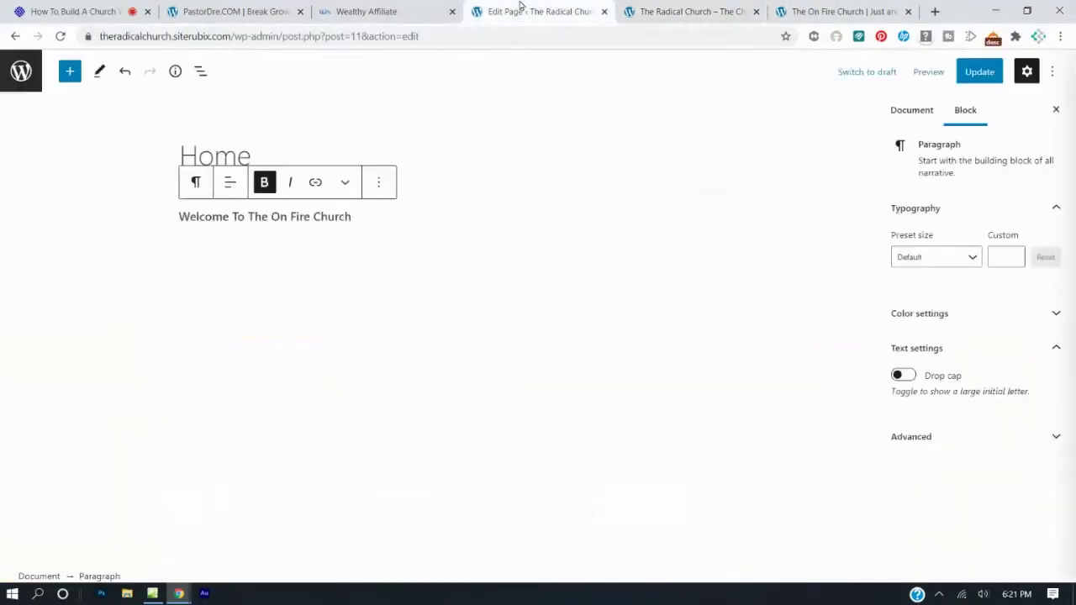
Transform the welcome paragraph into an H1 heading.
left_click_drag(662, 215, 172, 227)
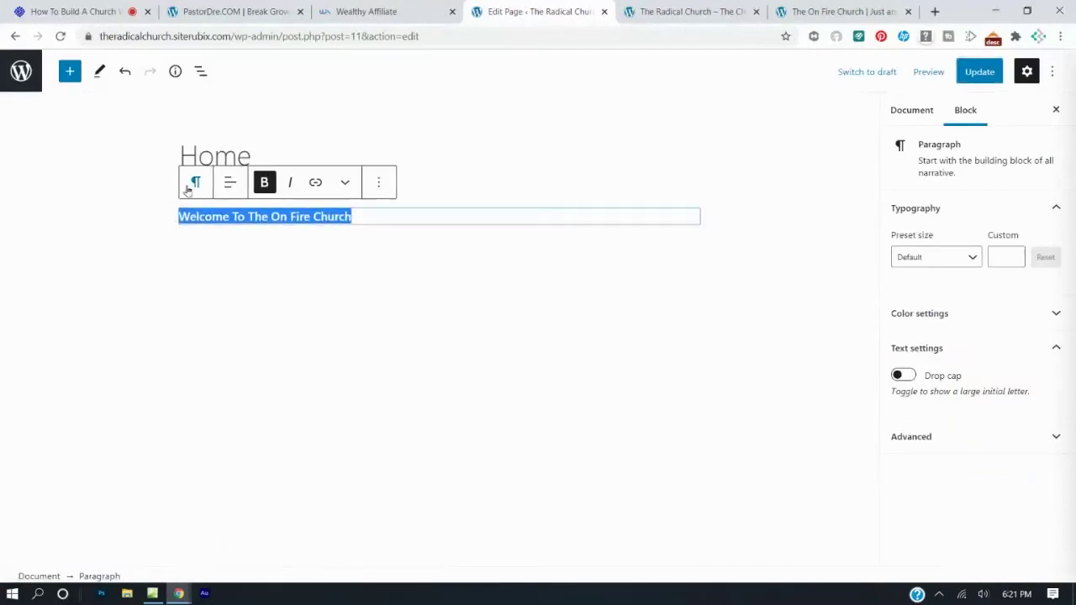
left_click(195, 183)
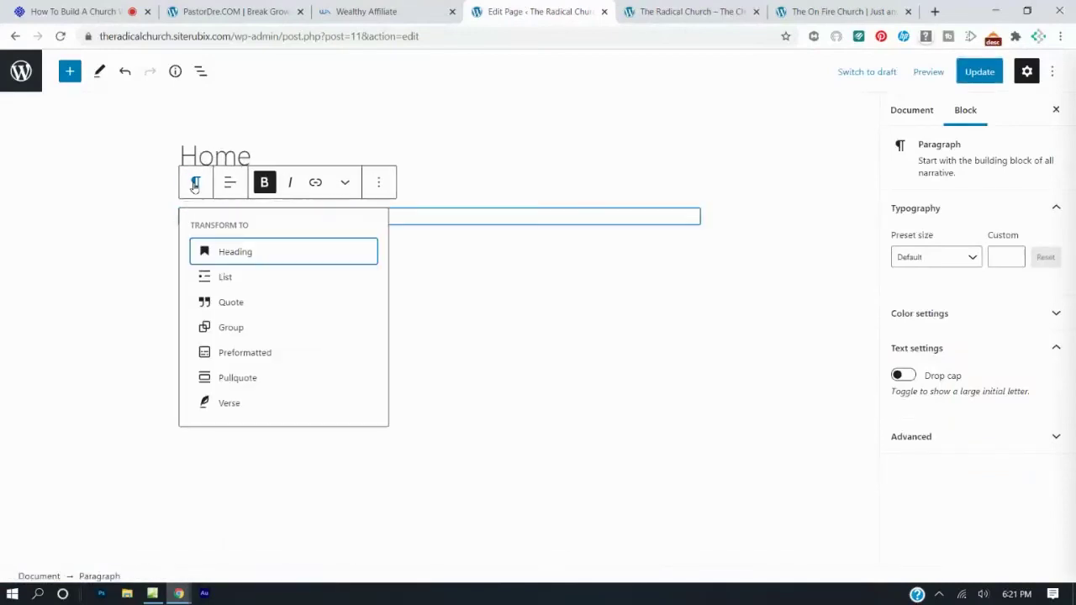
left_click(222, 252)
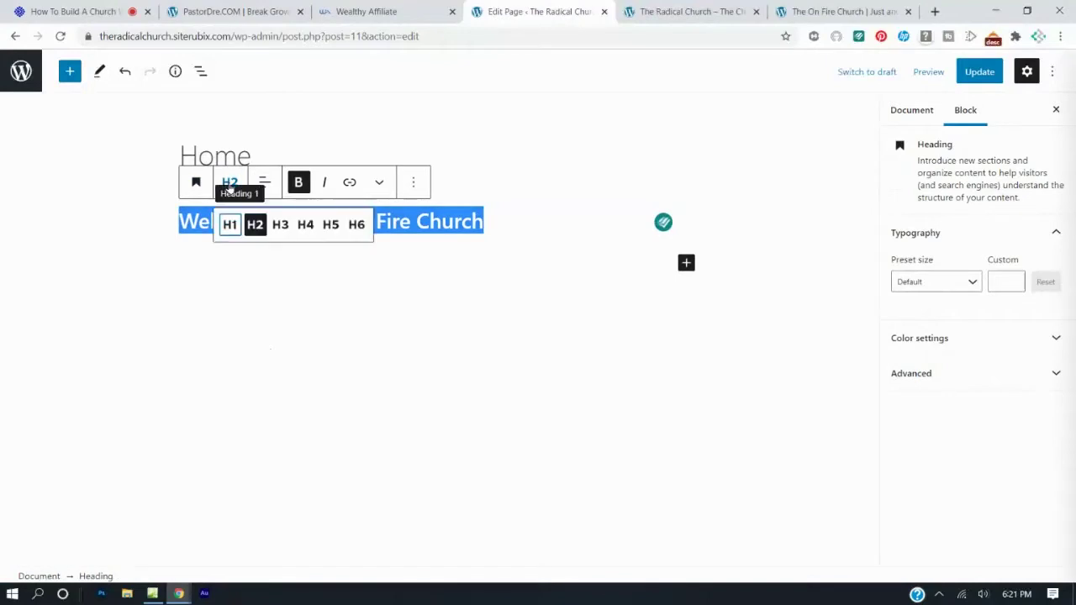
left_click(229, 183)
left_click(230, 225)
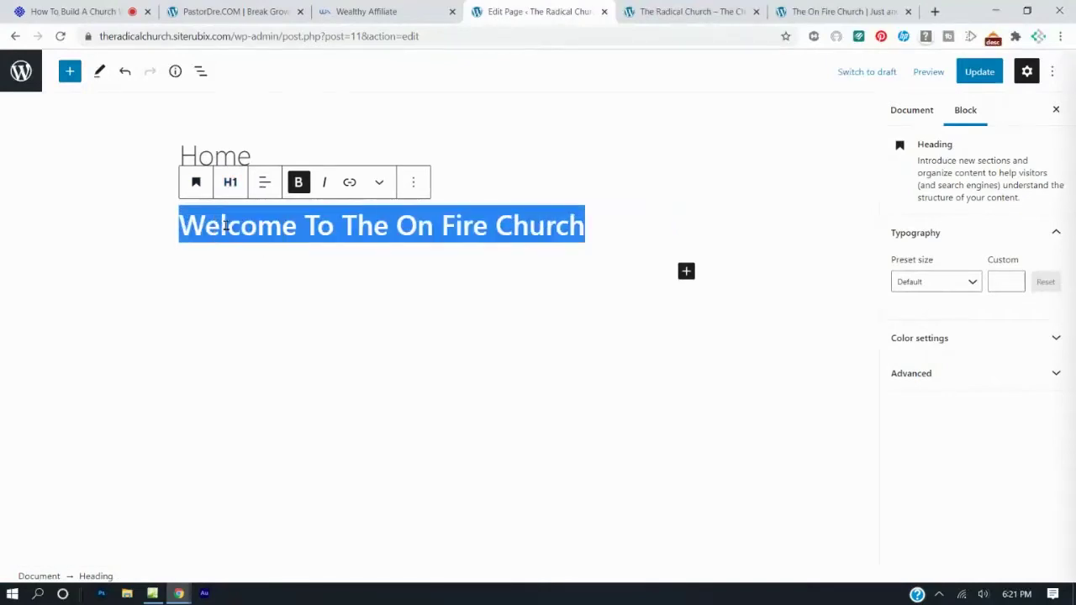
left_click(241, 305)
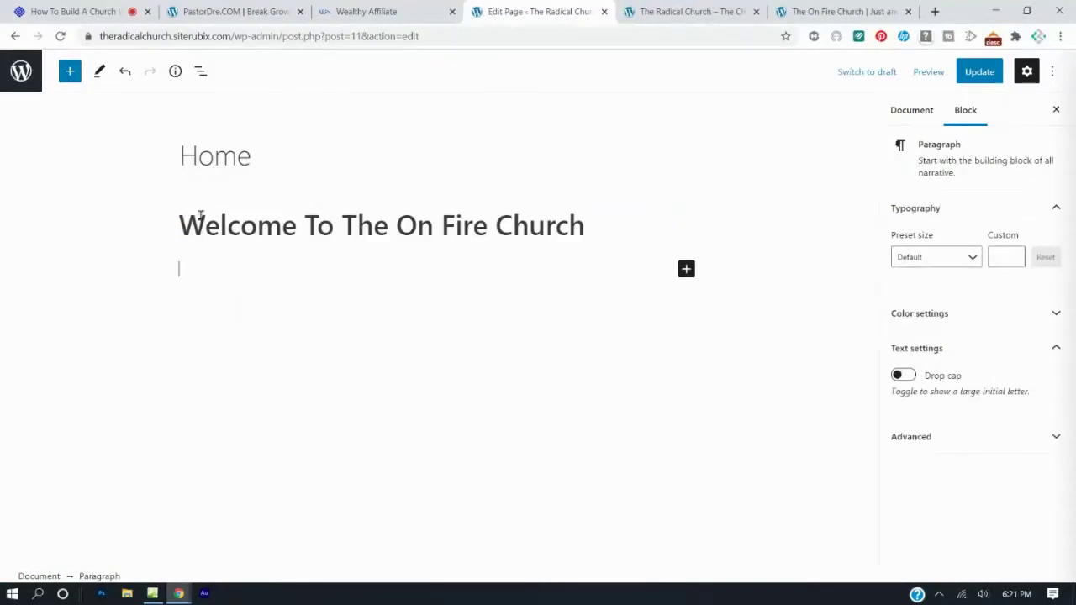
Keep the heading bold, center-align it, and update the Home page.
left_click_drag(176, 225, 589, 231)
left_click(334, 184)
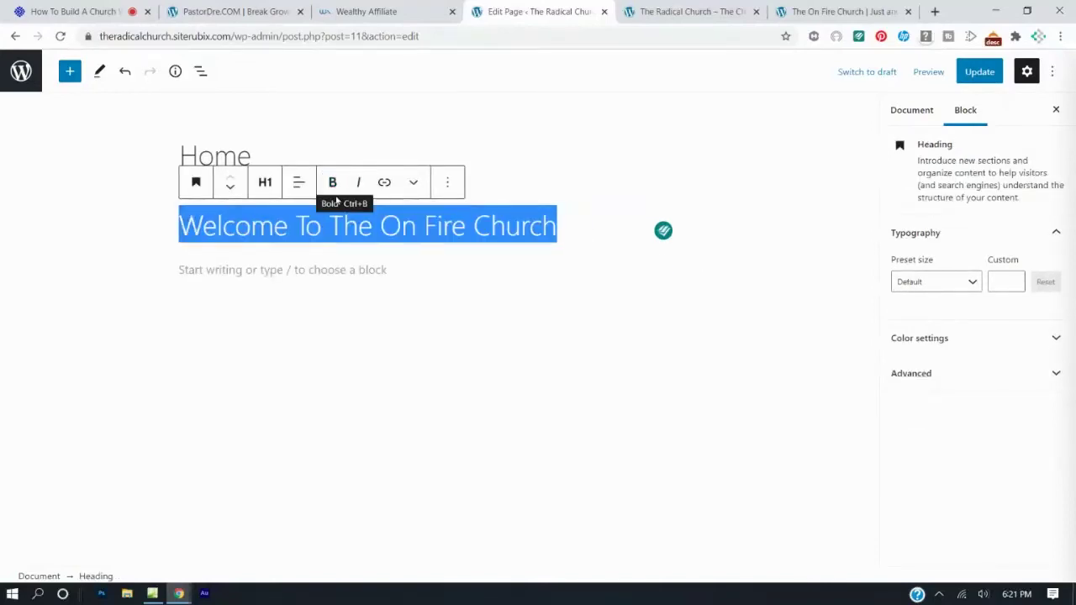
left_click(333, 183)
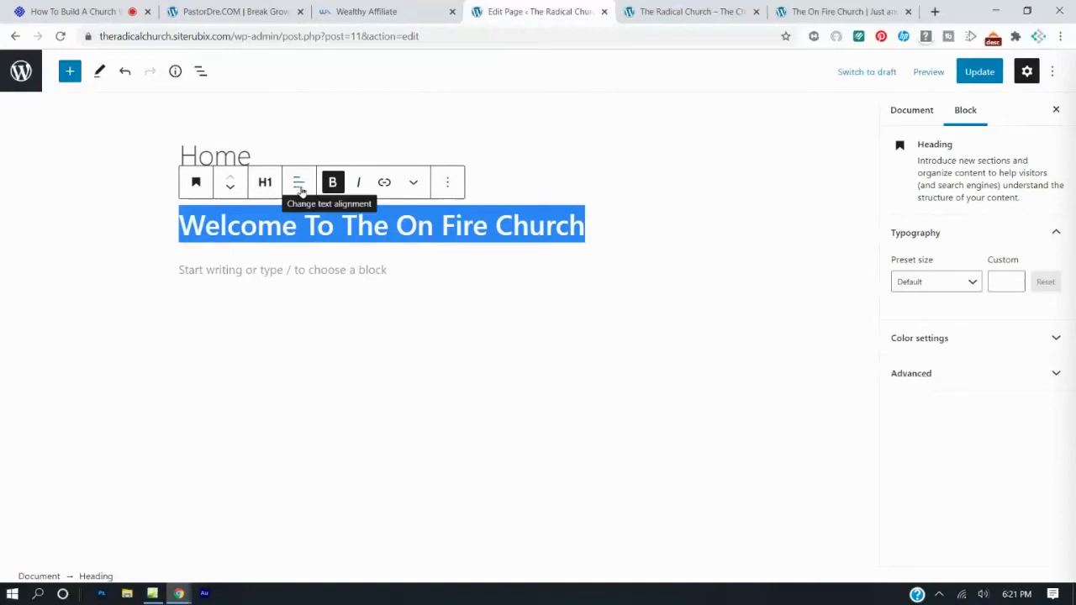
left_click(300, 186)
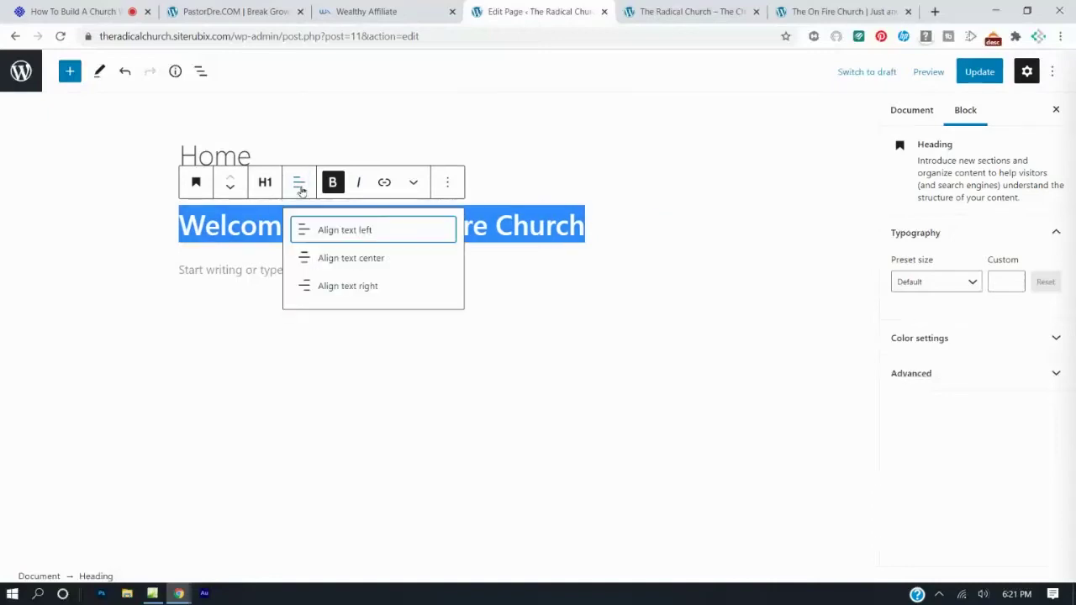
left_click(319, 260)
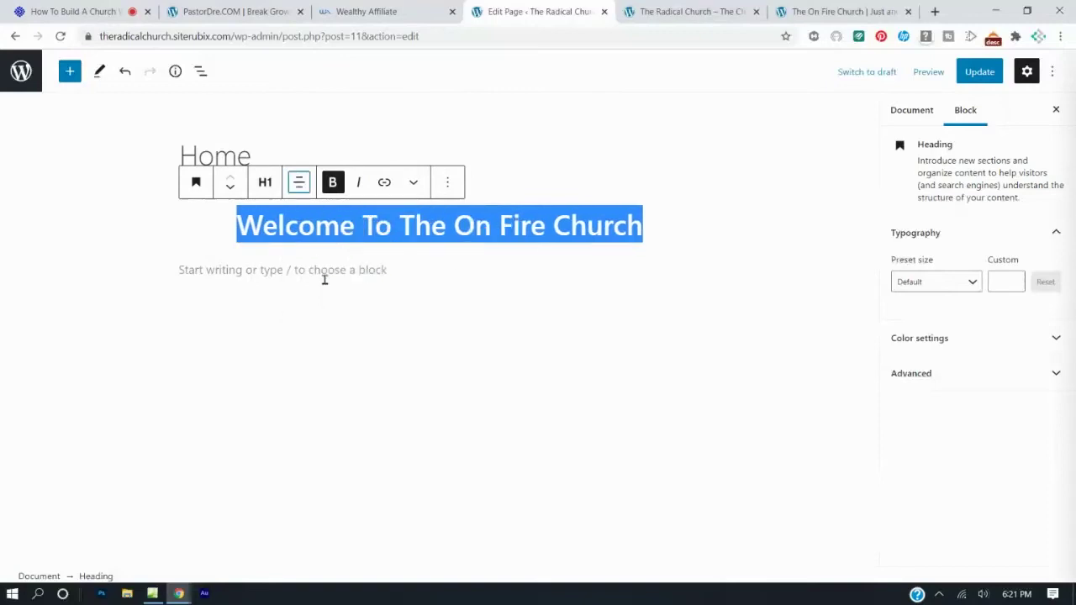
left_click(326, 292)
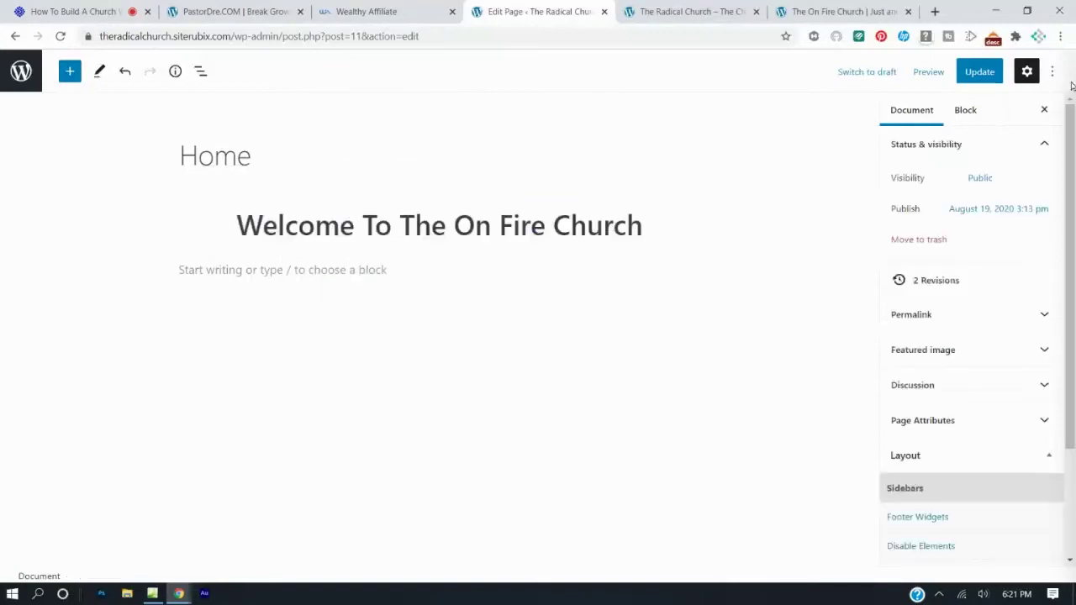
left_click(980, 72)
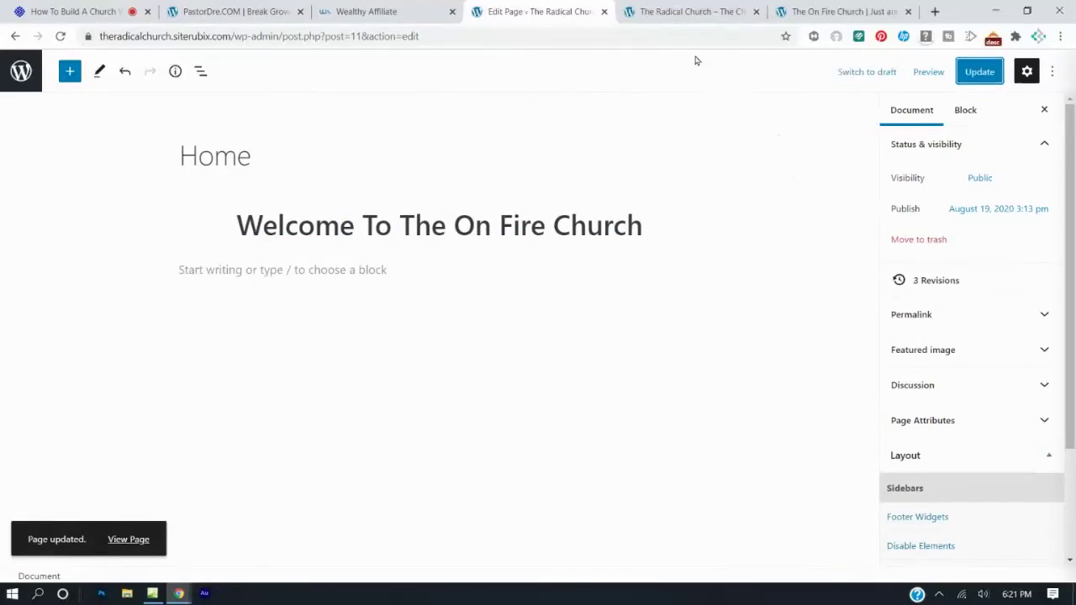
left_click(716, 11)
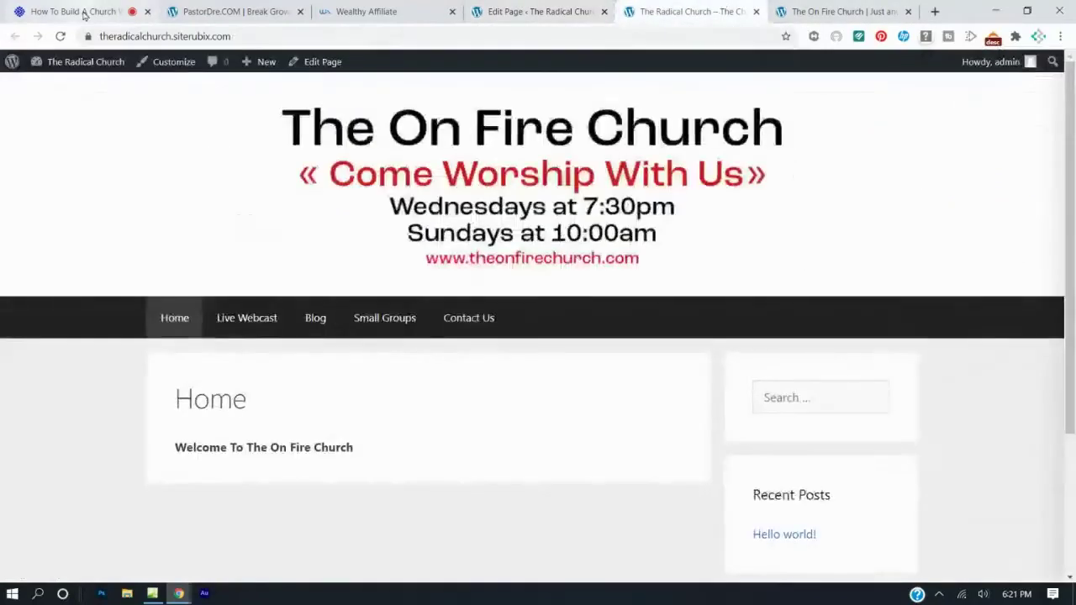
Reload the live Home page and compare its larger centered welcome heading against the reference church site.
left_click(60, 36)
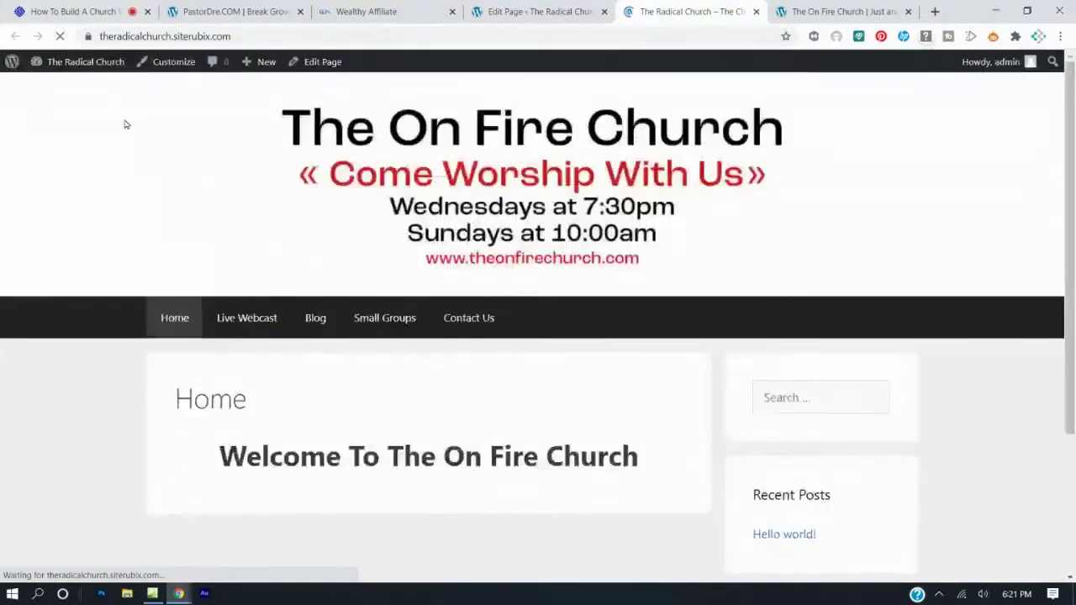
left_click(815, 9)
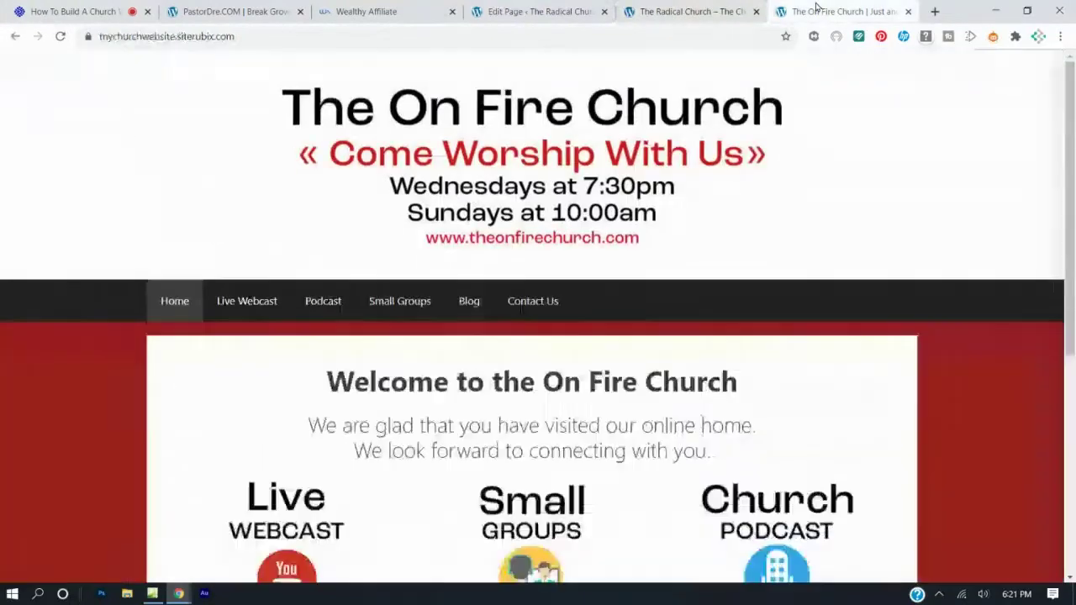
left_click(689, 8)
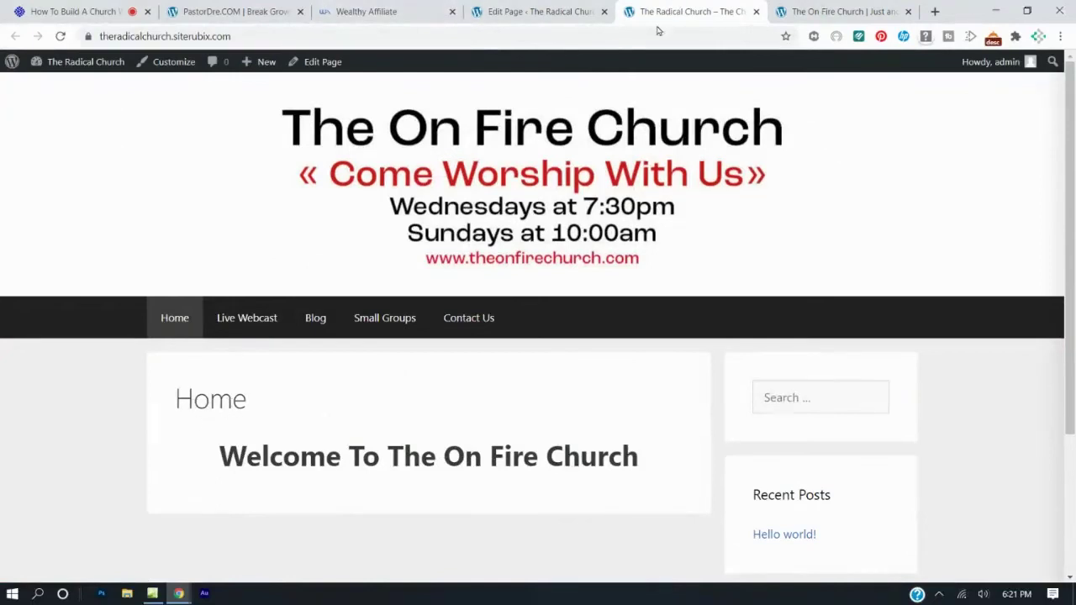
left_click(785, 13)
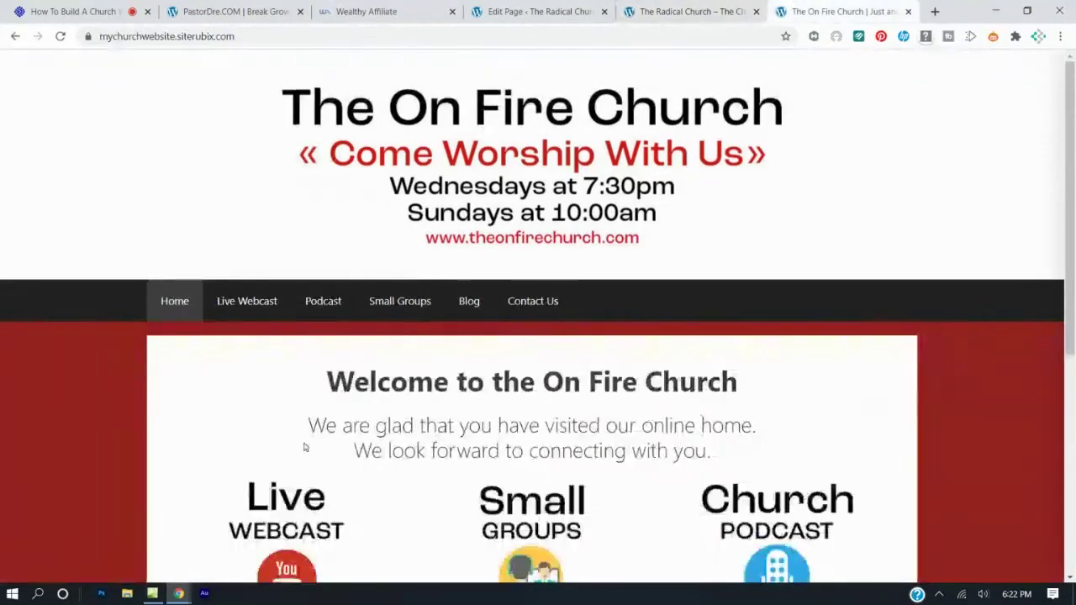
key("ctrl+shift+Tab")
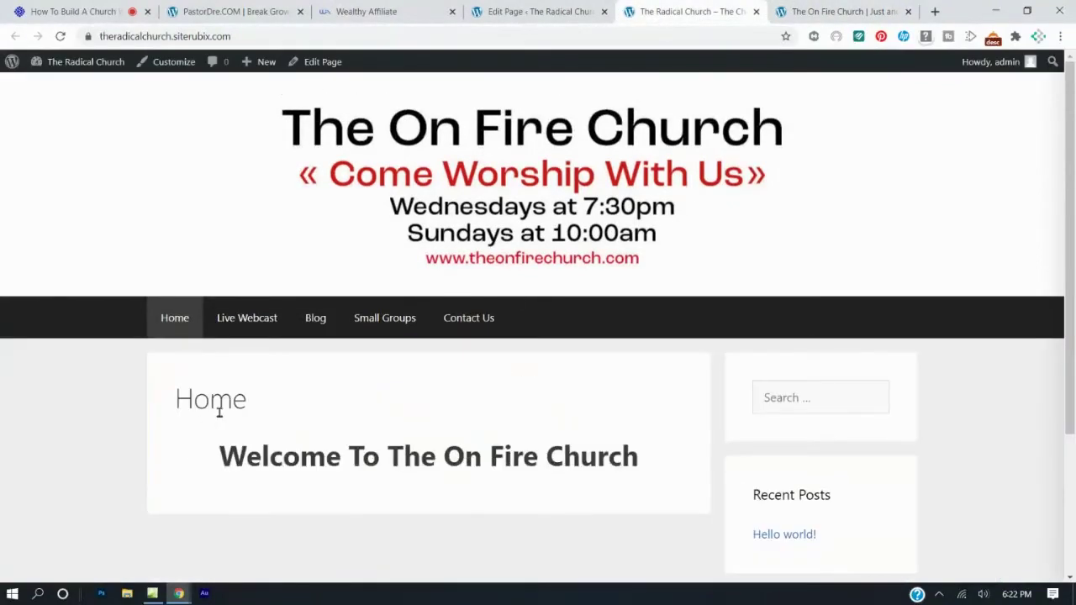
left_click(502, 10)
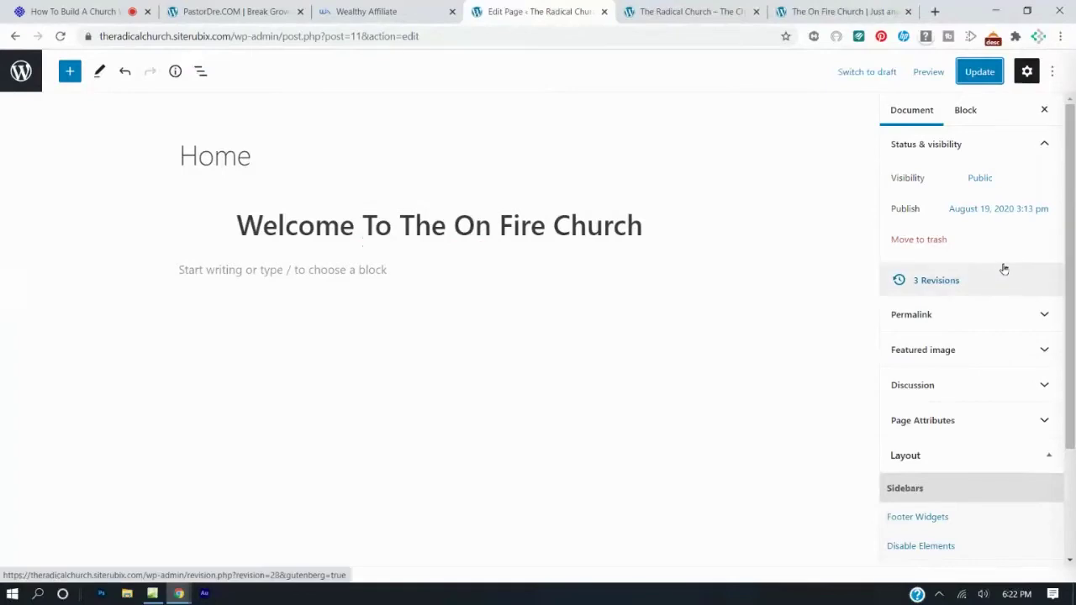
Disable the Home page's Content Title under Disable Elements and update the page.
left_click_drag(1074, 242, 1072, 347)
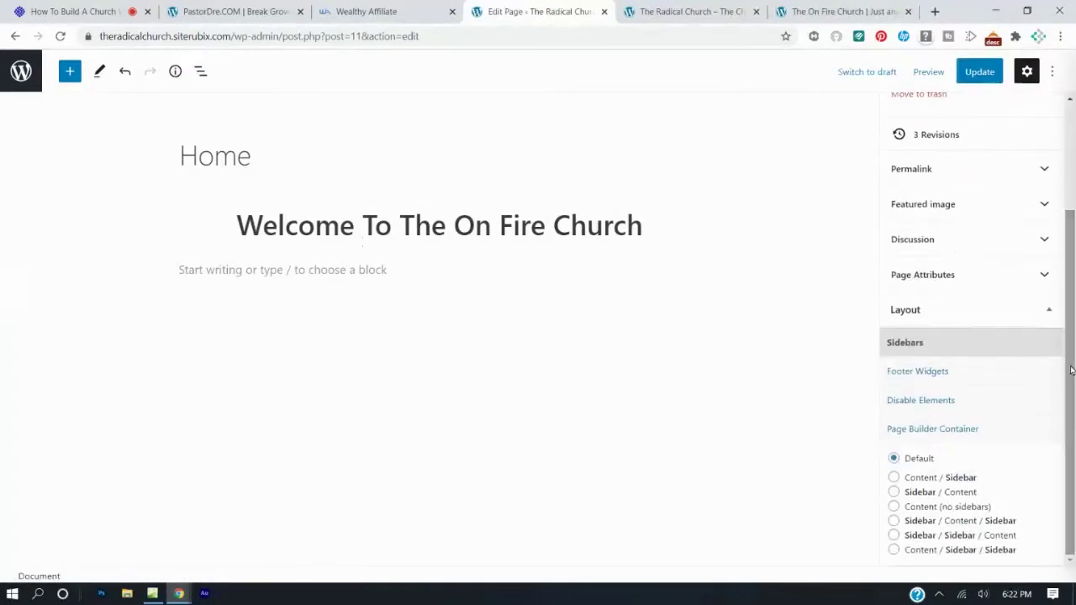
left_click(915, 402)
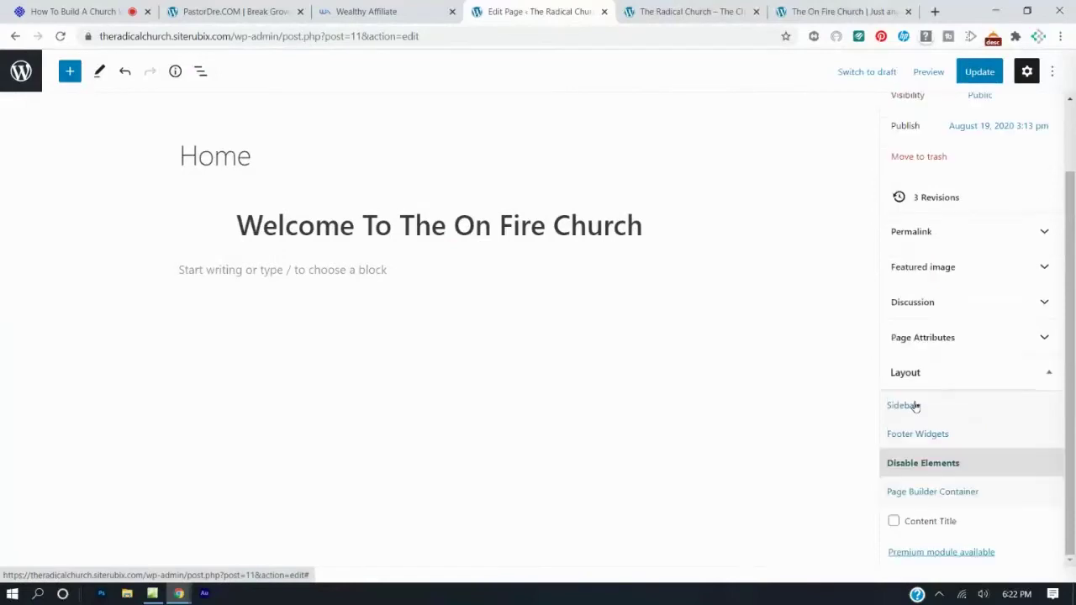
left_click(894, 522)
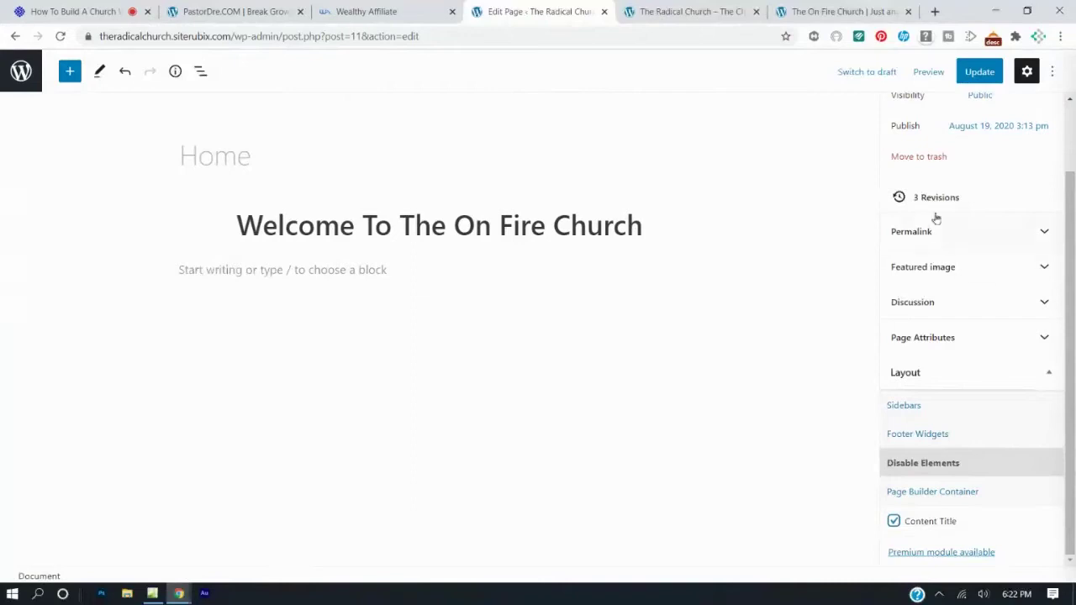
left_click(967, 75)
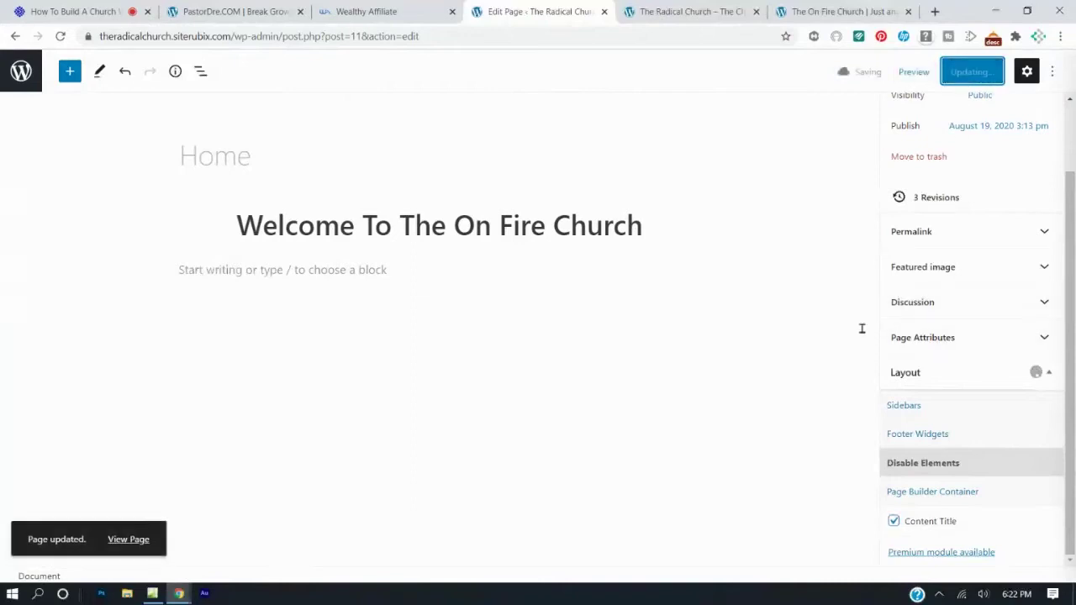
Reload the live site to confirm only the welcome heading shows, then return to the editor.
left_click(645, 11)
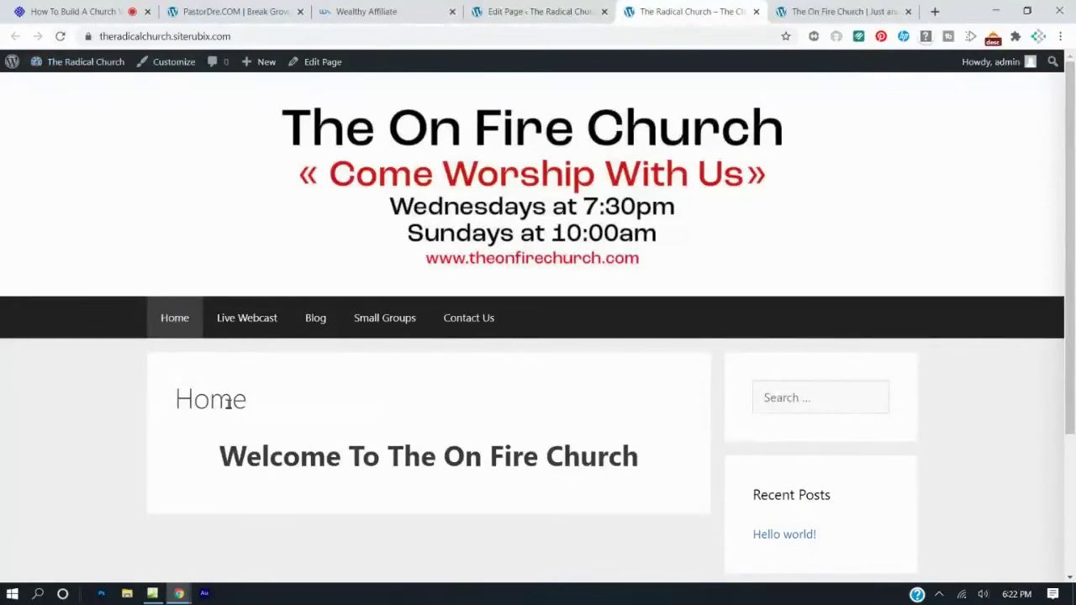
left_click(59, 37)
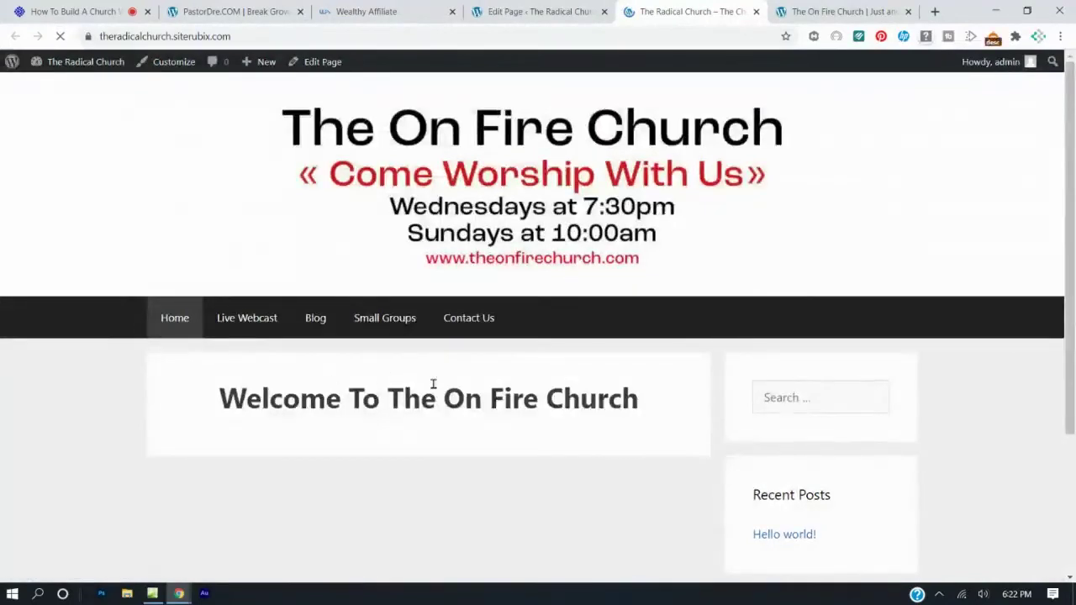
left_click(485, 5)
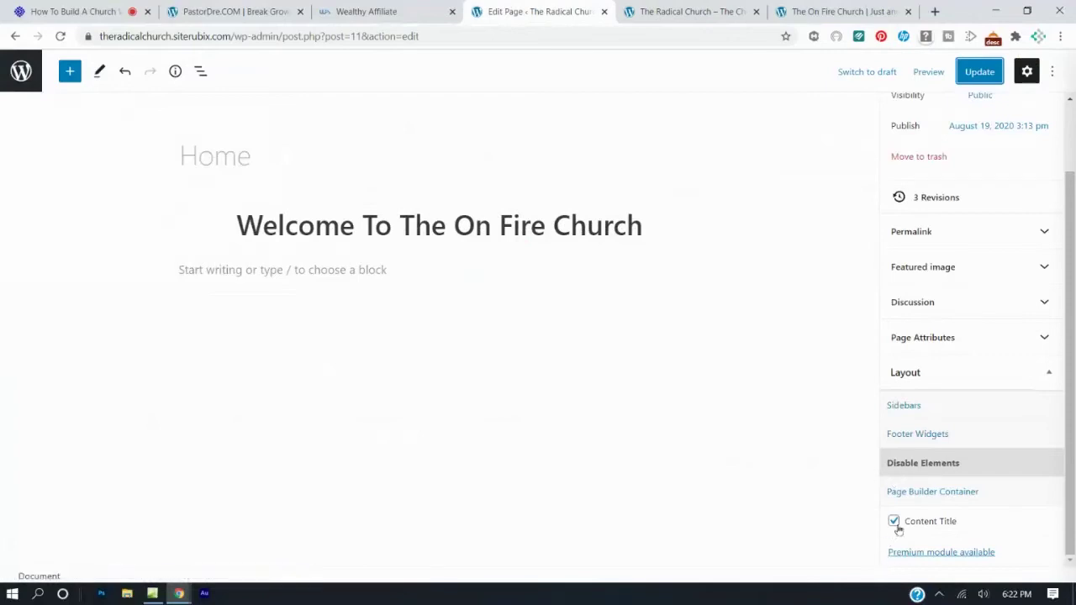
left_click(685, 10)
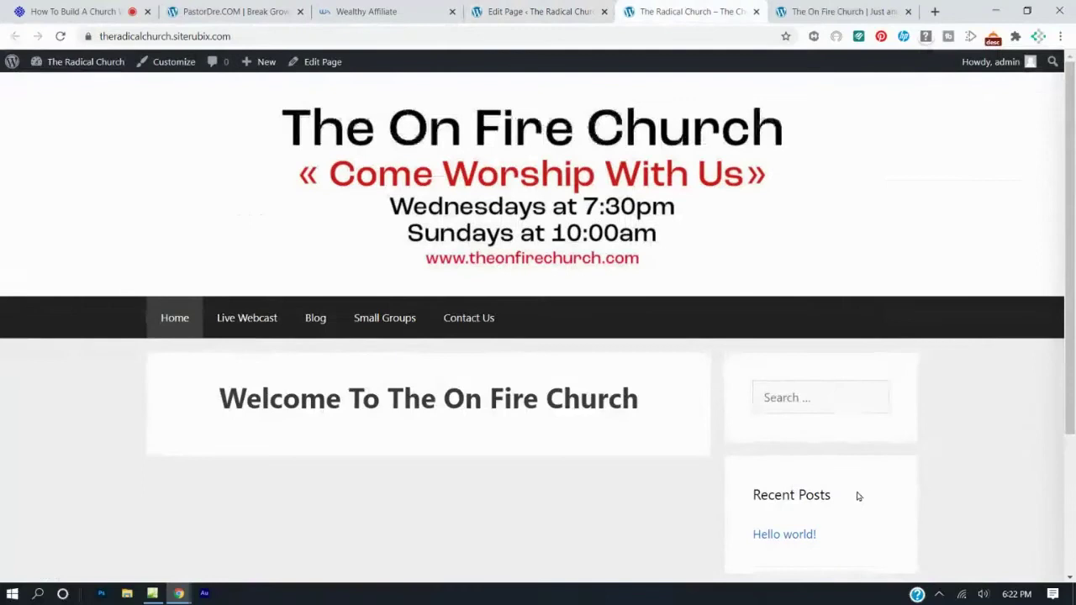
left_click(844, 10)
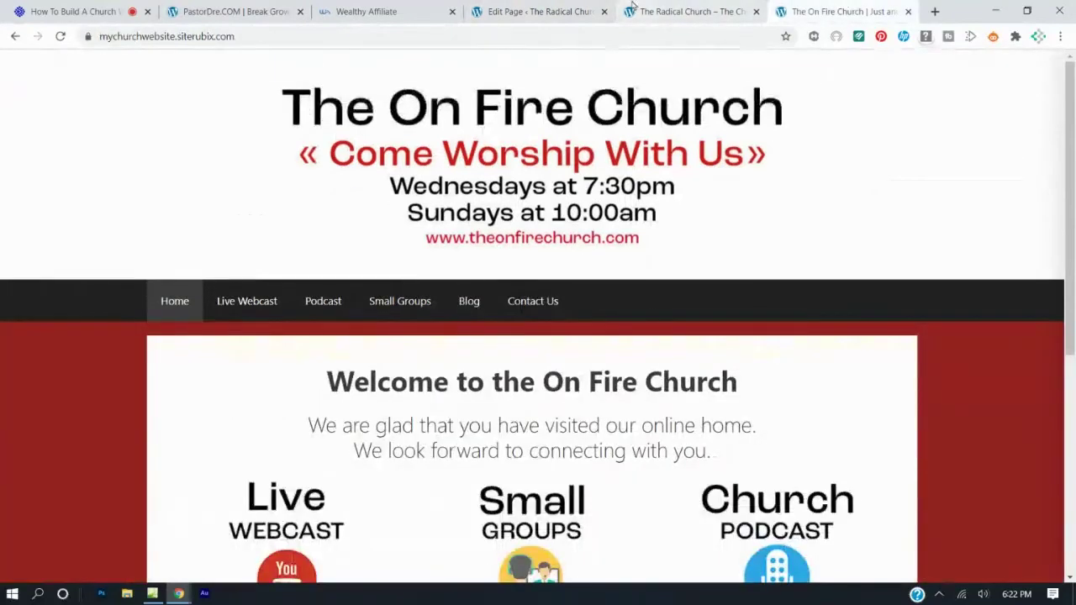
left_click(641, 11)
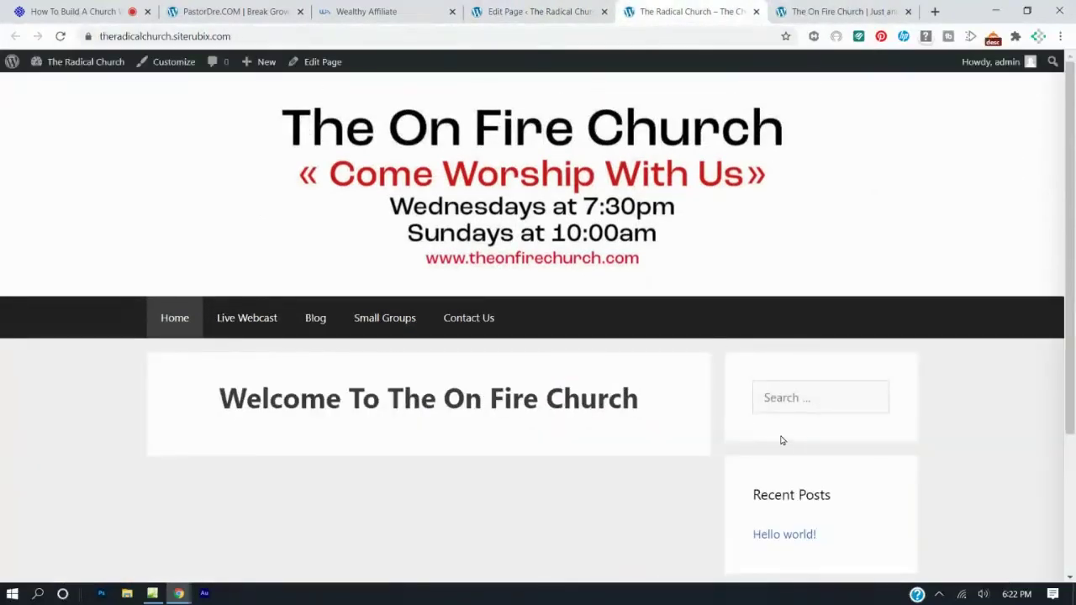
left_click(534, 22)
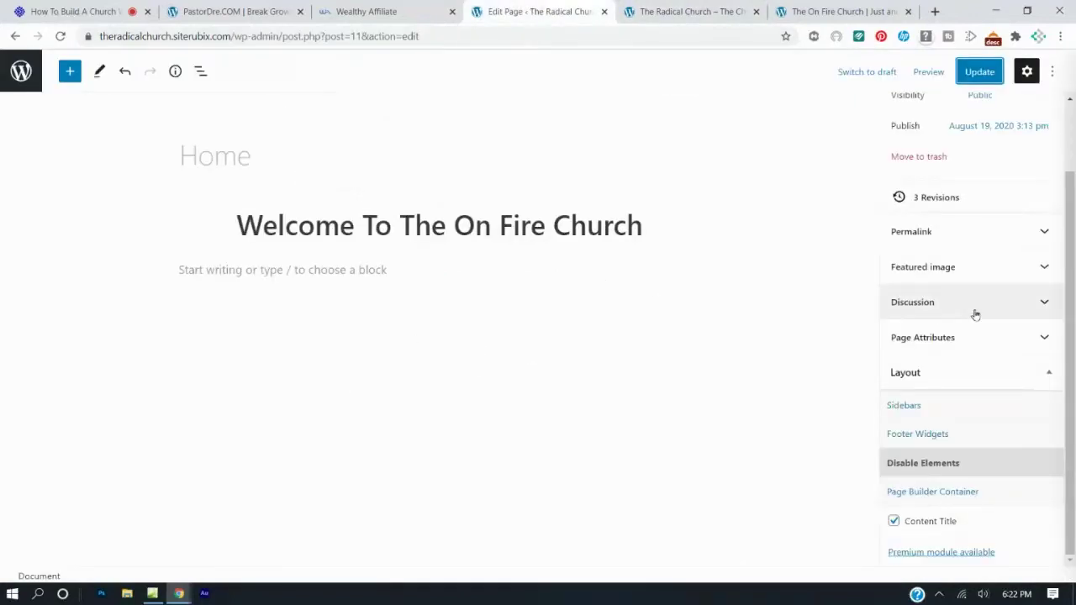
Set the Home page's Sidebars layout to Content (no sidebars) and update the page.
left_click(930, 412)
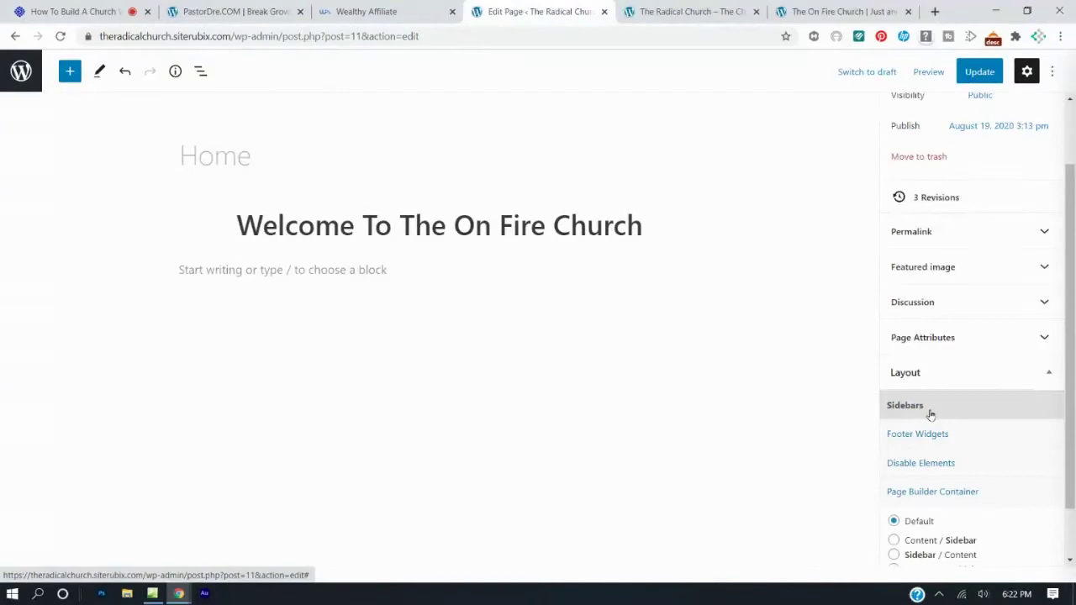
scroll(932, 412, "down", 2)
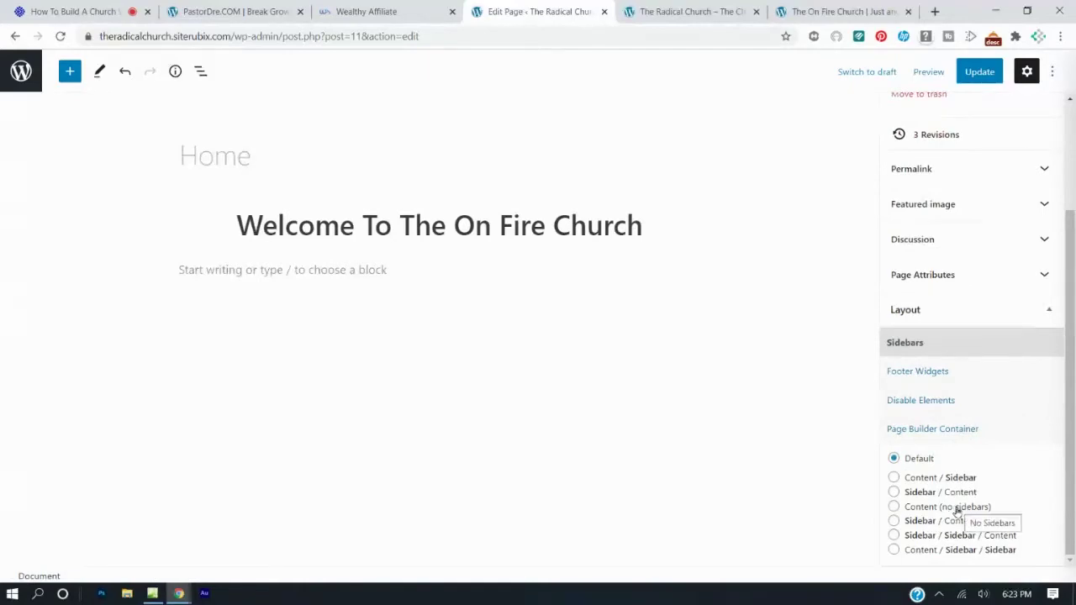
left_click(894, 507)
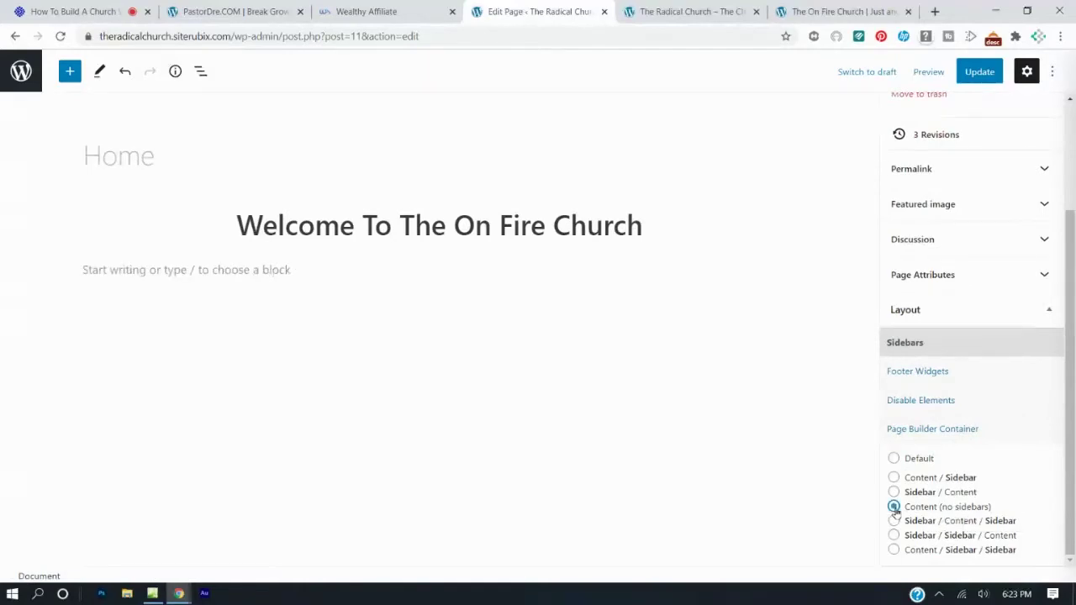
left_click(962, 76)
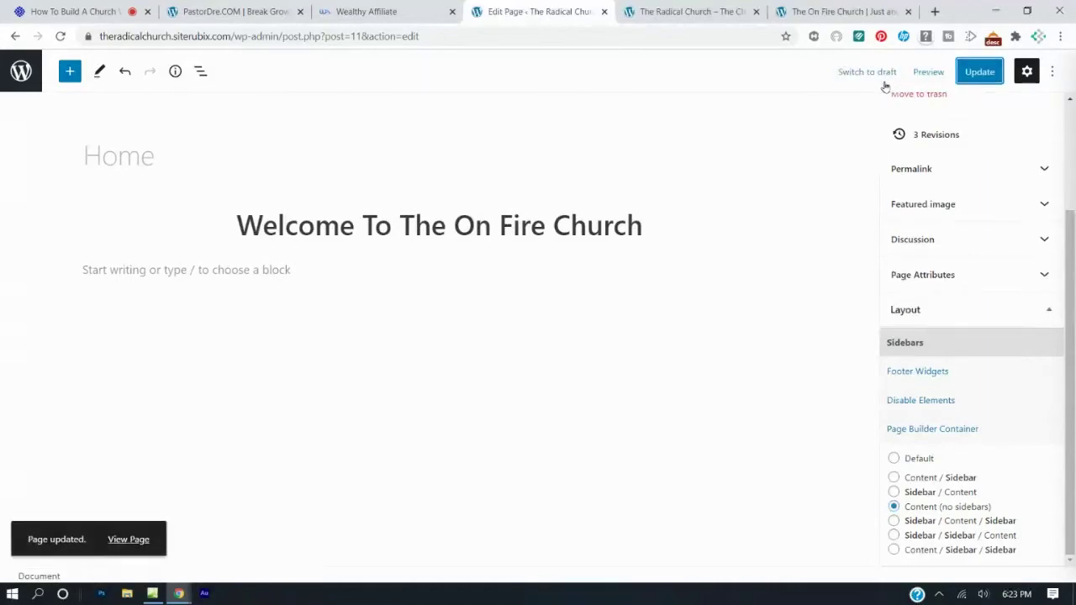
left_click(733, 6)
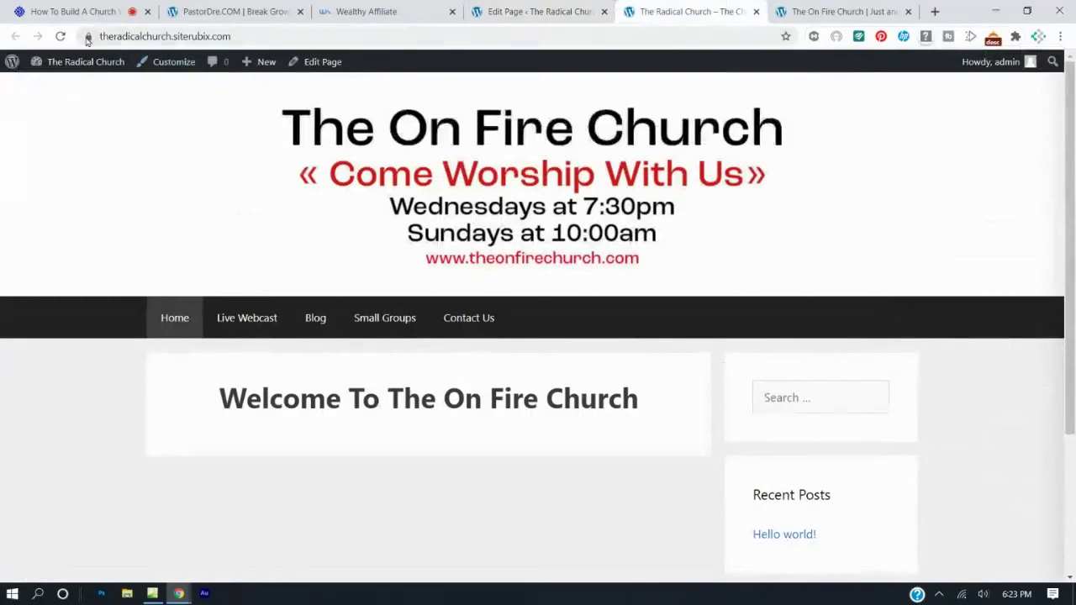
Check the full-width live page, then copy the two-line welcome paragraph from the reference site.
left_click(60, 36)
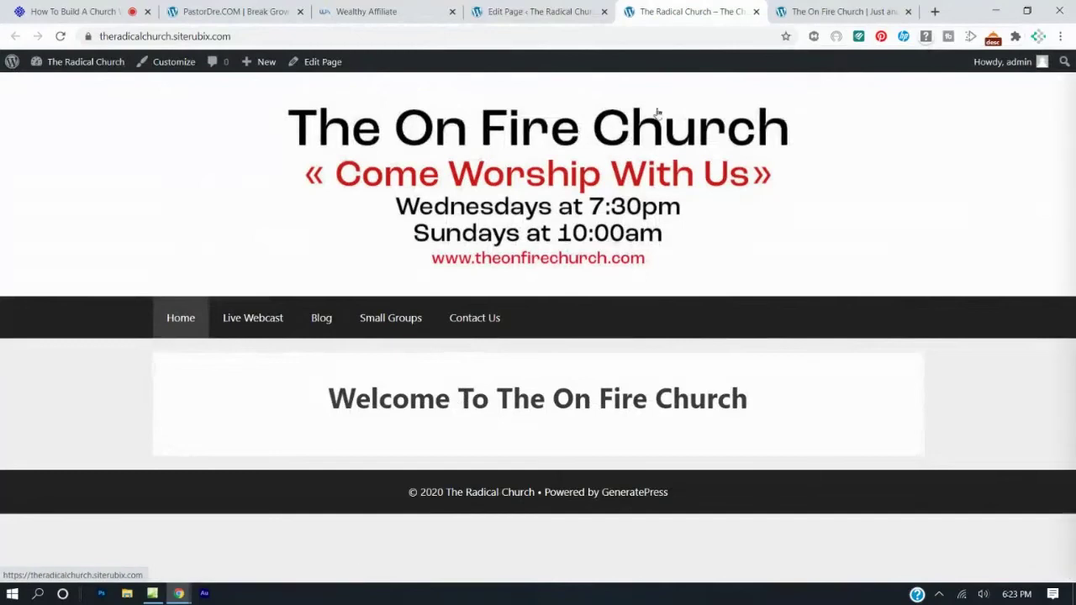
left_click(803, 13)
left_click_drag(308, 423, 711, 454)
key("ctrl+c")
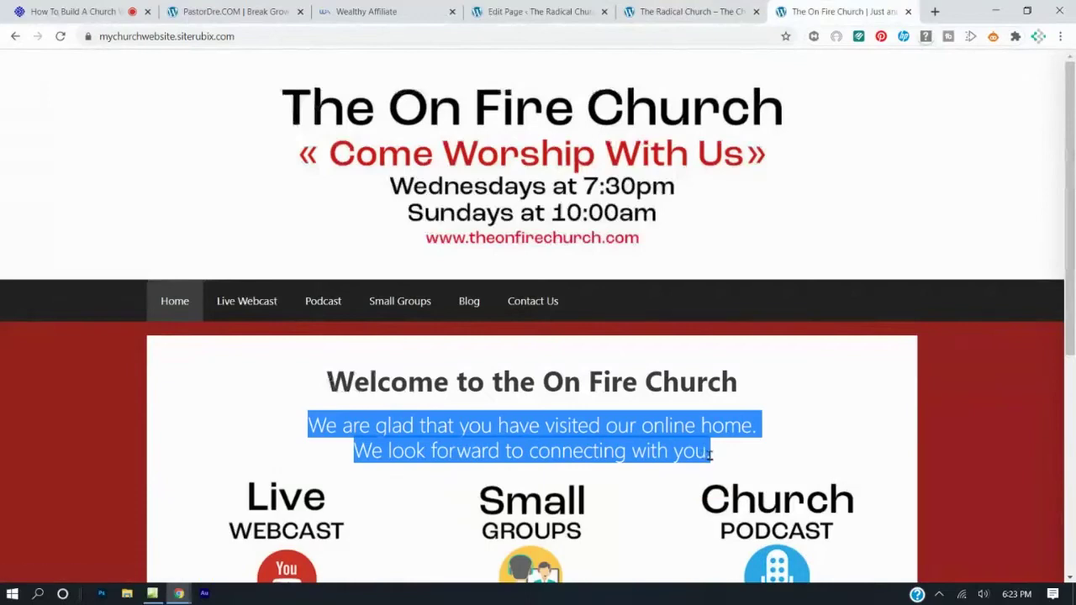
left_click(504, 13)
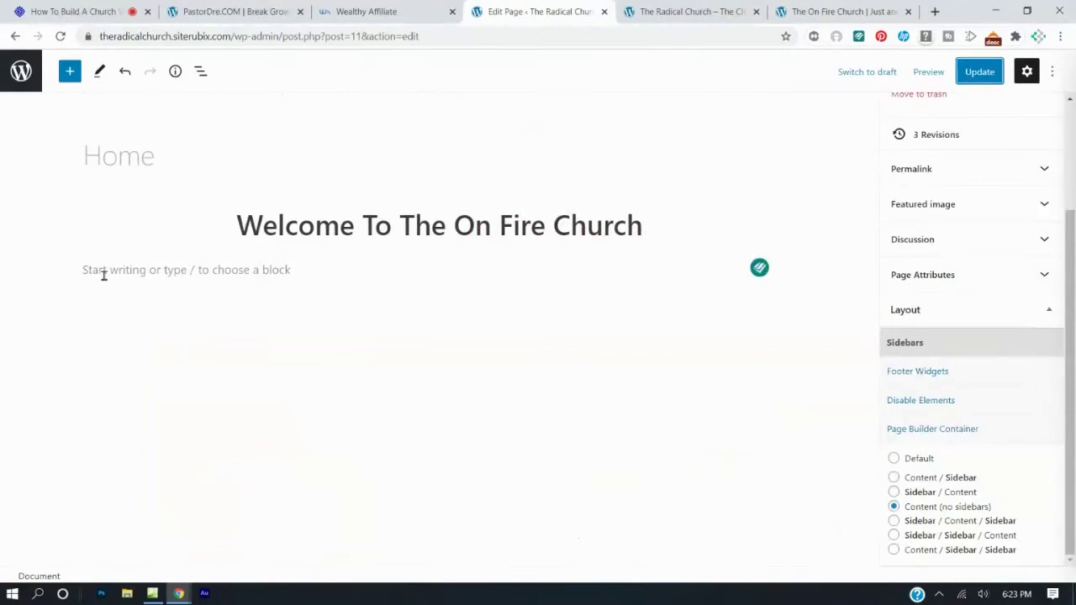
Paste the two-line welcome paragraph into the empty block under the heading and center it.
left_click(182, 275)
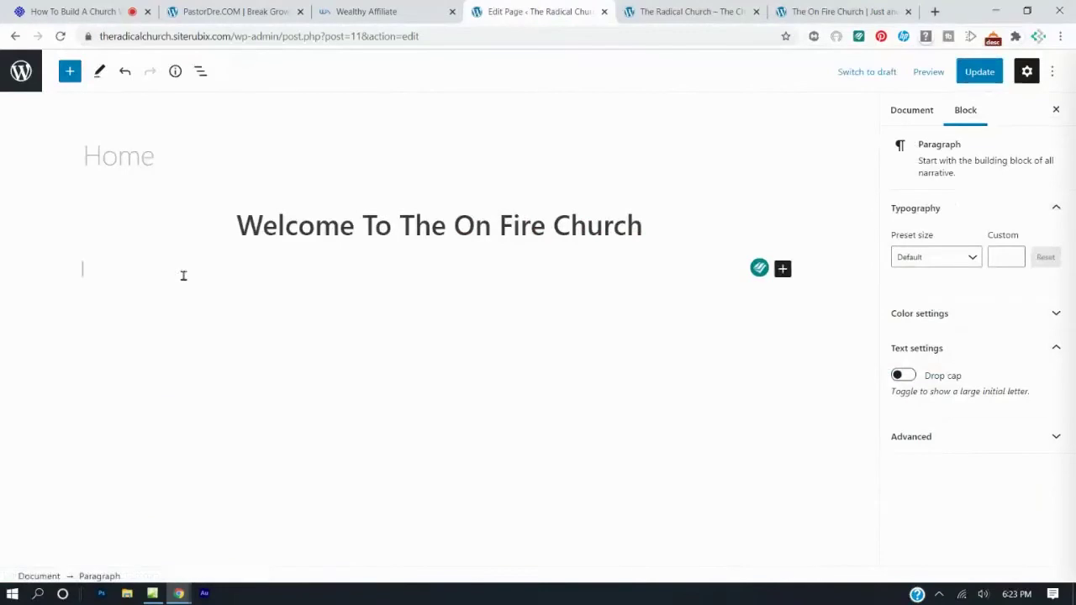
key("ctrl+v")
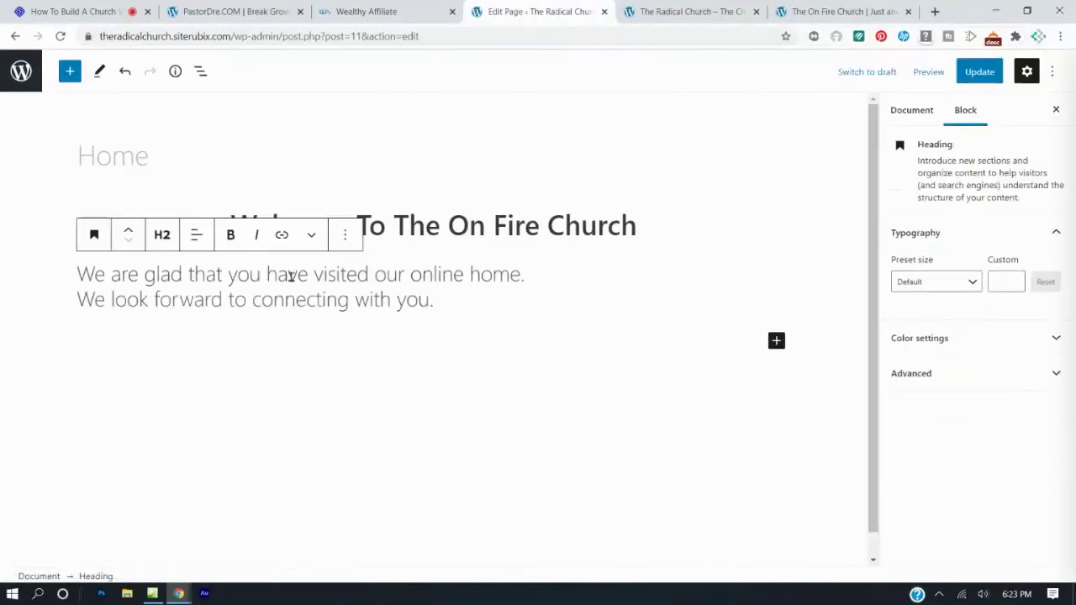
left_click_drag(440, 303, 59, 286)
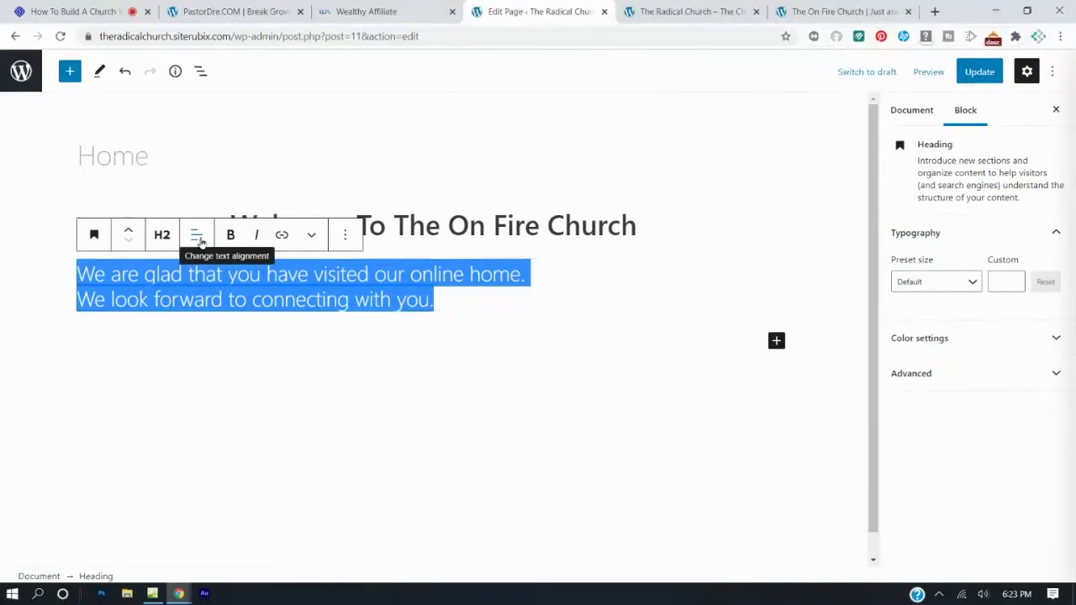
left_click(197, 239)
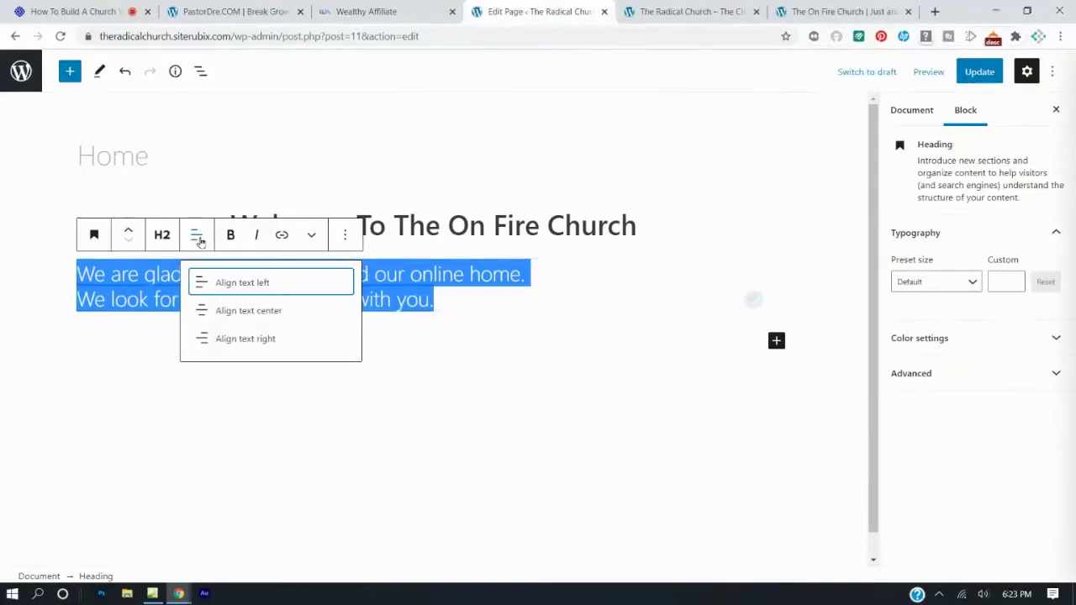
left_click(207, 319)
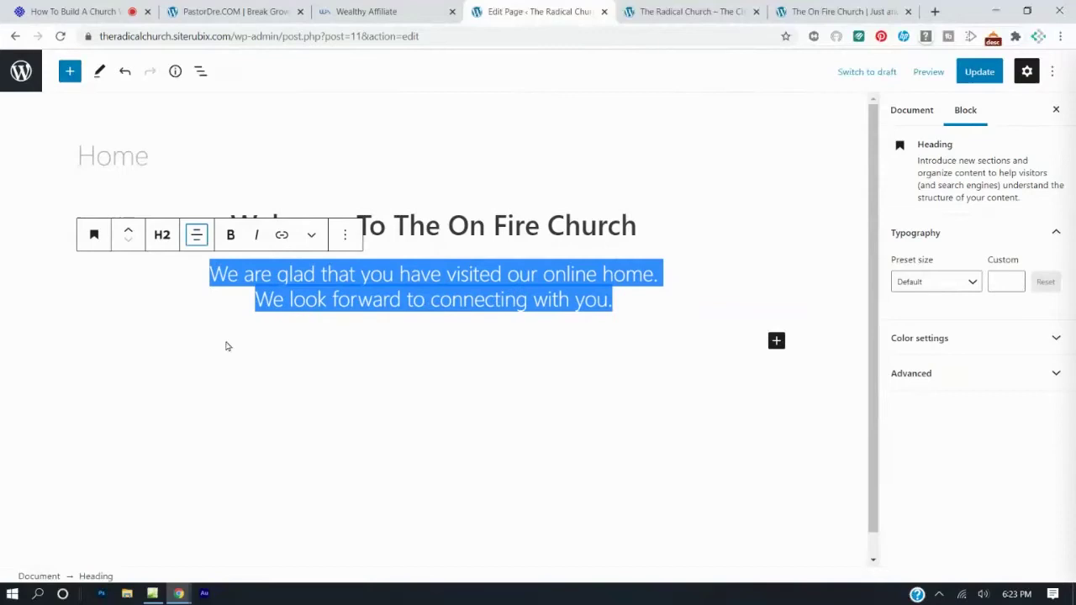
left_click(226, 343)
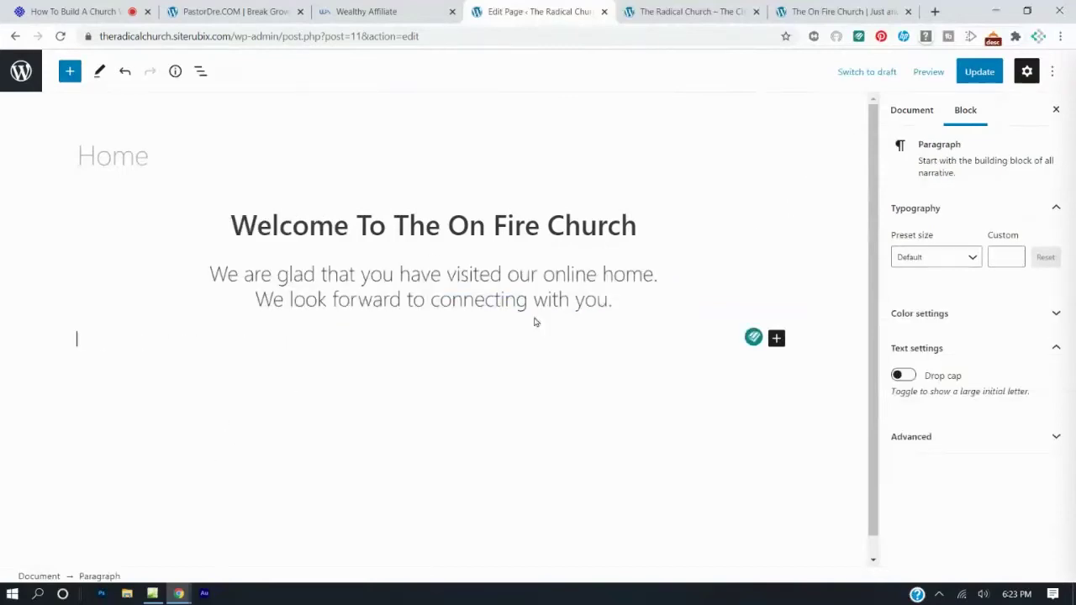
Update the page and reload the live site to show the new paragraph.
left_click(975, 72)
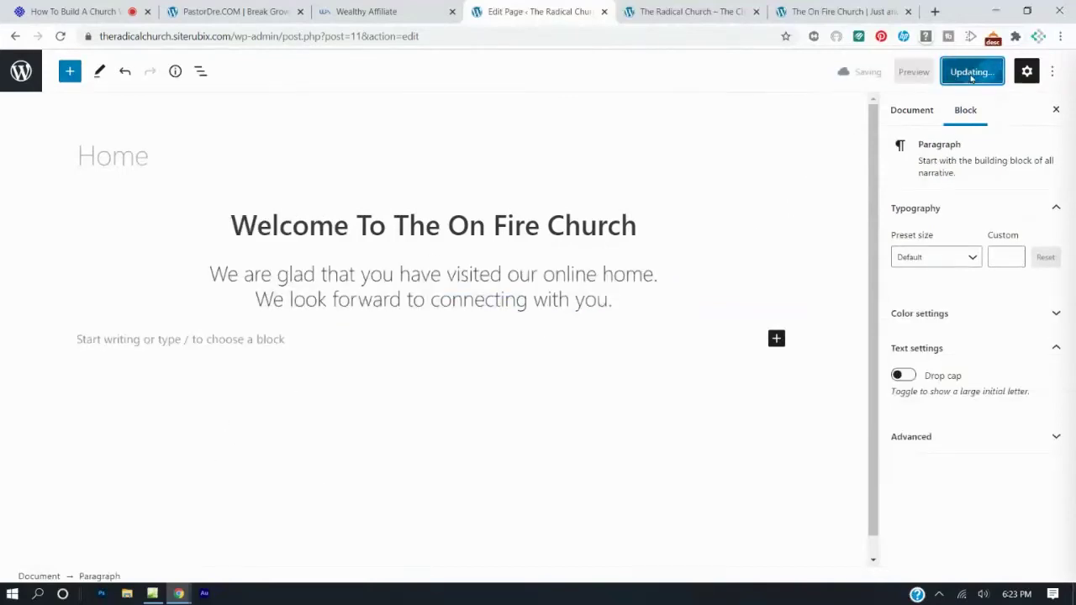
left_click(741, 13)
left_click(60, 36)
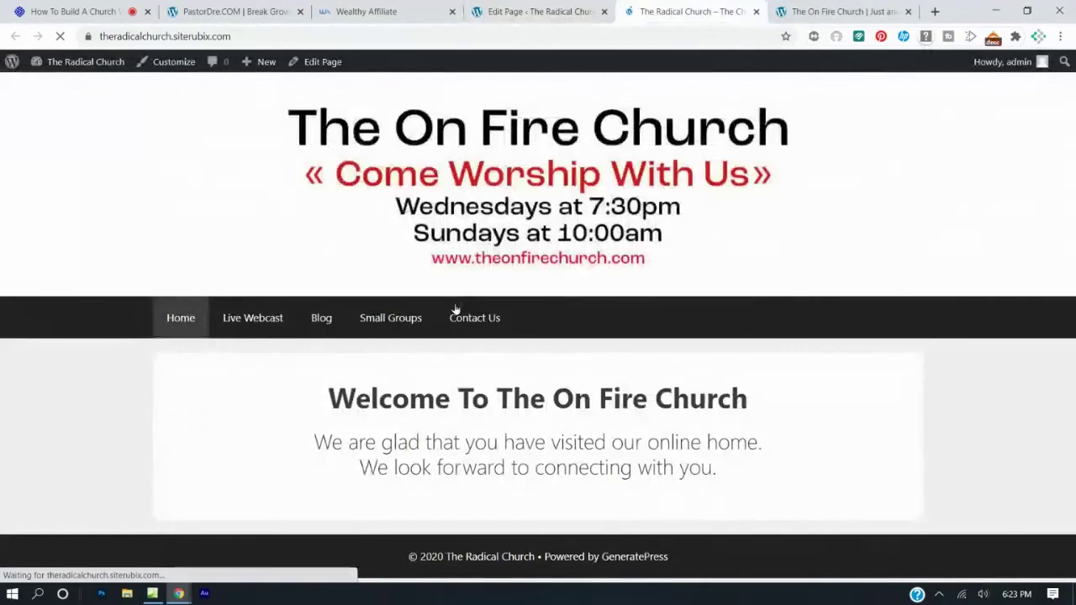
Compare the live Home page with the reference site, scrolling down to its welcome section and icons.
left_click(841, 11)
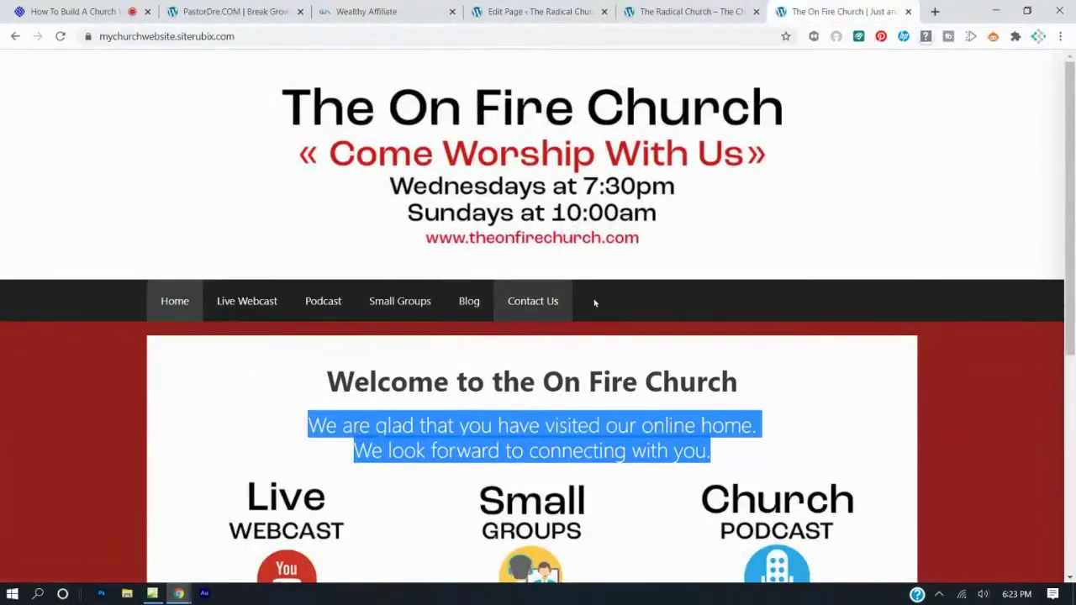
left_click(675, 392)
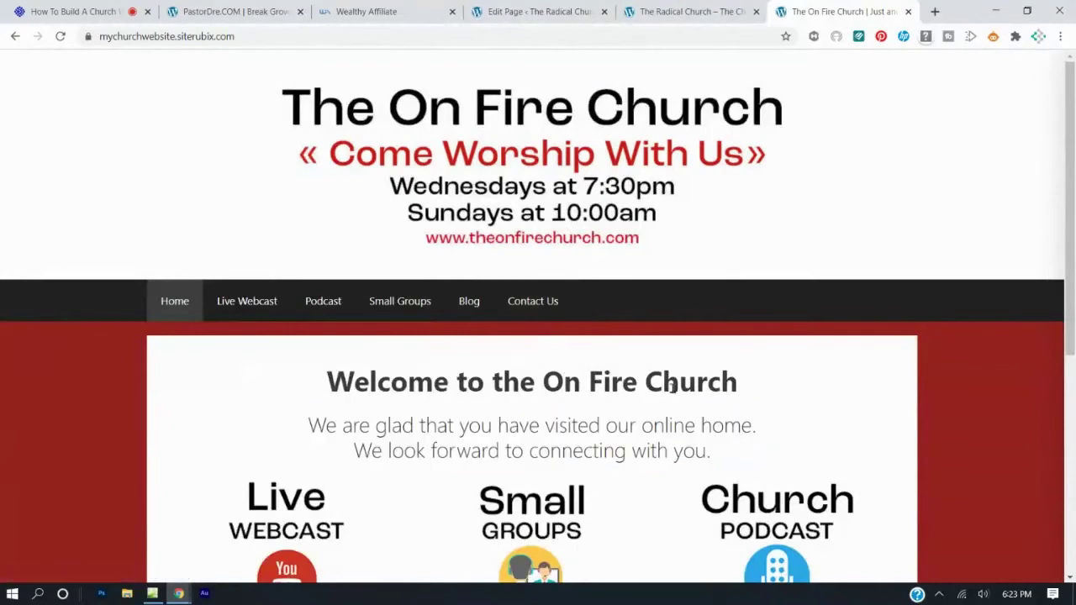
left_click(677, 10)
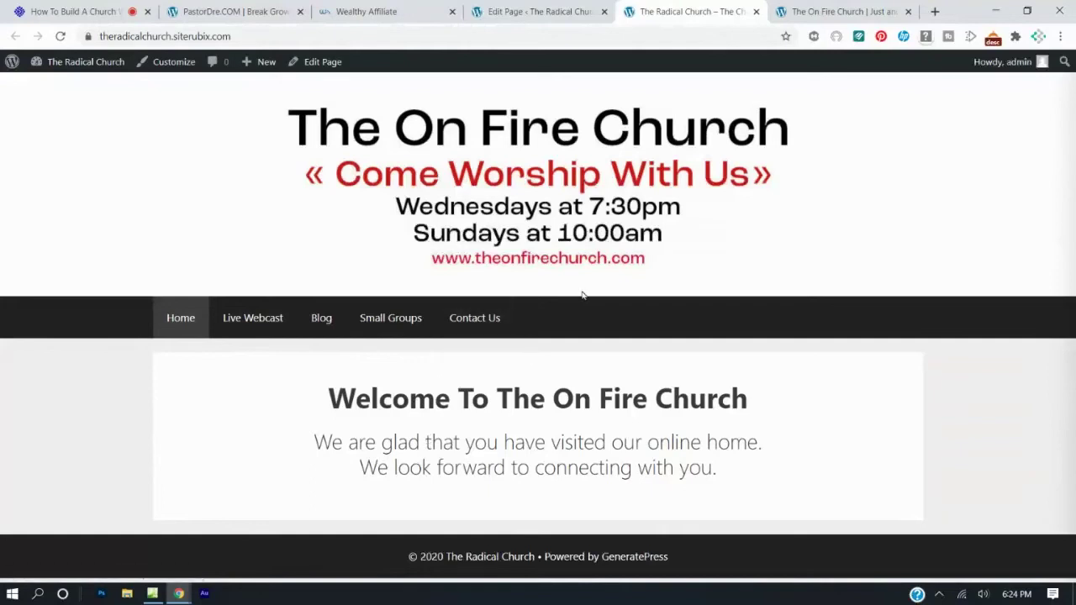
left_click(832, 11)
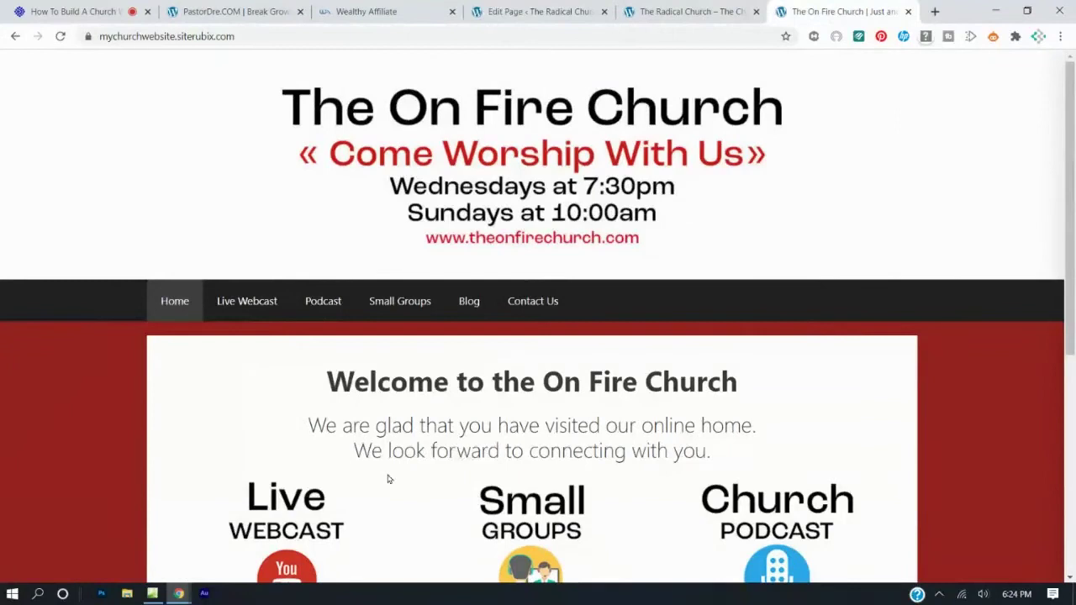
scroll(445, 452, "down", 2)
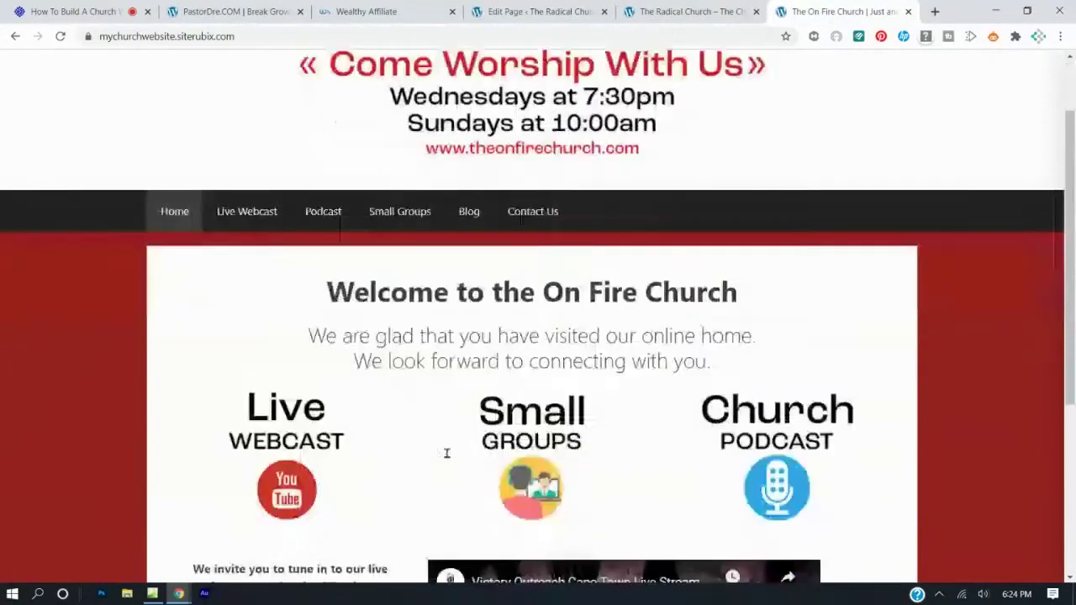
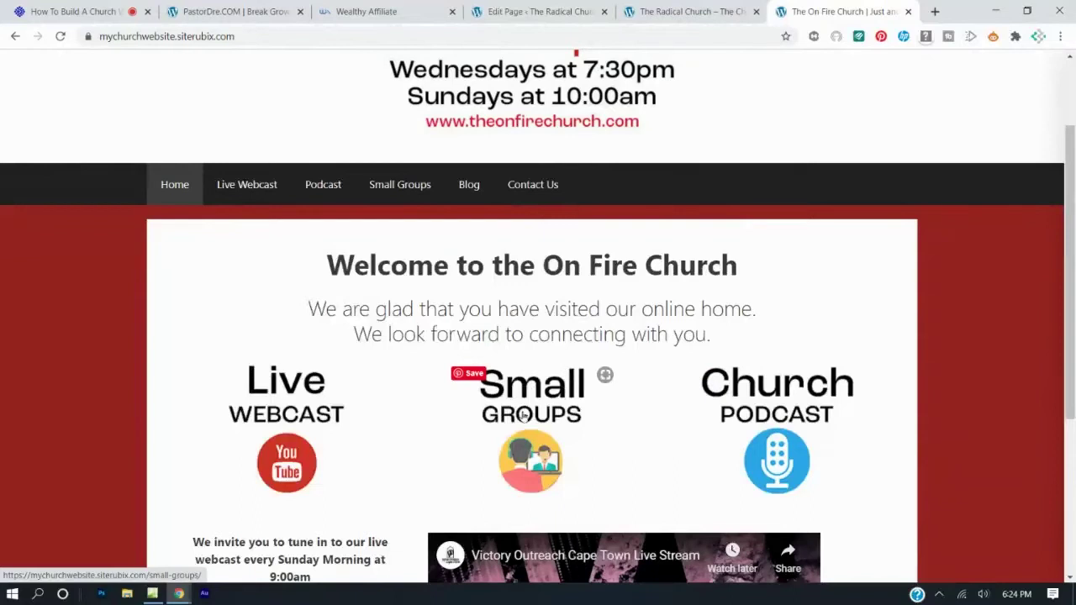
Insert a Columns block with the 33/33/33 layout below the welcome text on the Home page.
left_click(542, 11)
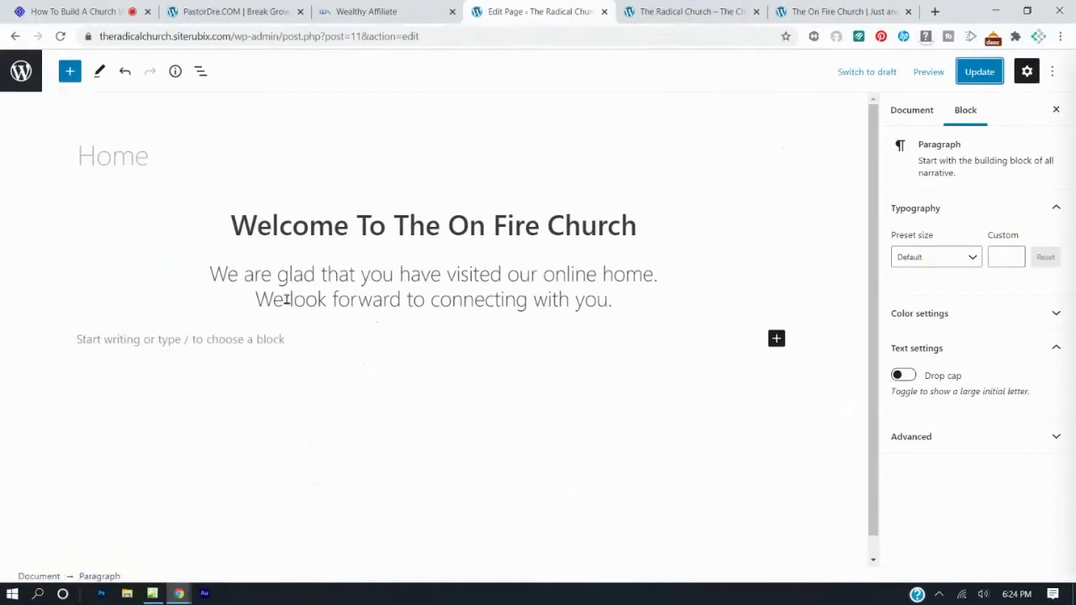
left_click(69, 71)
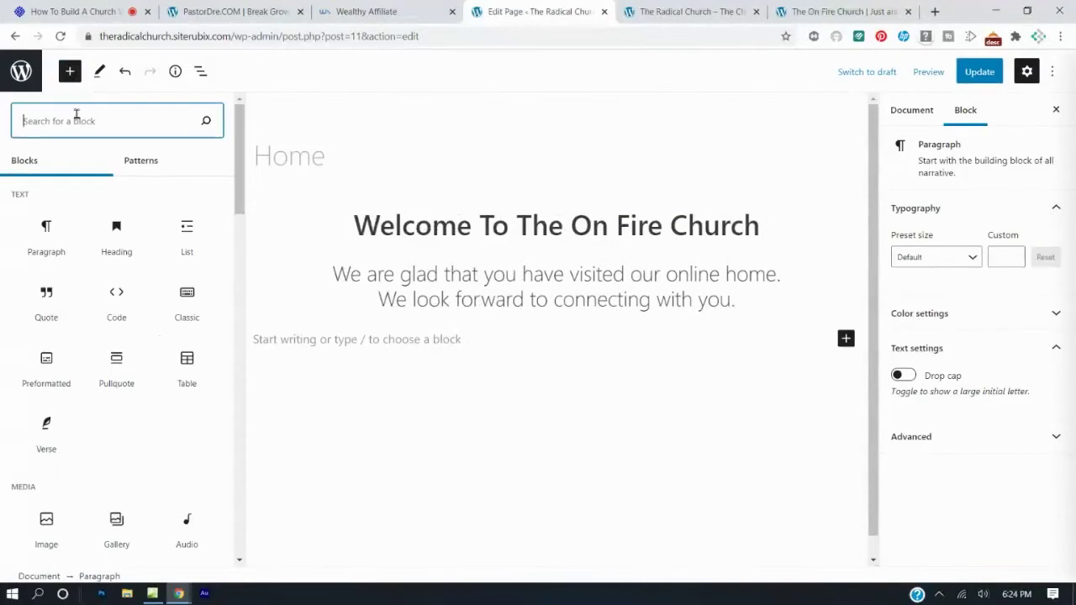
type("columns")
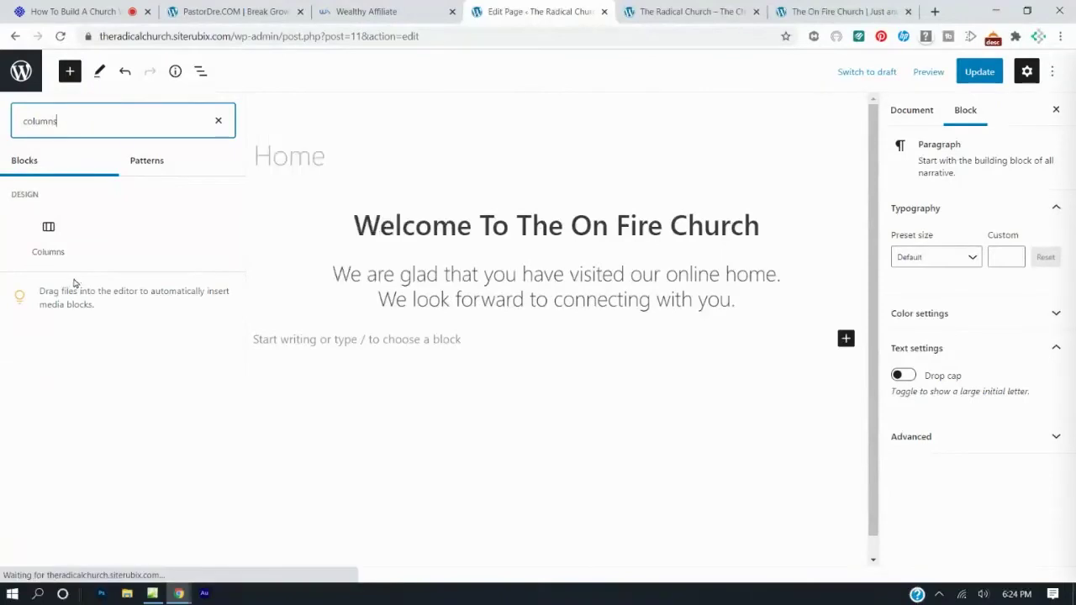
mouse_move(48, 241)
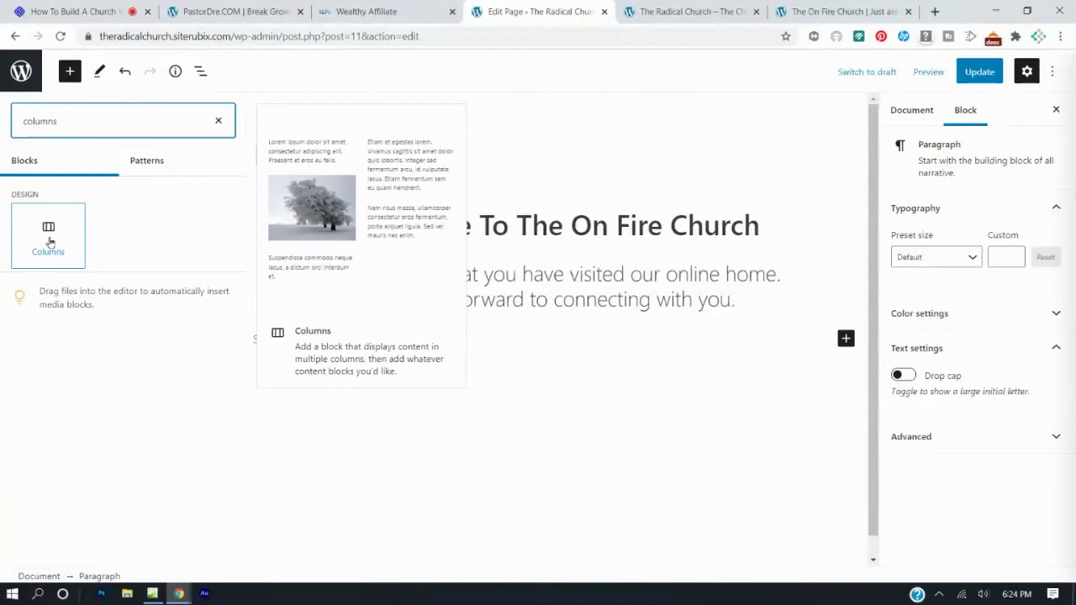
left_click(48, 225)
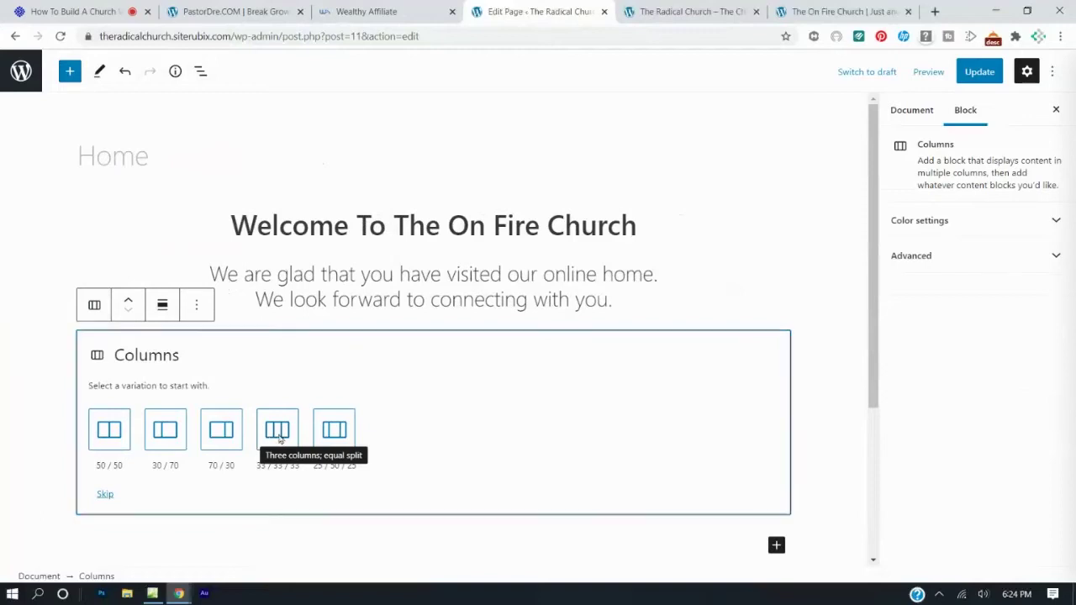
left_click(278, 431)
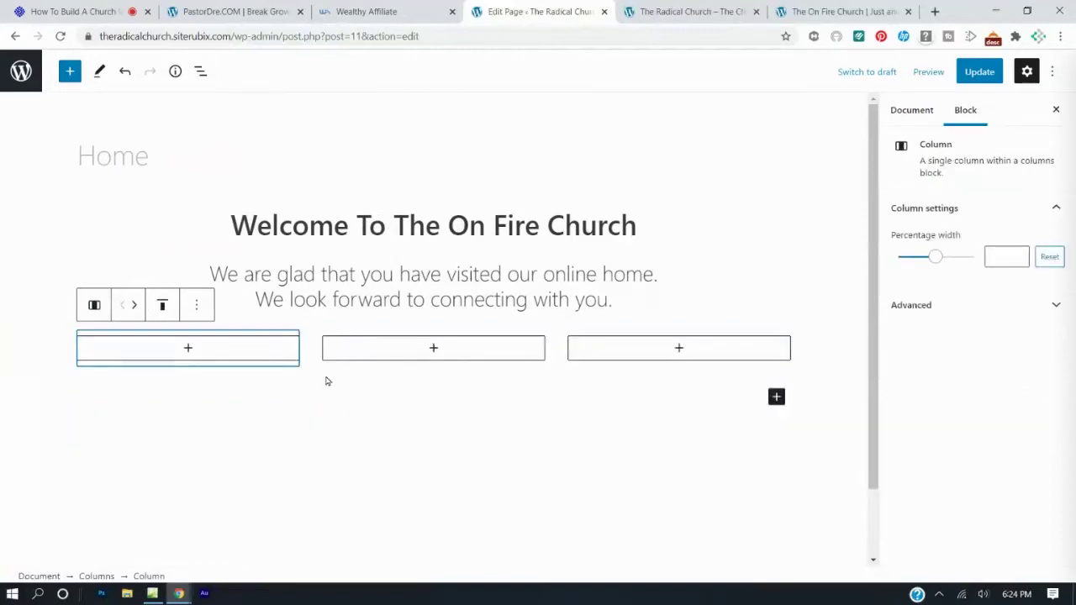
Insert an Image block into the first, second and third columns.
left_click(188, 351)
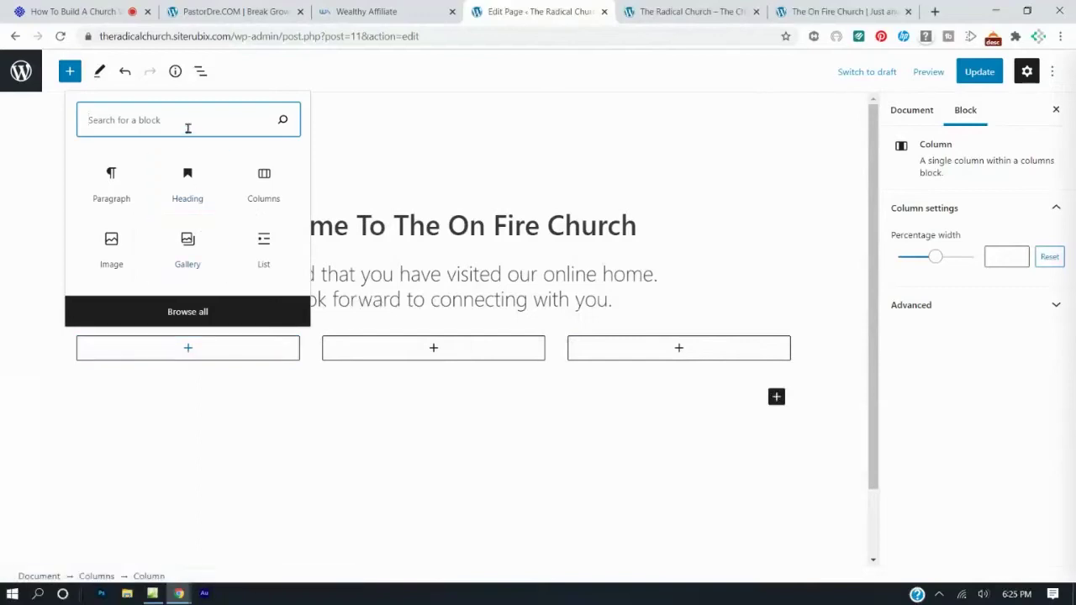
type("im")
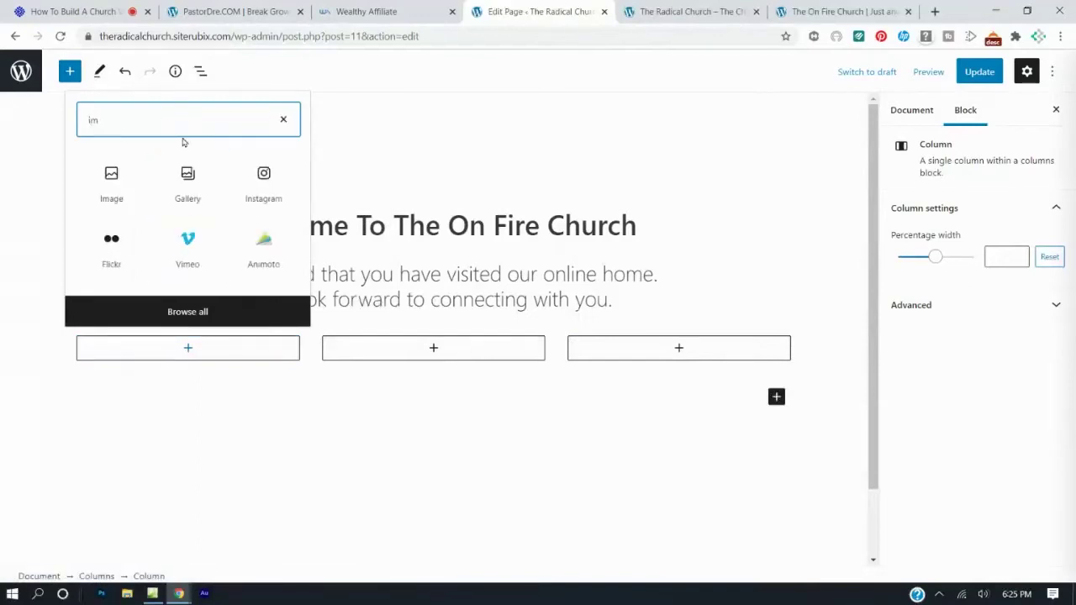
type("ge")
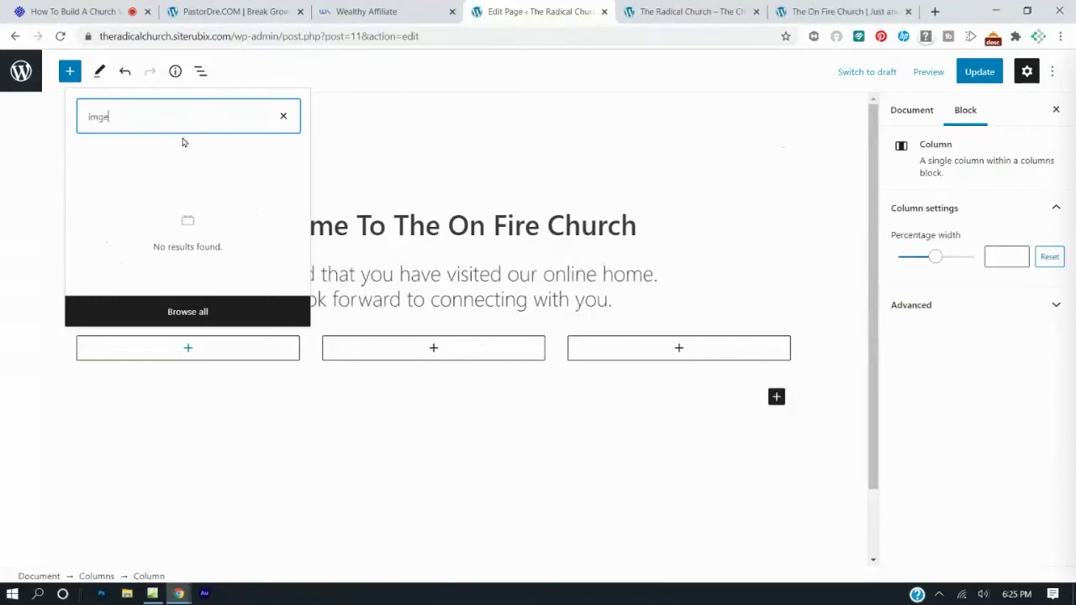
key("BackSpace")
key("BackSpace")
type("a")
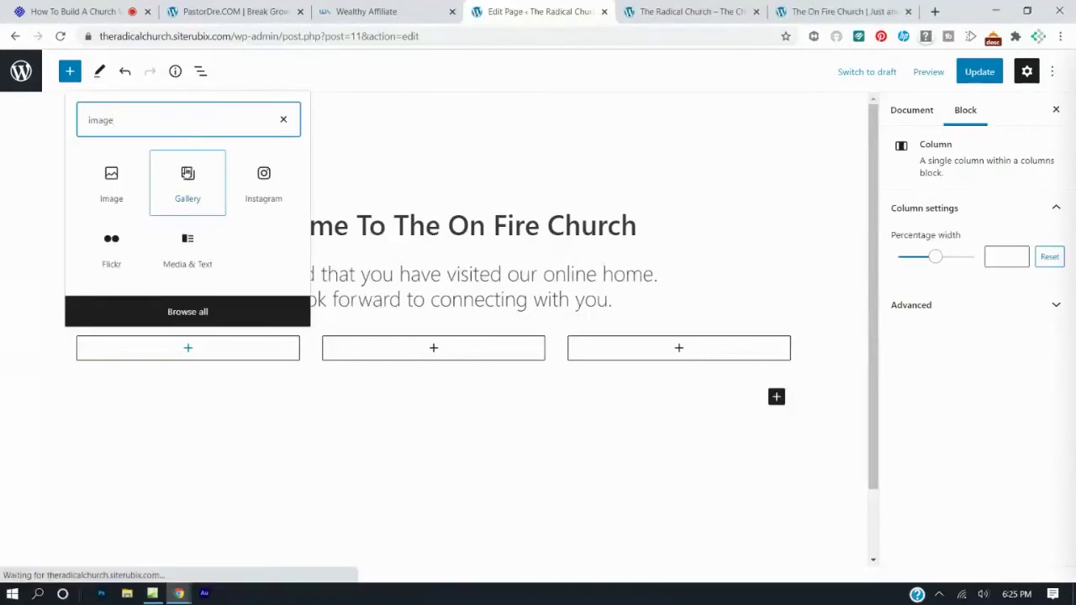
left_click(115, 178)
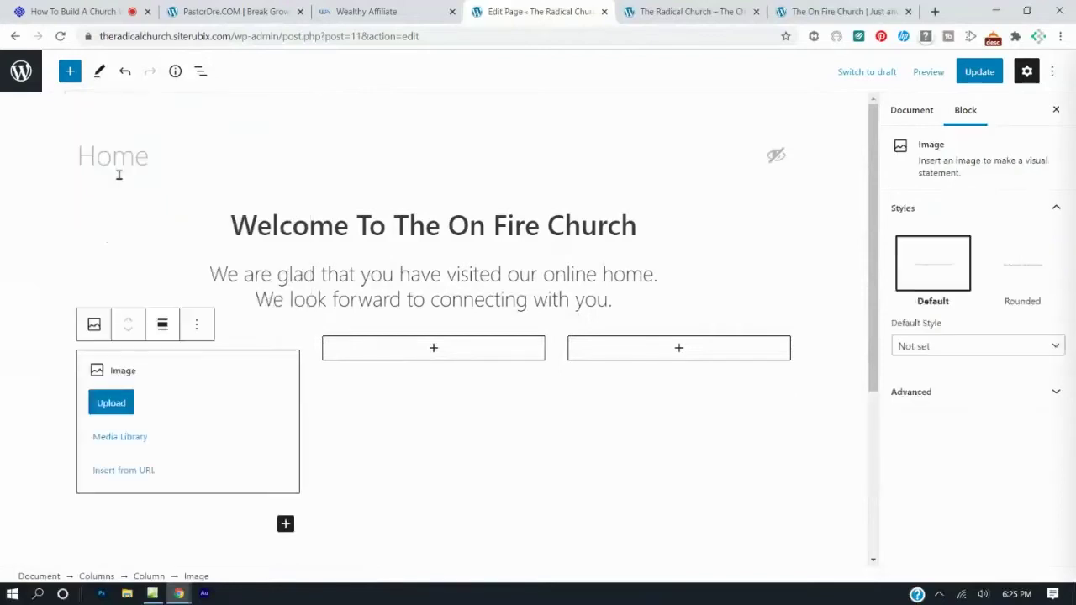
left_click(435, 350)
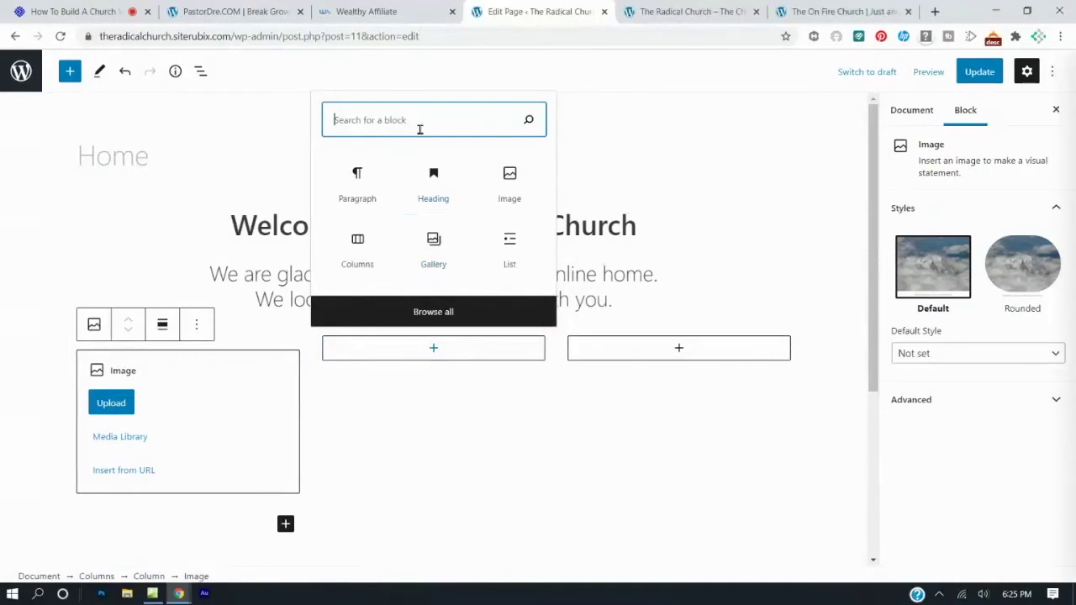
type("image")
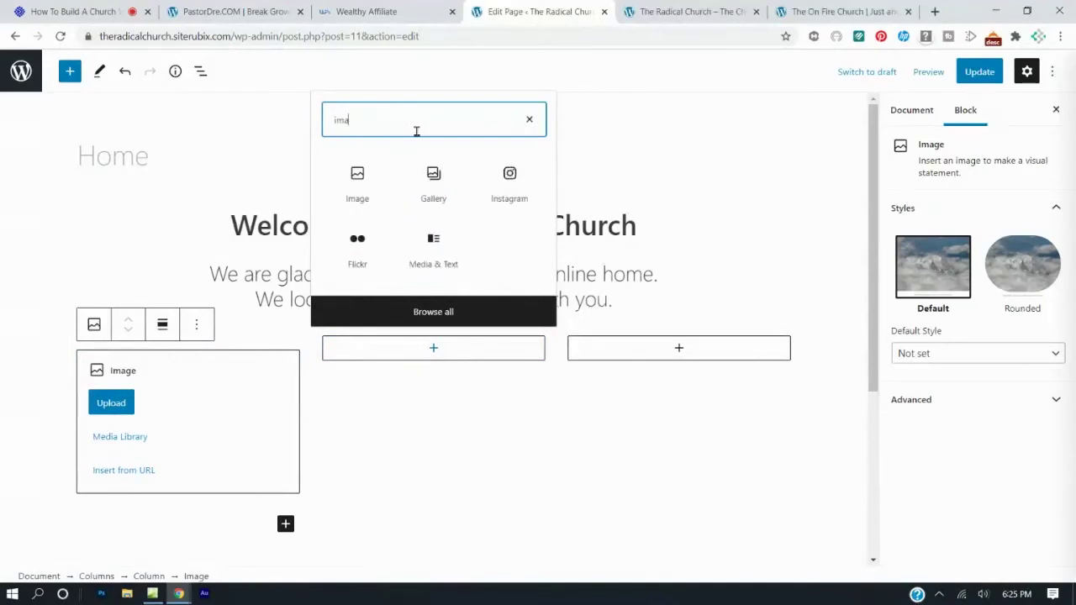
left_click(370, 183)
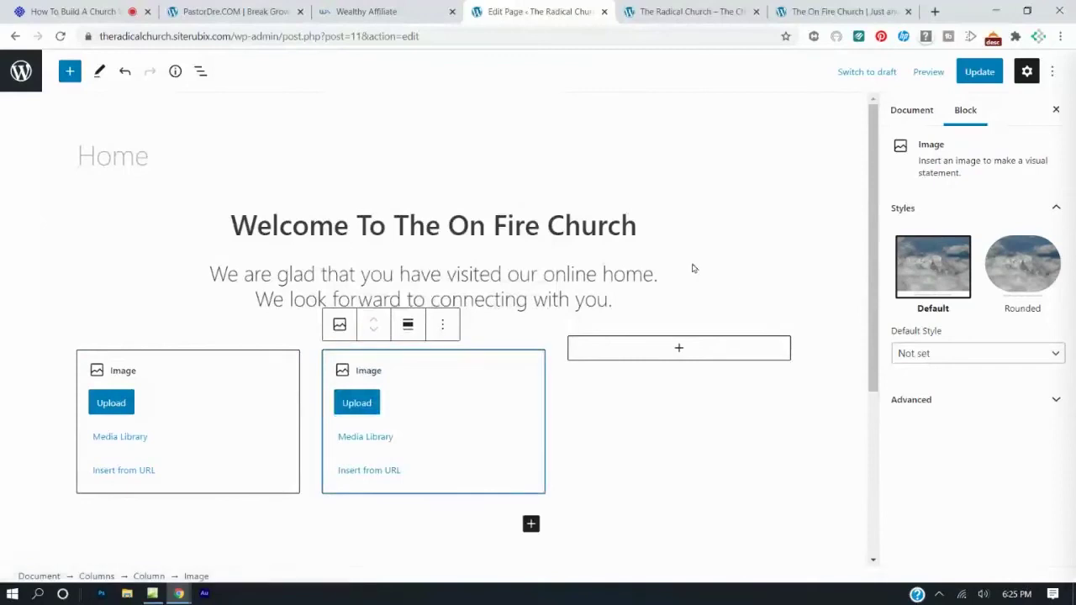
left_click(679, 350)
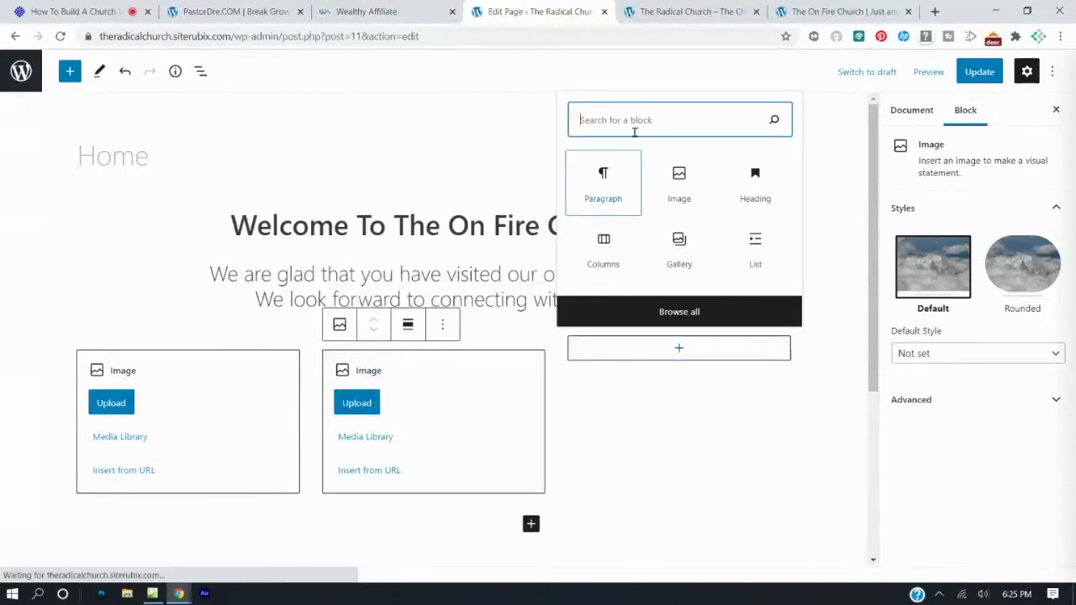
type("image")
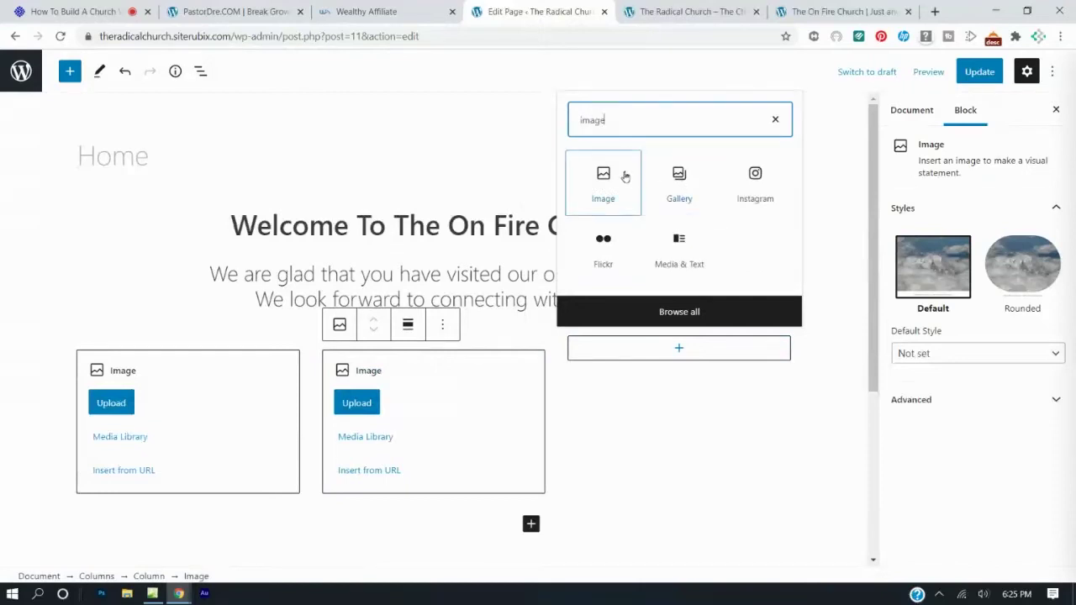
left_click(608, 175)
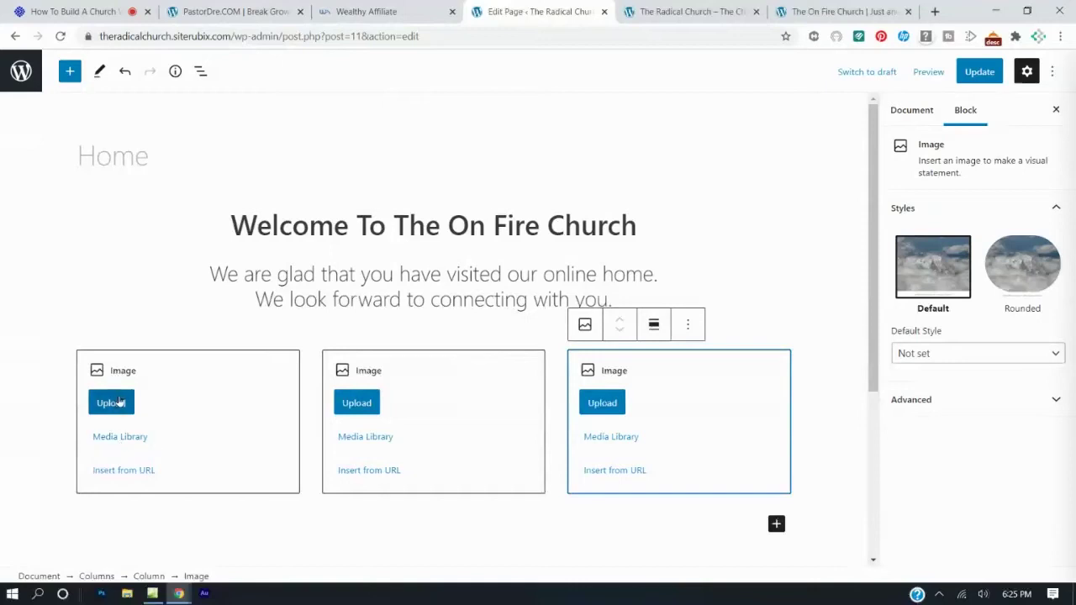
Upload live-webcast, chuch-podcast and small-groups pictures into the three image blocks, in order.
left_click(123, 404)
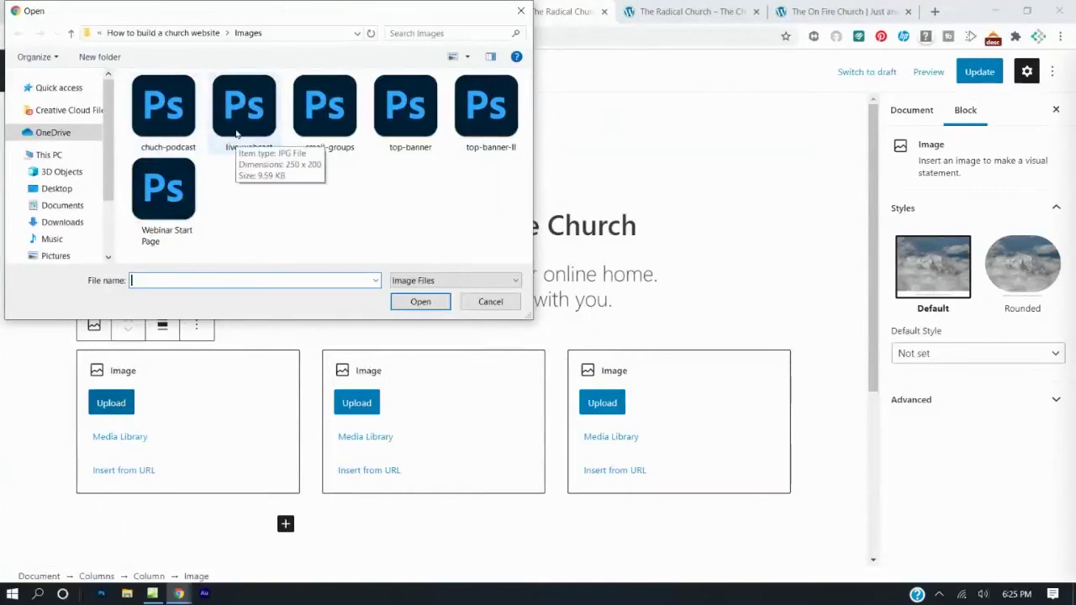
double_click(236, 134)
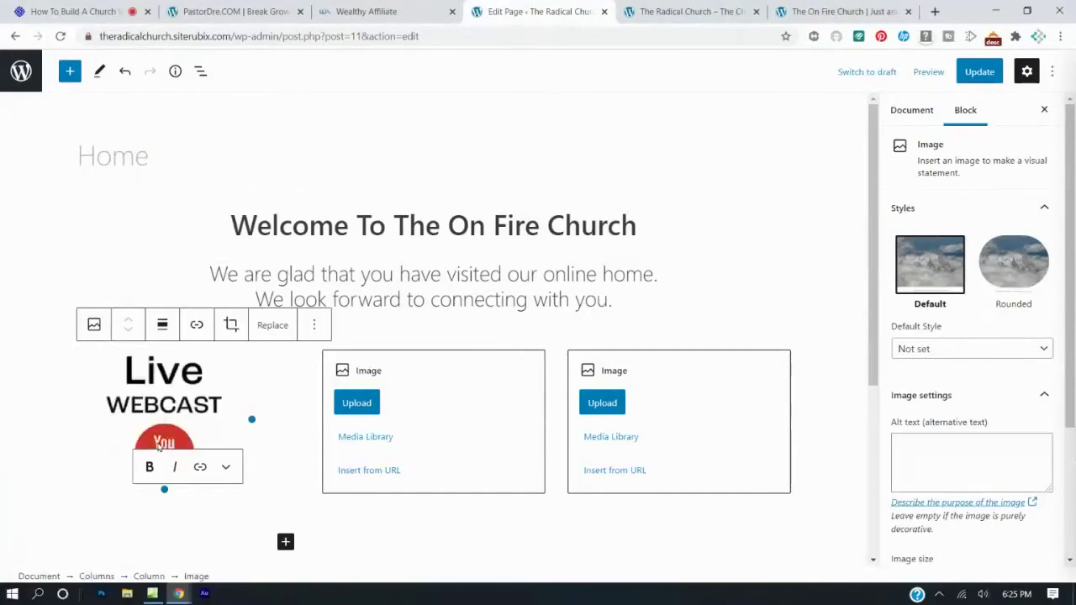
left_click(357, 403)
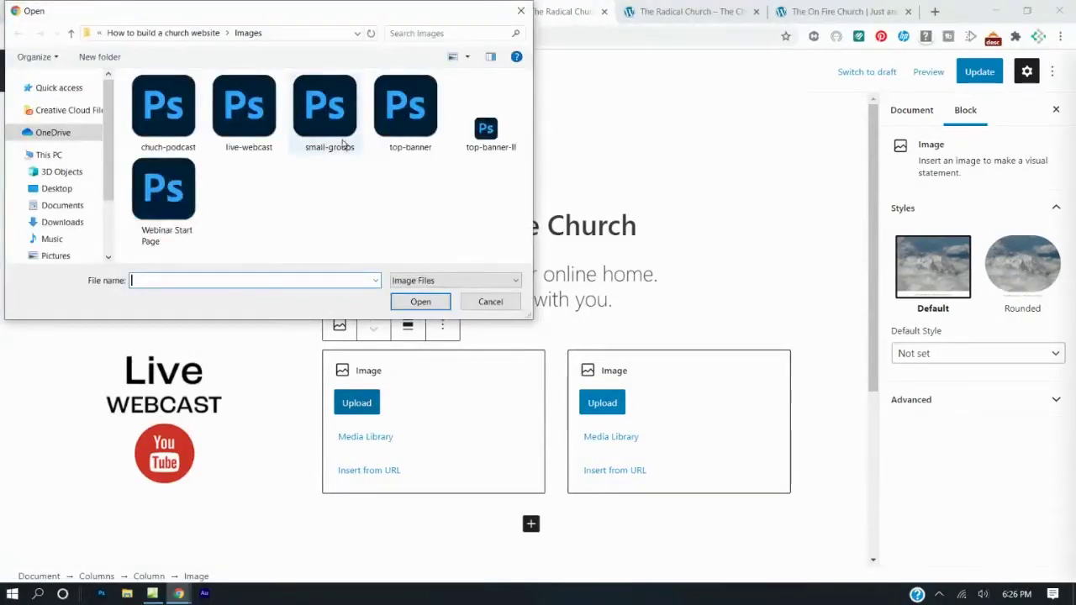
double_click(165, 107)
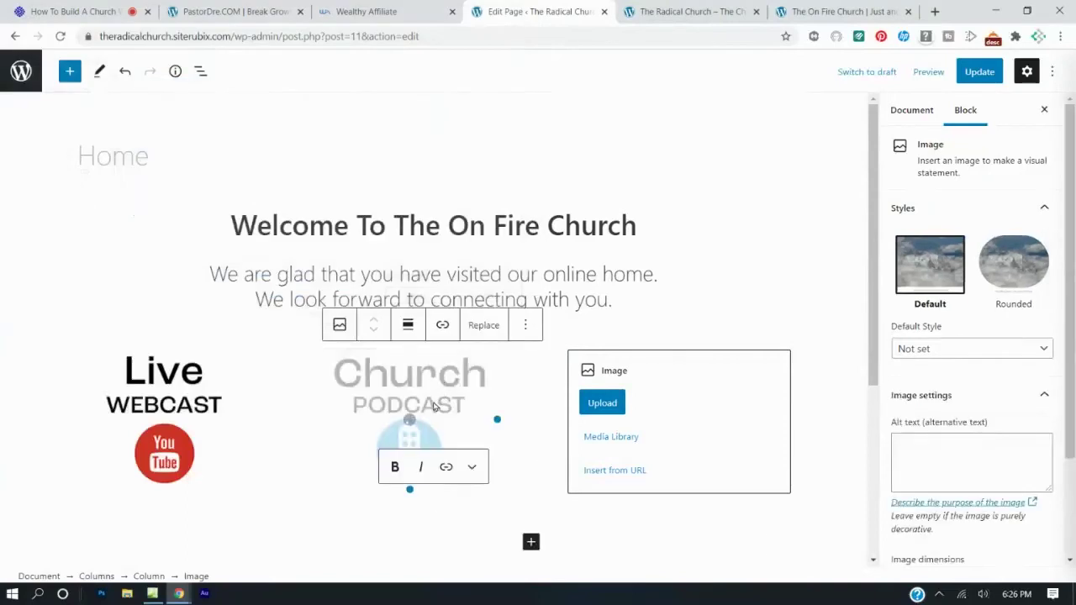
left_click(611, 404)
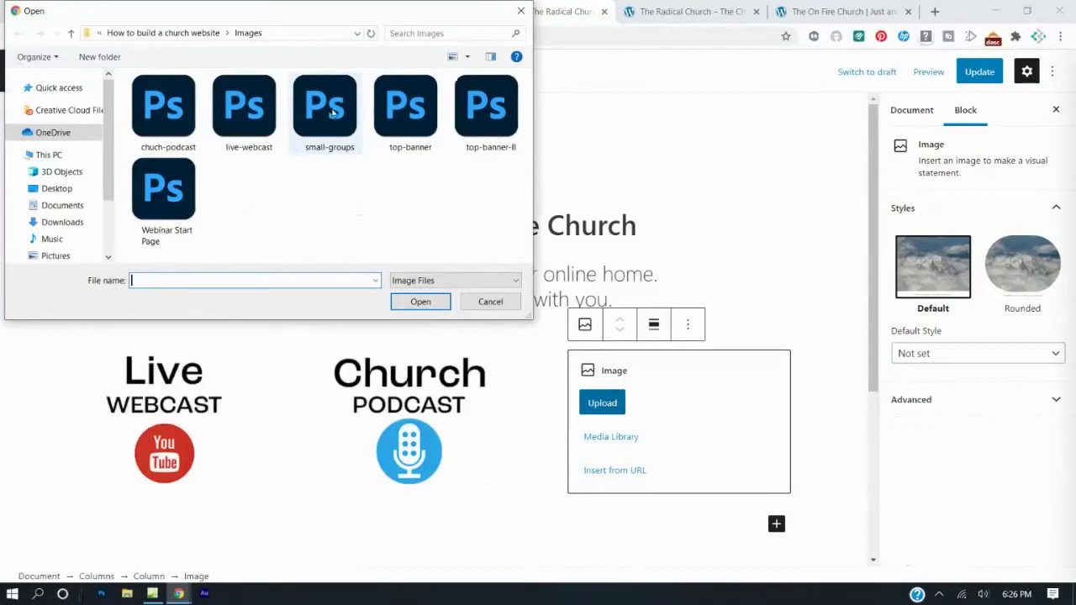
double_click(344, 118)
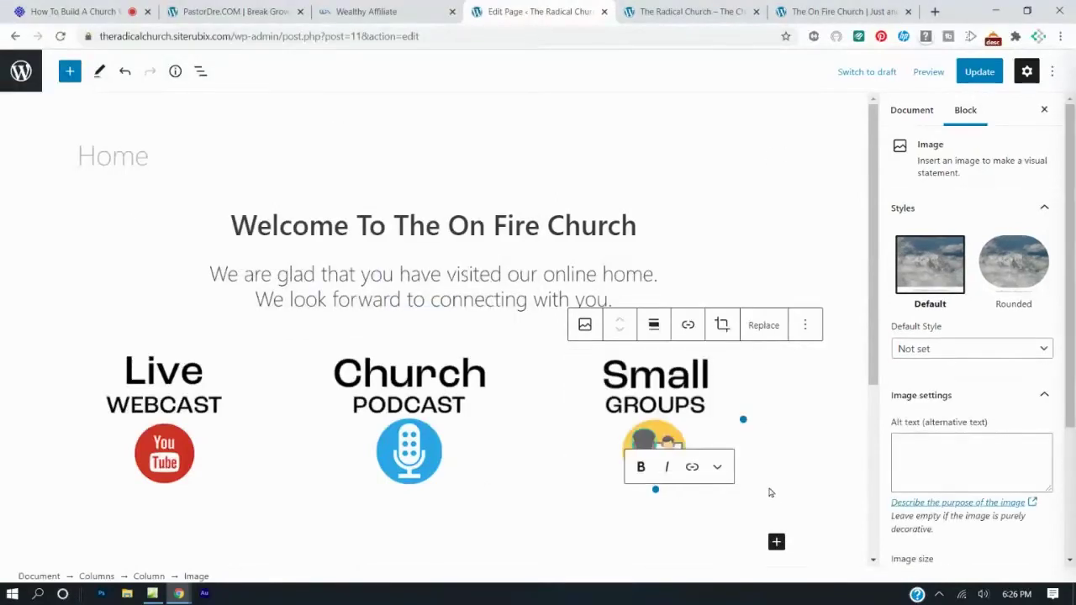
left_click(185, 418)
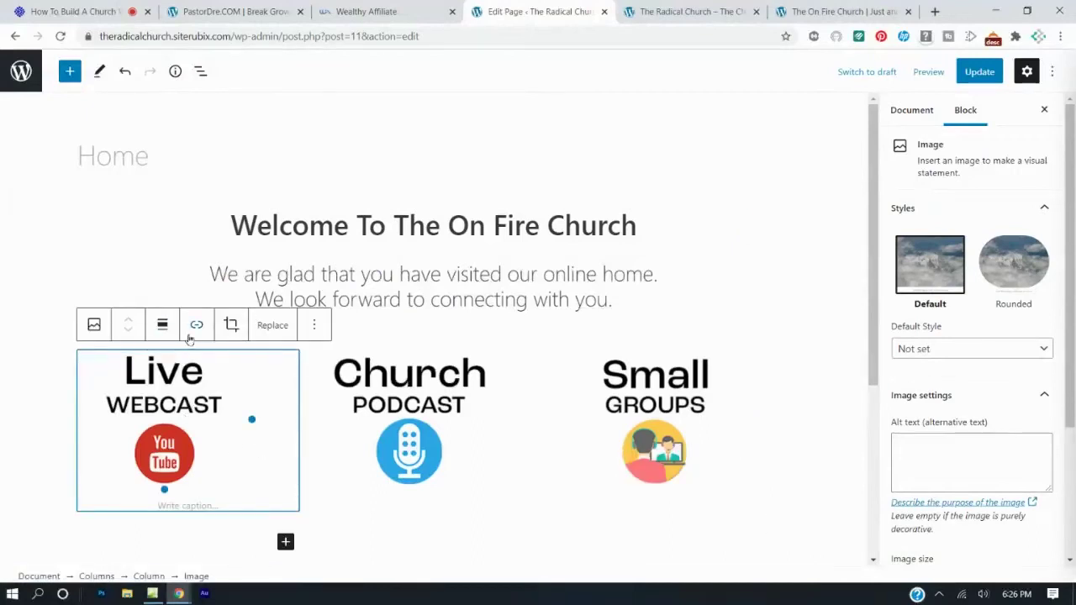
Copy the Live Webcast image's media URL and post it in the webinar chat.
left_click(262, 333)
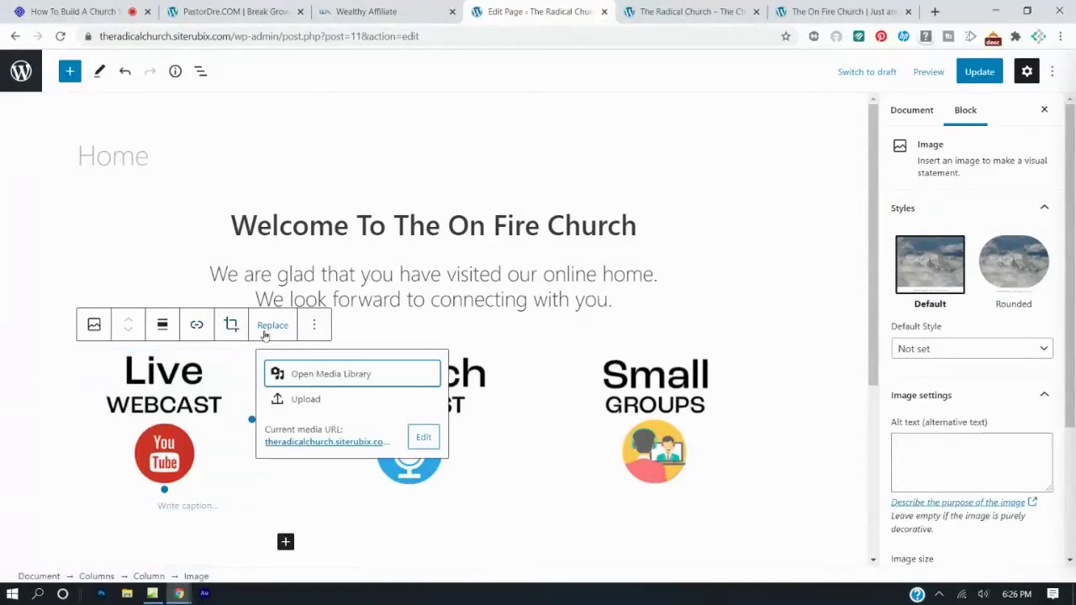
right_click(304, 448)
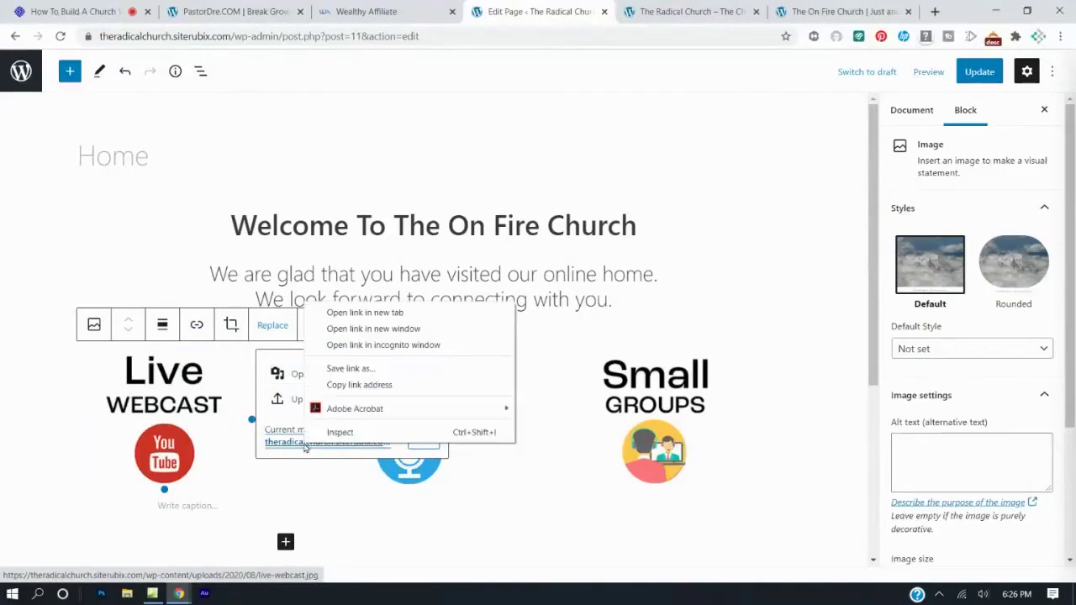
left_click(349, 385)
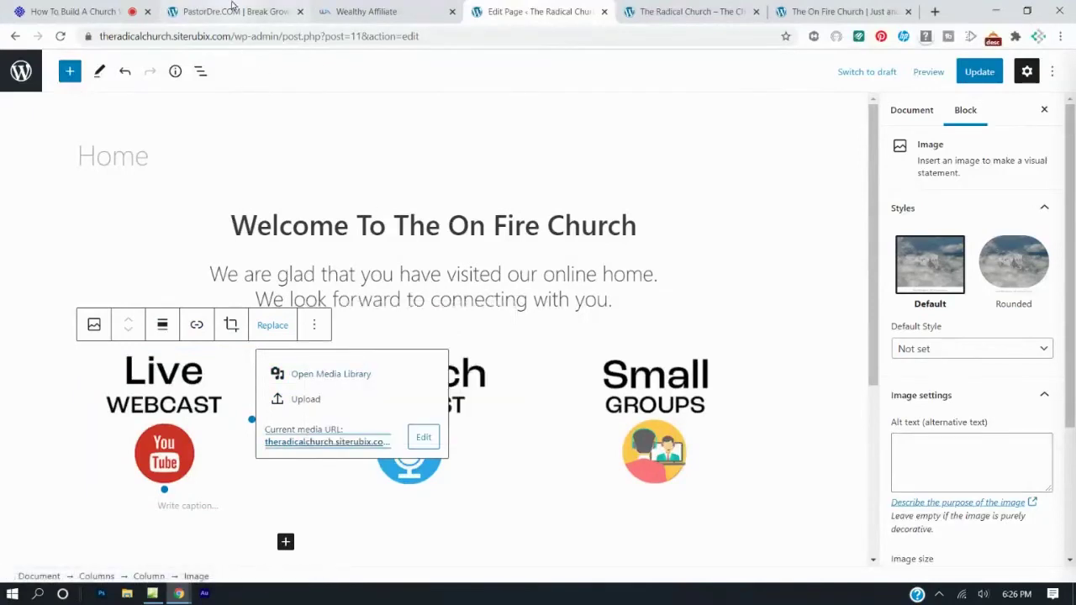
left_click(111, 6)
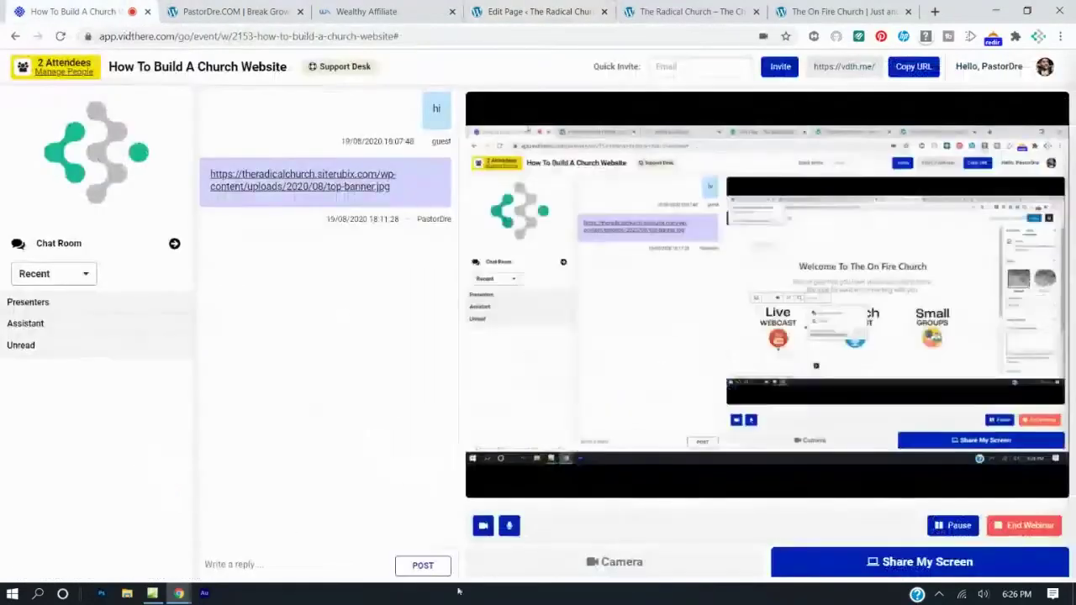
left_click(326, 564)
key("ctrl+v")
key("Return")
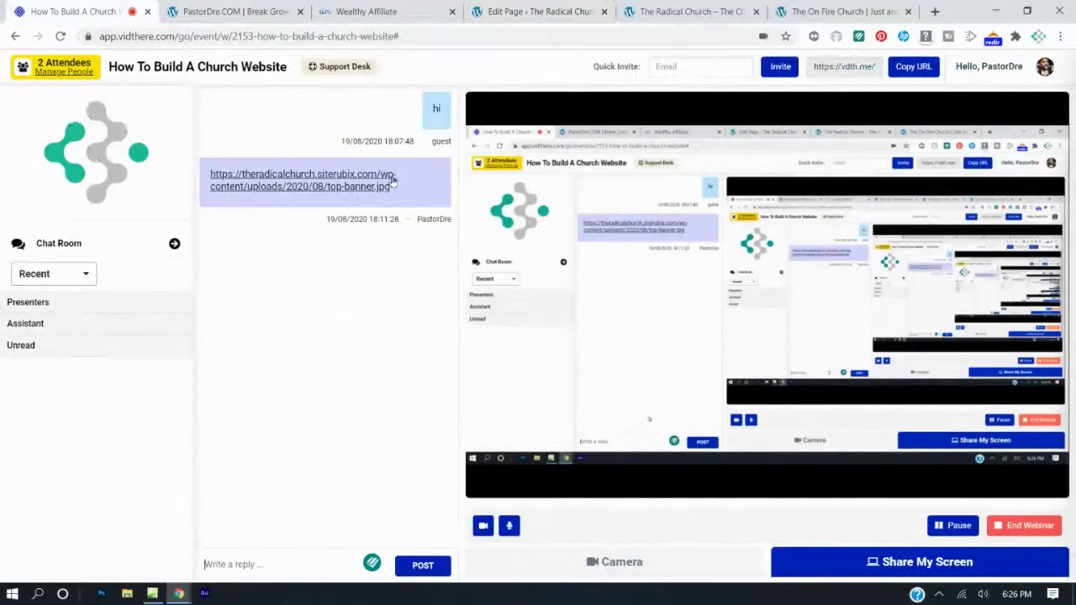
Copy the Church Podcast image's media URL and post it in the webinar chat.
left_click(555, 17)
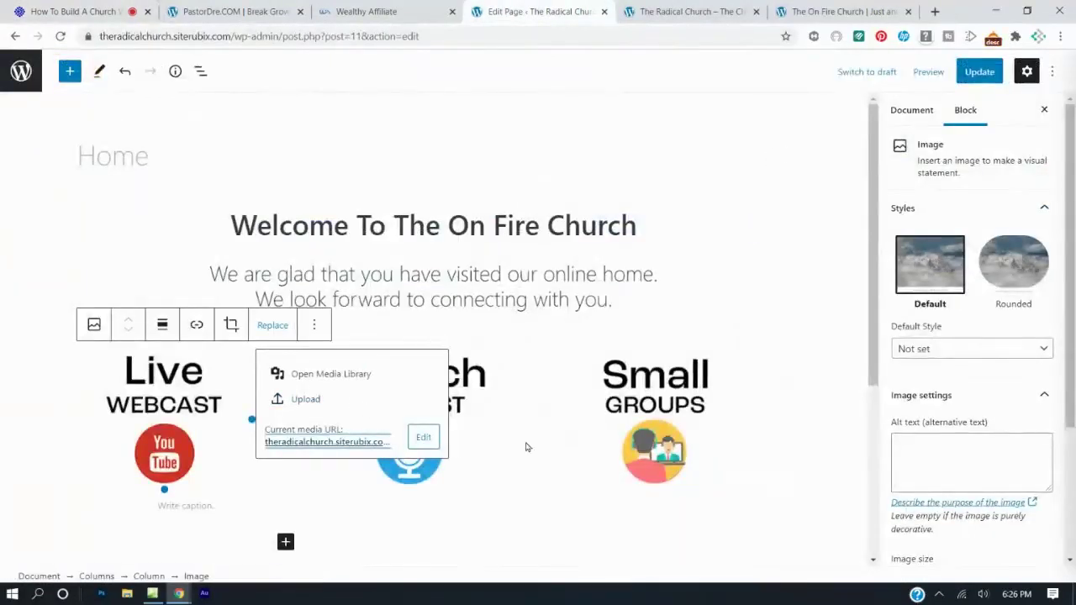
left_click(446, 457)
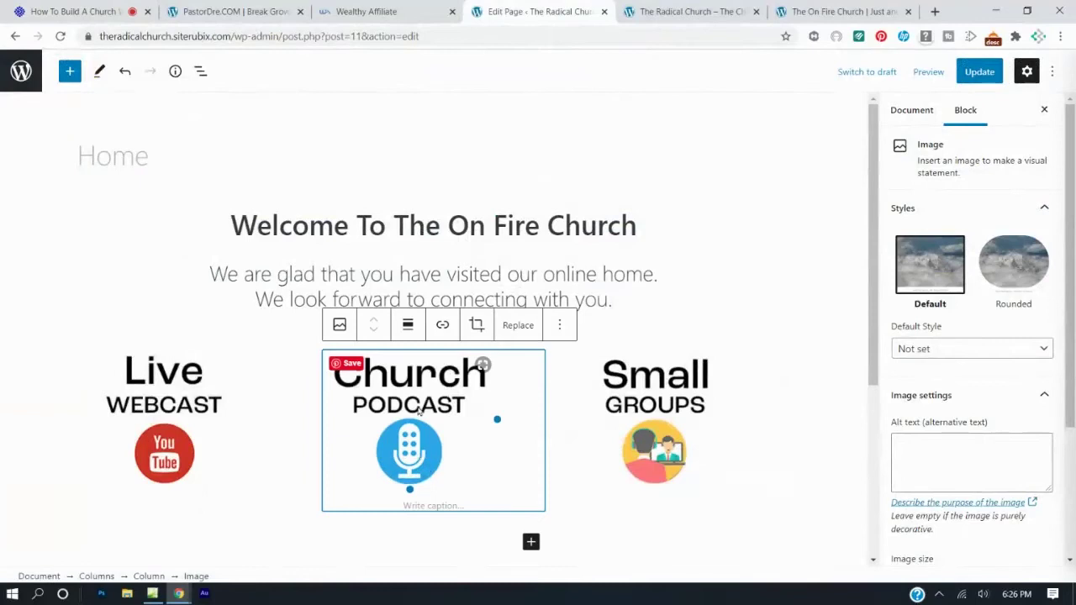
left_click(434, 327)
left_click(484, 470)
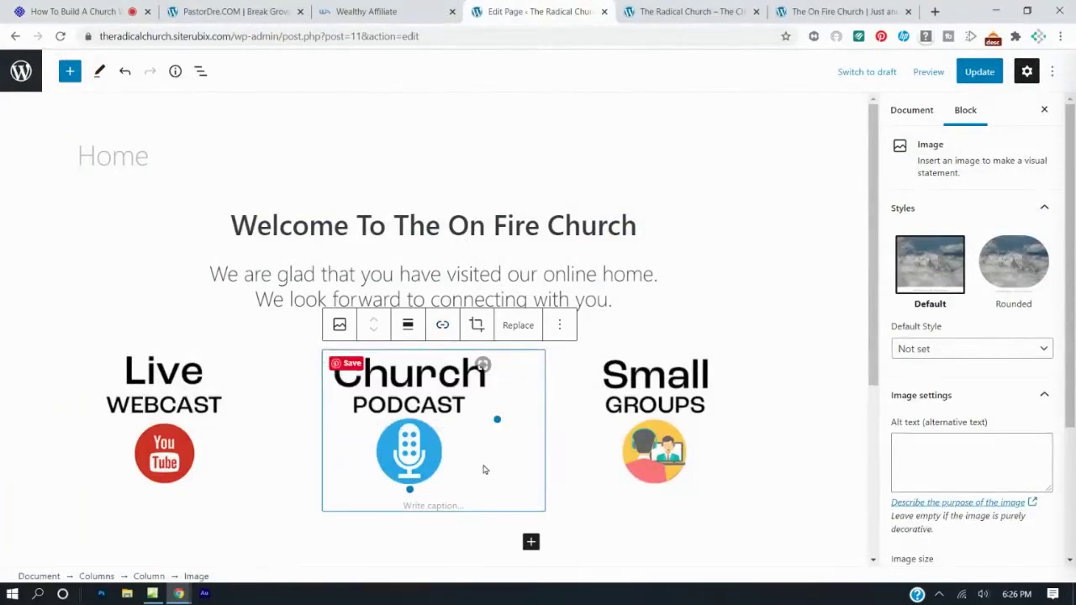
left_click(519, 325)
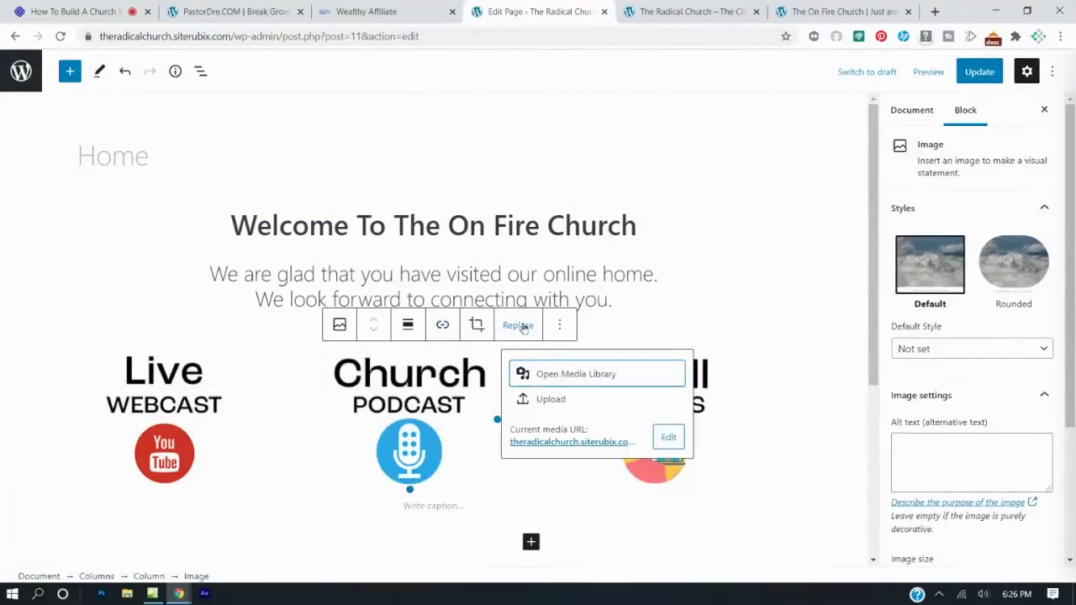
right_click(540, 447)
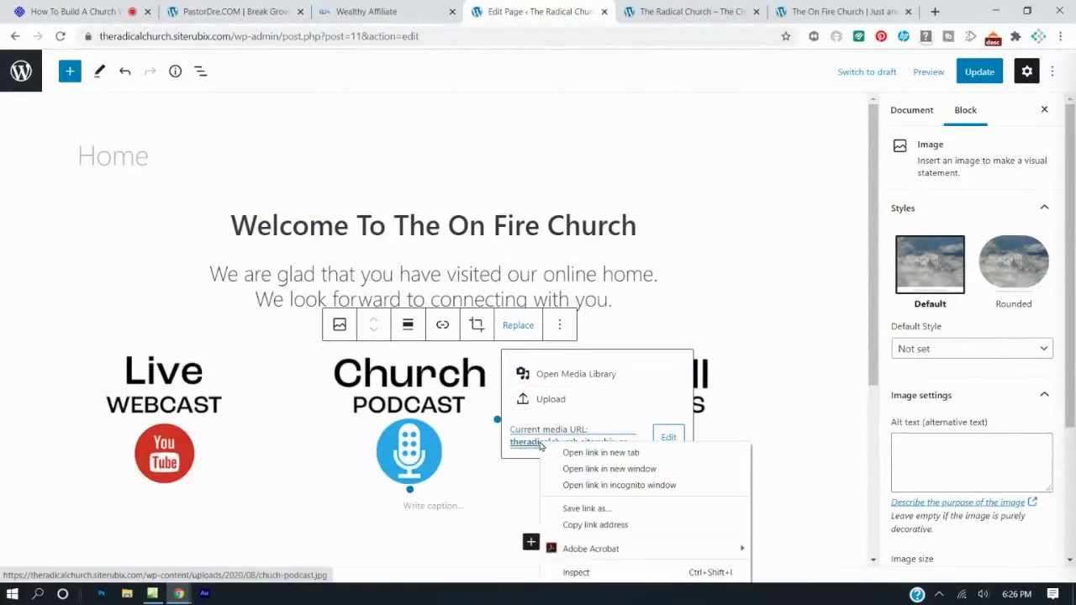
left_click(577, 525)
left_click(80, 12)
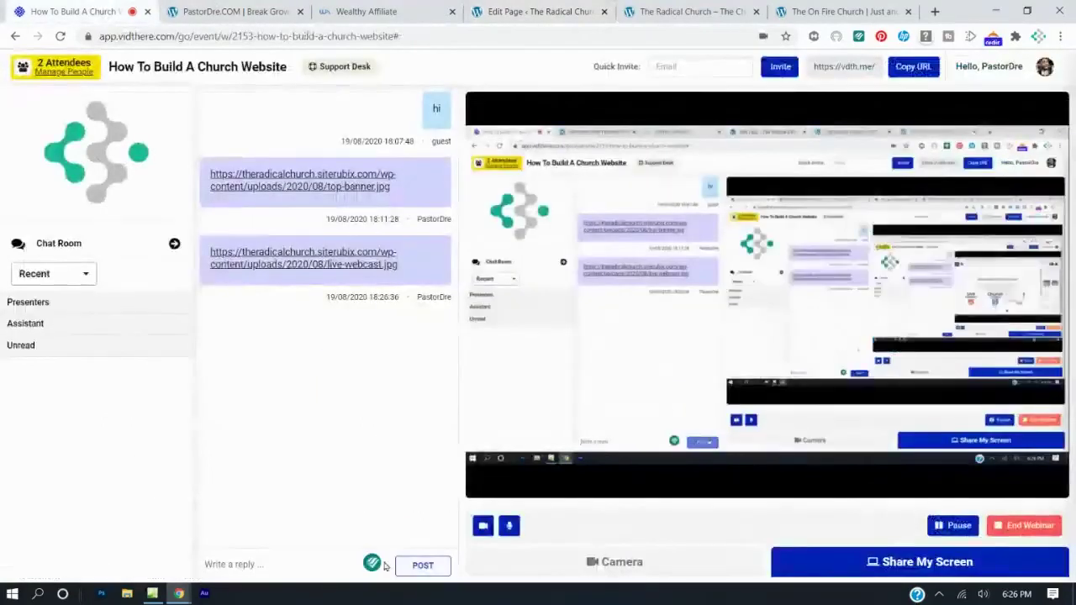
left_click(329, 562)
key("ctrl+v")
key("Return")
Copy the Small Groups image's media URL and paste it into the webinar chat reply box.
left_click(516, 10)
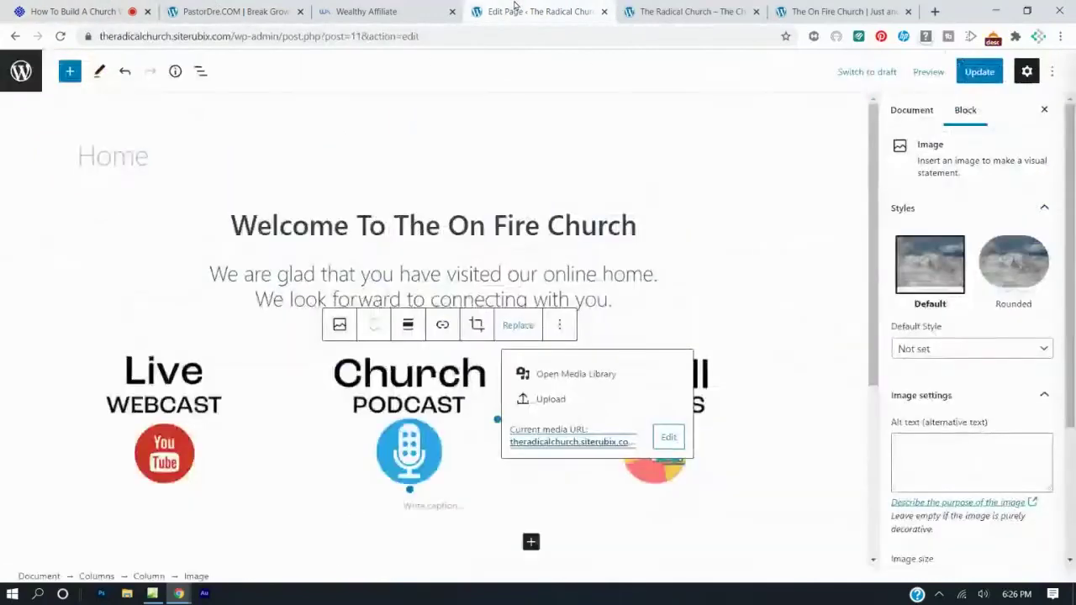
left_click(750, 488)
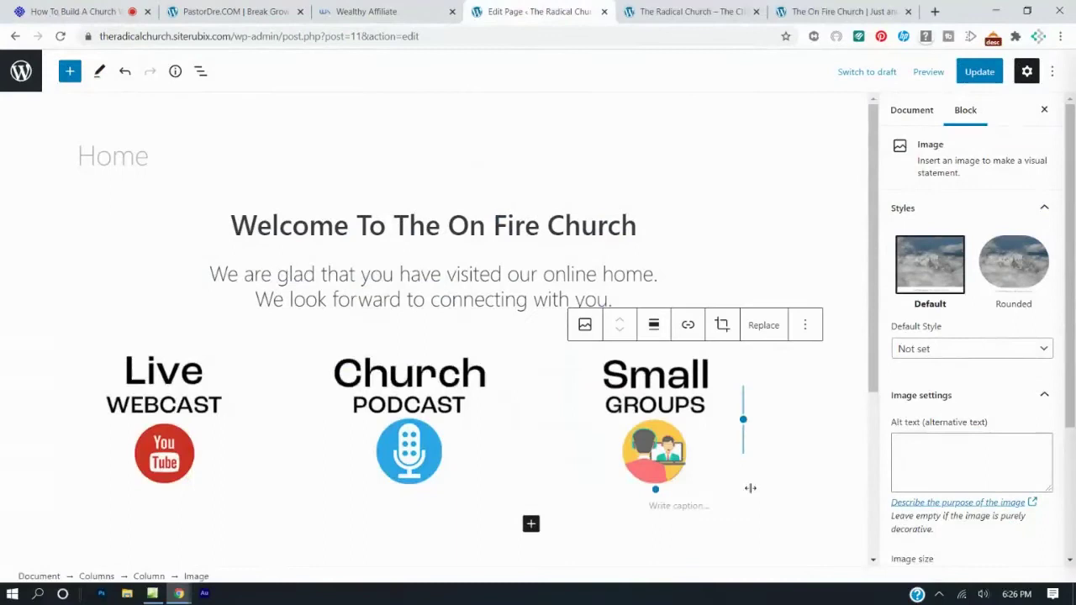
left_click(764, 325)
right_click(783, 446)
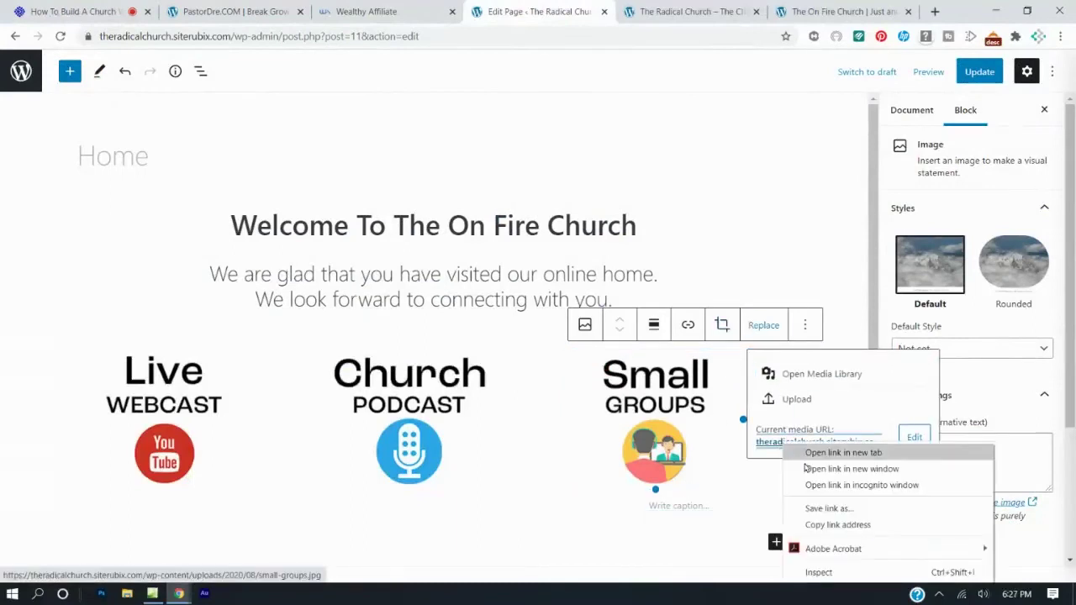
left_click(824, 524)
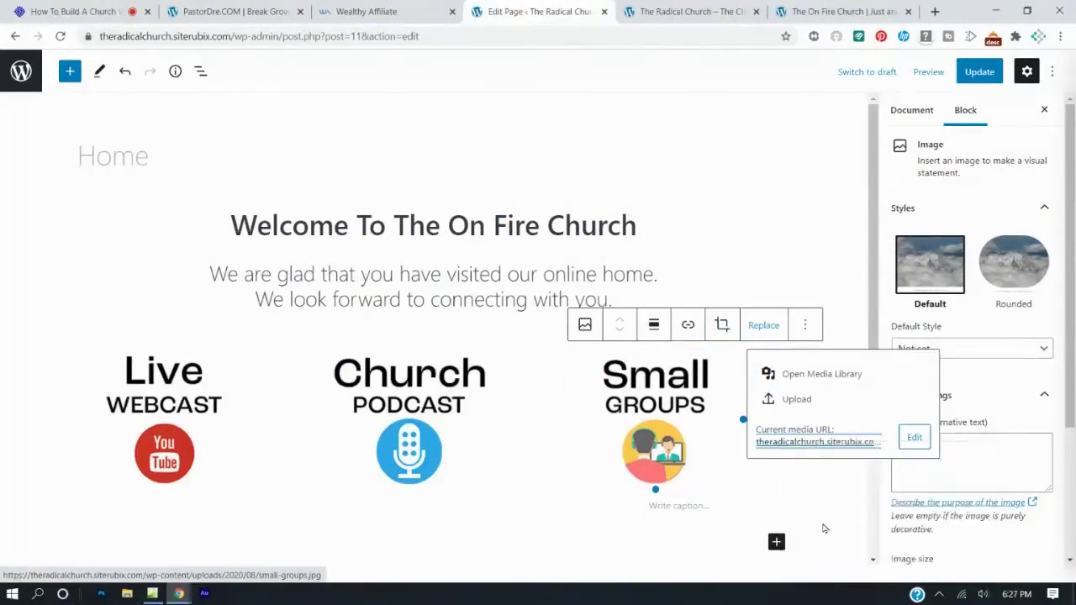
left_click(228, 11)
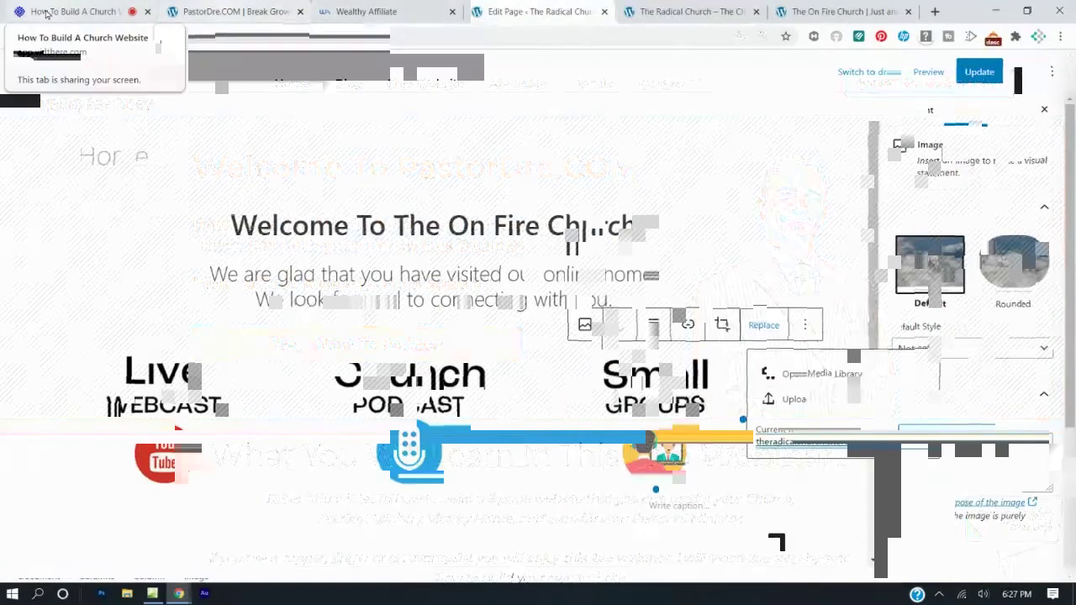
left_click(76, 11)
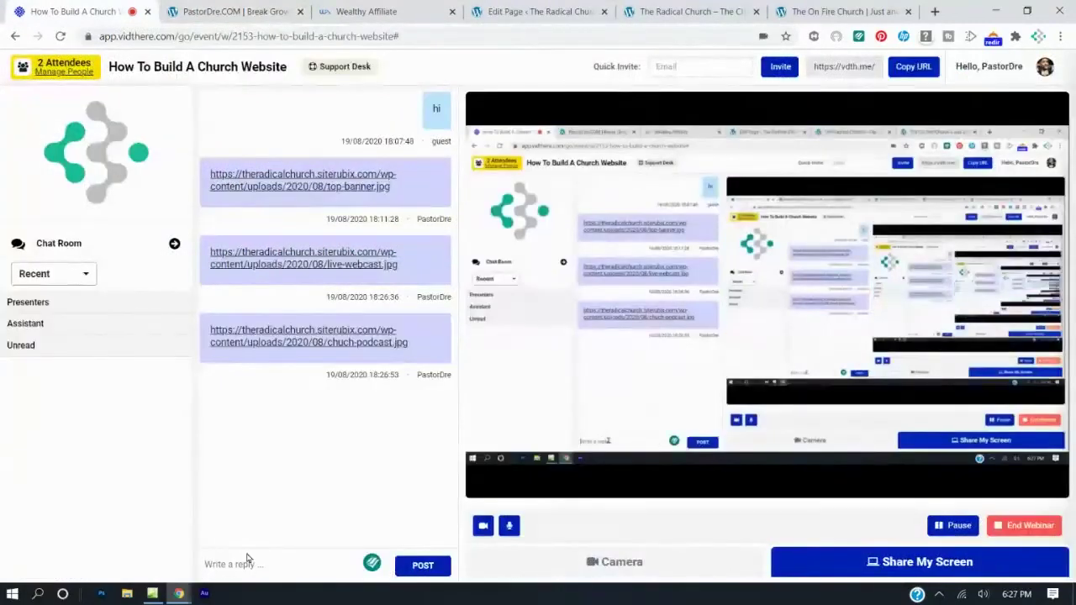
key("ctrl+v")
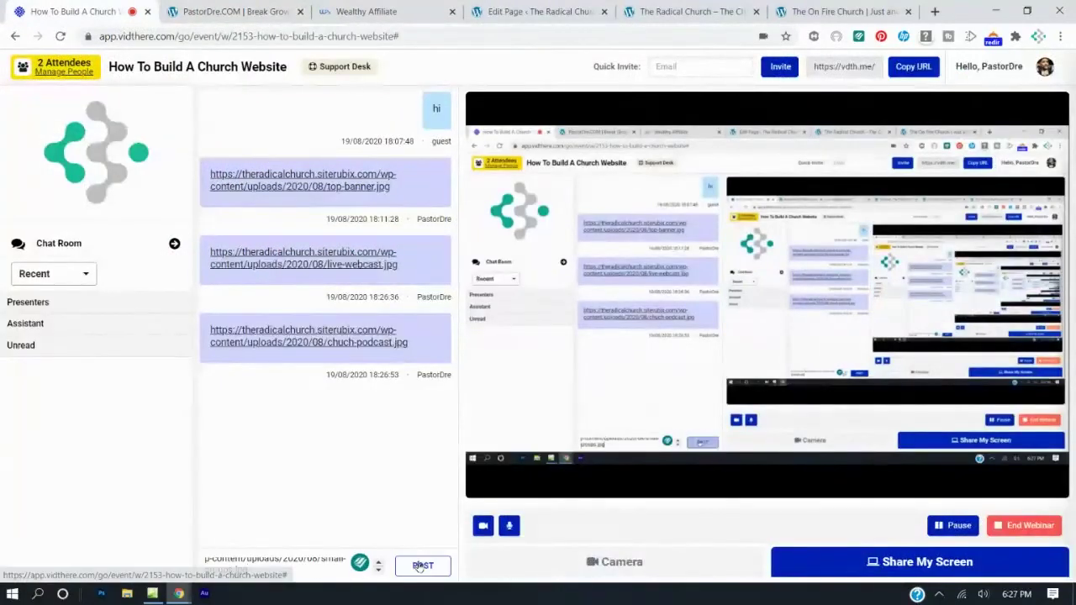
Post the Small Groups image address in the chat and save the Home page.
left_click(423, 565)
left_click(656, 11)
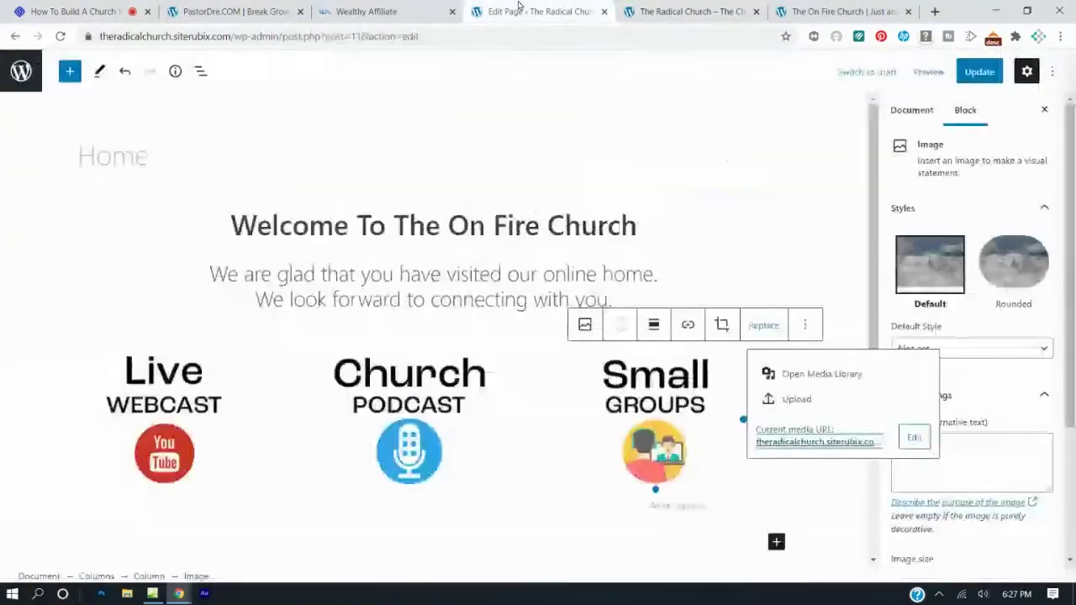
left_click(577, 11)
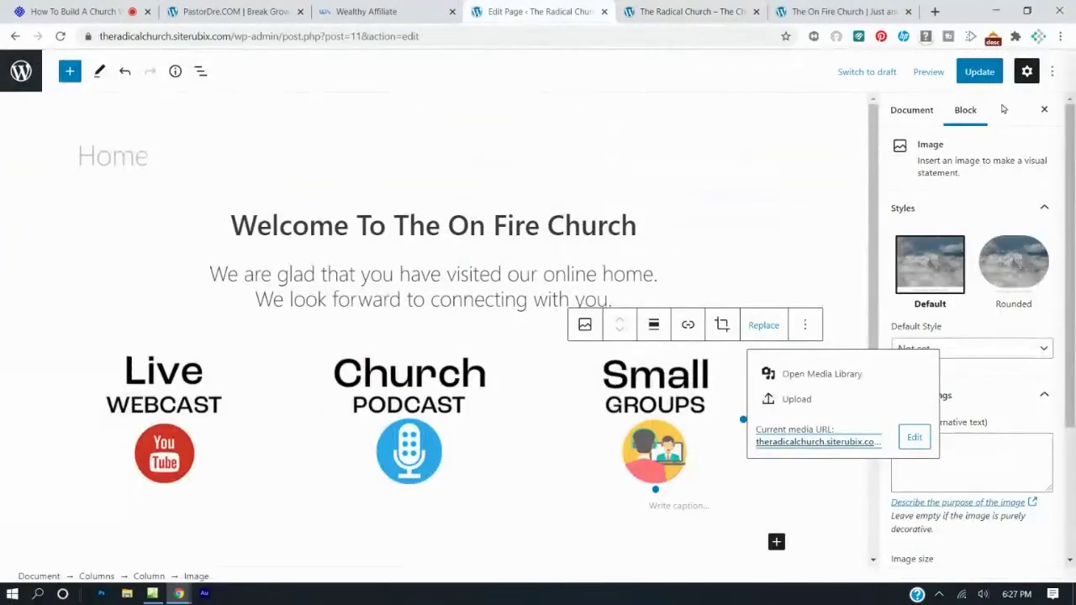
left_click(979, 71)
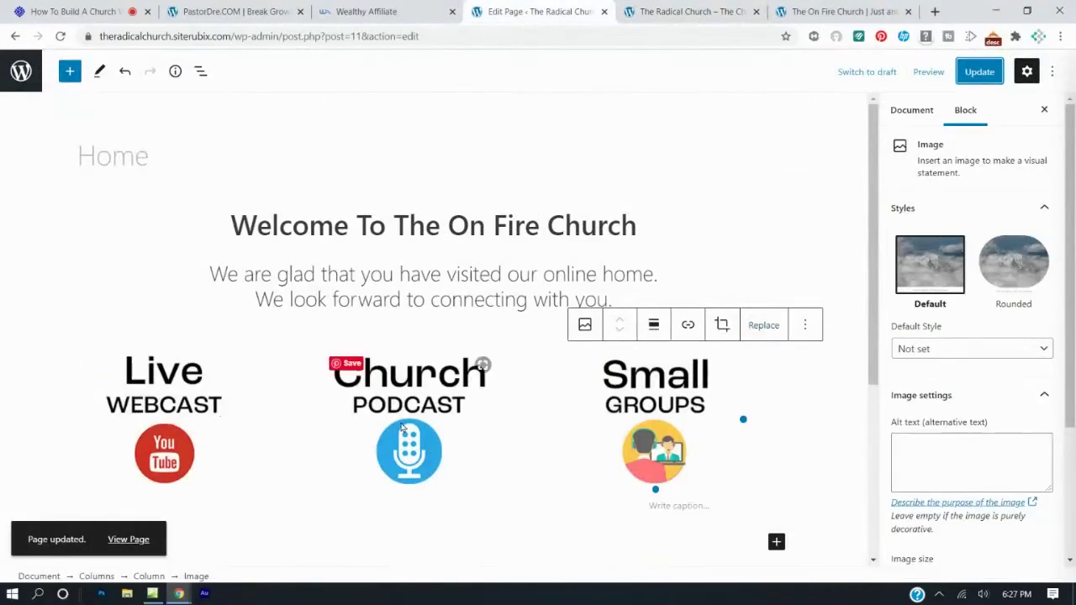
Center-align the Live Webcast, Church Podcast and Small Groups images, then update the page.
left_click(156, 419)
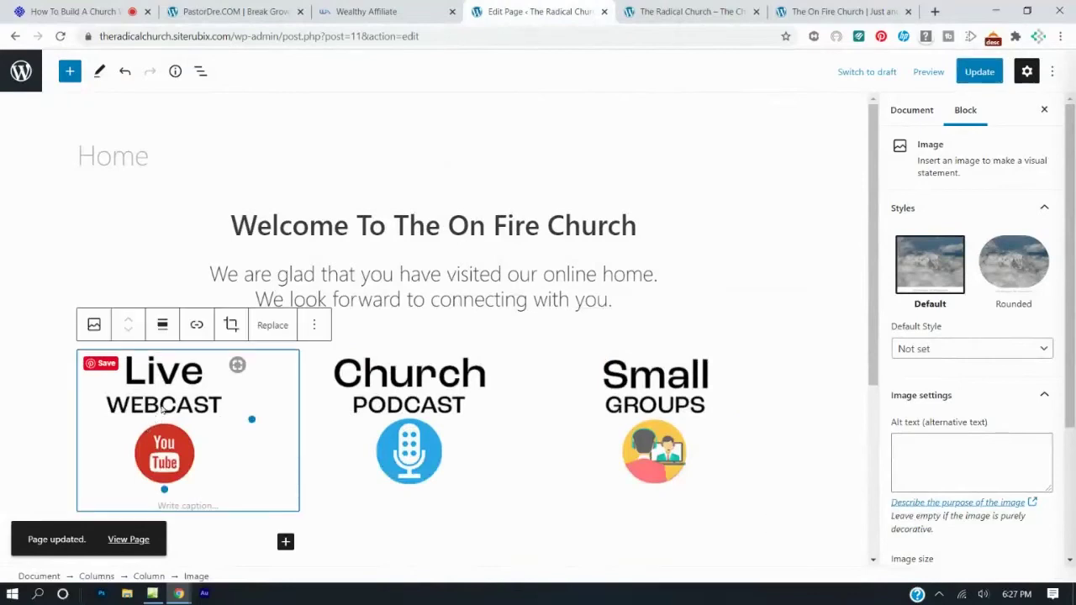
left_click(165, 327)
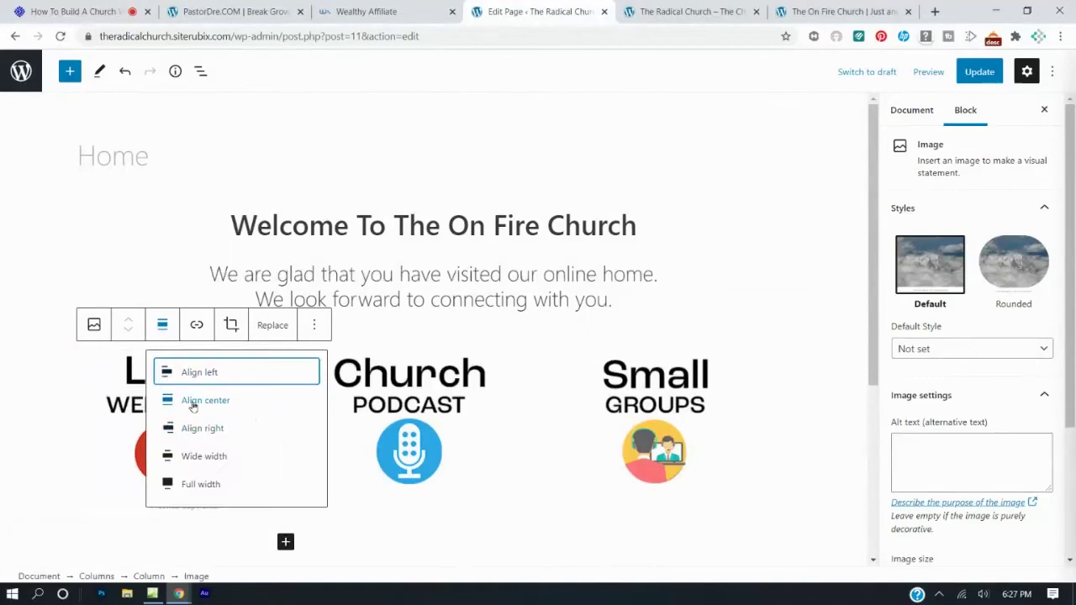
left_click(205, 401)
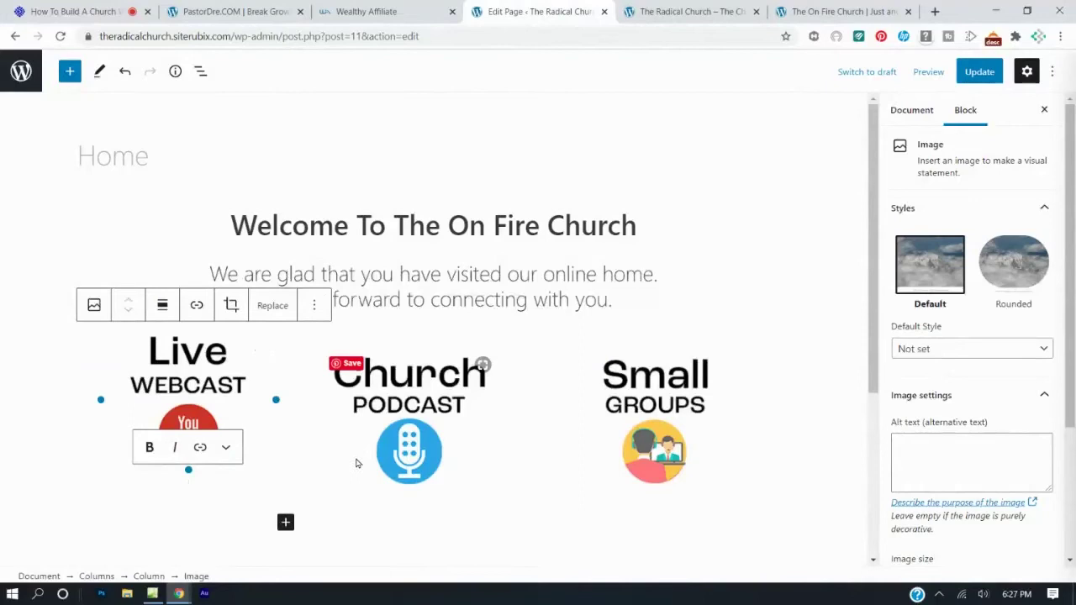
left_click(402, 415)
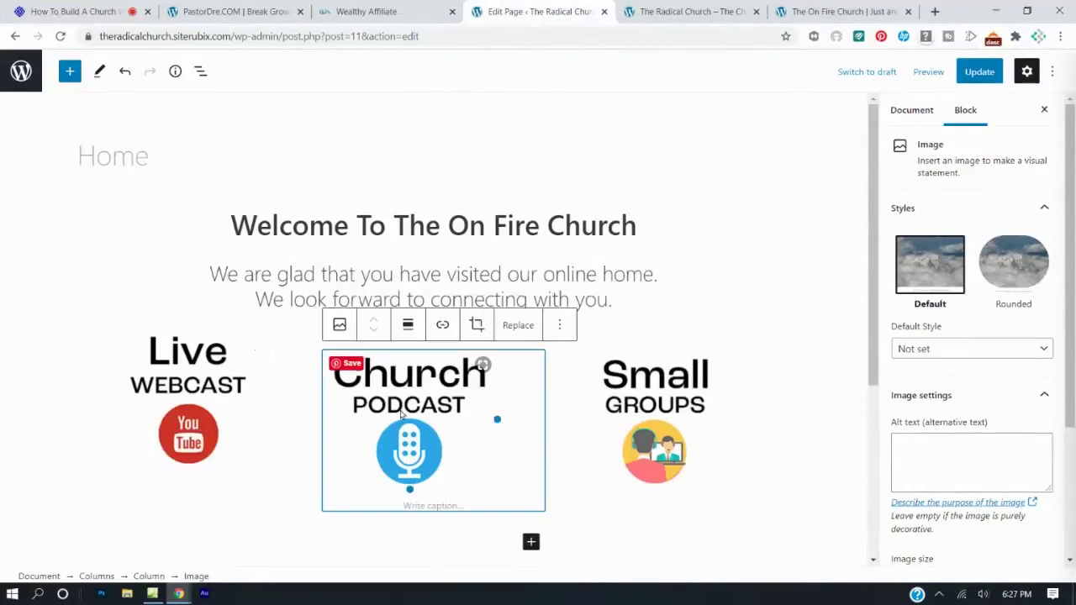
left_click(408, 325)
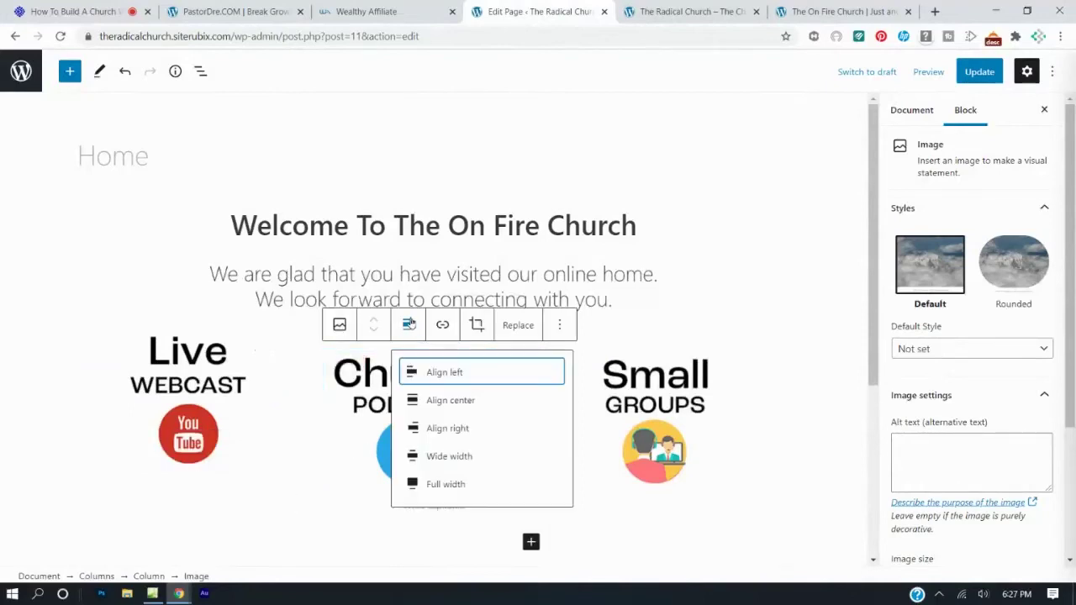
left_click(462, 401)
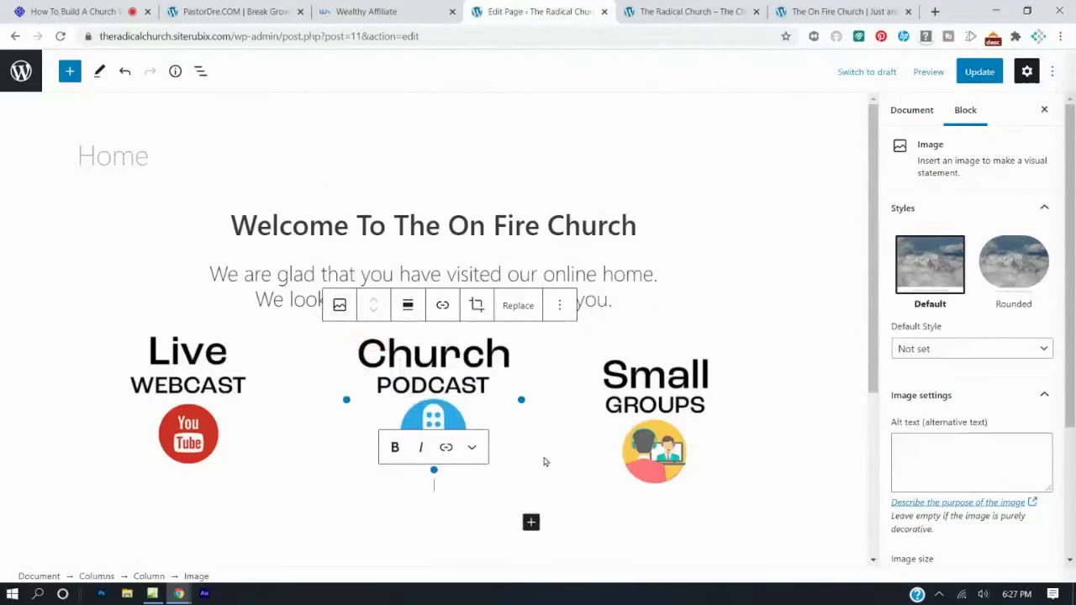
left_click(677, 415)
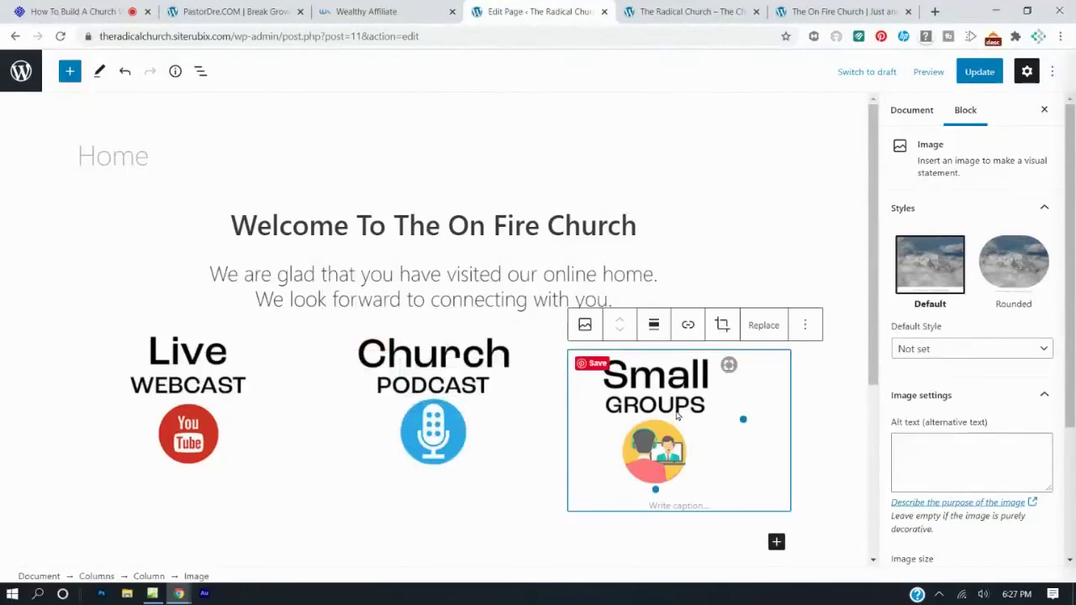
left_click(654, 325)
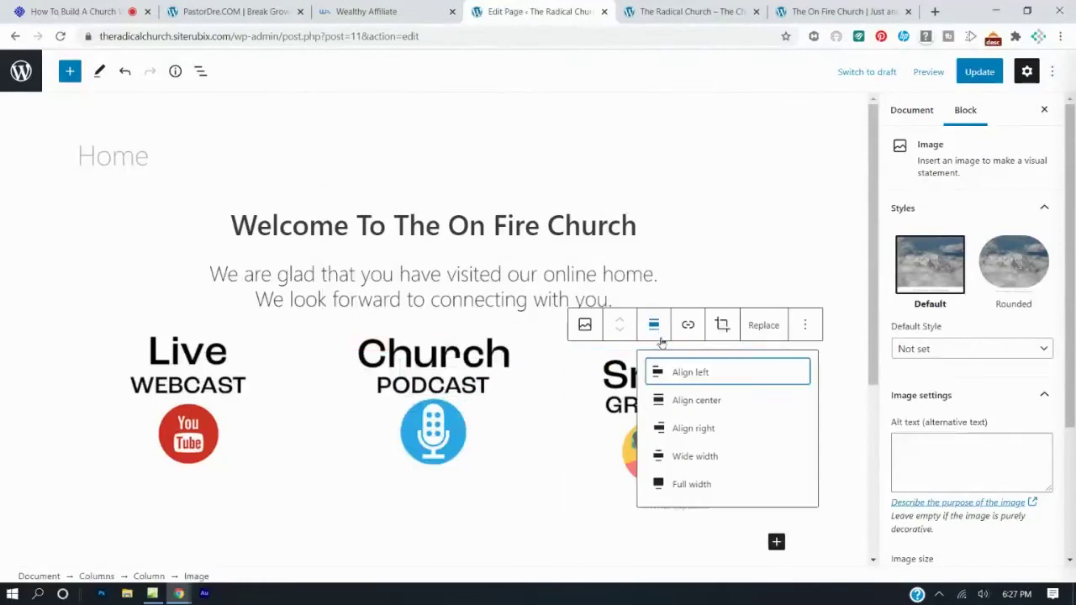
left_click(684, 403)
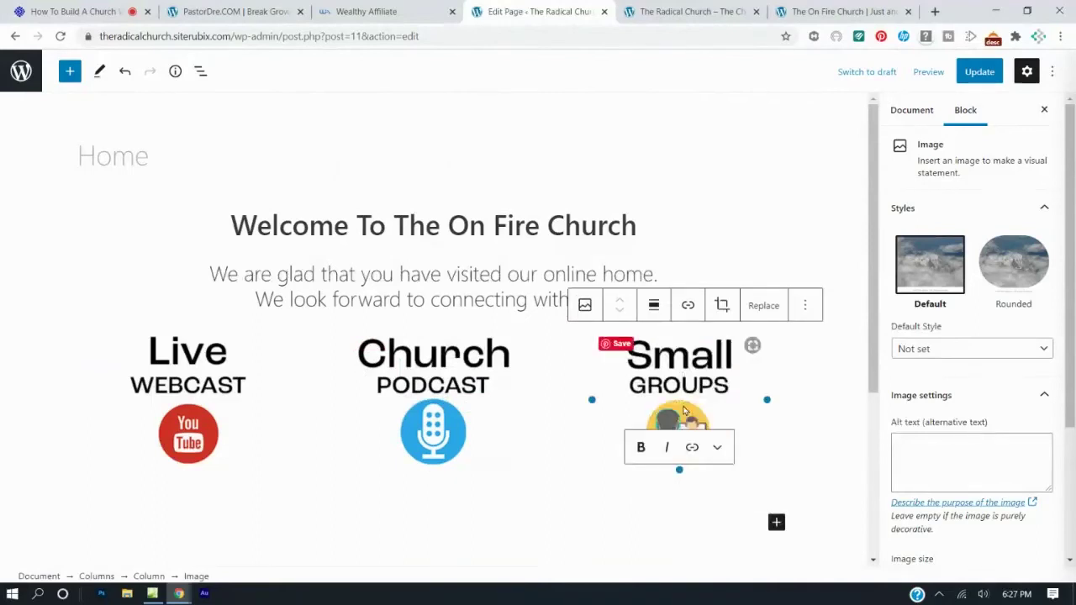
left_click(977, 72)
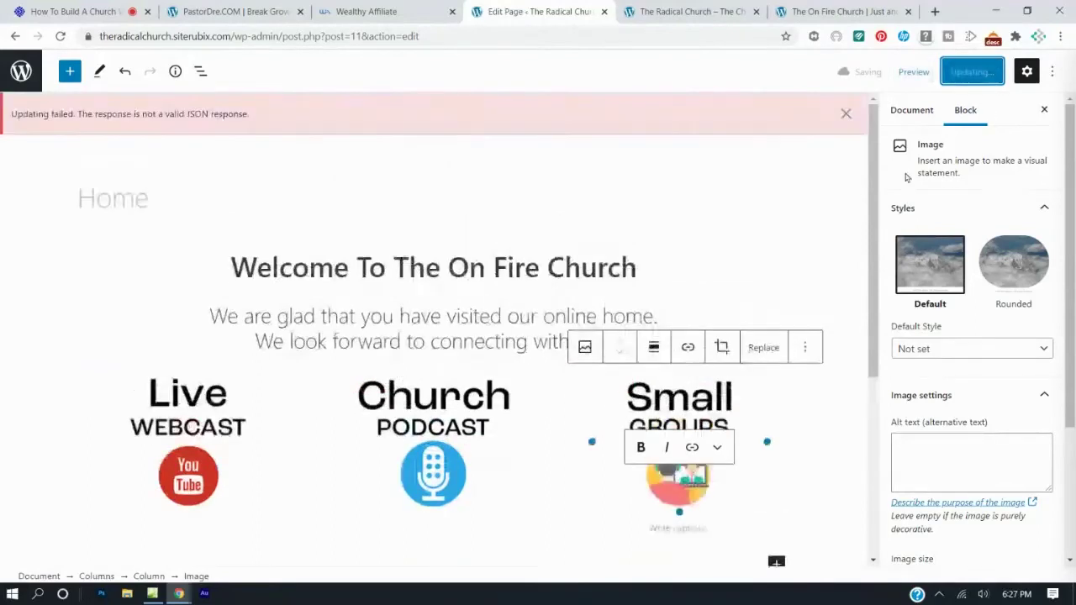
Reload the live Home page and scroll to check the three centered images.
left_click(714, 11)
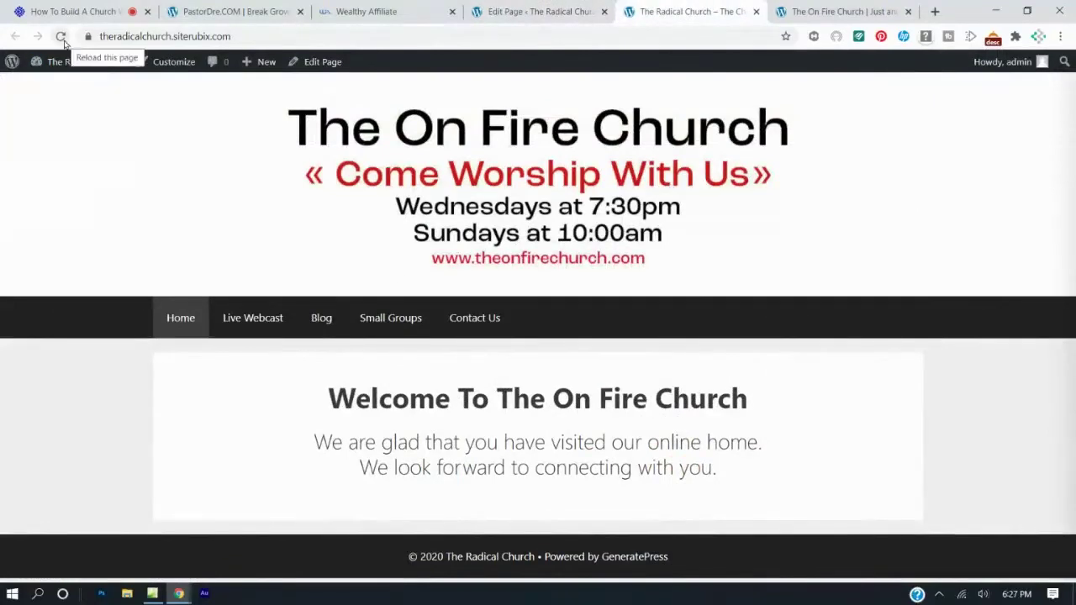
left_click(61, 37)
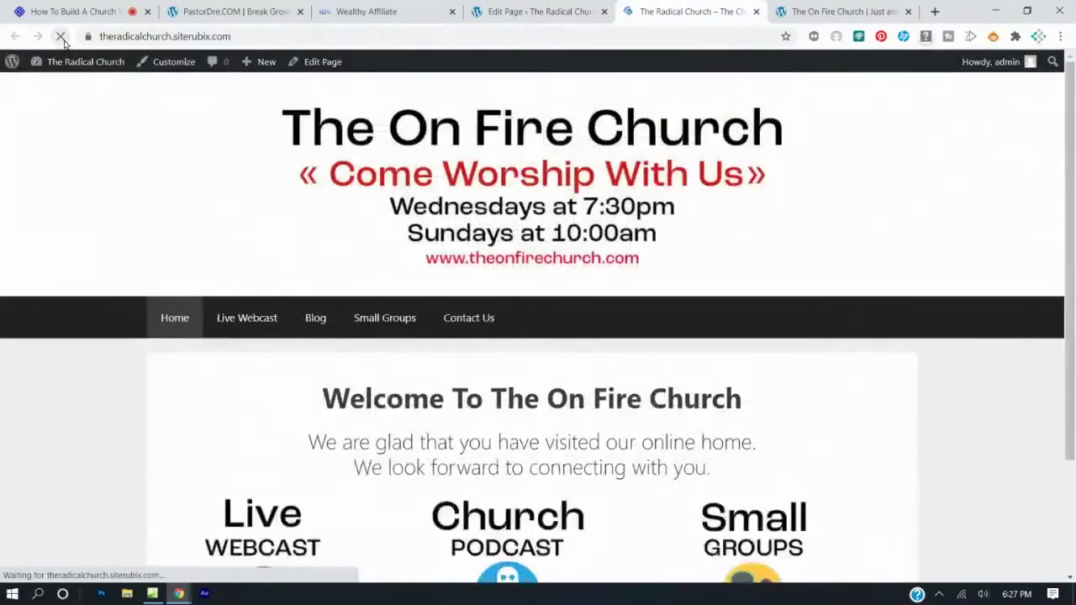
scroll(296, 243, "down", 2)
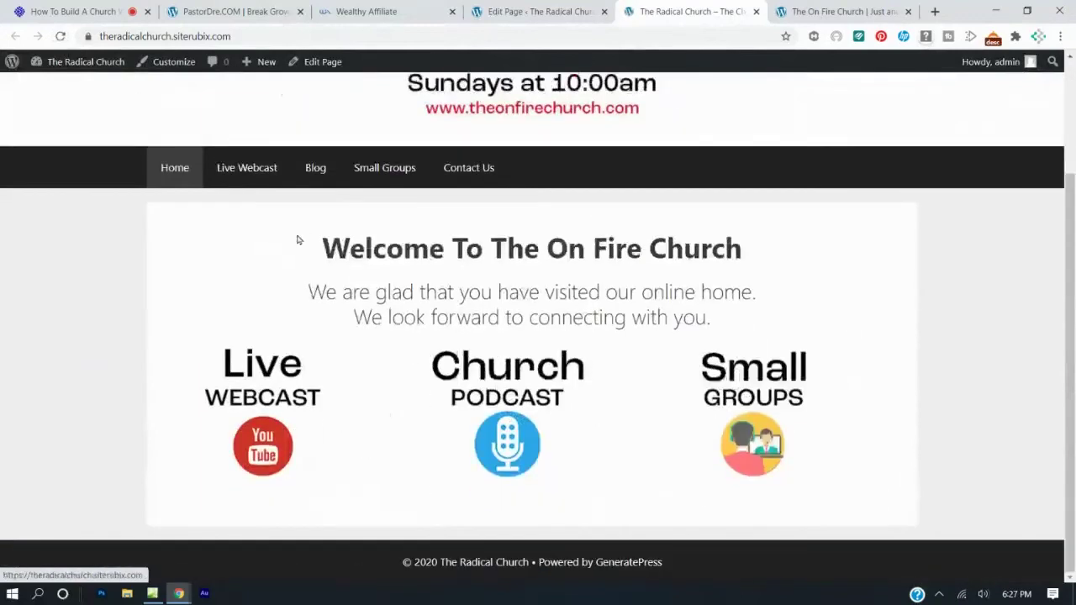
scroll(420, 134, "up", 2)
Compare the layout with the On Fire Church reference site, then return to the Radical Church page.
left_click(841, 10)
scroll(690, 204, "up", 3)
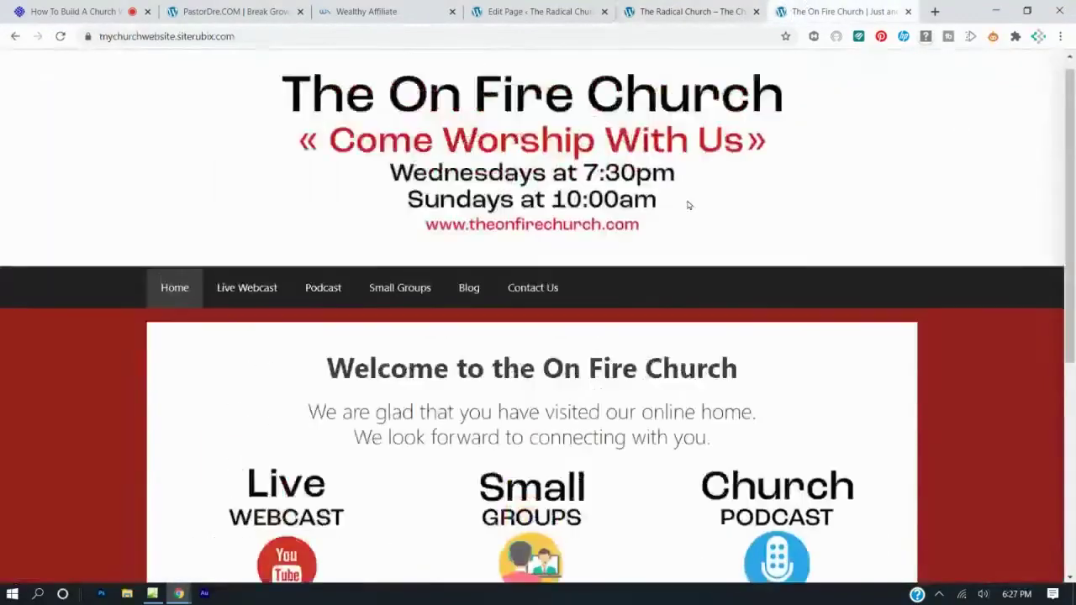
scroll(688, 202, "down", 4)
scroll(687, 202, "up", 4)
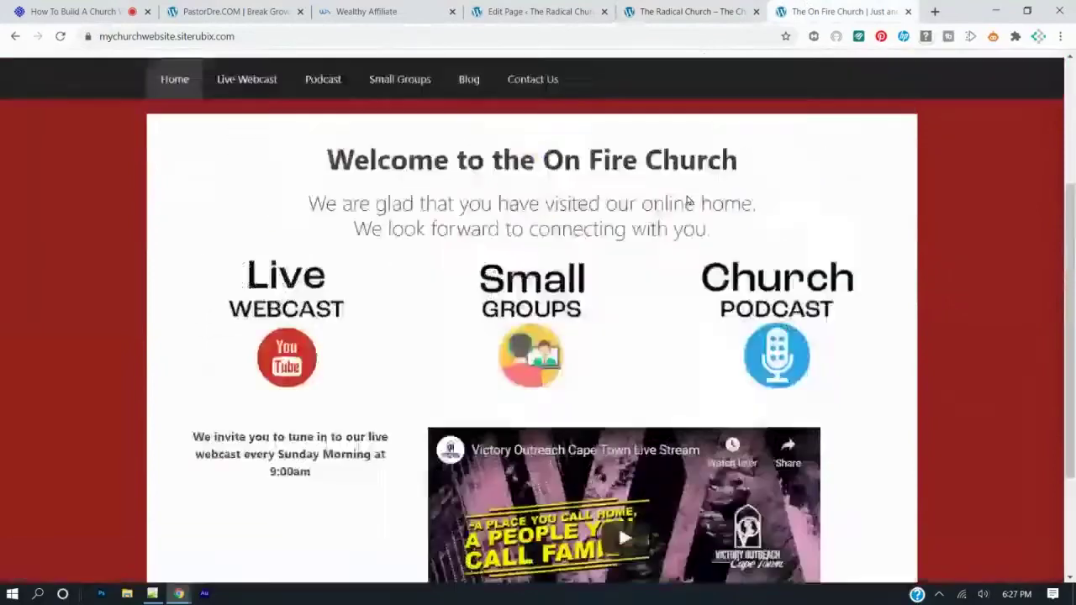
left_click(663, 11)
scroll(418, 440, "down", 2)
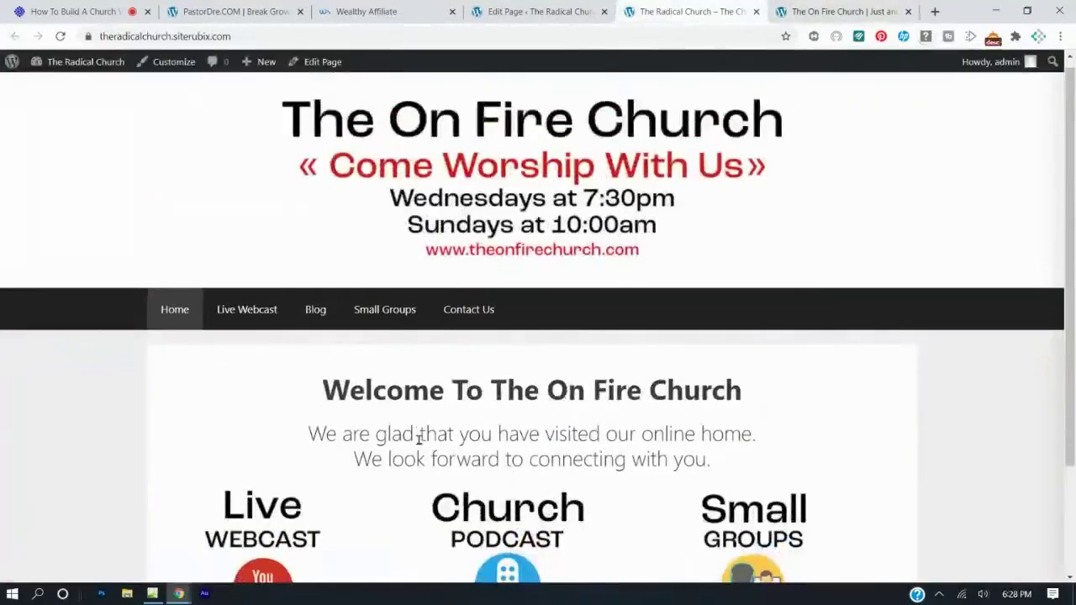
scroll(418, 439, "up", 2)
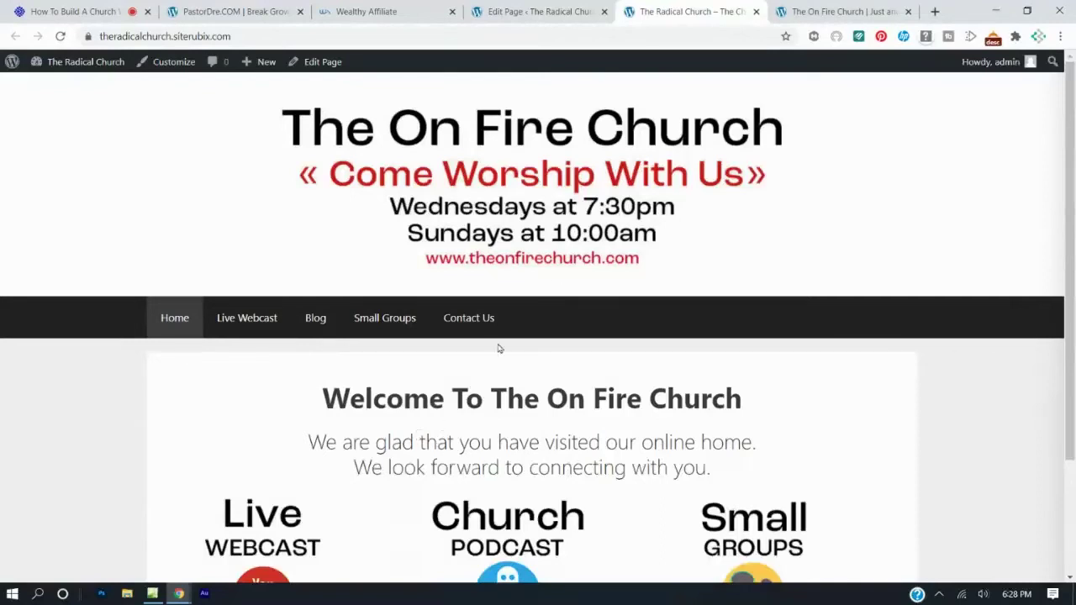
left_click(528, 14)
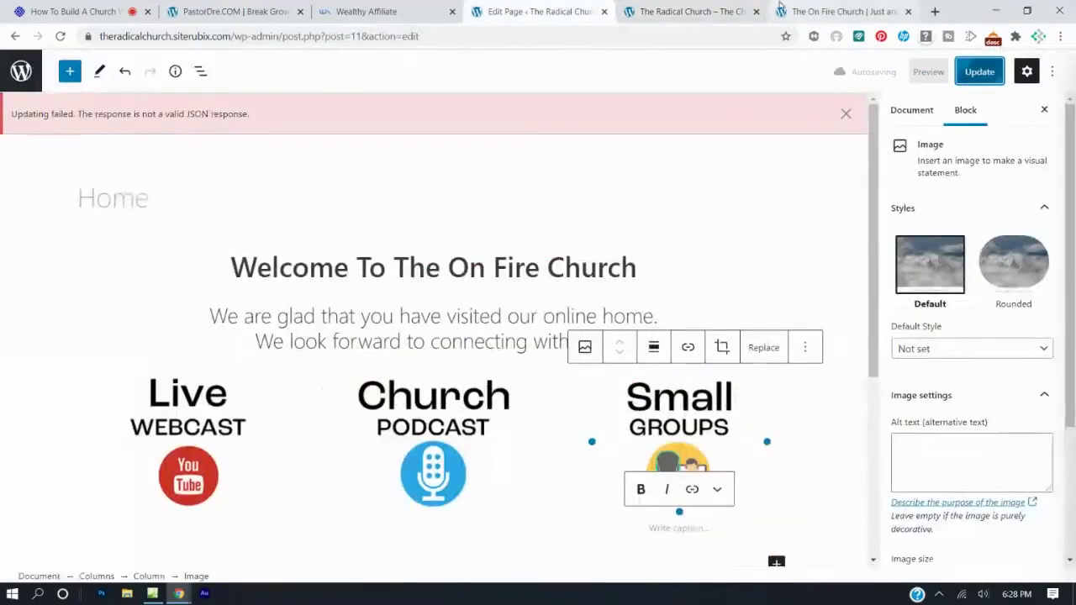
left_click(667, 9)
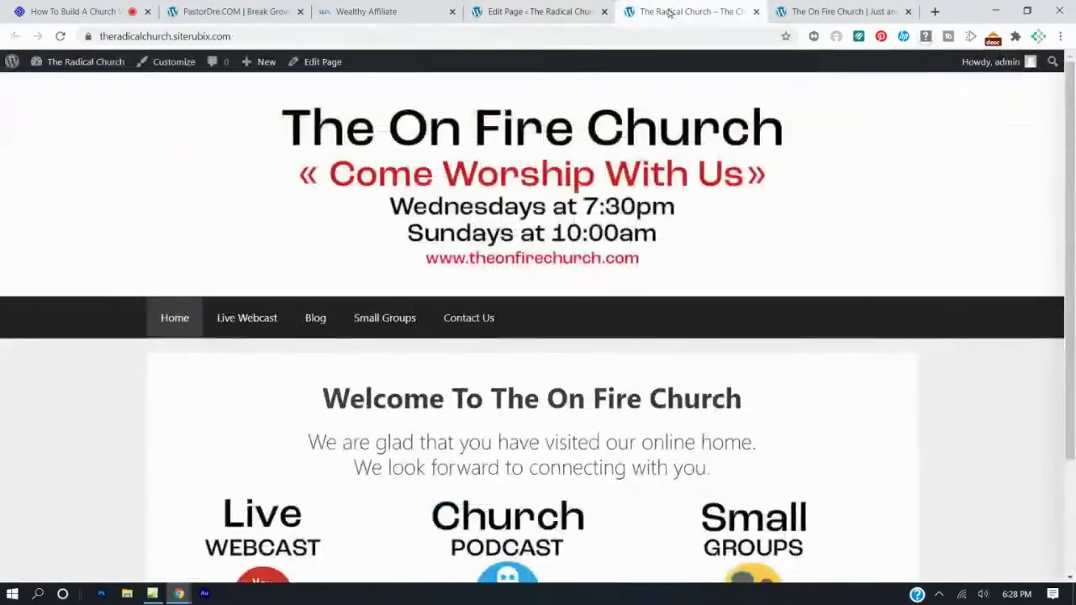
left_click(839, 12)
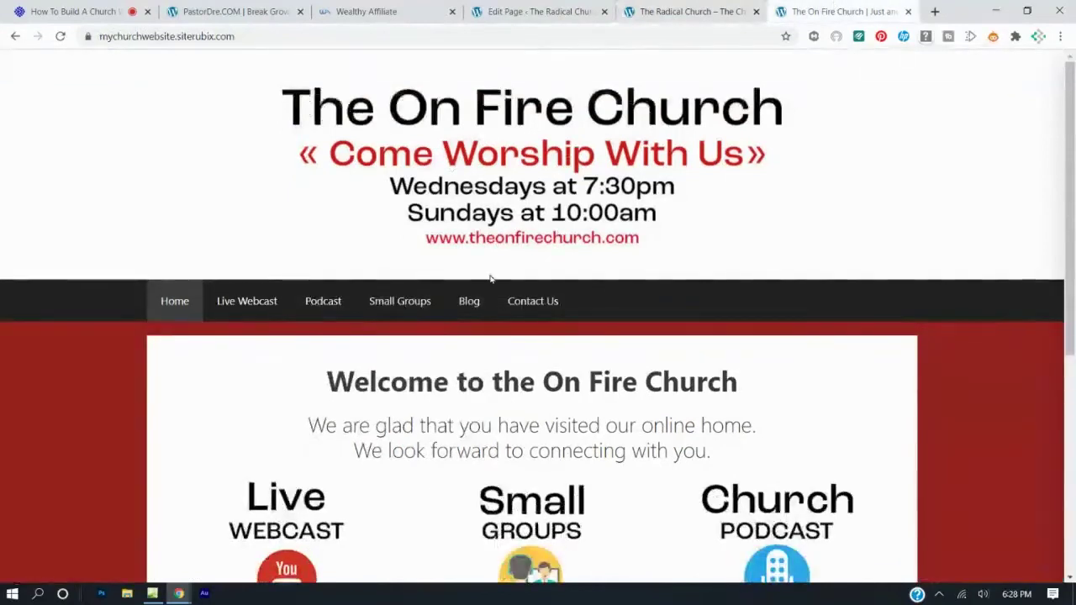
scroll(487, 281, "down", 1)
left_click(307, 415)
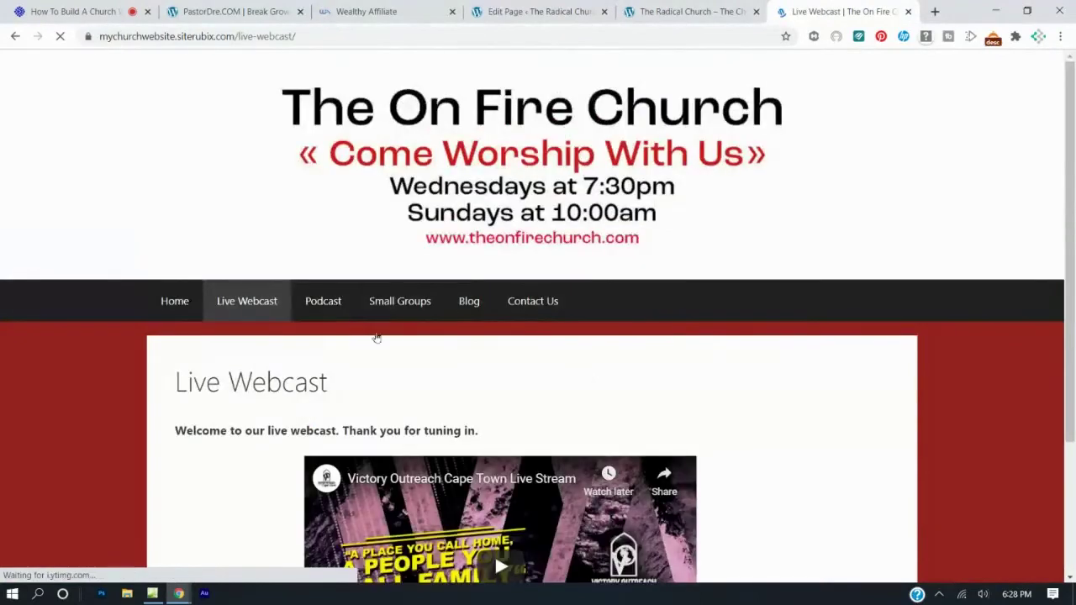
scroll(372, 336, "down", 2)
scroll(430, 267, "up", 2)
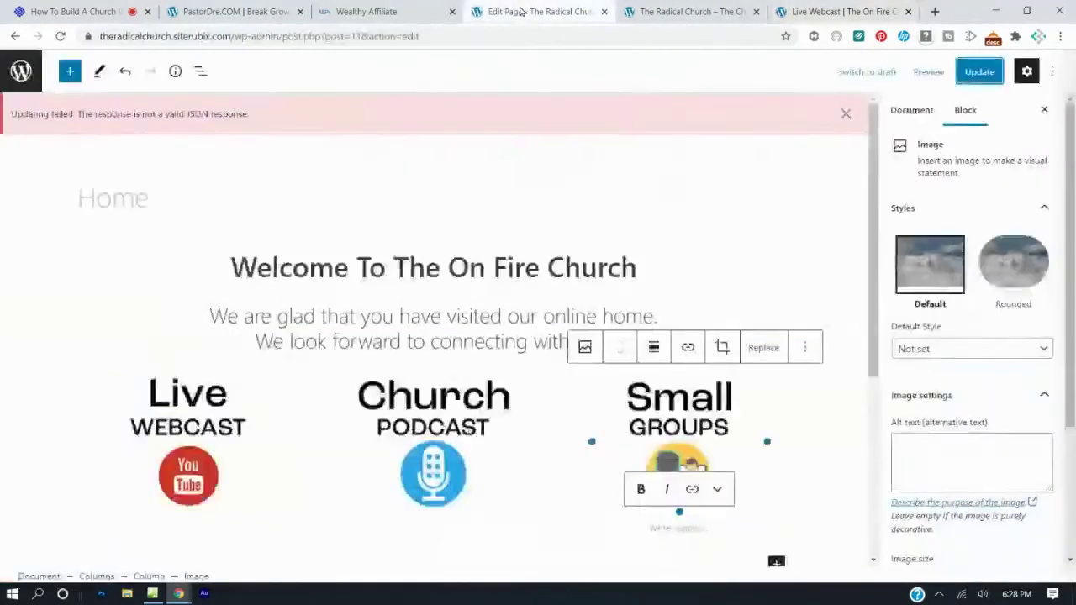
left_click(580, 12)
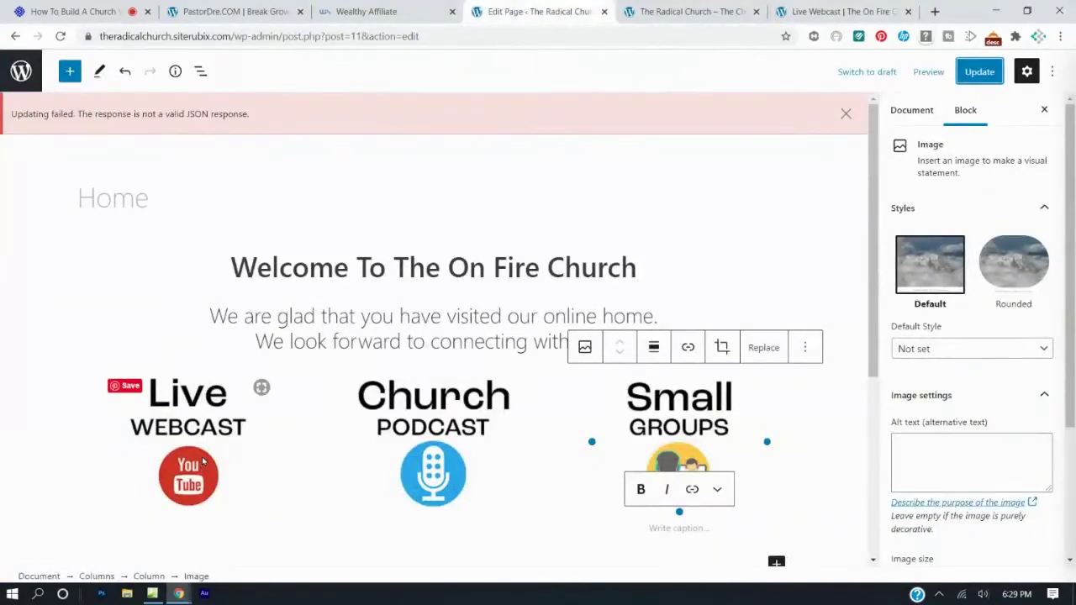
left_click(201, 461)
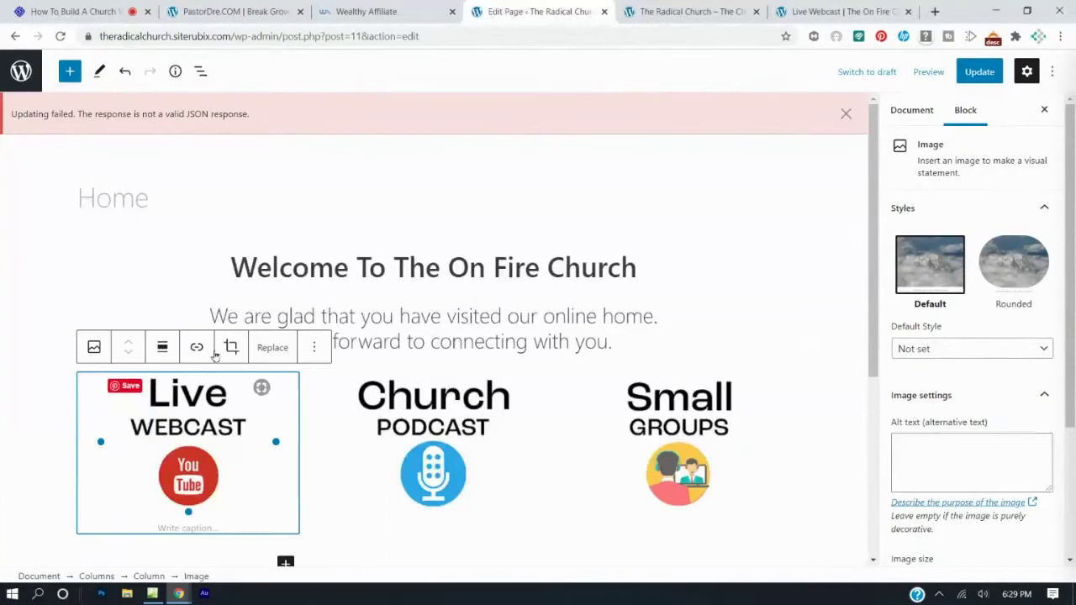
left_click(199, 348)
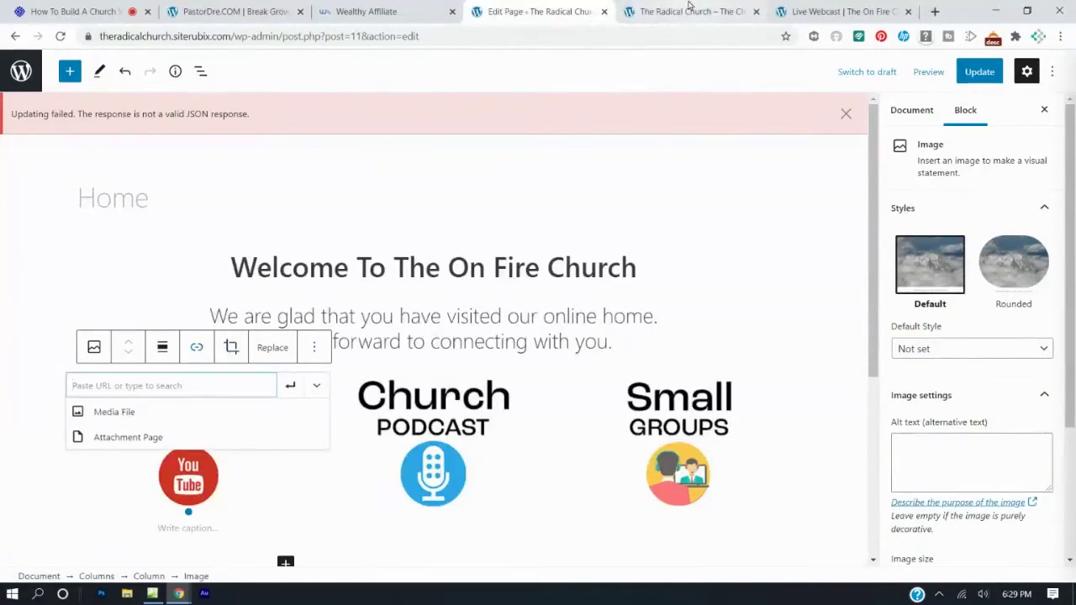
left_click(639, 10)
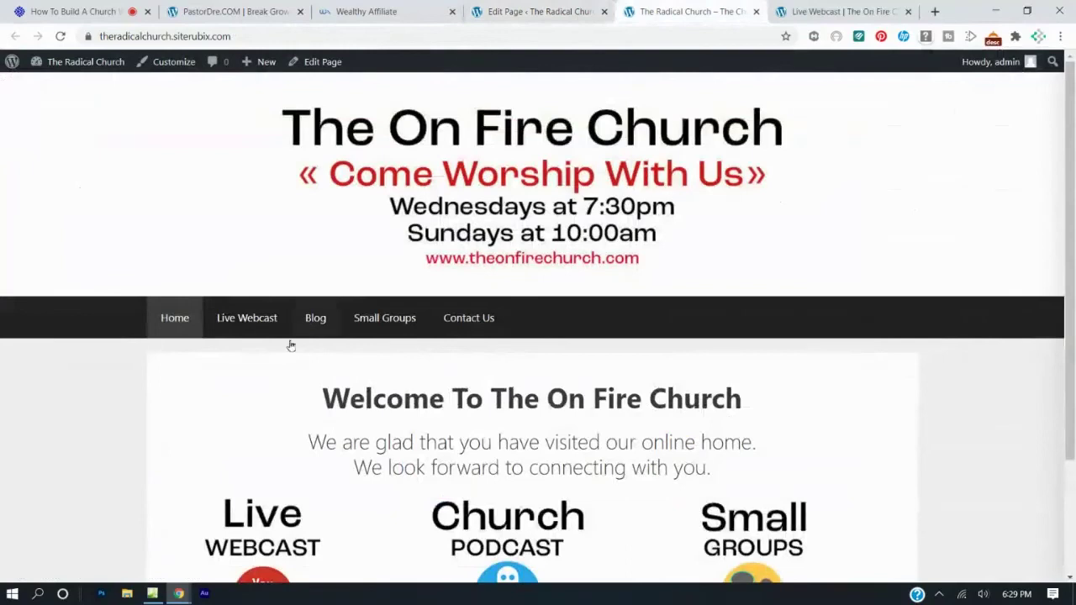
scroll(277, 354, "down", 2)
scroll(278, 354, "up", 2)
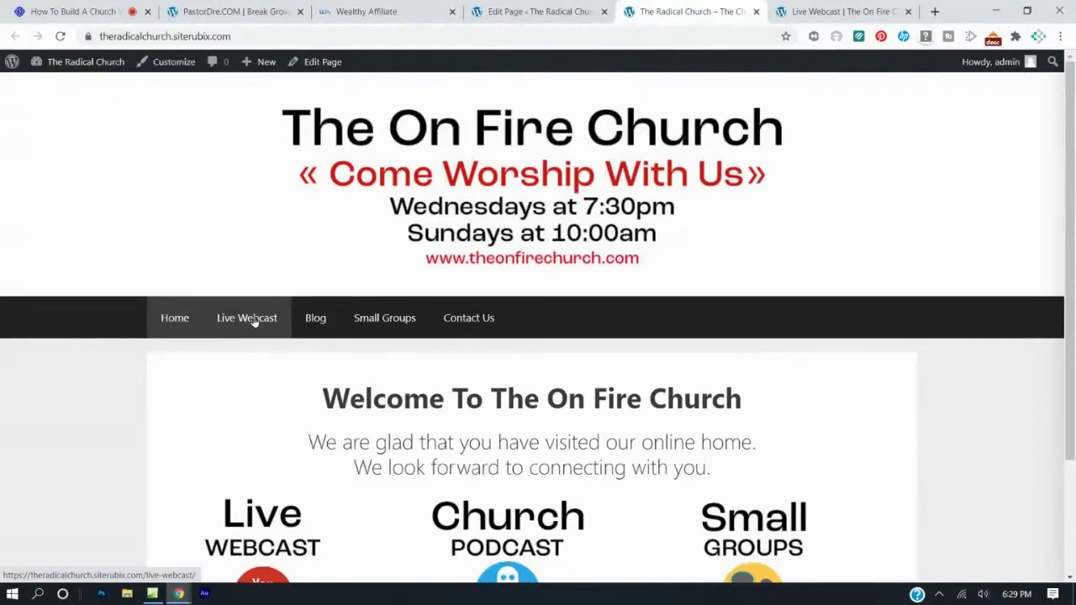
Copy the address of the site's Live Webcast page.
left_click(254, 320)
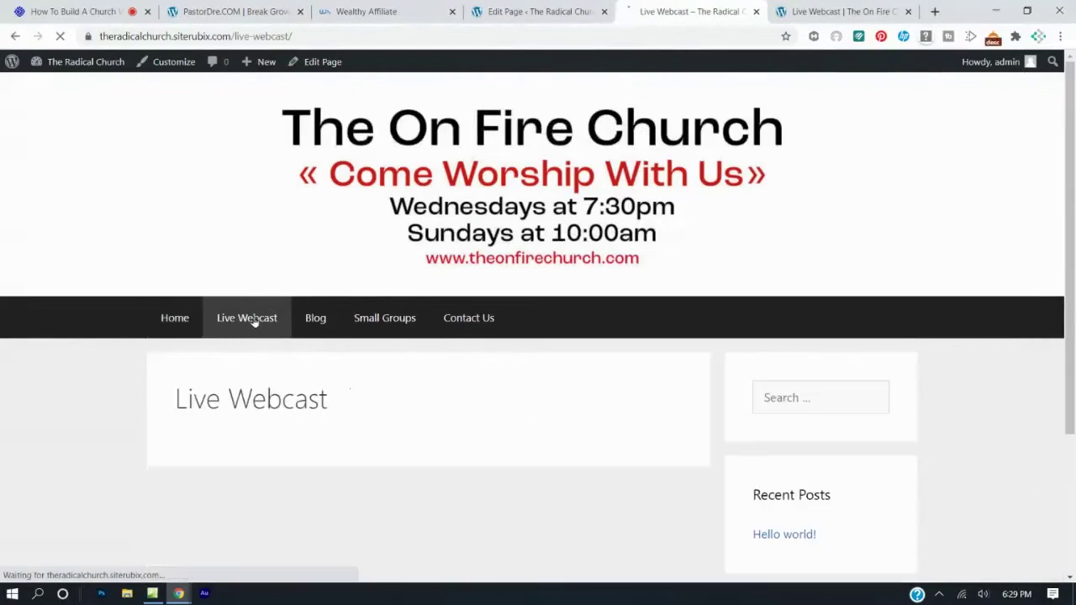
left_click(211, 39)
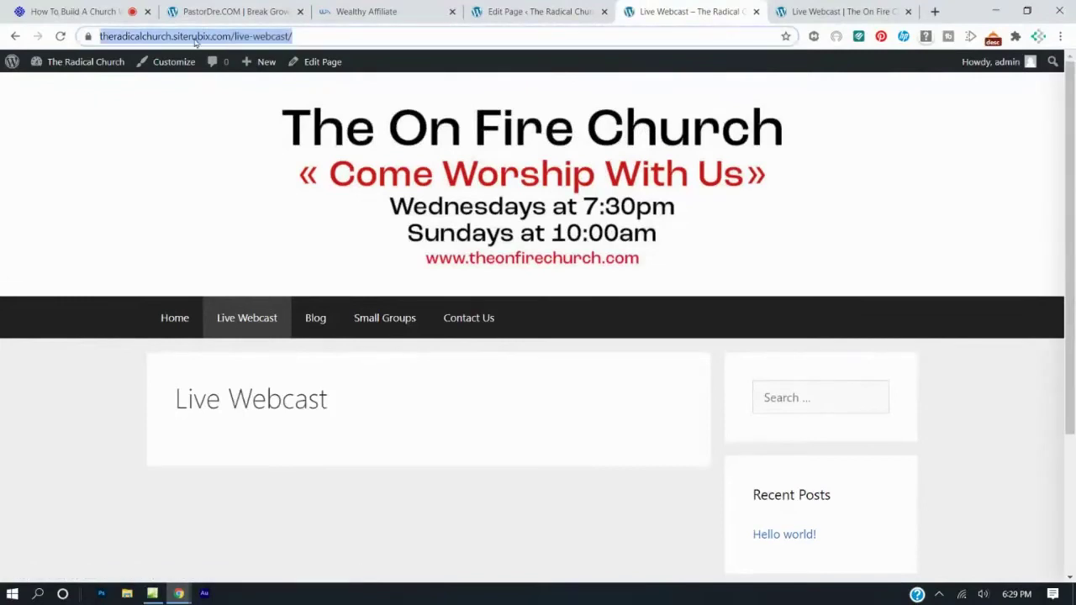
right_click(213, 40)
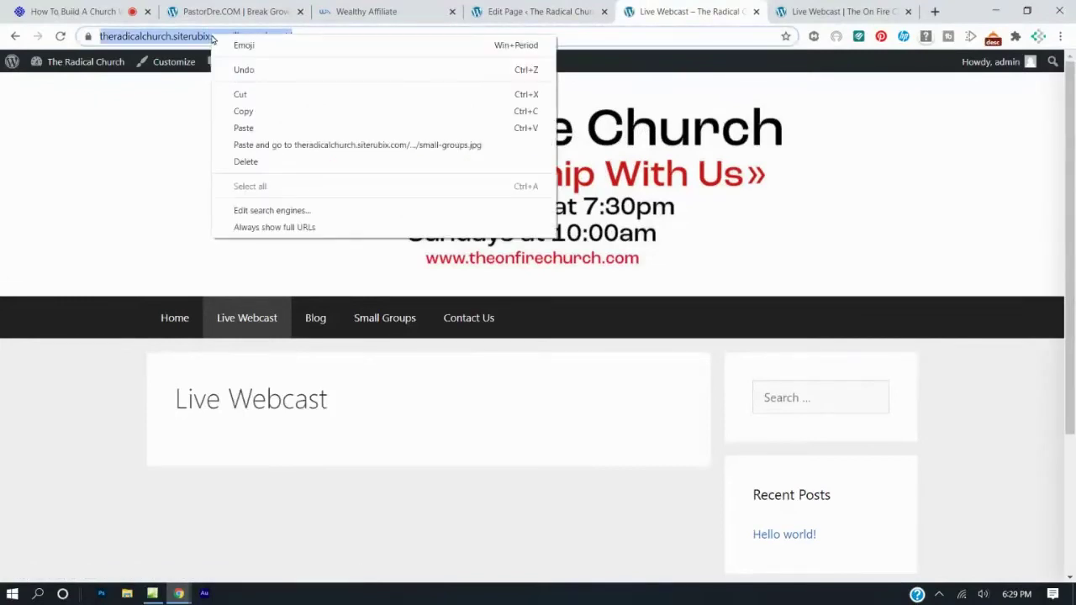
left_click(240, 111)
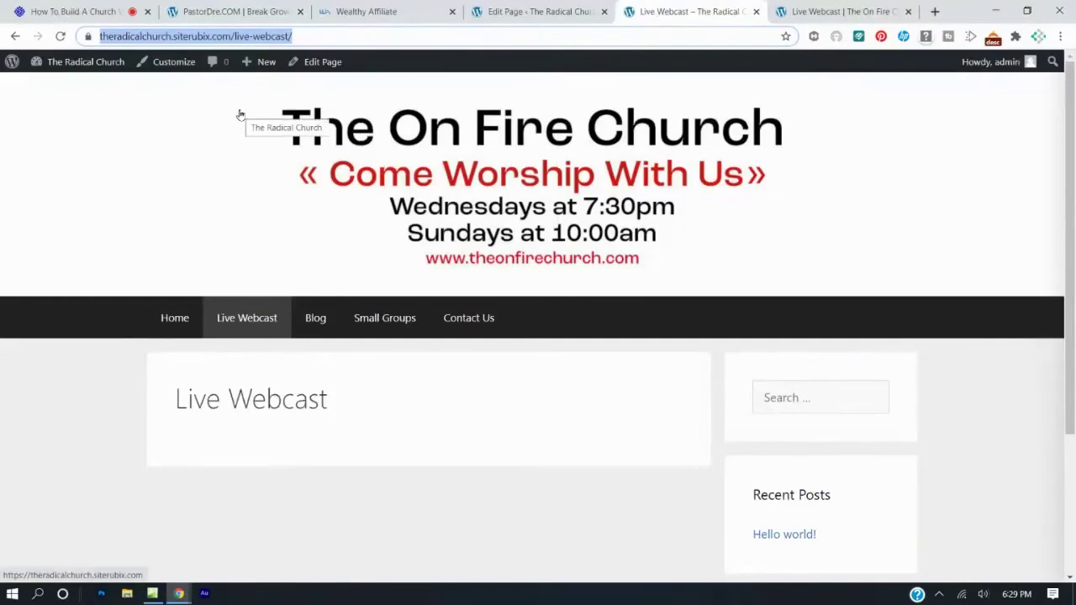
right_click(247, 327)
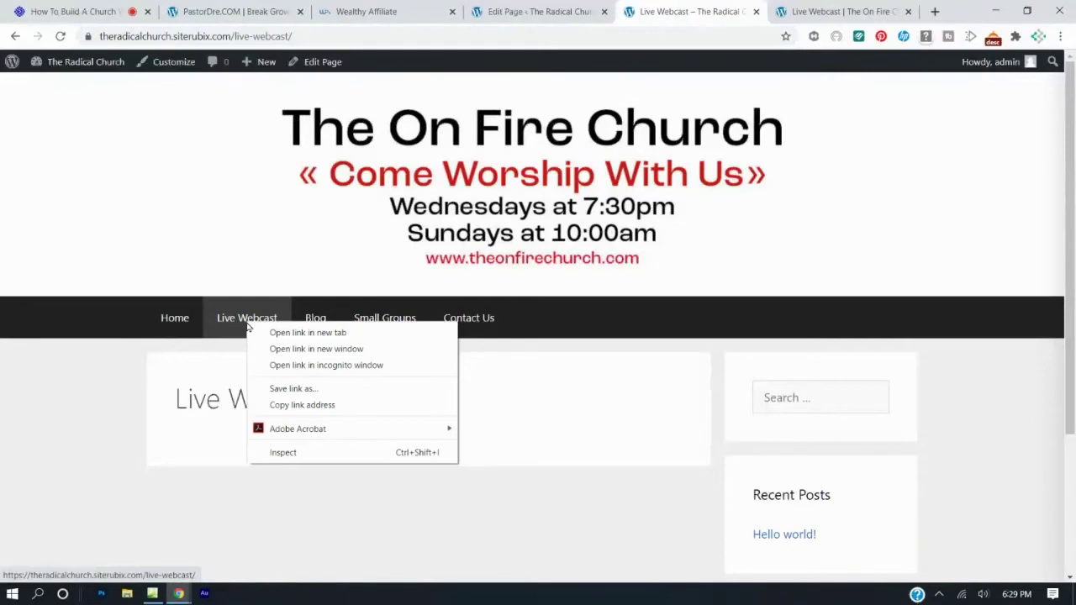
left_click(281, 405)
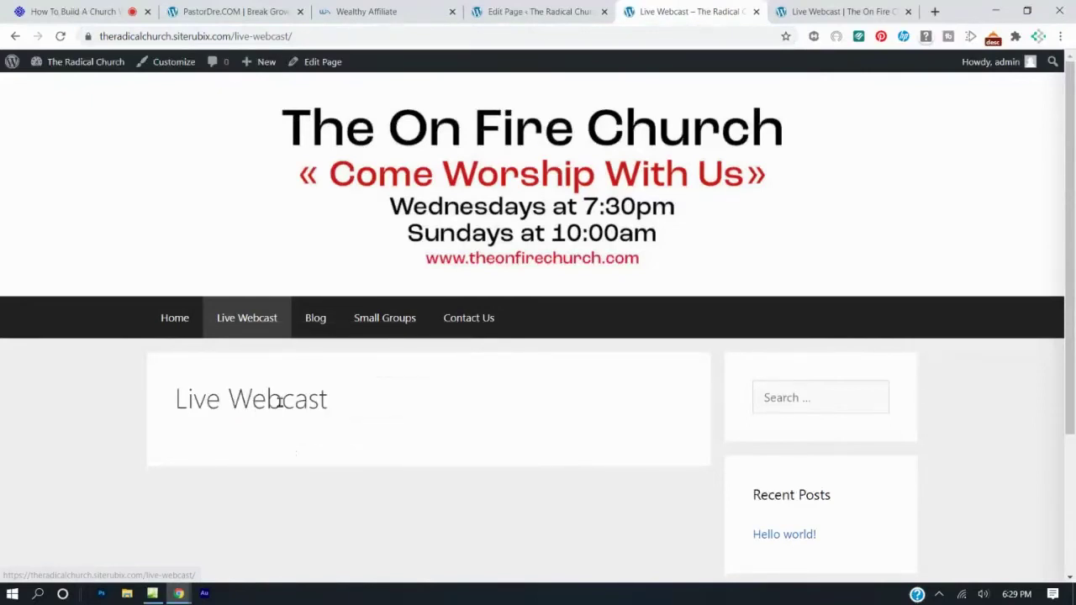
Paste the Live Webcast page address as the link on the Live Webcast image.
left_click(503, 14)
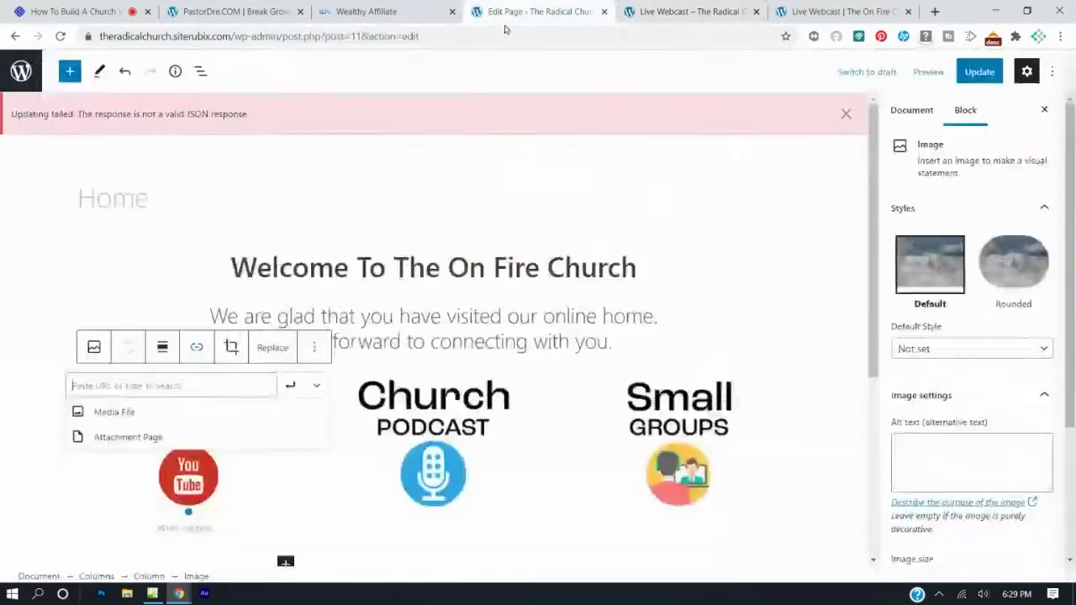
left_click(315, 475)
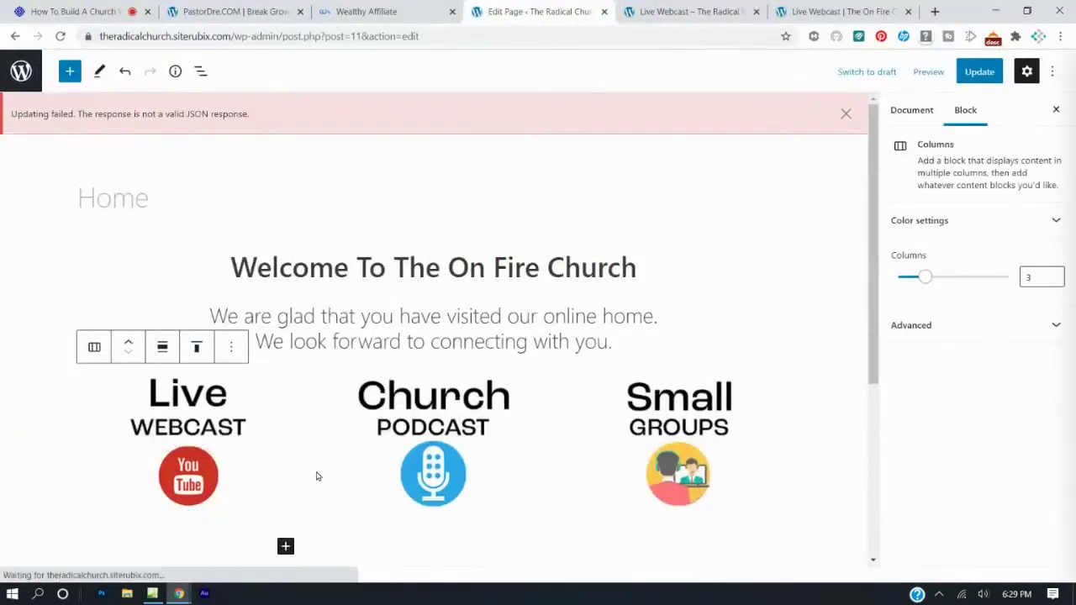
left_click(201, 438)
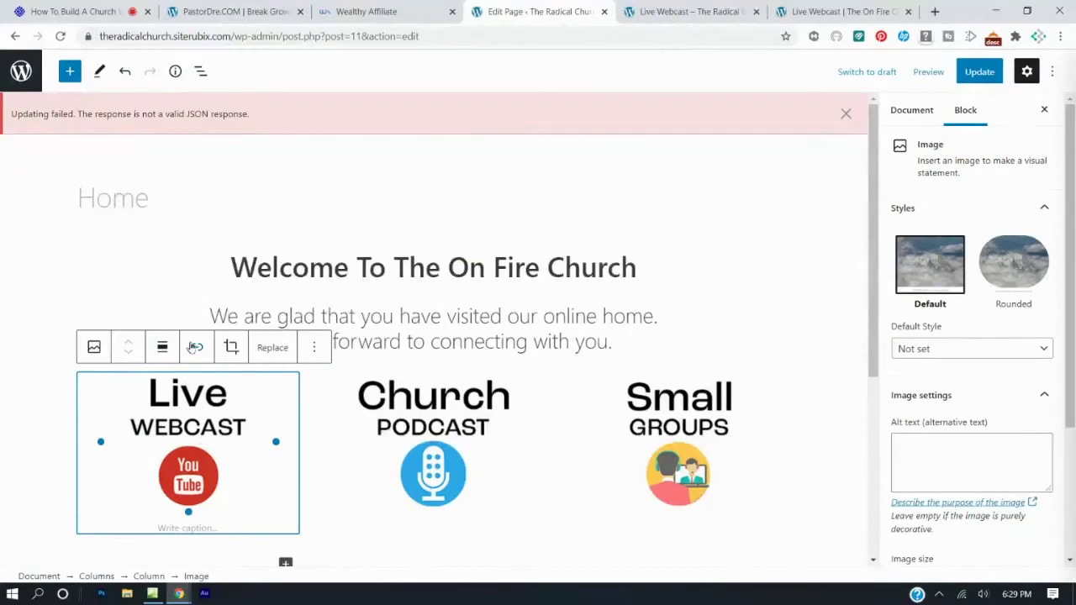
left_click(195, 348)
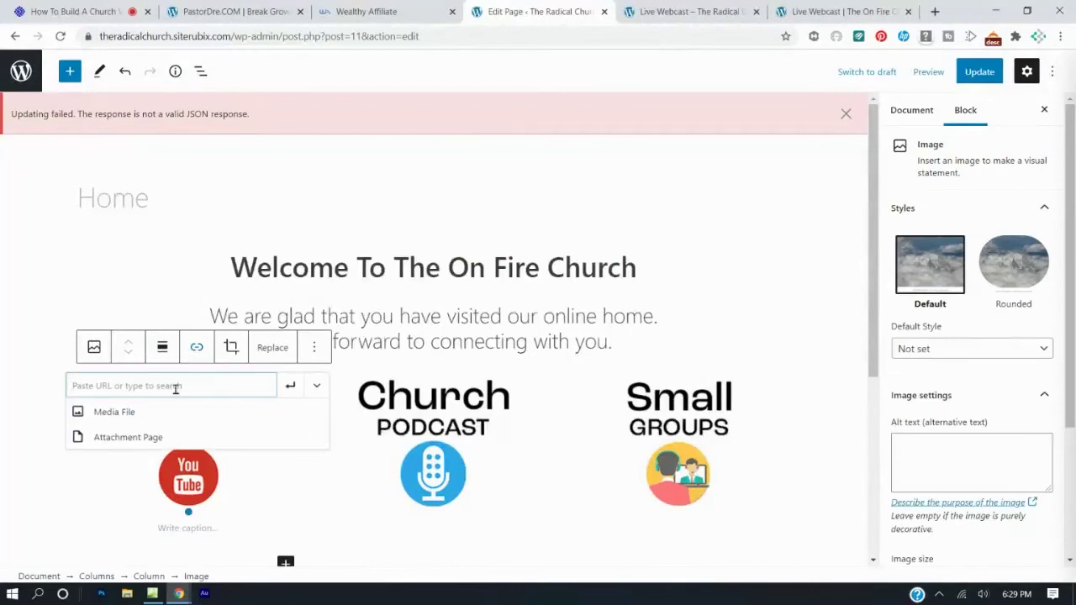
key("ctrl+v")
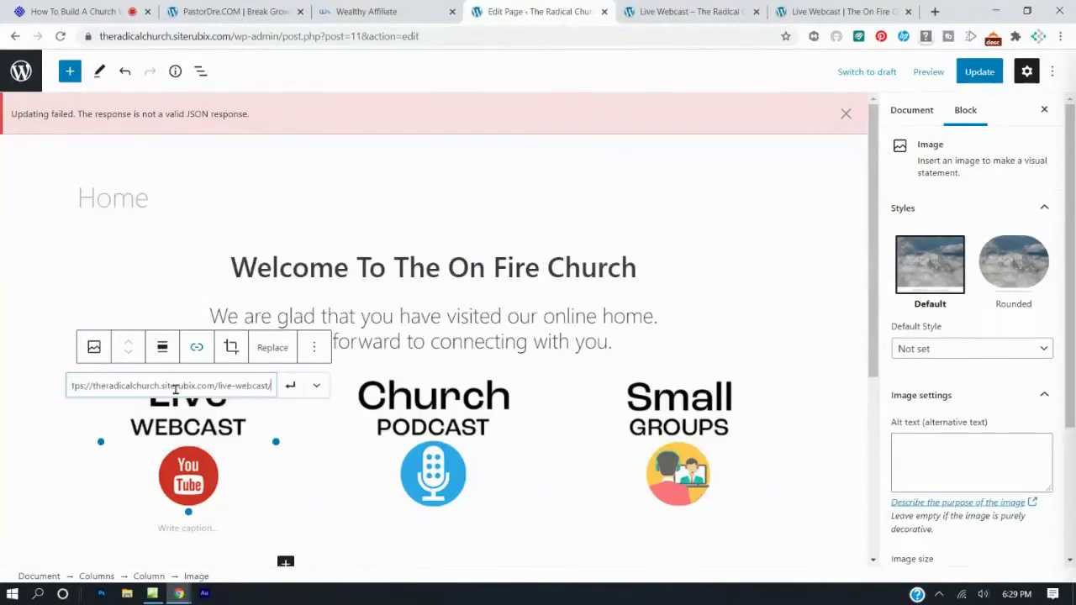
left_click(290, 386)
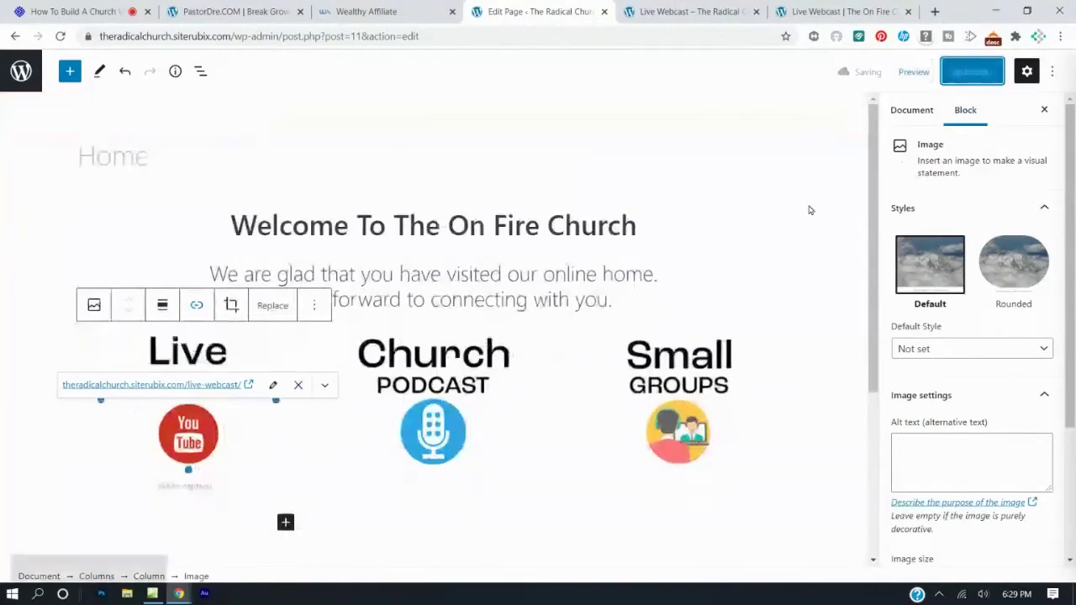
Test the Live Webcast image link from the live Home page, then return to the editor.
left_click(693, 10)
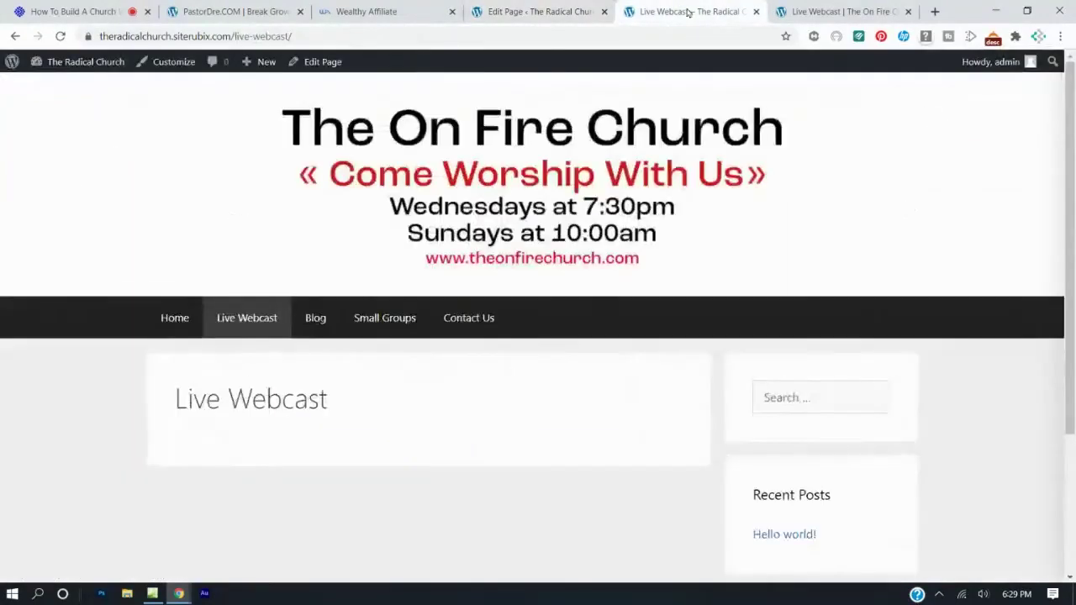
left_click(60, 37)
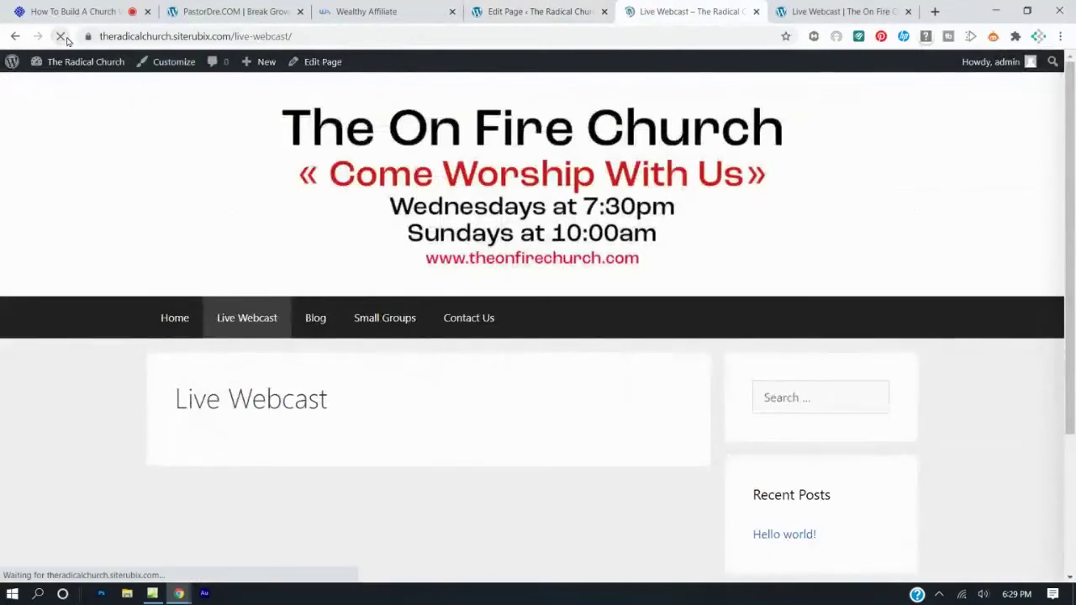
left_click(174, 321)
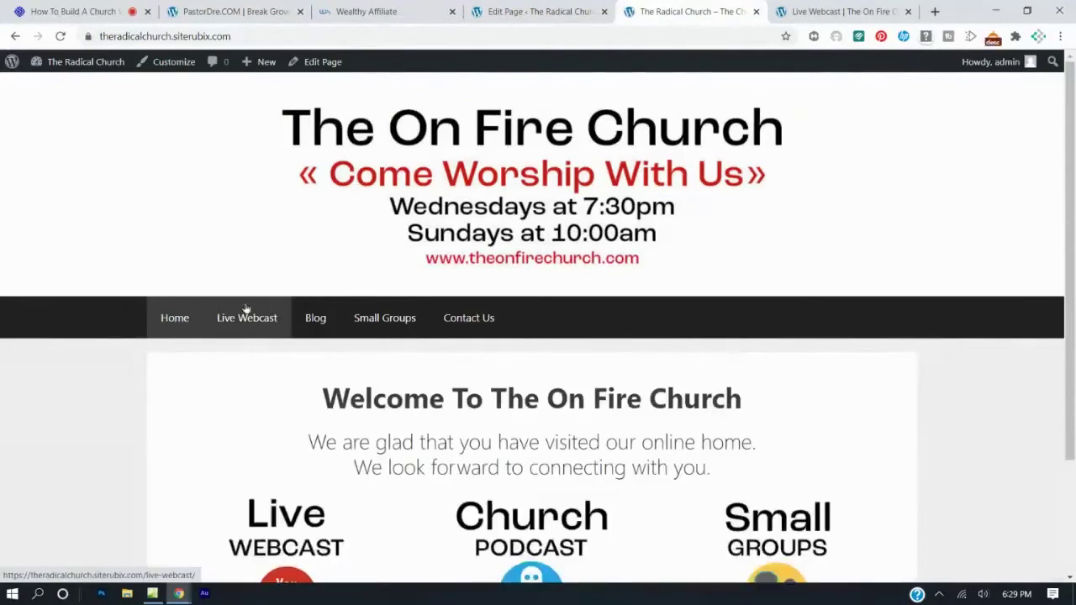
scroll(286, 370, "down", 2)
left_click(303, 400)
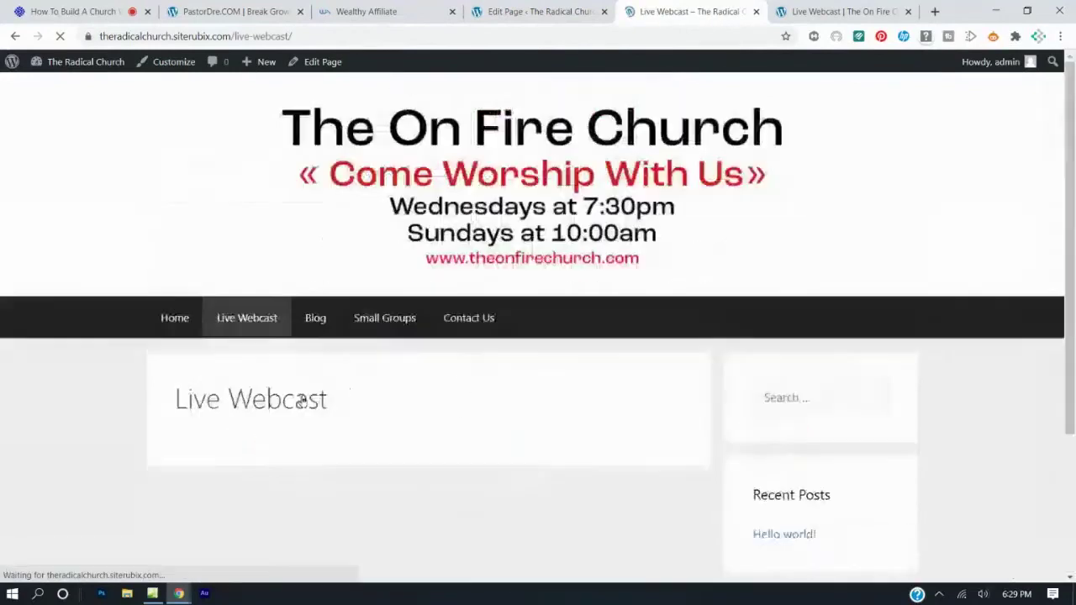
left_click(496, 12)
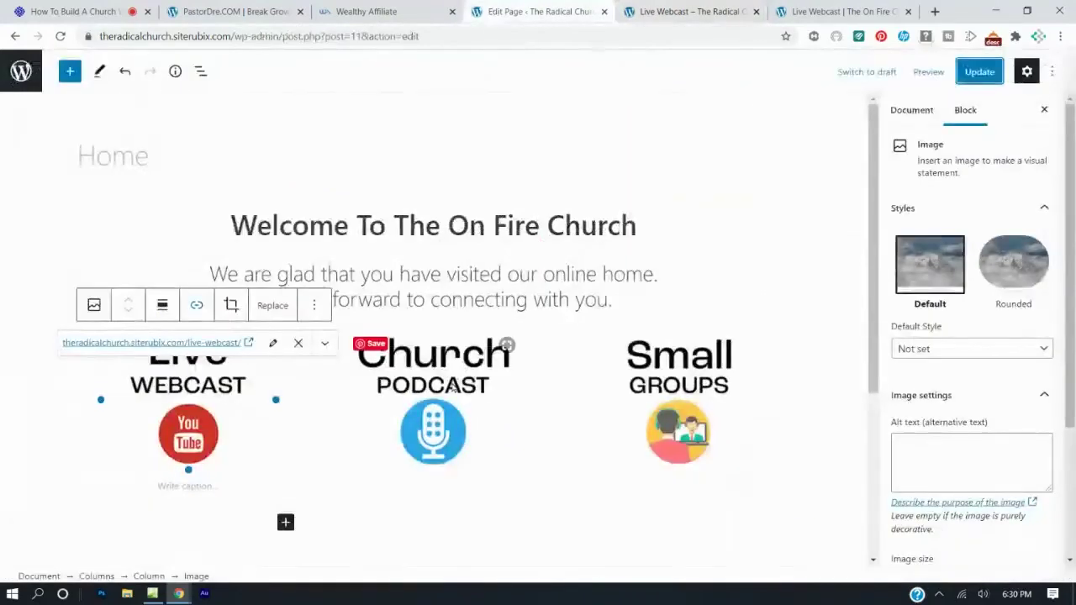
left_click(453, 386)
left_click(657, 17)
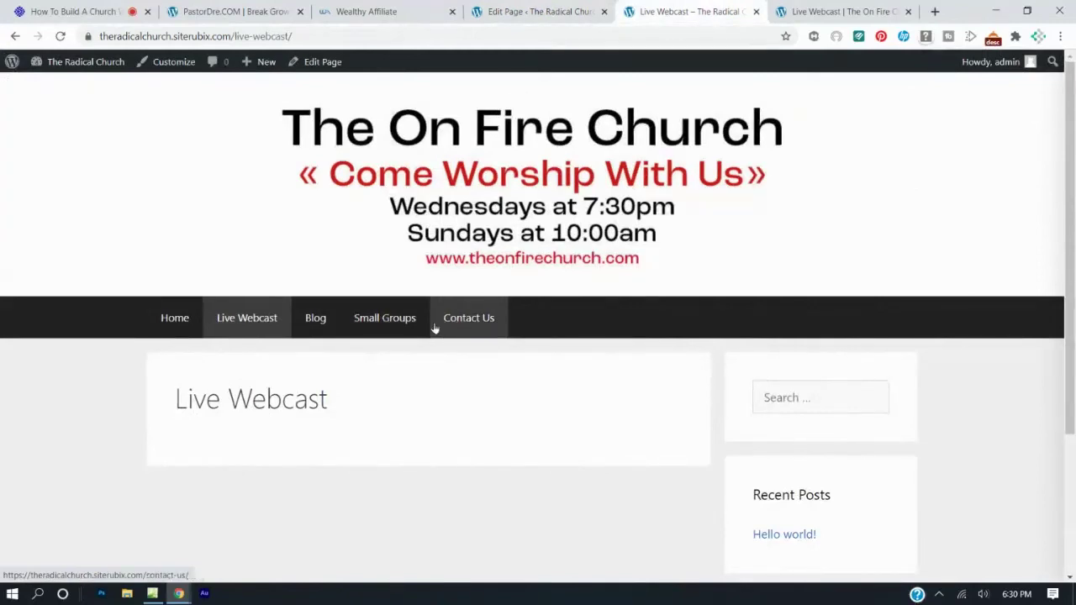
left_click(534, 12)
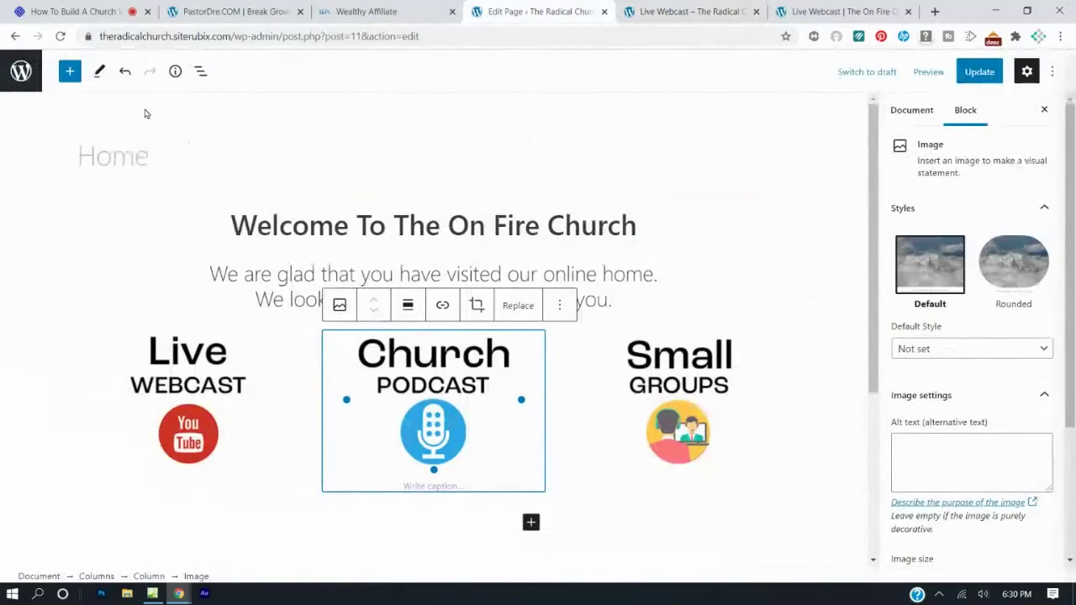
Create and publish a new empty page titled Podcast, then go back to the Pages list.
left_click(15, 37)
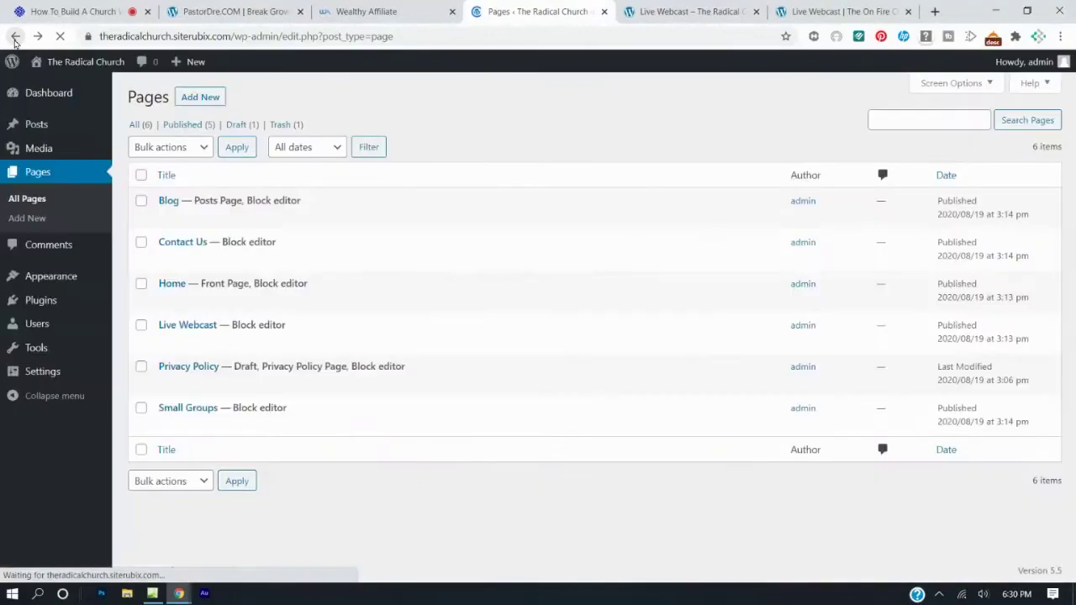
left_click(197, 97)
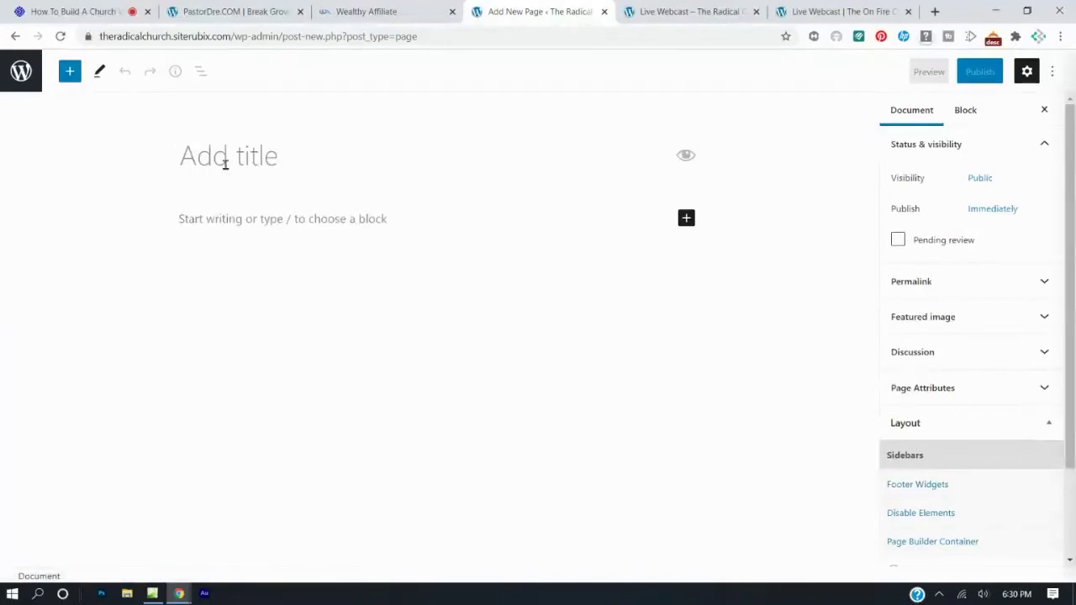
type("P")
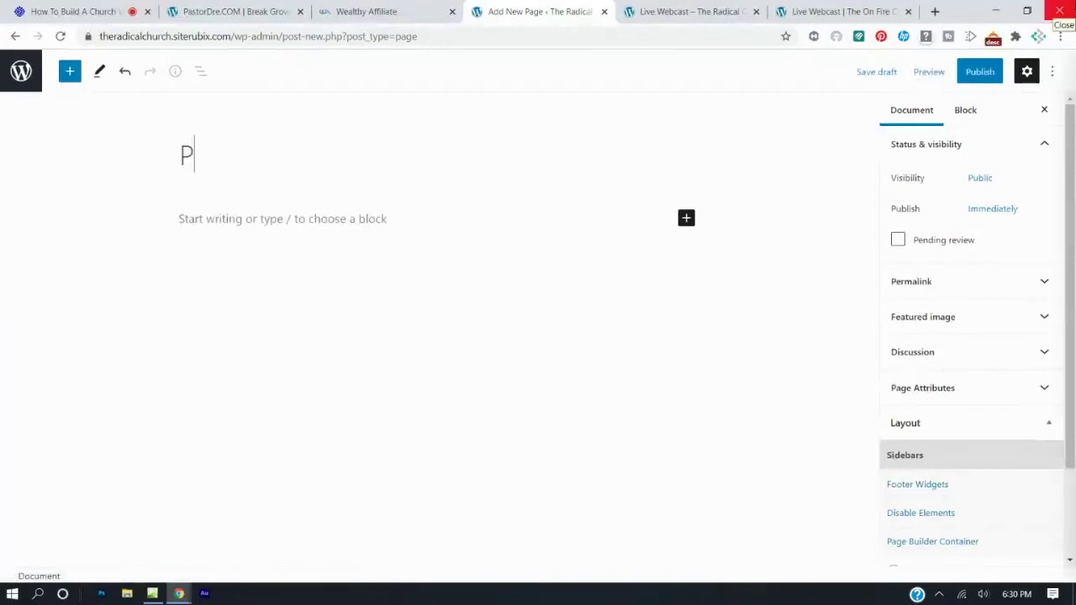
type("ocdcast")
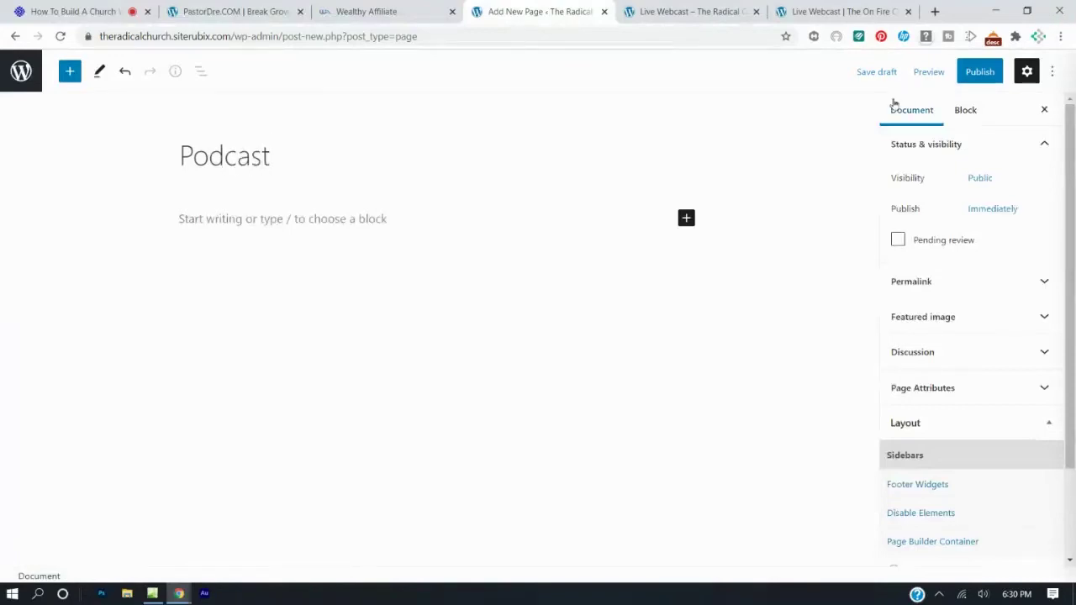
left_click(976, 74)
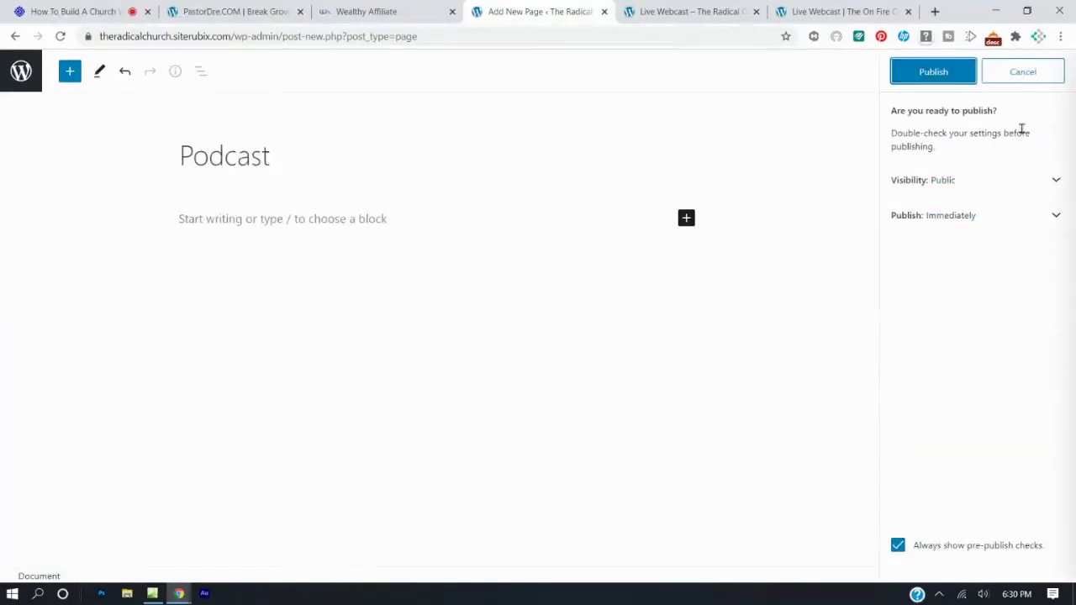
left_click(971, 71)
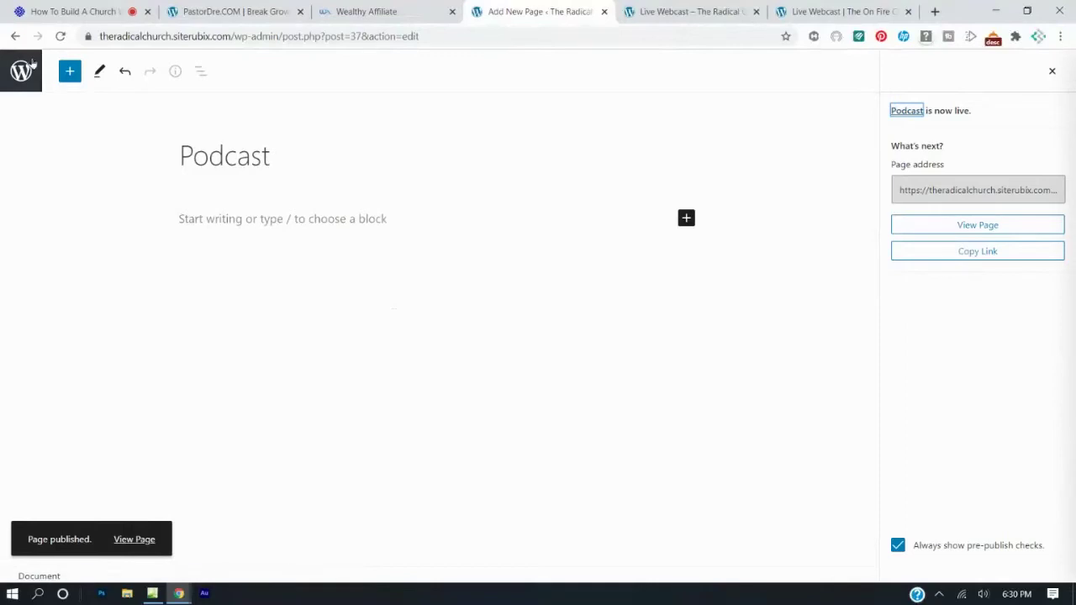
left_click(12, 41)
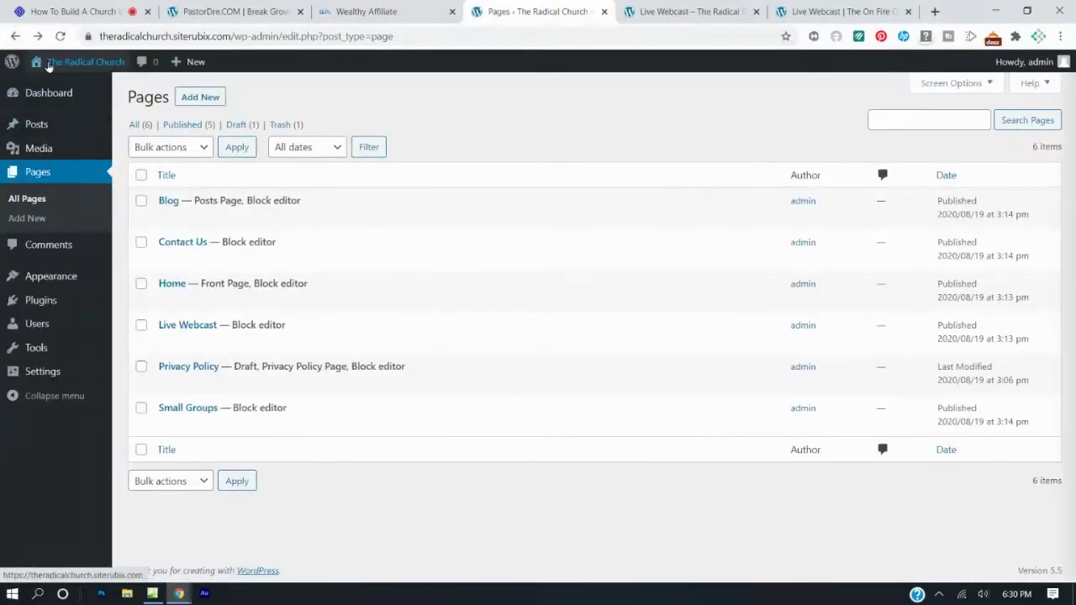
In Appearance > Menus, add Podcast to Menu 1, drag it above Contact Us, and save the menu.
left_click(57, 38)
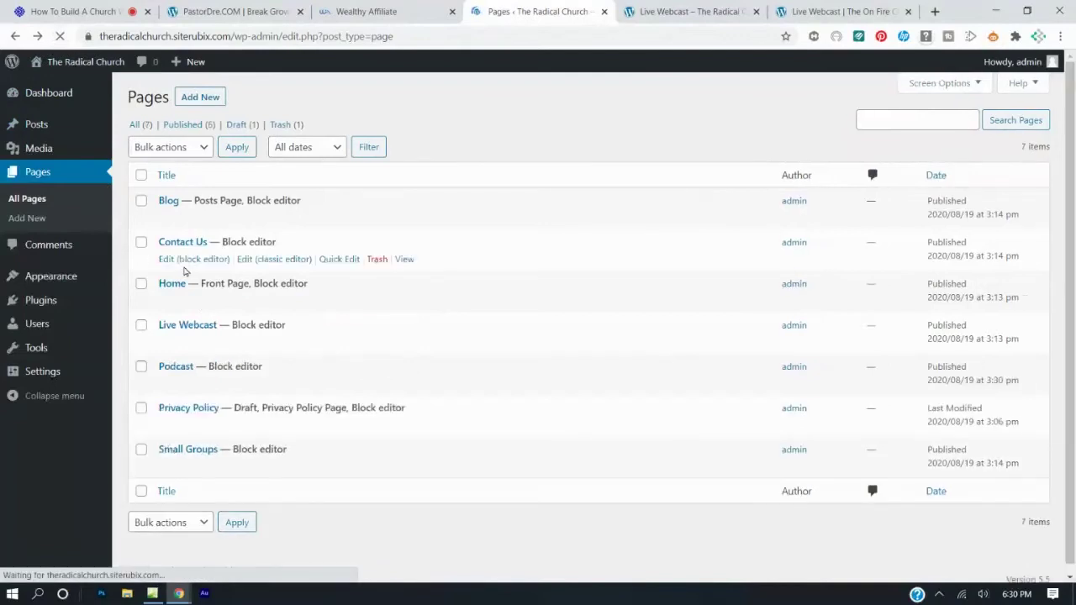
mouse_move(185, 386)
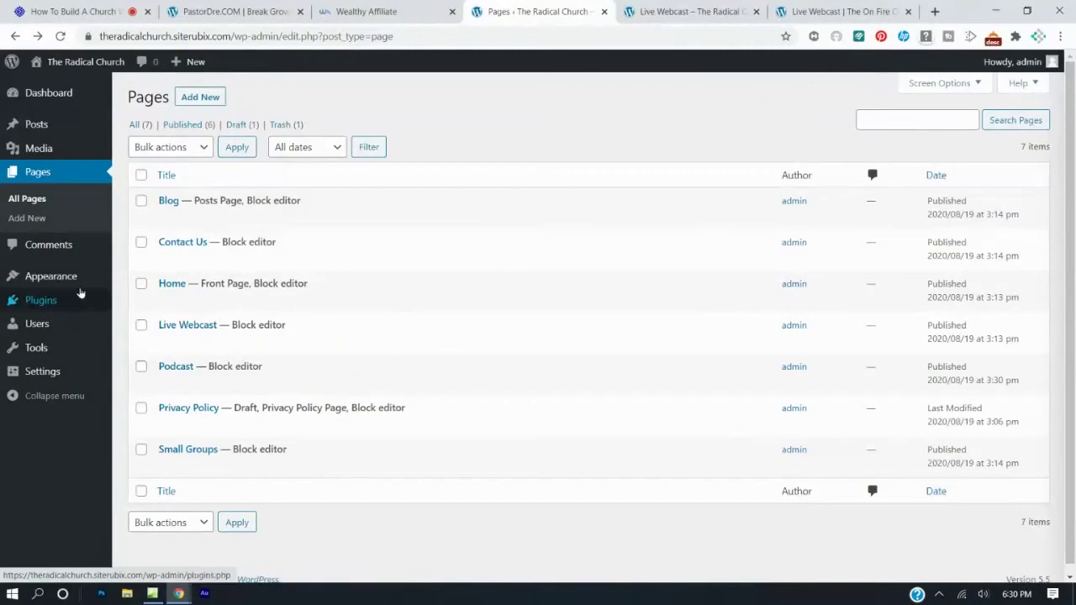
mouse_move(69, 283)
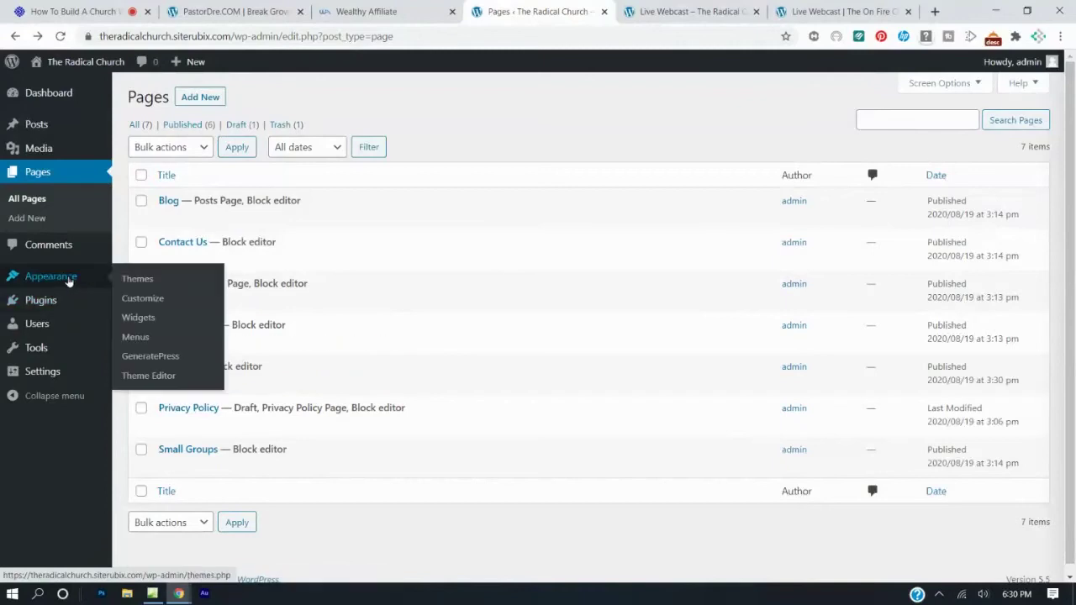
left_click(131, 337)
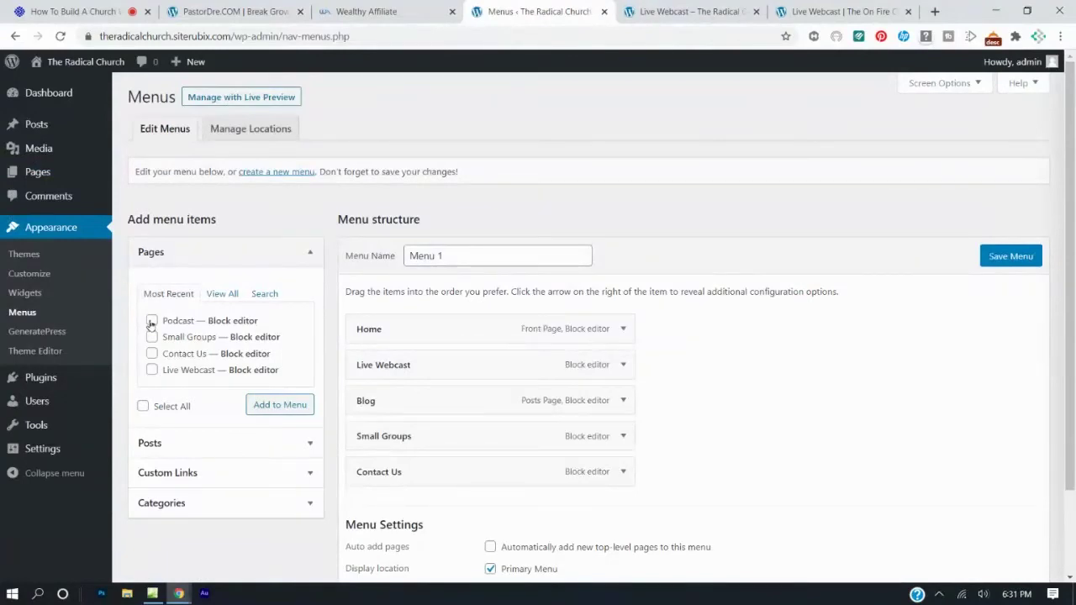
left_click(152, 321)
left_click(259, 405)
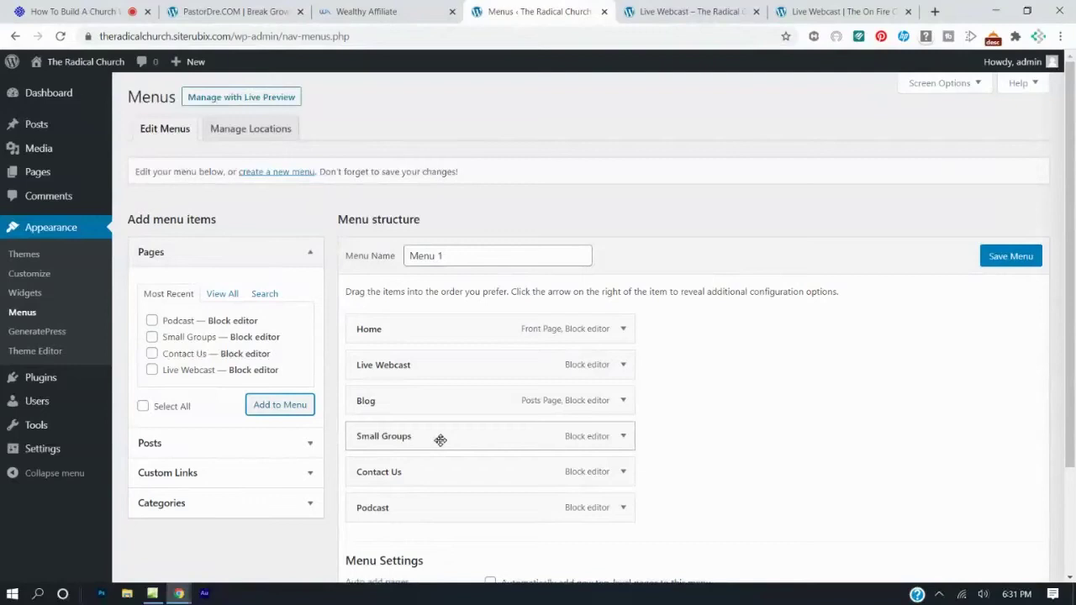
left_click_drag(431, 503, 445, 470)
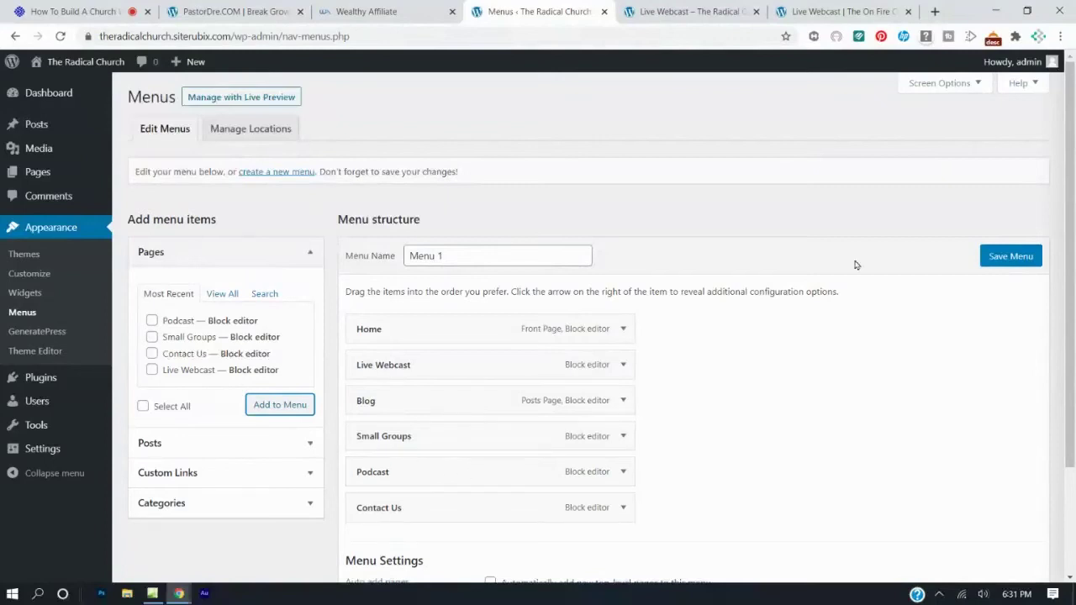
left_click(1005, 259)
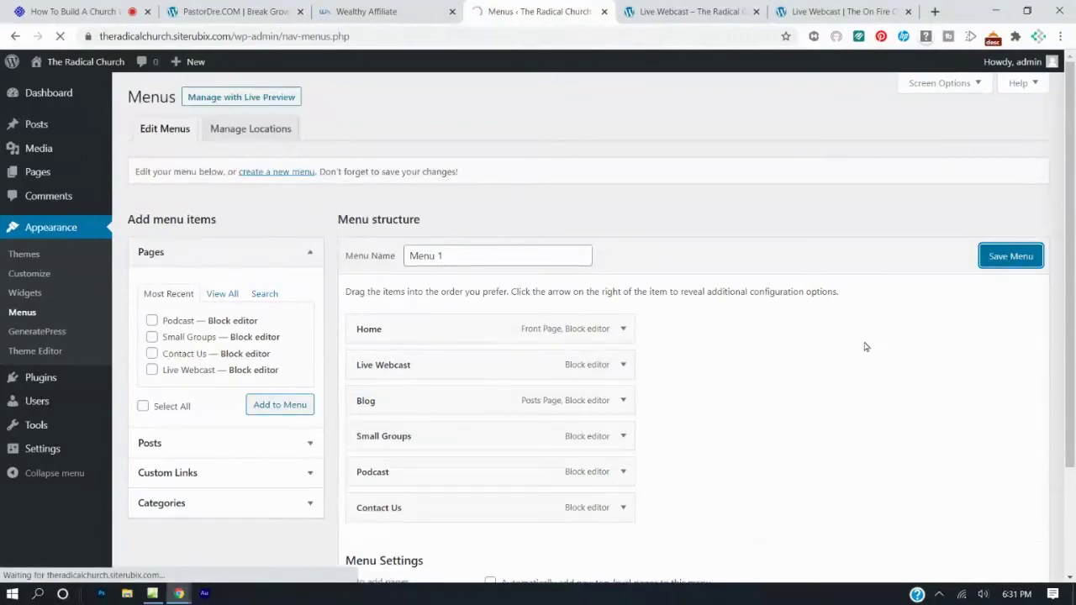
Refresh the live site to see Podcast in its menu, then open the admin Pages list.
left_click(678, 10)
key("F5")
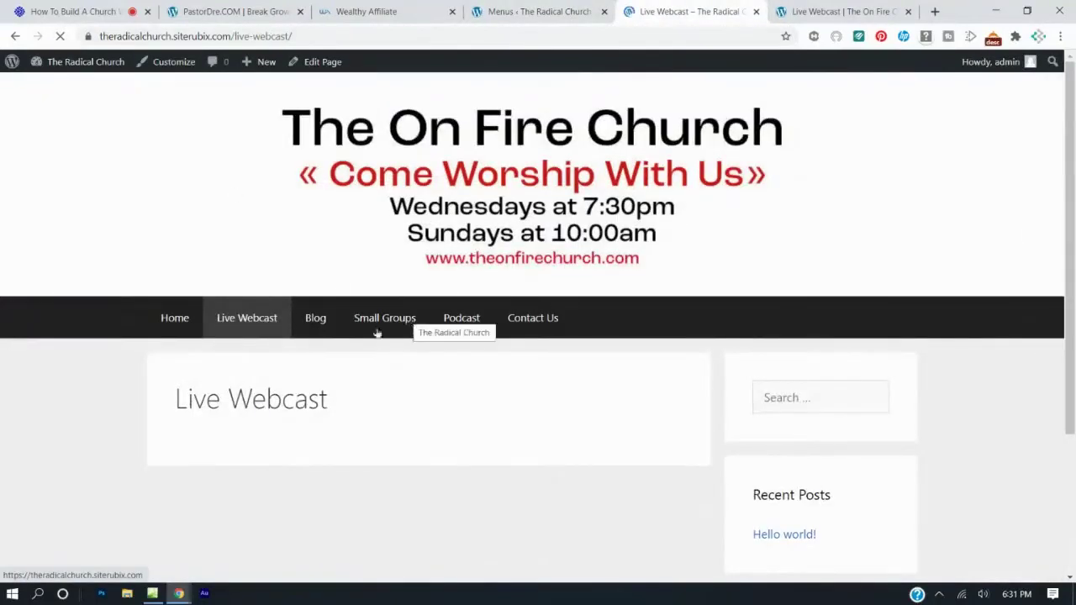
left_click(180, 320)
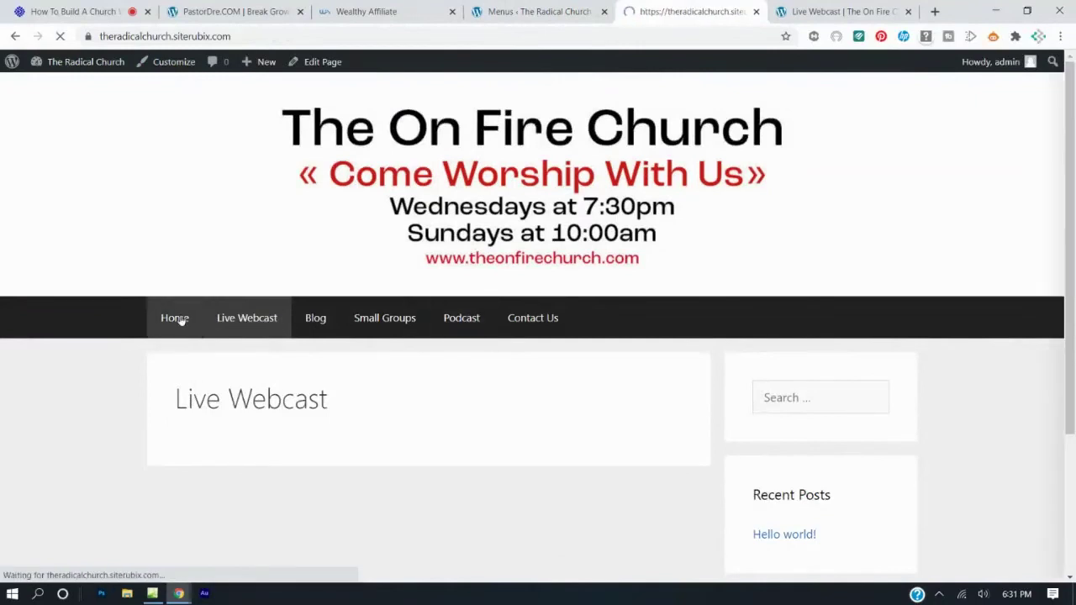
scroll(345, 303, "down", 2)
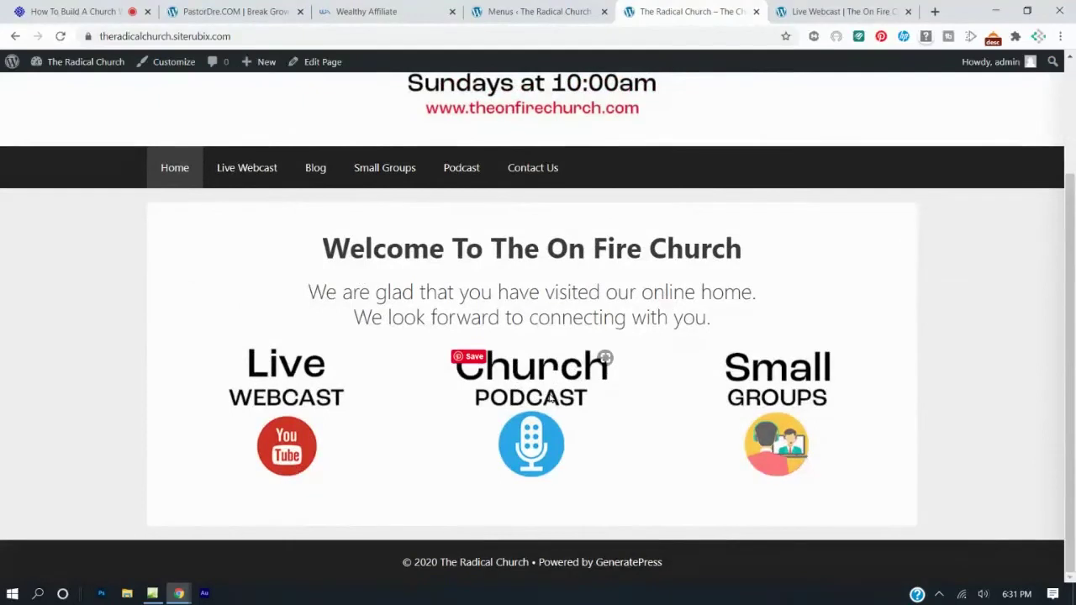
left_click(545, 11)
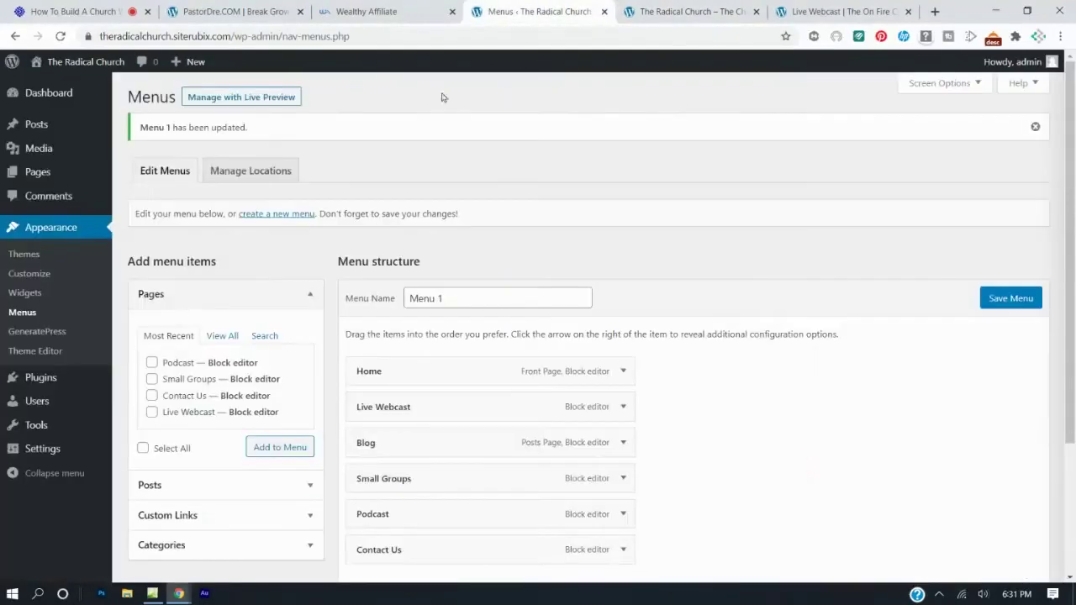
left_click(39, 176)
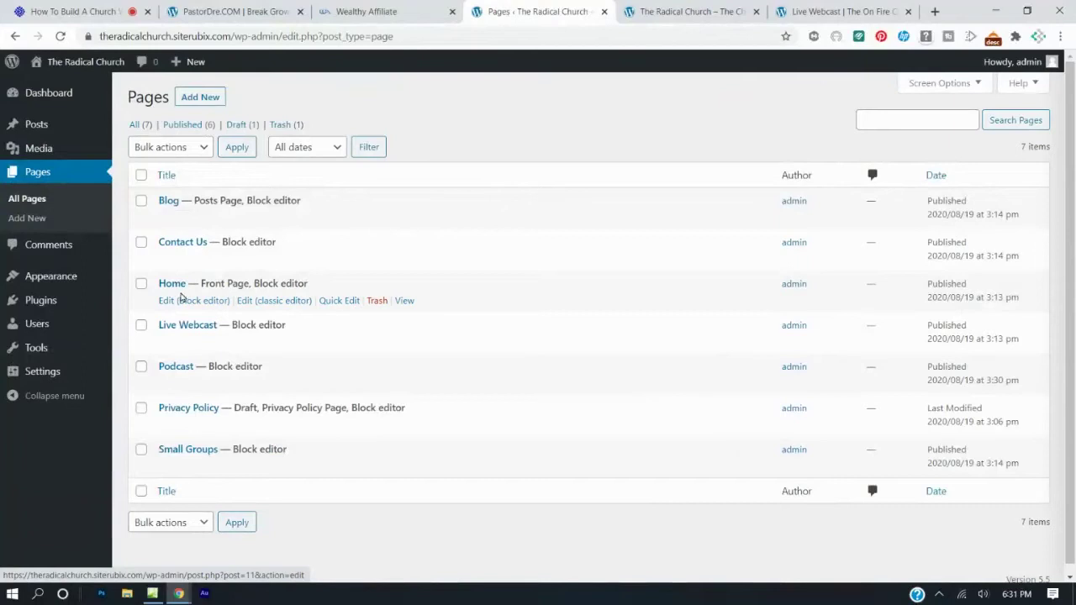
Select the Church Podcast image on Home and copy the Podcast page URL from the live site.
left_click(181, 306)
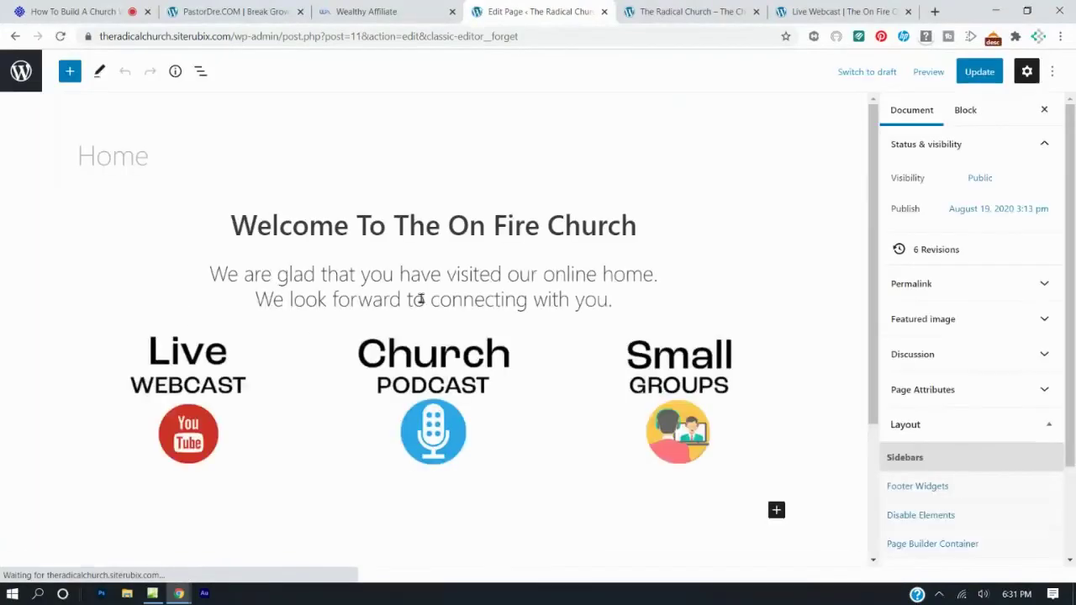
left_click(438, 370)
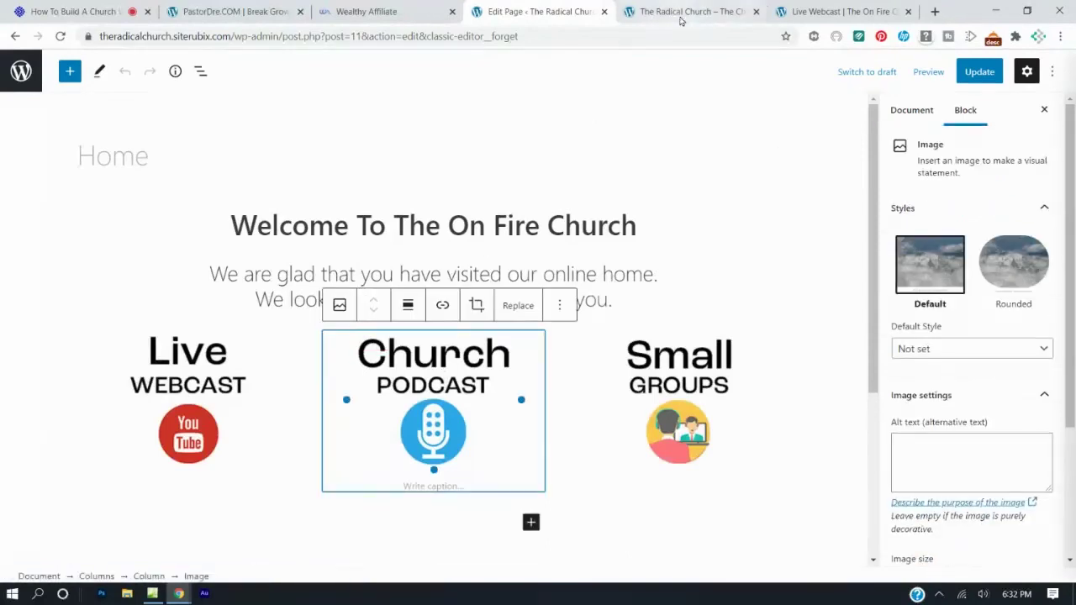
left_click(681, 15)
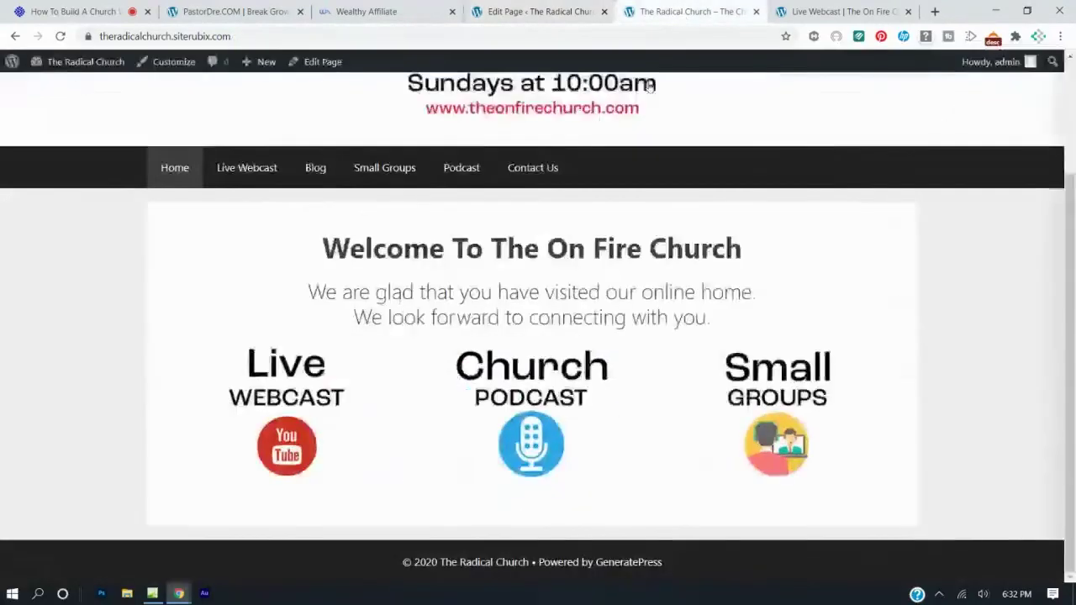
left_click(462, 170)
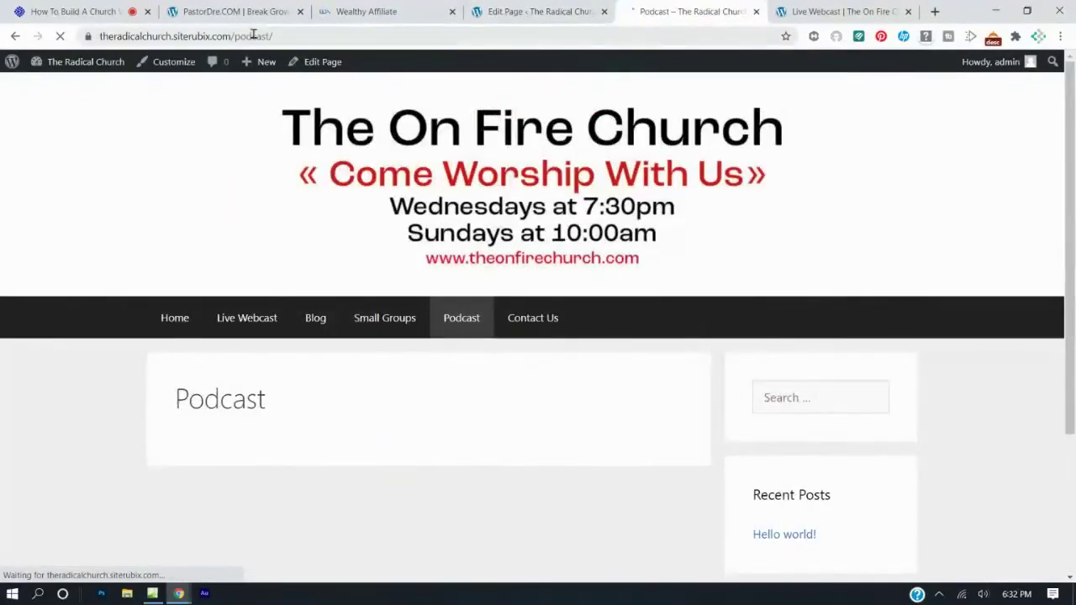
left_click(254, 36)
right_click(253, 36)
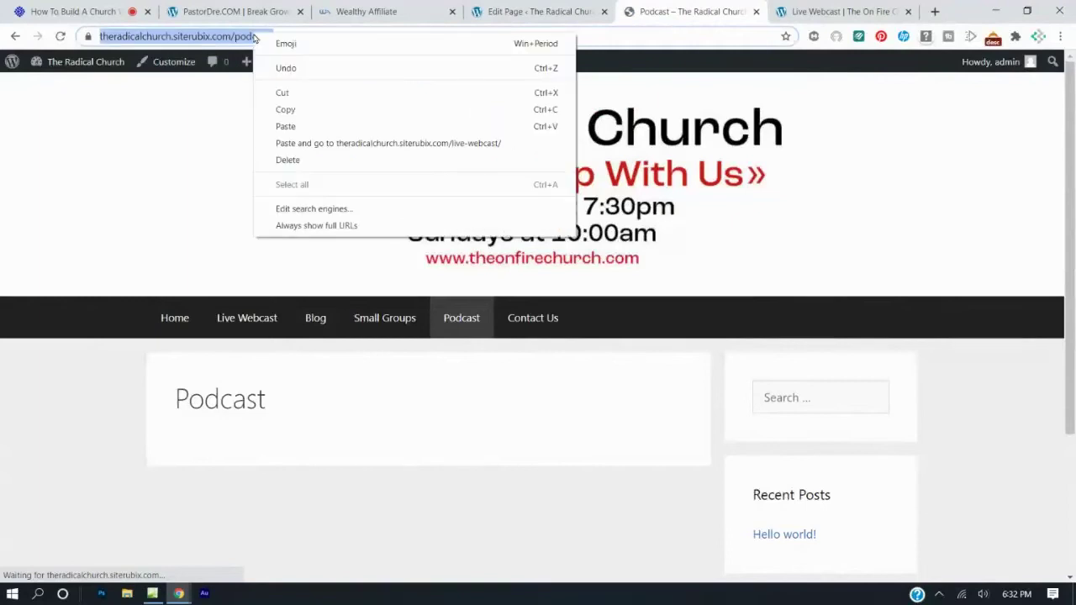
left_click(285, 110)
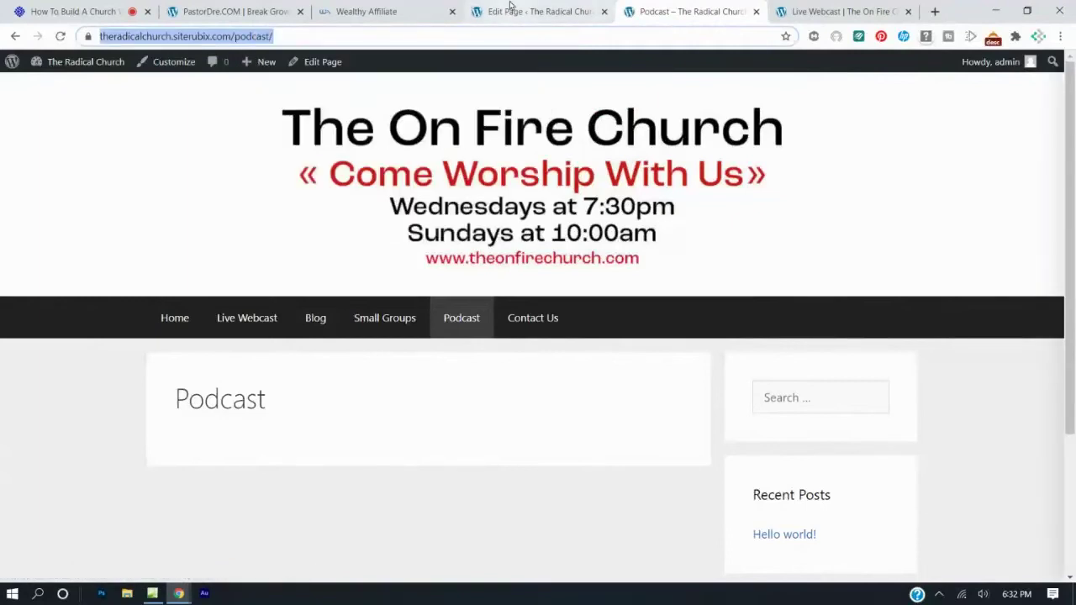
Link the Church Podcast image to the copied /podcast/ address and update the Home page.
left_click(510, 11)
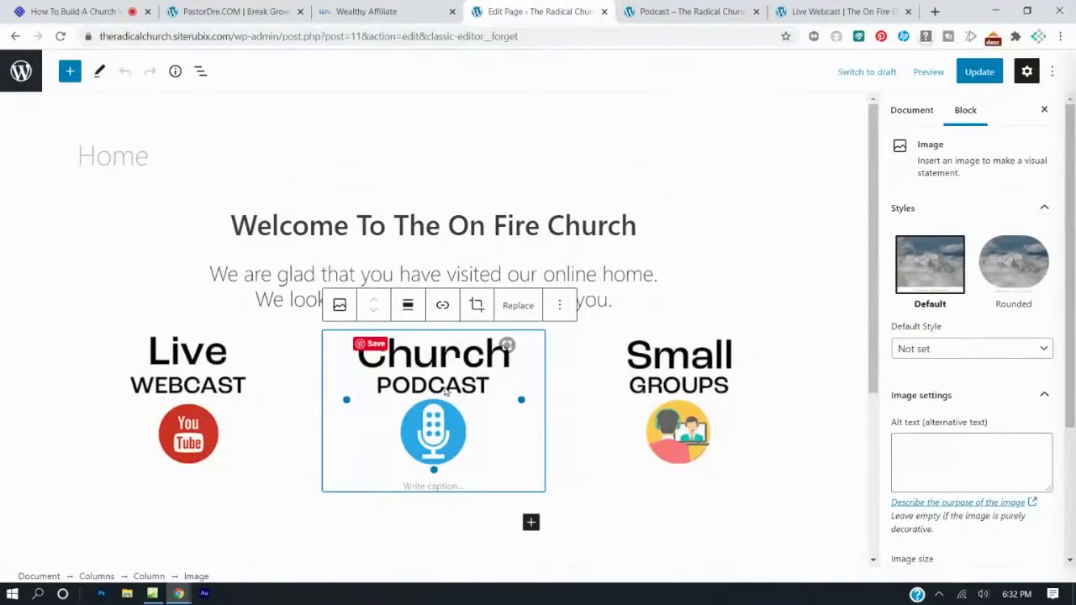
left_click(443, 307)
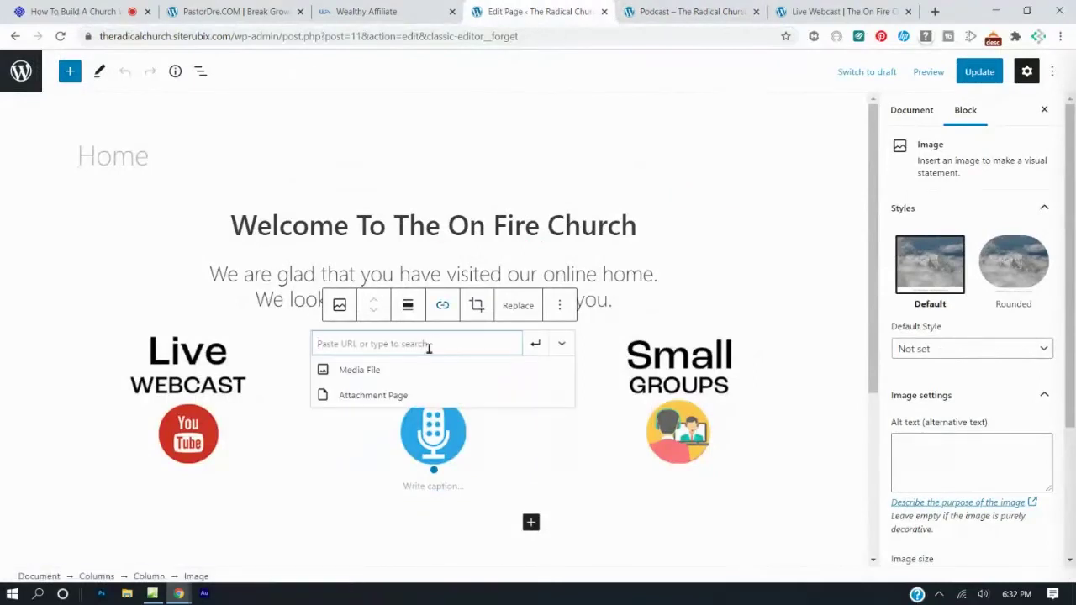
key("ctrl+v")
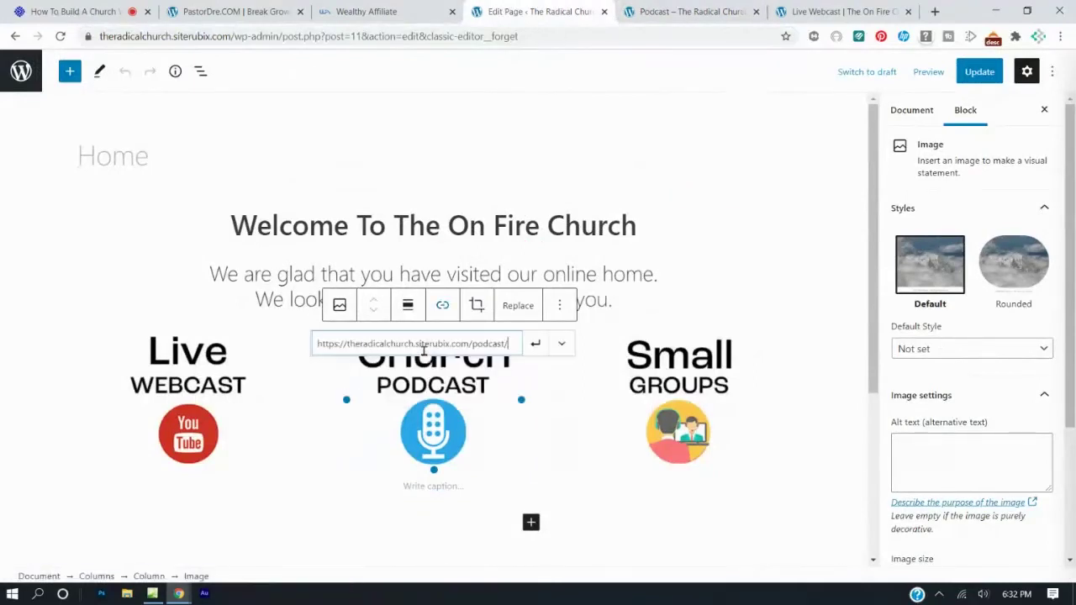
left_click(534, 345)
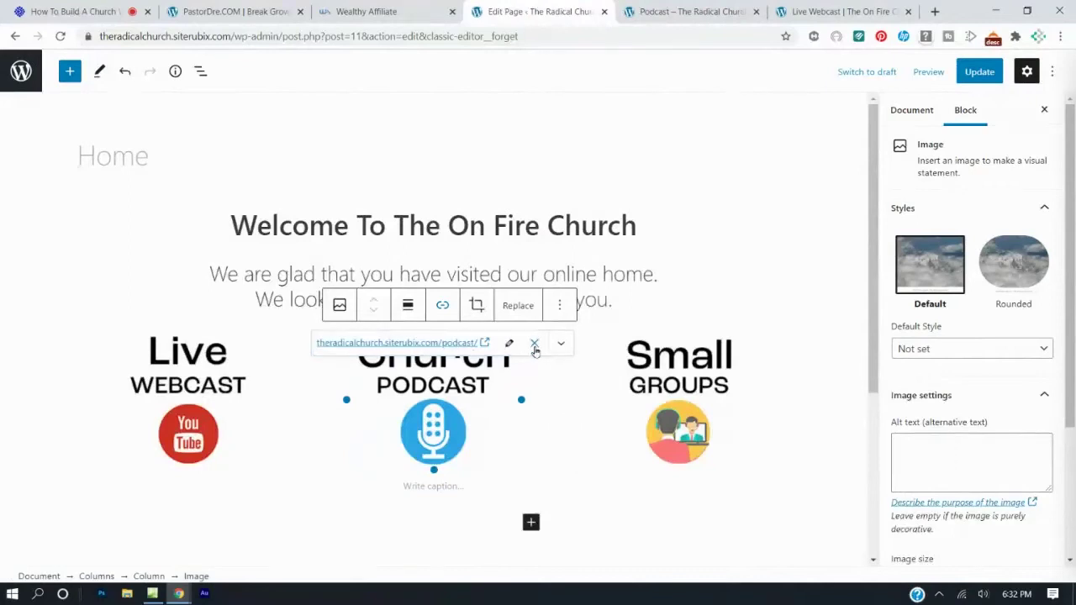
left_click(980, 71)
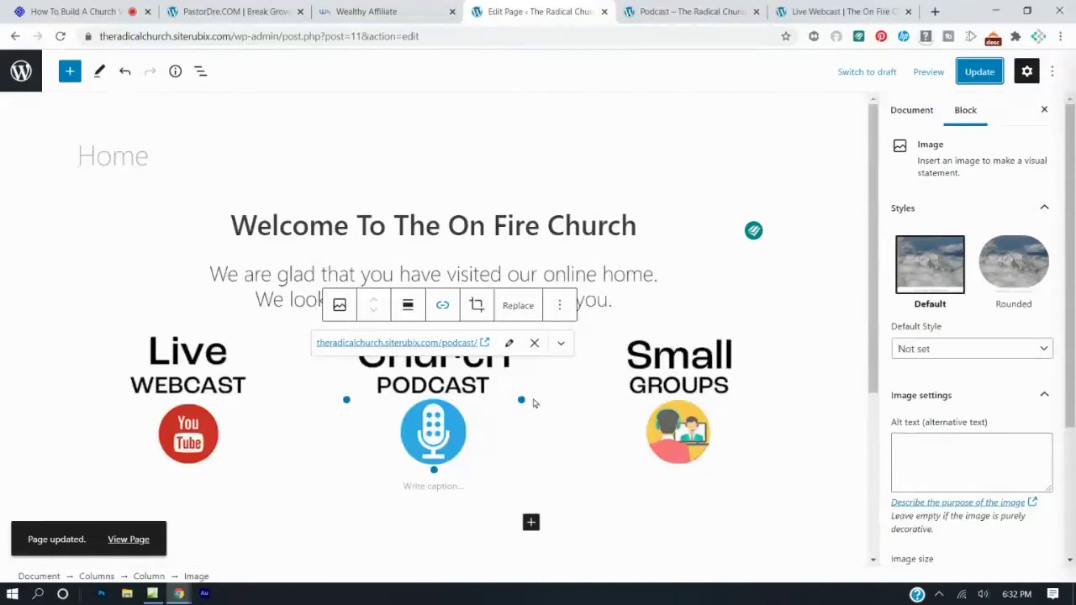
Select the Small Groups image and copy the Small Groups page address from the live site.
left_click(664, 389)
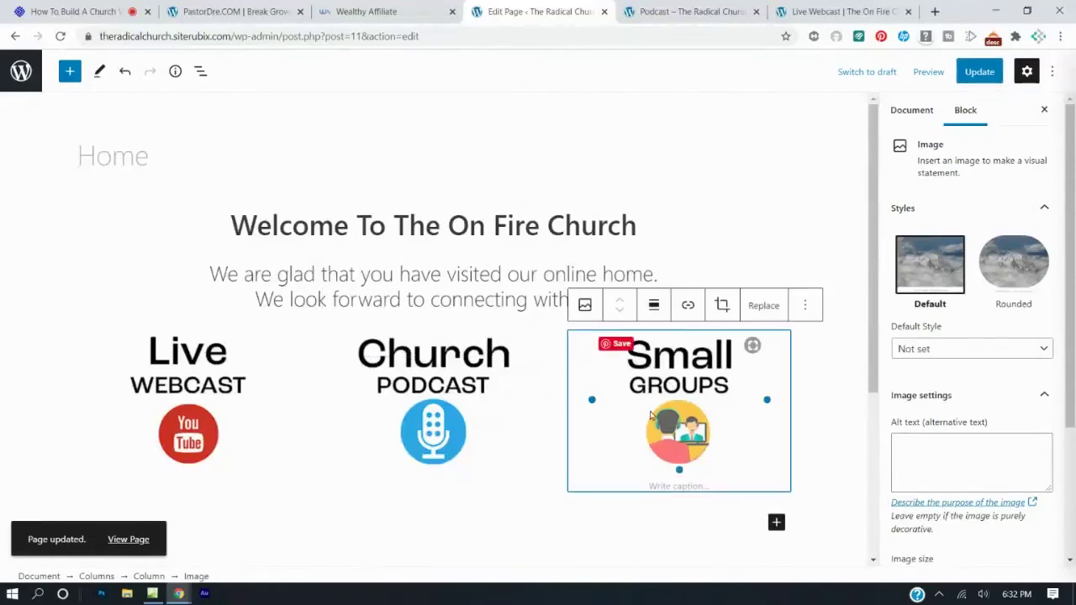
left_click(691, 10)
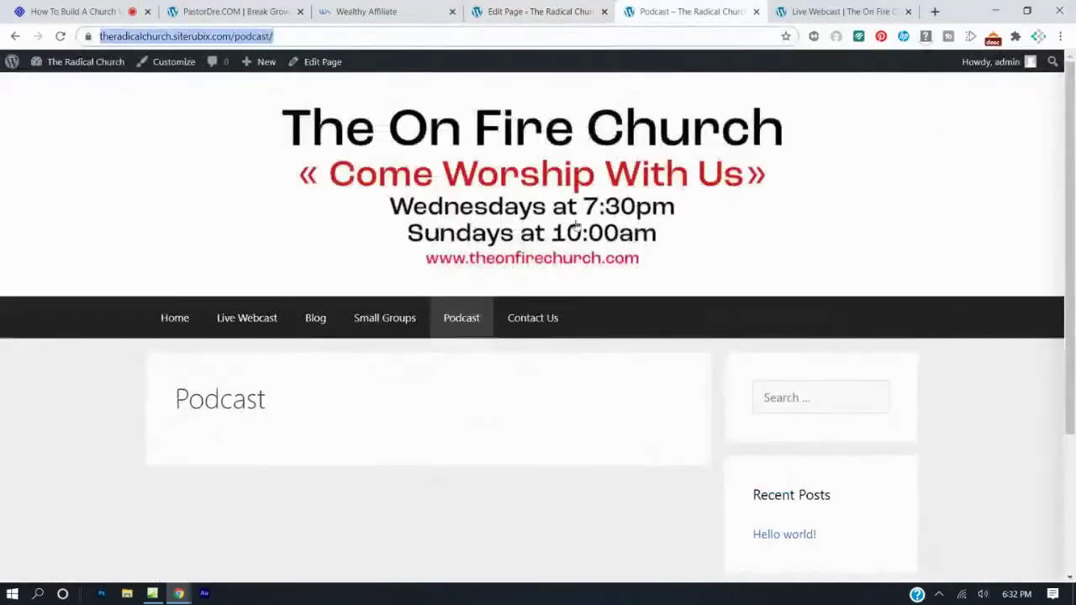
right_click(384, 327)
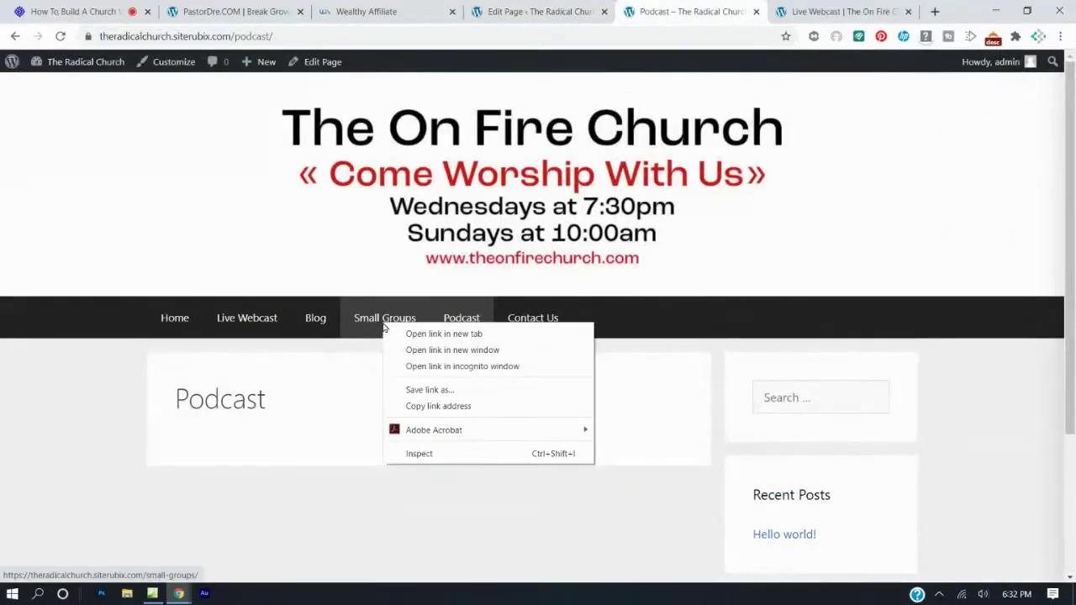
left_click(428, 406)
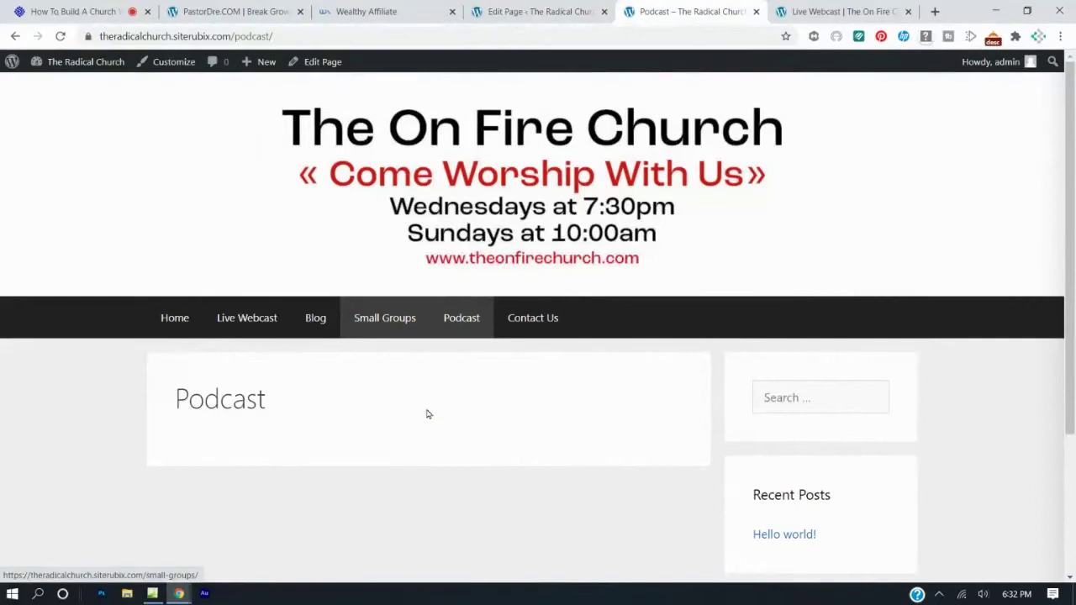
left_click(528, 15)
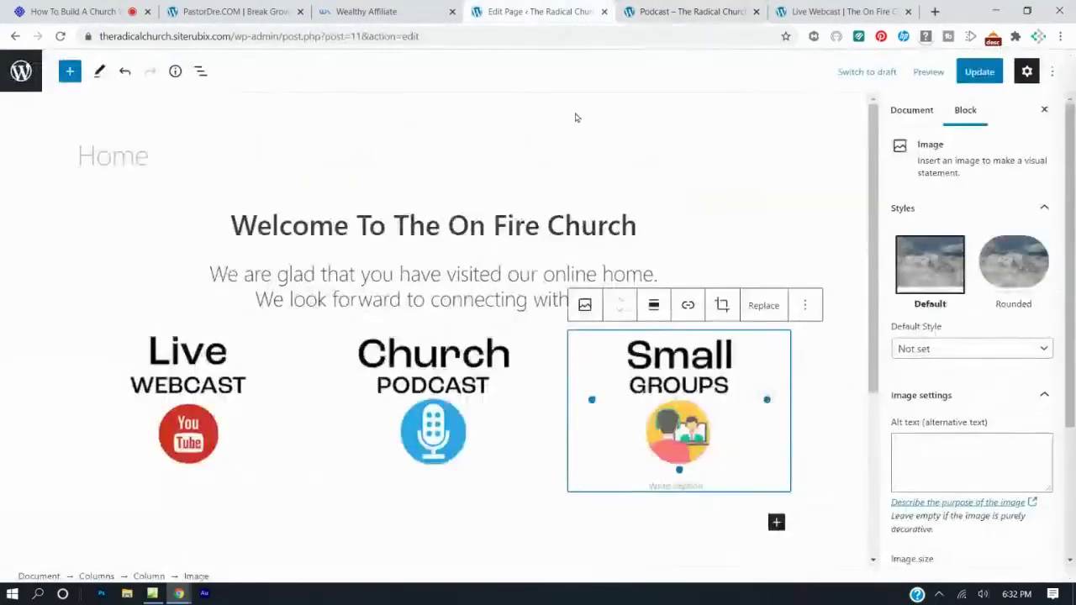
Link the Small Groups image to /small-groups/ and update the Home page.
left_click(688, 305)
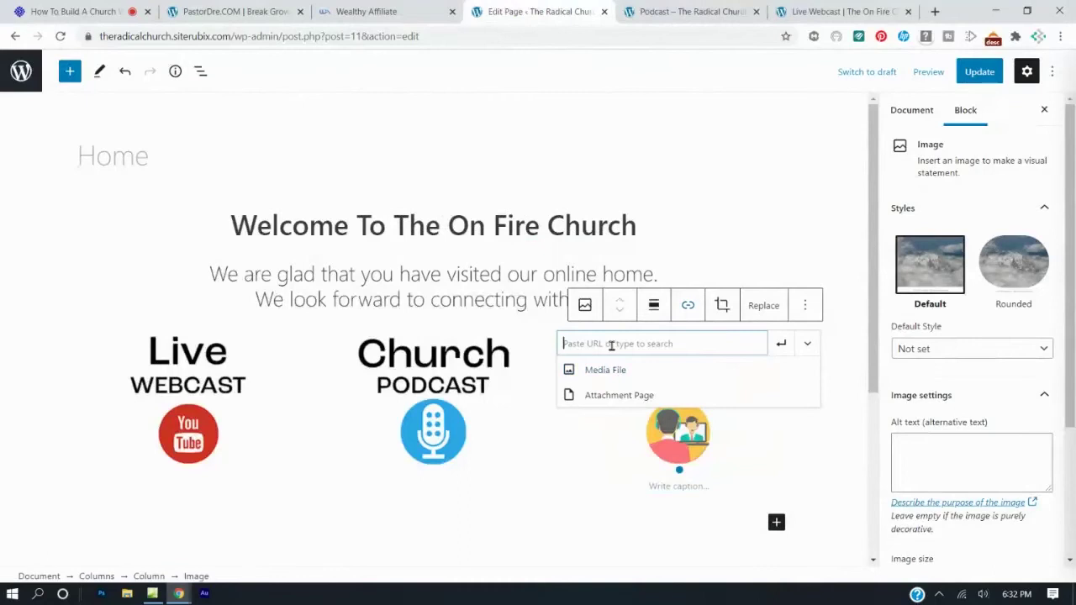
key("ctrl+v")
left_click(781, 343)
left_click(980, 71)
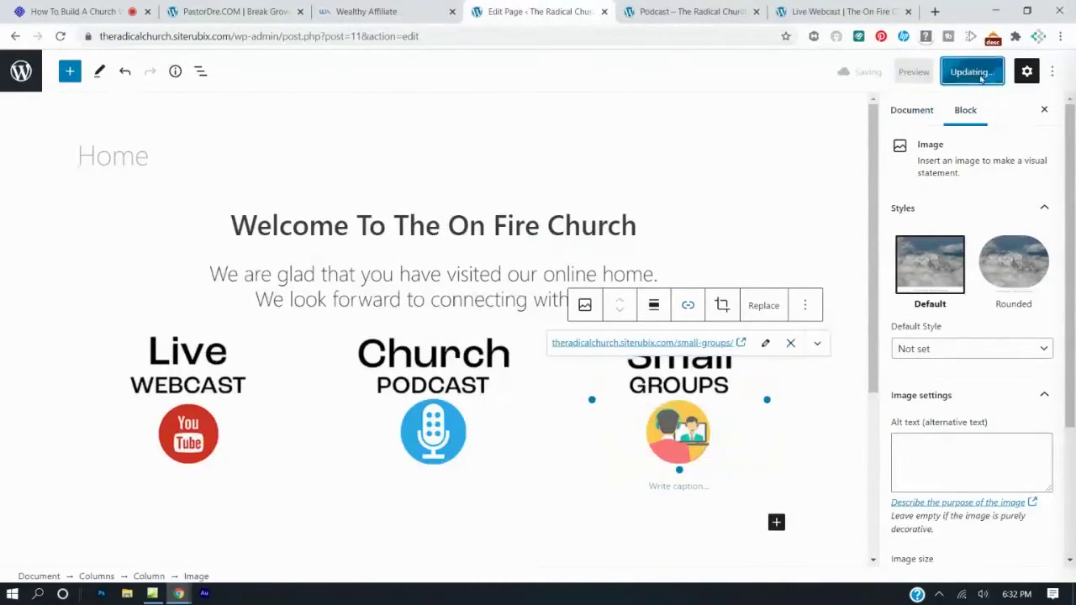
left_click(681, 10)
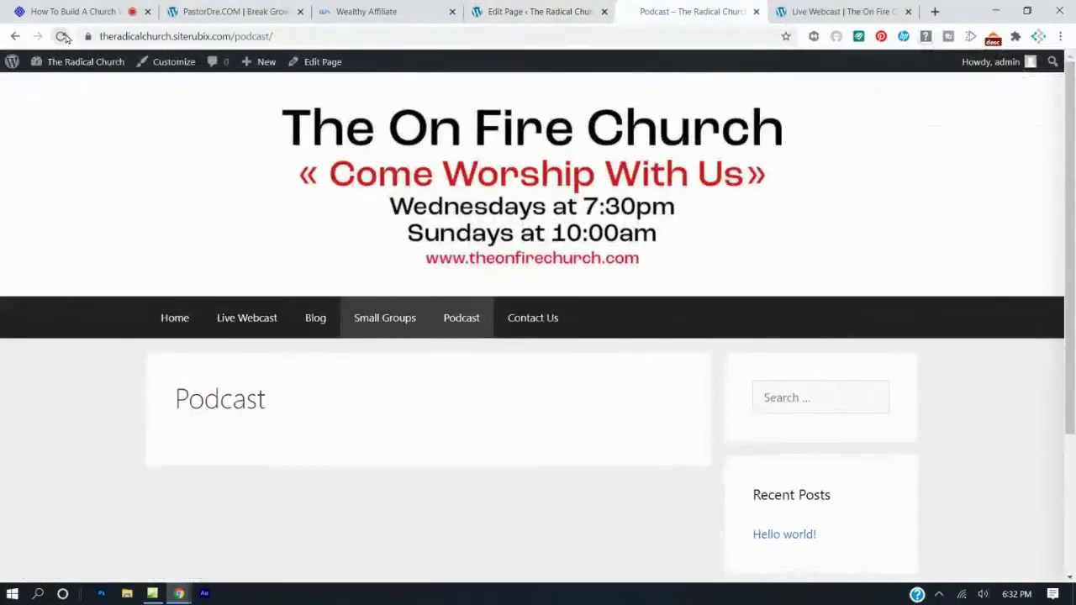
On the live Home page, confirm the Church Podcast and Small Groups images open their pages.
left_click(63, 38)
left_click(202, 310)
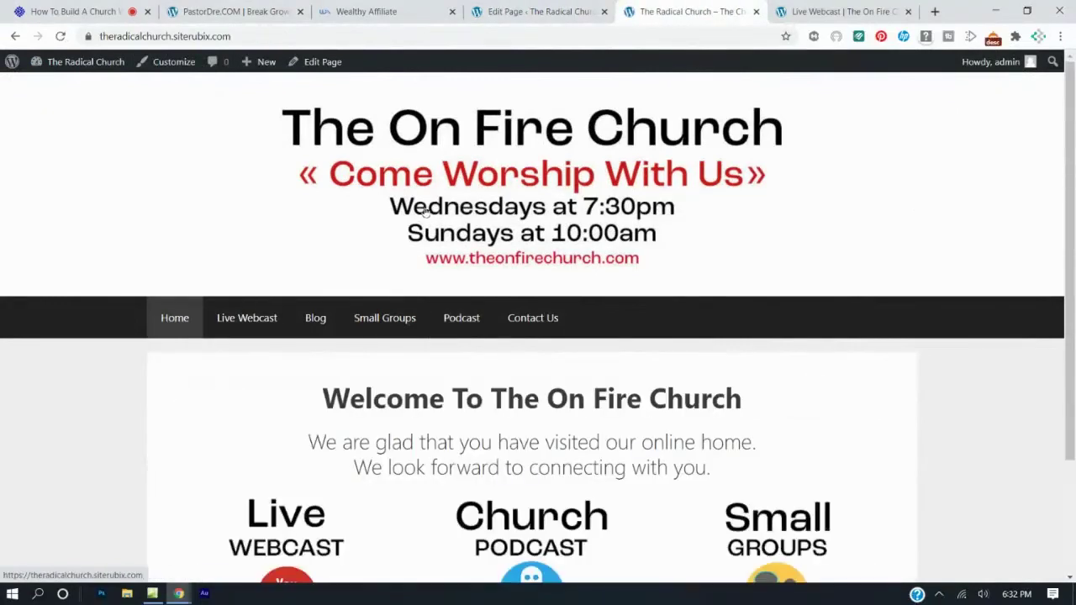
scroll(426, 212, "down", 2)
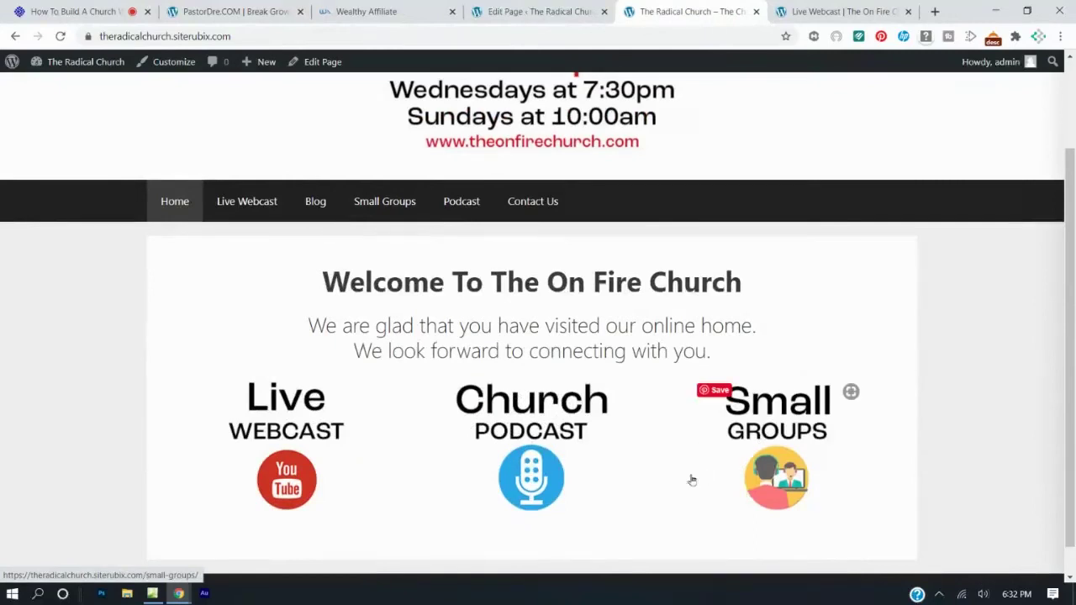
left_click(538, 448)
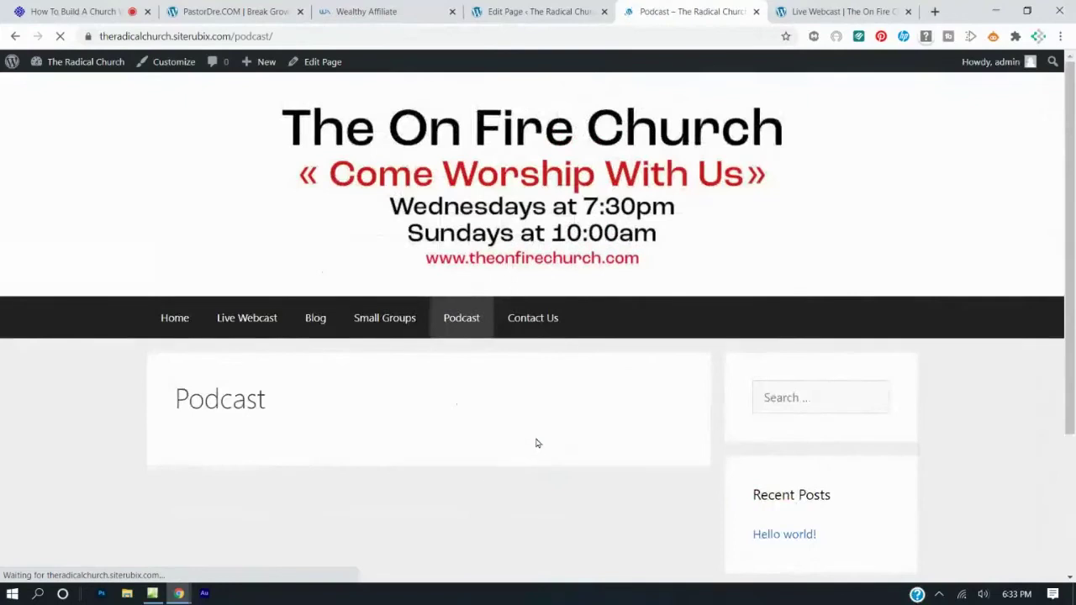
left_click(171, 323)
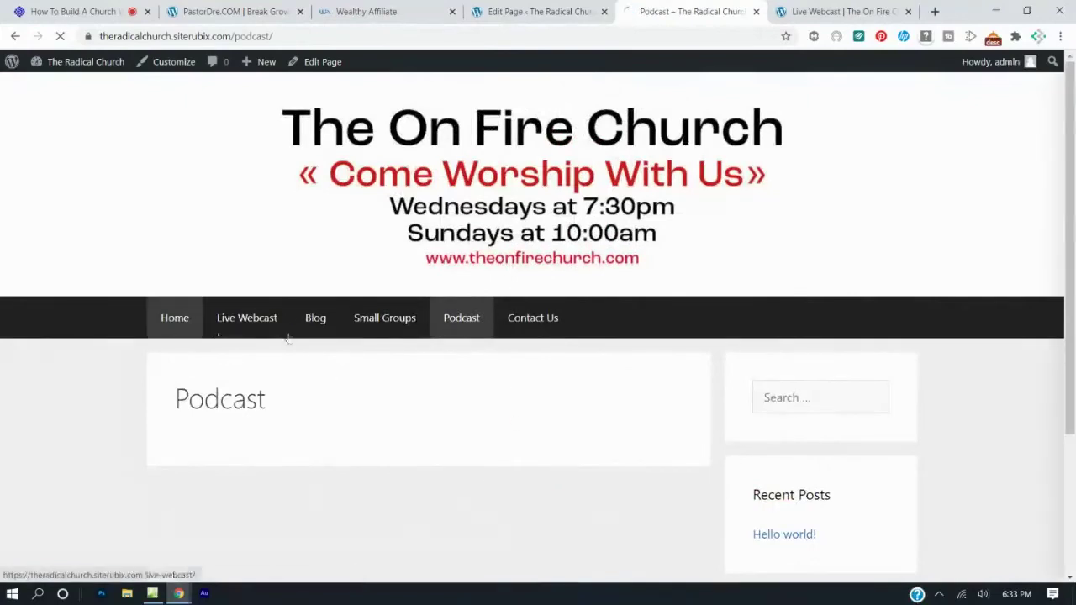
scroll(561, 347, "down", 2)
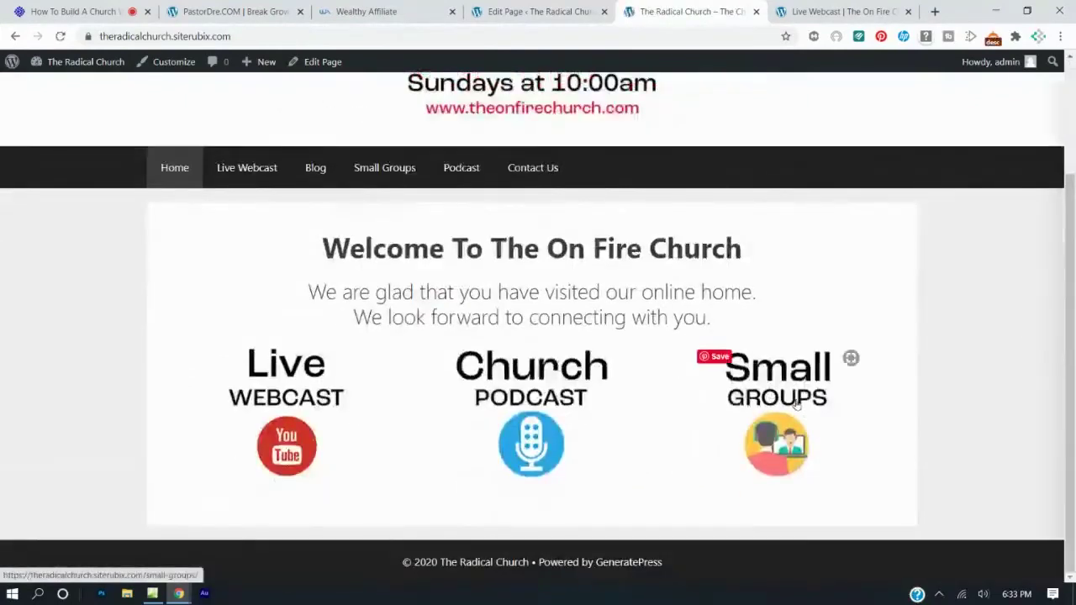
left_click(797, 404)
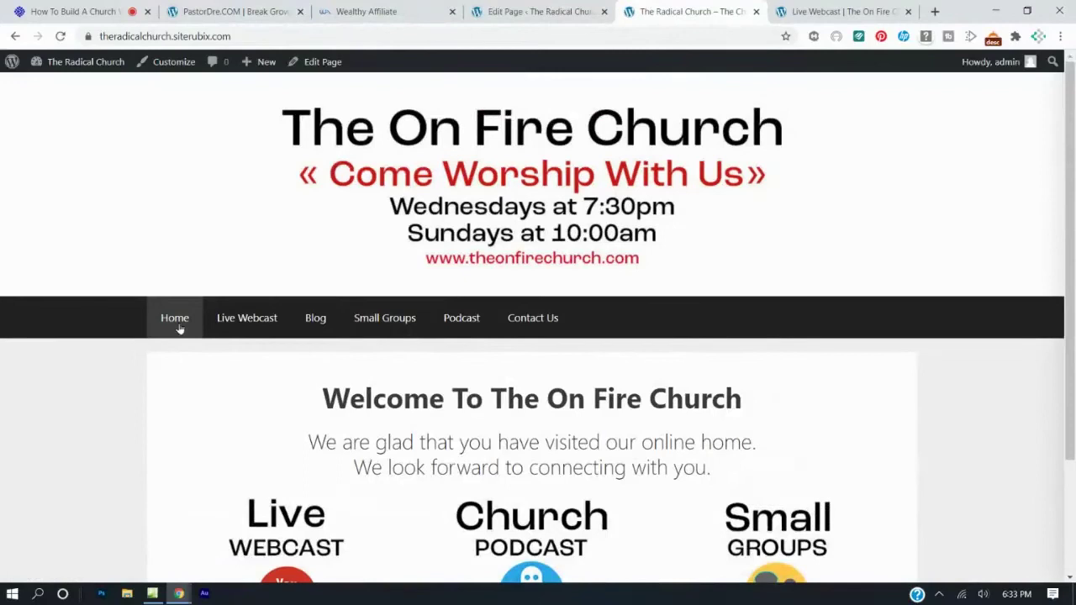
scroll(179, 318, "down", 2)
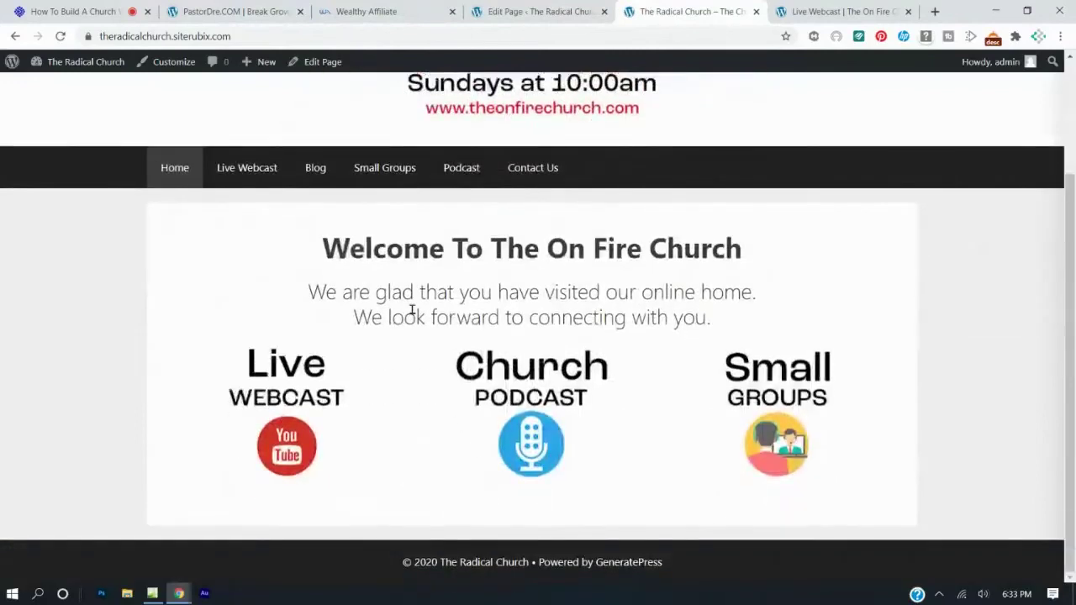
Compare with the reference church site's Home page, then return to the Home page editor.
left_click(849, 11)
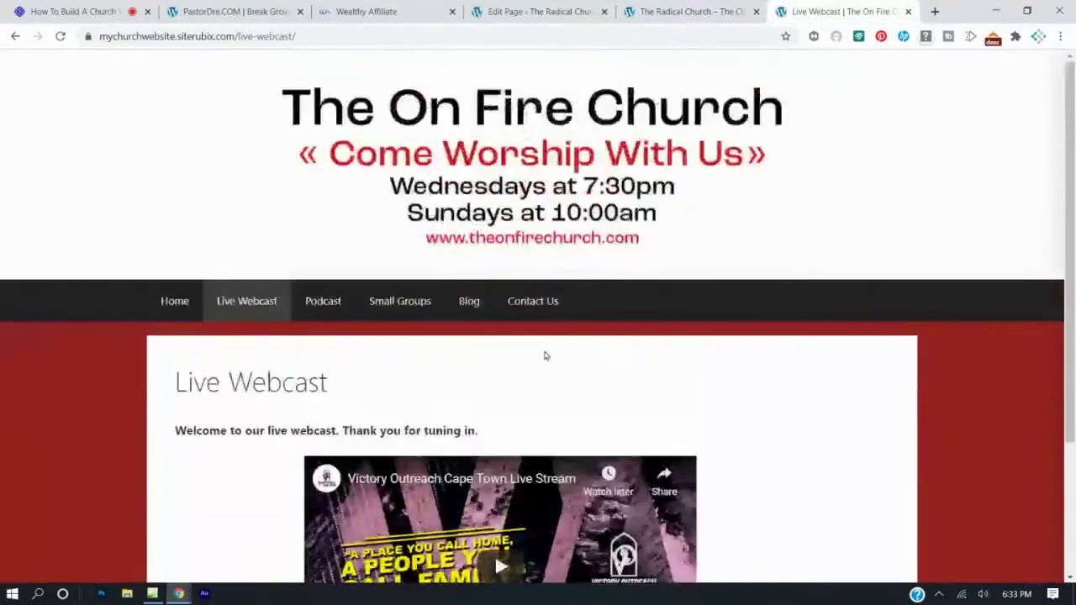
left_click(177, 300)
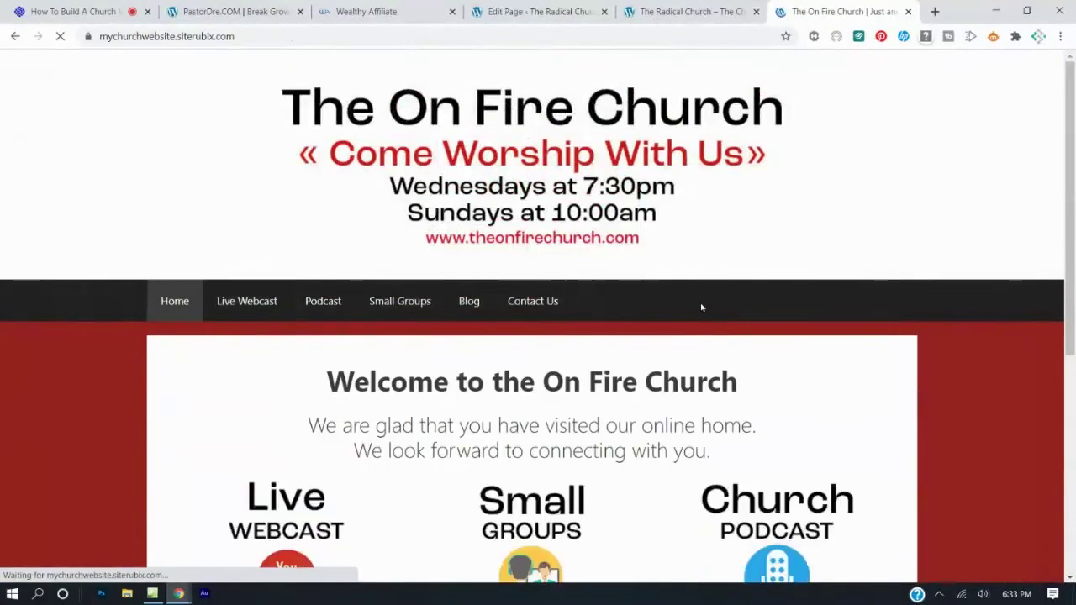
scroll(702, 307, "down", 3)
scroll(704, 305, "down", 2)
scroll(704, 300, "up", 3)
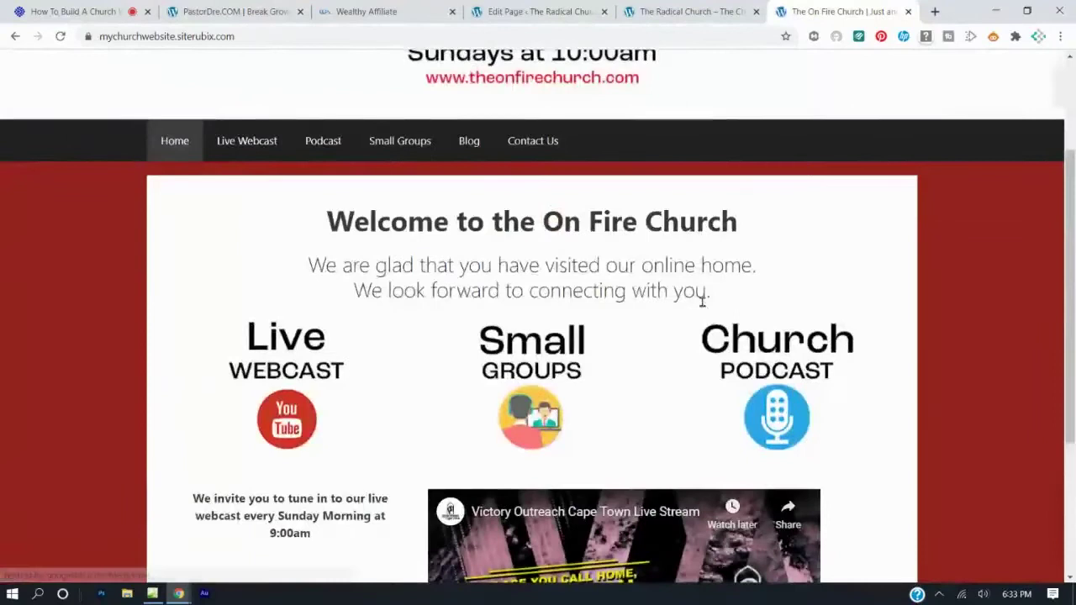
scroll(704, 300, "down", 1)
scroll(425, 364, "up", 3)
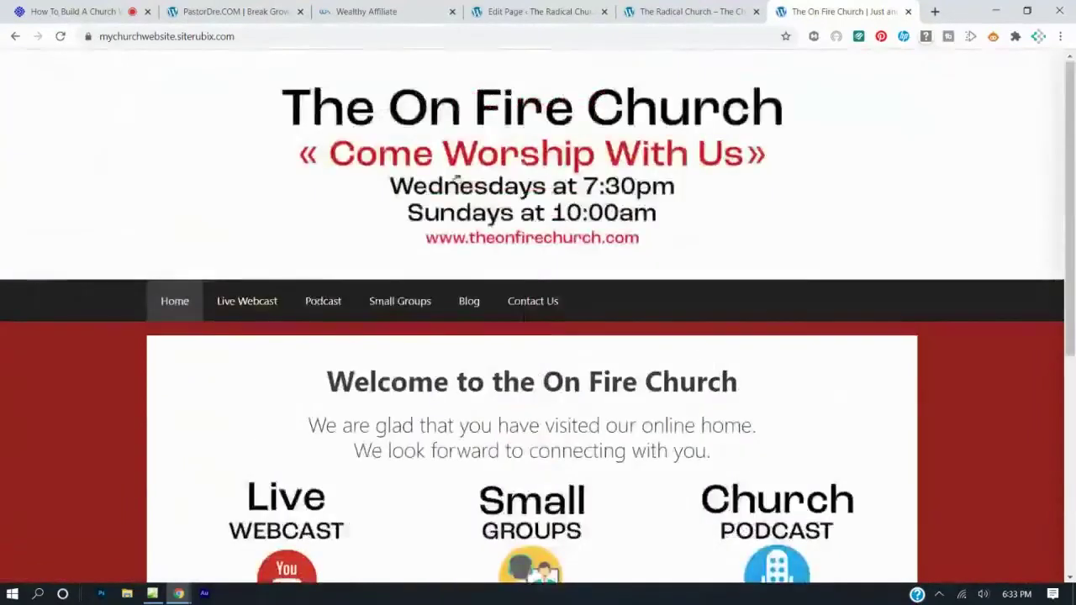
left_click(527, 10)
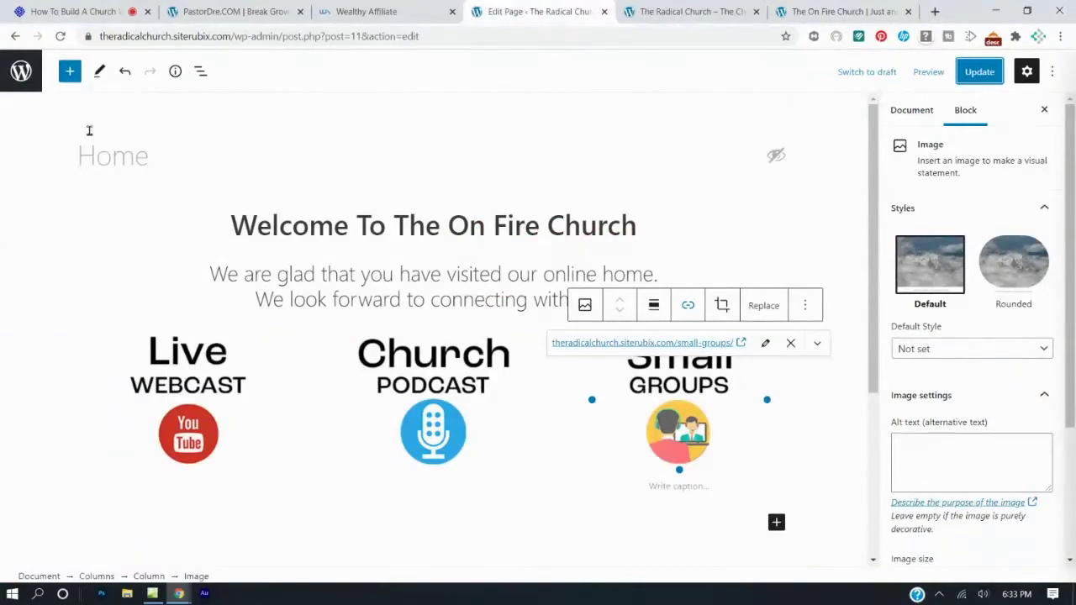
Insert an empty Video block below the Small Groups image by searching 'video'.
left_click(70, 73)
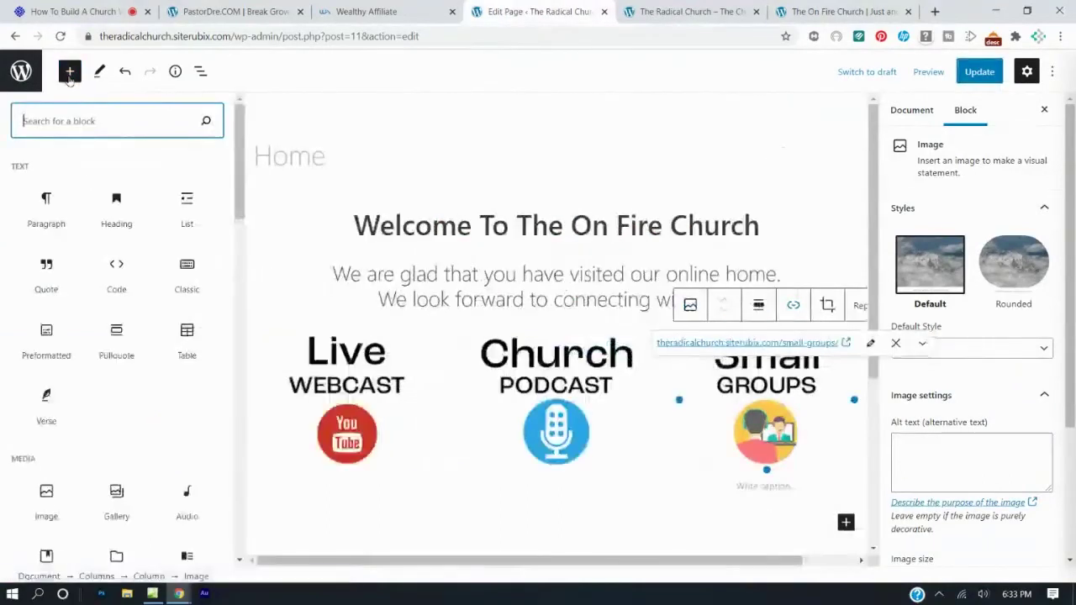
type("v")
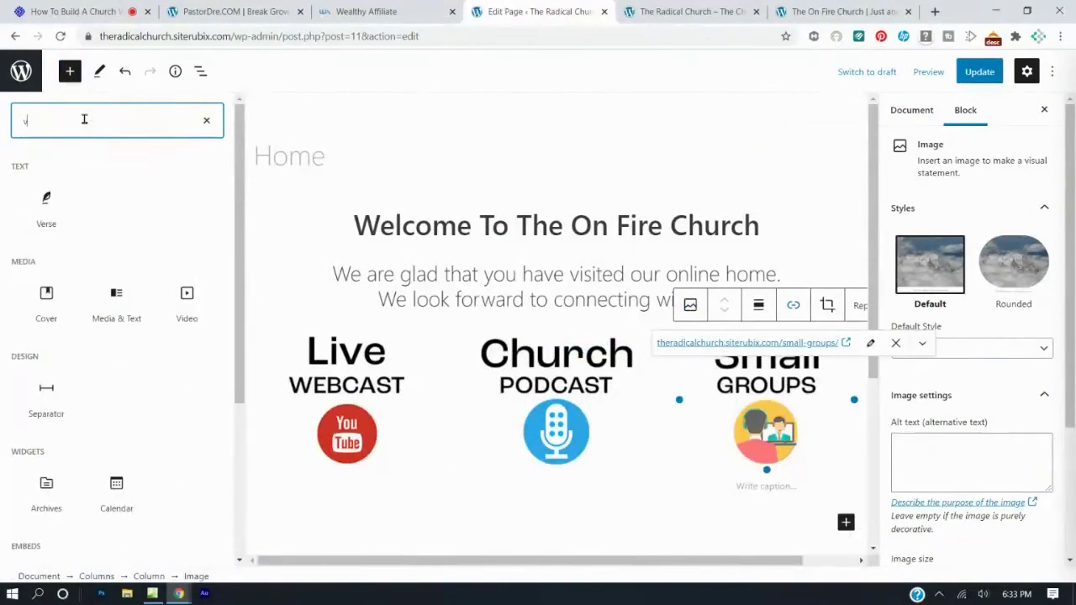
type("ideo")
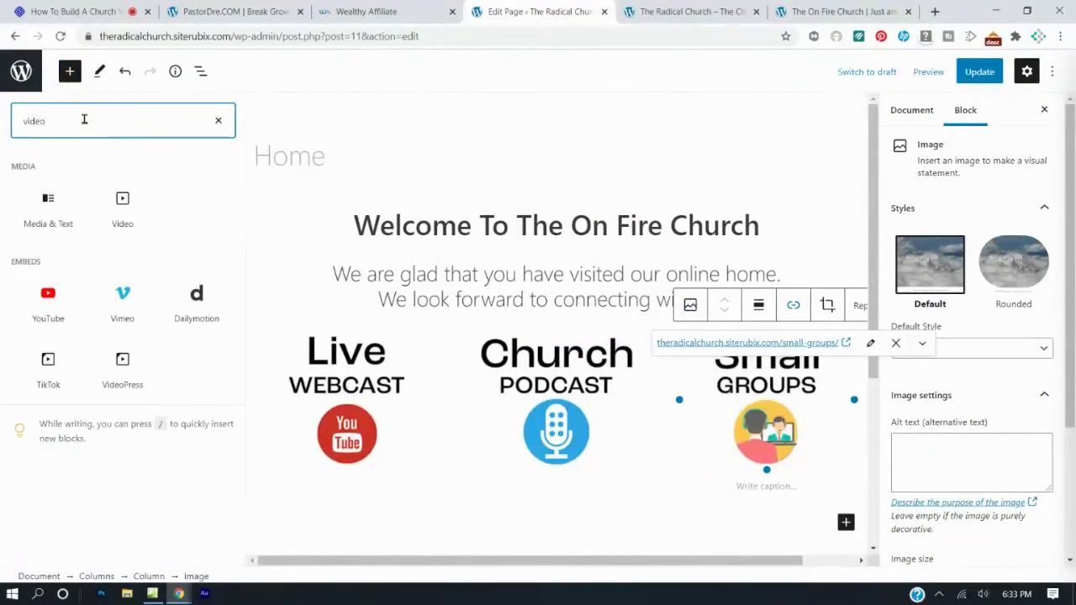
left_click(122, 206)
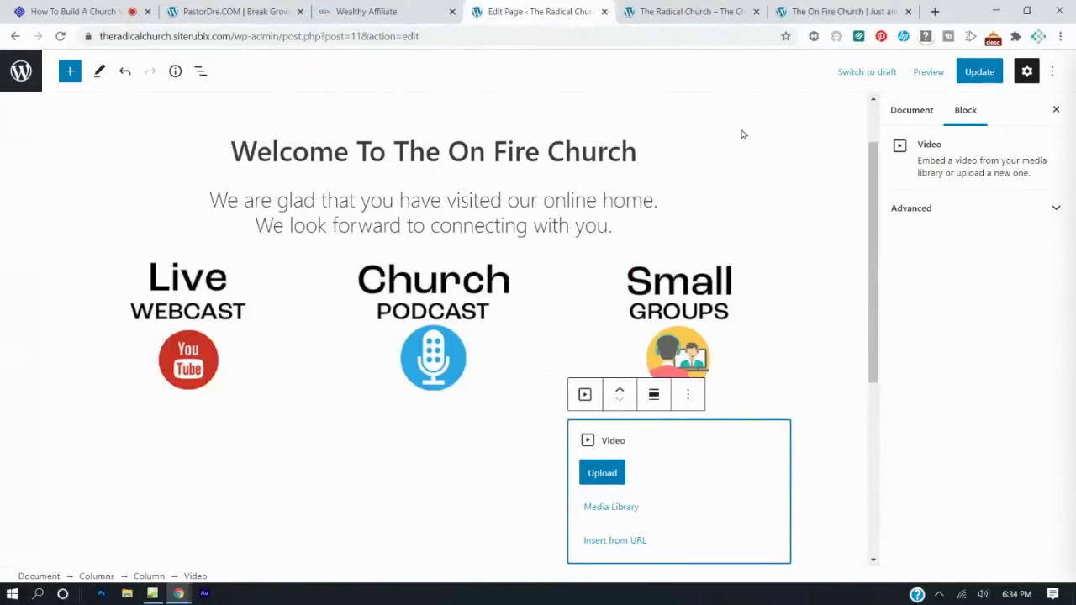
In a new tab on youtube.com, search for 'victory outreach cape town'.
left_click(934, 11)
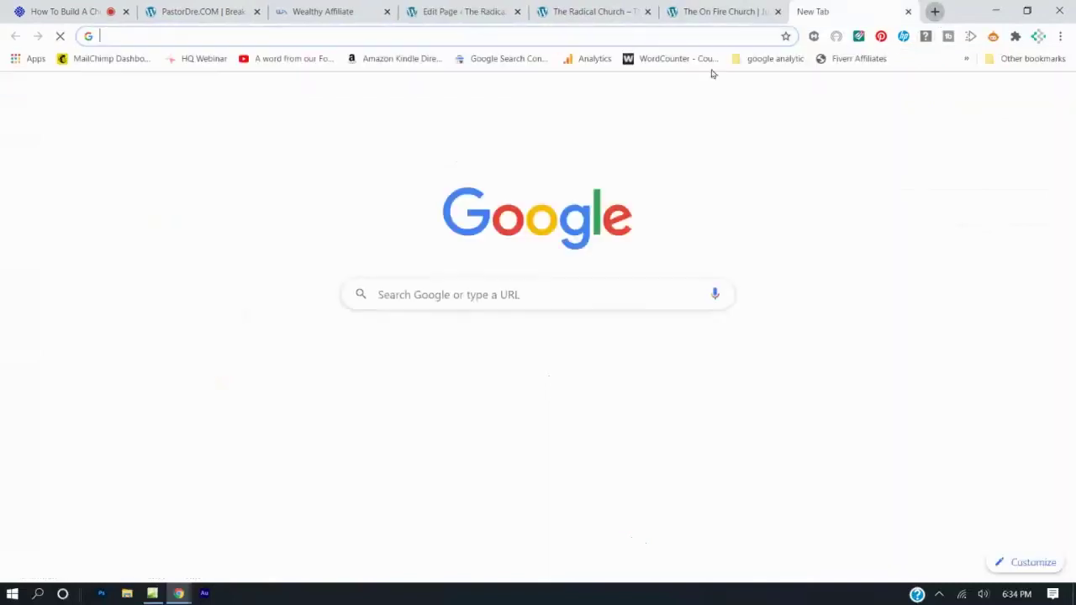
left_click(688, 36)
type("youtube.com")
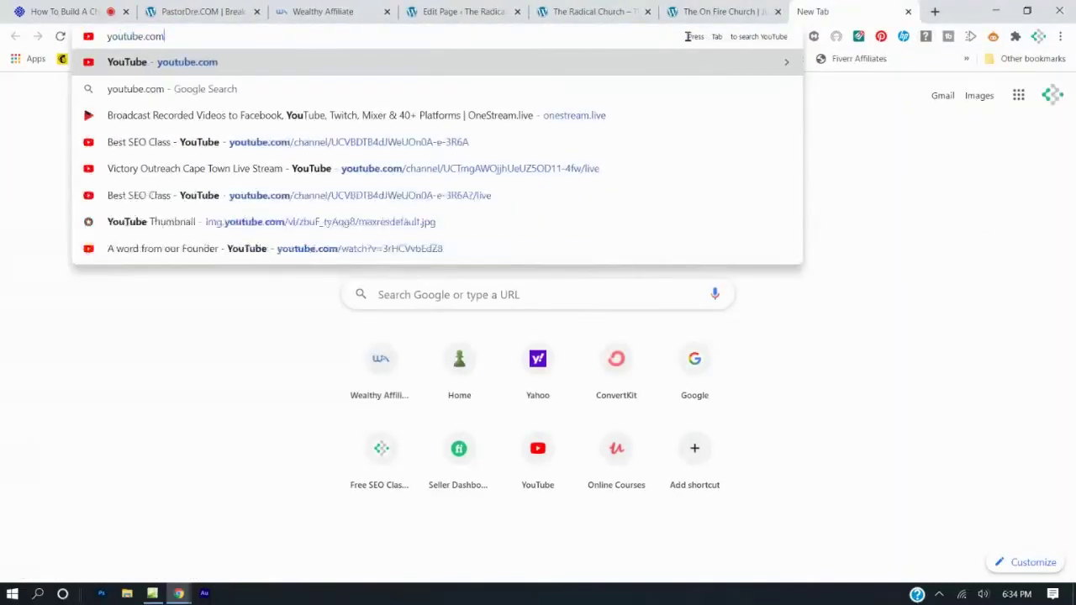
key("Return")
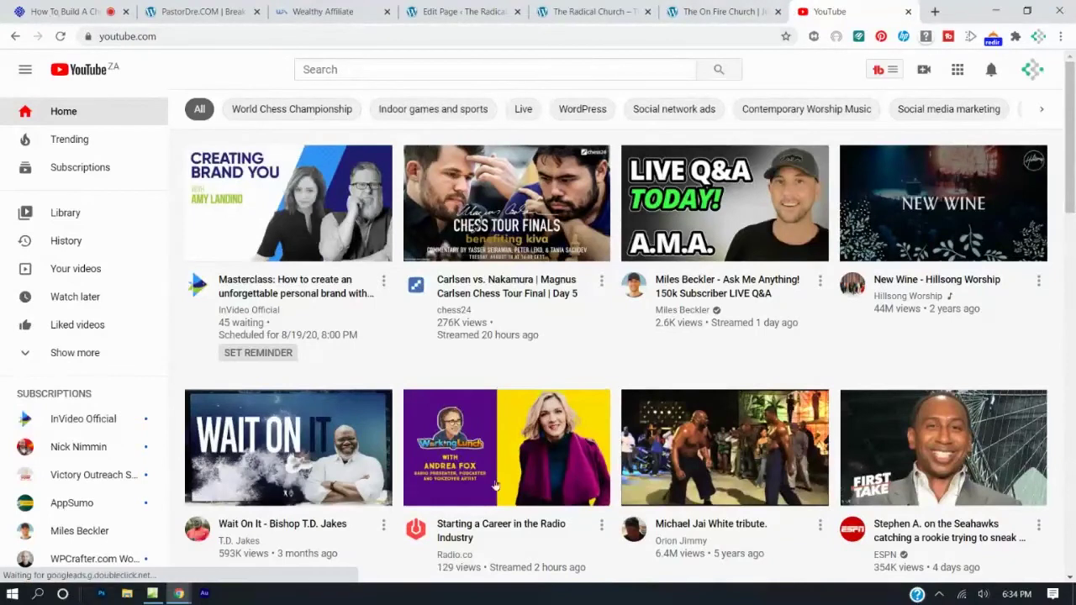
left_click(380, 69)
type("victory outreach cape tow")
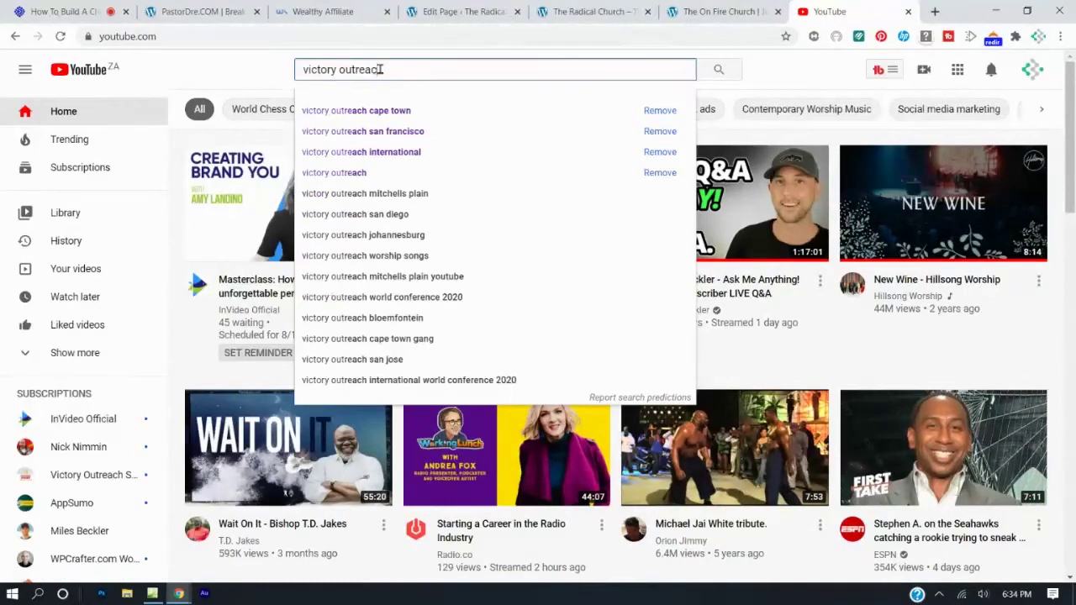
type("n")
key("Return")
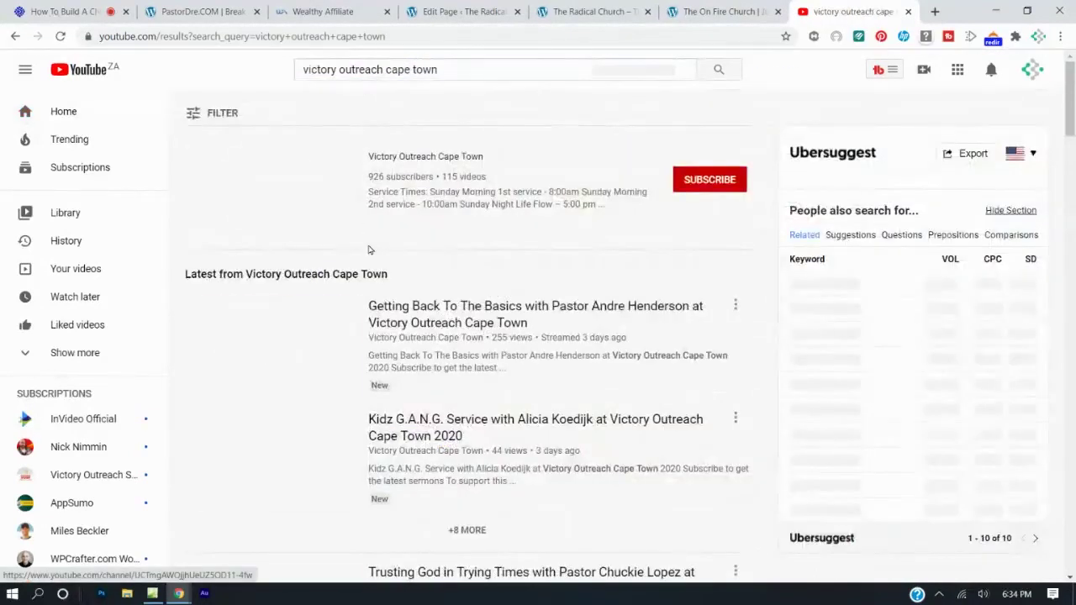
scroll(380, 275, "down", 2)
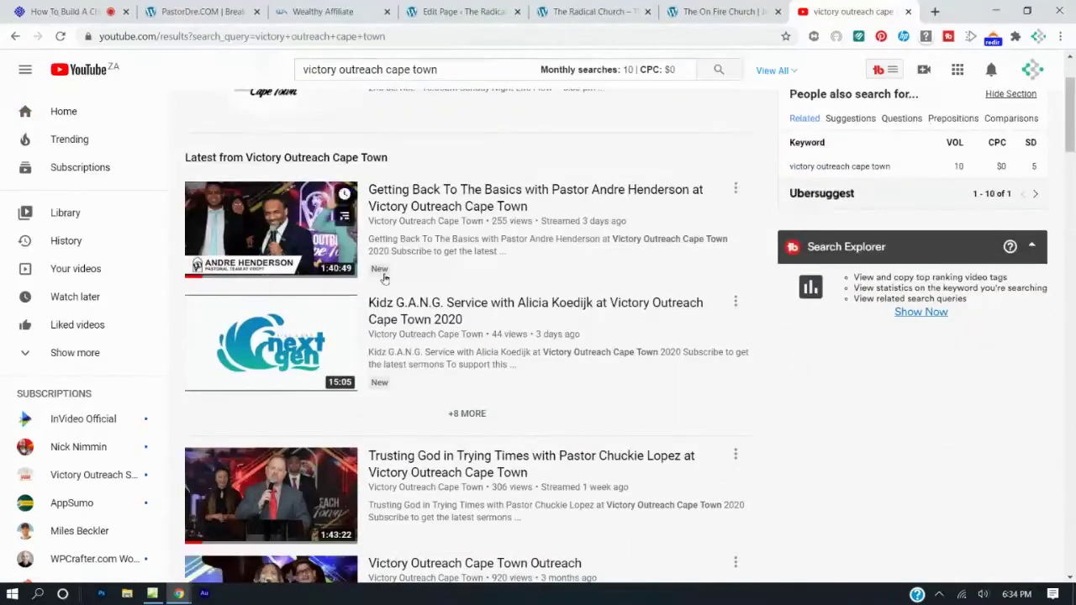
scroll(383, 278, "down", 2)
scroll(383, 277, "up", 4)
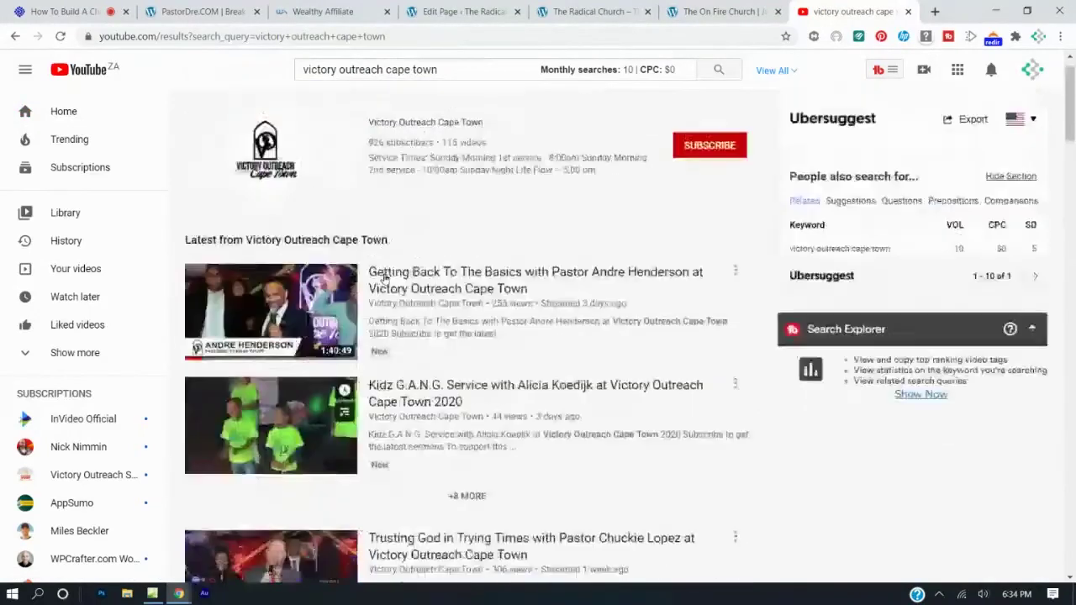
Open the latest Victory Outreach Cape Town video, pause it, and copy its short share link.
left_click(307, 335)
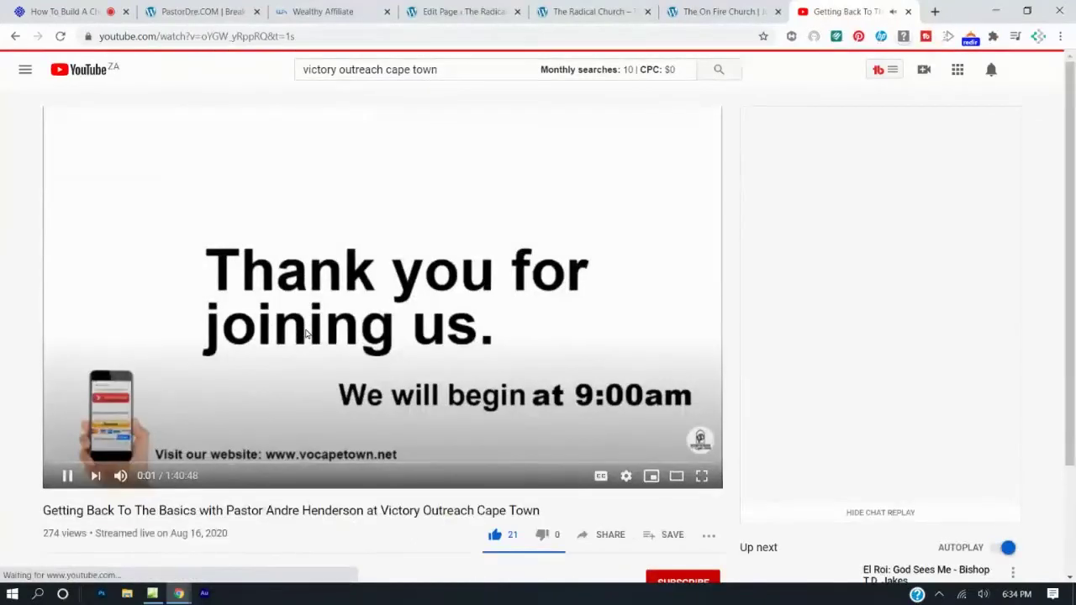
left_click(350, 266)
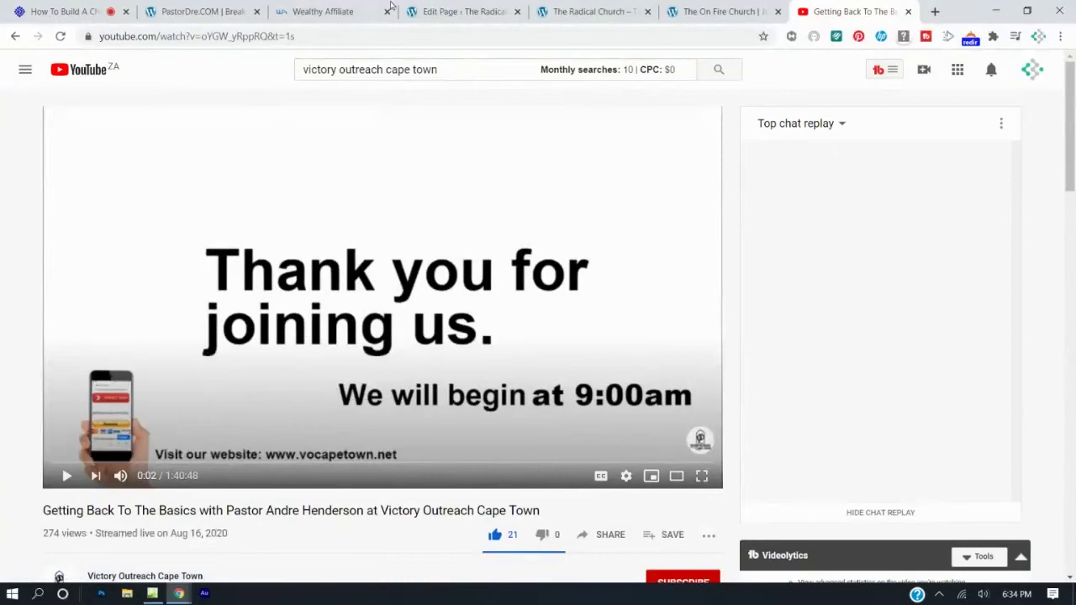
scroll(481, 326, "down", 3)
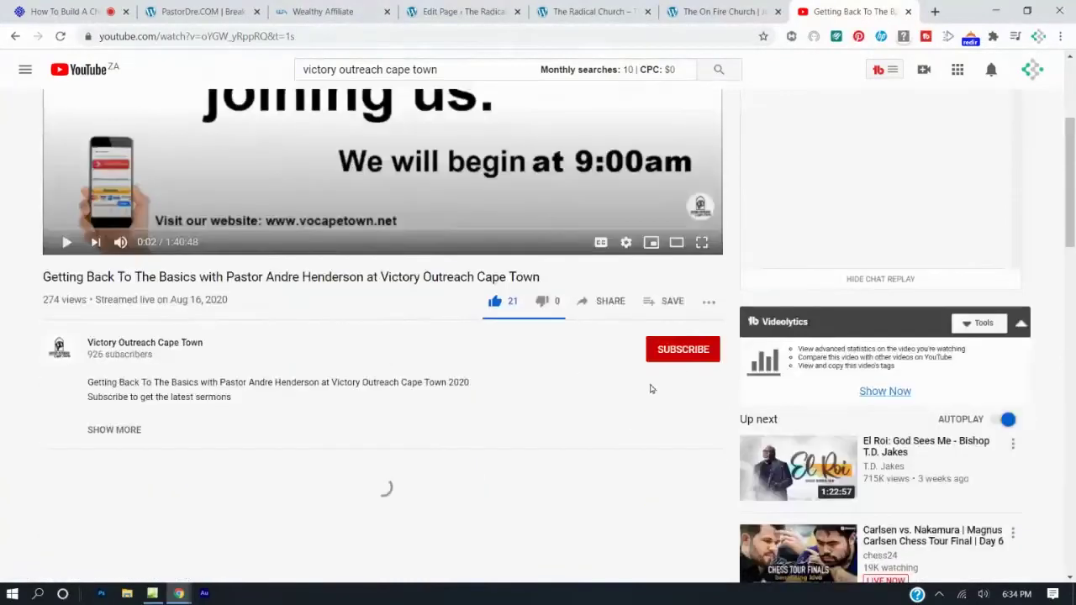
left_click(605, 306)
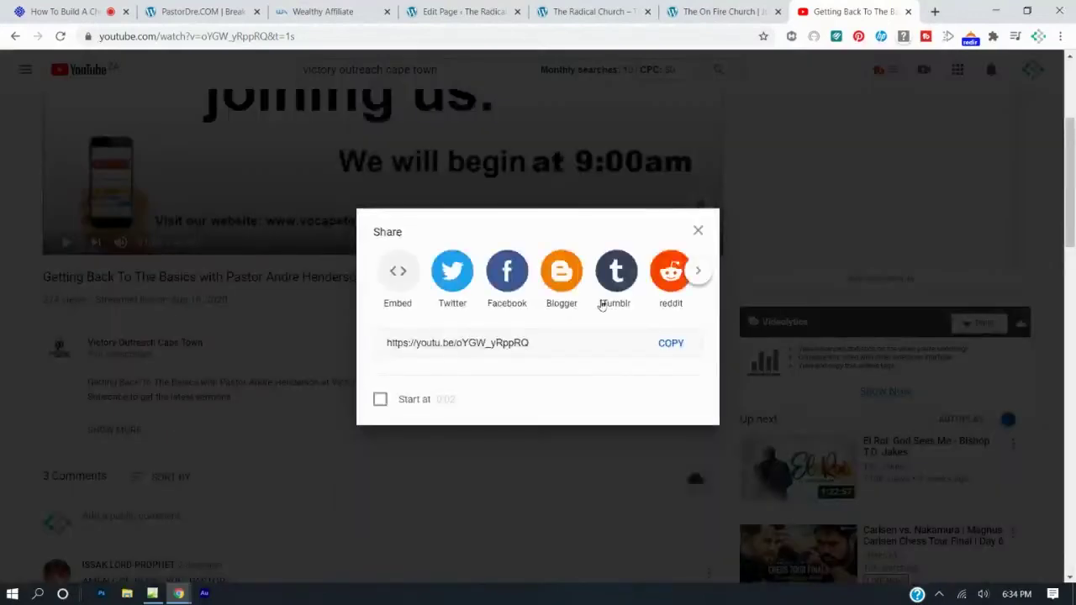
left_click(673, 344)
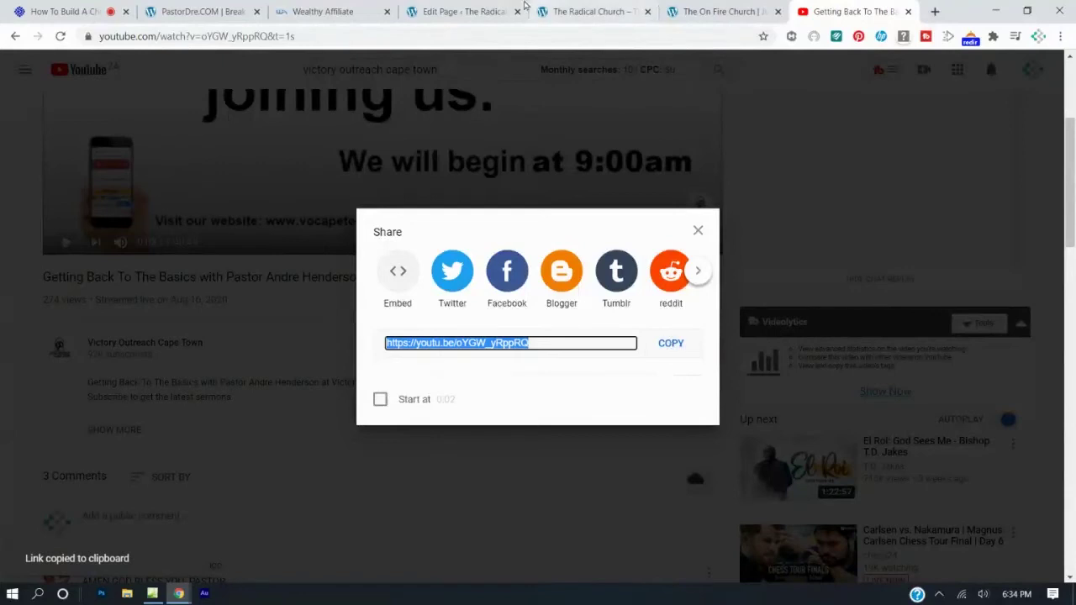
left_click(481, 8)
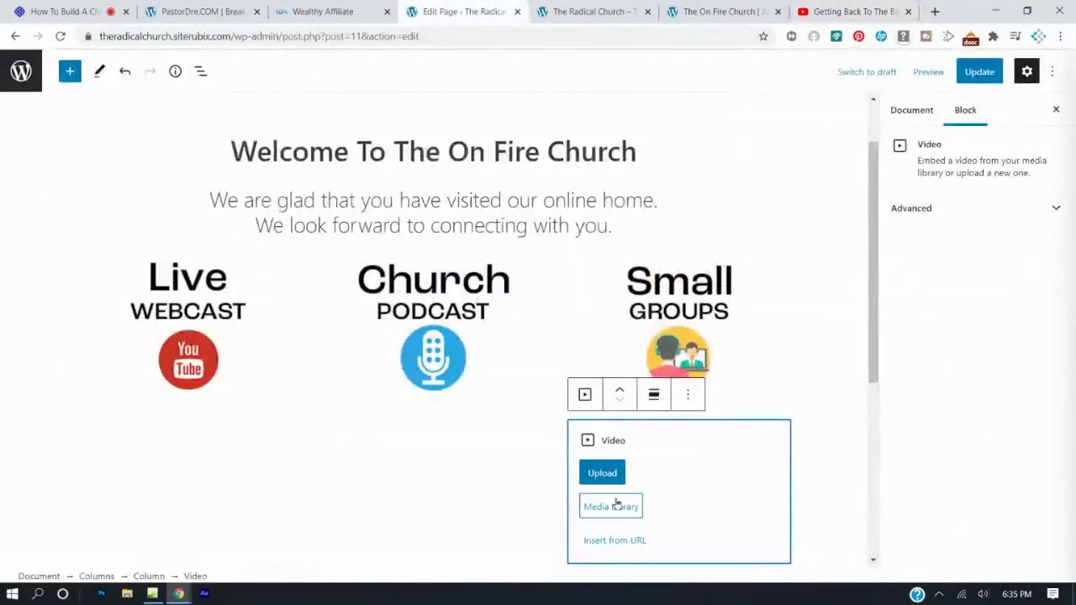
Embed the copied YouTube link in the Video block via Insert from URL and update the page.
scroll(647, 437, "down", 3)
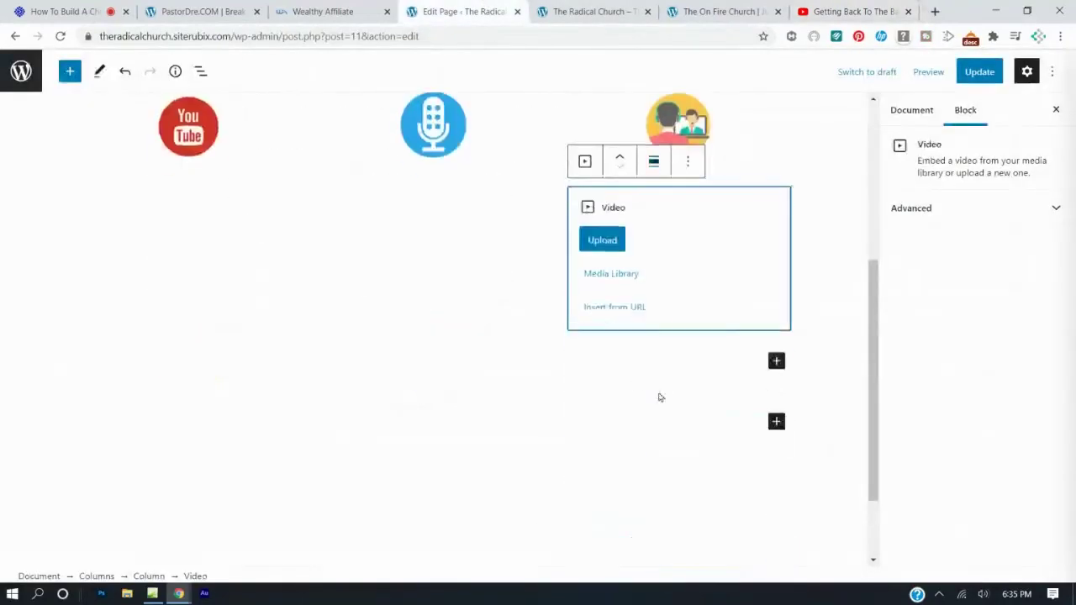
left_click(610, 312)
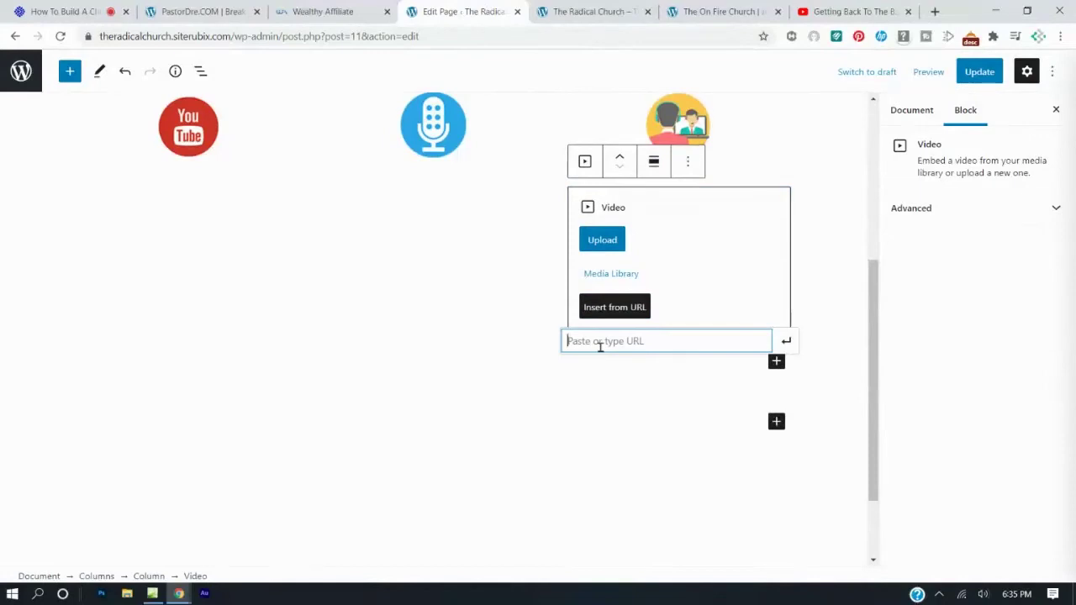
key("ctrl+v")
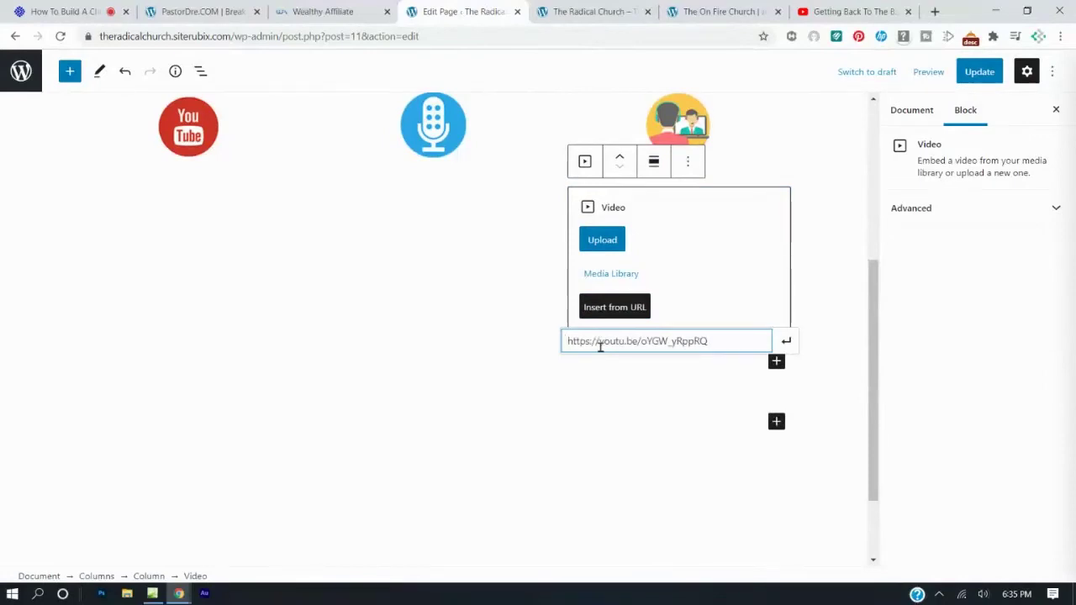
left_click(786, 341)
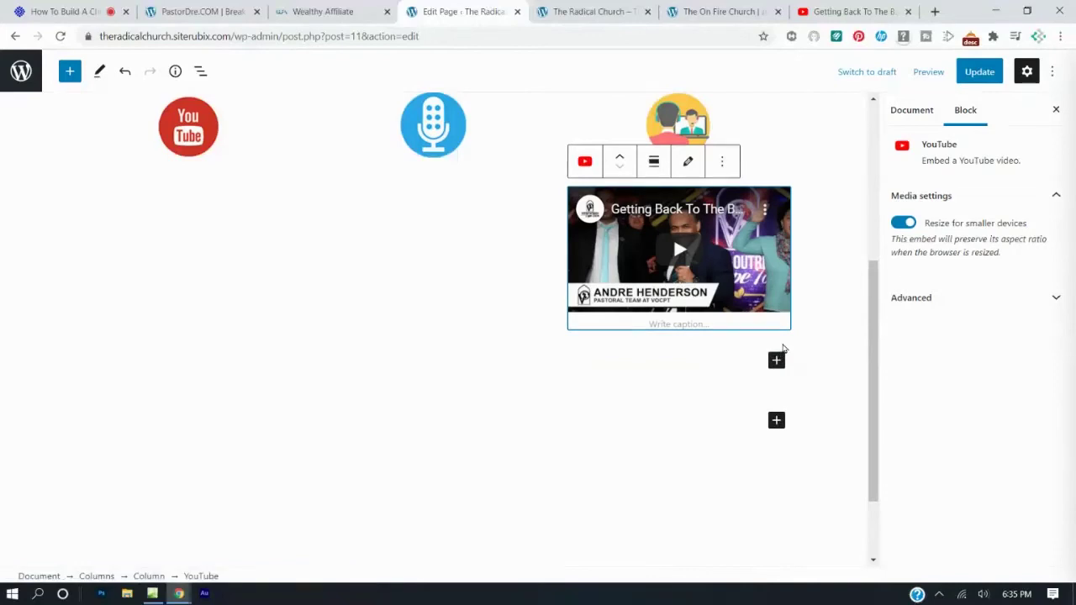
left_click(979, 71)
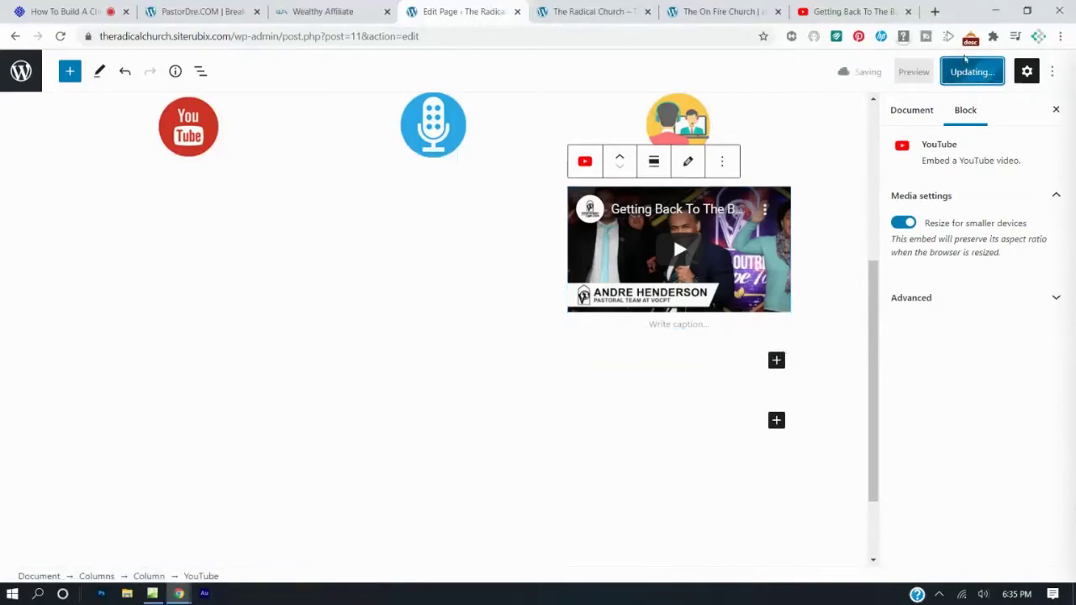
Compare the On Fire Church reference site with the live Radical Church page, then reload it.
left_click(701, 10)
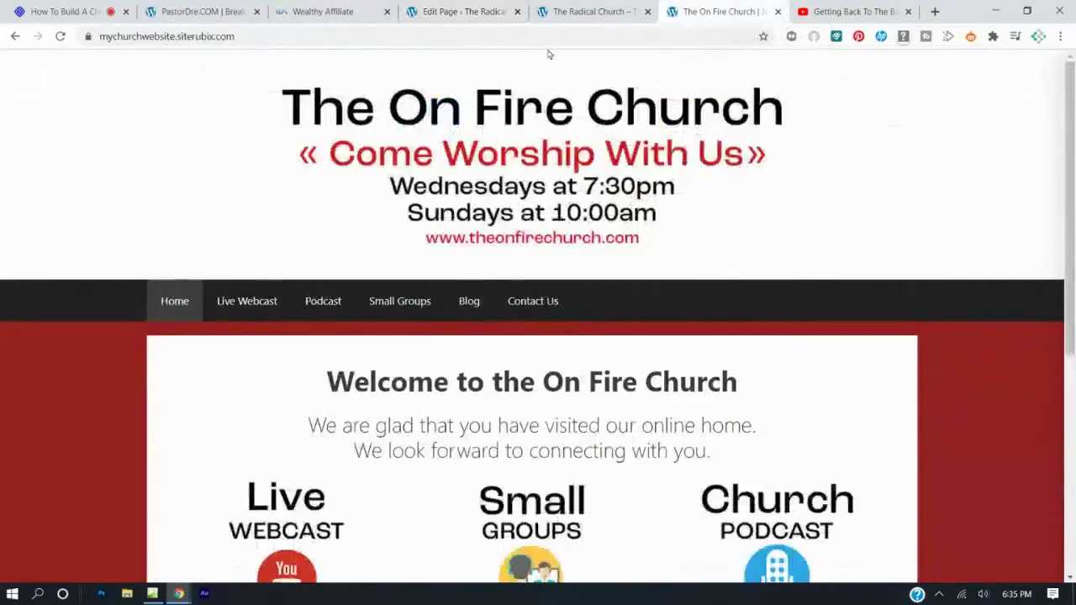
left_click(612, 10)
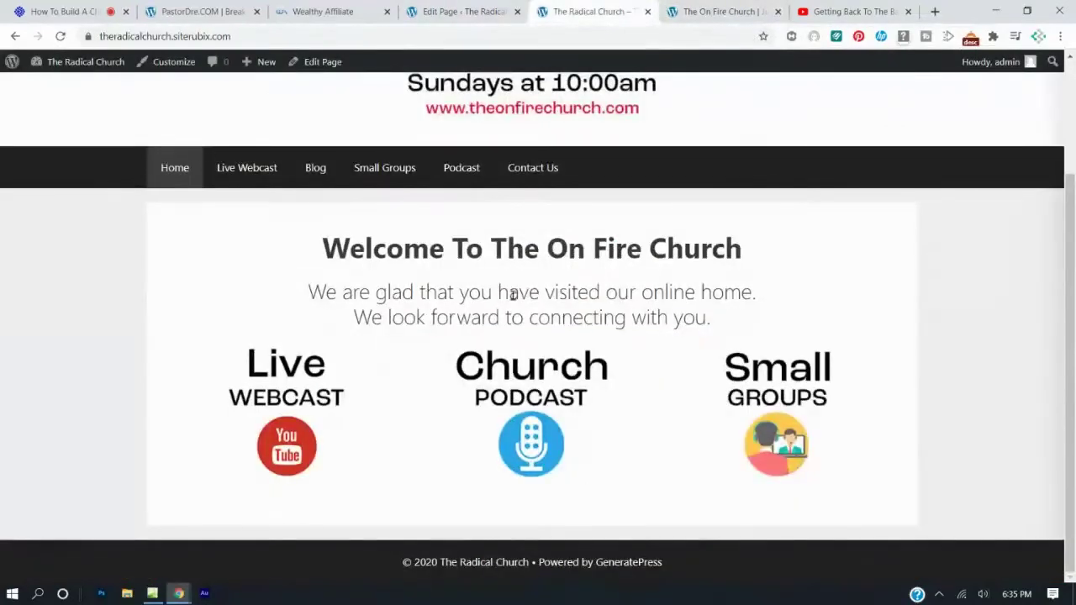
scroll(515, 298, "up", 3)
left_click(710, 11)
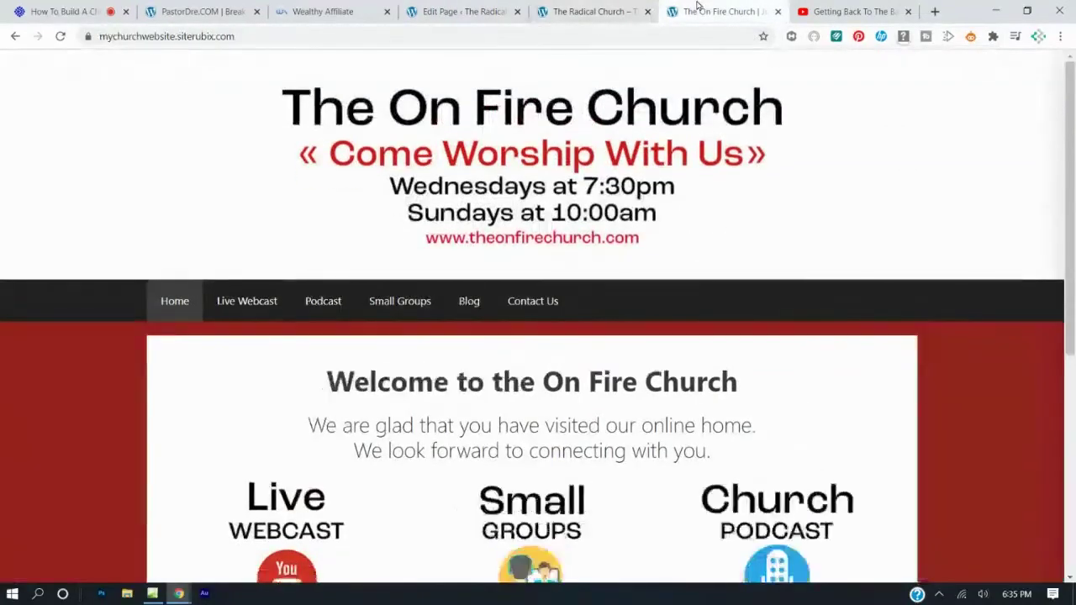
left_click(603, 10)
scroll(538, 303, "down", 3)
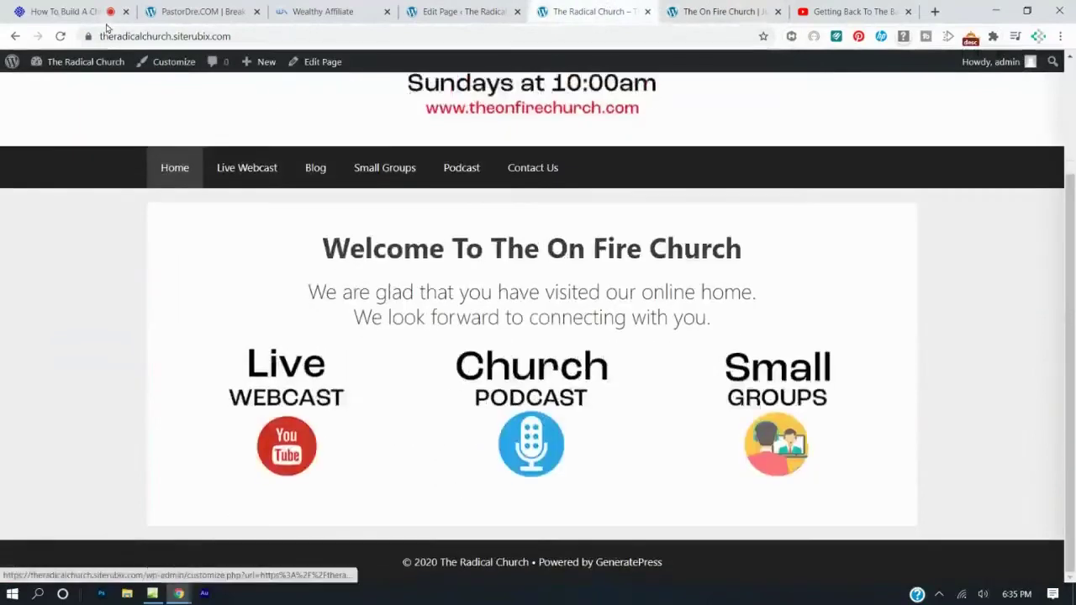
left_click(61, 36)
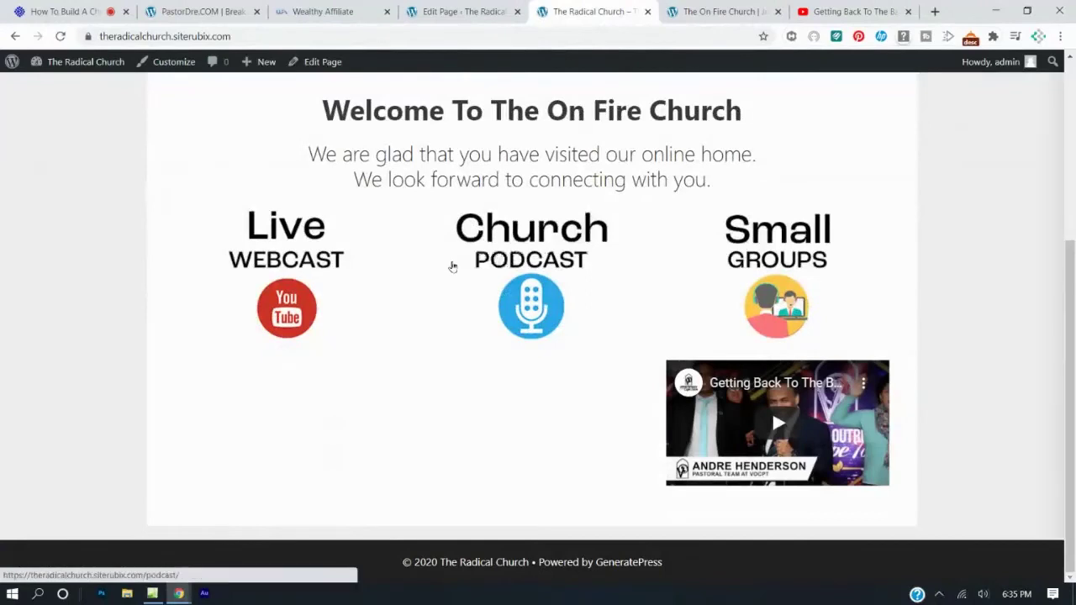
Add a Columns block with the 33/33/33 layout under the sermon video.
left_click(465, 10)
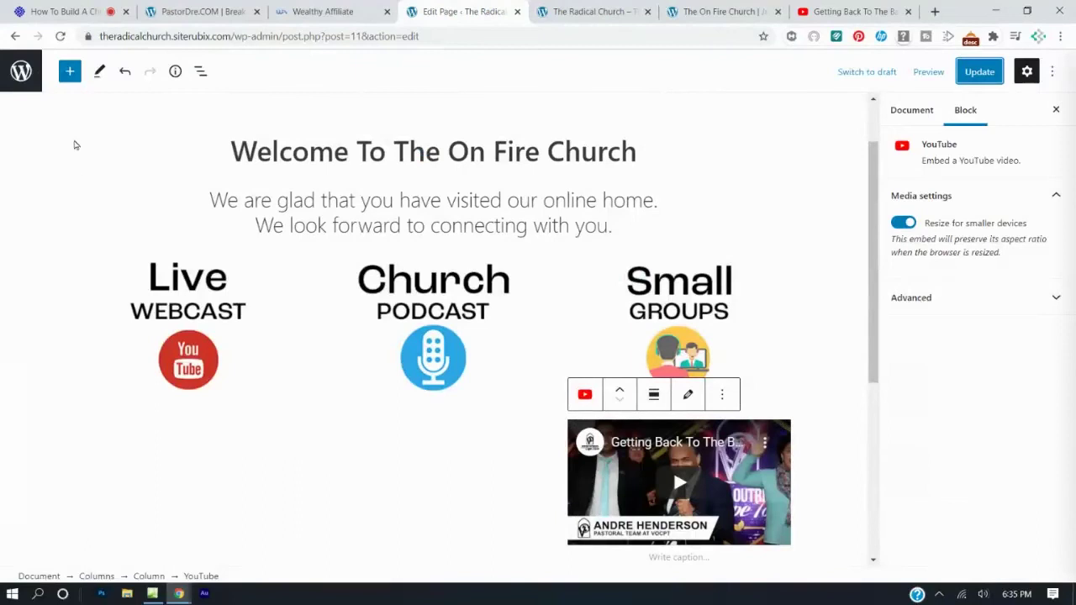
left_click(70, 72)
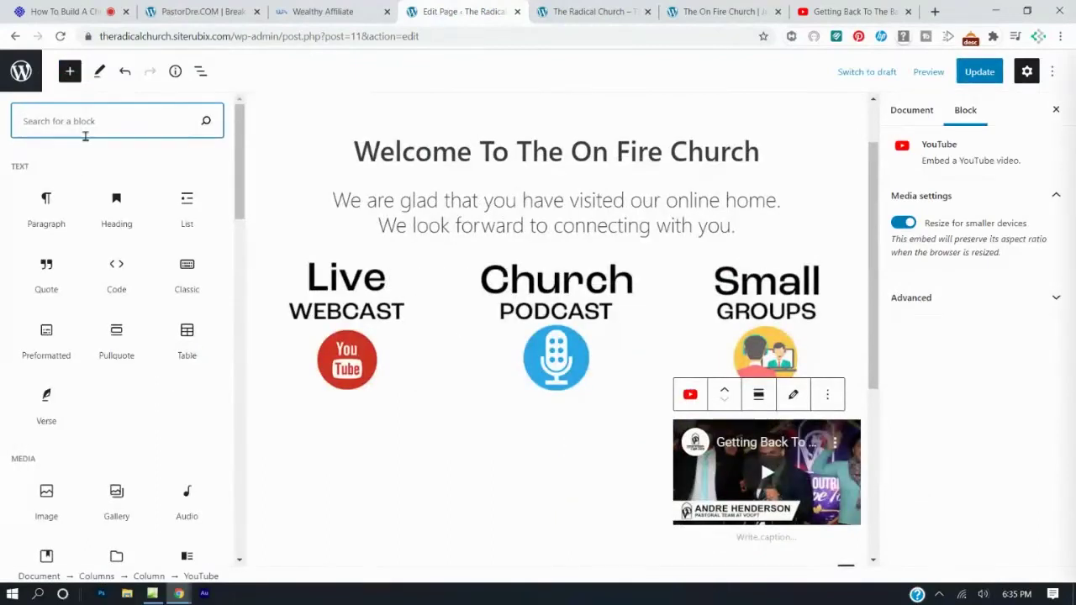
type("columns")
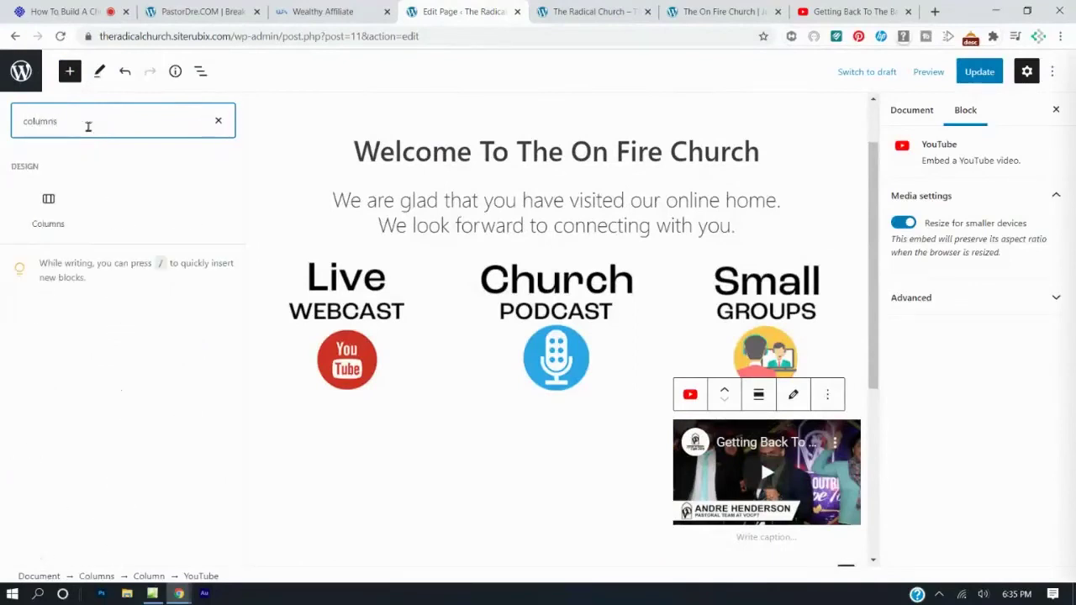
left_click(48, 202)
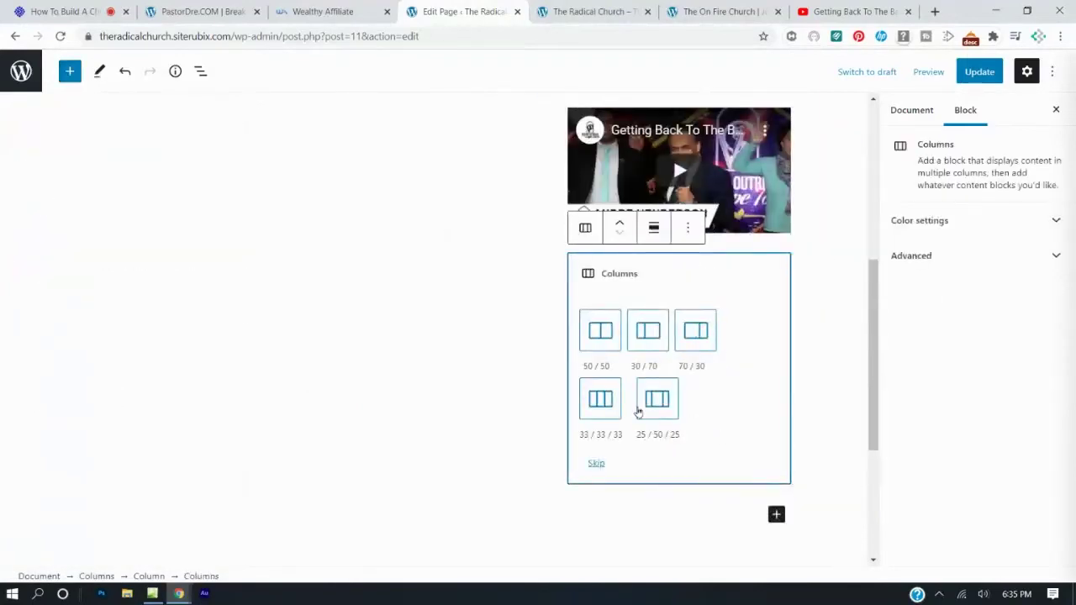
left_click(609, 402)
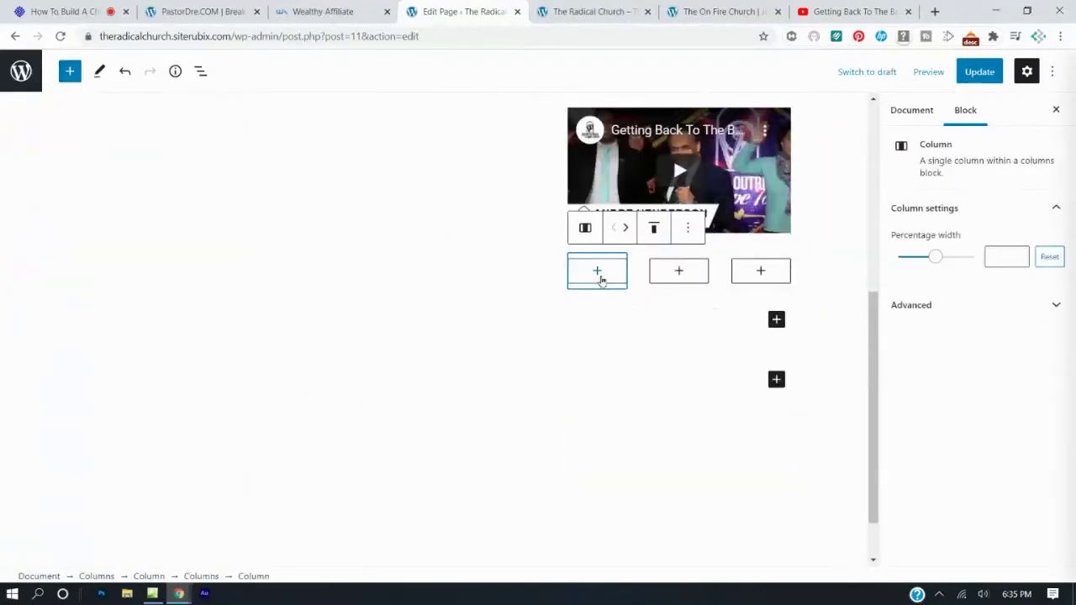
scroll(608, 296, "up", 3)
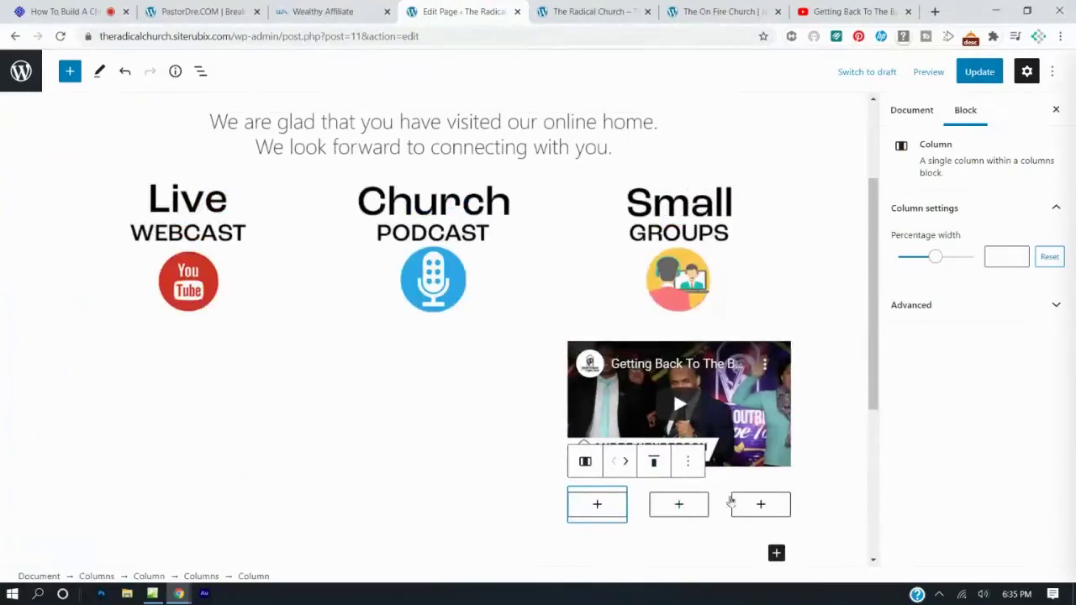
Add another Columns block at the bottom of the page.
left_click(362, 339)
scroll(371, 335, "down", 3)
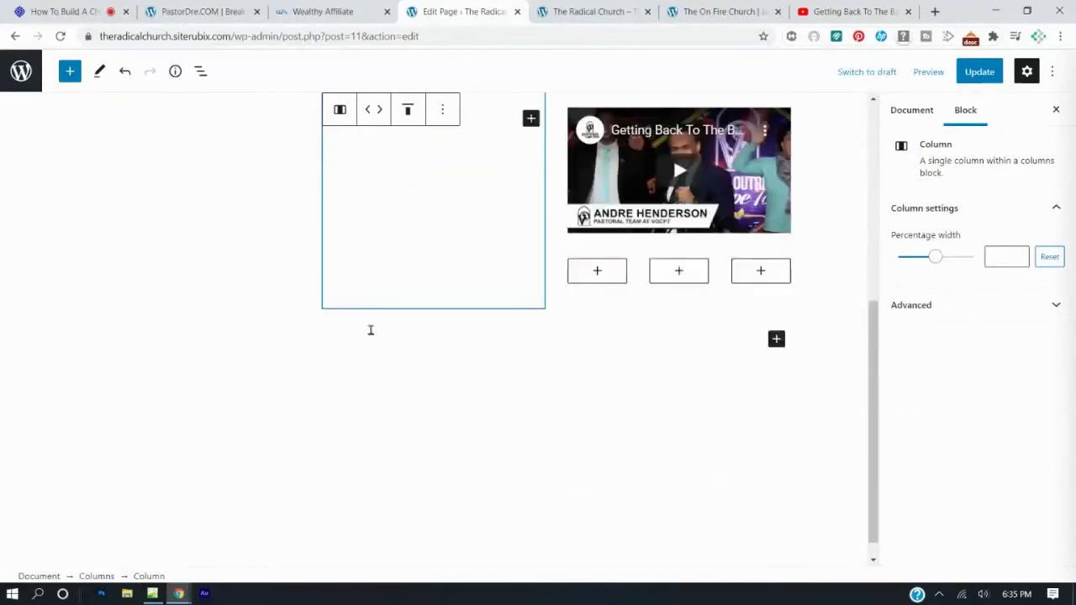
scroll(435, 158, "up", 2)
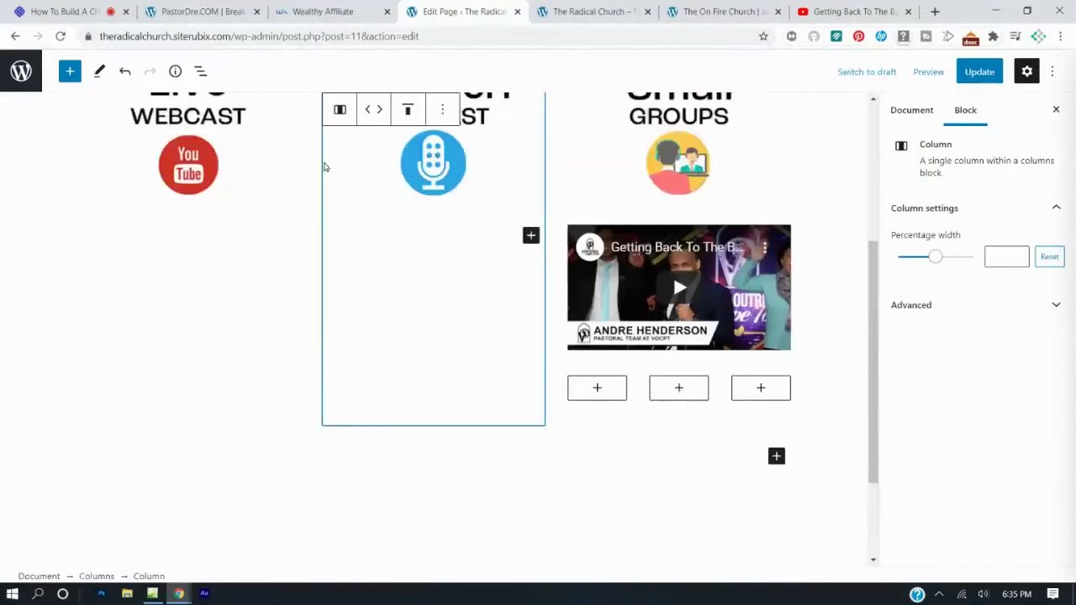
scroll(510, 357, "down", 2)
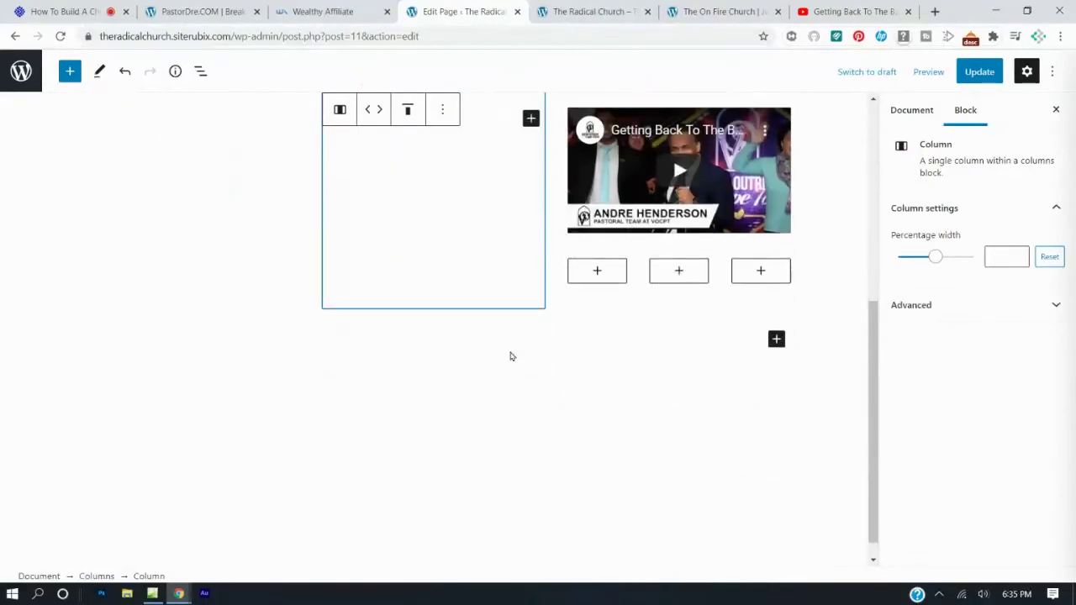
left_click(483, 358)
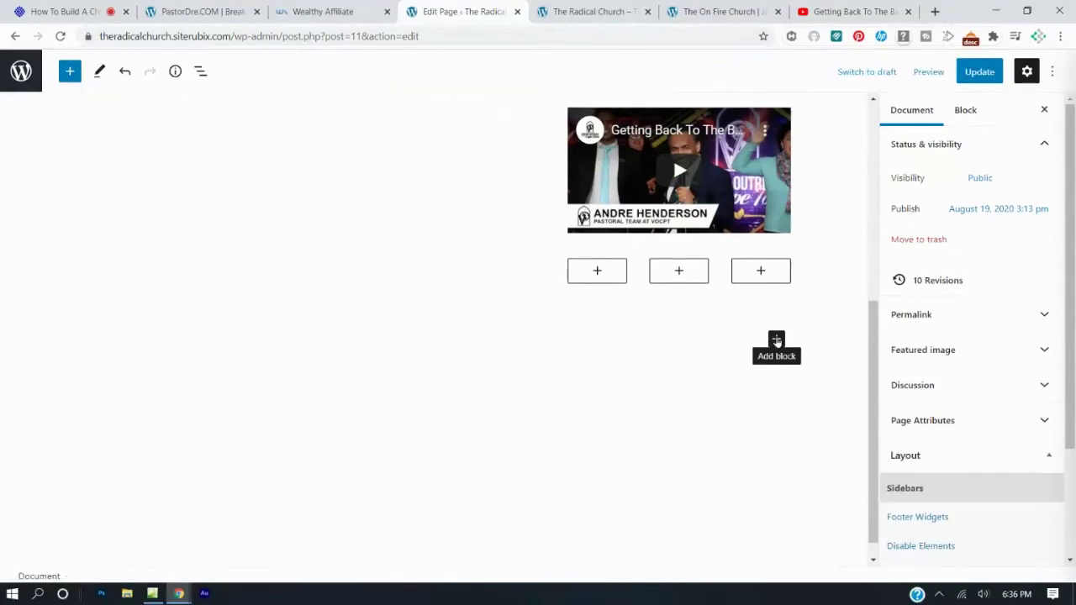
left_click(777, 341)
left_click(794, 241)
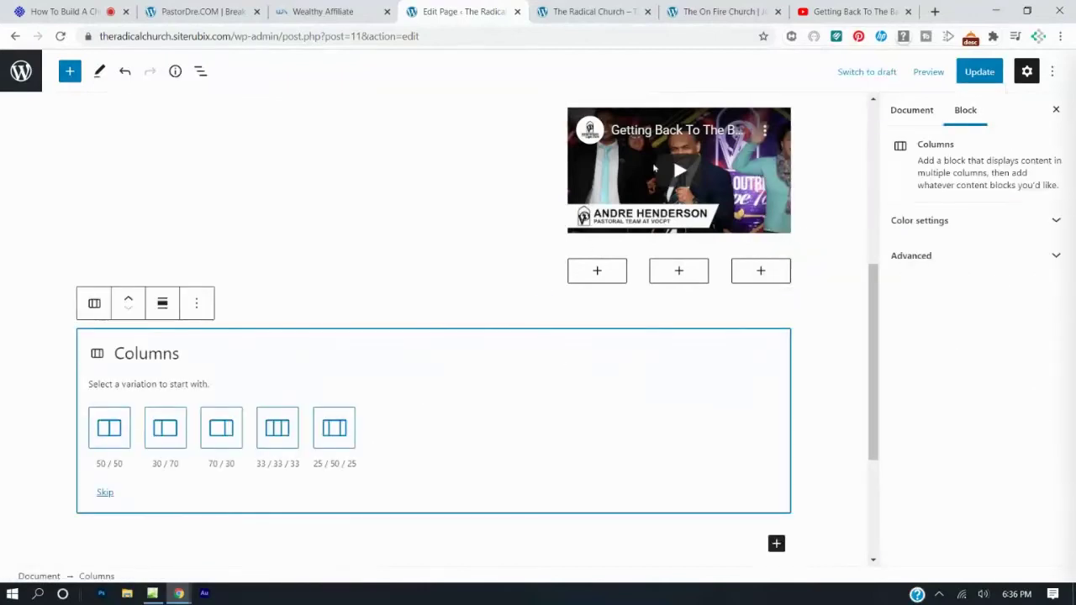
Remove the embedded YouTube video block from its column.
left_click(654, 169)
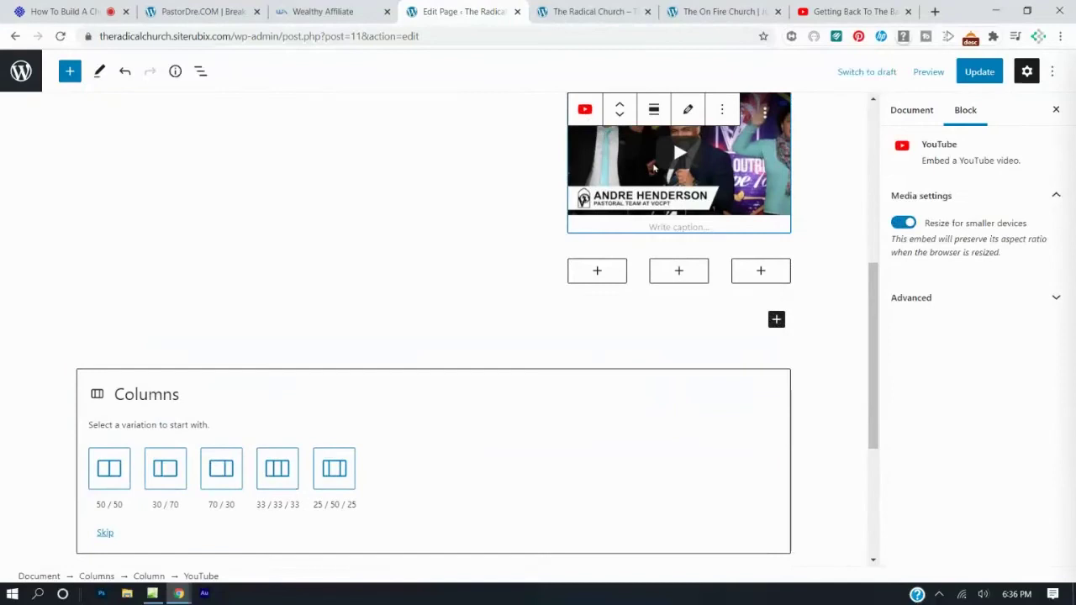
left_click(723, 110)
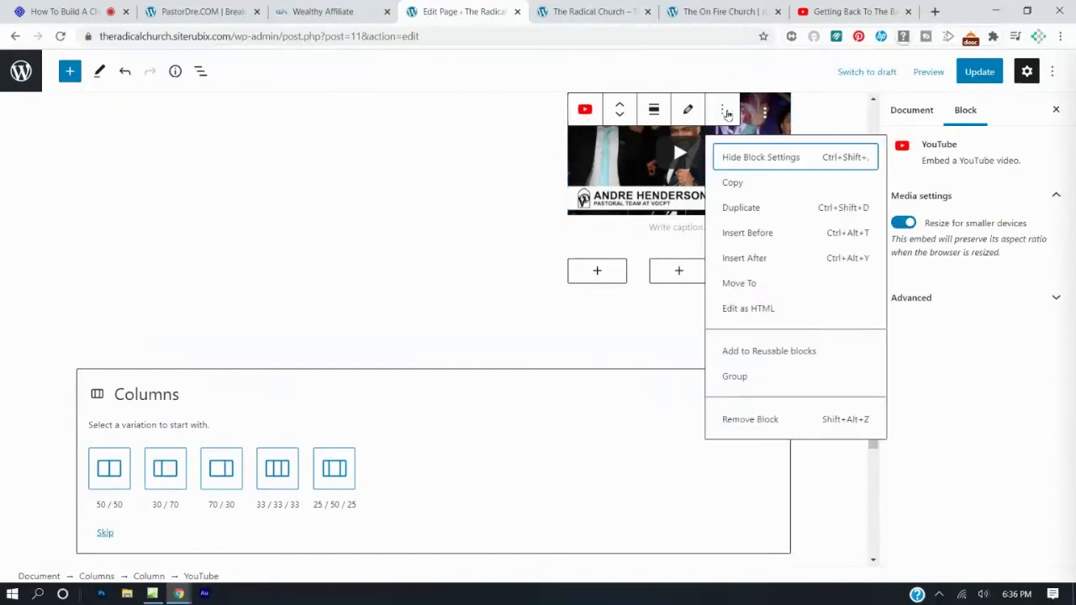
left_click(761, 420)
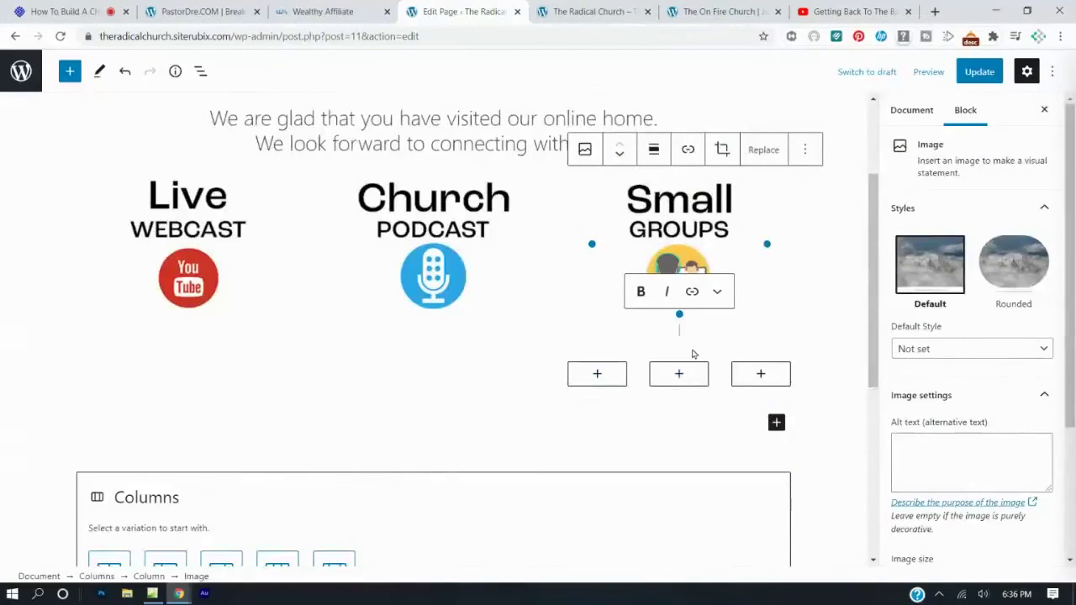
Delete the two extra empty columns through each column's More options menu.
left_click(692, 357)
left_click(679, 356)
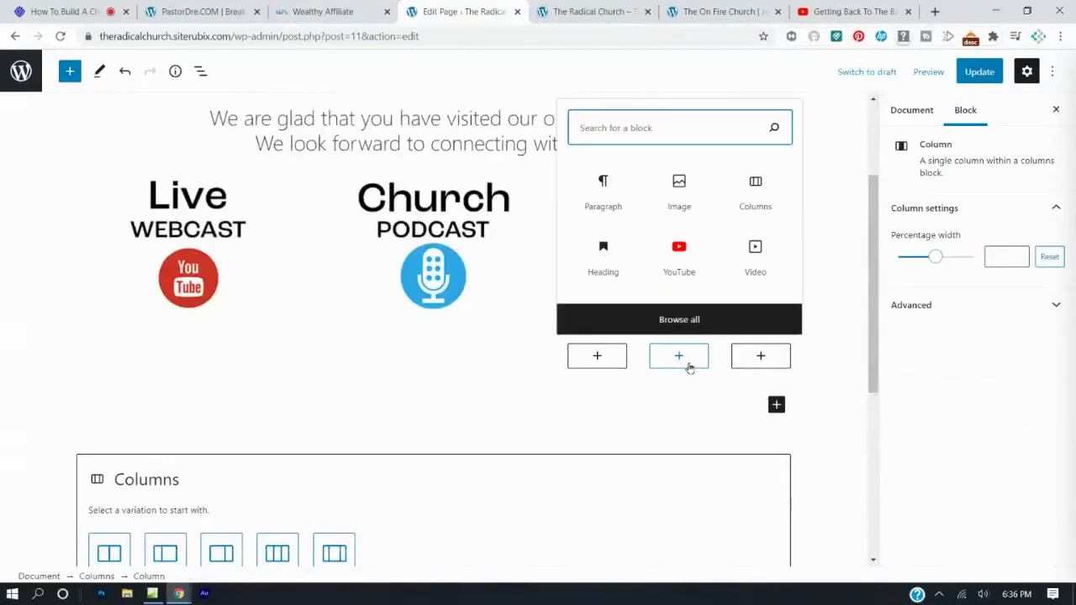
left_click(596, 375)
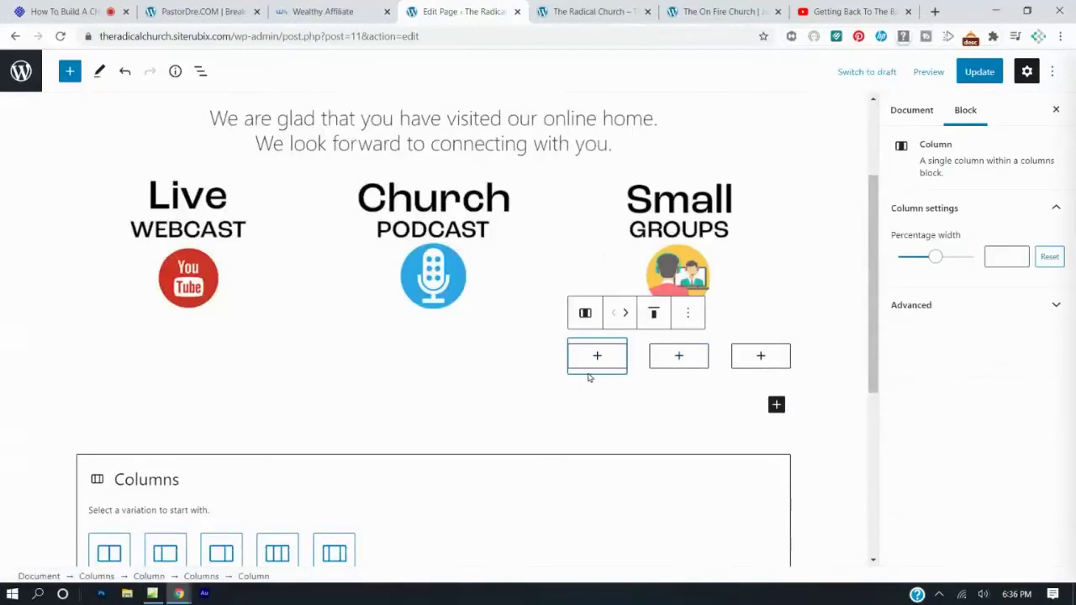
left_click(689, 315)
left_click(720, 480)
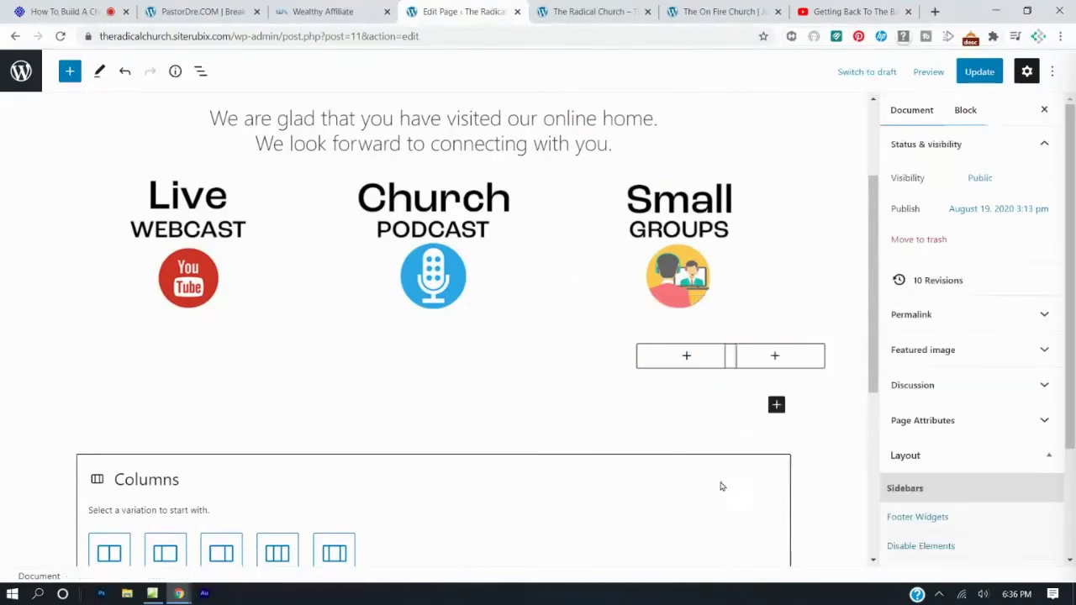
left_click(646, 358)
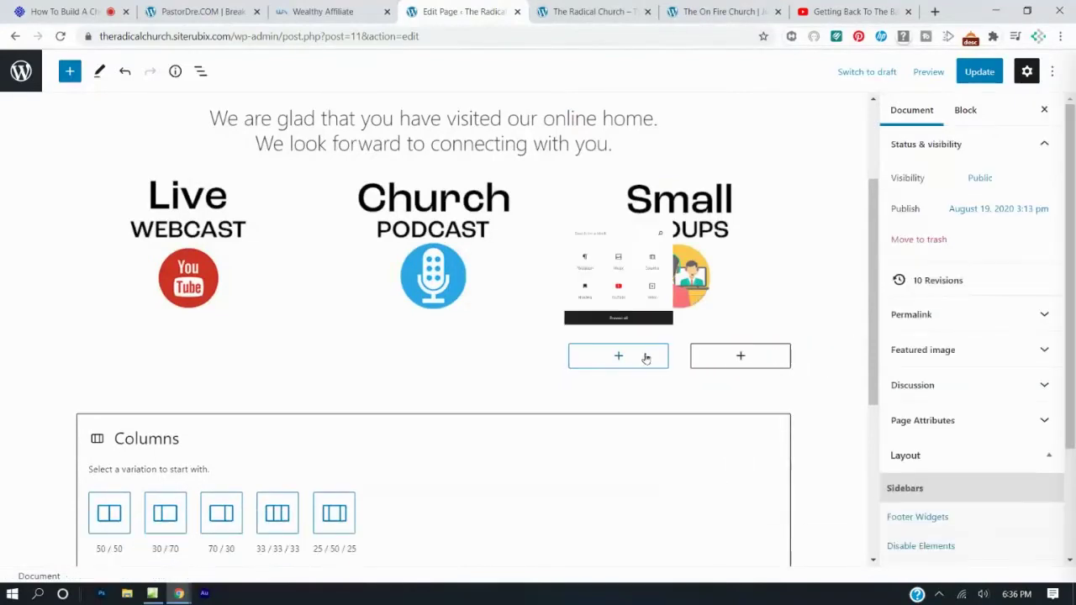
left_click(673, 401)
left_click(653, 356)
left_click(560, 365)
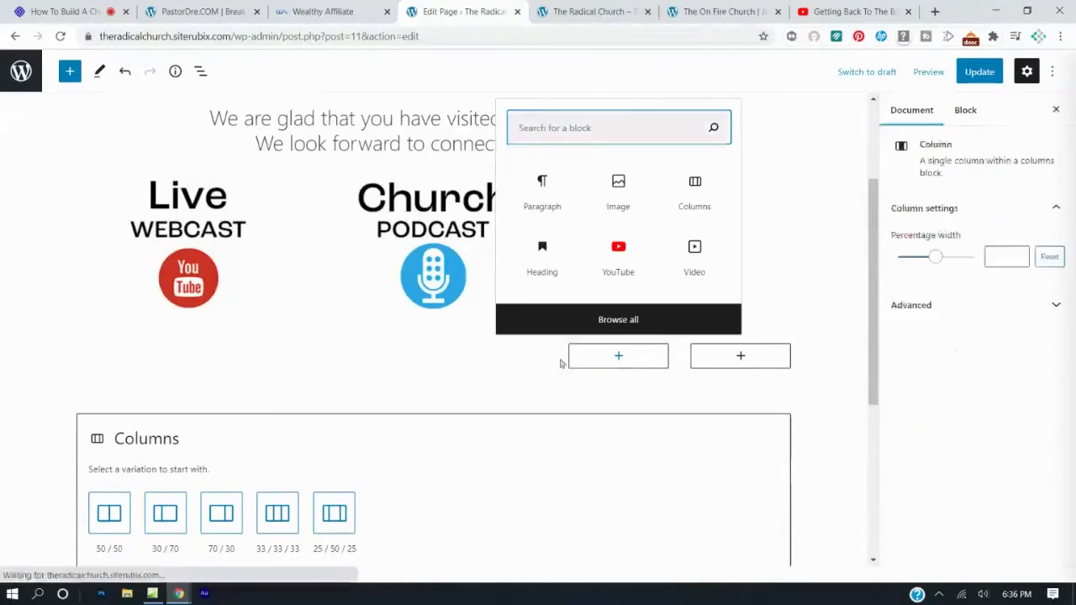
key("ctrl+z")
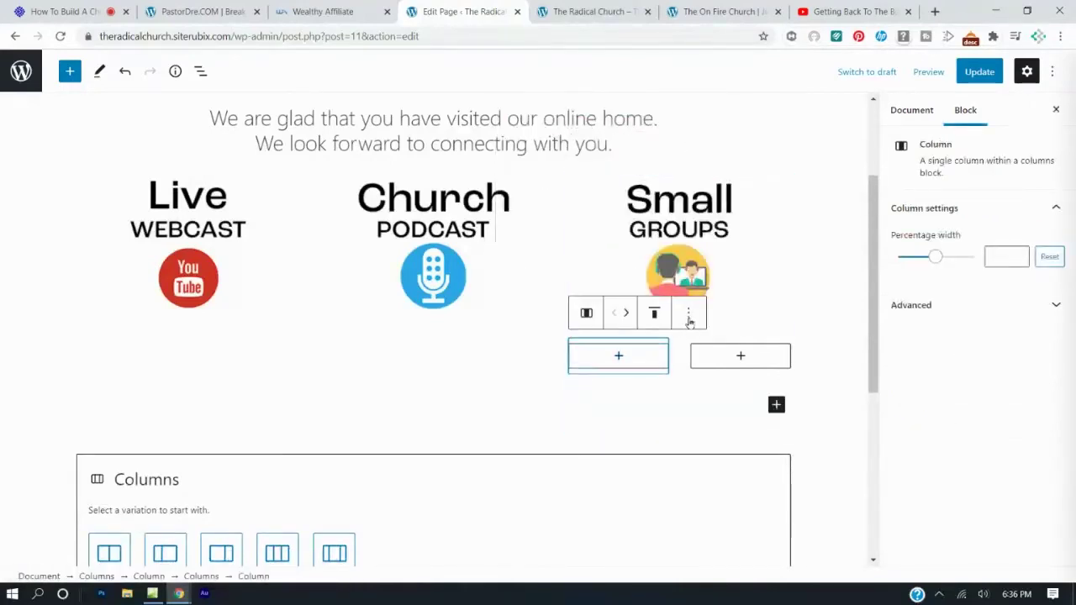
left_click(690, 318)
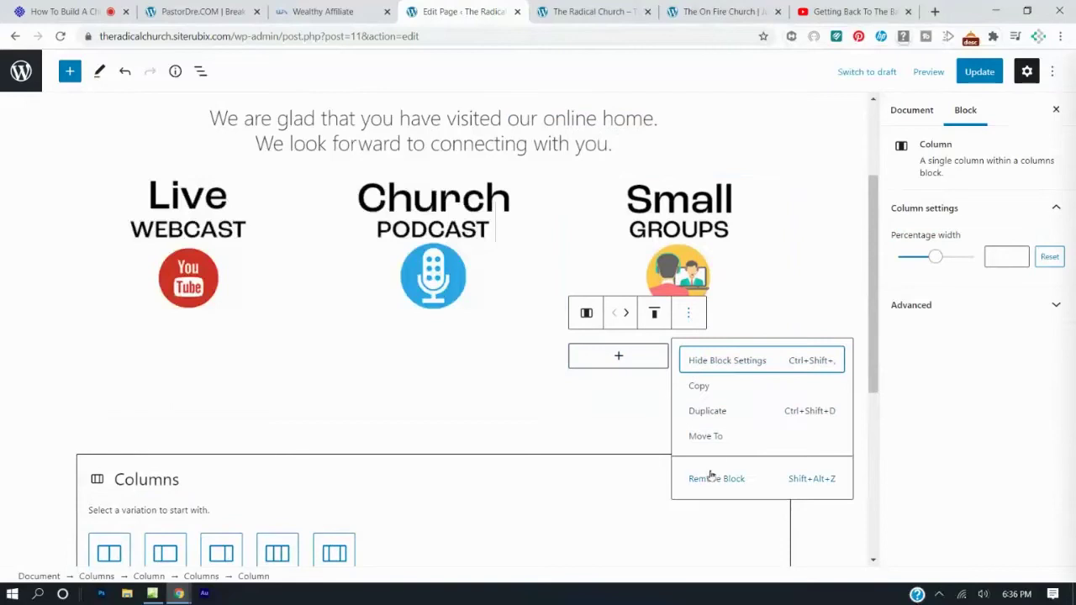
left_click(710, 476)
Remove the empty placeholder under Small Groups and the leftover empty Columns block.
left_click(690, 384)
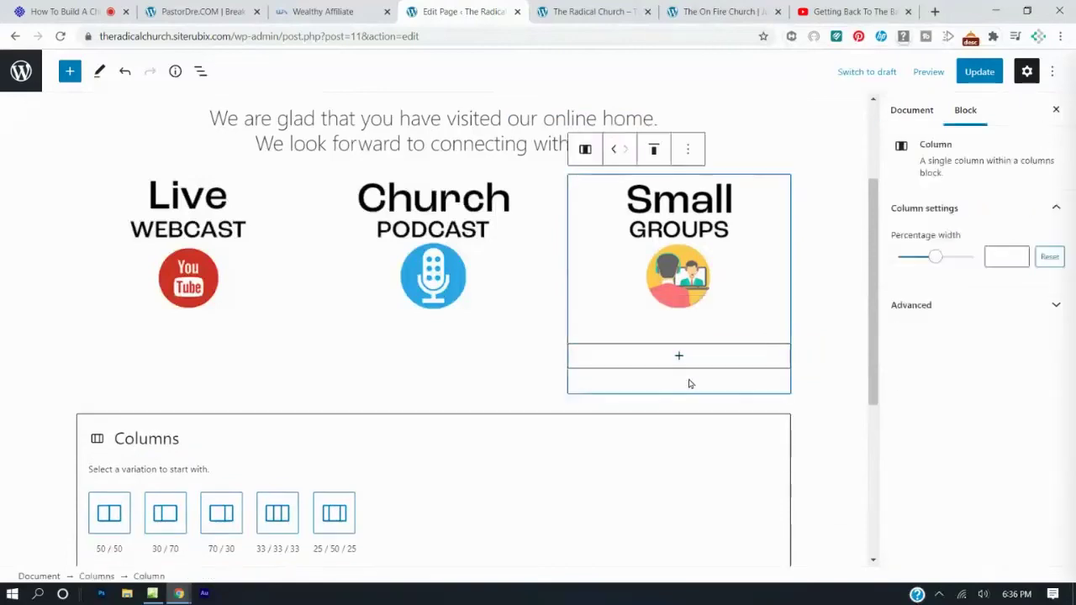
left_click(688, 378)
left_click(687, 318)
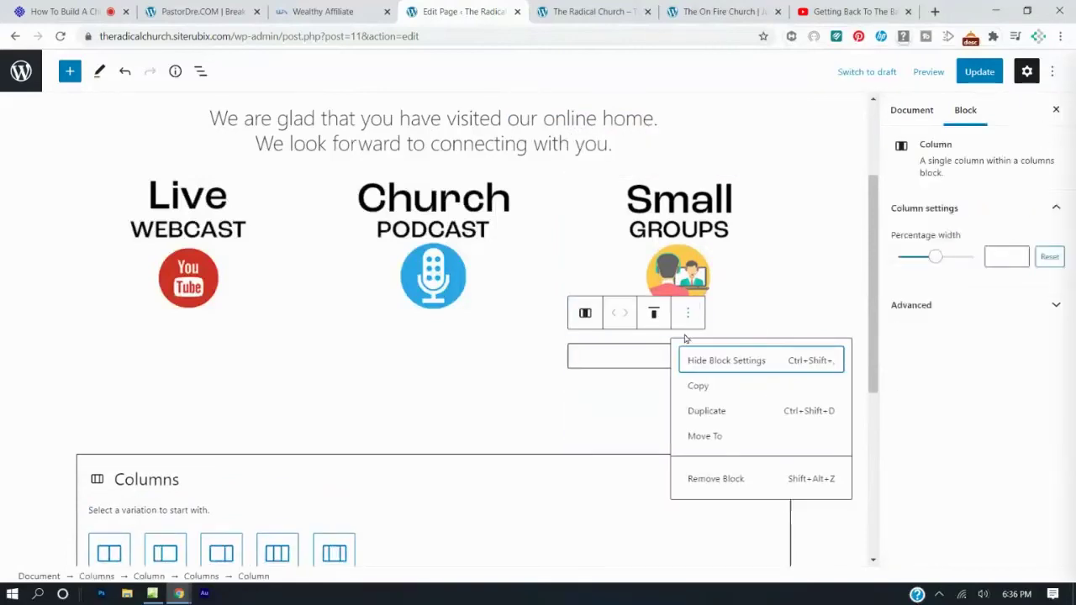
left_click(715, 481)
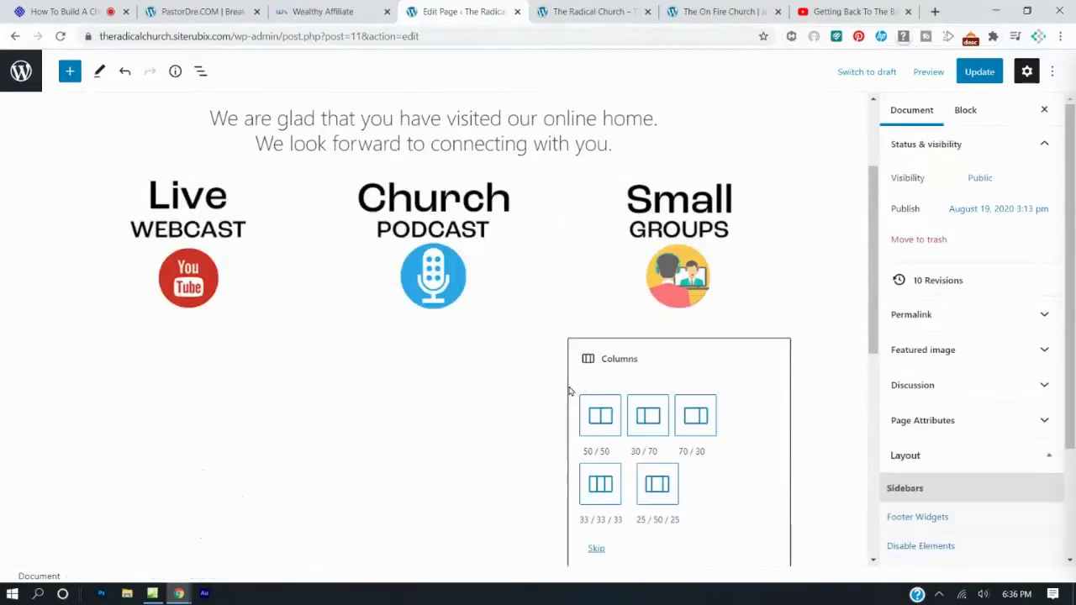
scroll(555, 405, "down", 3)
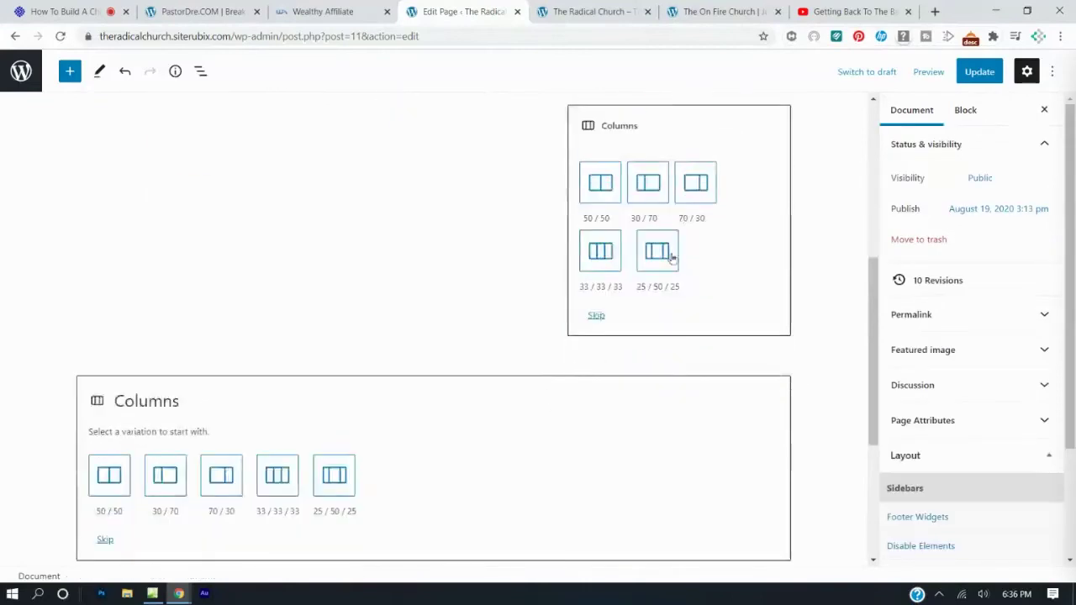
left_click(709, 129)
left_click(688, 109)
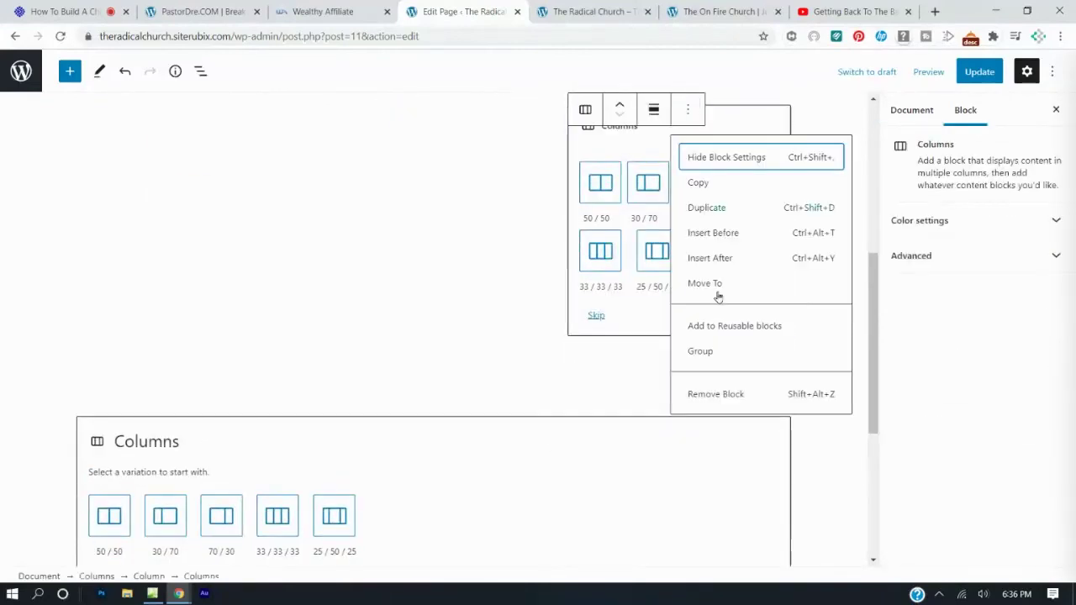
left_click(729, 392)
scroll(382, 318, "up", 3)
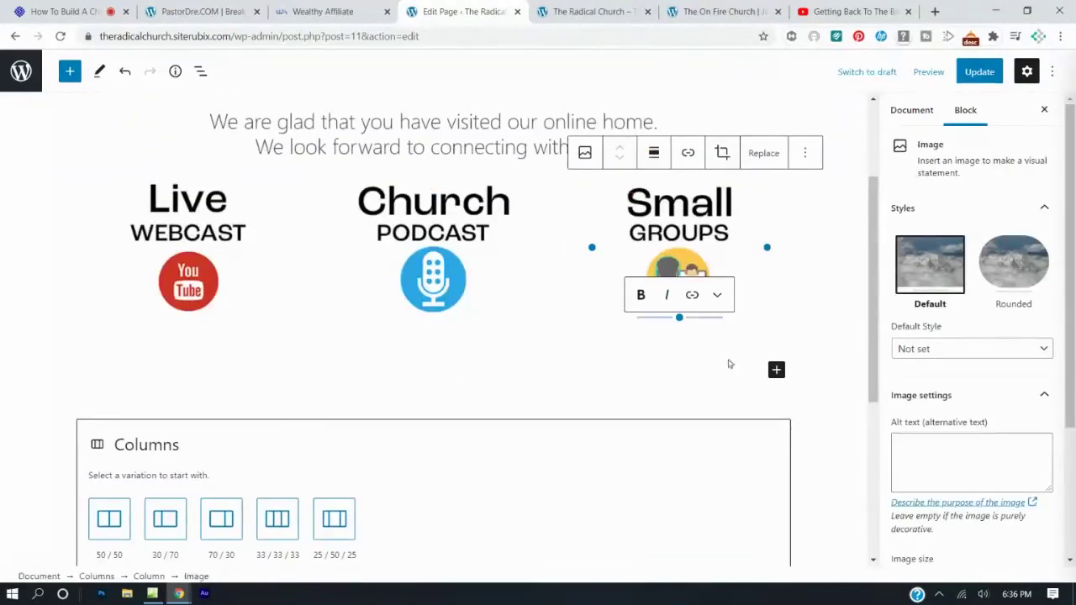
scroll(273, 559, "down", 2)
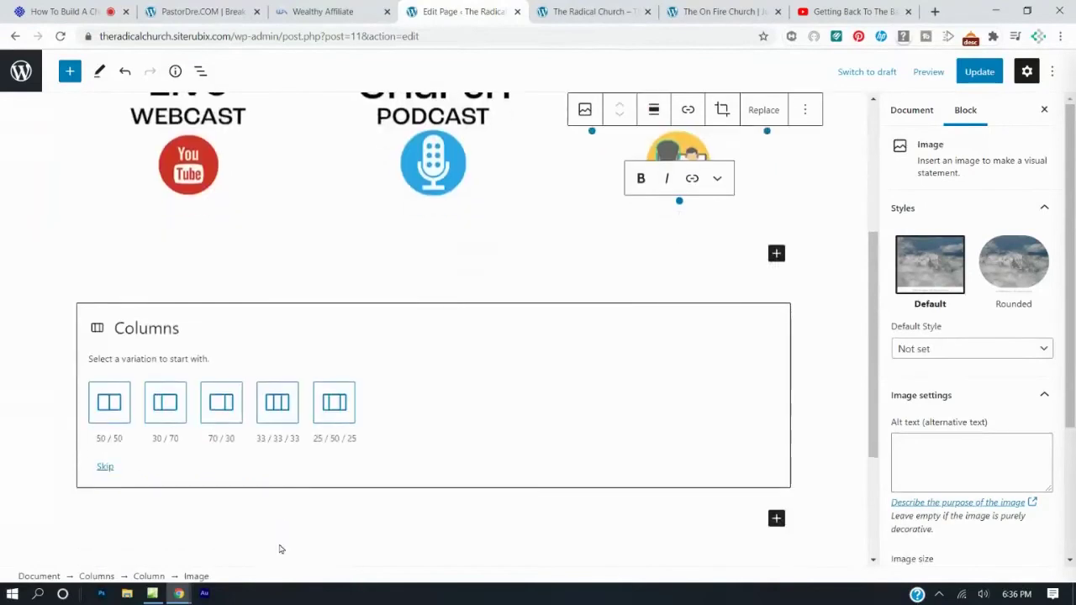
Apply the 33/33/33 column layout, update the page, and add a YouTube embed to the middle column.
left_click(283, 402)
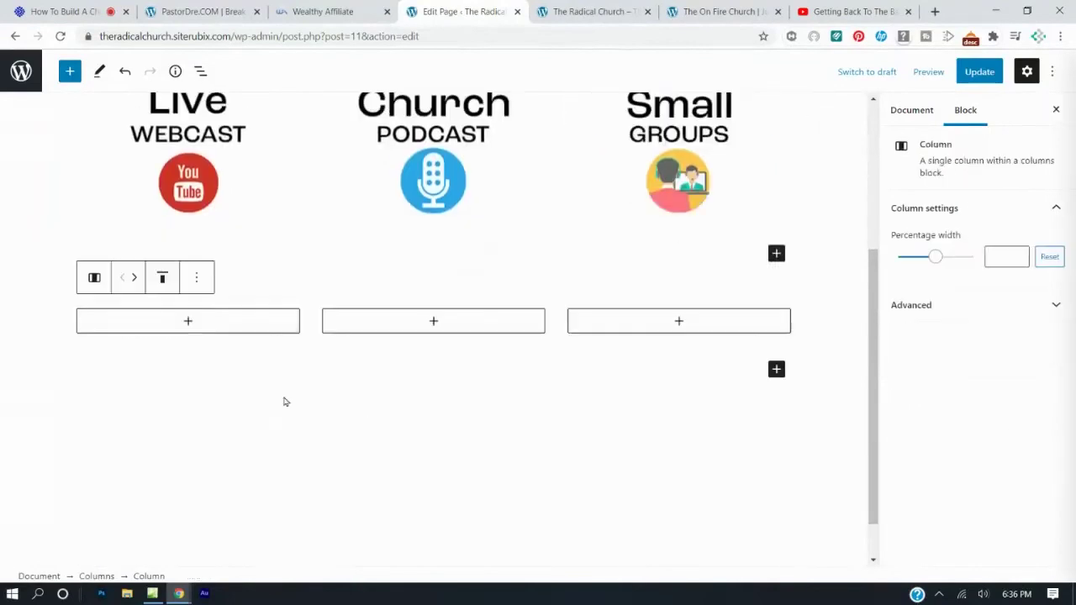
left_click(979, 72)
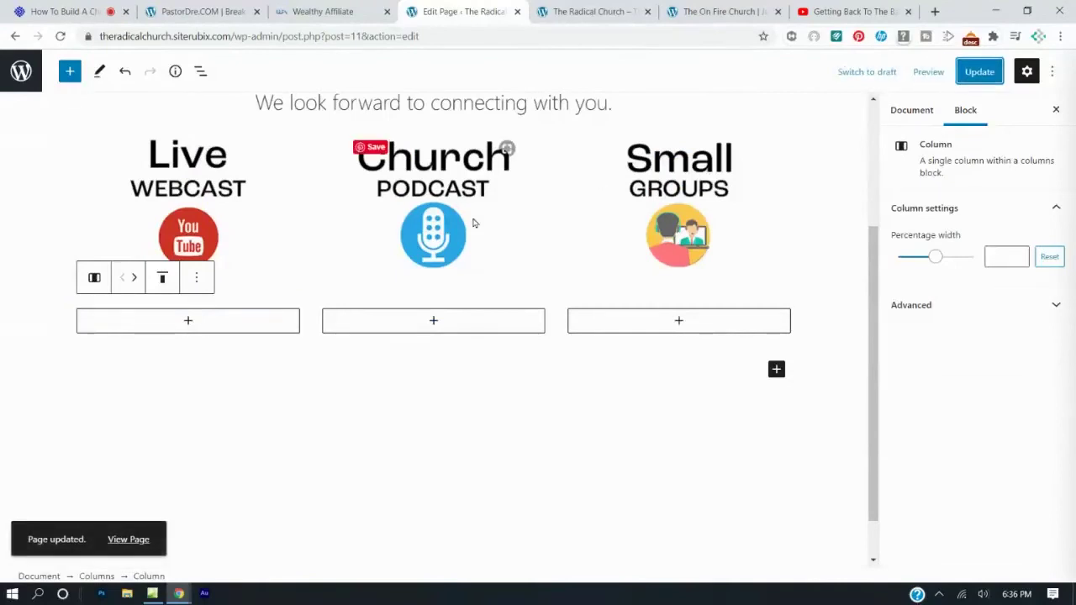
scroll(350, 268, "up", 2)
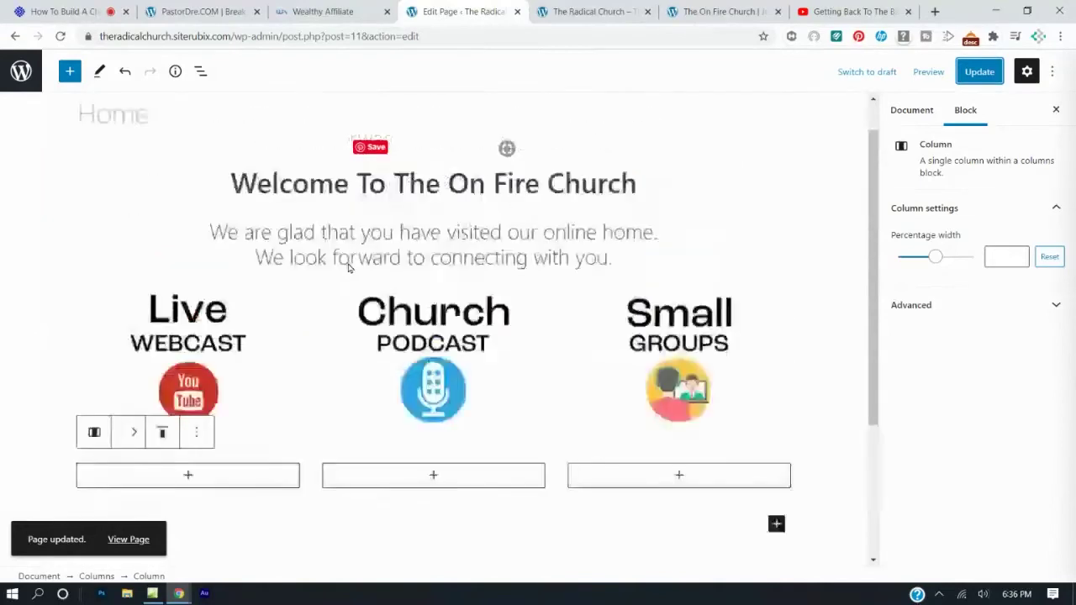
scroll(408, 353, "down", 1)
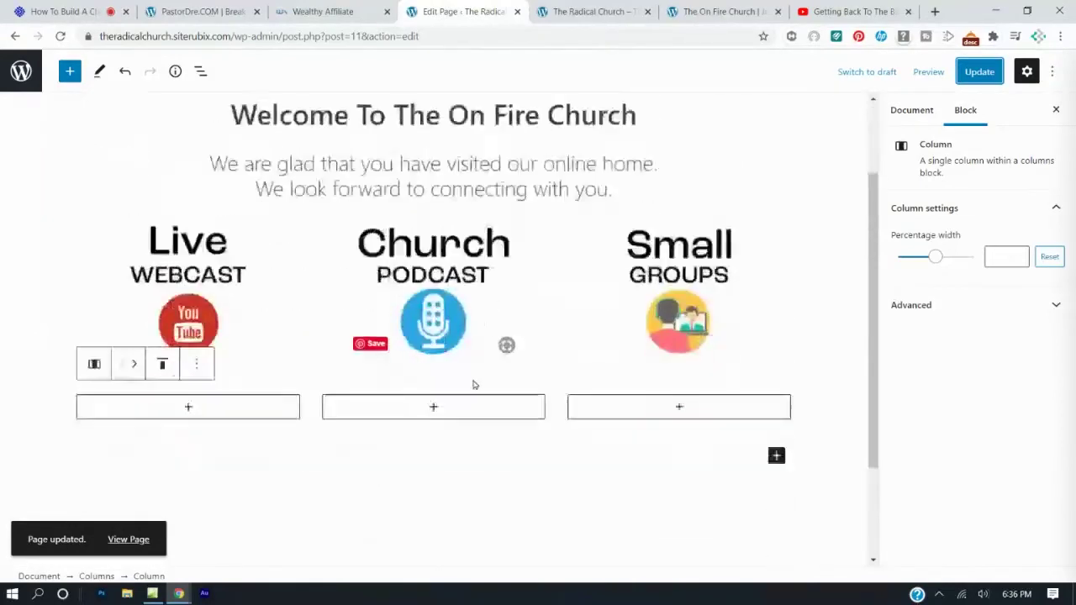
left_click(435, 404)
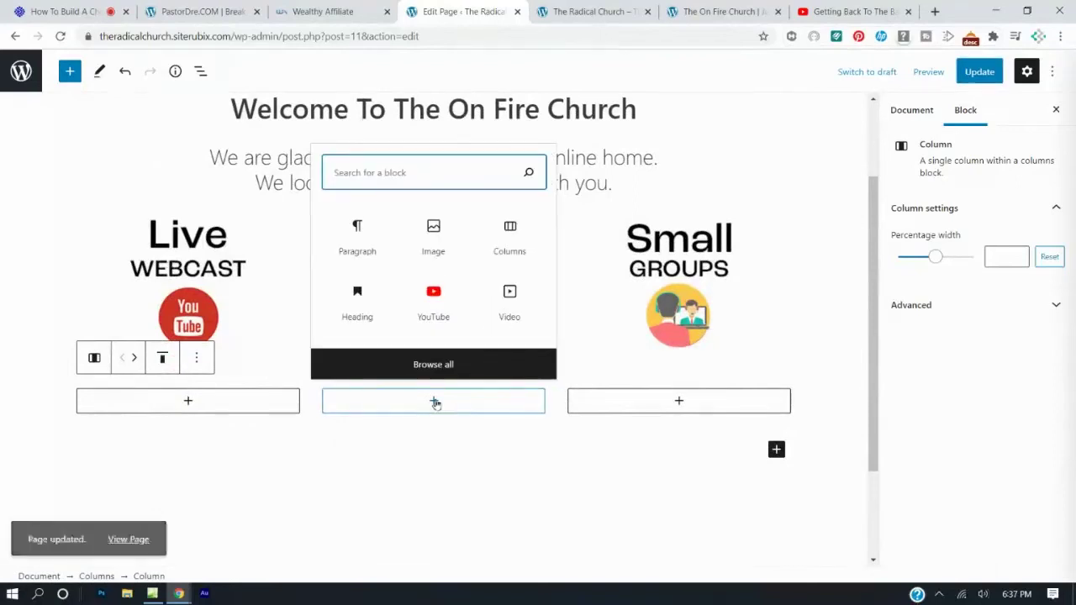
left_click(442, 303)
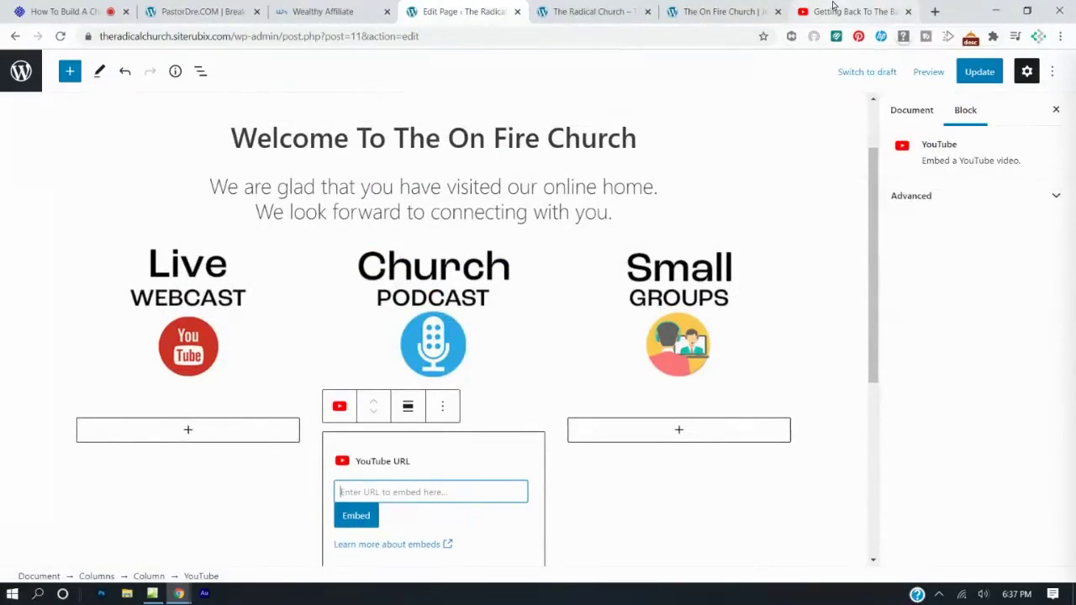
Copy the sermon video's short share link from YouTube's Share dialog.
left_click(833, 6)
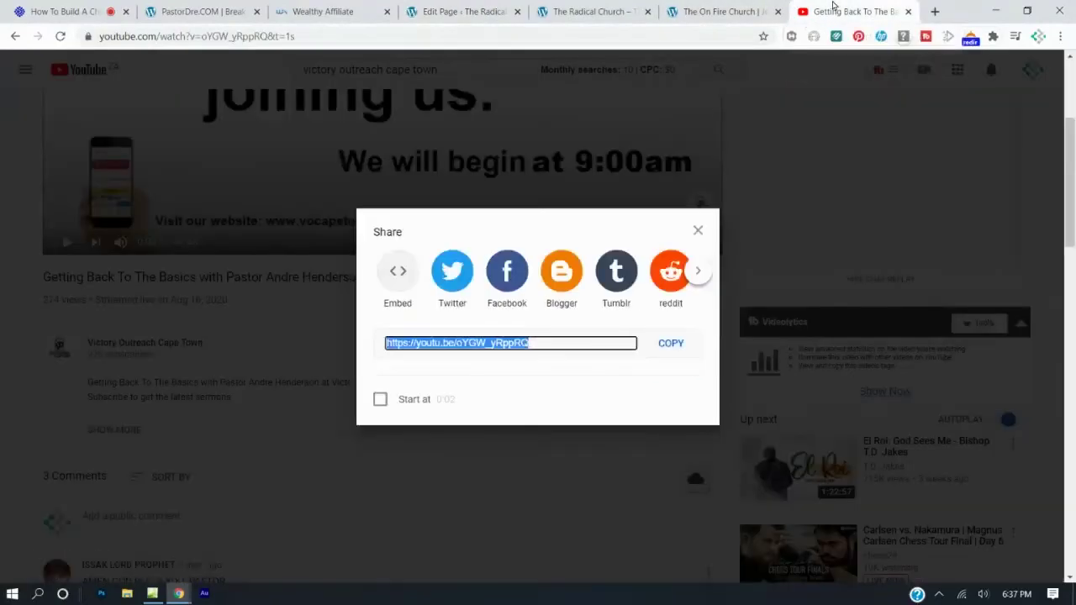
key("Escape")
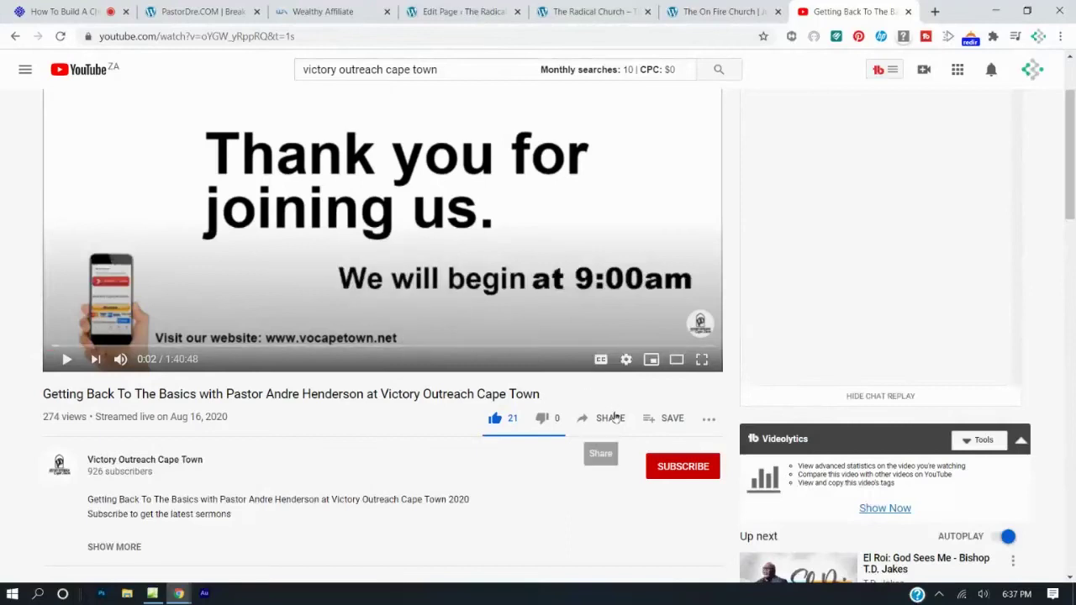
left_click(610, 418)
left_click(671, 343)
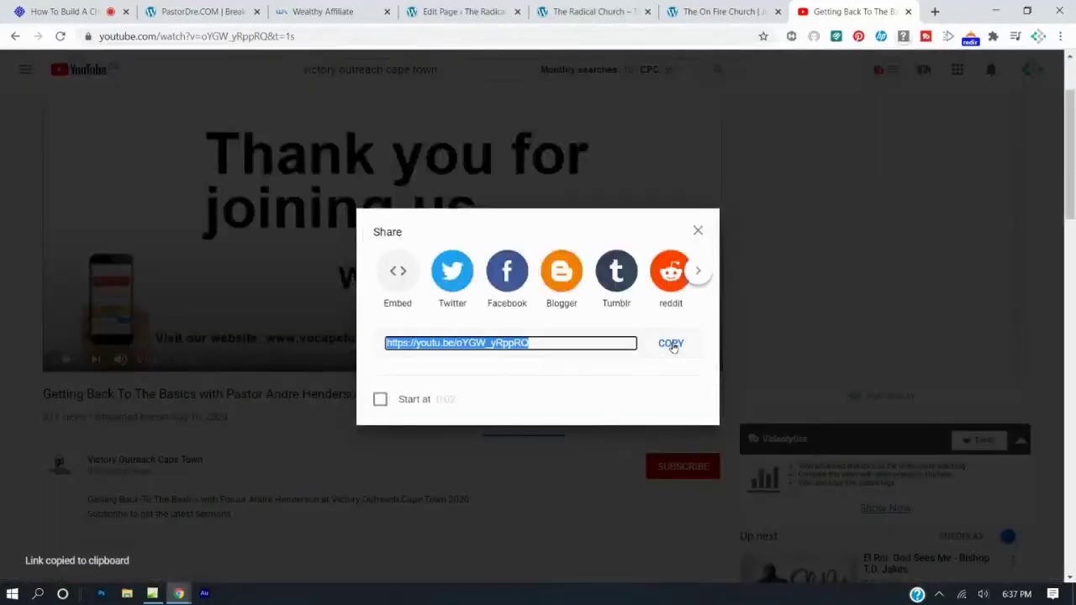
left_click(598, 11)
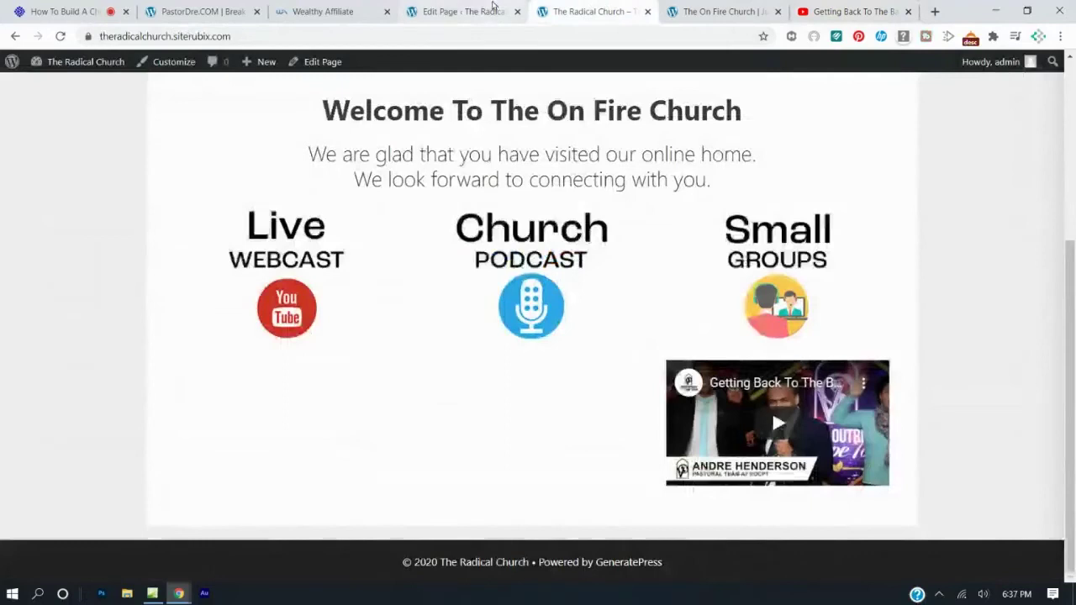
Paste the copied sermon YouTube link into the embed block under Church Podcast and embed it.
left_click(471, 11)
left_click(427, 487)
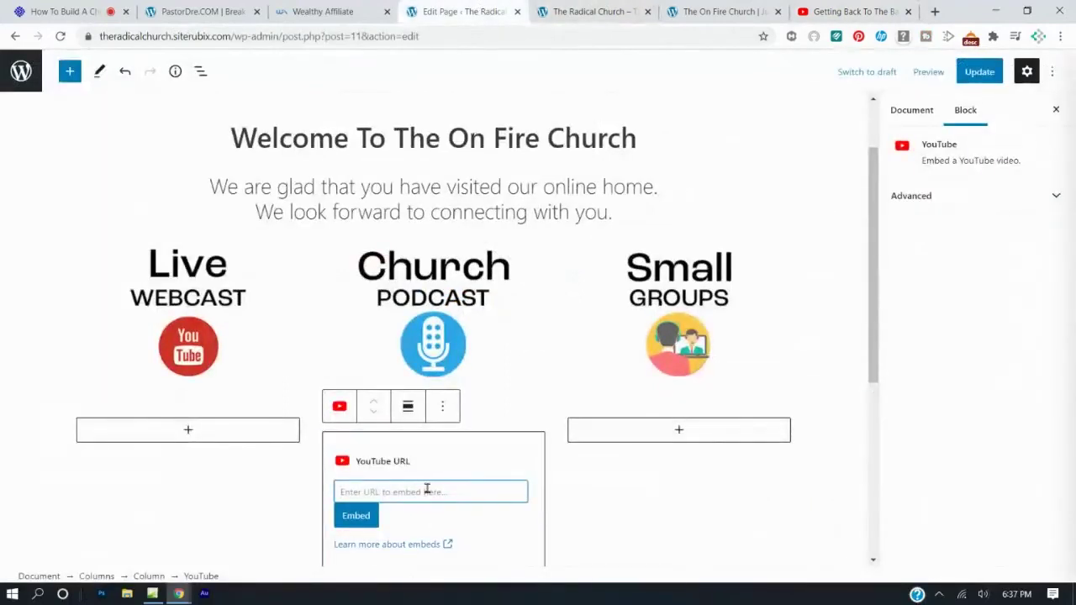
key("ctrl+v")
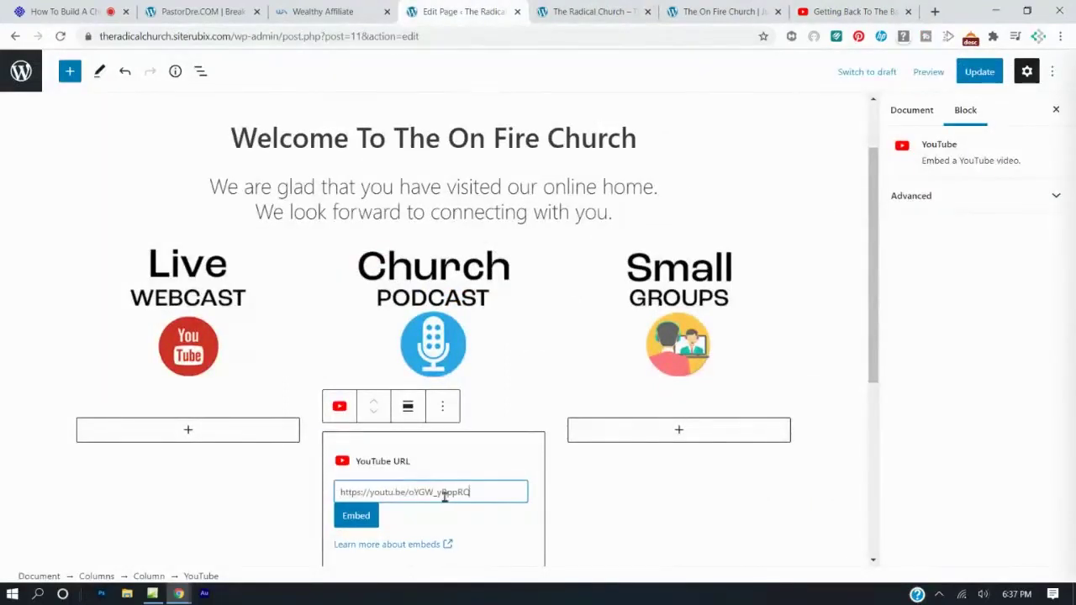
left_click(357, 516)
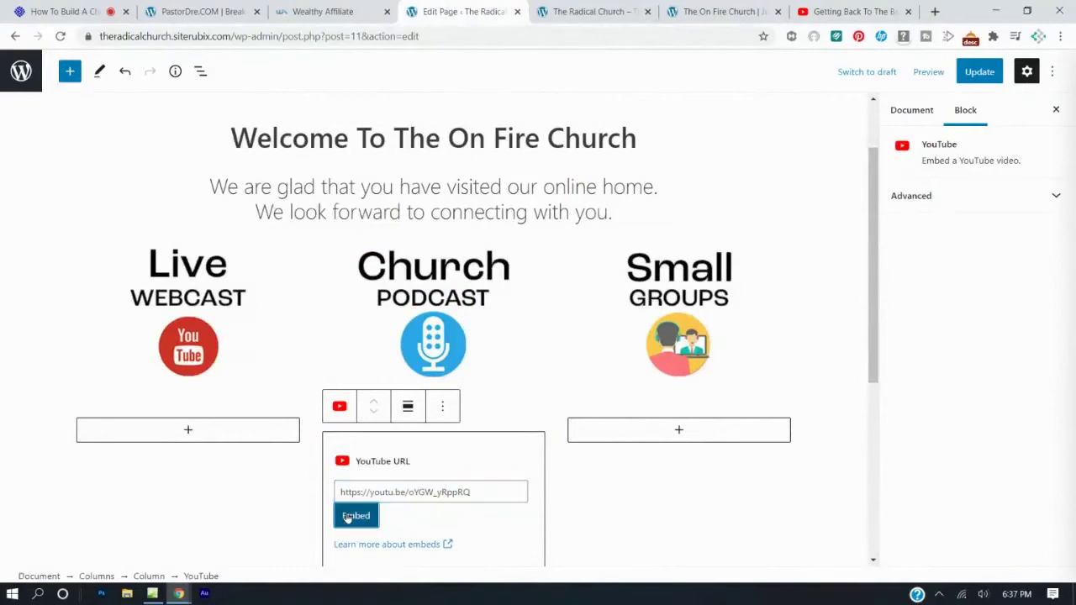
Save the Home page and reload the live site to check the embedded video.
scroll(497, 393, "down", 1)
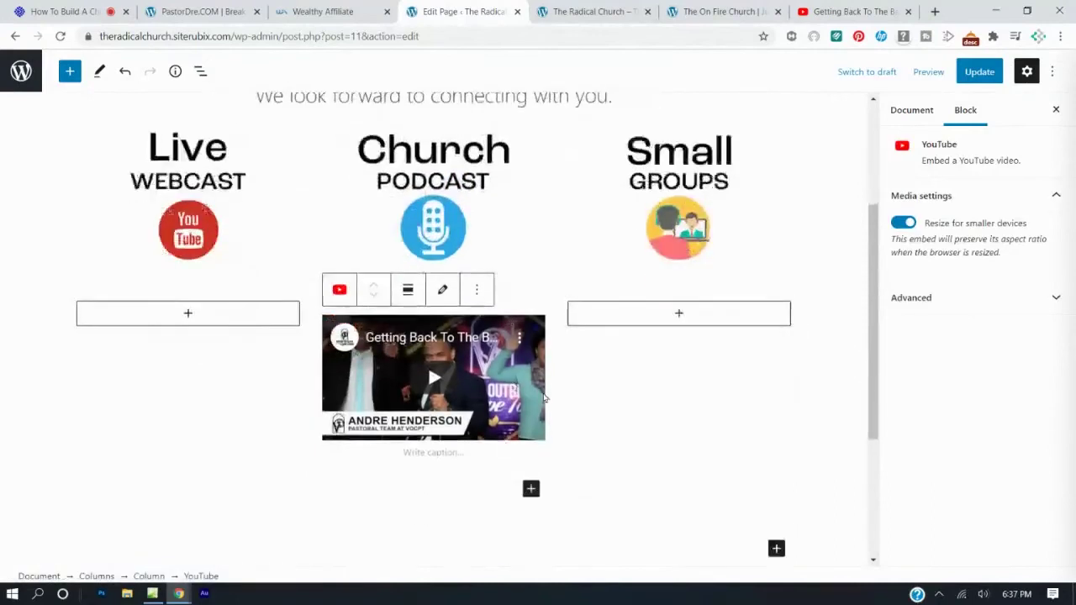
left_click(978, 72)
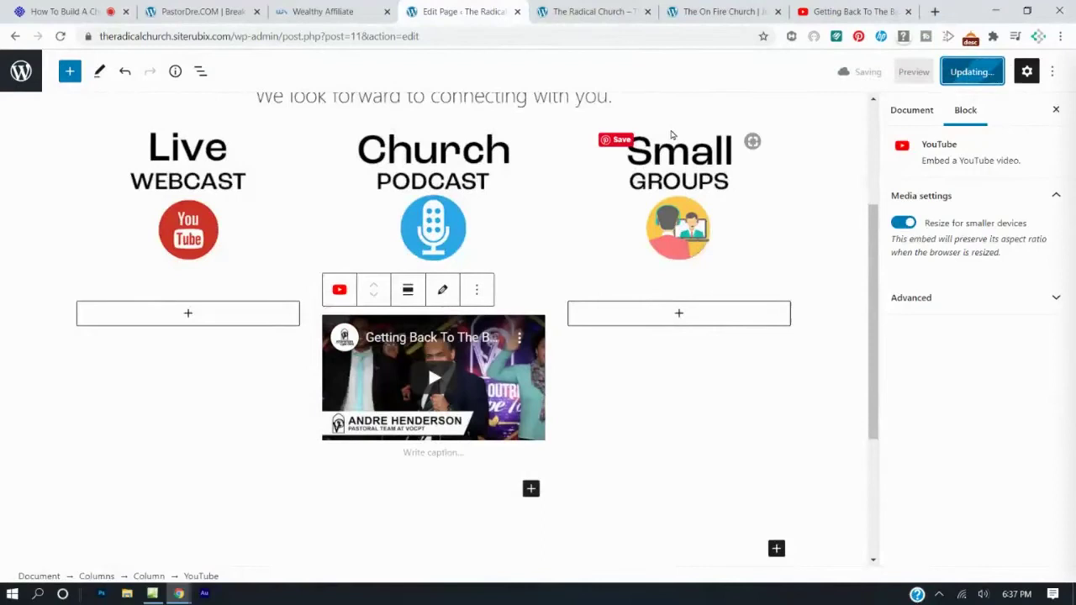
left_click(681, 9)
left_click(618, 10)
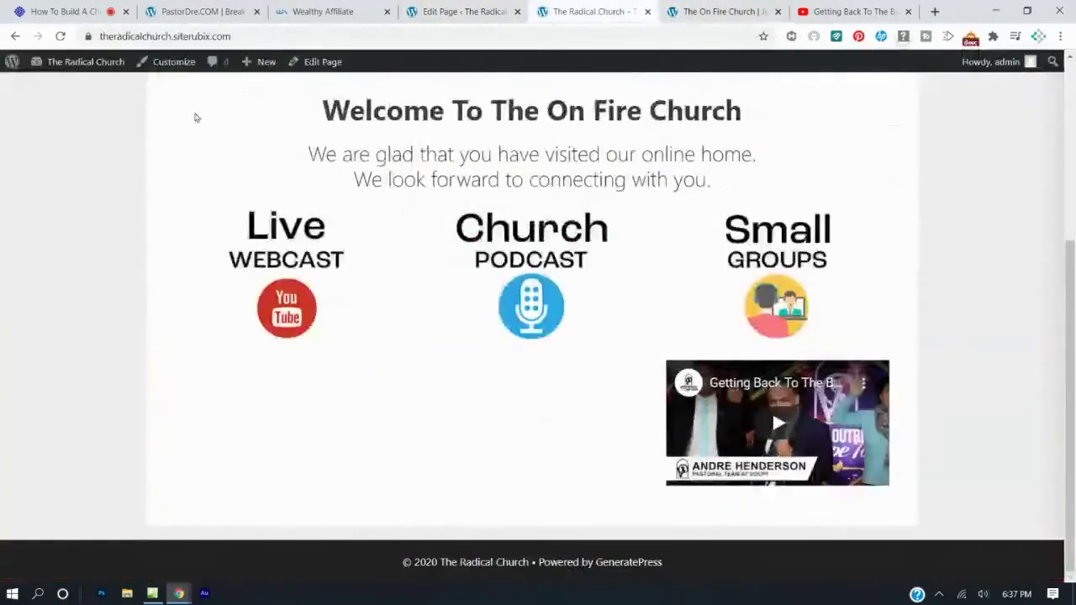
left_click(60, 36)
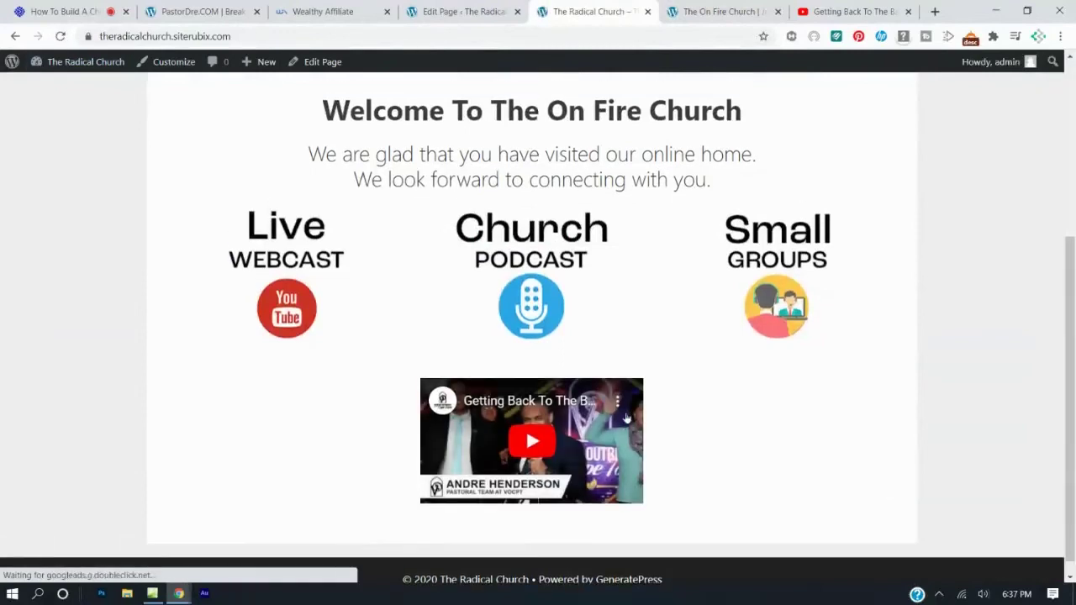
left_click(471, 13)
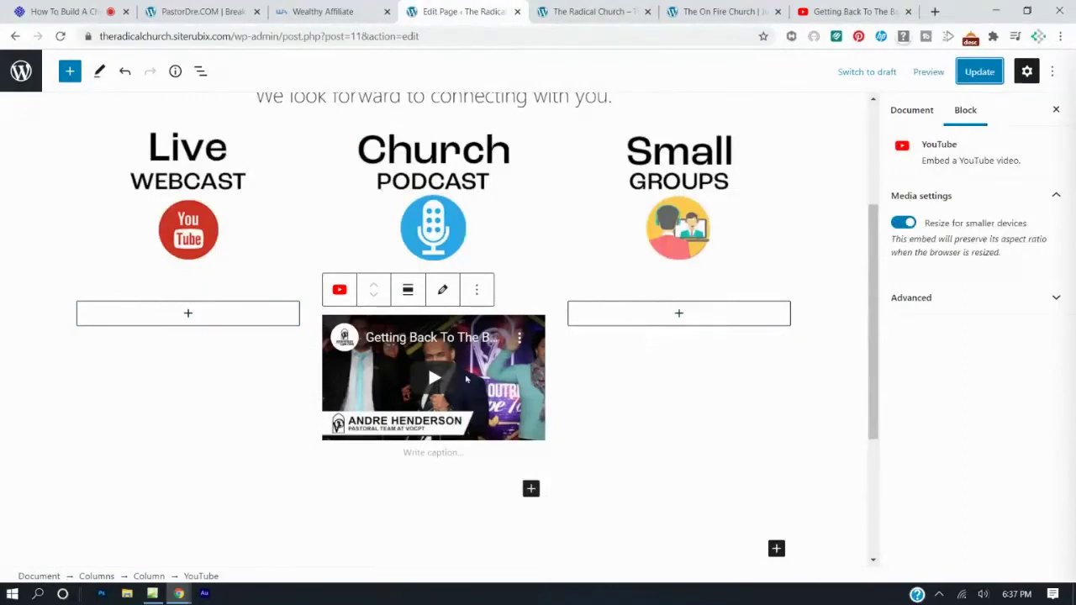
Narrow the empty left and right columns to about 20% width each.
left_click(246, 343)
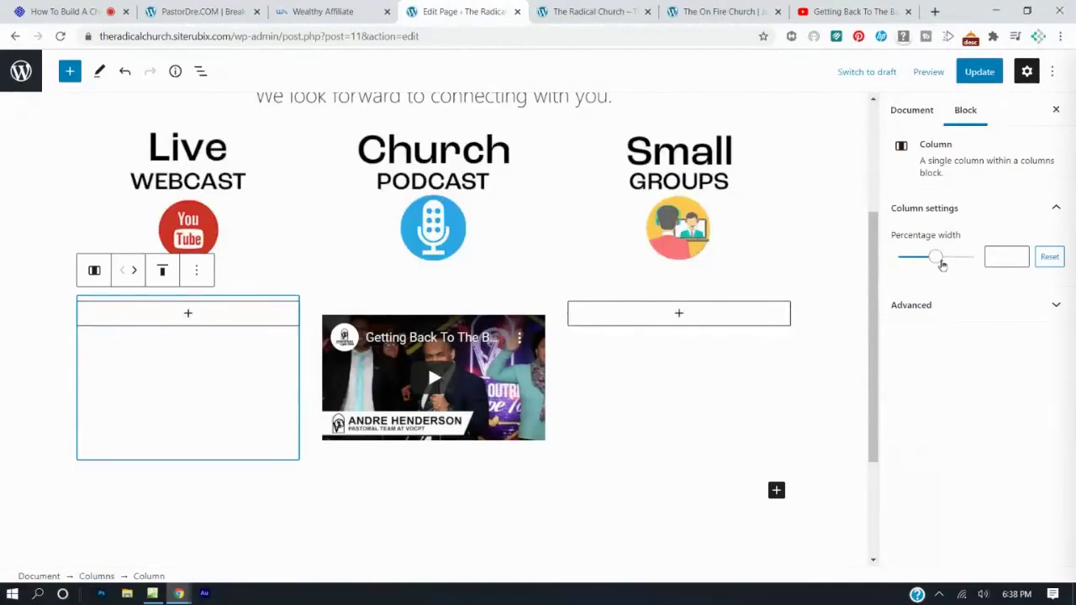
left_click_drag(940, 258, 916, 260)
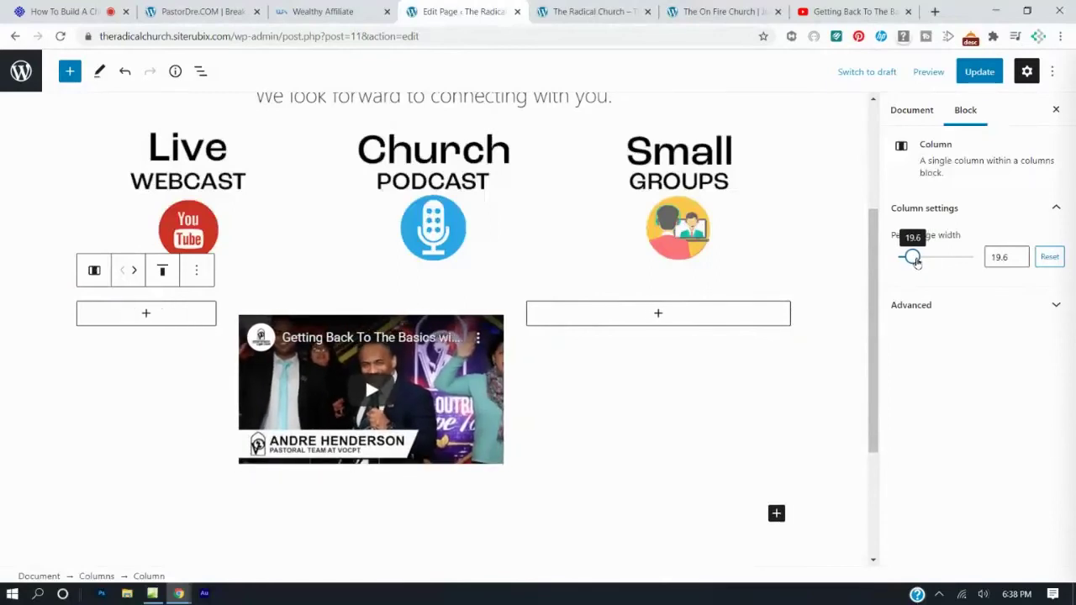
left_click(591, 350)
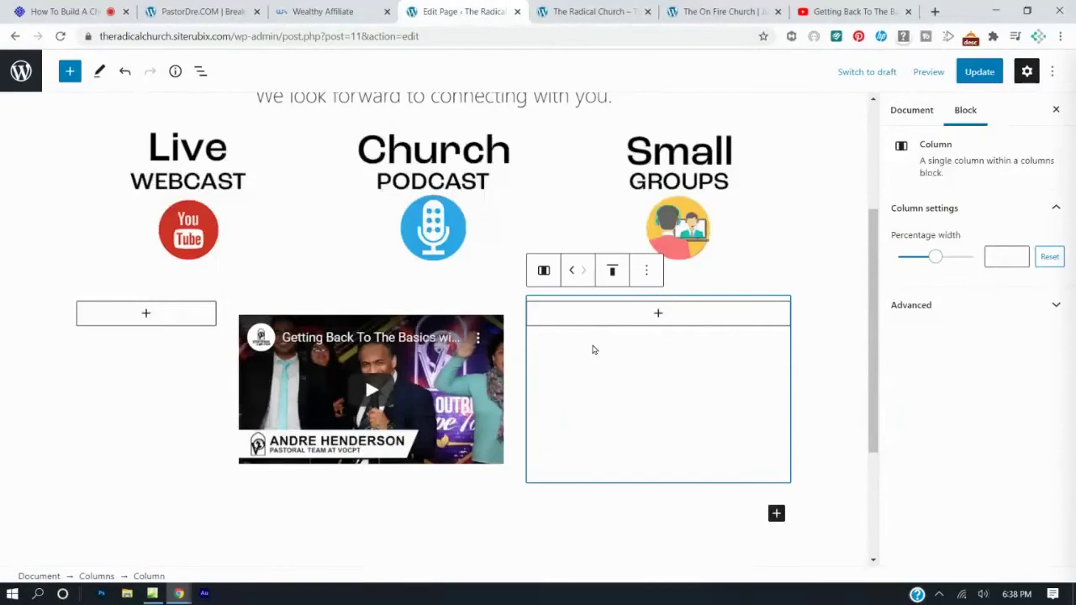
left_click_drag(937, 261, 917, 260)
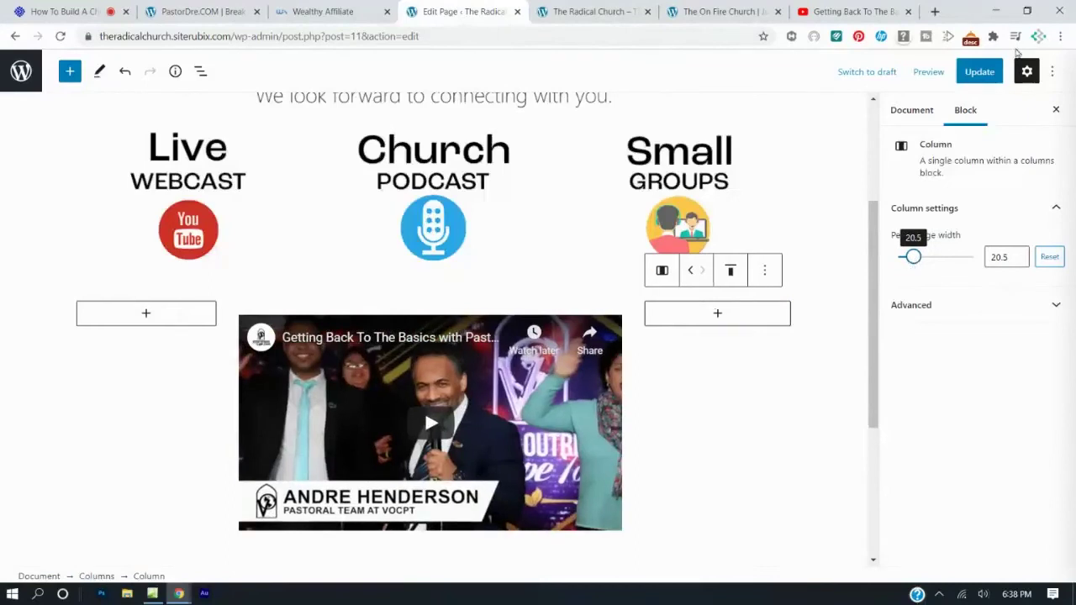
Save the new column widths and reload the live page to view the larger video.
left_click(980, 72)
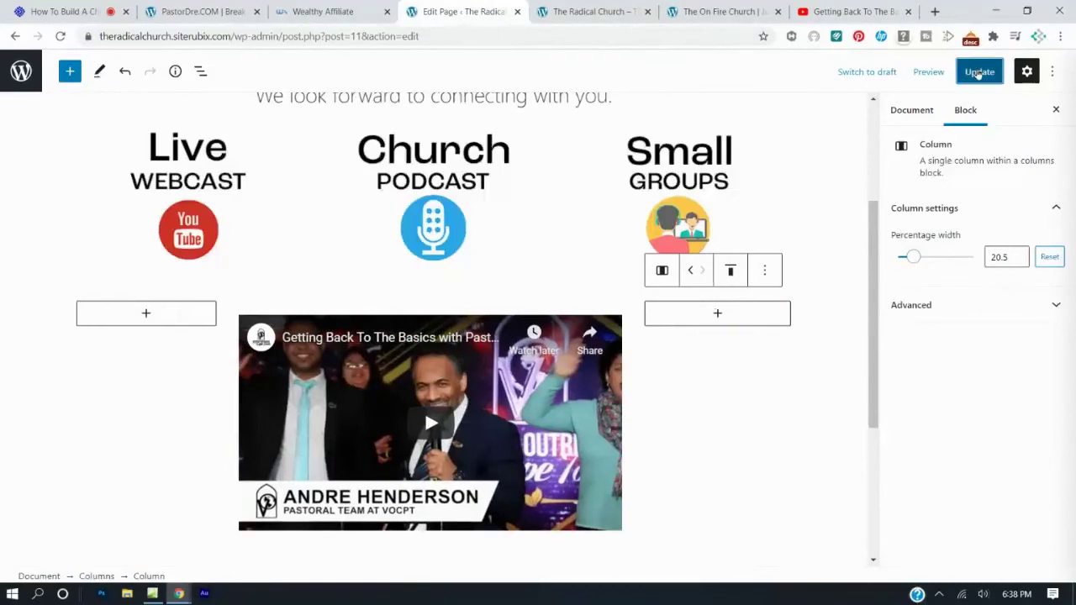
left_click(618, 10)
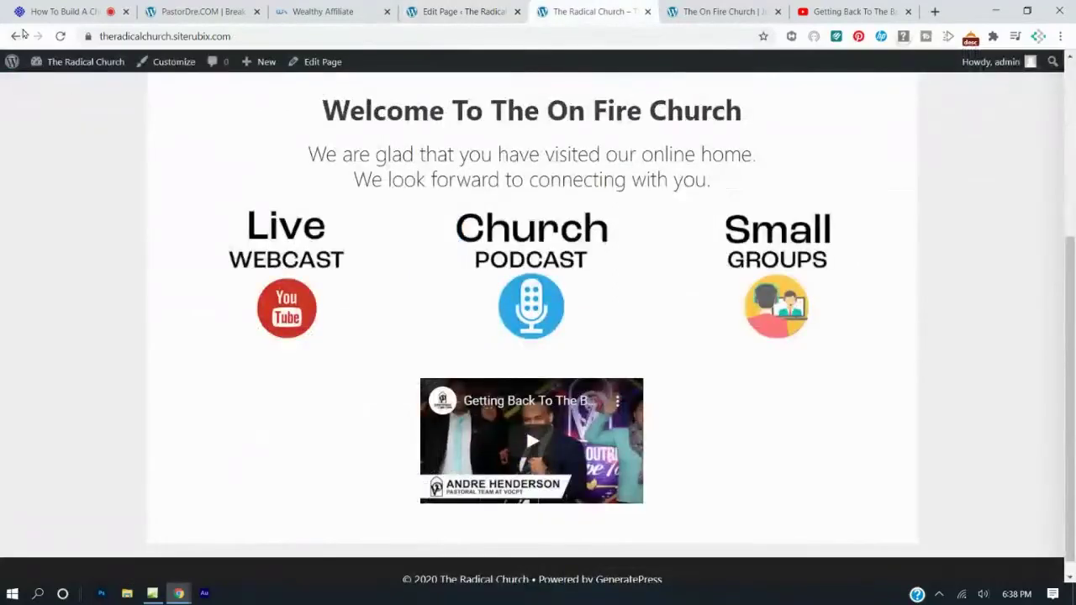
left_click(59, 36)
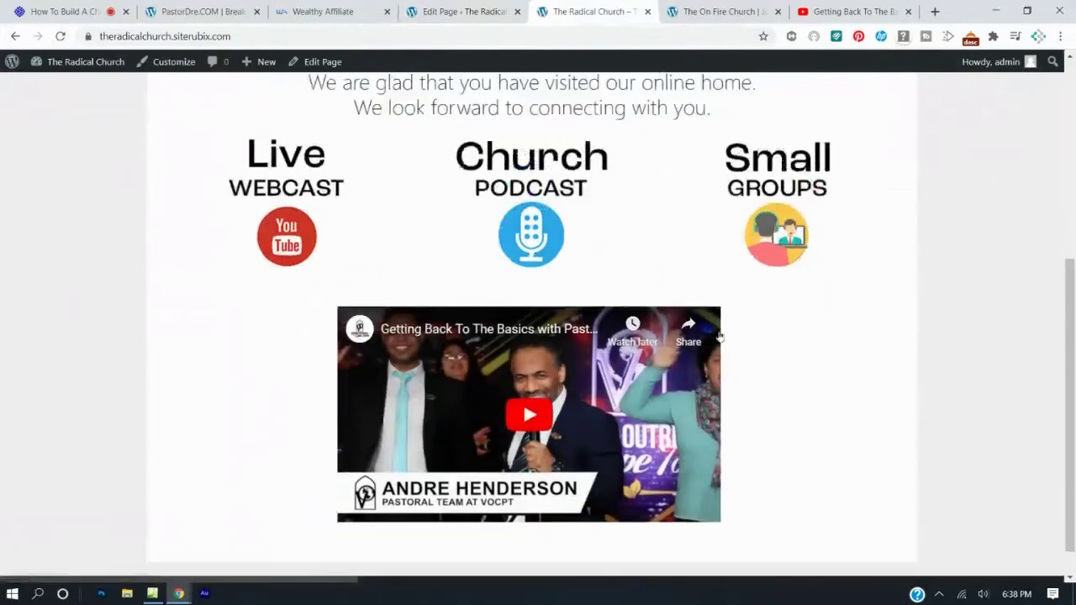
scroll(719, 337, "up", 2)
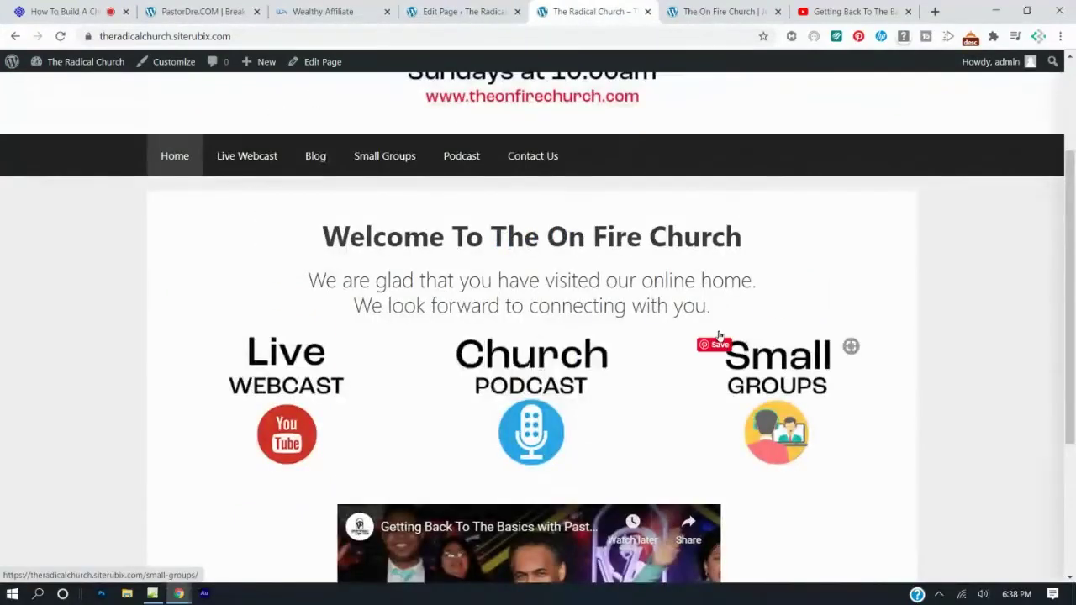
scroll(719, 337, "down", 3)
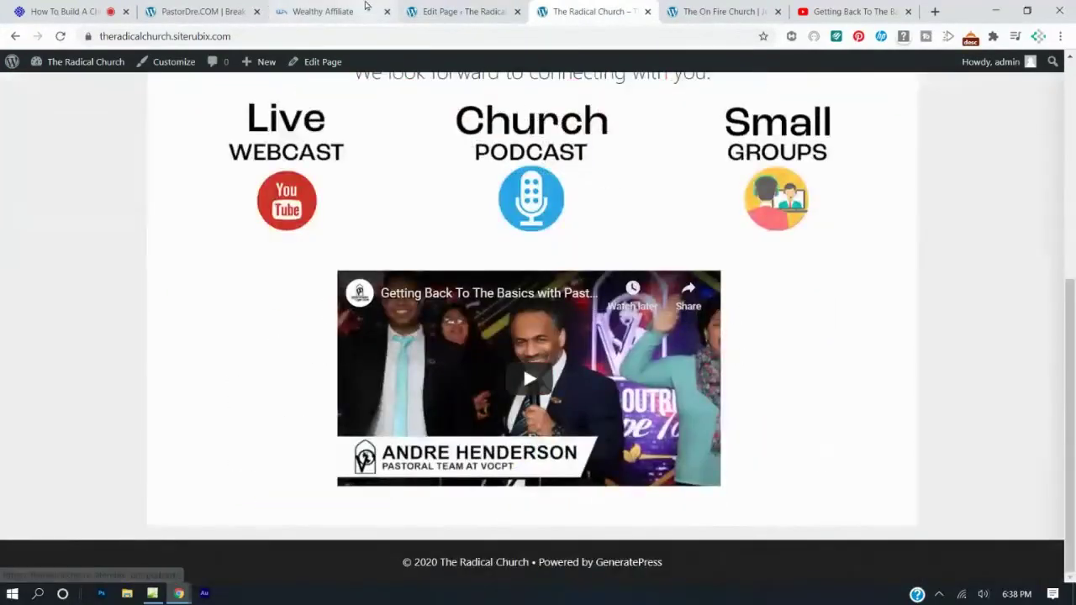
left_click(464, 11)
Set the empty left column's Percentage width to exactly 20 and save the page.
left_click(173, 381)
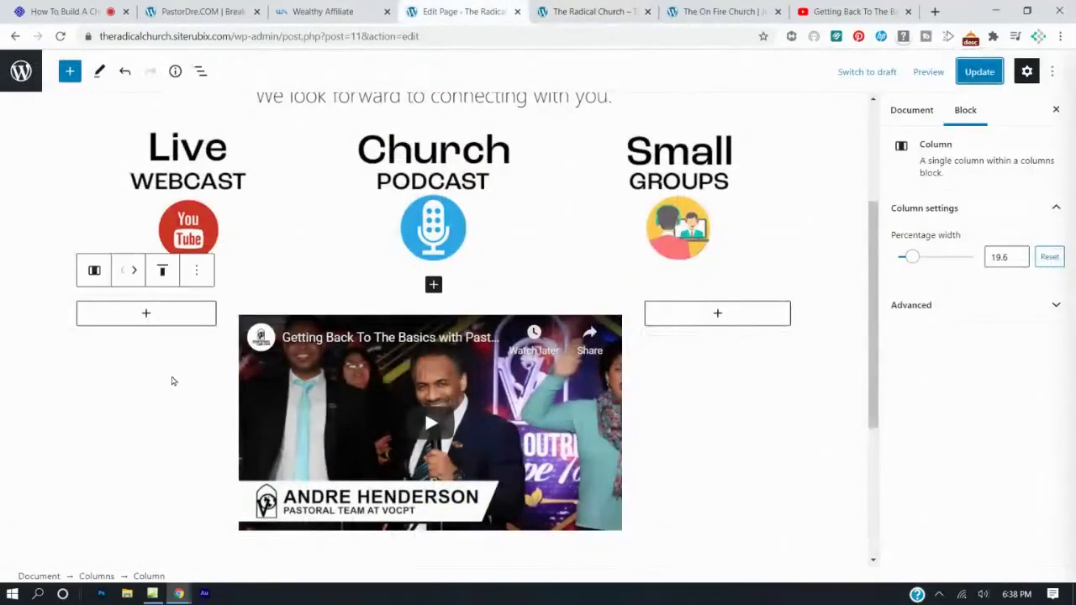
mouse_move(914, 262)
left_mouse_down()
mouse_move(903, 261)
mouse_move(921, 266)
mouse_move(911, 272)
mouse_move(920, 276)
left_mouse_up()
left_click_drag(1007, 254, 980, 252)
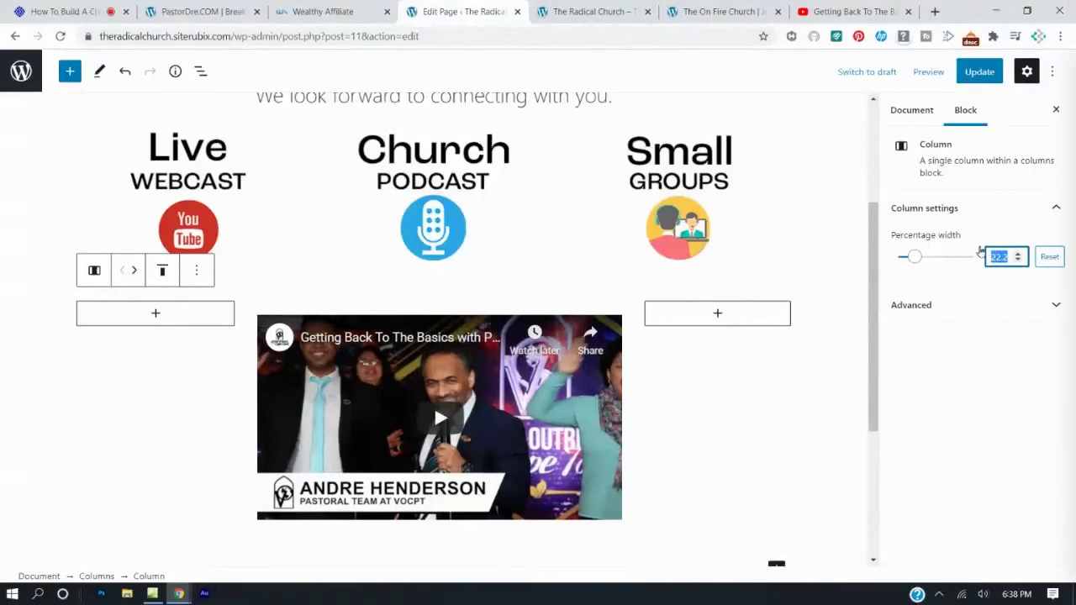
type("20")
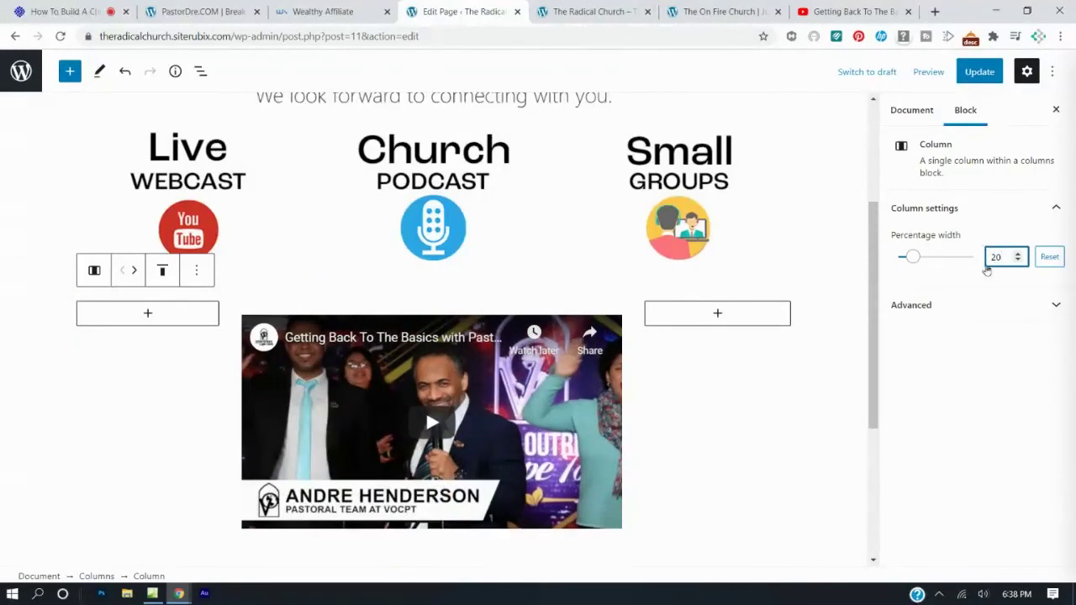
left_click(979, 71)
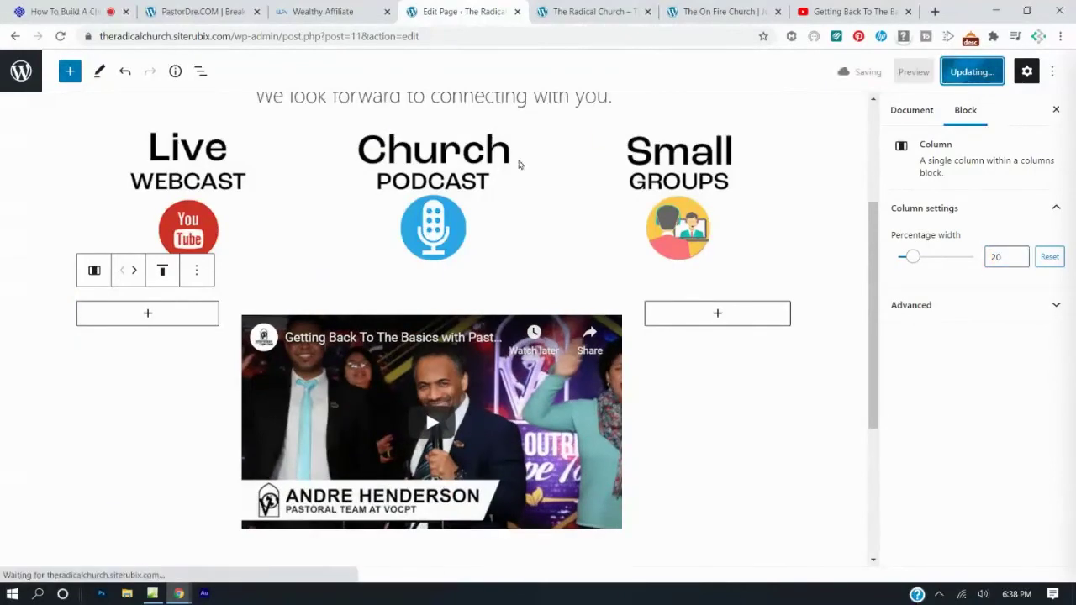
Reload the live Home page and review the heading, three graphics and centred video.
left_click(580, 11)
key("F5")
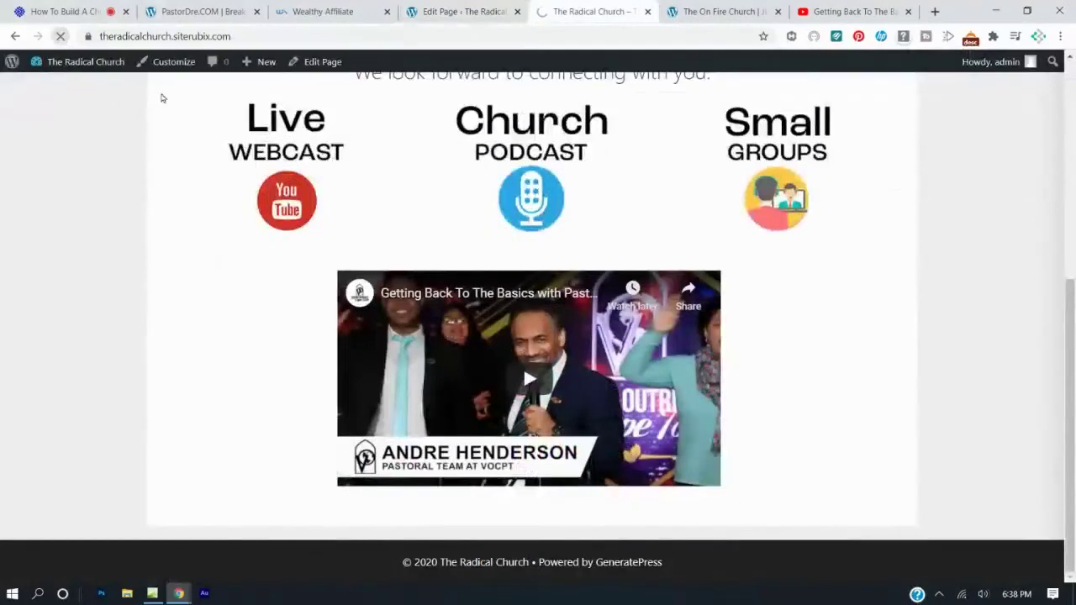
scroll(502, 290, "up", 2)
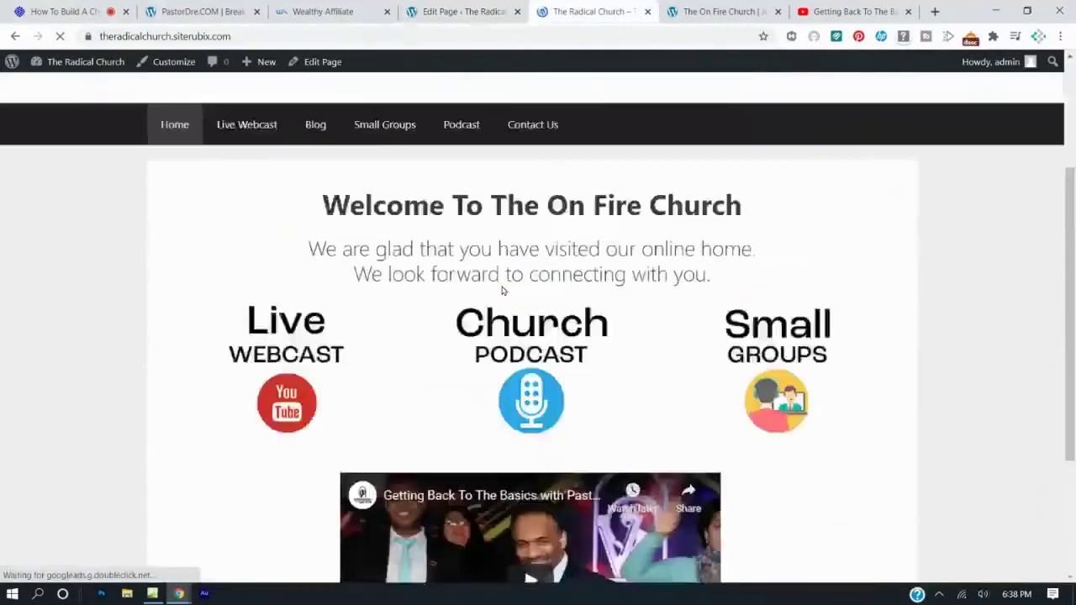
scroll(502, 290, "up", 2)
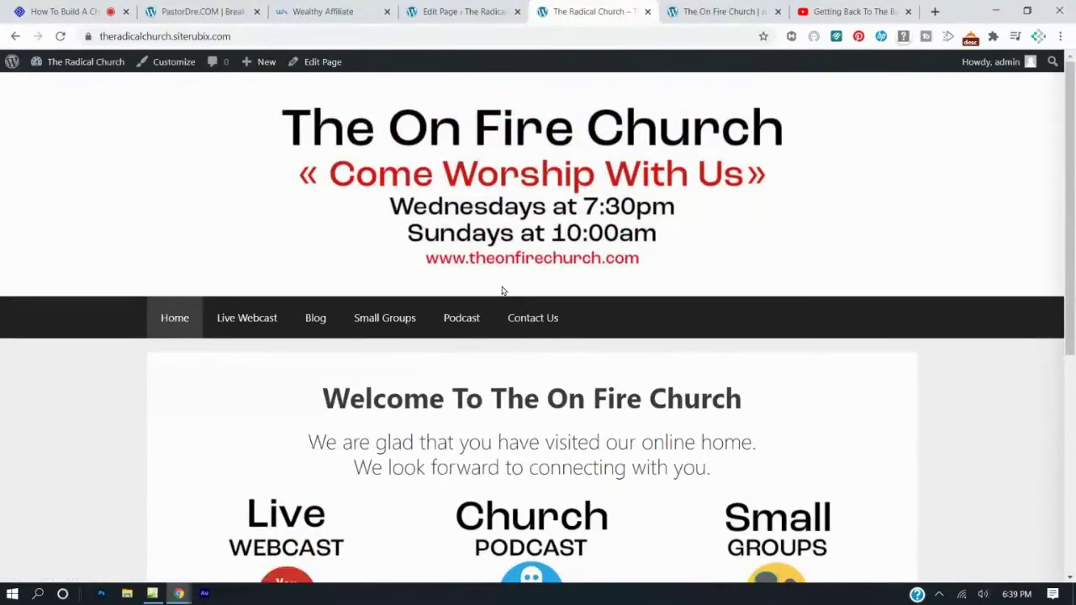
scroll(637, 250, "down", 4)
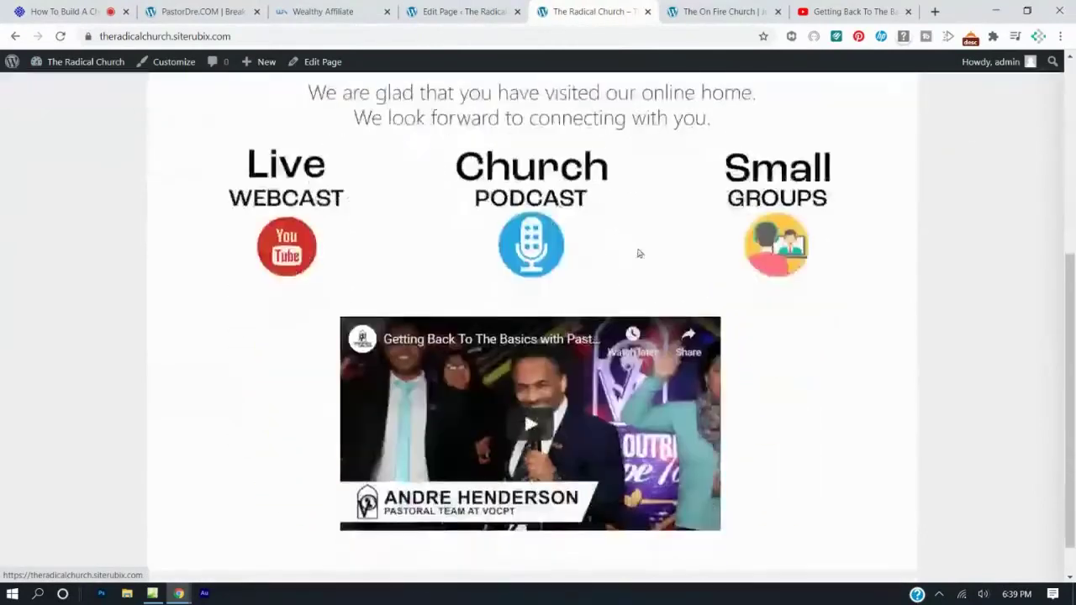
scroll(638, 253, "down", 1)
scroll(637, 249, "up", 3)
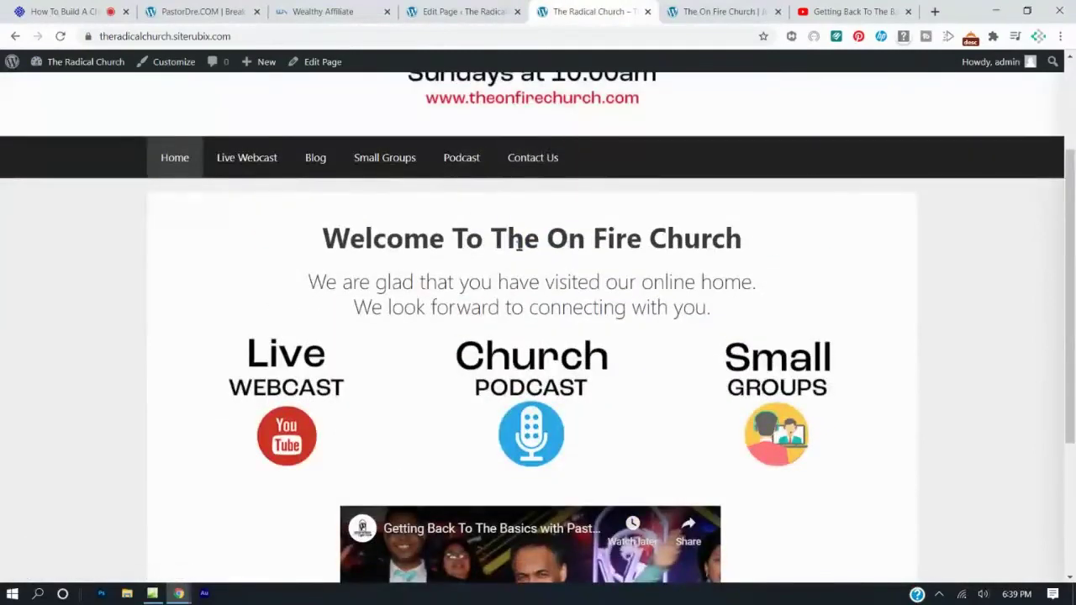
scroll(519, 243, "up", 2)
Change 'On Fire' to 'Radical' so the heading reads 'Welcome To The Radical Church'.
left_click(449, 10)
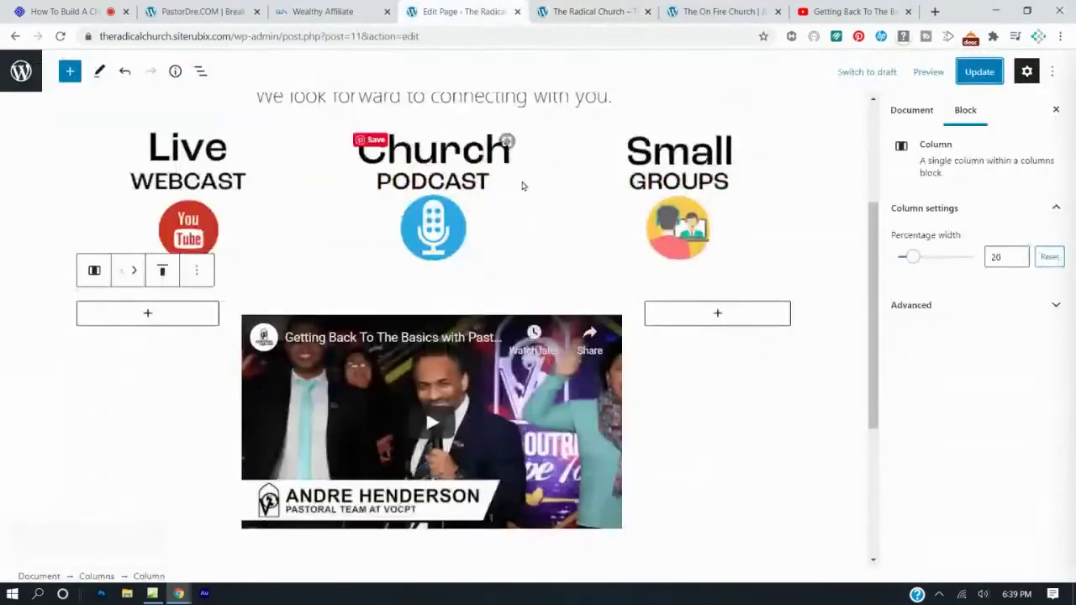
scroll(521, 185, "up", 3)
triple_click(546, 225)
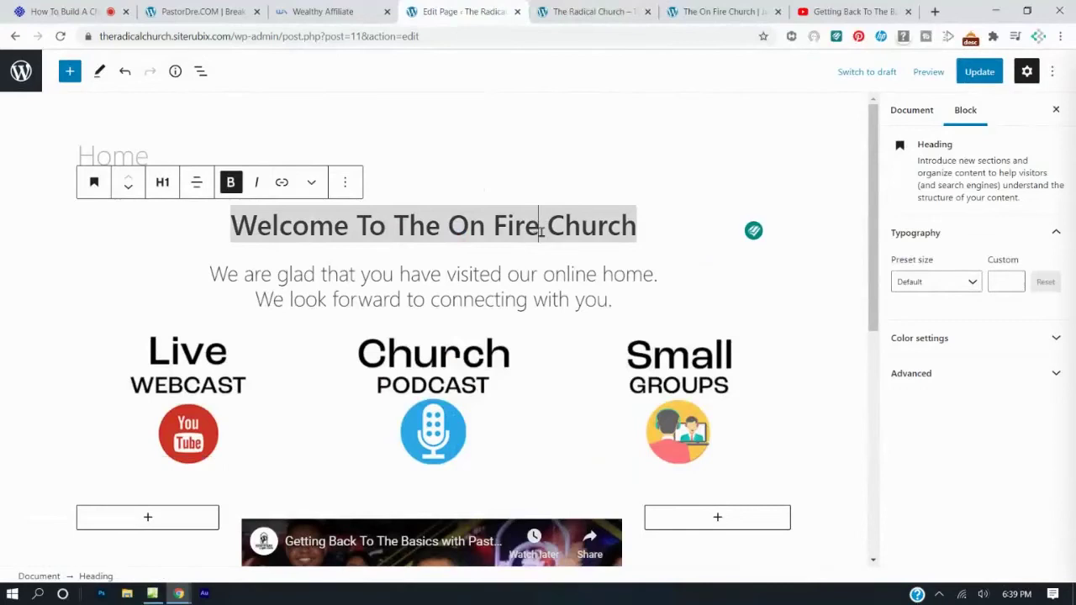
key("BackSpace")
key("BackSpace")
key("BackSpace")
key("BackSpace")
key("BackSpace")
key("BackSpace")
key("BackSpace")
key("BackSpace")
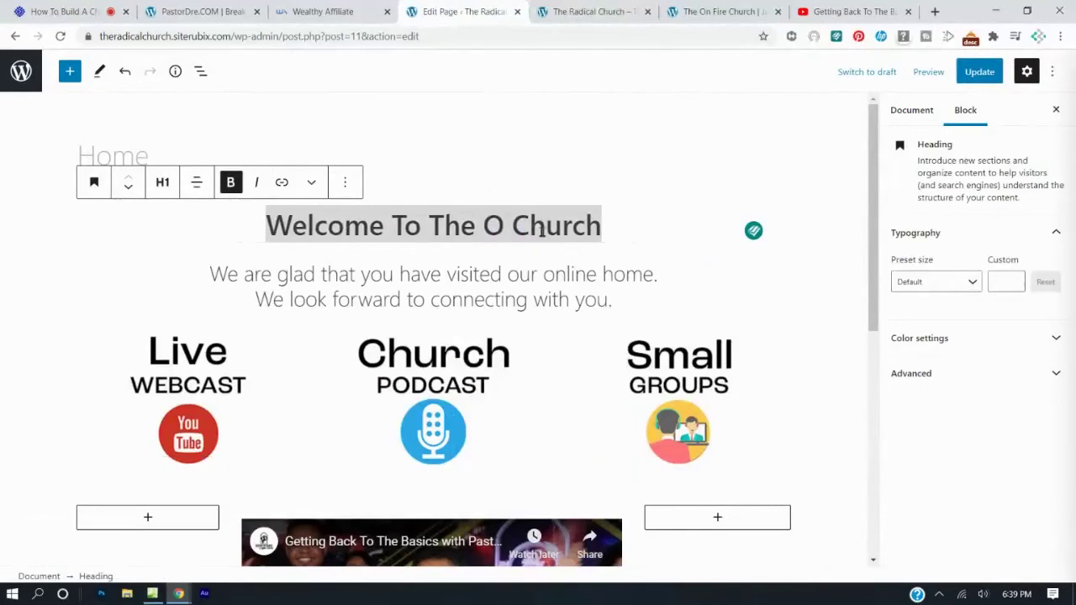
type("Radical")
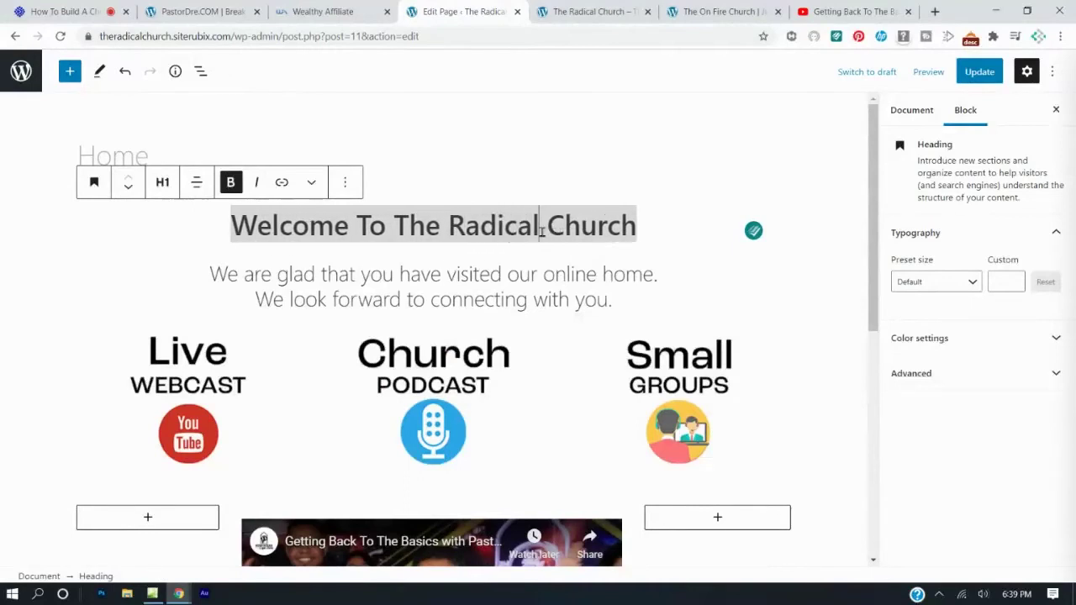
Save the page and reload the live site to show the new heading.
left_click(967, 74)
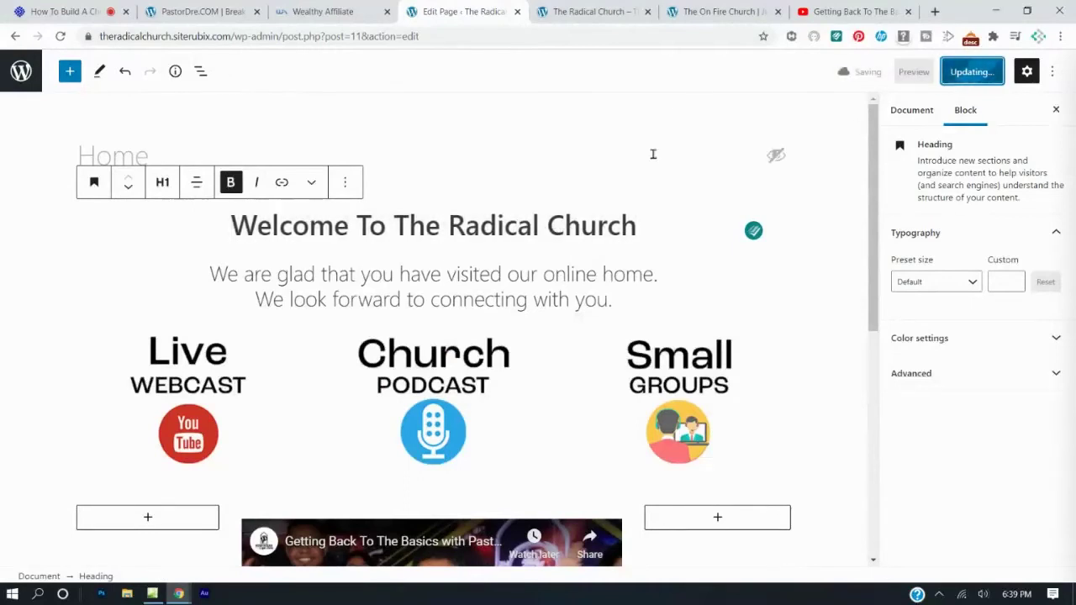
left_click(592, 11)
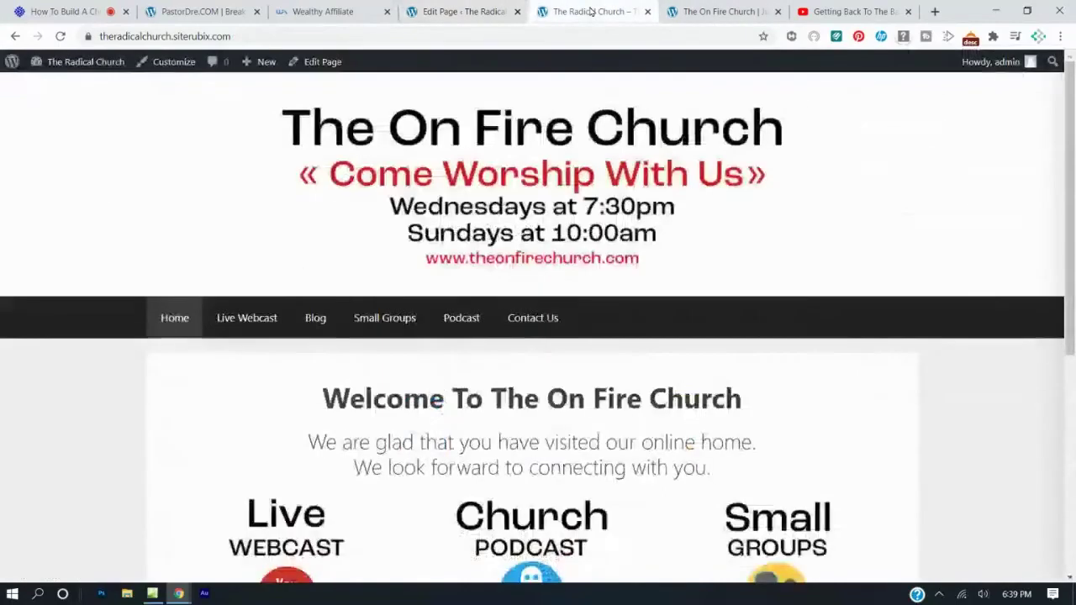
left_click(60, 36)
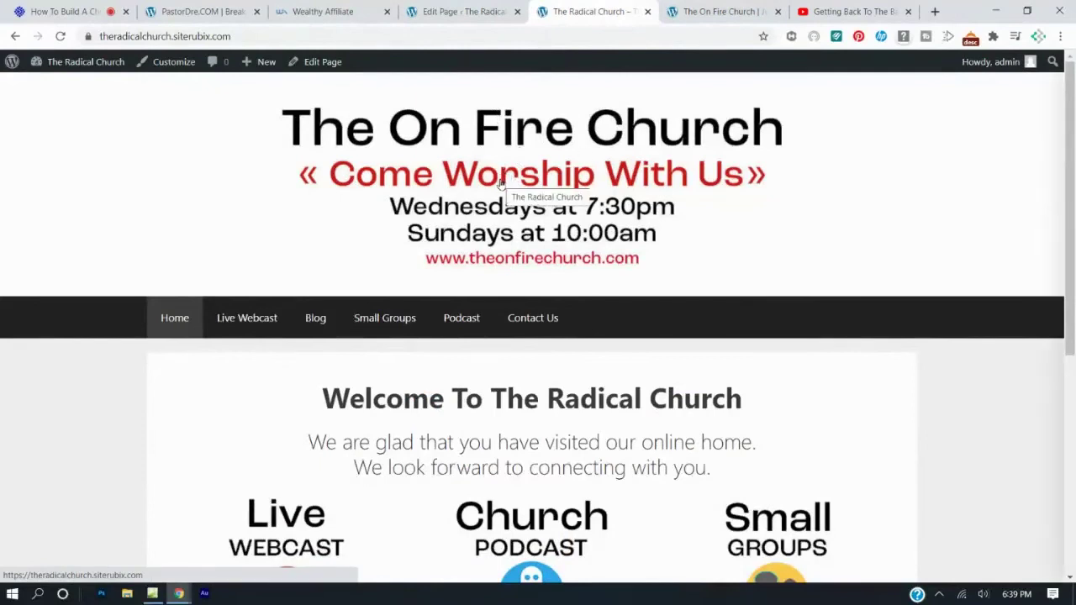
left_click(247, 320)
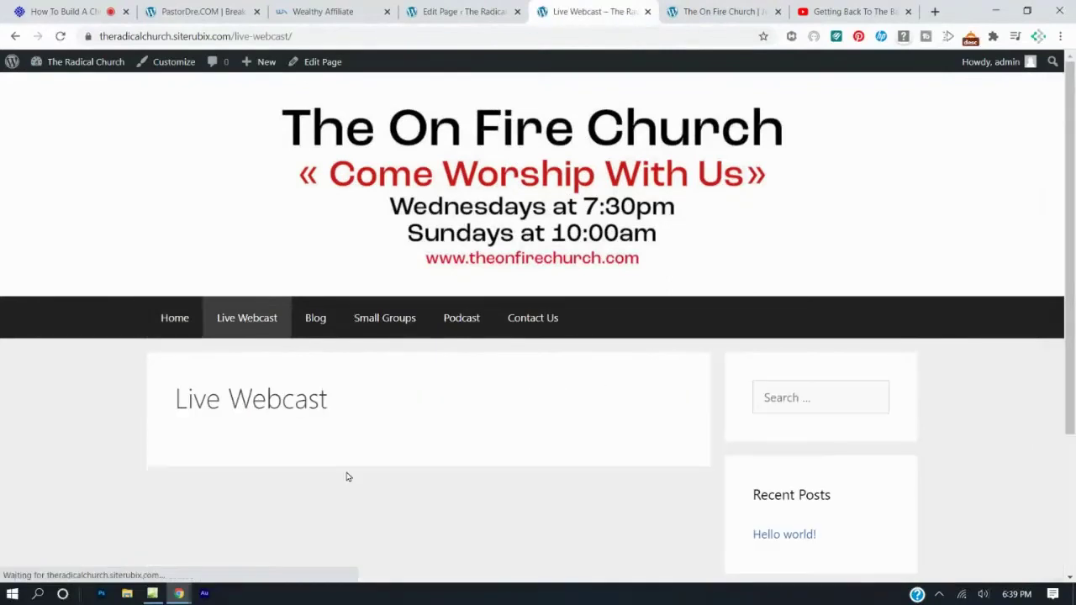
left_click(319, 319)
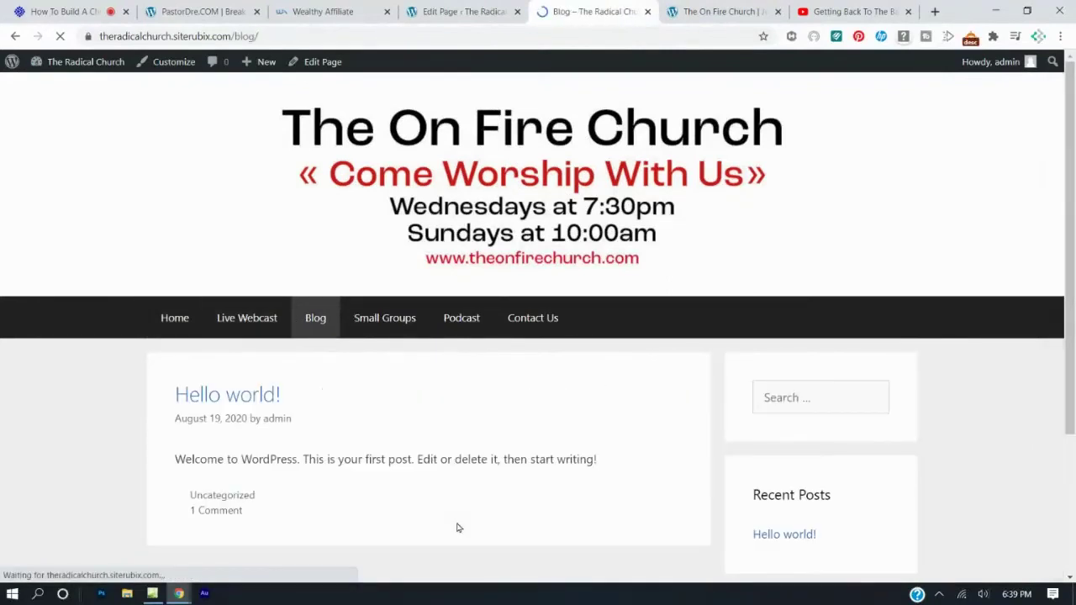
left_click(391, 327)
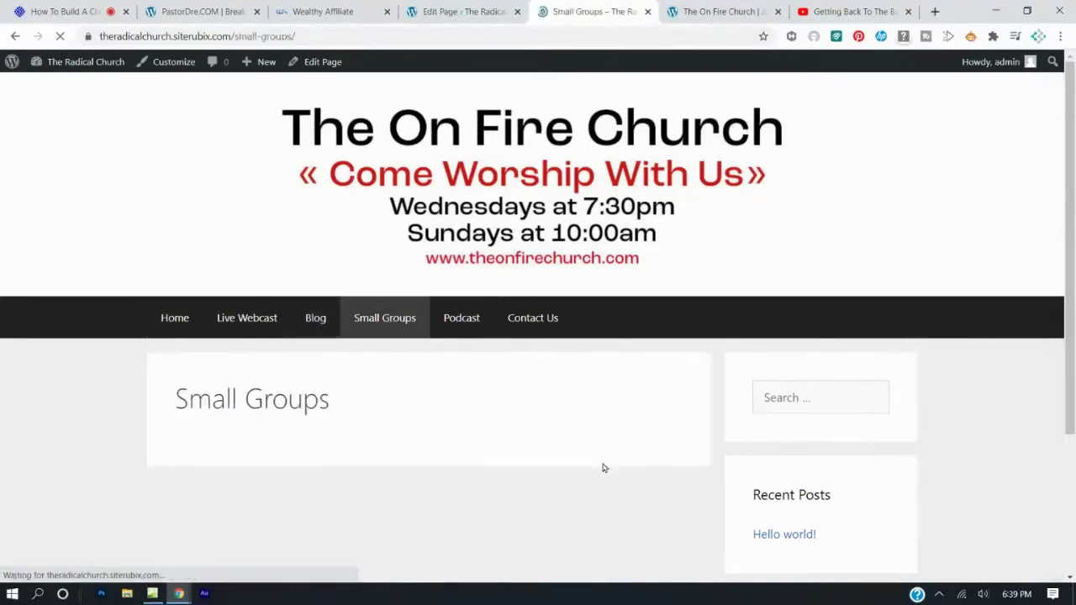
left_click(465, 318)
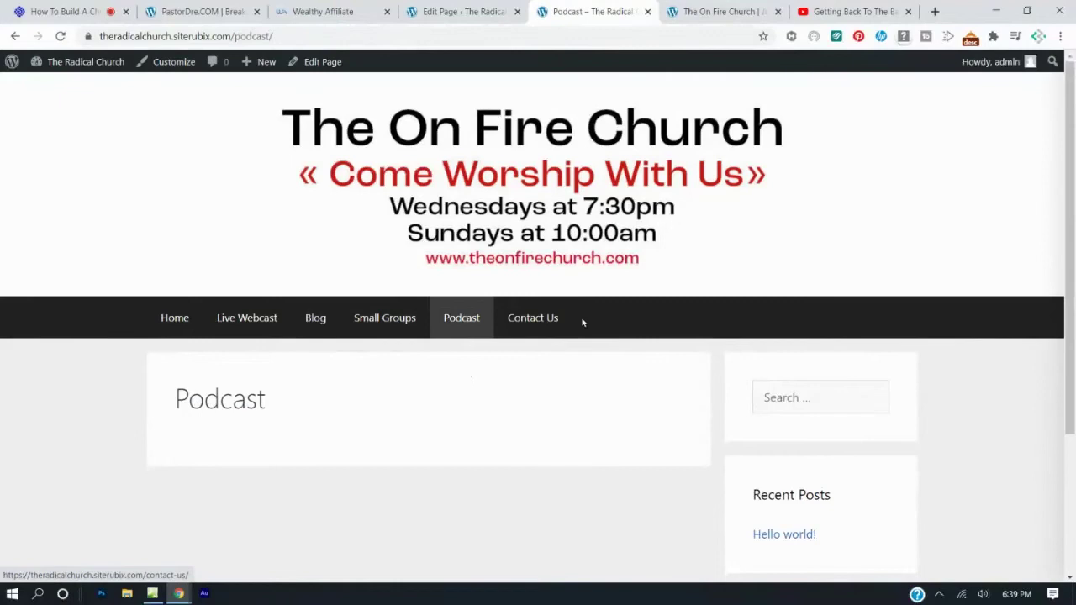
left_click(544, 325)
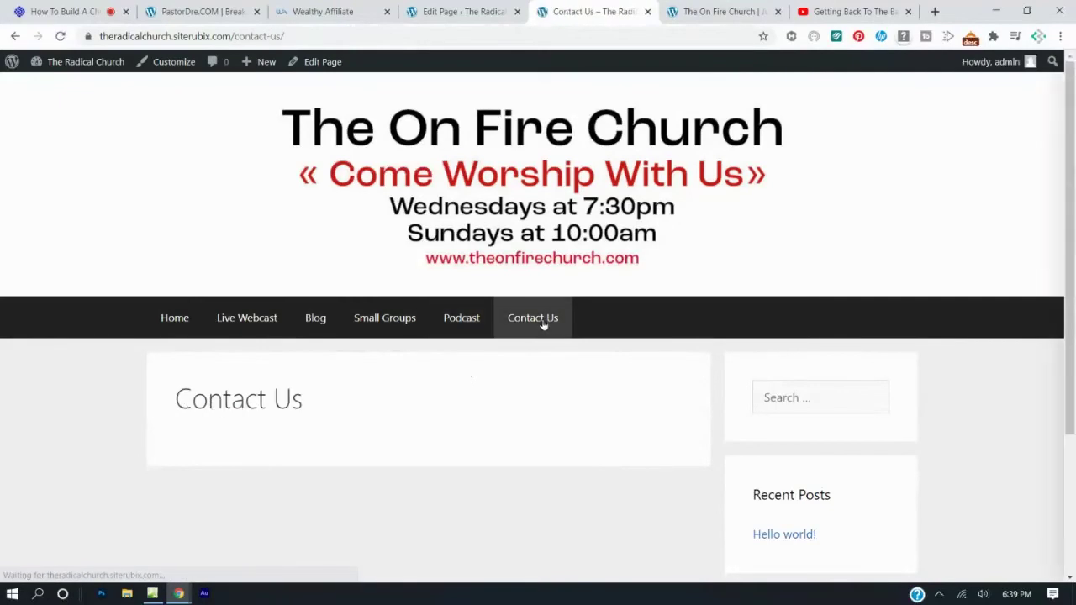
left_click(192, 326)
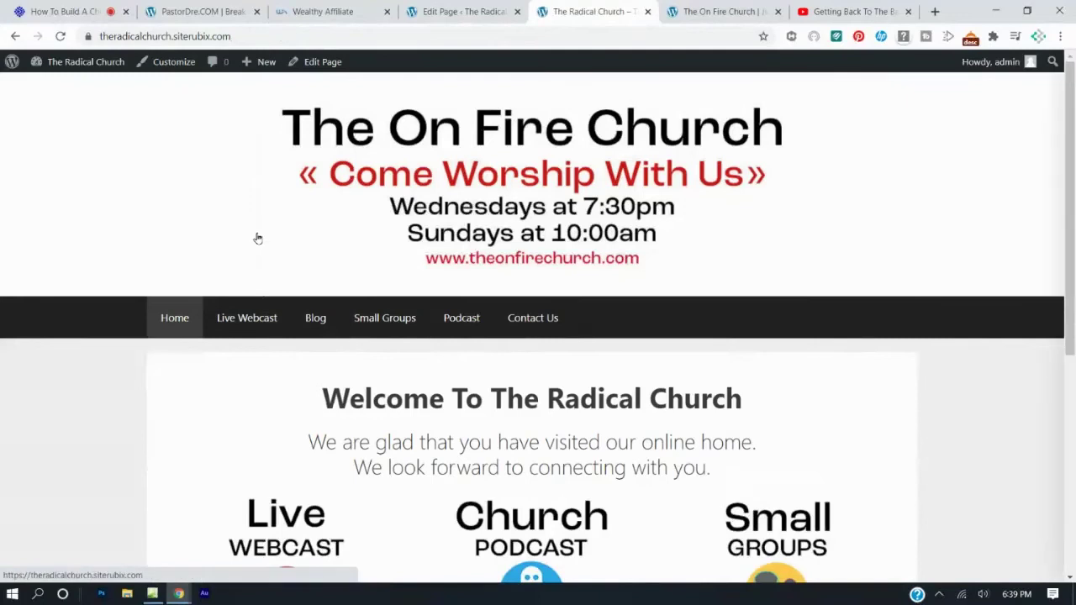
scroll(269, 256, "down", 4)
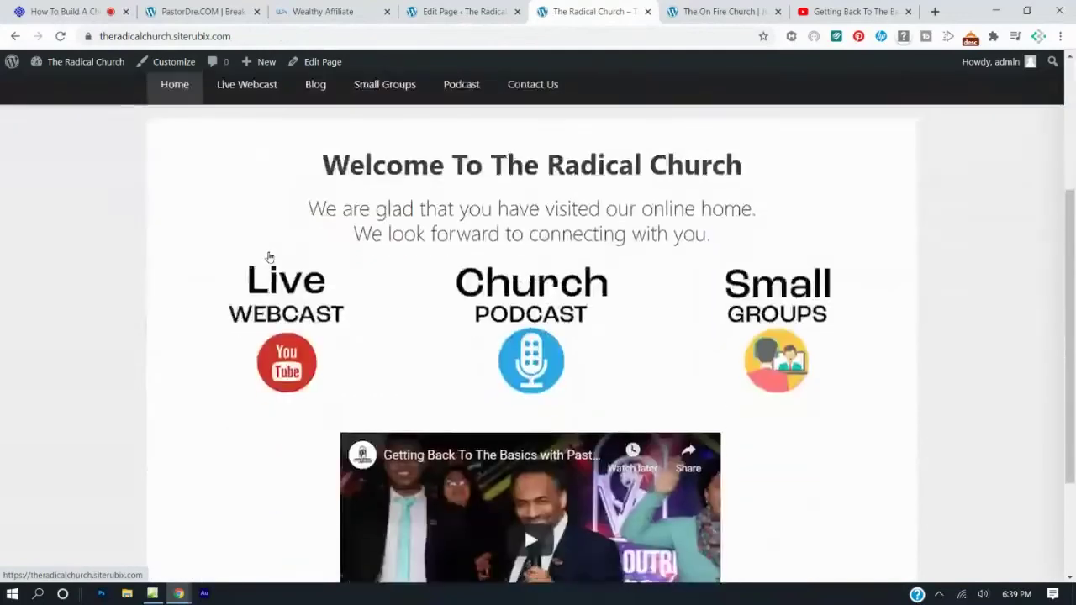
scroll(269, 257, "down", 2)
scroll(270, 252, "down", 1)
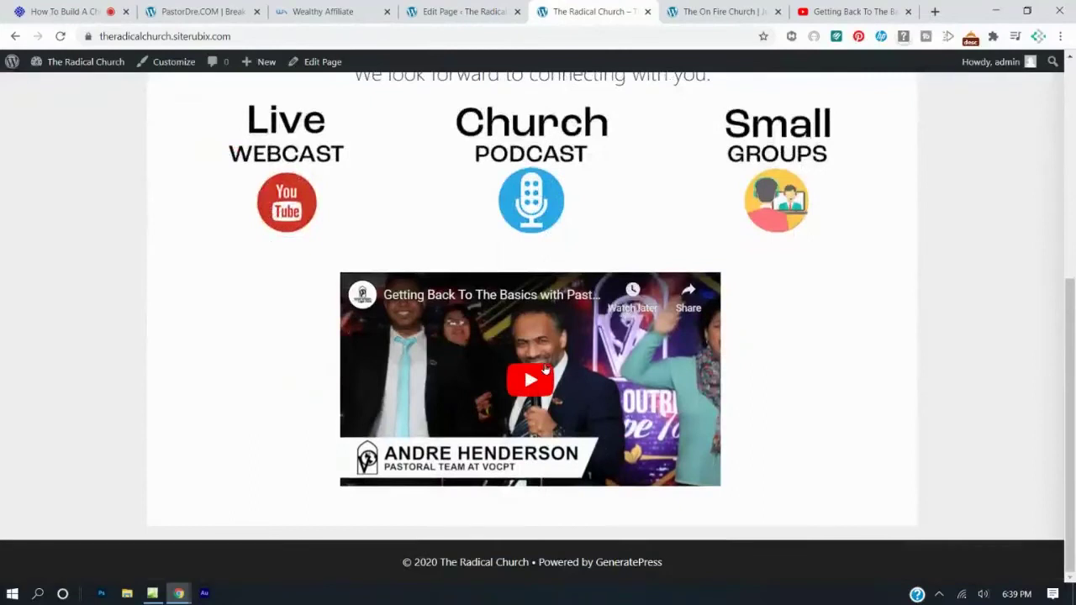
scroll(545, 370, "up", 3)
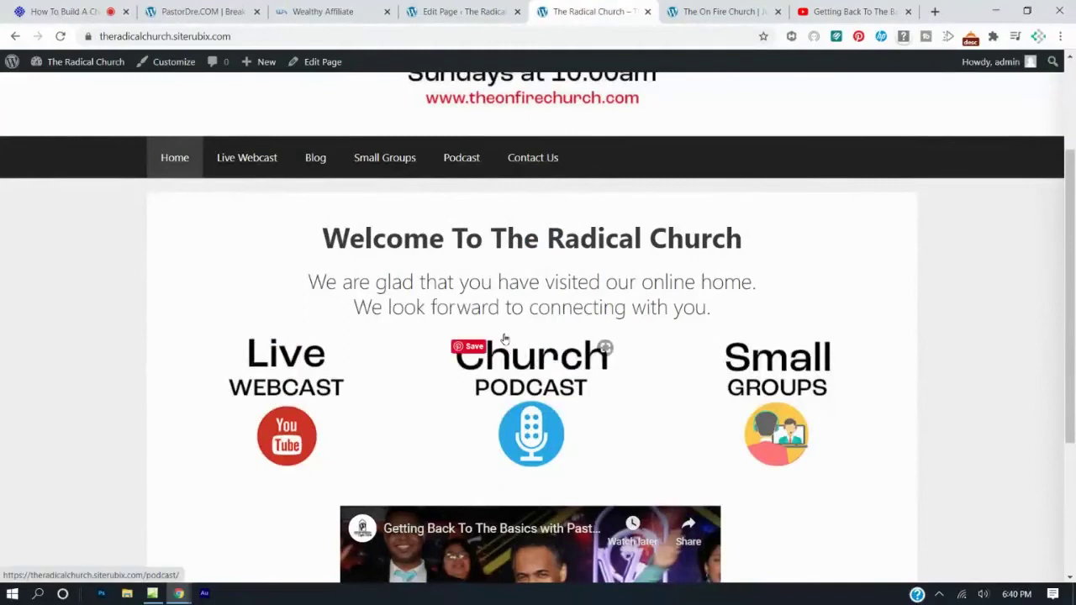
left_click(452, 13)
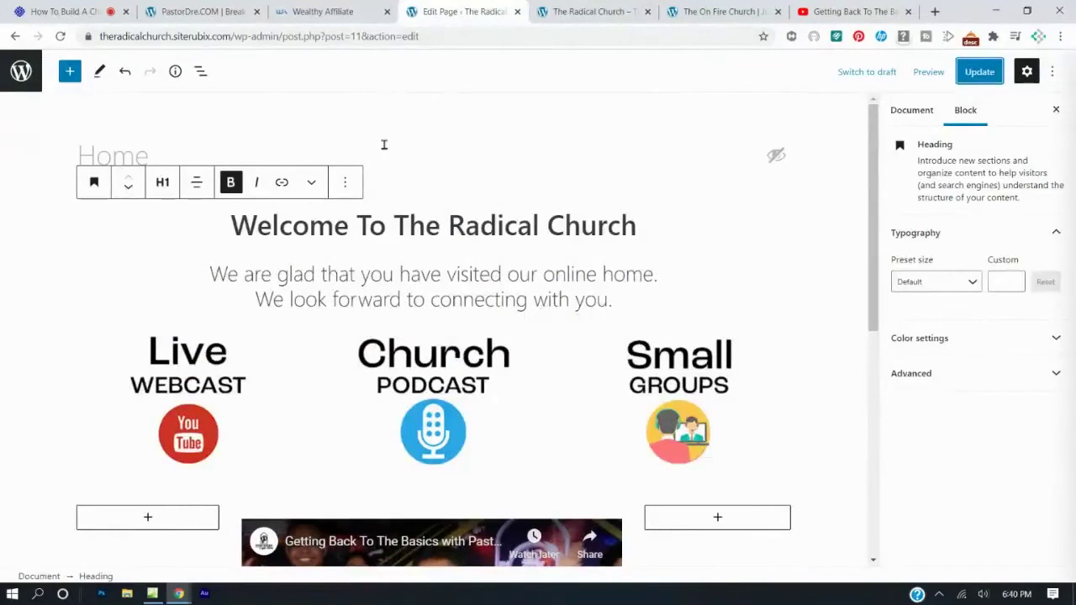
left_click(15, 37)
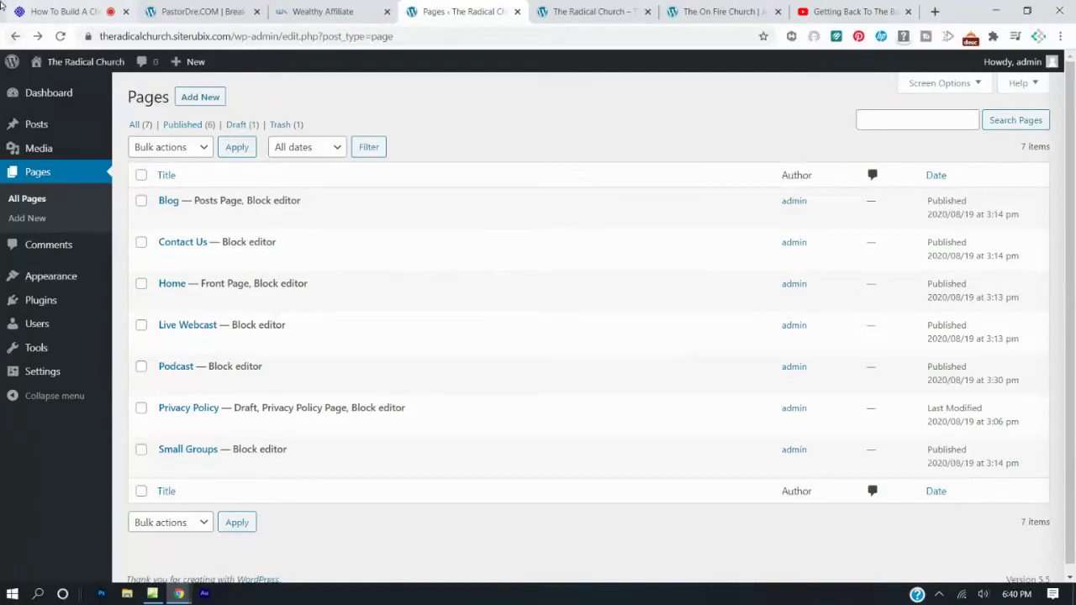
left_click(545, 8)
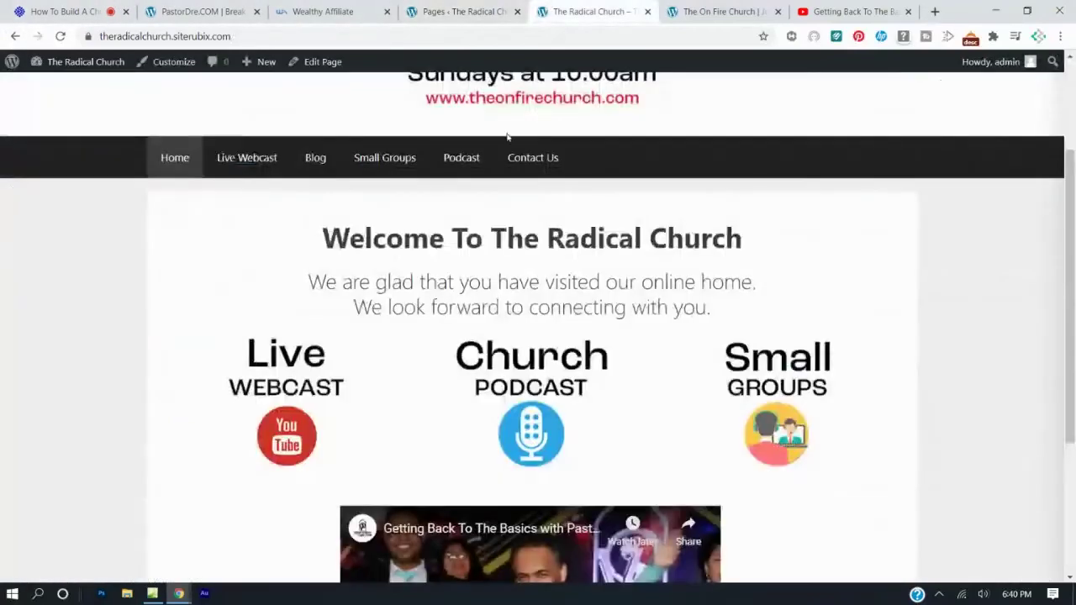
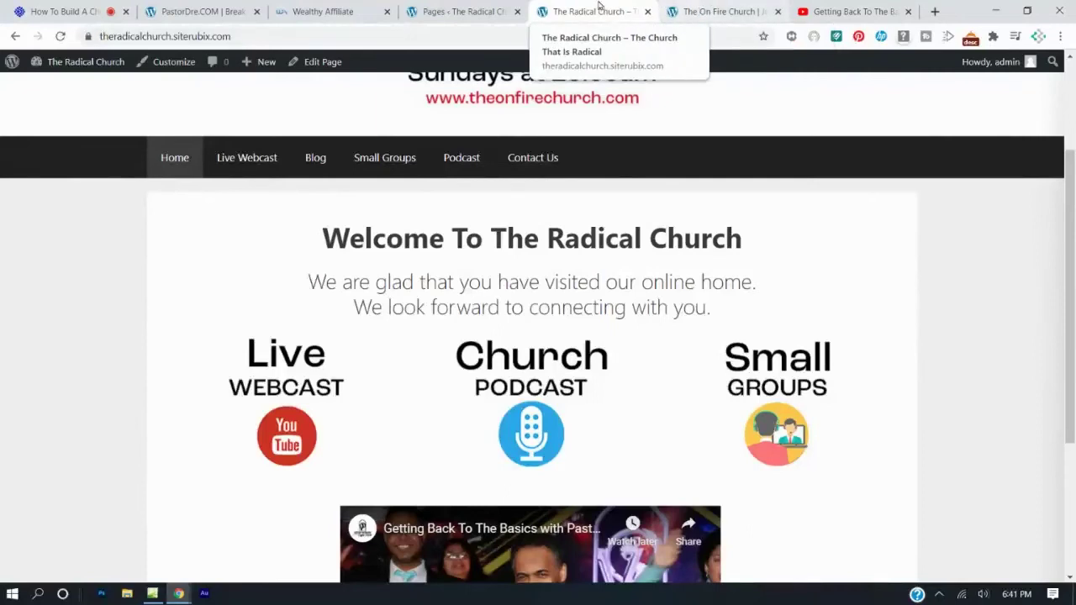
Reload All Pages to list Home, Live Webcast, Blog, Small Groups, Podcast and Contact Us.
scroll(625, 115, "up", 3)
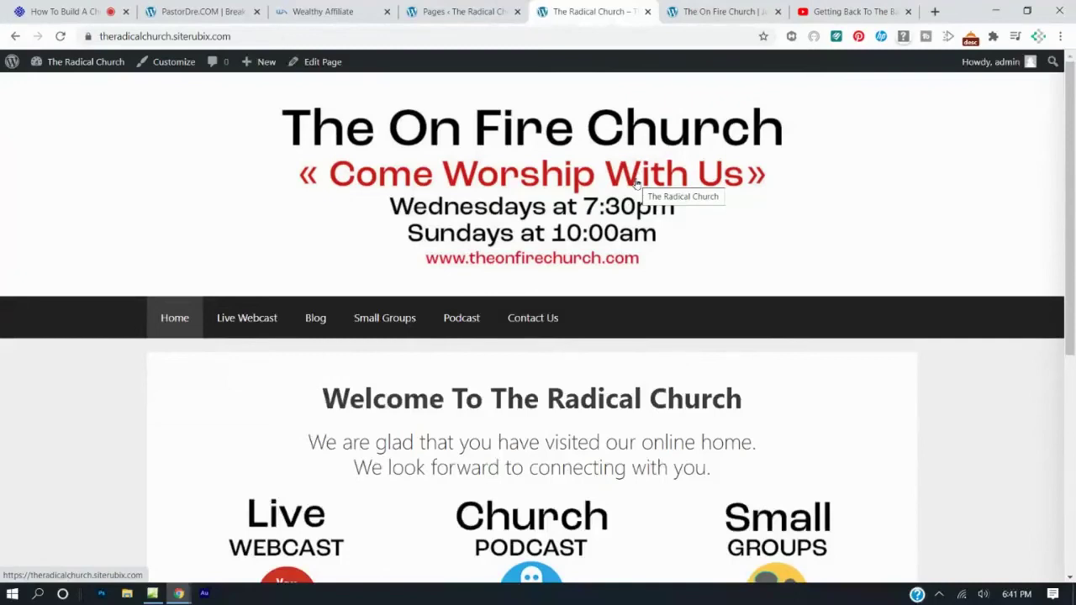
left_click(447, 10)
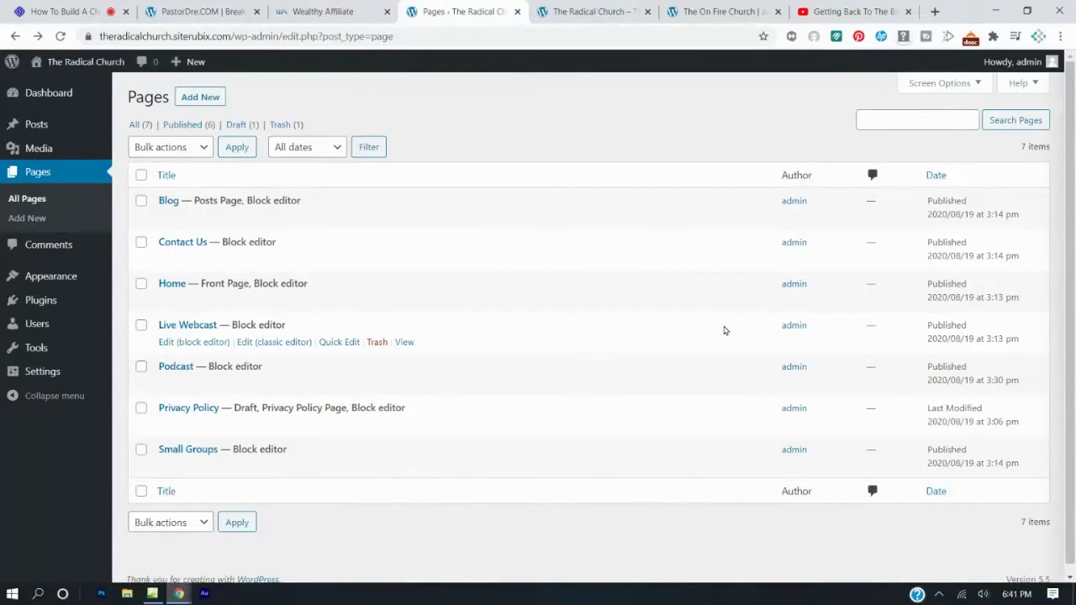
left_click(571, 11)
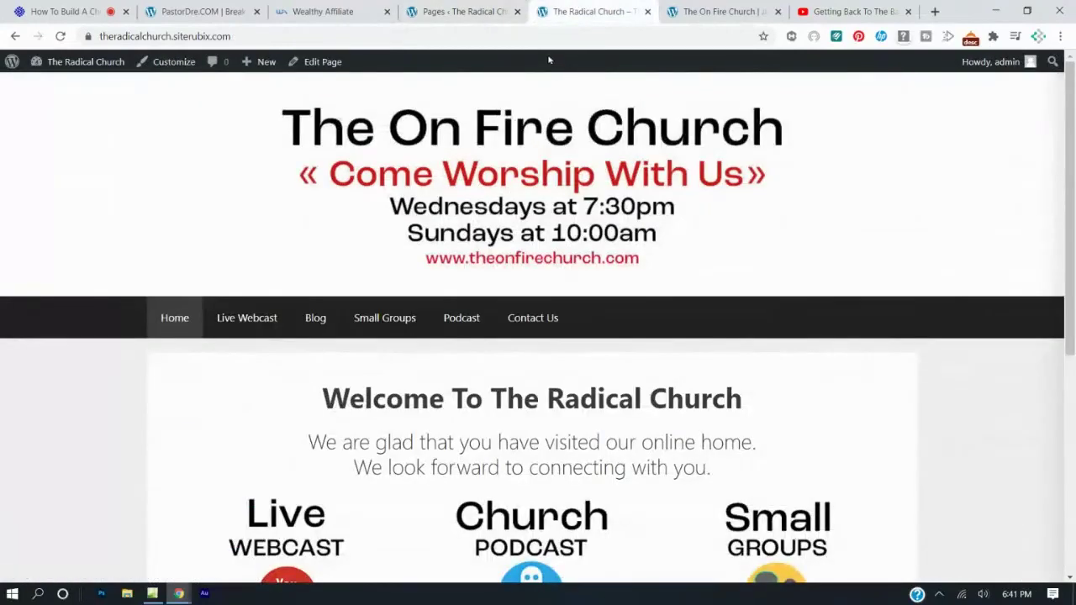
left_click(469, 11)
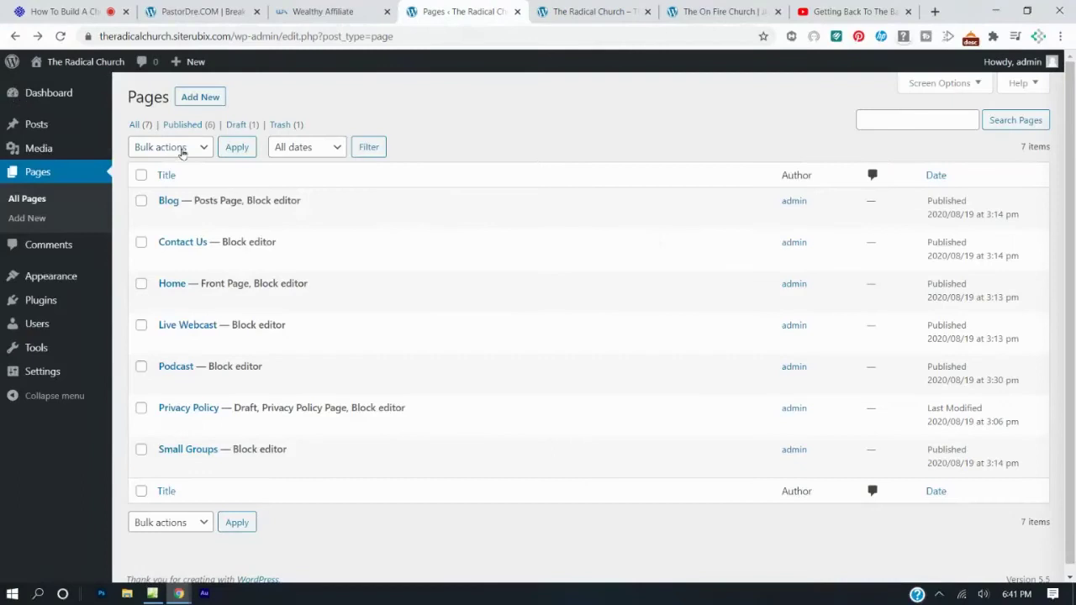
left_click(47, 174)
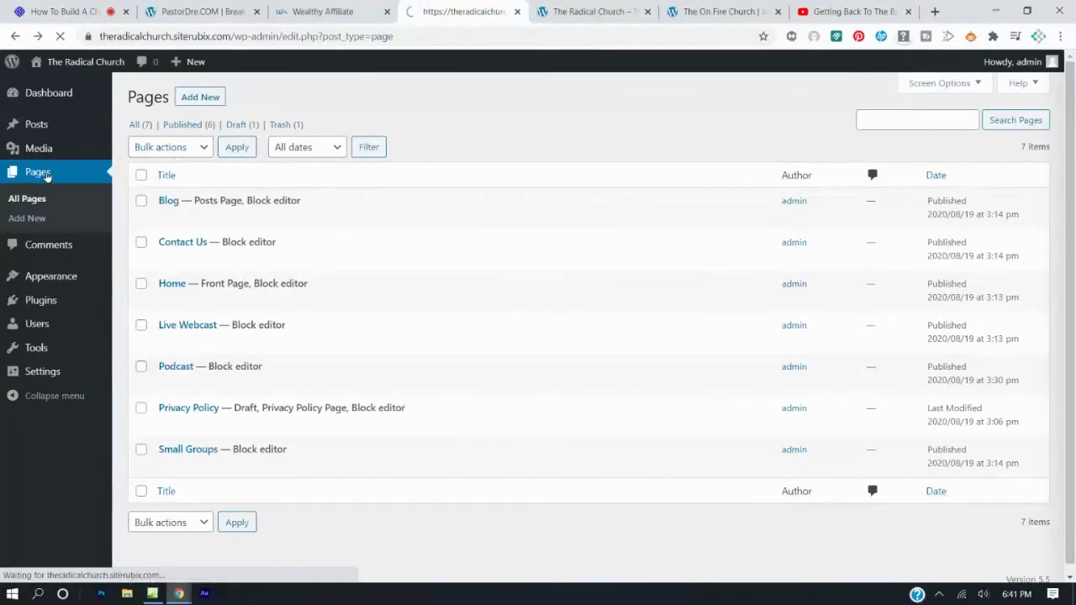
mouse_move(242, 317)
mouse_move(201, 327)
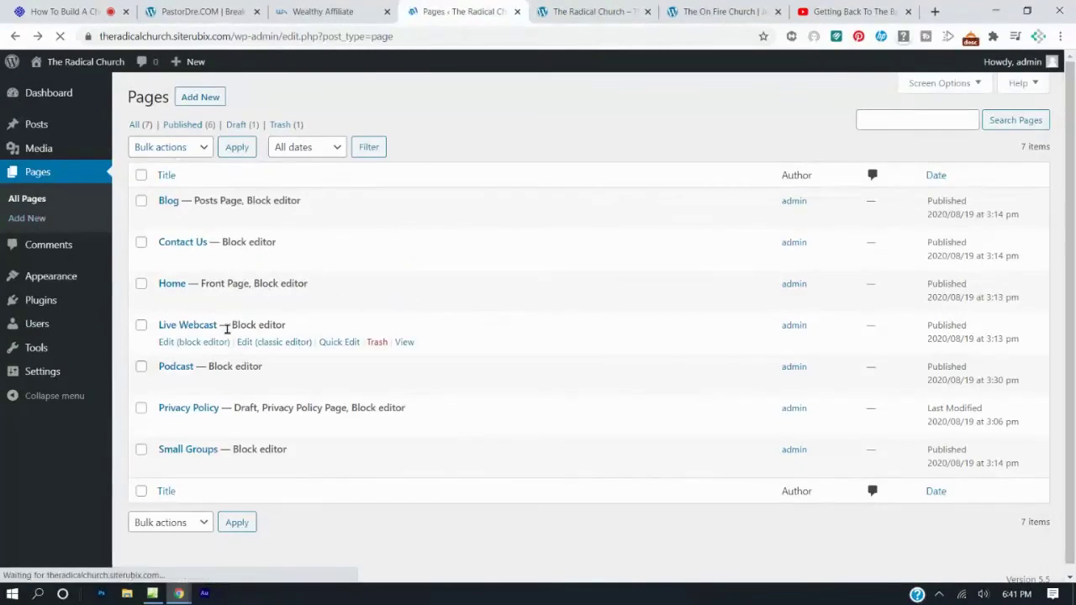
Open Live Webcast in the block editor and compare with the On Fire Church reference homepage.
left_click(173, 344)
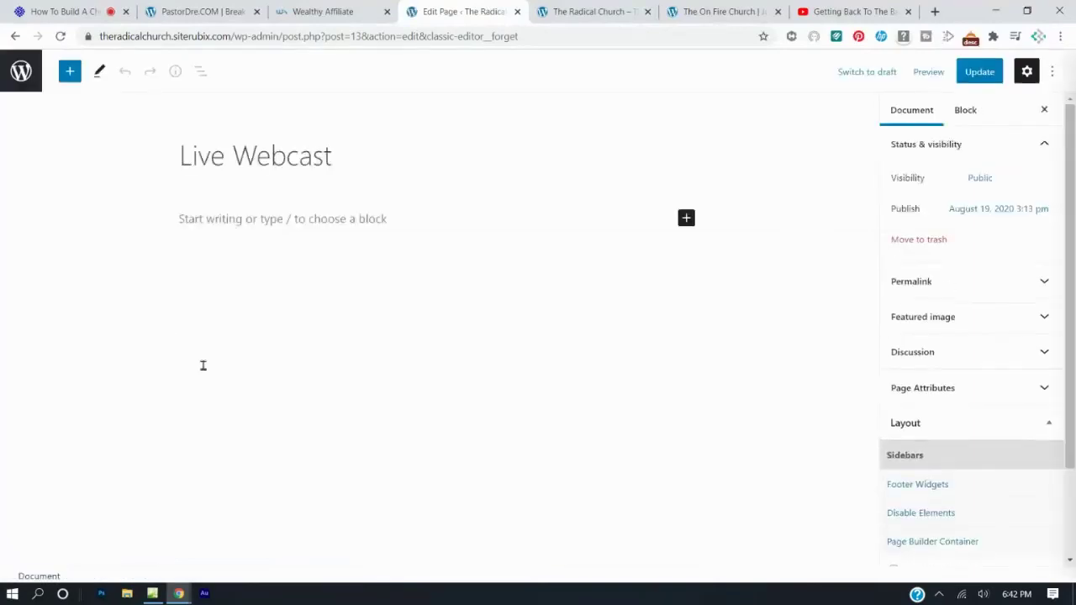
left_click(710, 11)
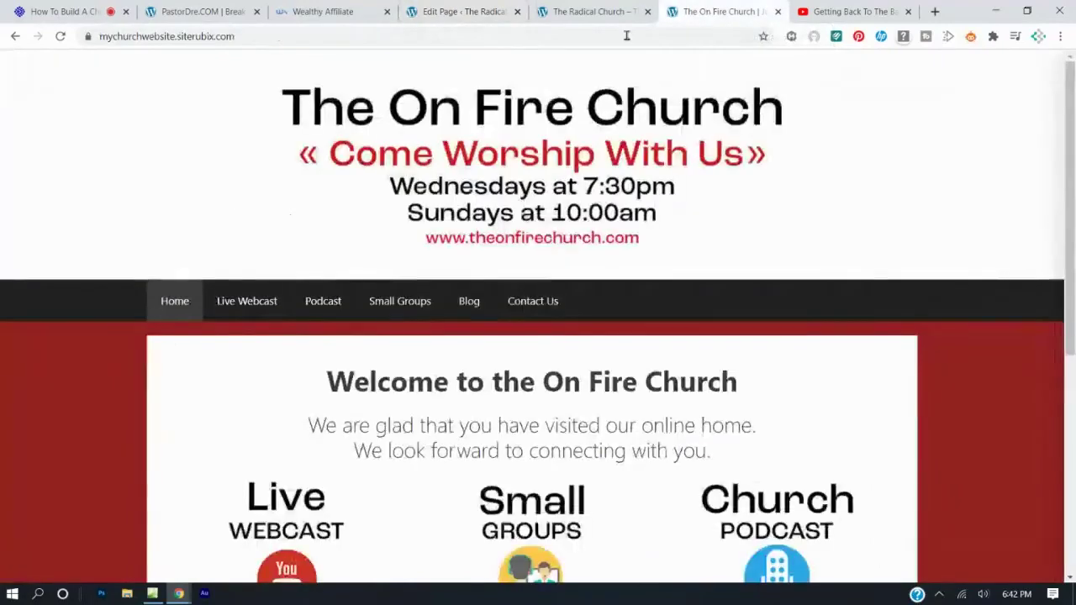
left_click(595, 12)
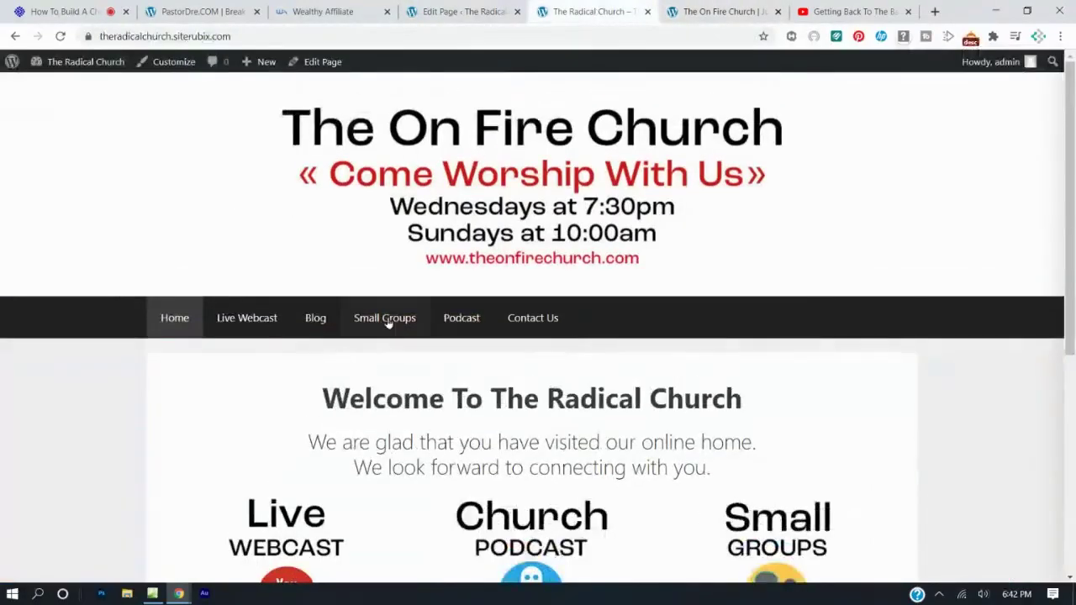
left_click(721, 11)
scroll(618, 350, "down", 4)
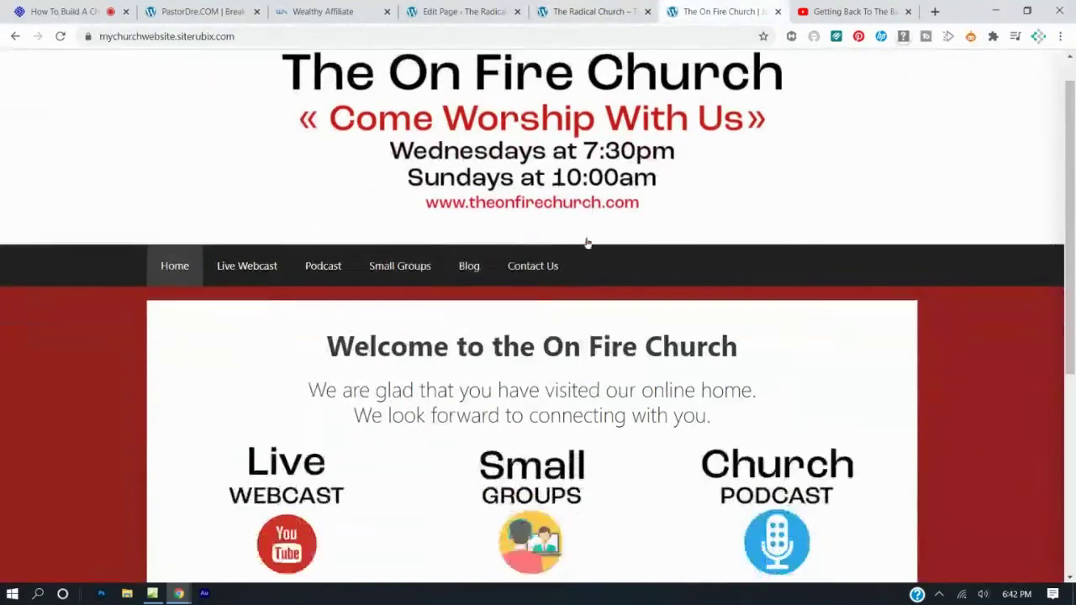
scroll(617, 353, "up", 4)
View the published Live Webcast page on the Radical Church site.
key("ctrl+shift+Tab")
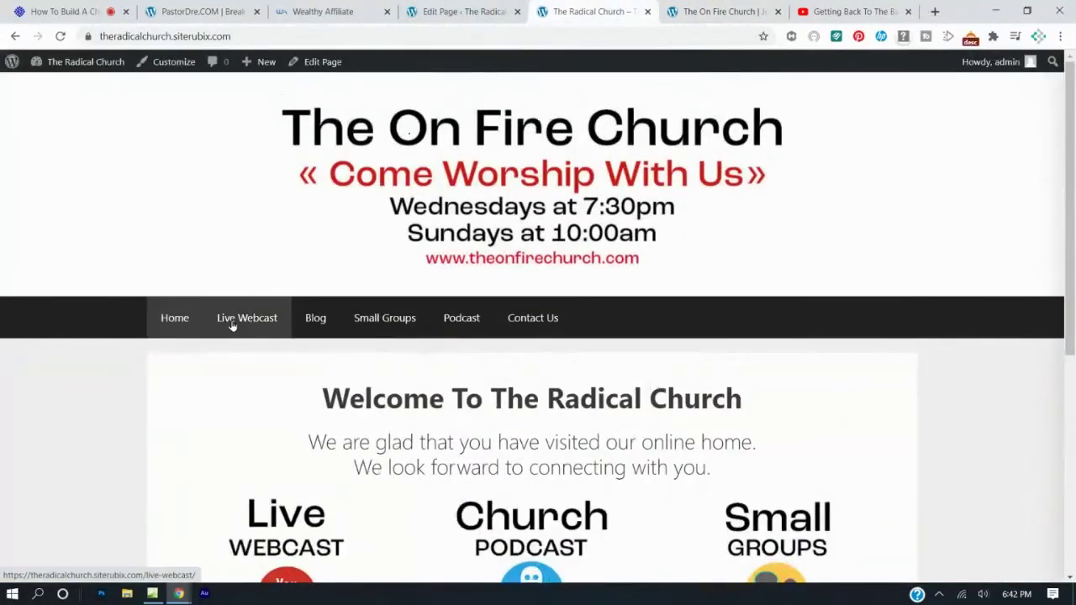
left_click(235, 321)
scroll(394, 398, "down", 3)
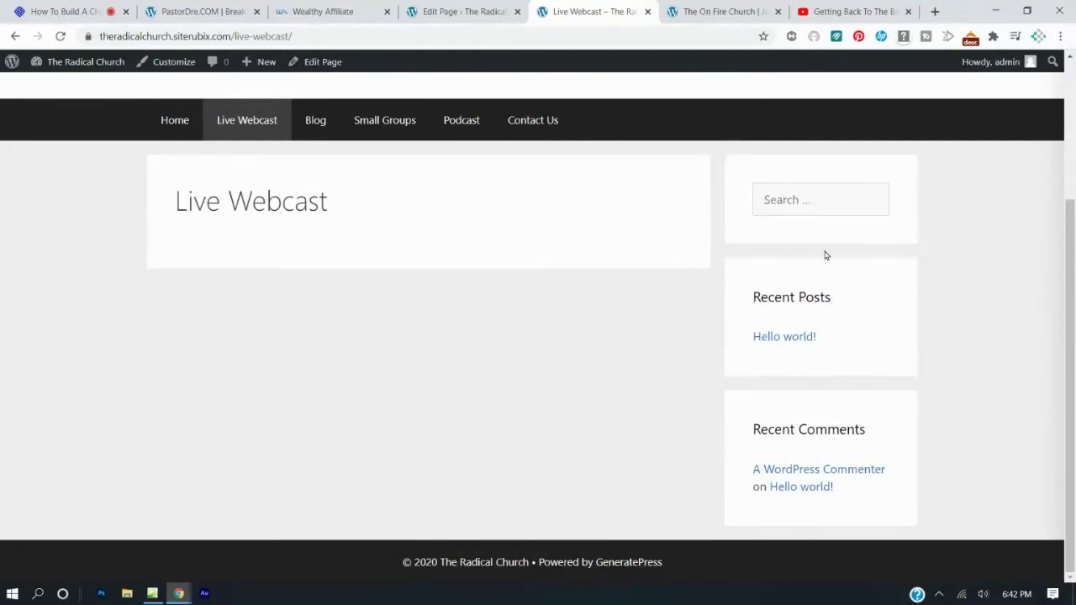
Set the Live Webcast page layout to Content (no sidebars) and update the page.
left_click(446, 7)
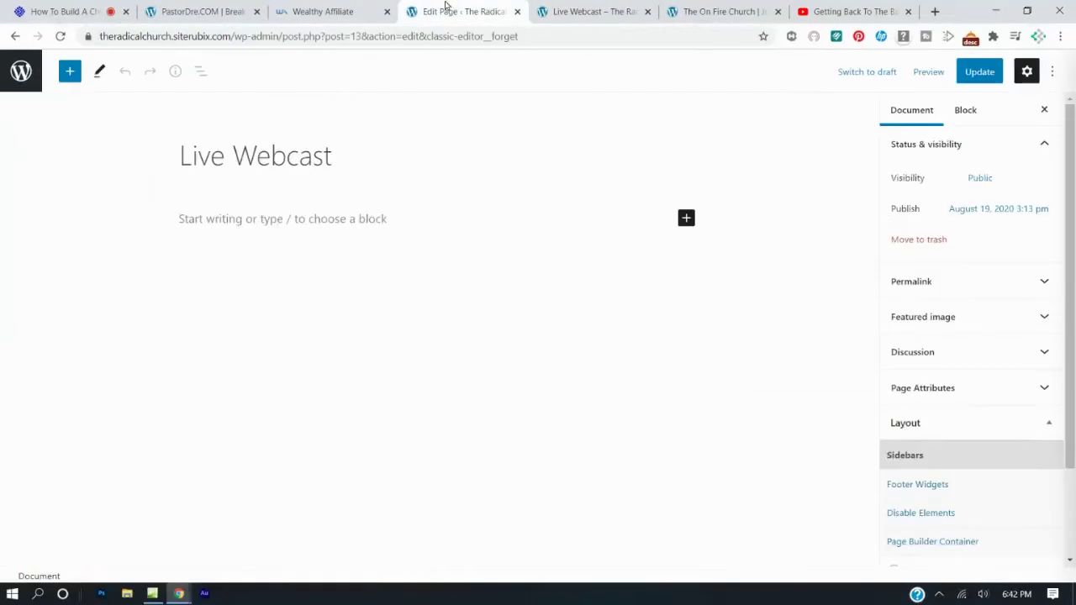
scroll(998, 457, "down", 2)
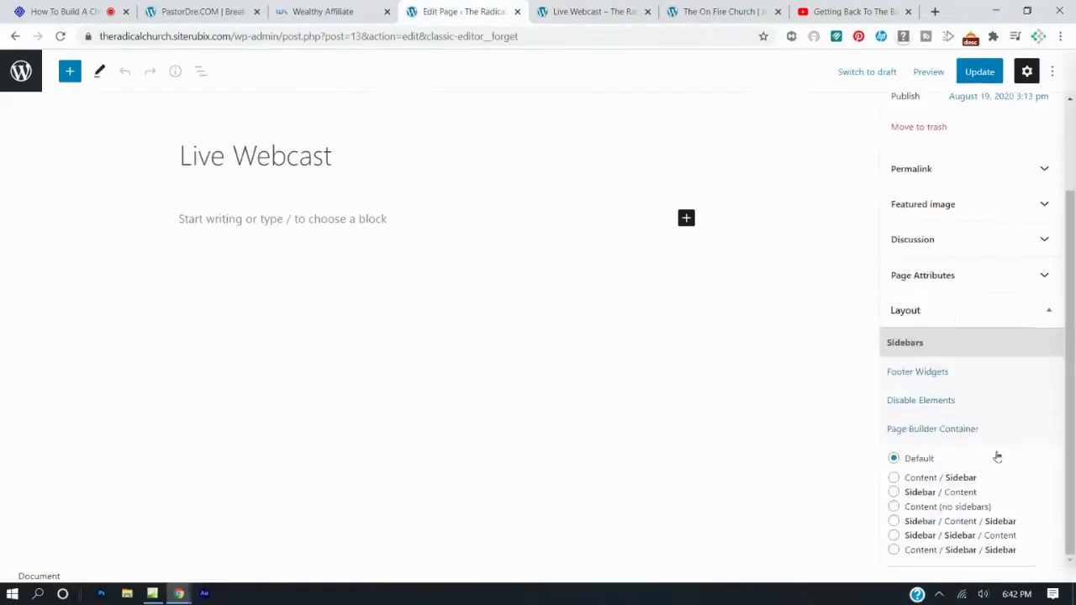
left_click(894, 507)
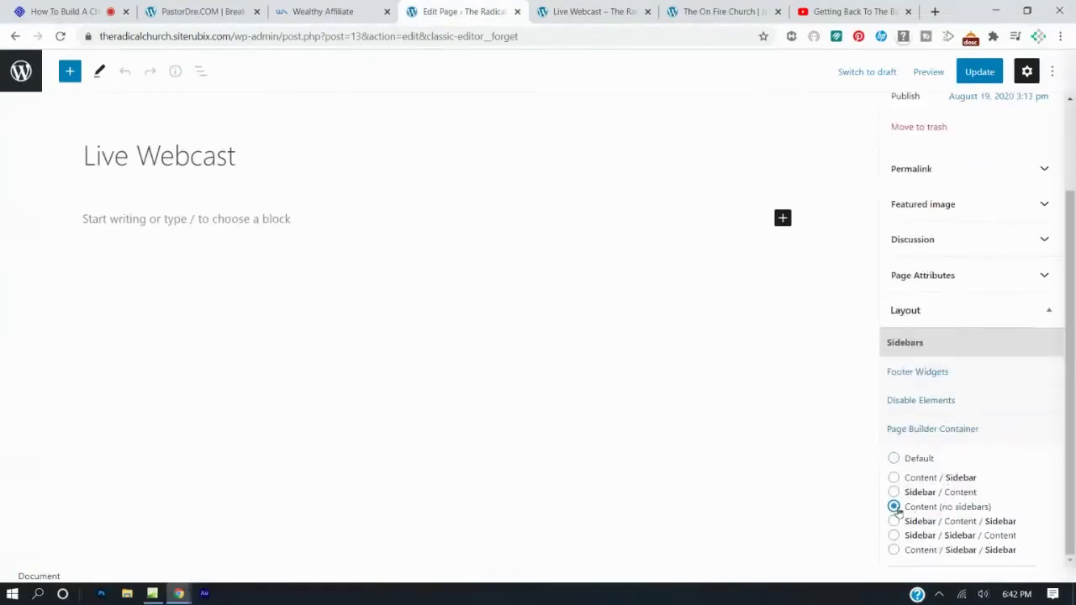
left_click(980, 74)
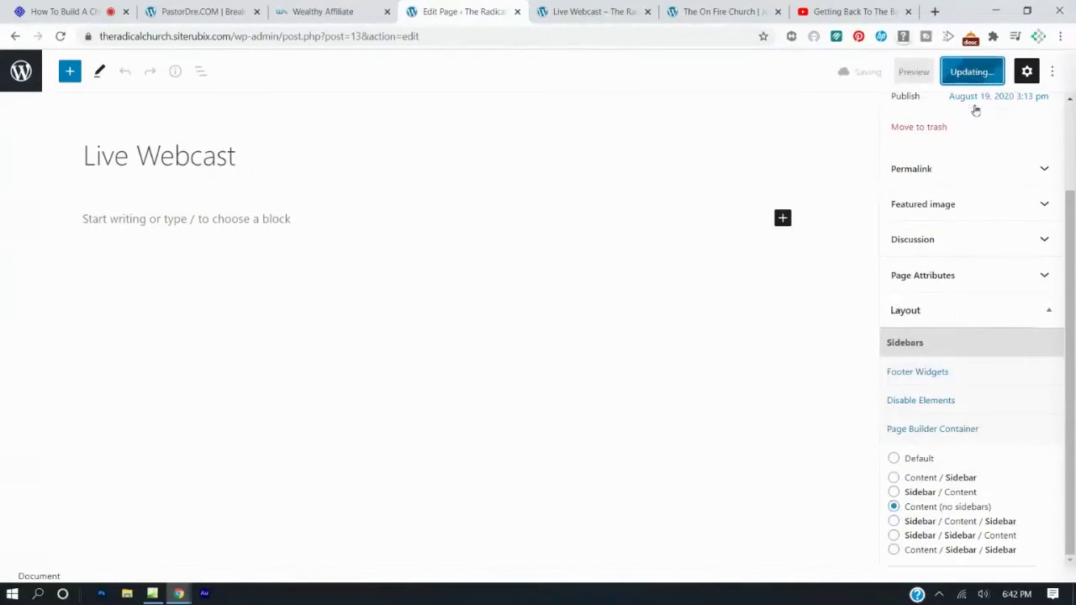
Reload the live Live Webcast page to check the full-width layout, then return to the editor.
left_click(710, 17)
left_click(613, 11)
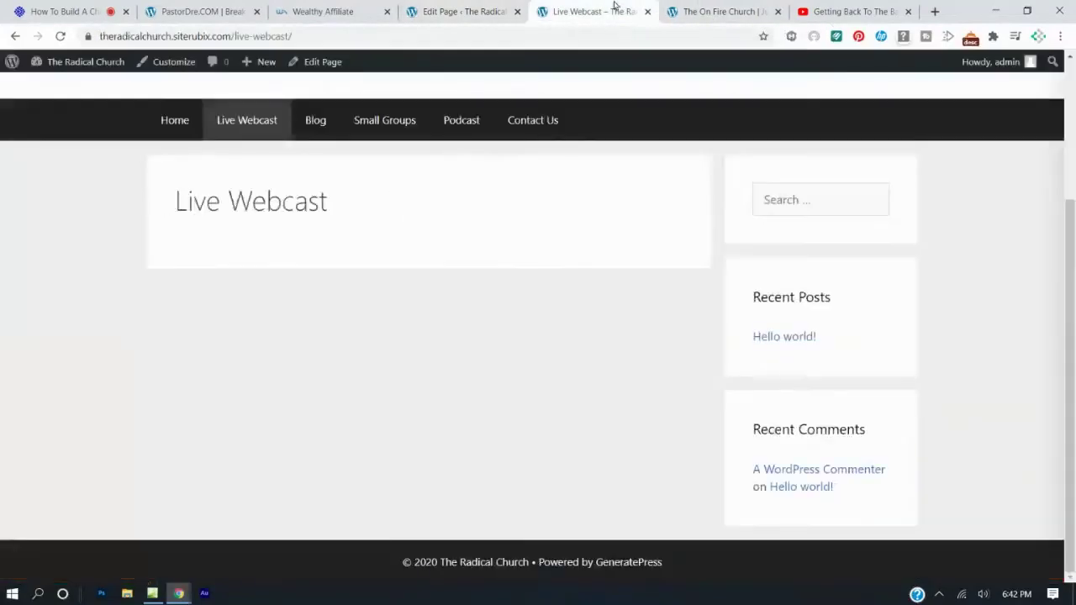
left_click(61, 36)
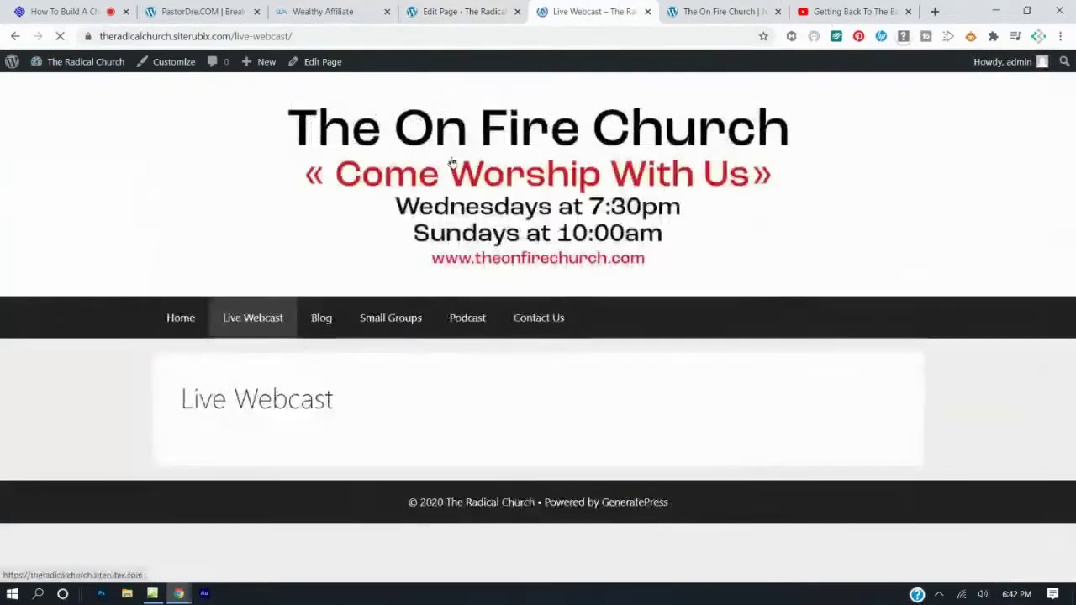
left_click(433, 10)
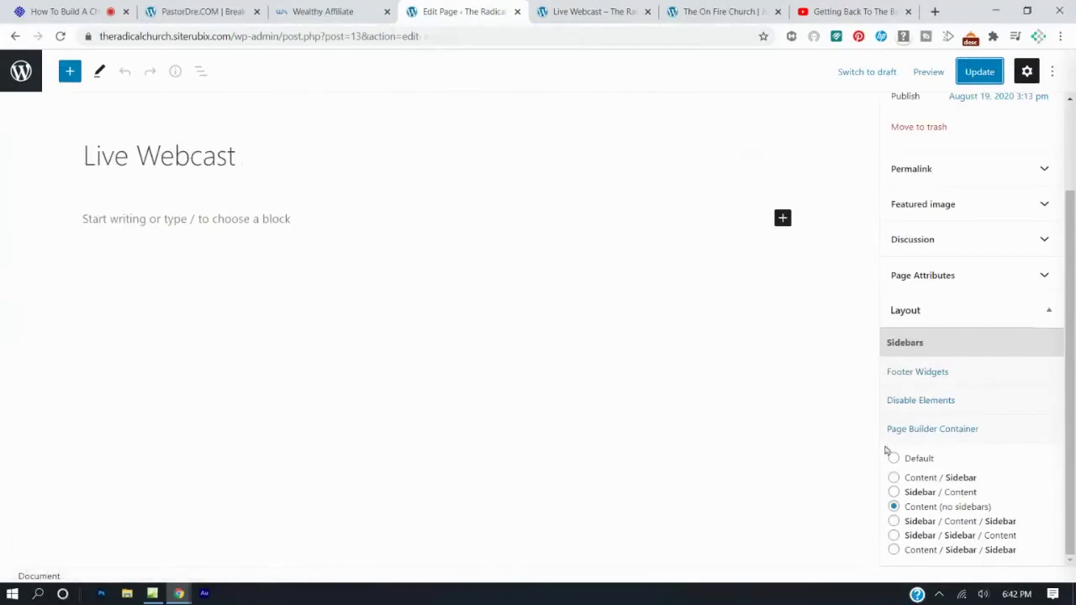
Write 'Welcome to our live webcast. We are live every Sunday at 9:00am' in the first paragraph.
left_click(210, 219)
type("Wel")
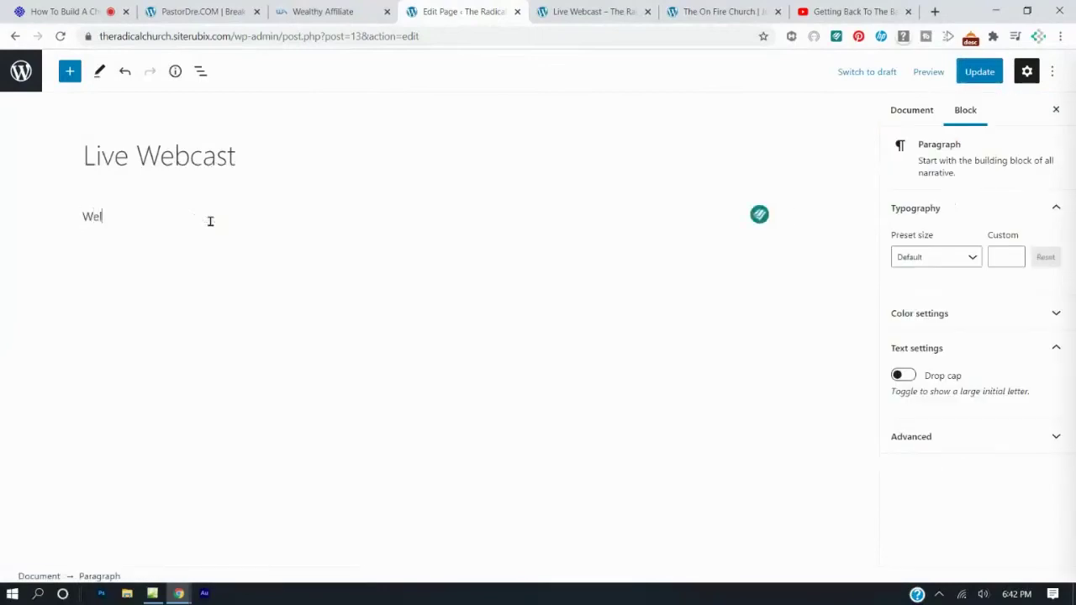
type("come to our live ")
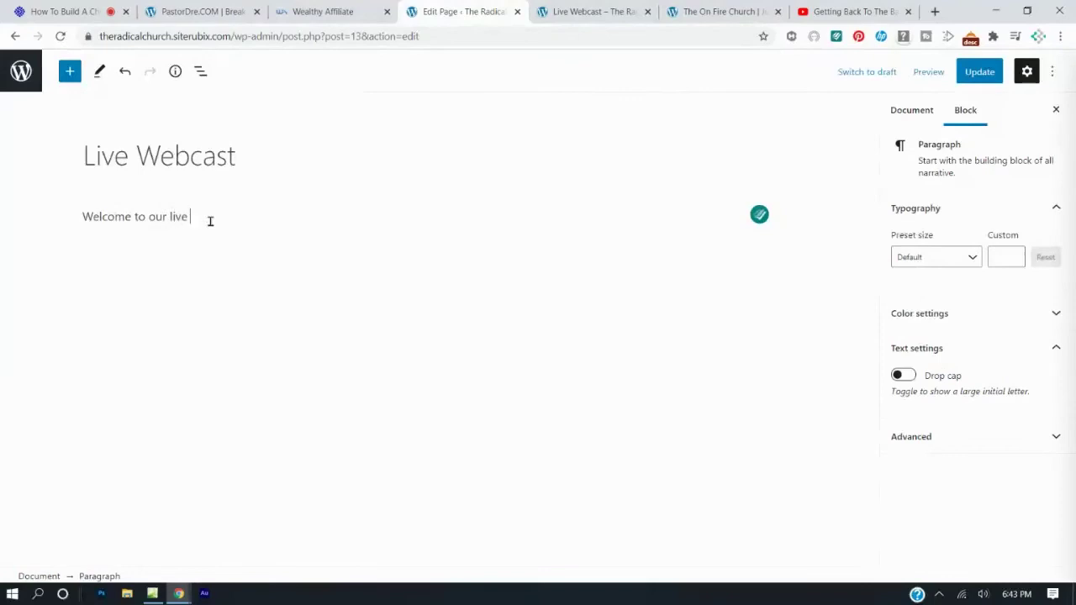
type("webcast. We are live every Sund")
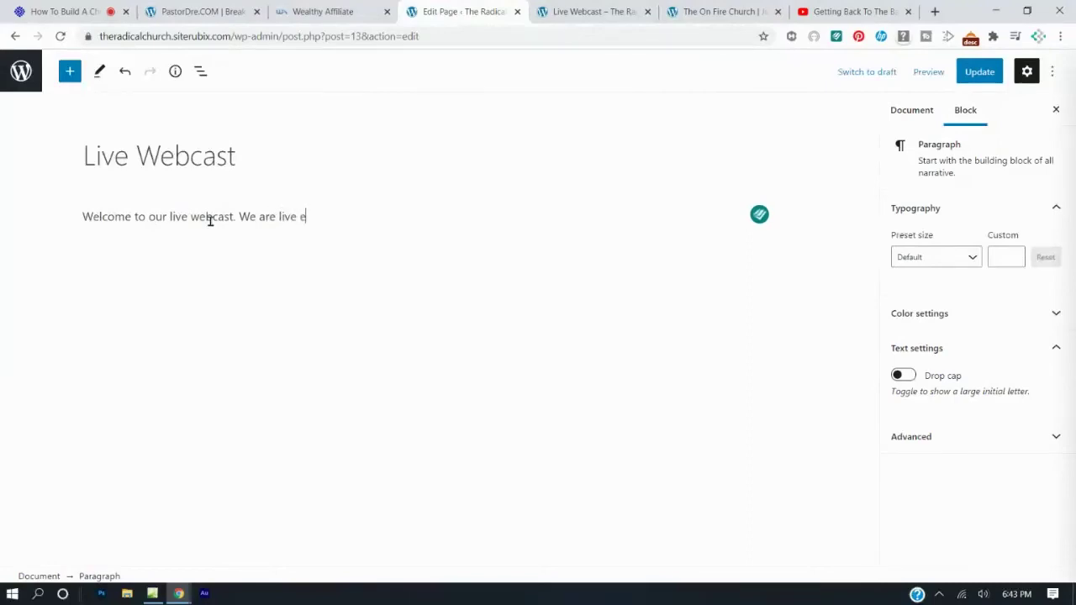
type("ay from")
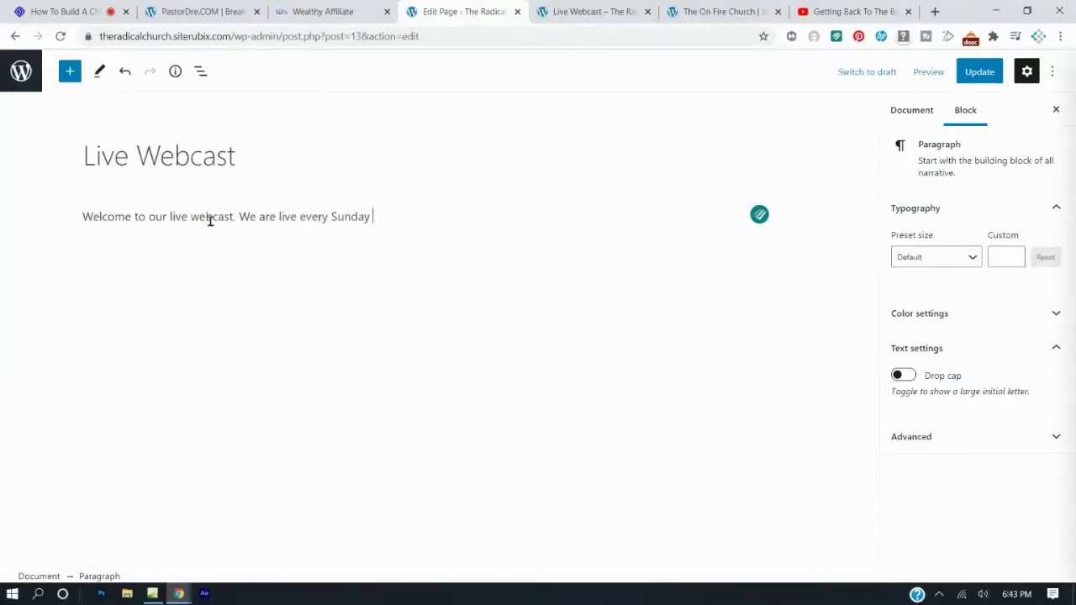
key("BackSpace")
key("BackSpace")
key("BackSpace")
key("BackSpace")
type("at 9:00am")
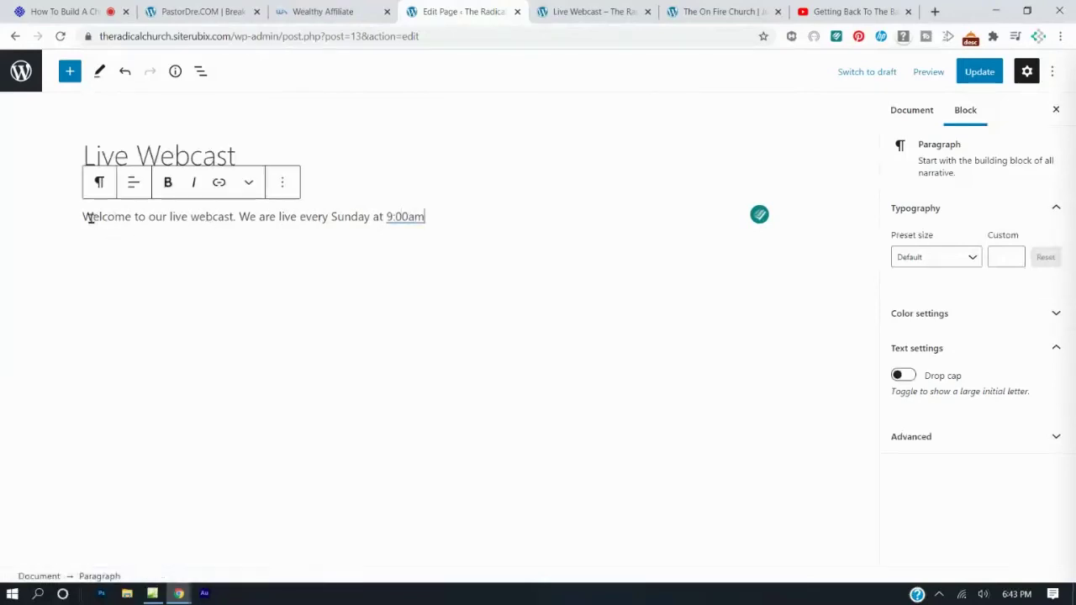
Turn the welcome sentence into a bold H2 heading and update the page.
left_click_drag(85, 217, 485, 219)
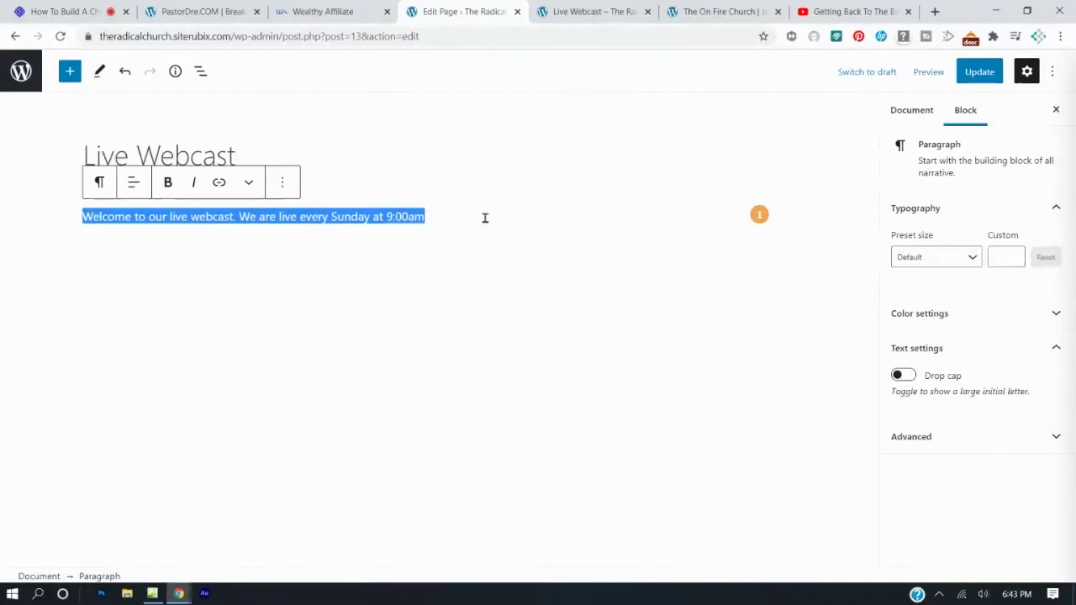
left_click(100, 183)
left_click(137, 251)
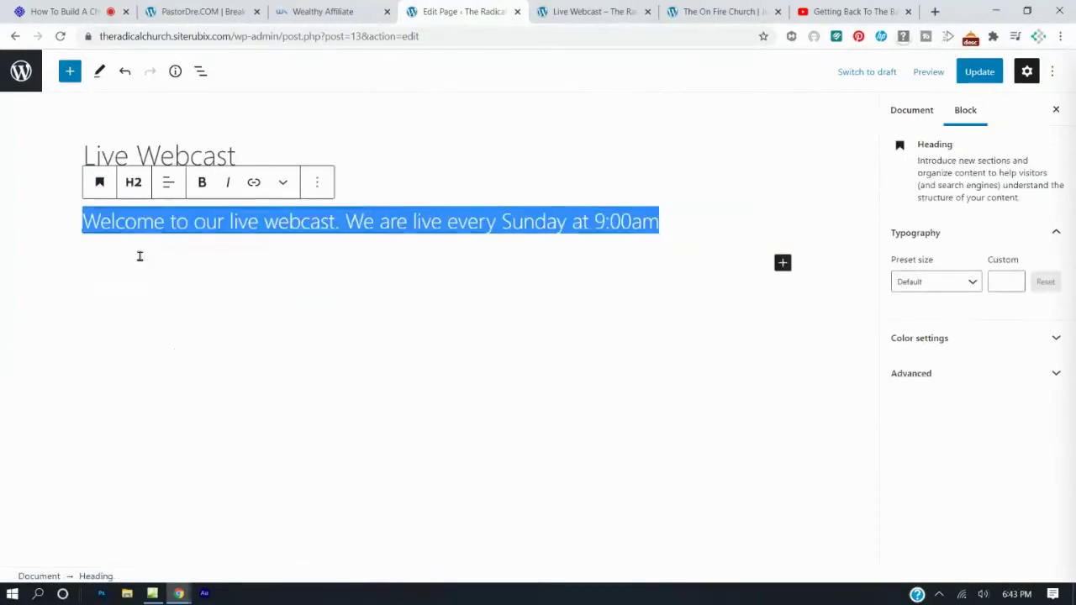
left_click(203, 182)
left_click(283, 253)
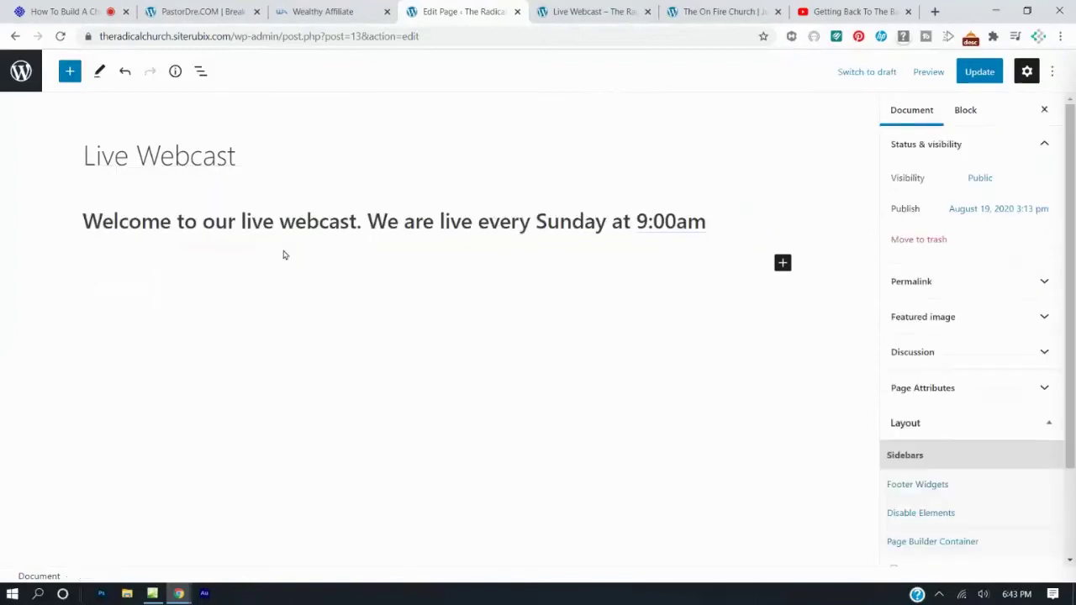
left_click(979, 71)
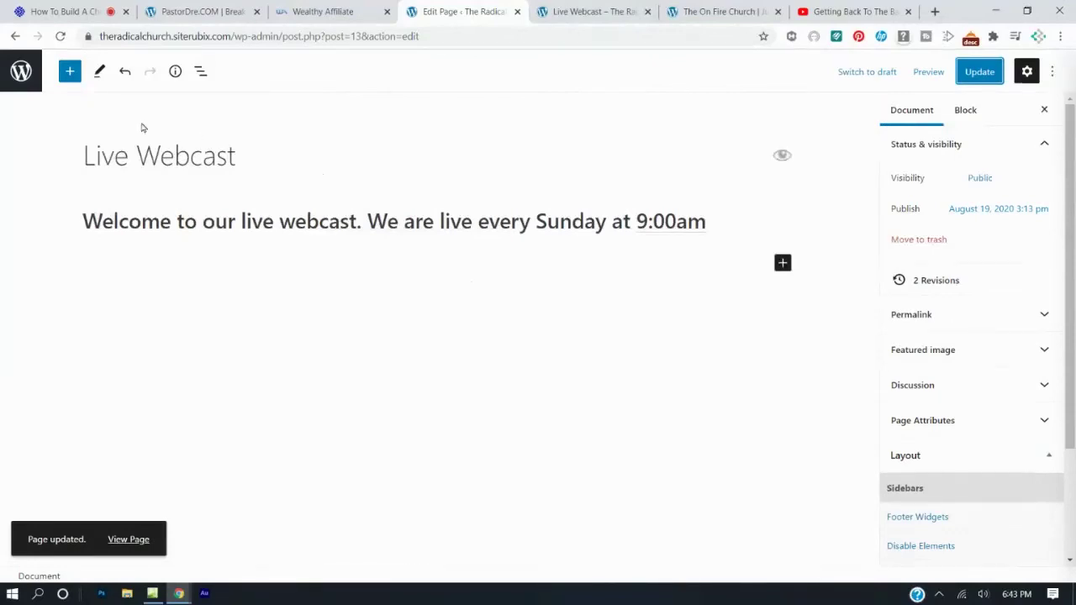
Try adding a YouTube embed block below the heading, then view the published Live Webcast page.
left_click(783, 264)
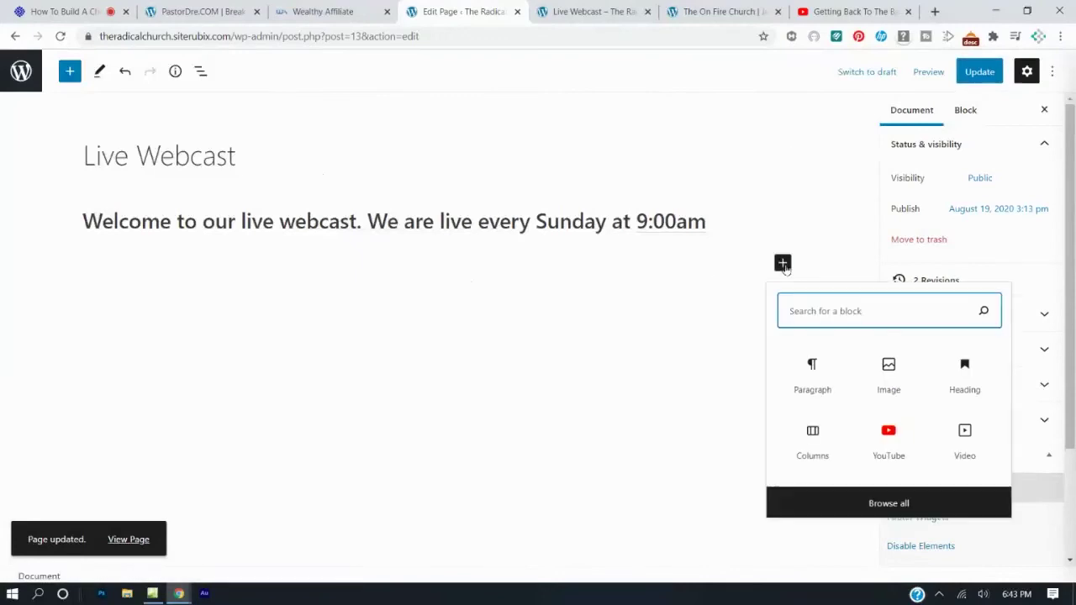
left_click(889, 437)
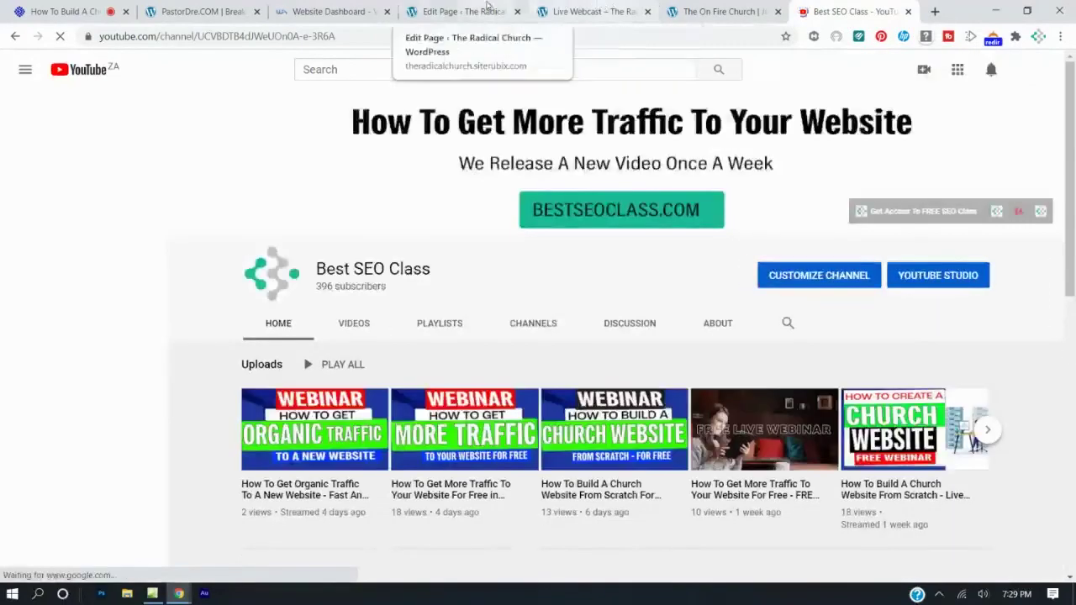
left_click(484, 17)
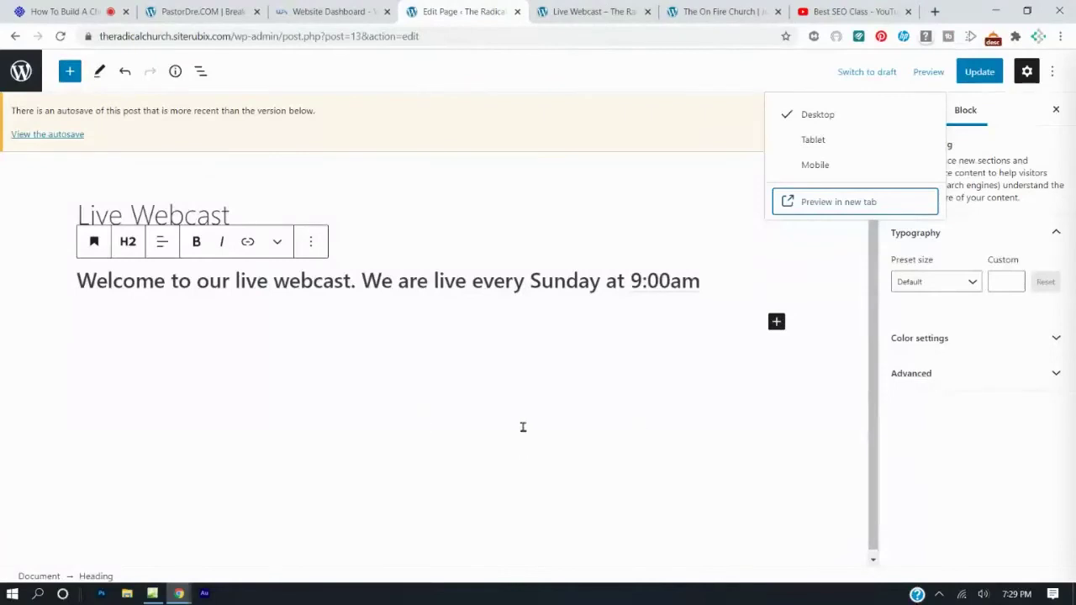
left_click(577, 9)
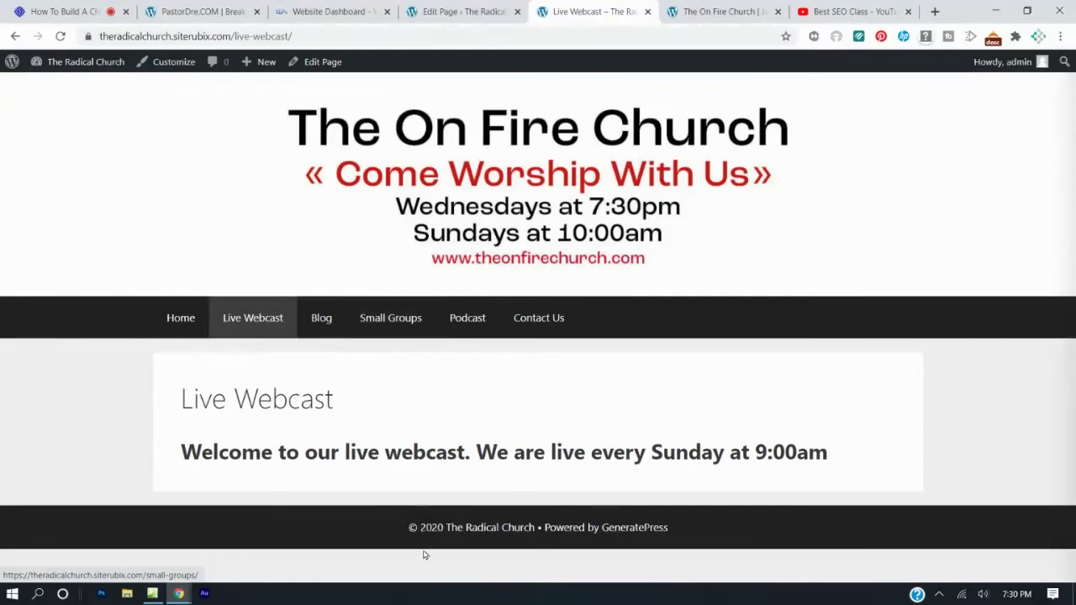
In YouTube Studio, open Go live > Classic Streaming > Stream Now and copy the share URL.
left_click(803, 13)
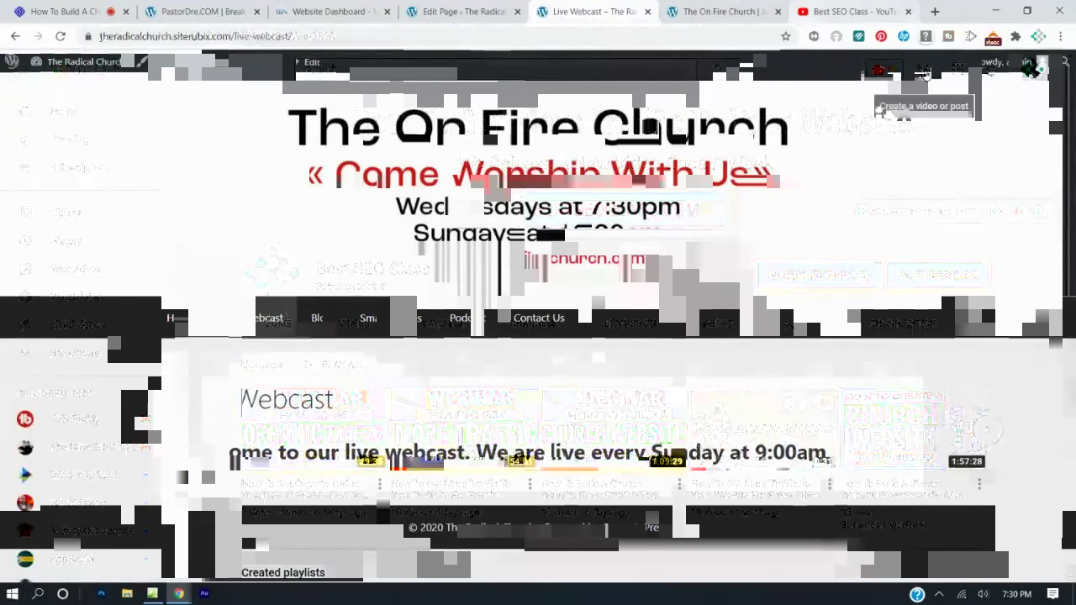
left_click(923, 70)
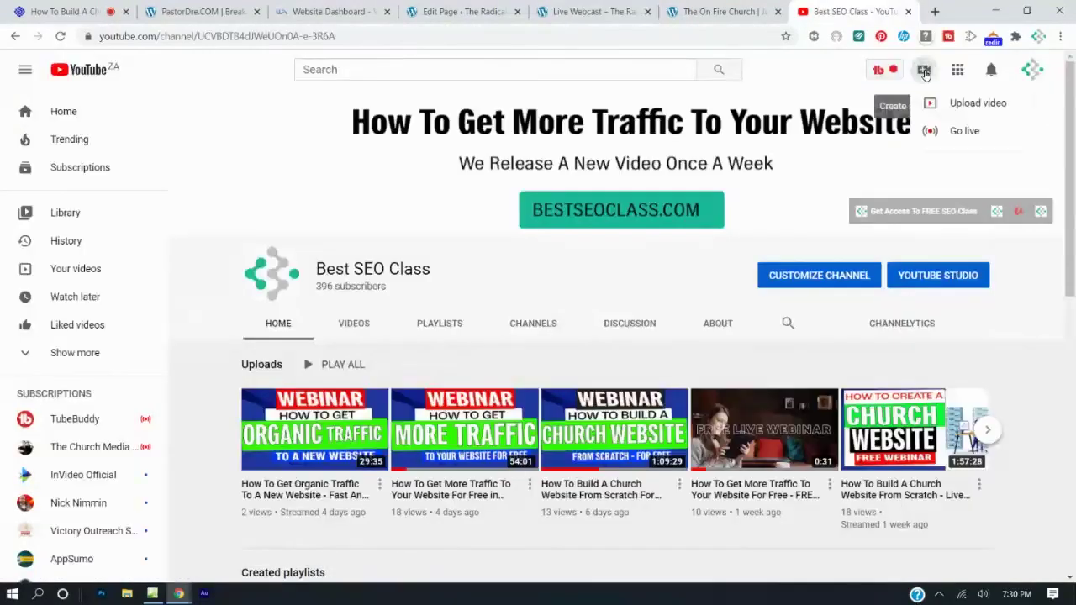
left_click(960, 131)
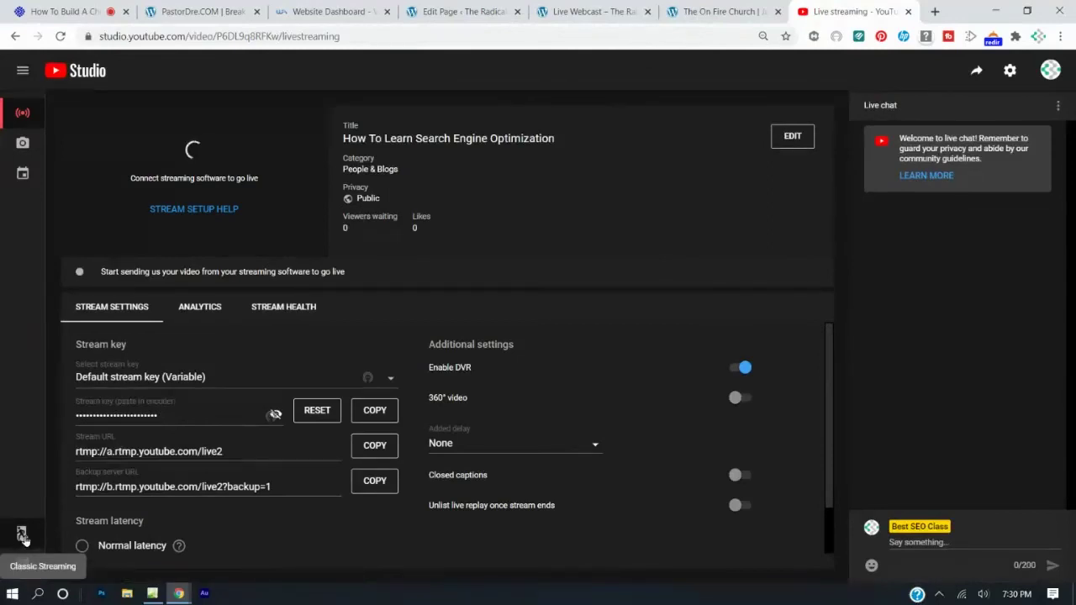
left_click(22, 536)
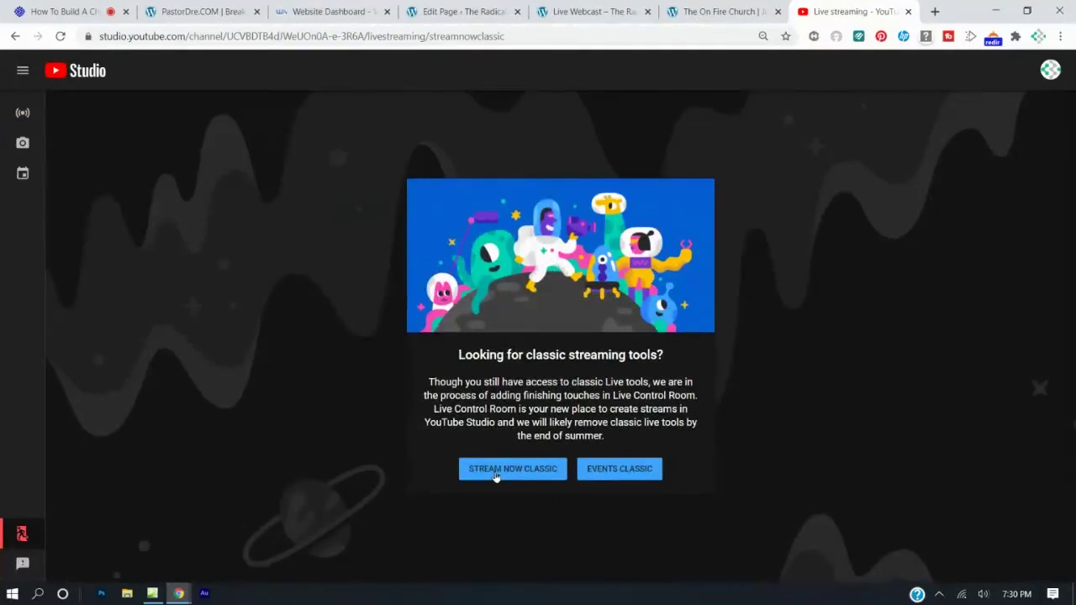
left_click(496, 476)
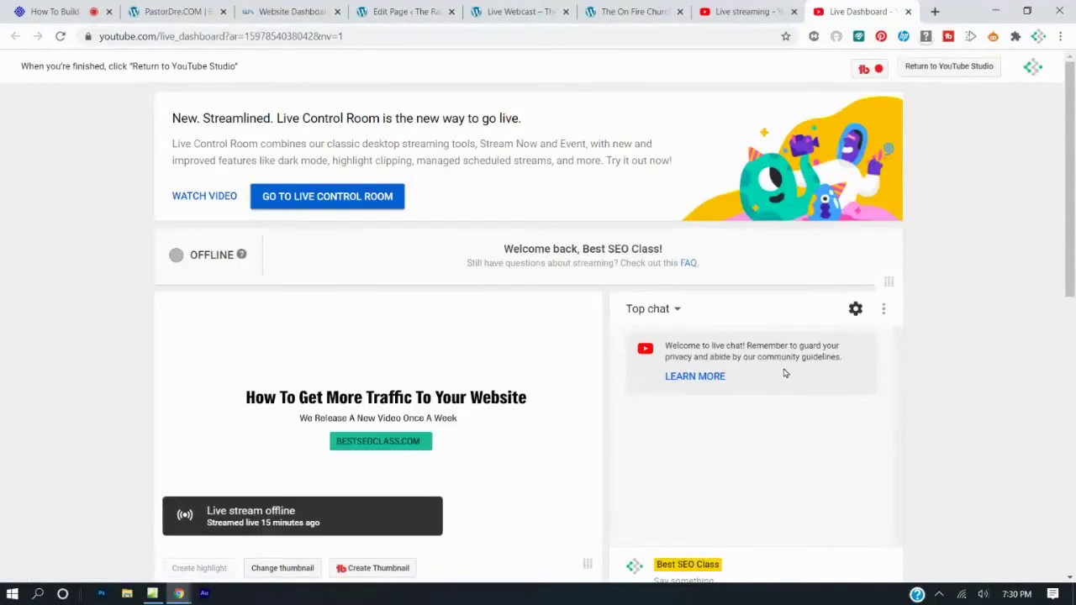
scroll(786, 375, "down", 8)
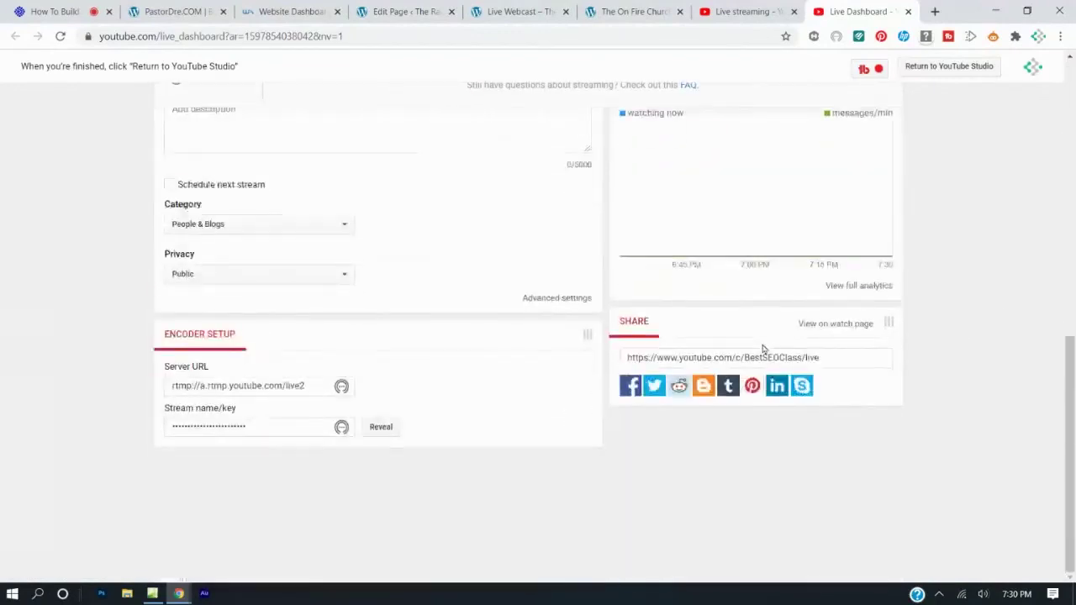
left_click(771, 357)
key("ctrl+c")
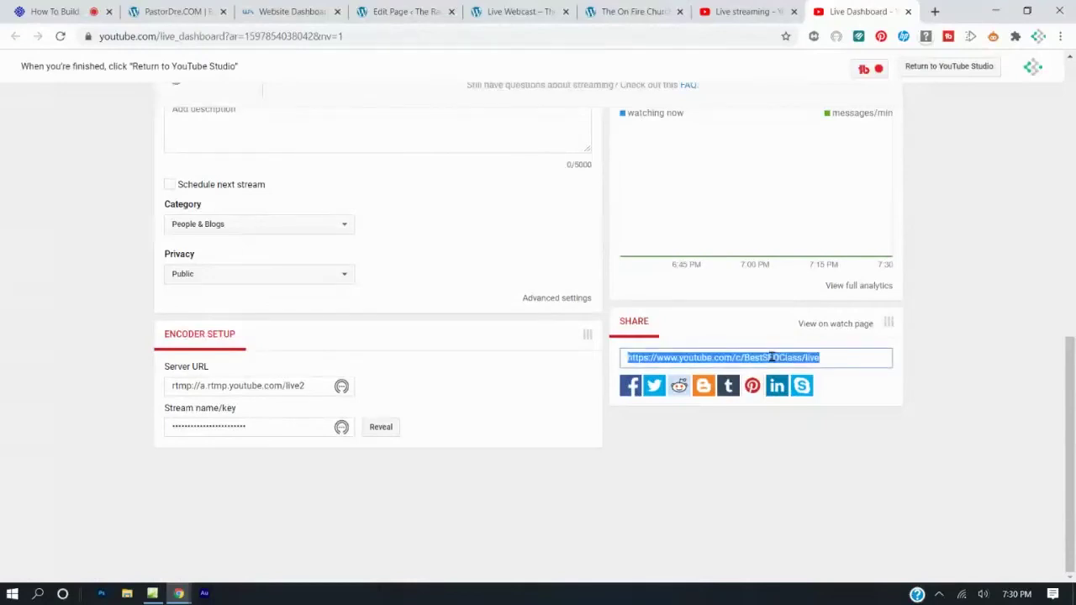
right_click(771, 358)
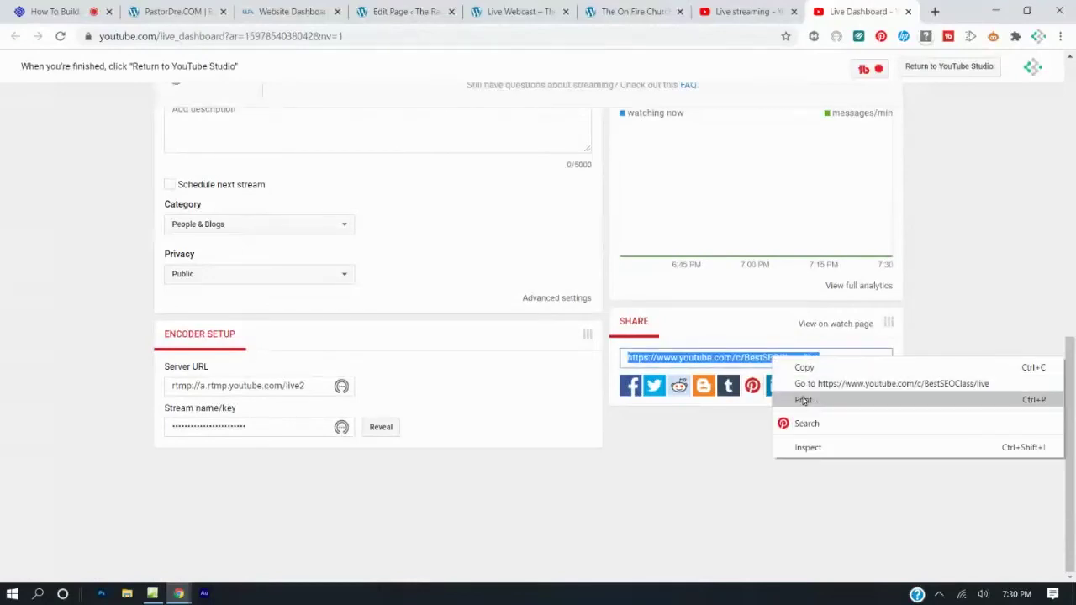
left_click(799, 368)
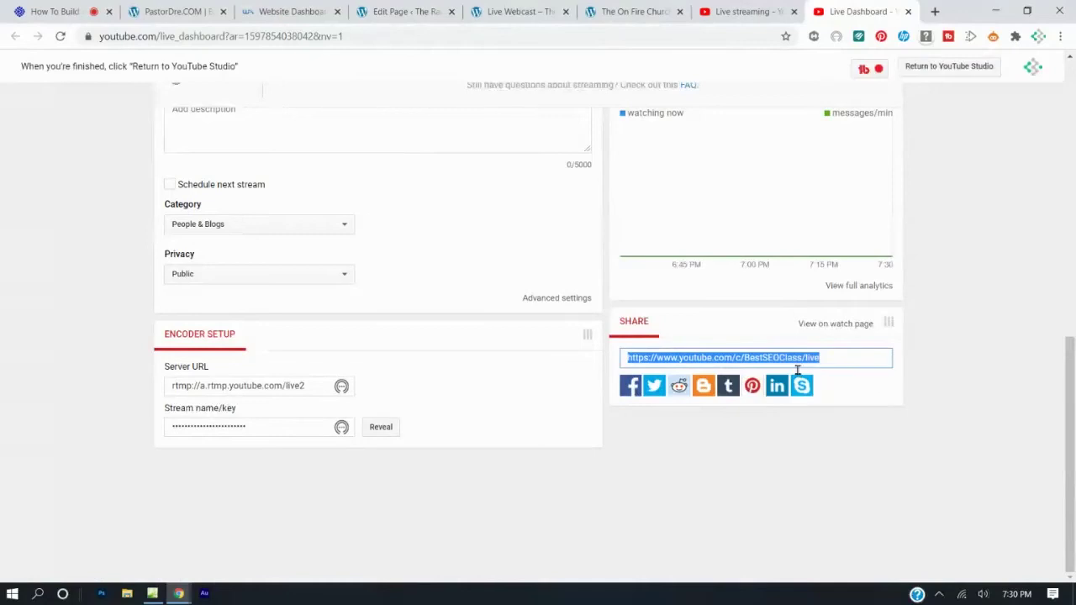
Open the copied live-stream share link in a new browser tab.
left_click(935, 11)
left_click(488, 43)
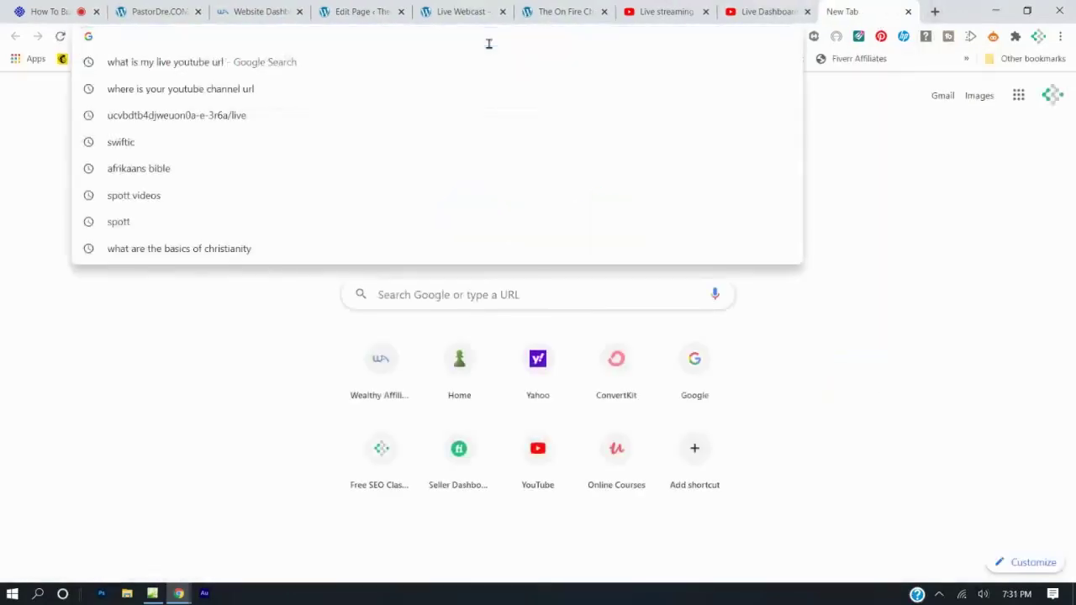
key("ctrl+v")
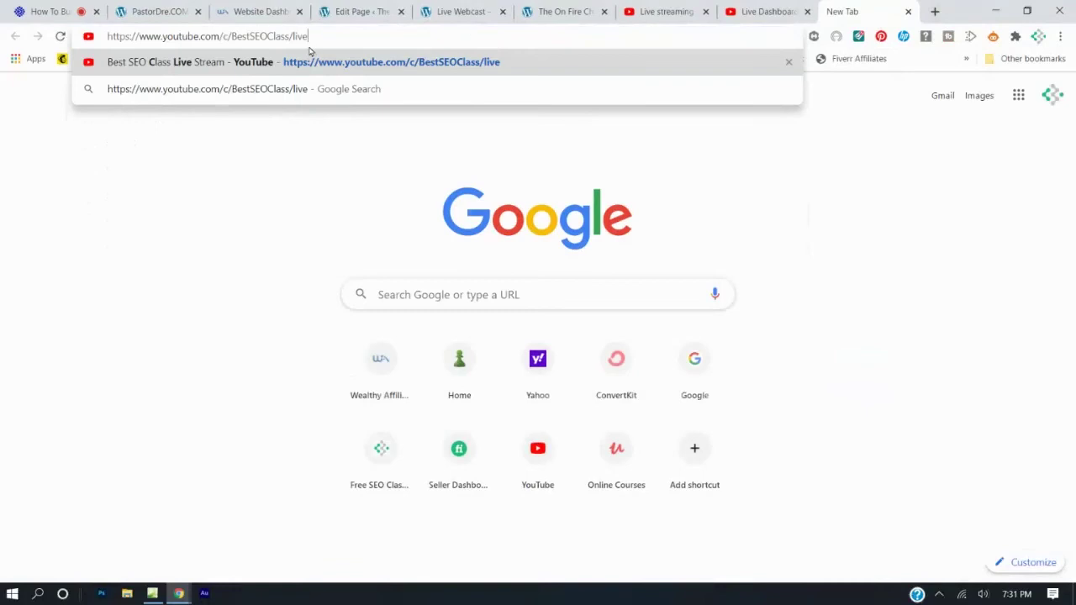
key("Return")
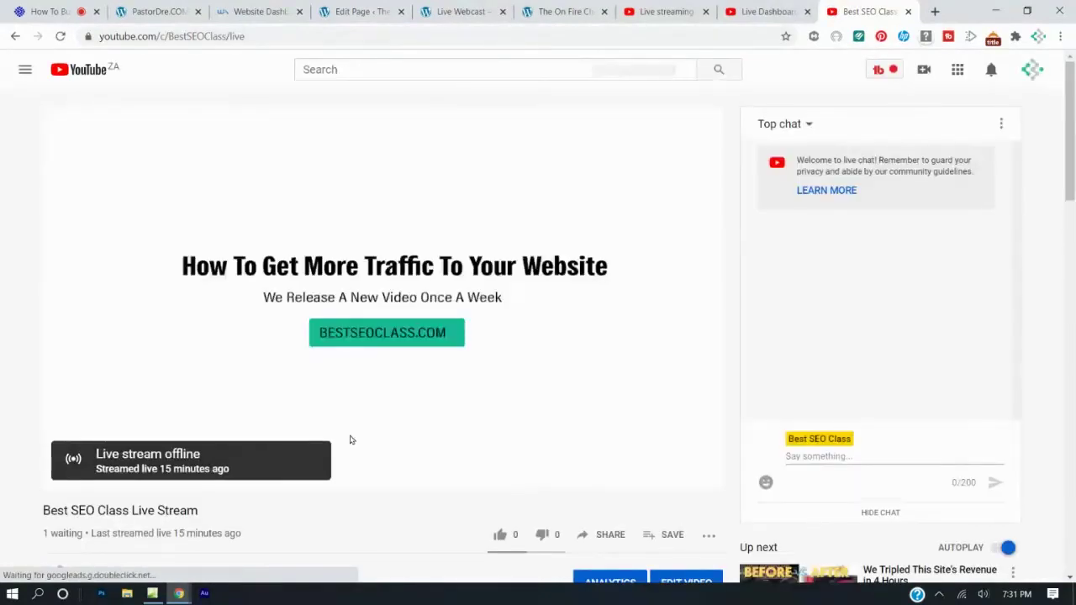
Copy the stream's iframe embed code from Share > Embed and return to the Live Webcast editor.
scroll(351, 440, "down", 2)
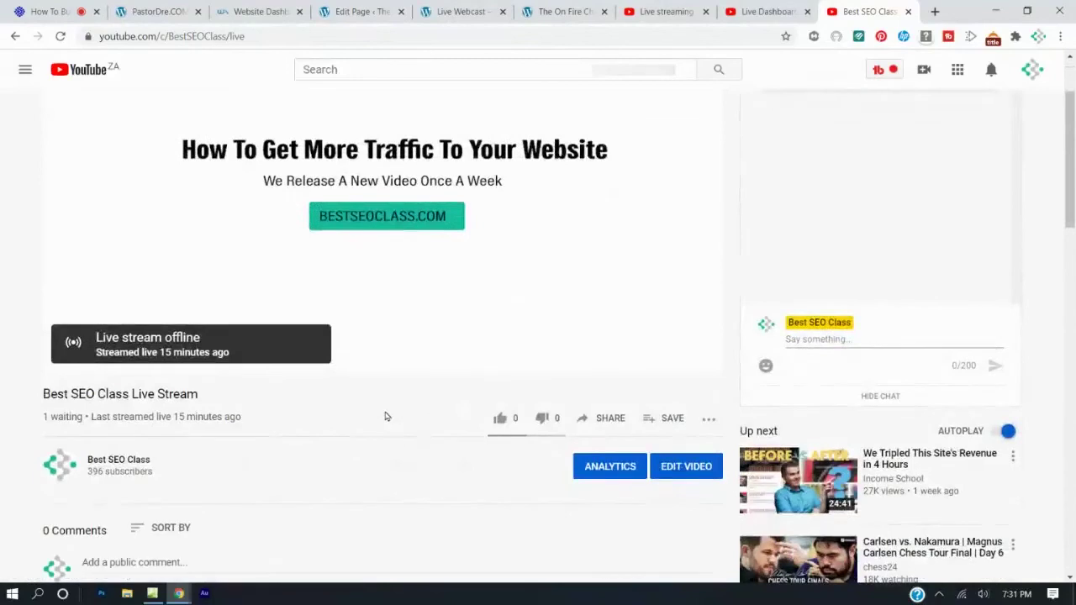
left_click(617, 419)
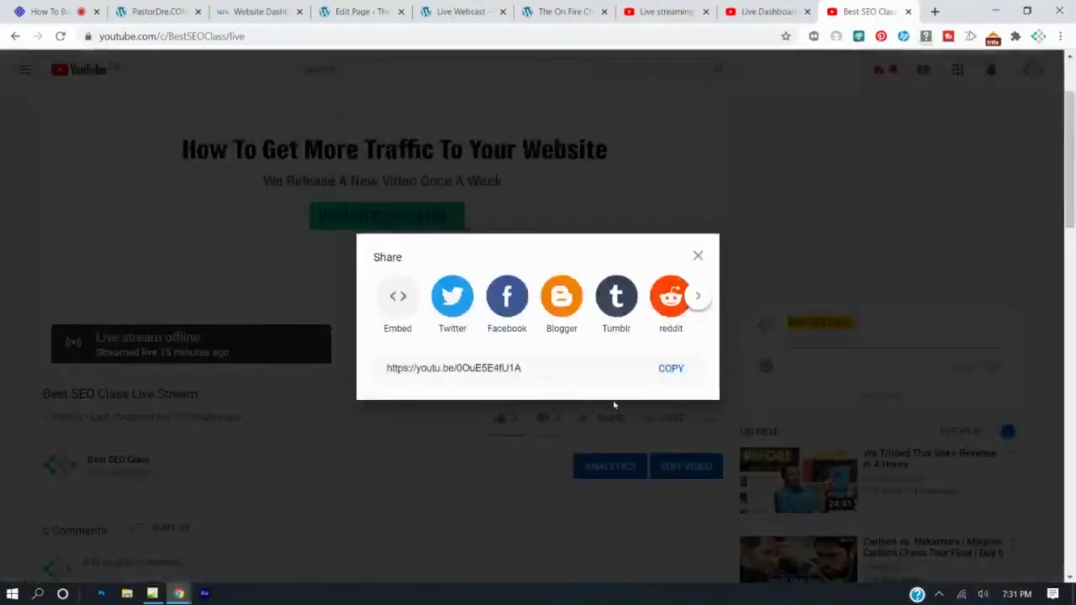
left_click(396, 299)
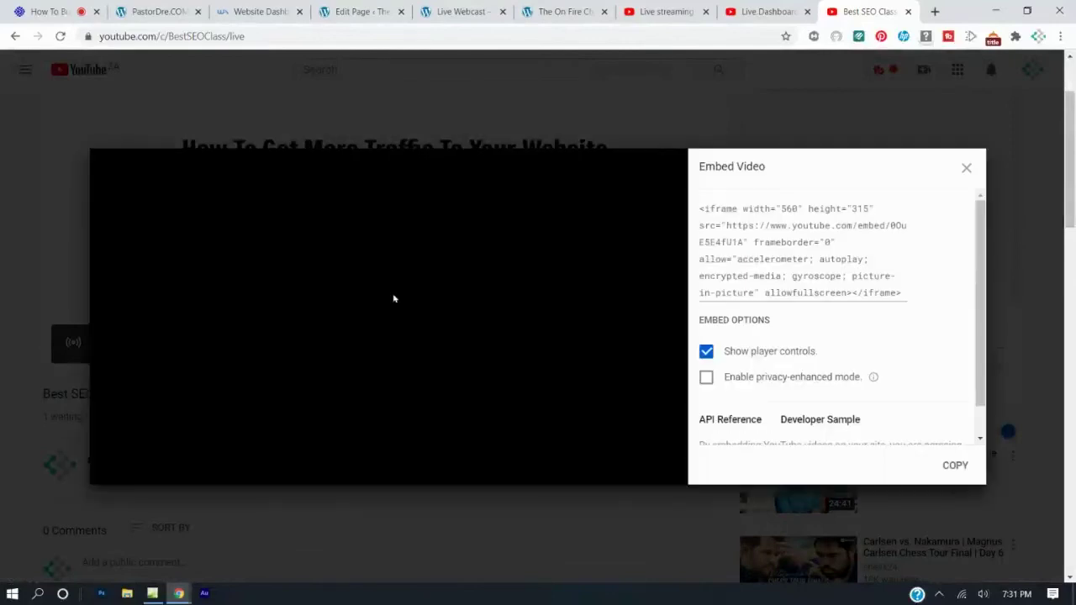
left_click(770, 267)
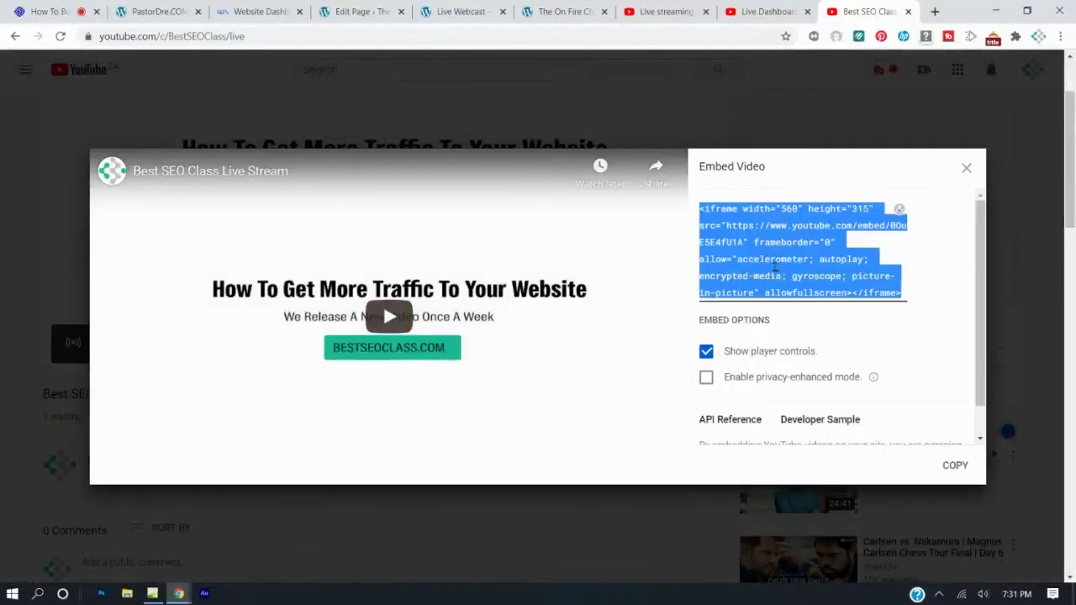
right_click(777, 269)
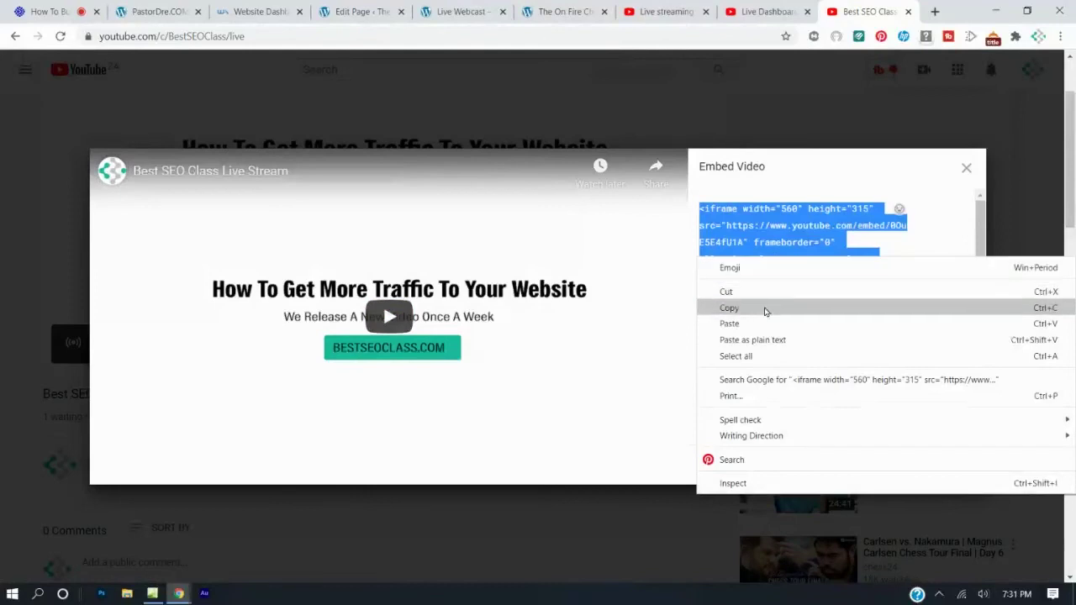
left_click(766, 308)
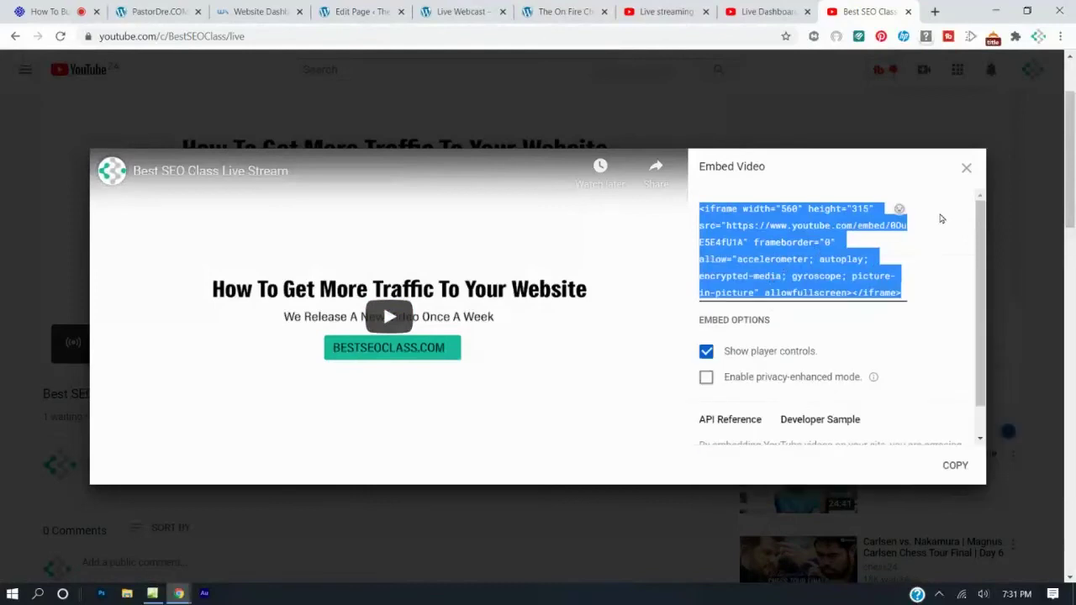
left_click(959, 172)
left_click(966, 168)
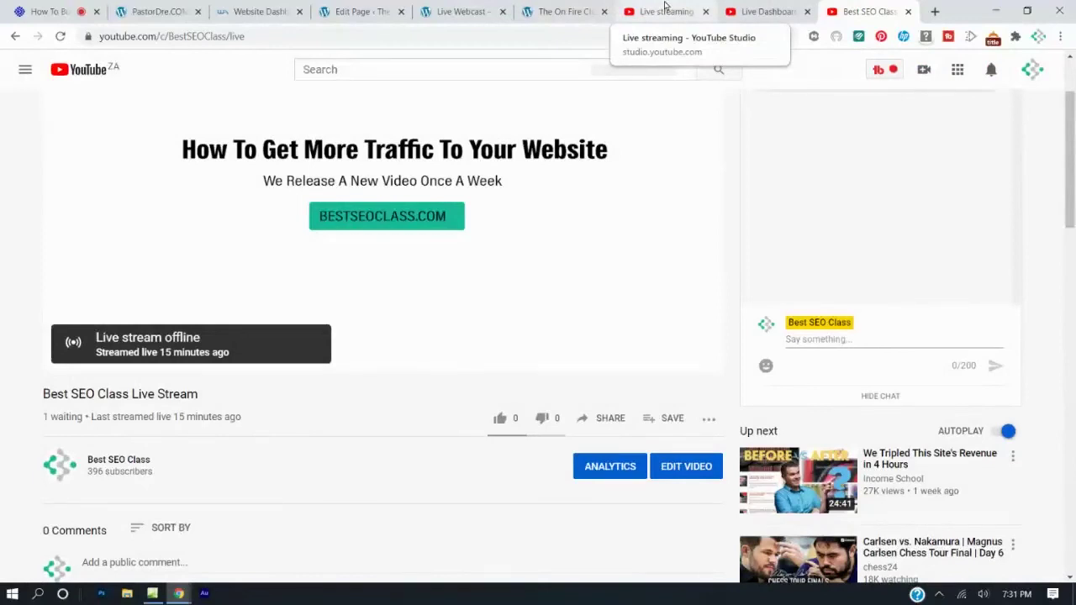
left_click(454, 11)
Add a Custom HTML block below the heading holding the pasted YouTube iframe code, and update.
left_click(361, 11)
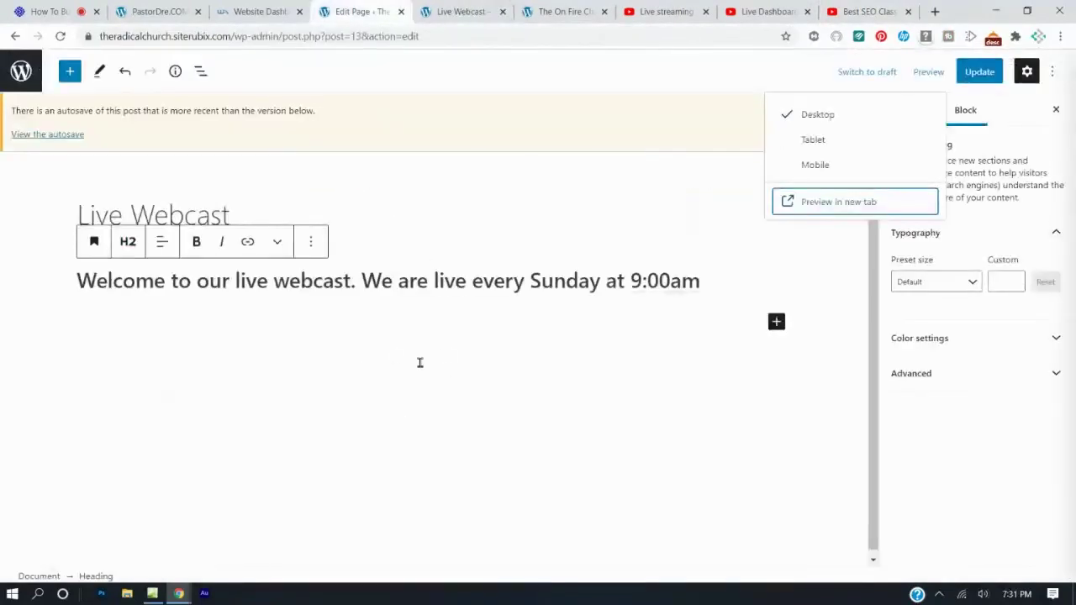
left_click(69, 70)
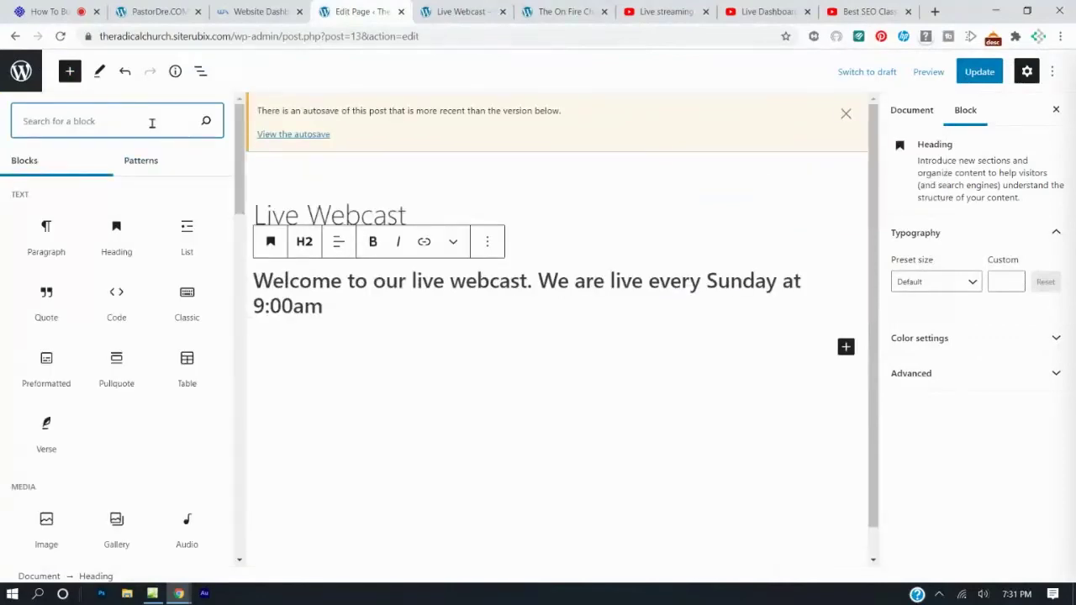
type("html")
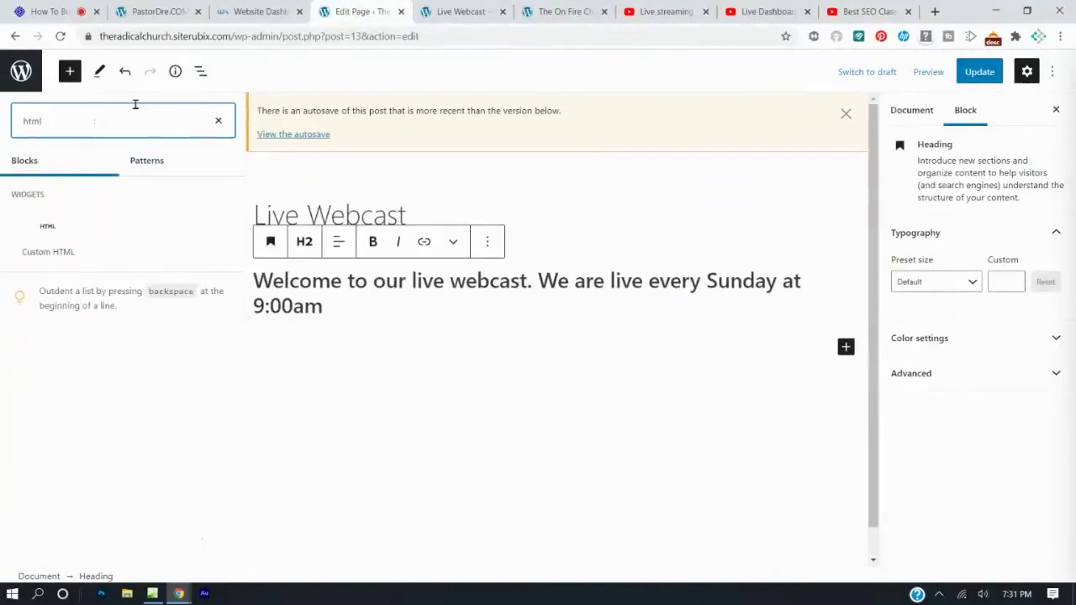
left_click(32, 235)
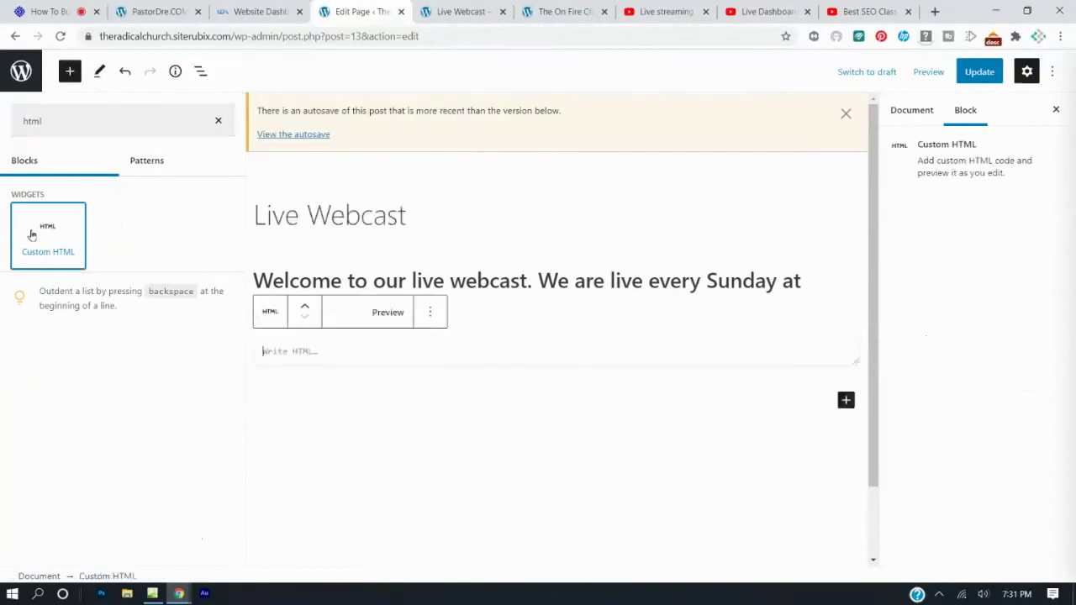
left_click(144, 328)
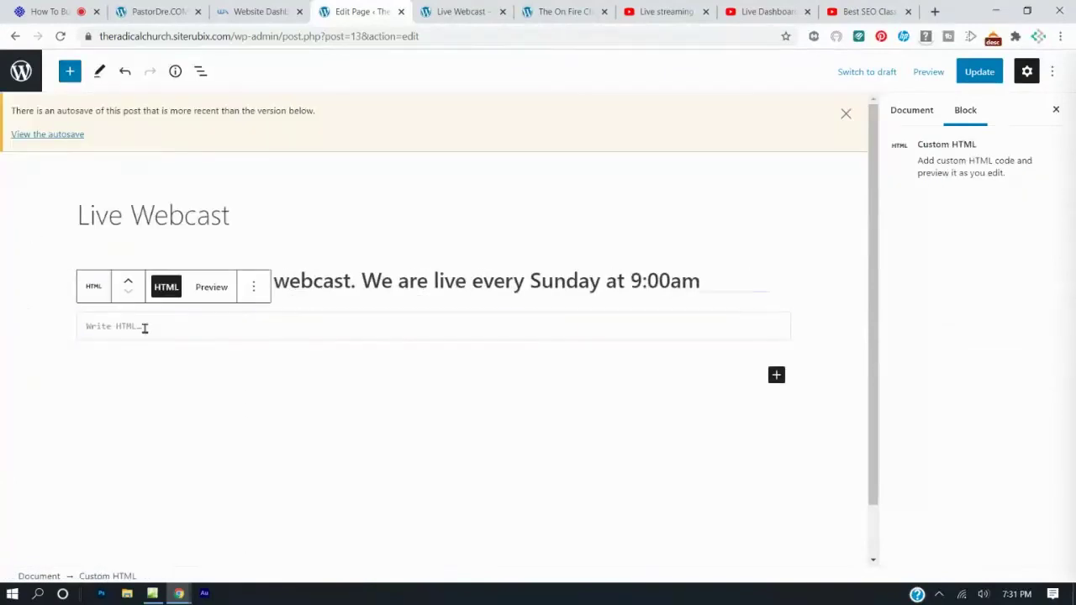
key("ctrl+v")
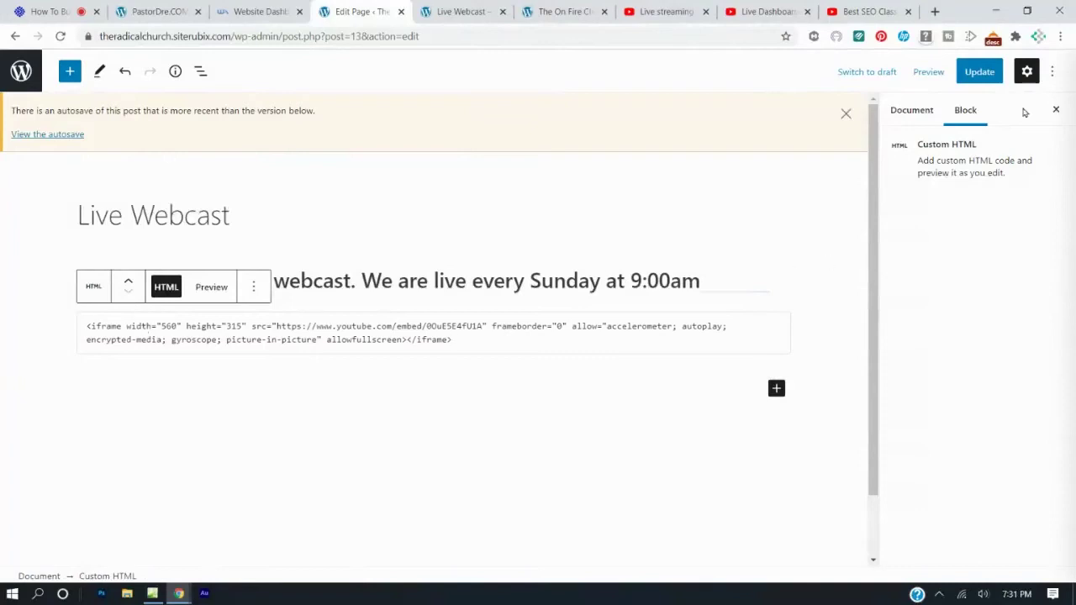
left_click(978, 74)
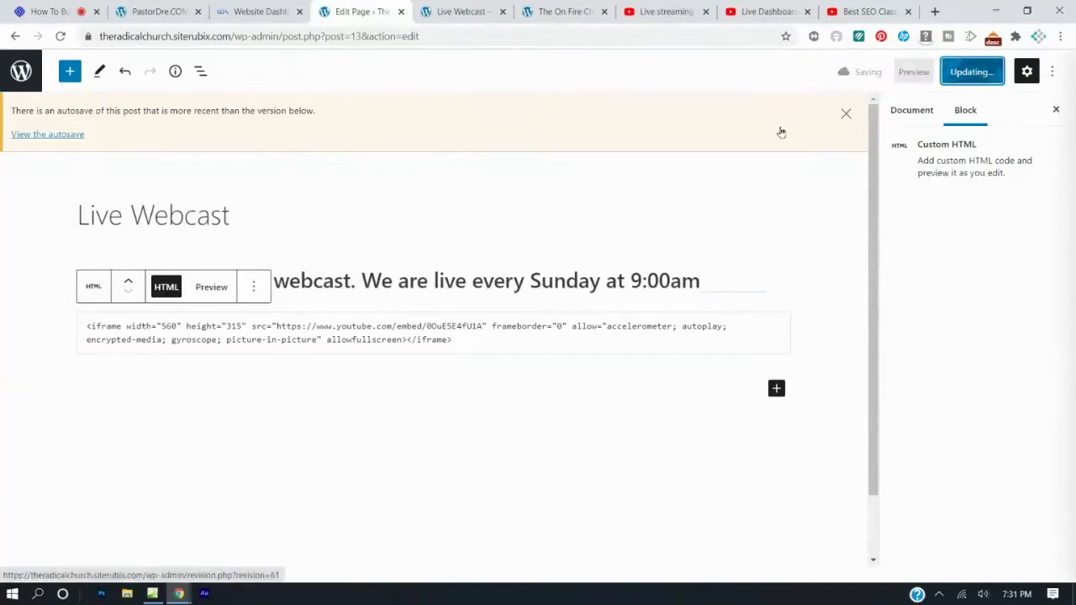
left_click(493, 9)
Reload the published Live Webcast page to show the embedded Best SEO Class Live Stream player.
left_click(66, 37)
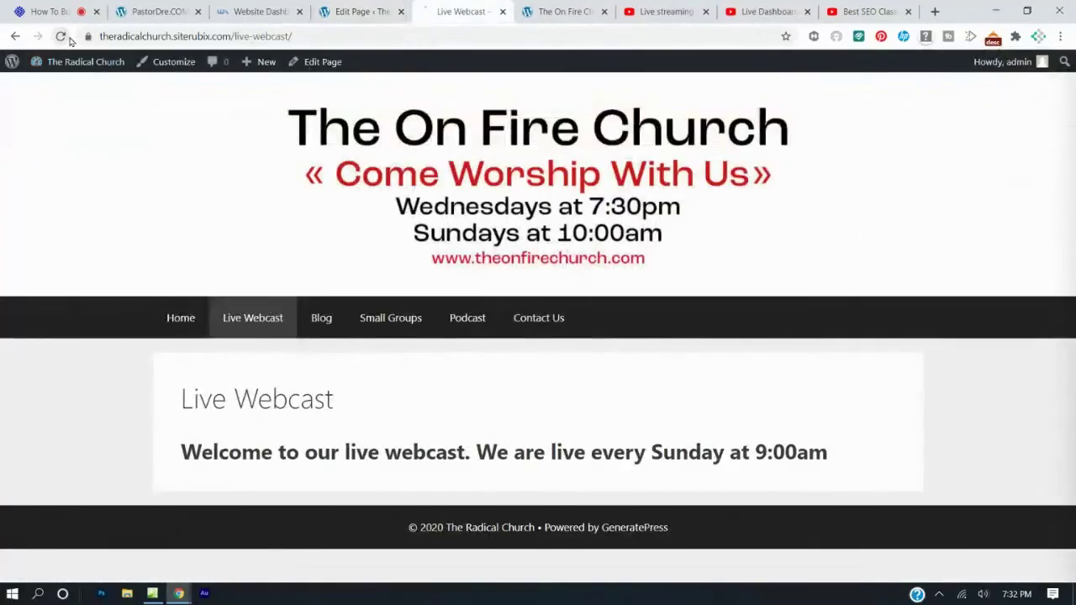
scroll(423, 308, "down", 2)
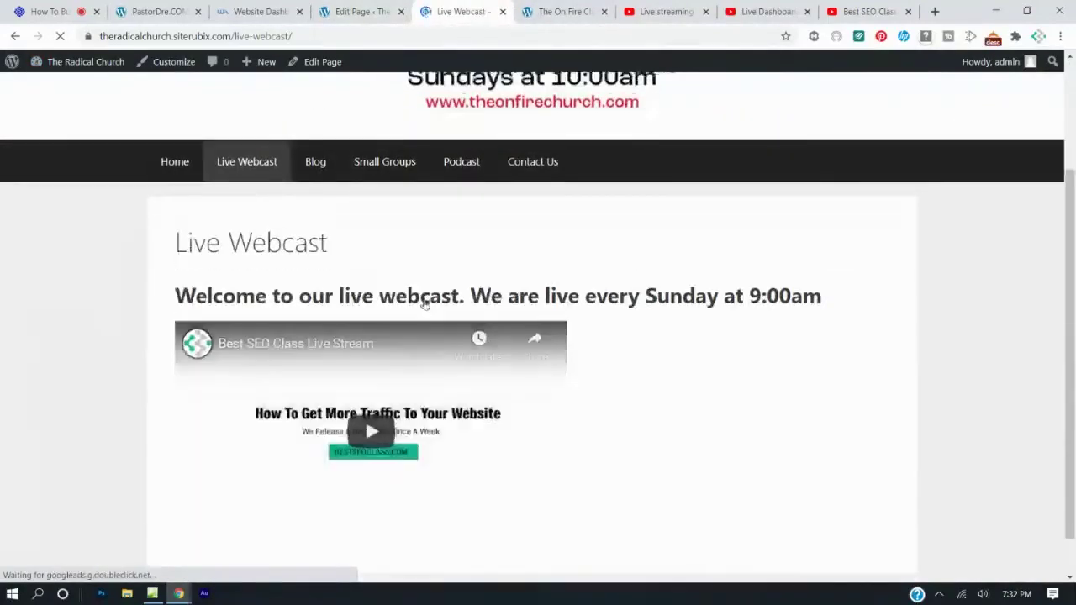
scroll(424, 305, "down", 1)
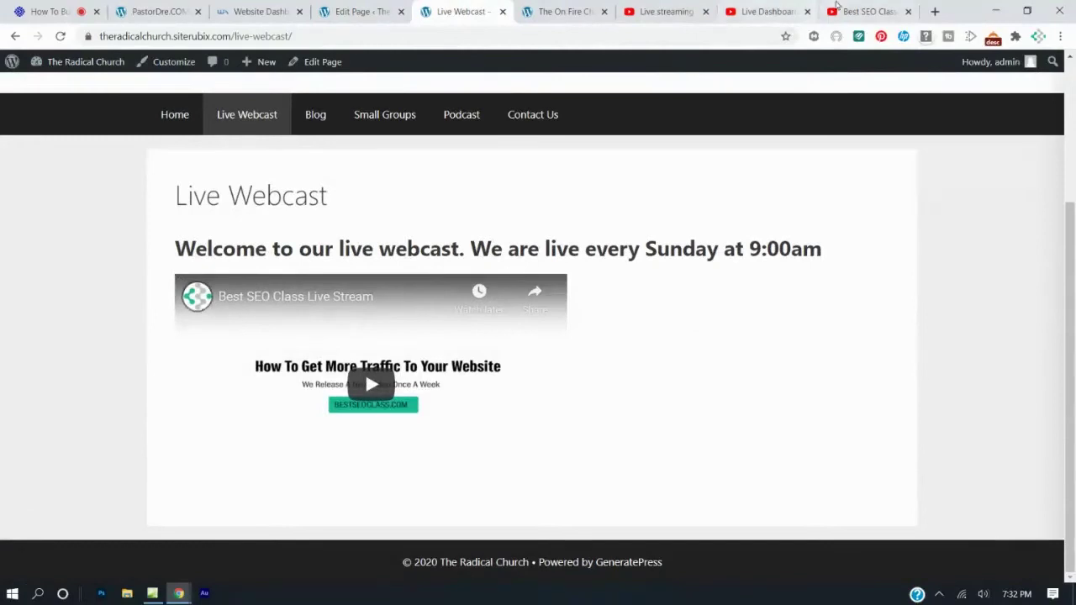
left_click(859, 12)
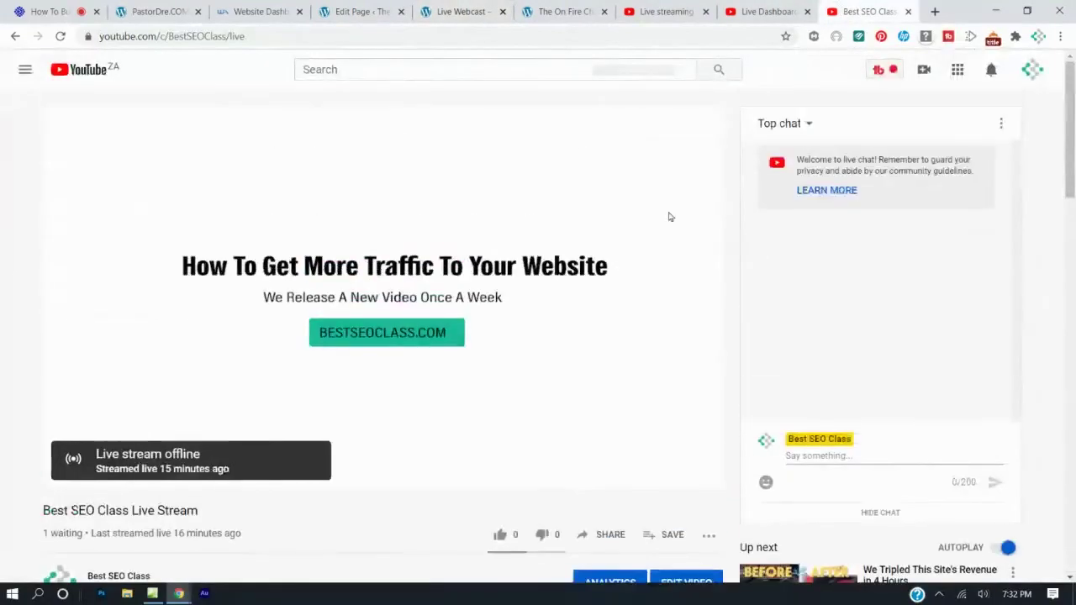
Check the stream's Share URL on the Live Dashboard, then switch back to the Live Webcast page.
left_click(765, 11)
left_click(866, 11)
left_click(908, 11)
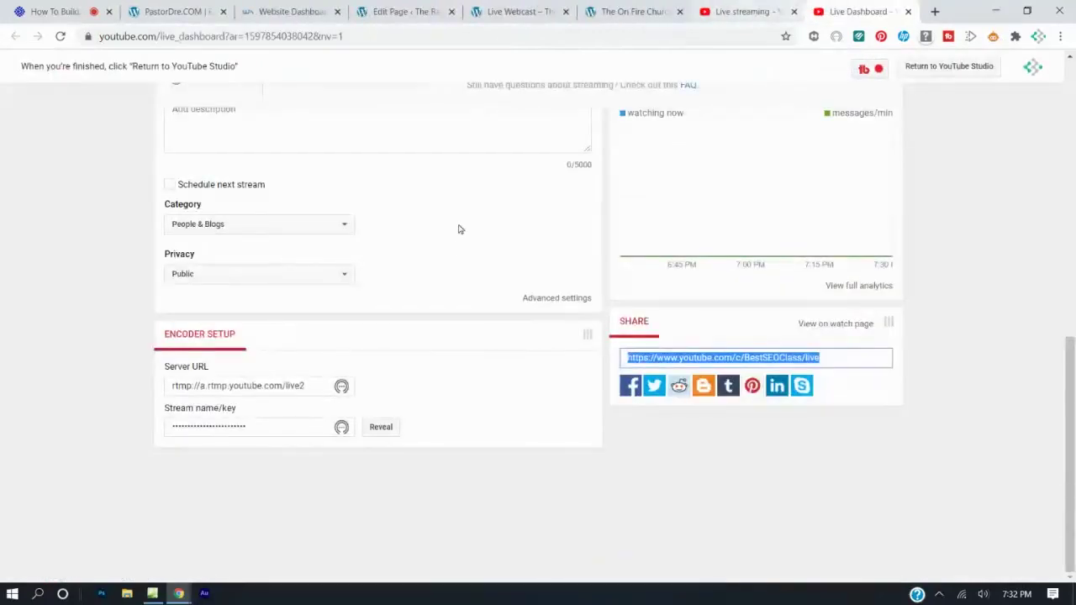
scroll(459, 231, "up", 3)
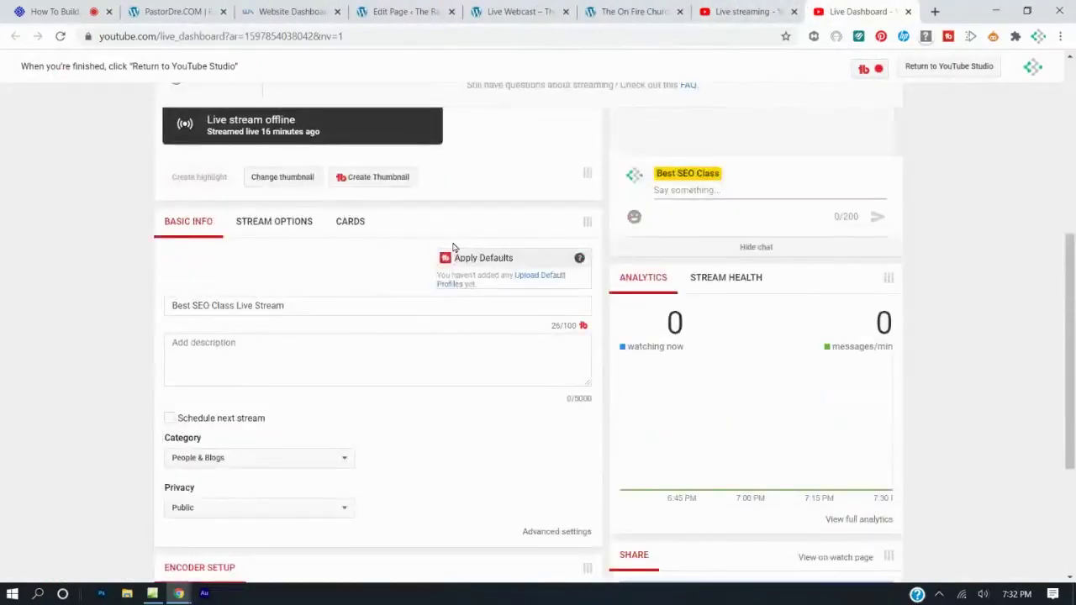
scroll(453, 246, "up", 5)
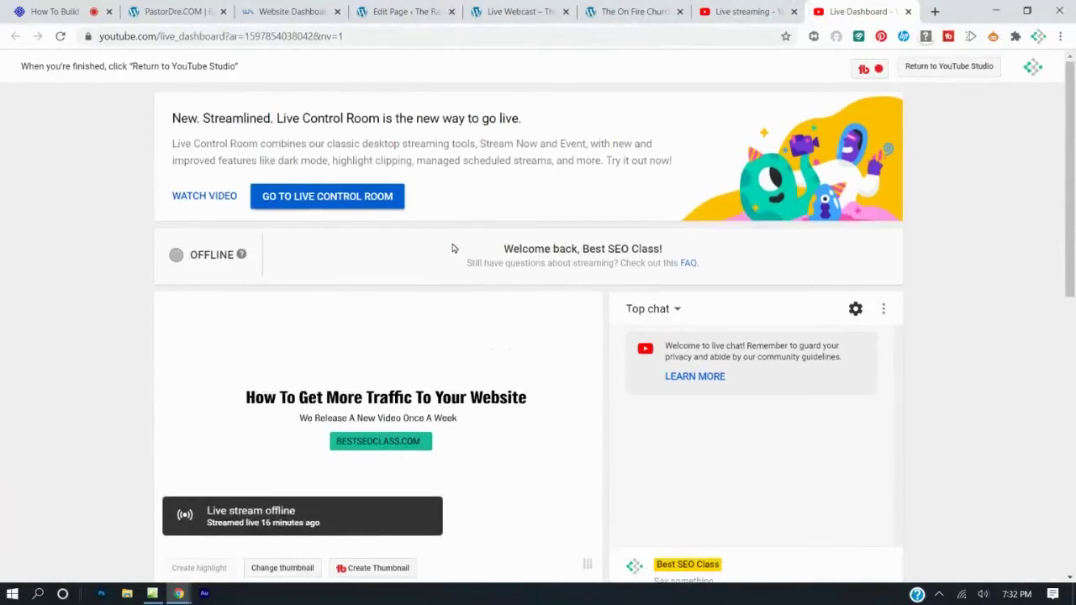
scroll(379, 210, "down", 7)
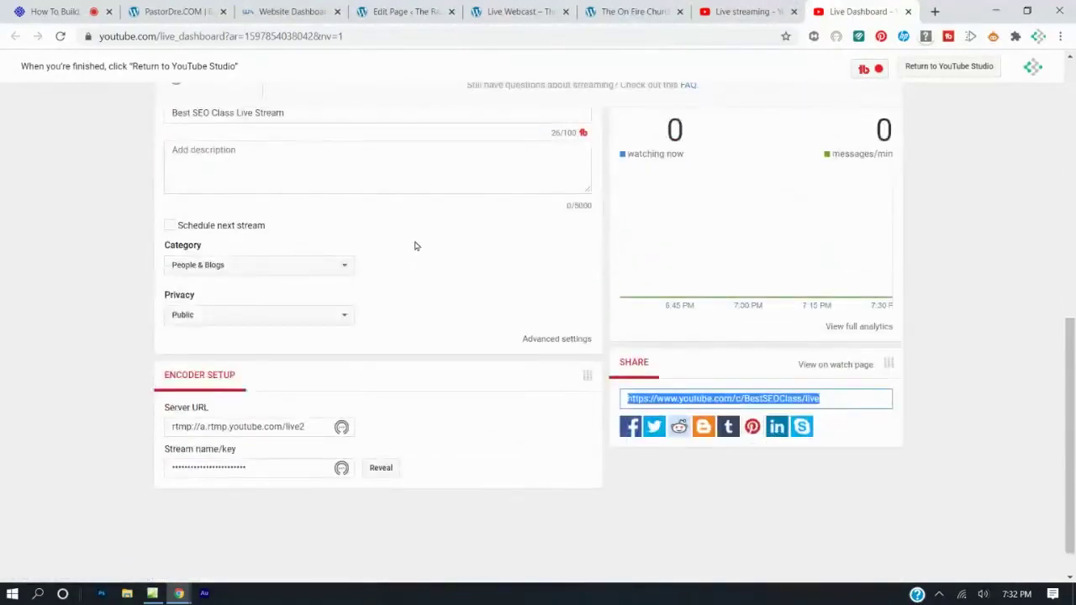
scroll(504, 261, "down", 1)
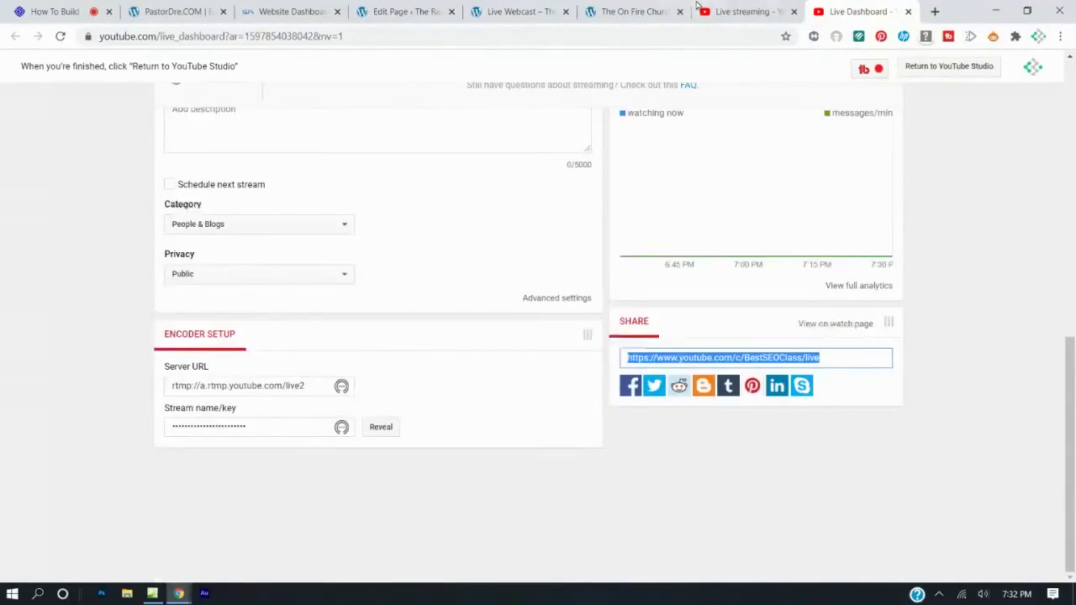
left_click(501, 10)
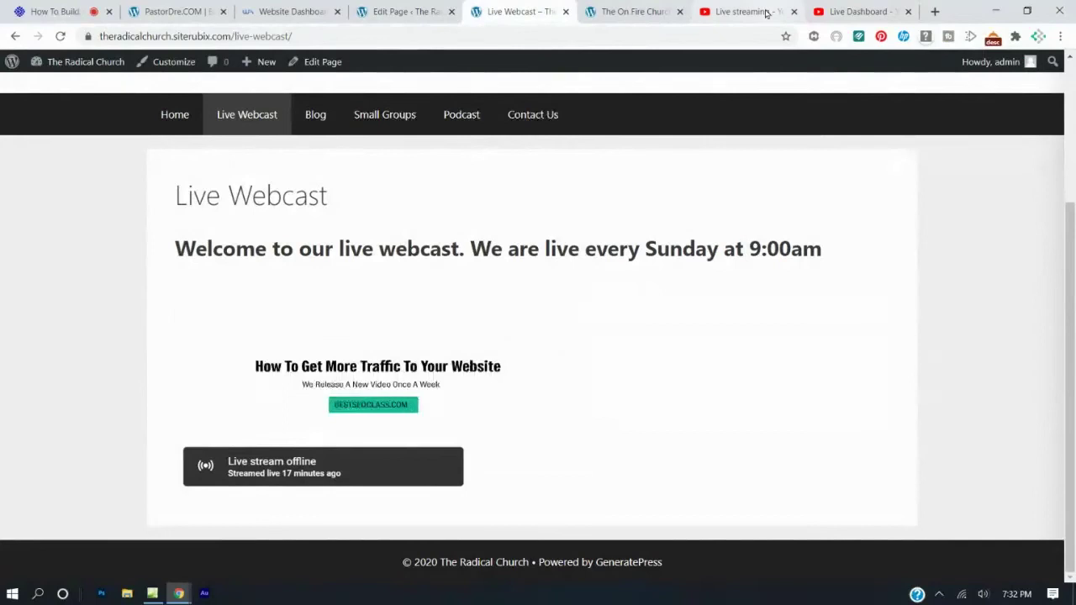
Close the YouTube Studio and Live Dashboard tabs, reload Live Webcast, and reopen its editor.
left_click(767, 12)
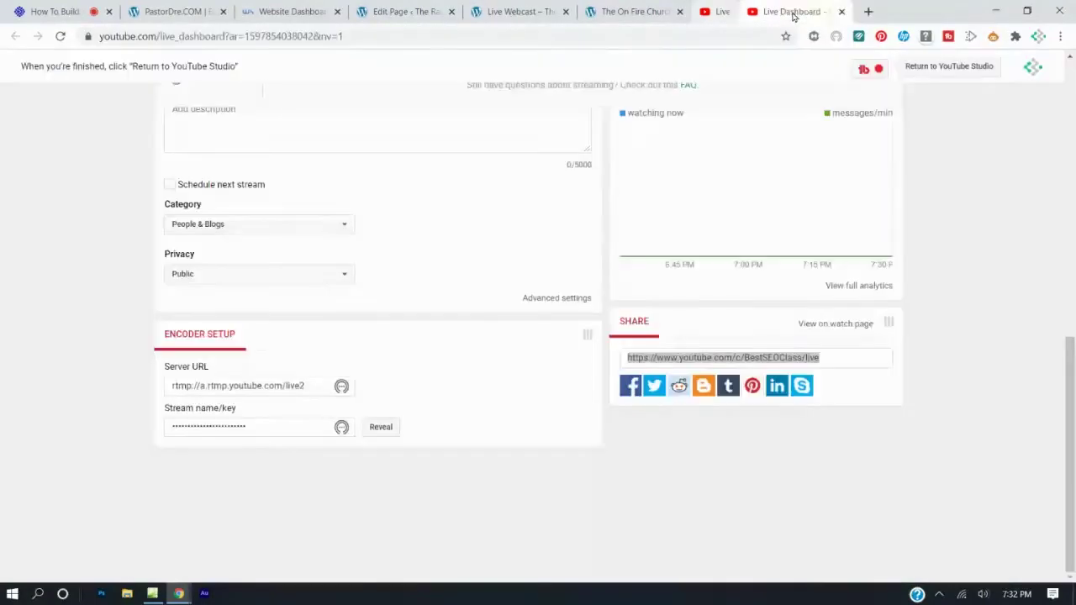
left_click(794, 12)
left_click(794, 12)
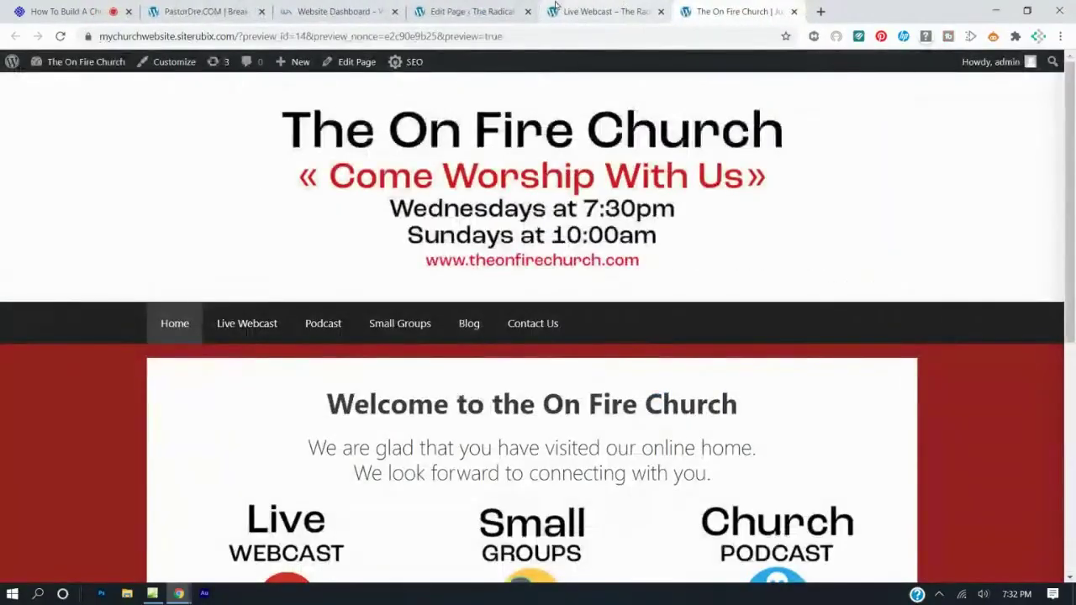
left_click(572, 11)
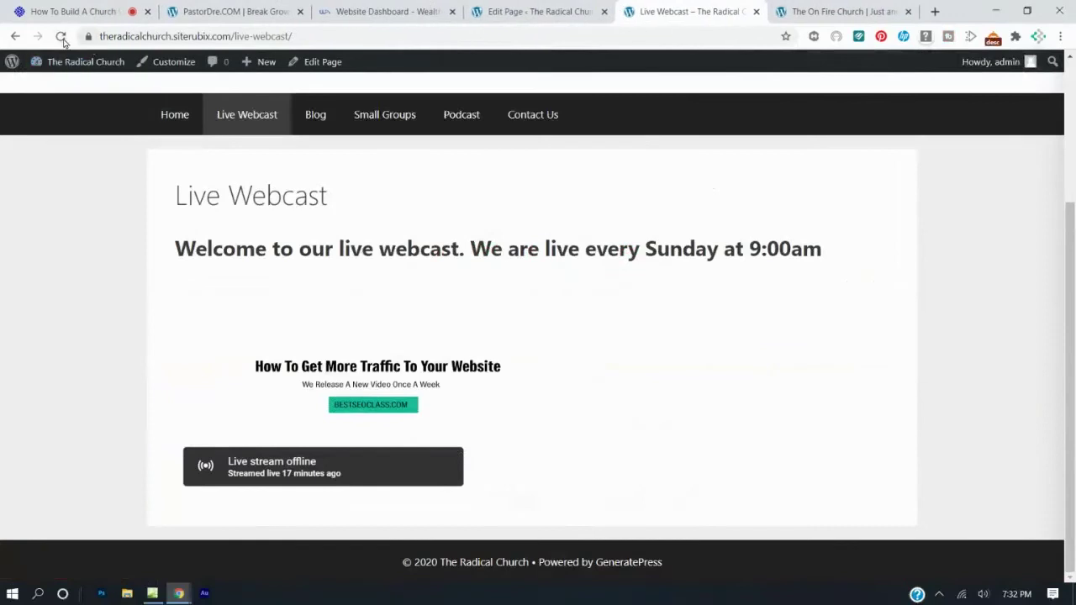
left_click(60, 37)
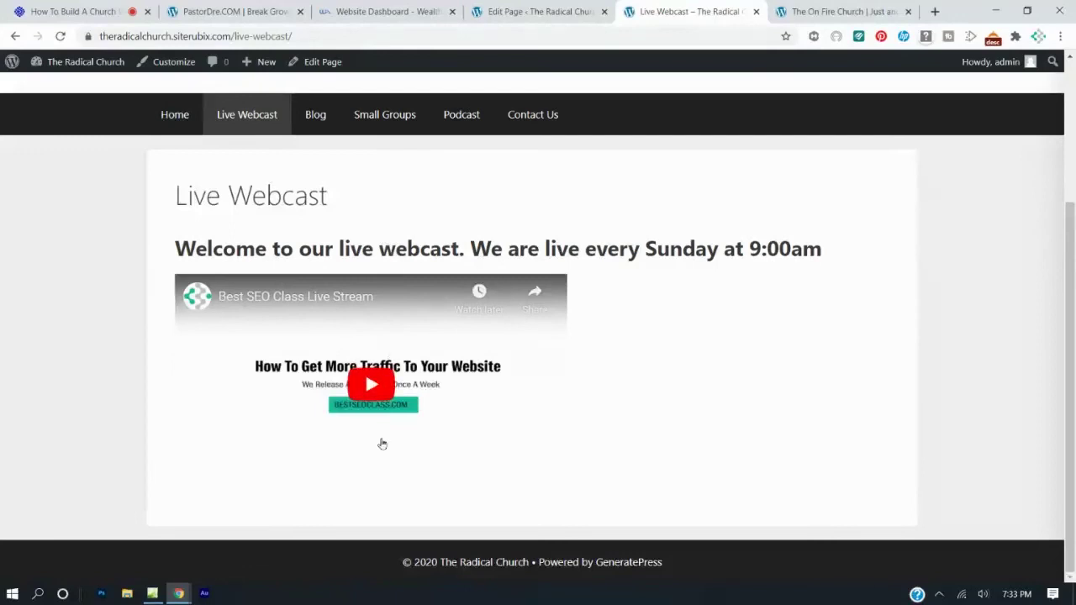
left_click(502, 7)
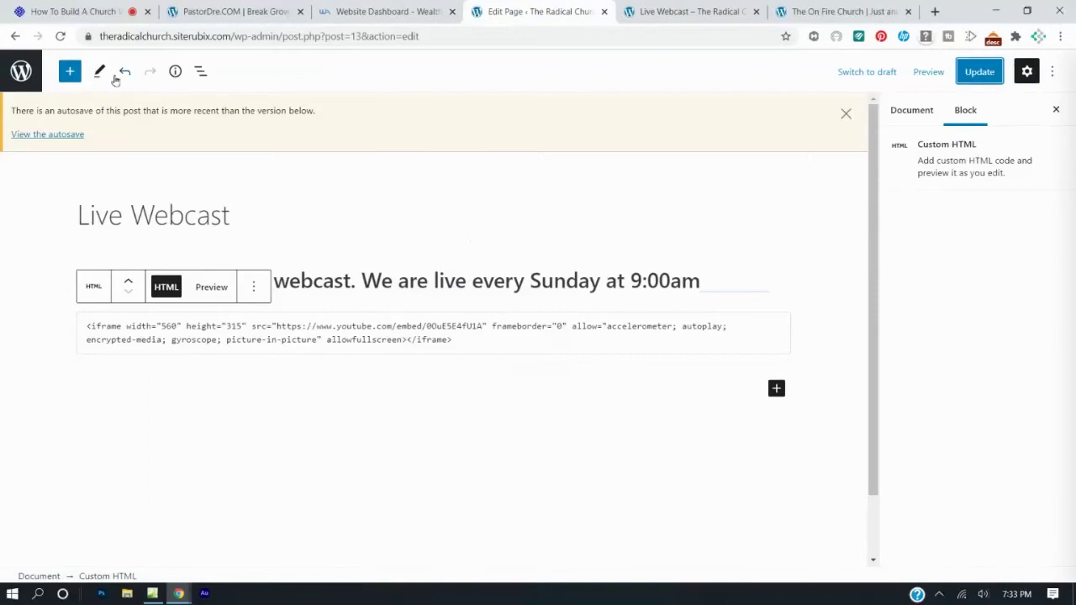
Insert a Columns block split into three equal 33/33/33 columns.
left_click(69, 72)
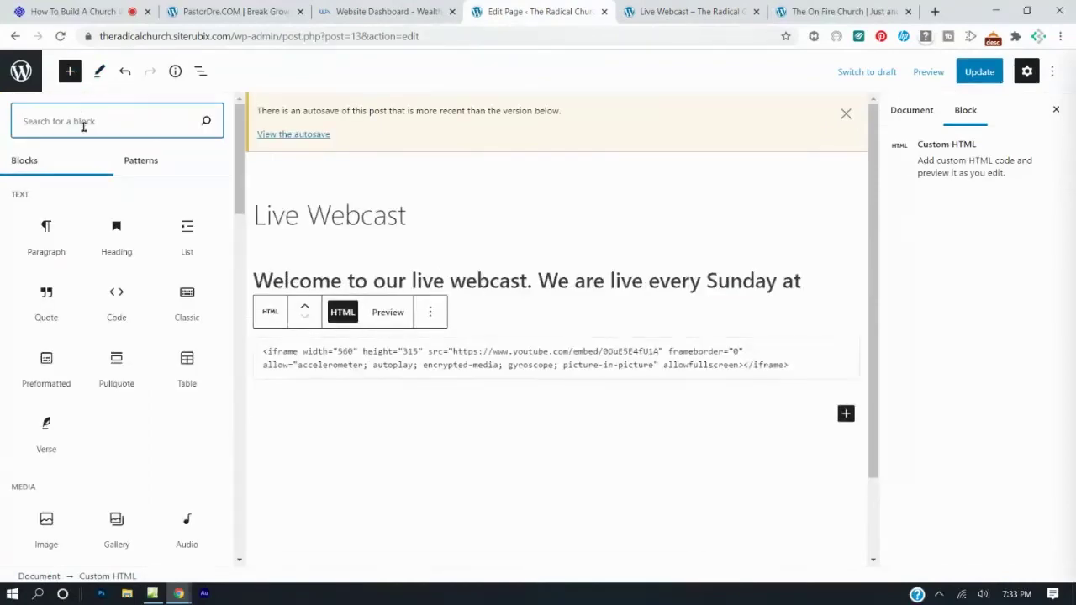
type("columns")
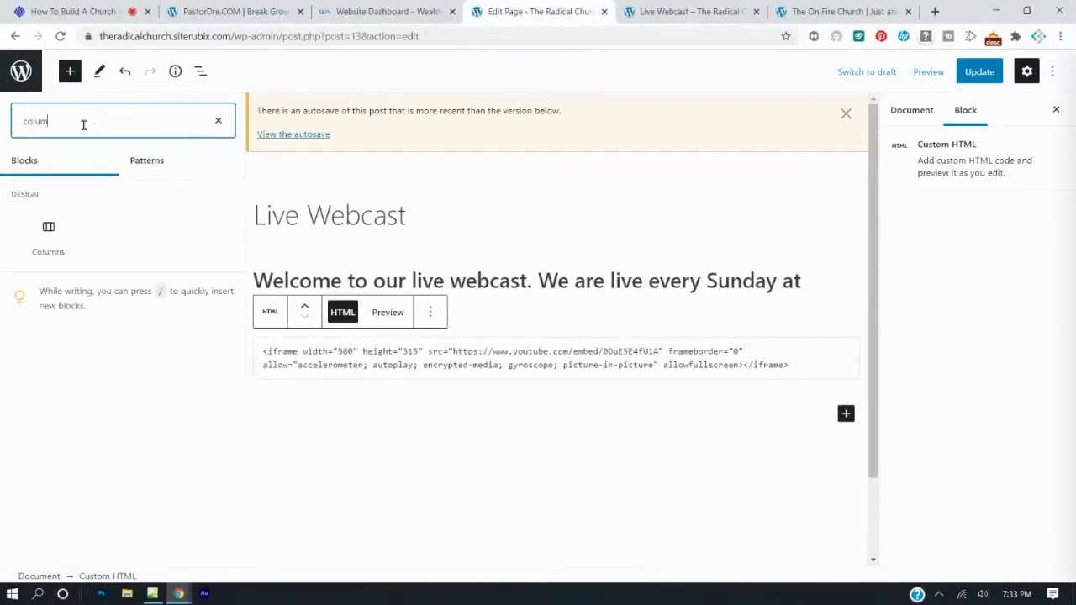
left_click(42, 236)
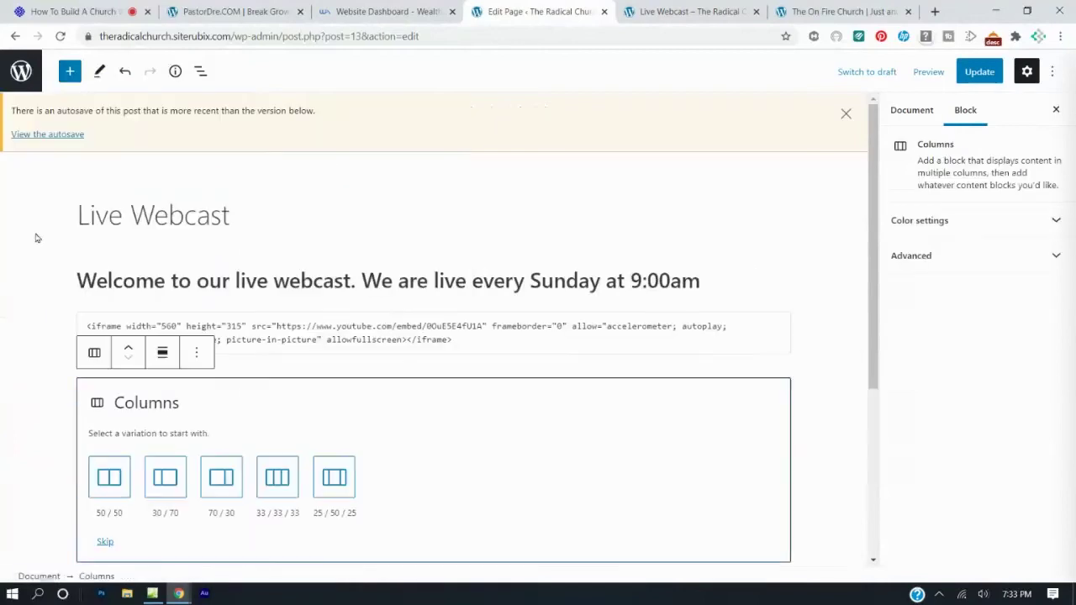
left_click(270, 477)
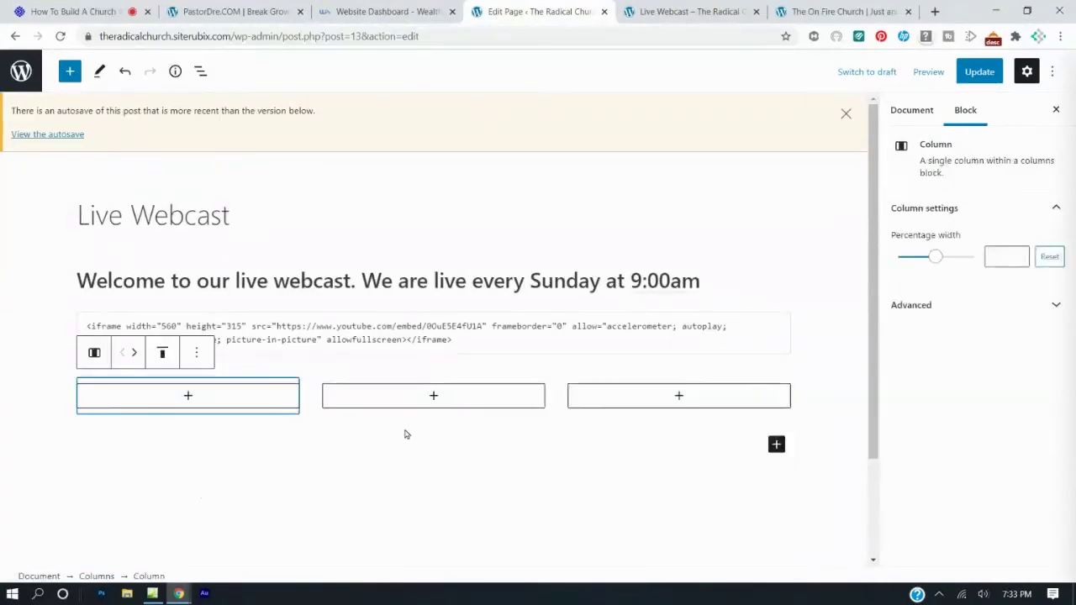
Add a Custom HTML block to the middle column, paste the YouTube iframe code, and update.
left_click(434, 397)
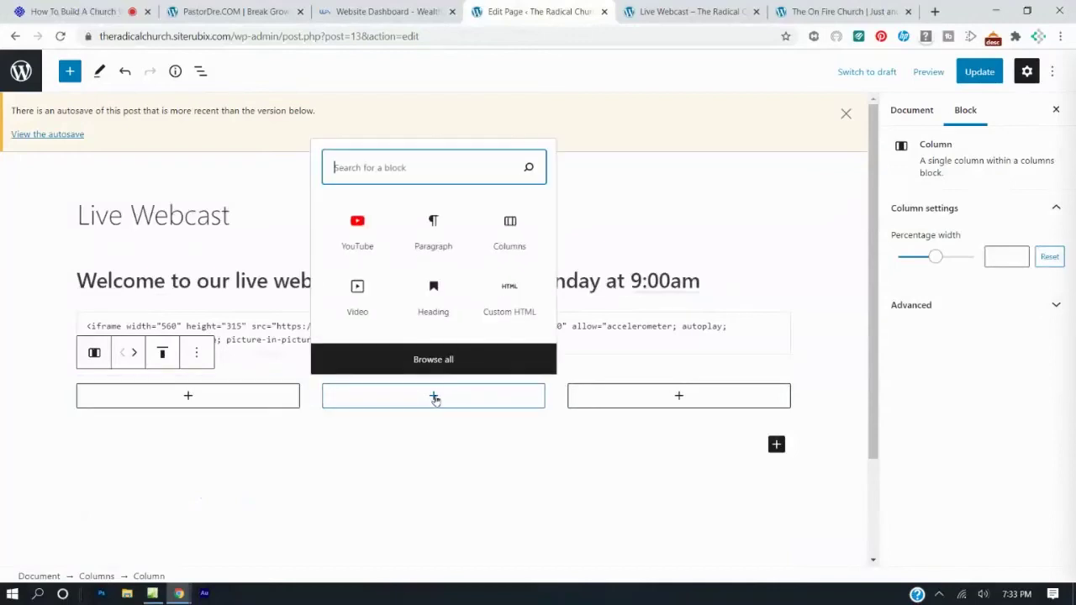
type("html")
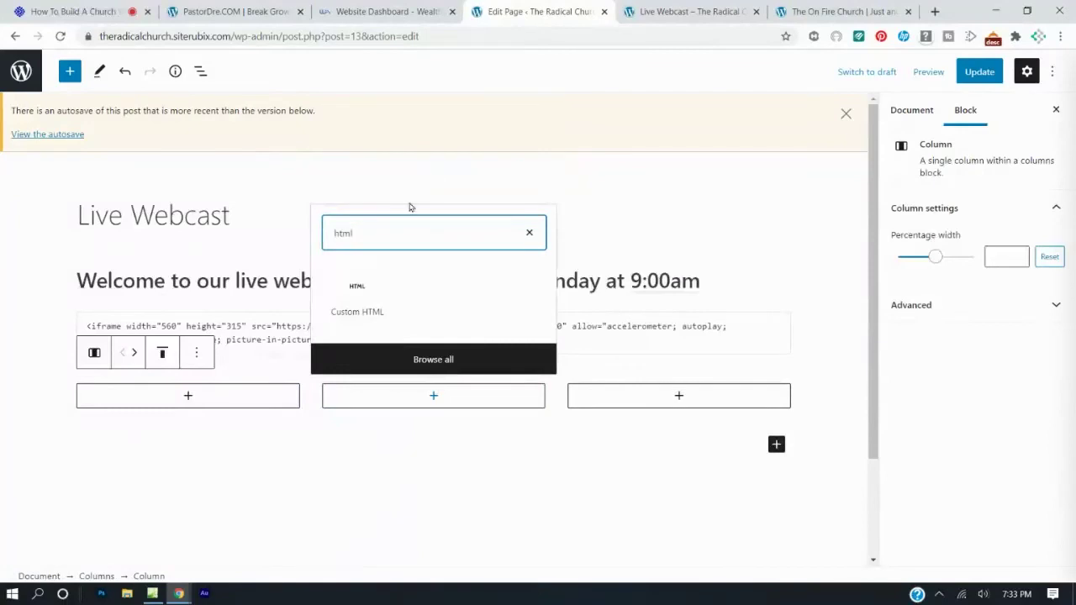
left_click(358, 298)
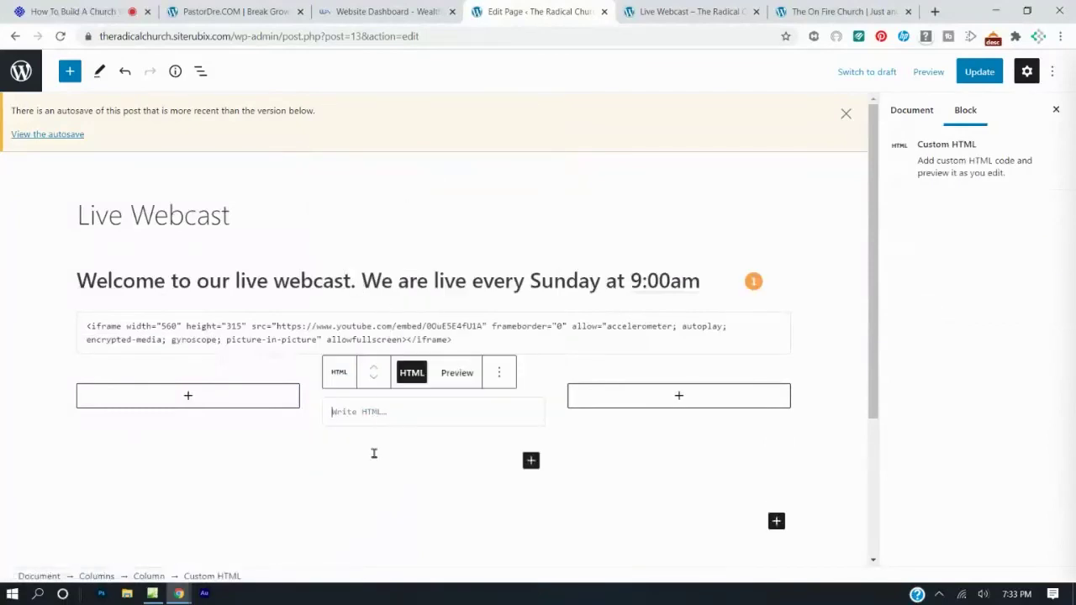
left_click_drag(469, 334, 77, 324)
key("ctrl+c")
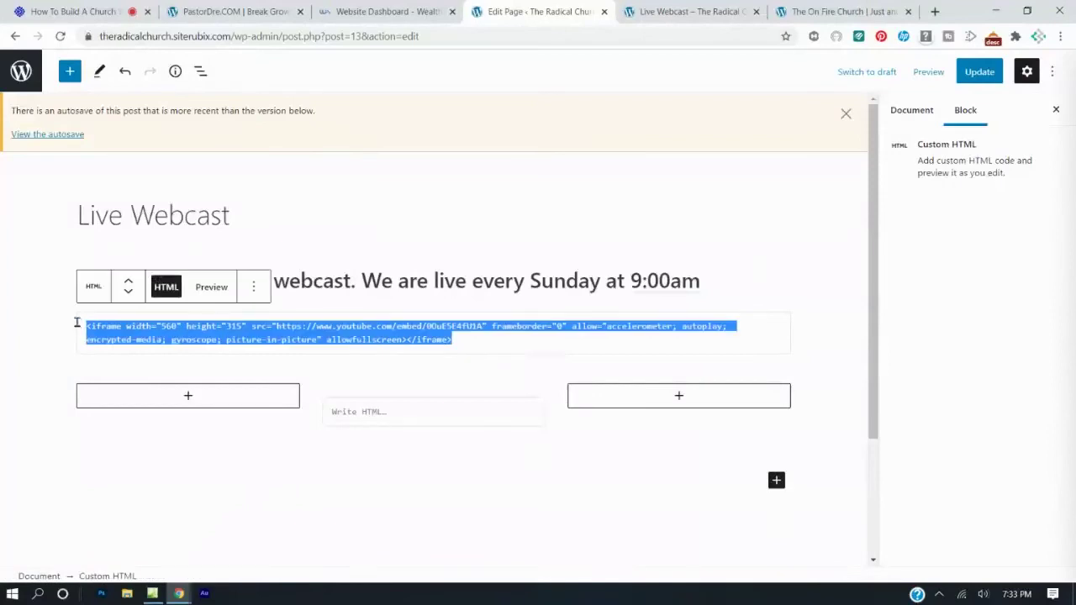
left_click(380, 422)
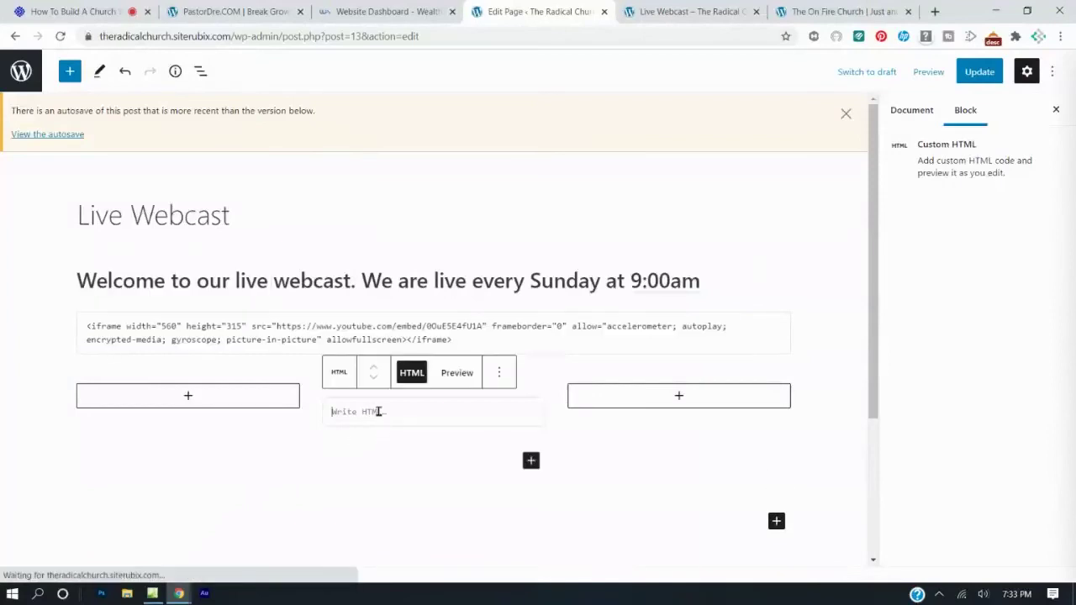
key("ctrl+v")
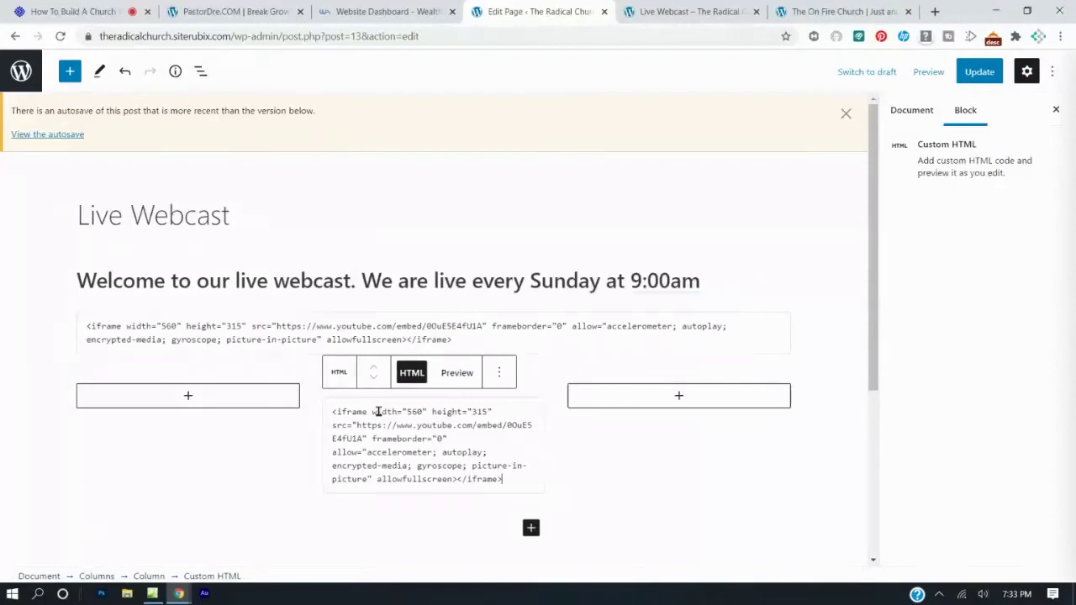
left_click(976, 73)
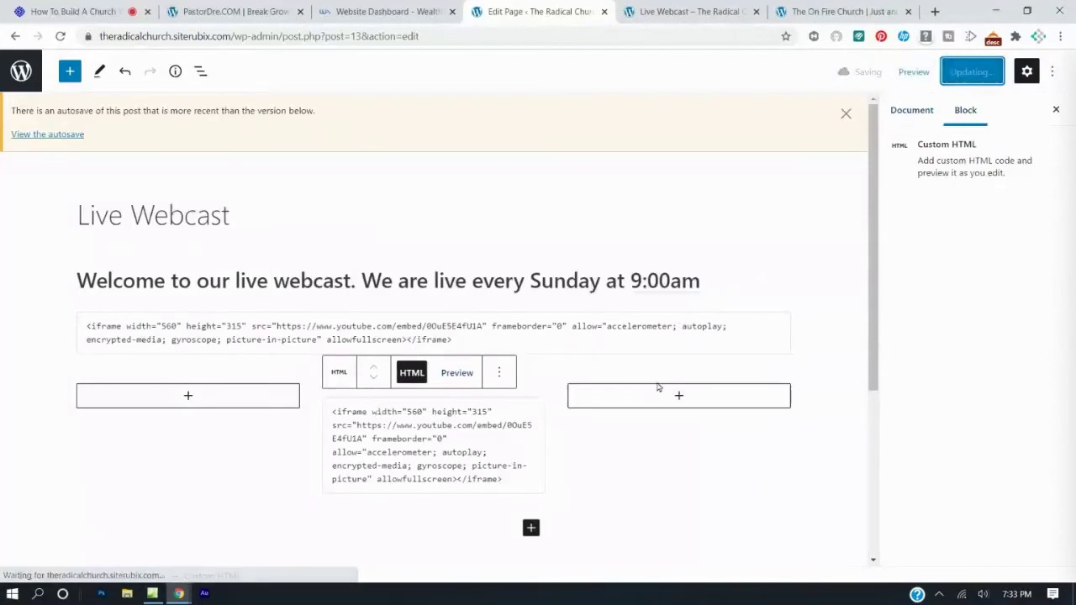
Delete the original full-width HTML embed block.
left_click(654, 314)
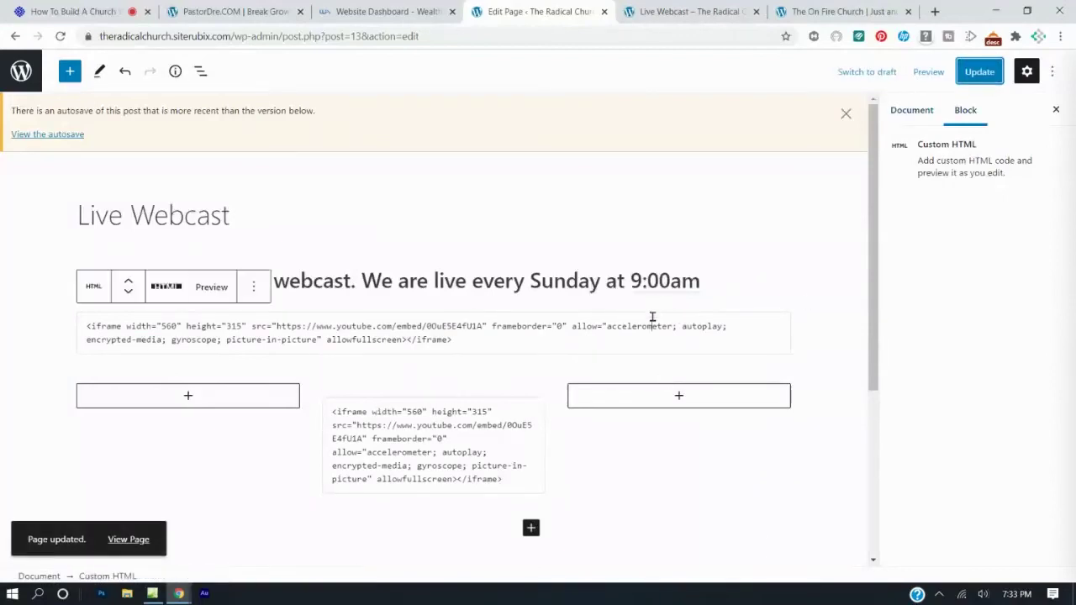
left_click(242, 291)
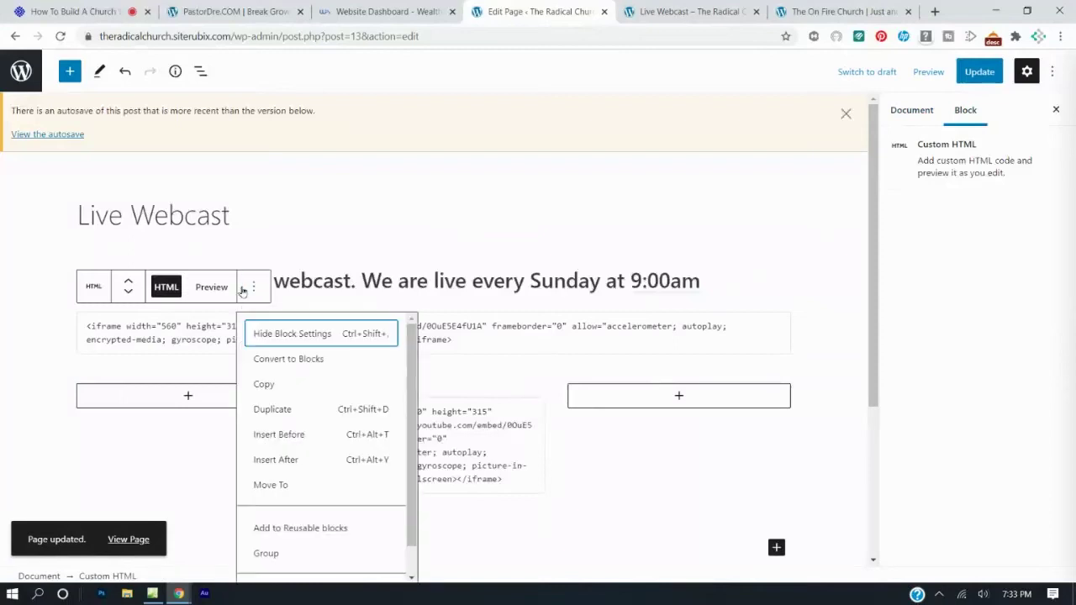
scroll(323, 486, "down", 1)
left_click(281, 564)
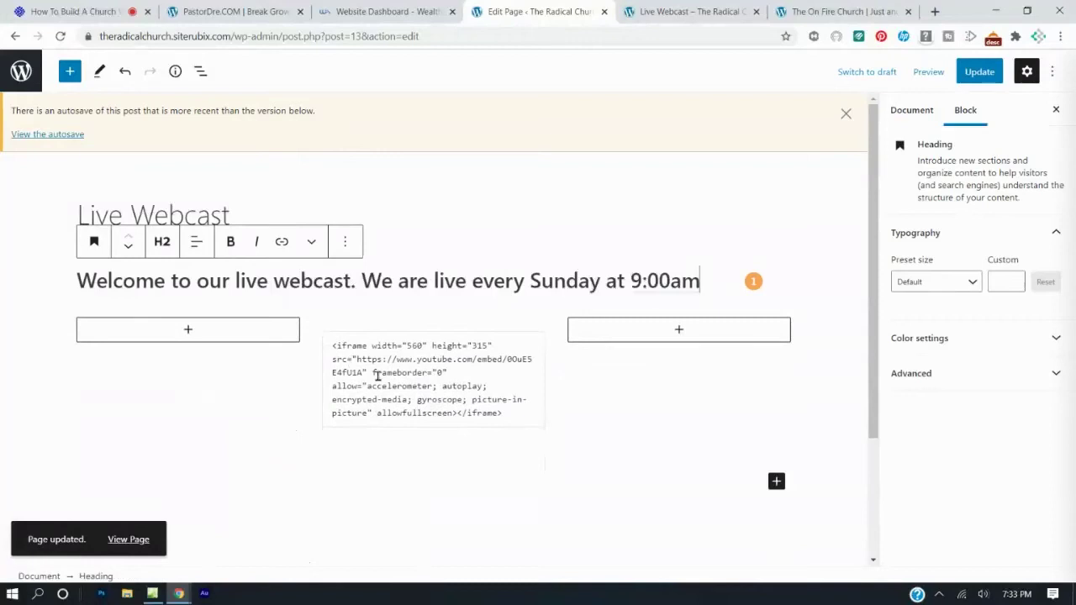
Update the page, reload the Live Webcast page to see the centred player, then return to the editor.
left_click(973, 74)
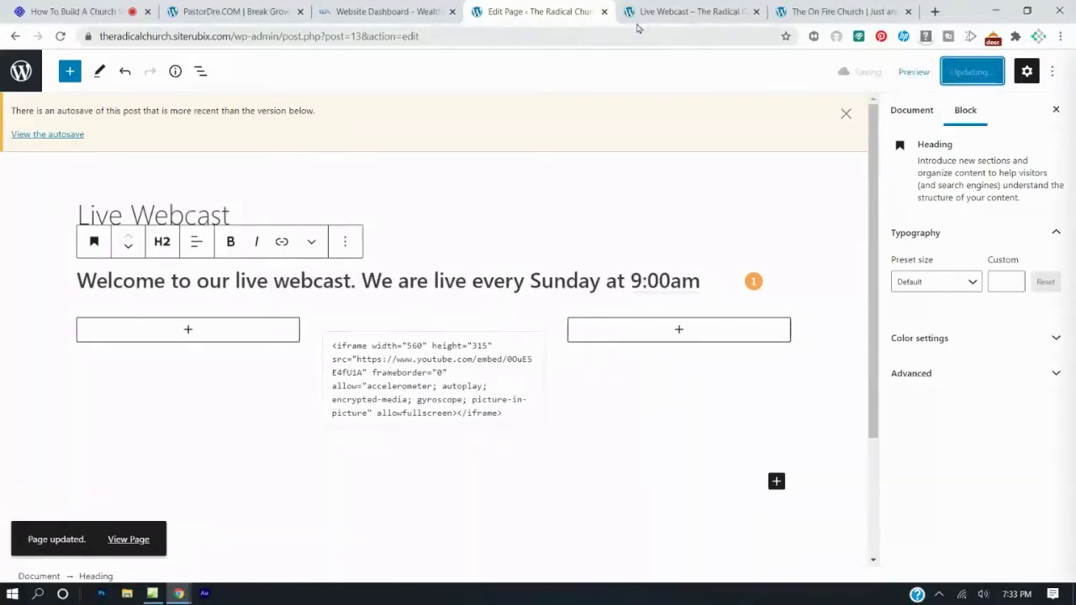
left_click(662, 18)
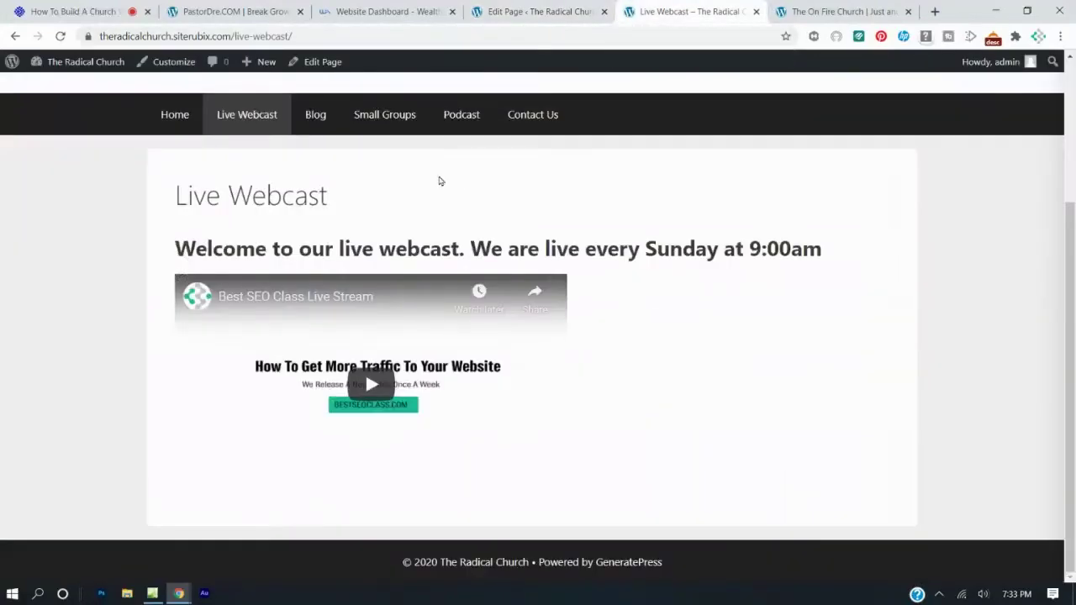
left_click(61, 37)
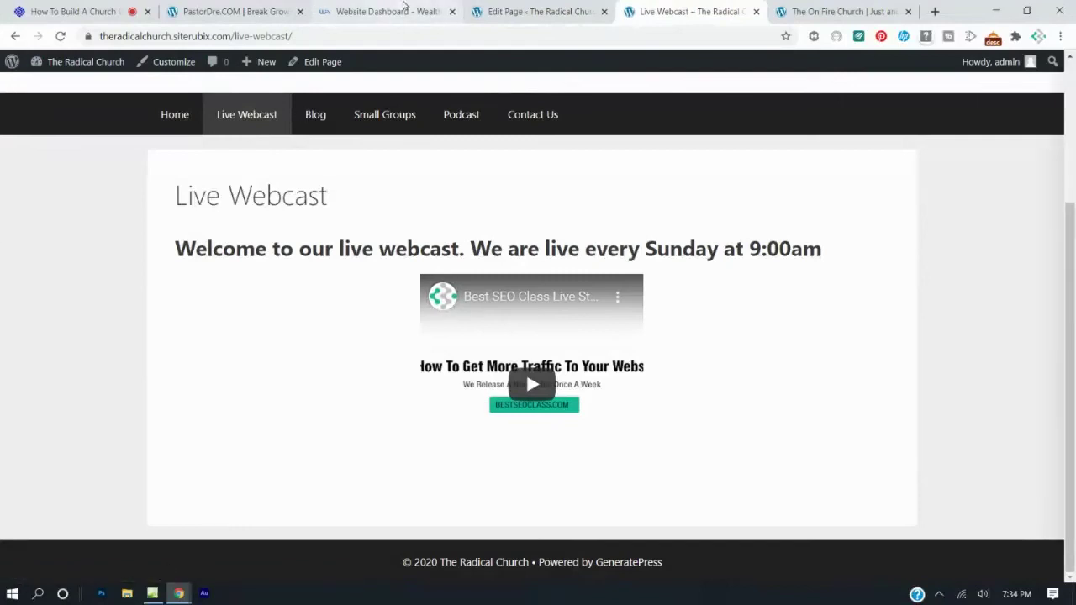
left_click(493, 8)
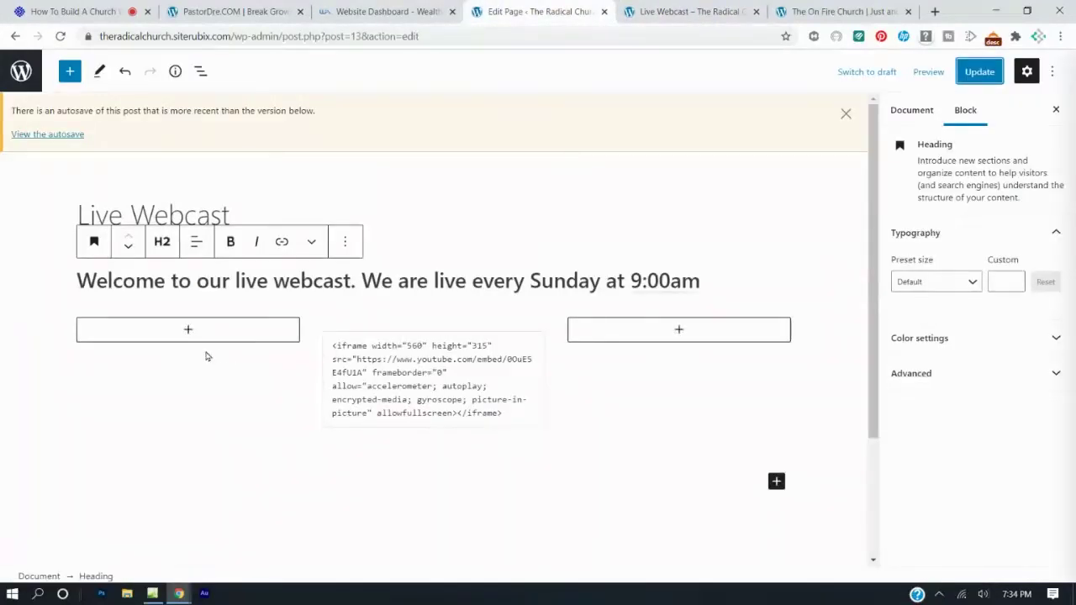
Narrow the empty left and right columns of the video row.
left_click(150, 353)
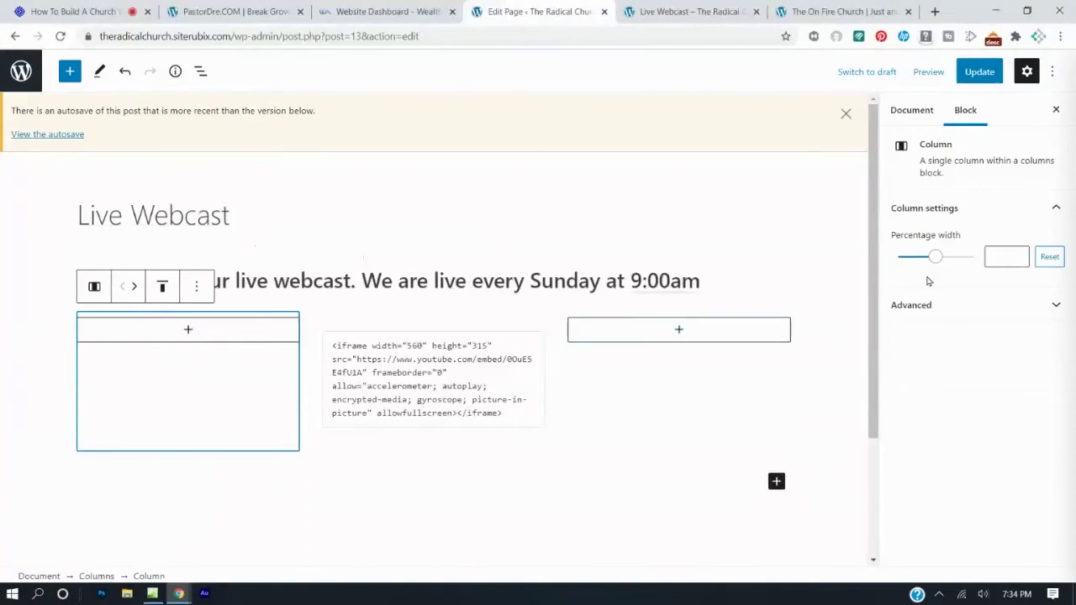
left_click_drag(934, 258, 917, 266)
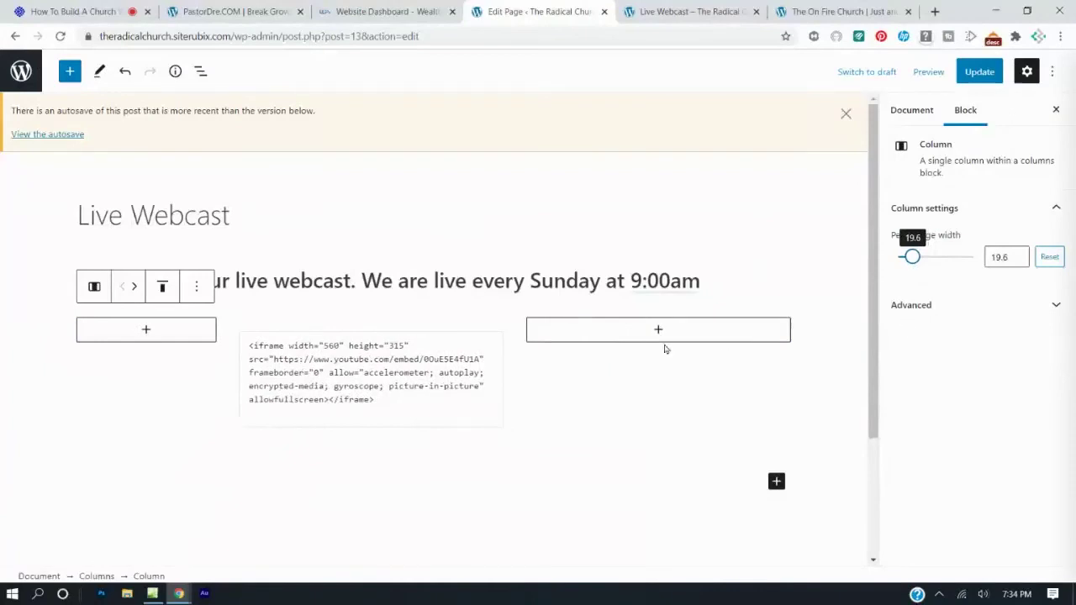
left_click(591, 370)
left_click_drag(935, 258, 916, 267)
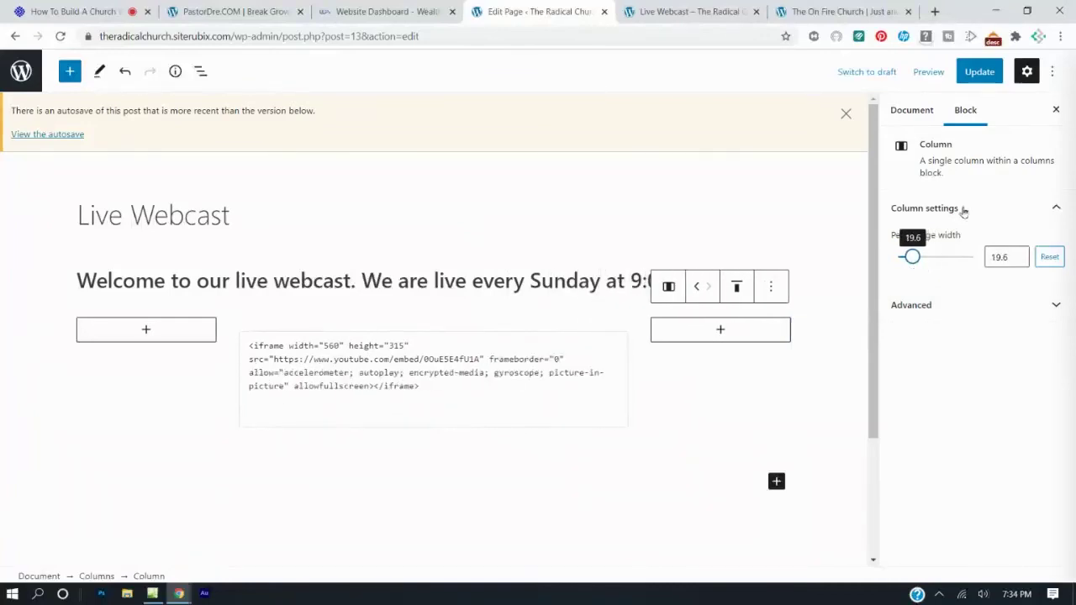
Update the page, reload the published Live Webcast page and play the embedded video.
left_click(978, 74)
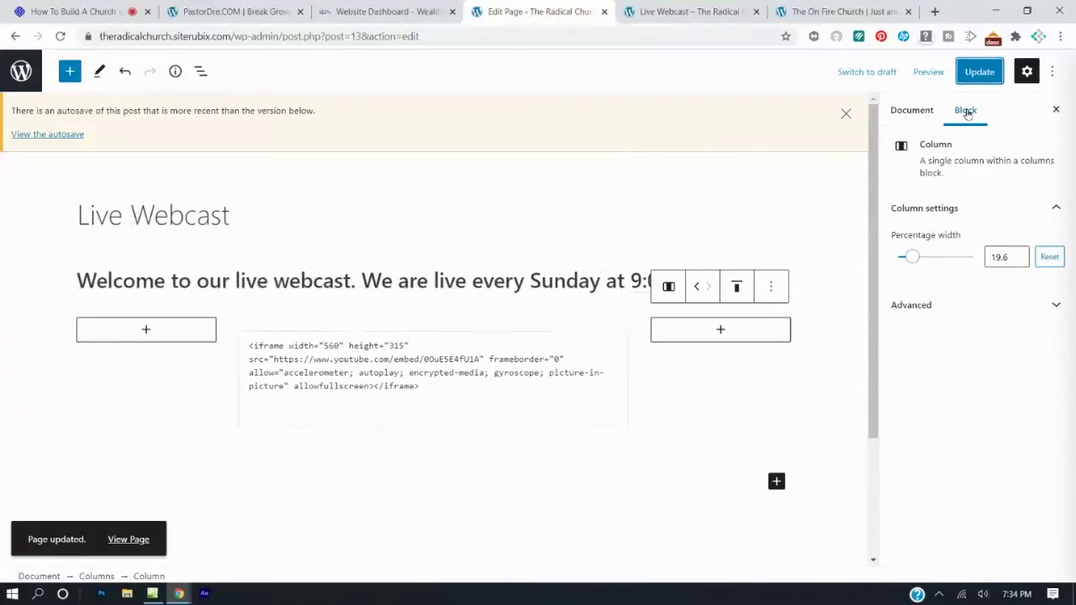
left_click(715, 11)
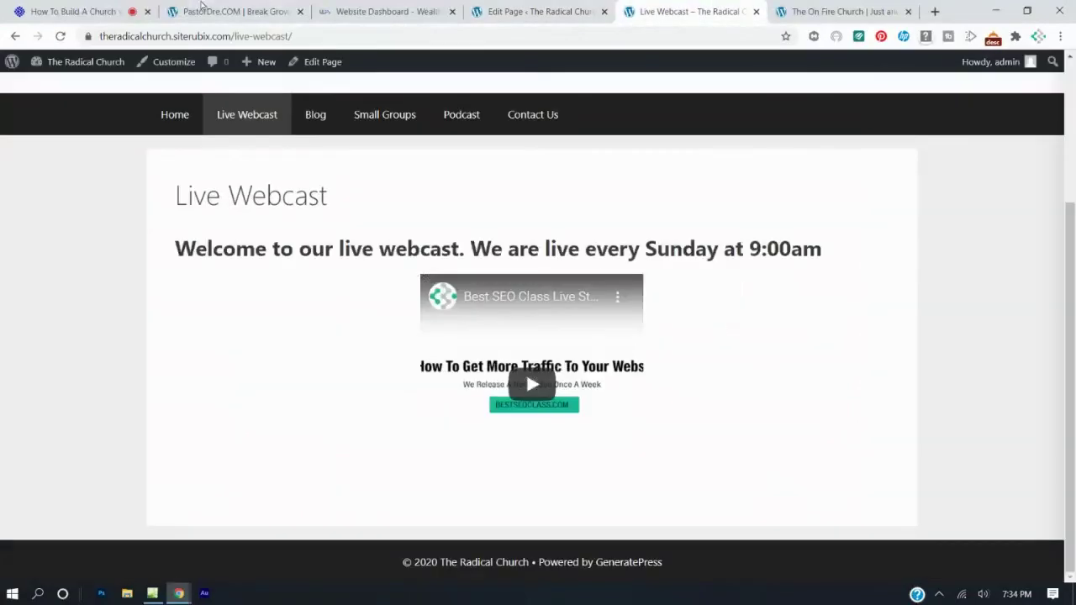
left_click(60, 37)
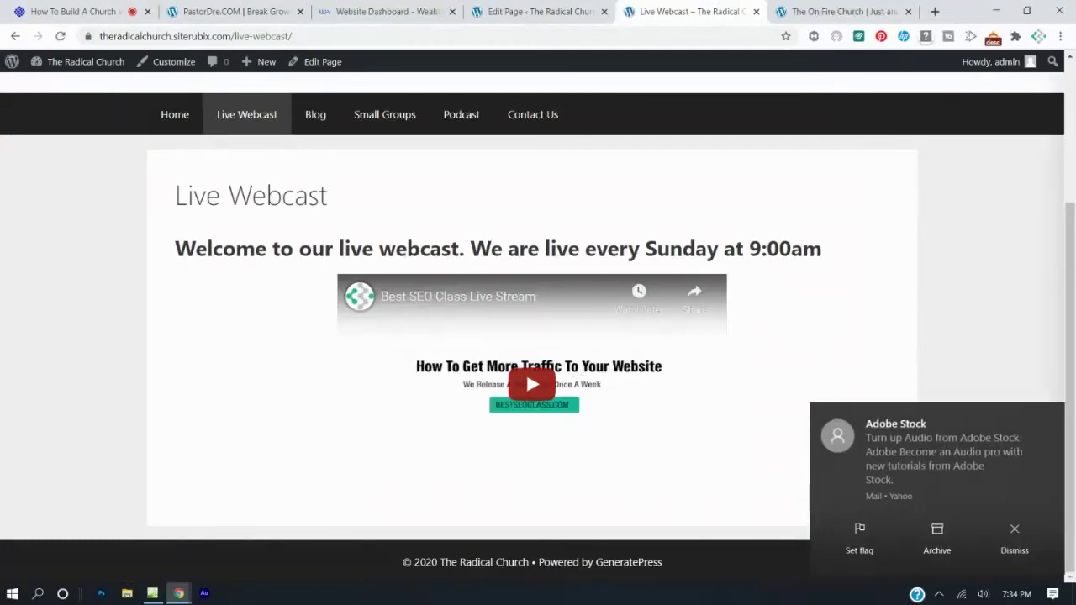
left_click(1013, 540)
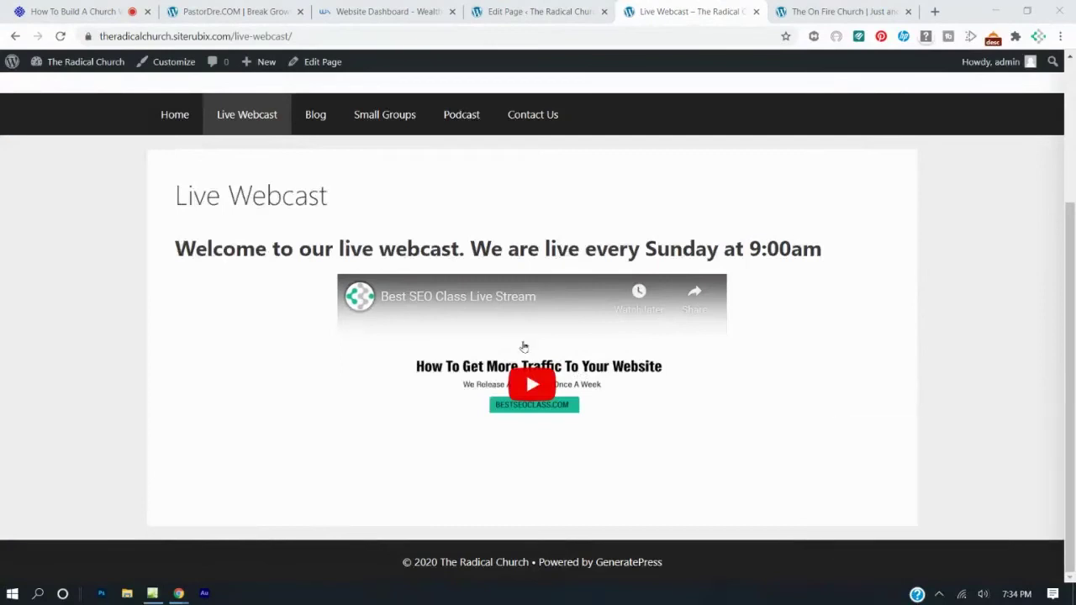
left_click(1013, 540)
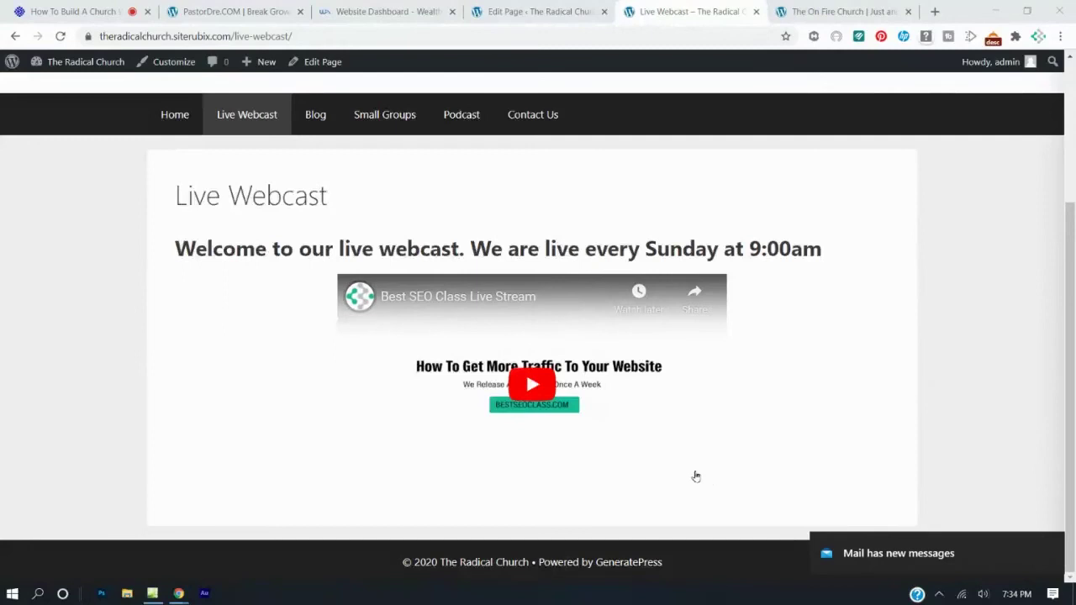
left_click(542, 392)
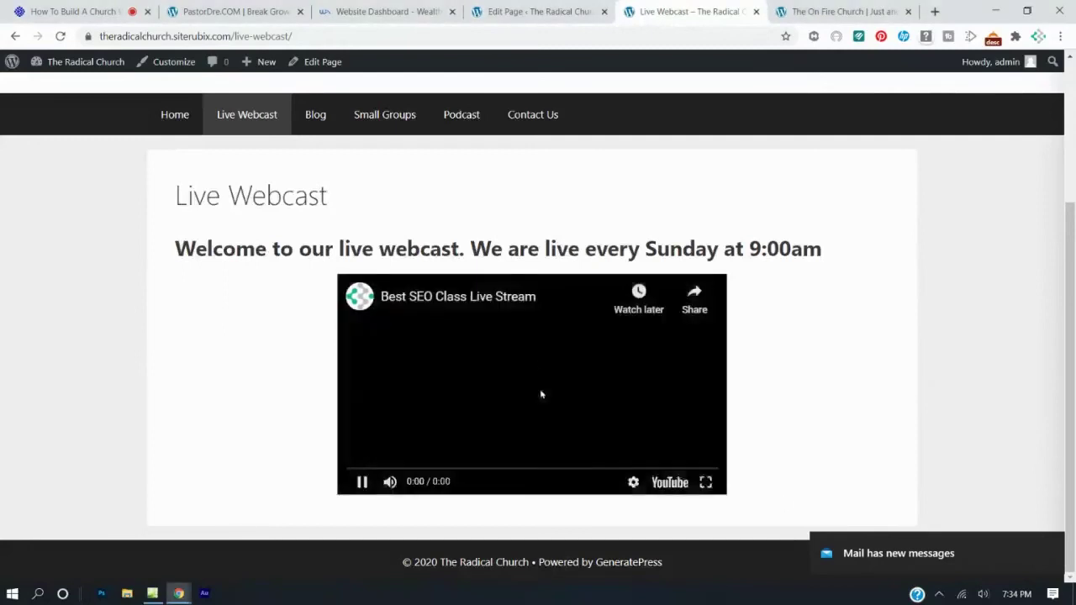
left_click(64, 36)
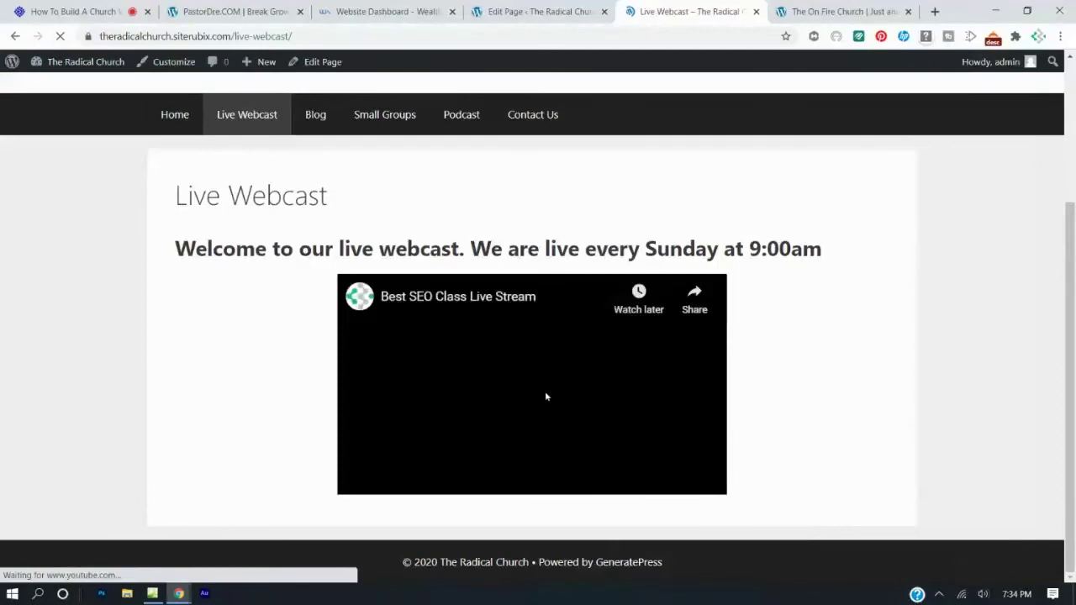
left_click(531, 384)
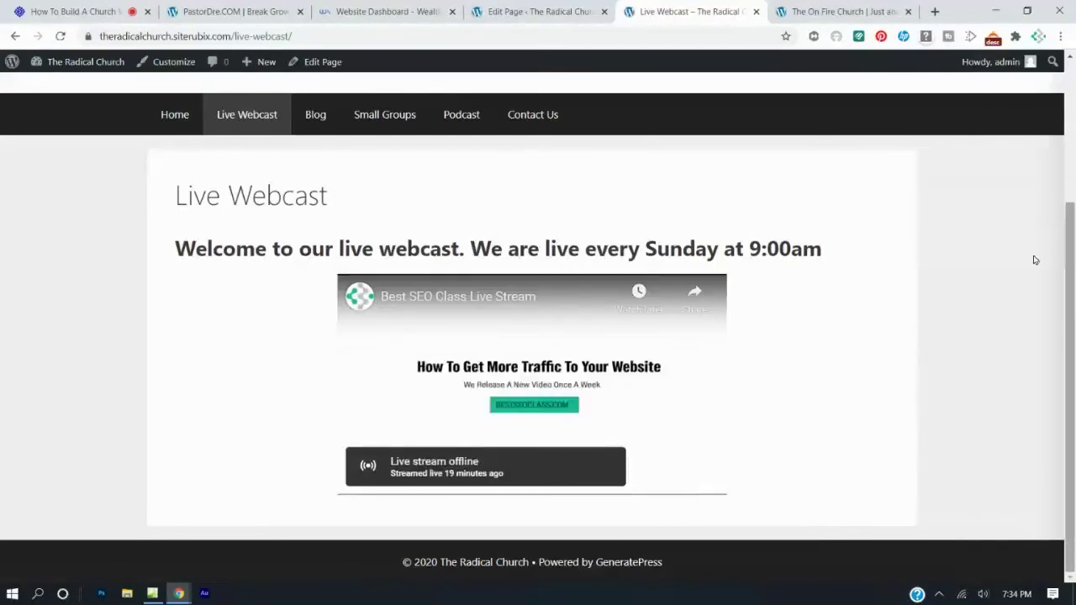
Narrow the left column to 14.4 percent, select the right column, and save the widths.
left_click(494, 12)
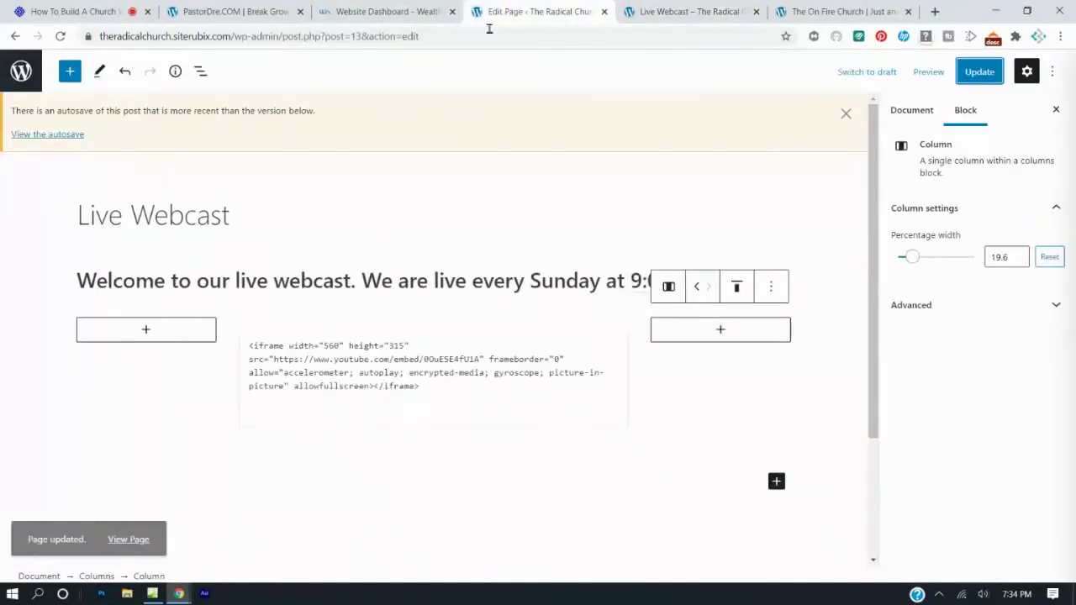
left_click(197, 384)
left_click_drag(913, 258, 910, 265)
left_click(751, 392)
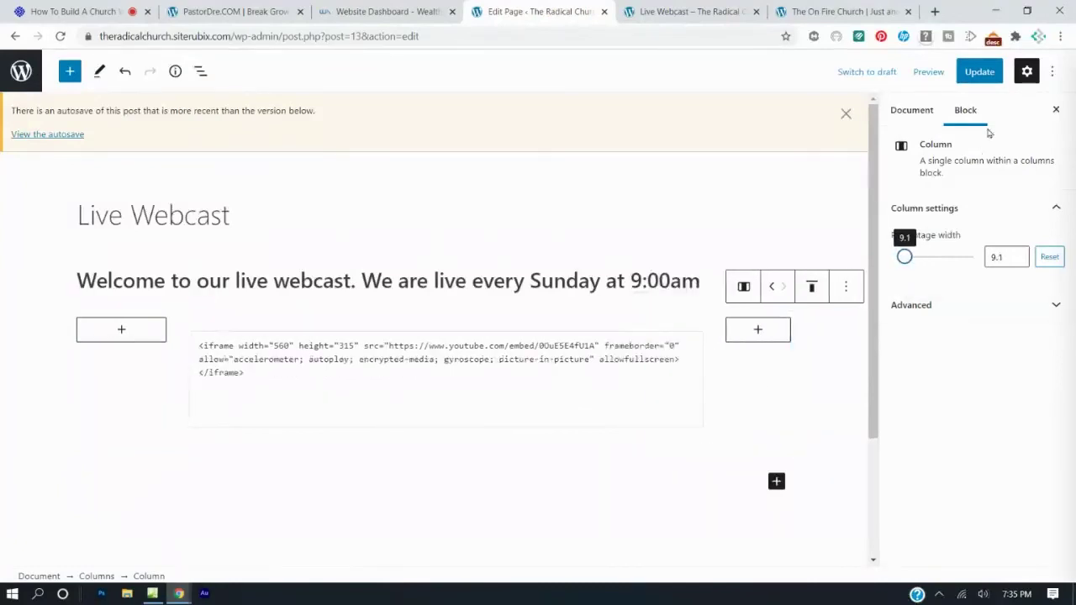
left_click(975, 71)
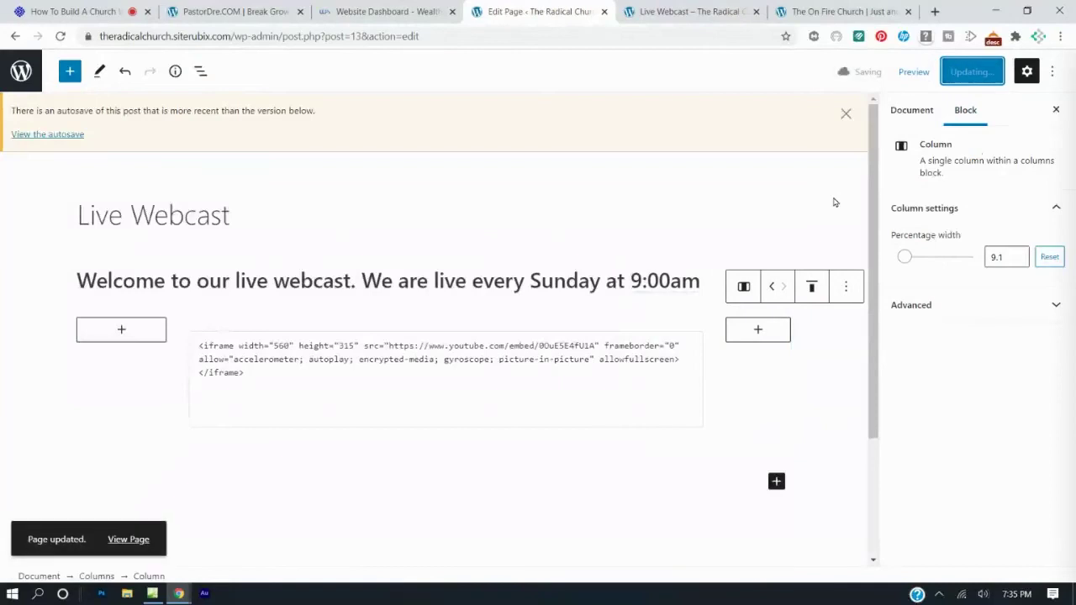
Reload the published Live Webcast page to check the wider video.
left_click(691, 7)
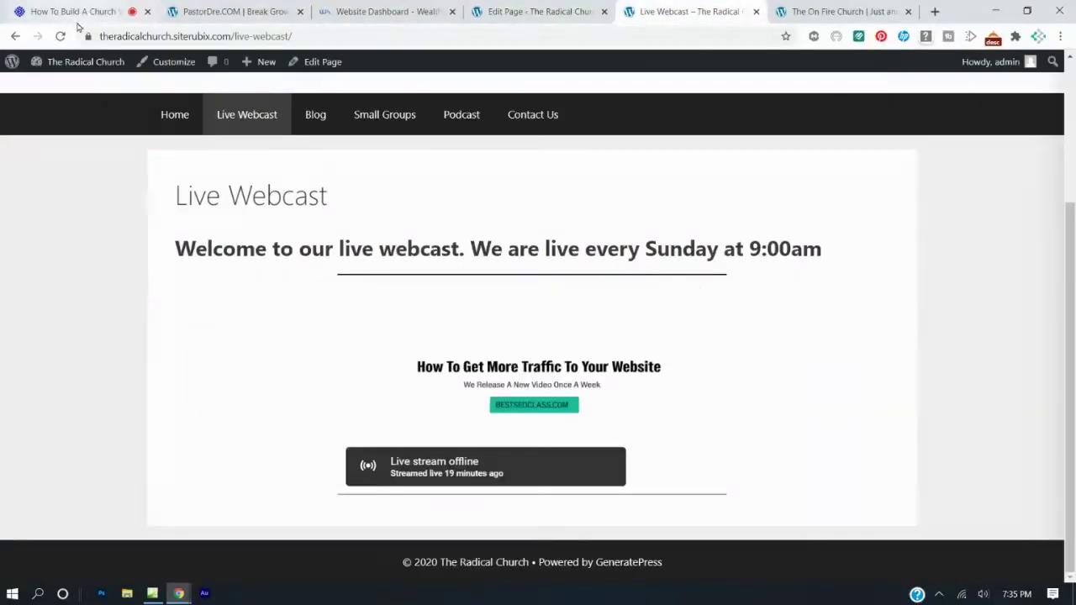
left_click(60, 36)
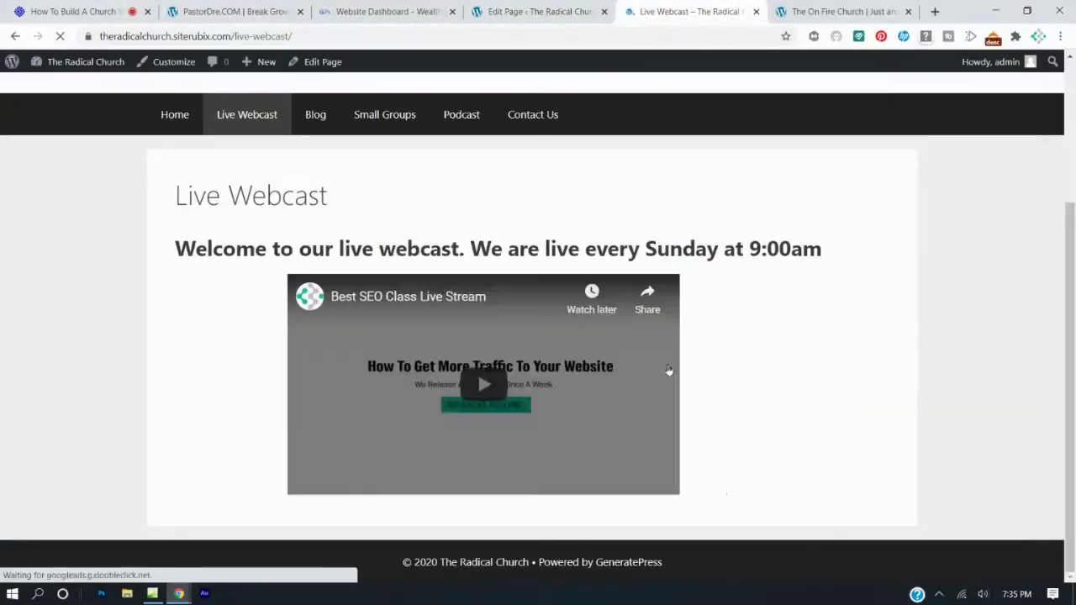
scroll(743, 329, "up", 2)
scroll(742, 328, "down", 2)
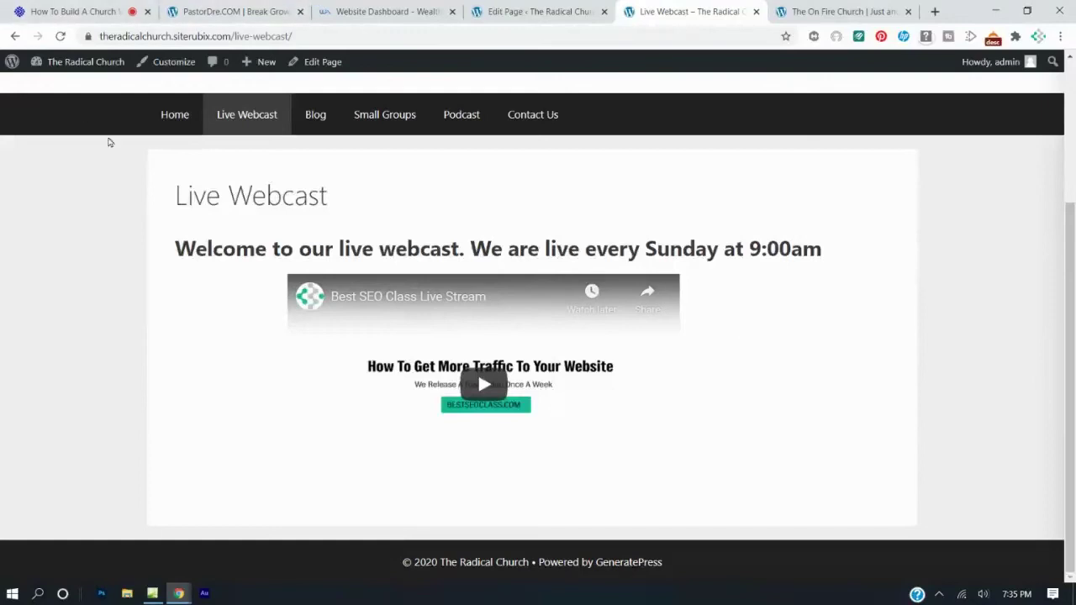
From the Home page, follow the Live Webcast icon to the Live Webcast page.
left_click(165, 126)
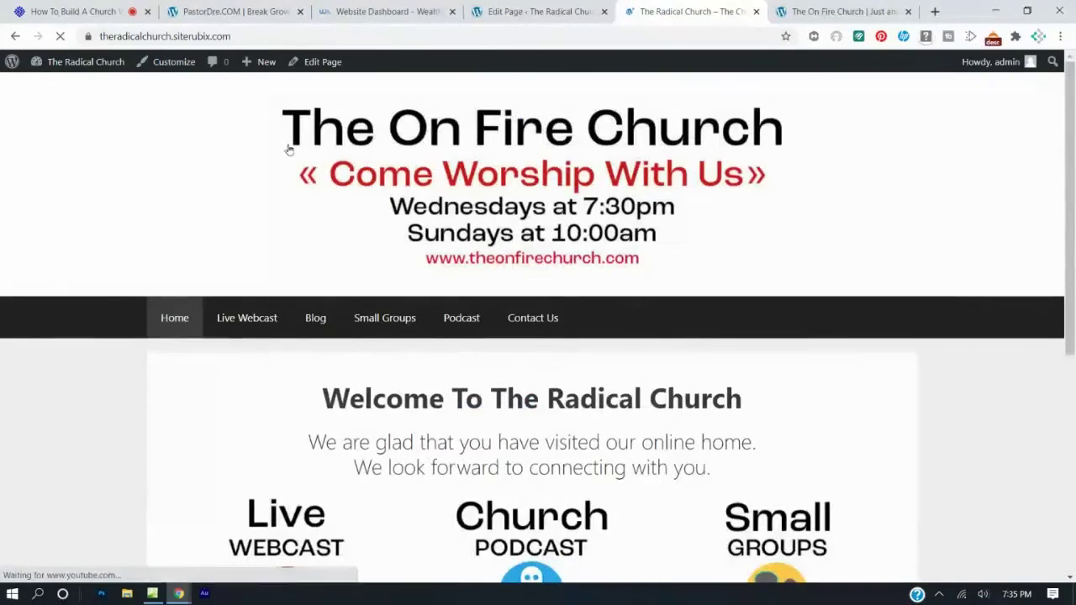
scroll(427, 115, "down", 5)
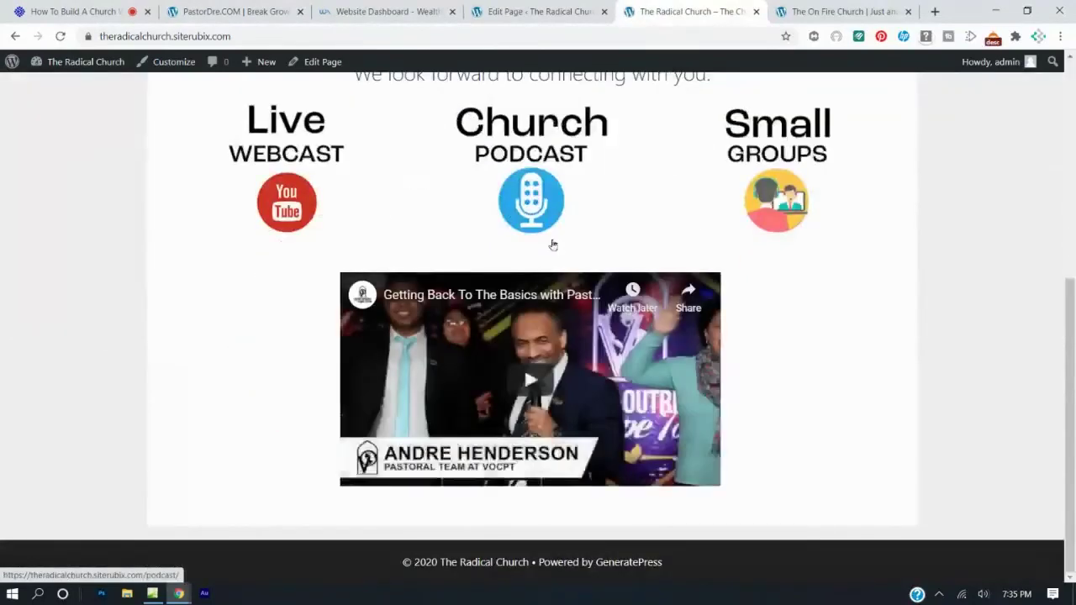
scroll(553, 245, "up", 5)
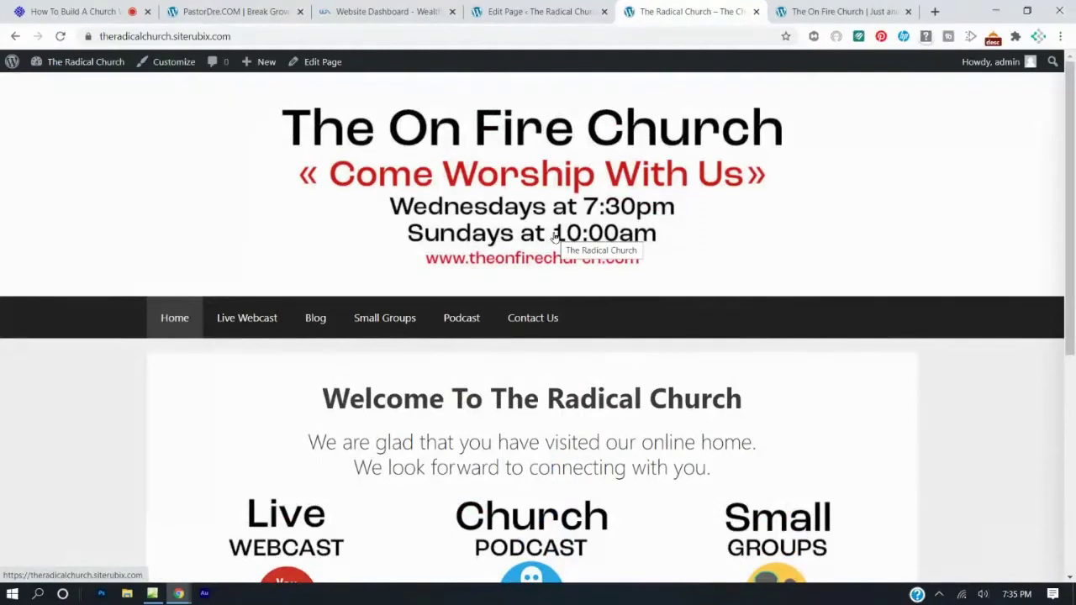
scroll(555, 238, "down", 5)
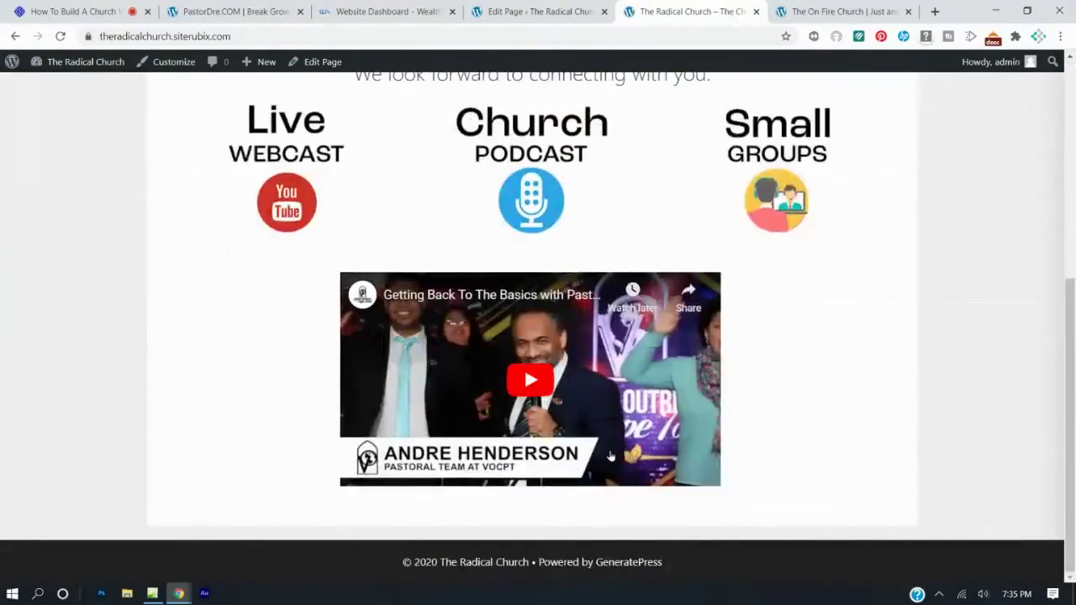
scroll(610, 449, "up", 5)
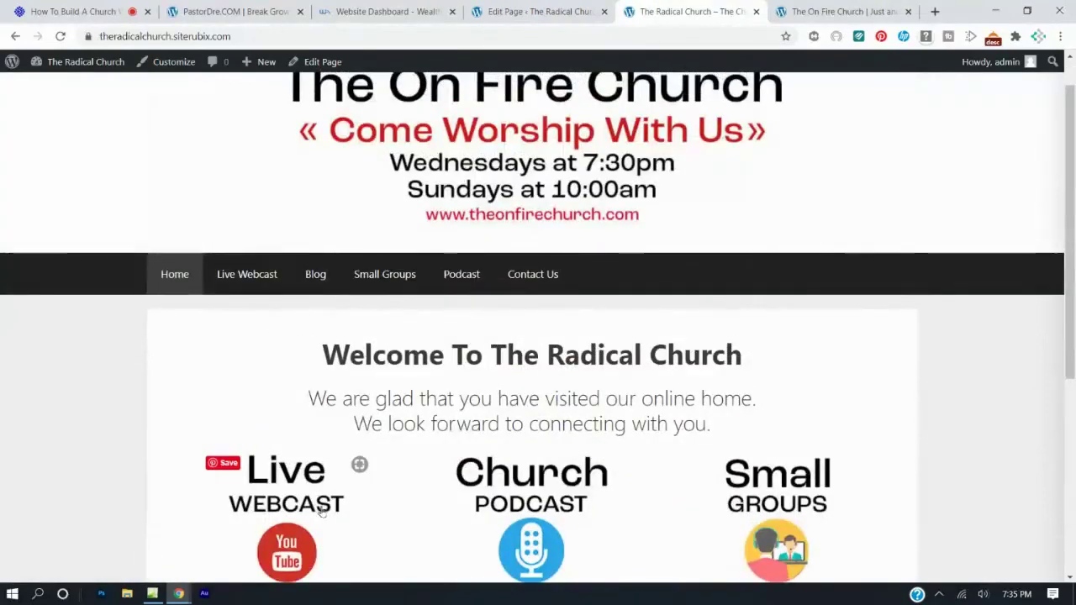
scroll(312, 477, "down", 2)
left_click(283, 405)
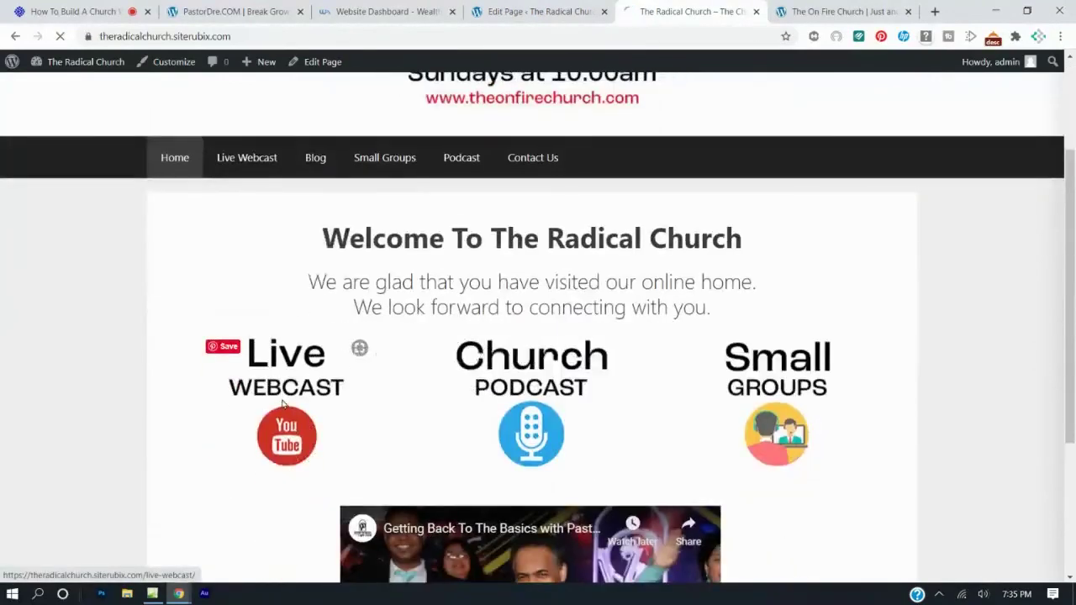
Return to the Home page, then go back to the page editor.
scroll(395, 330, "down", 3)
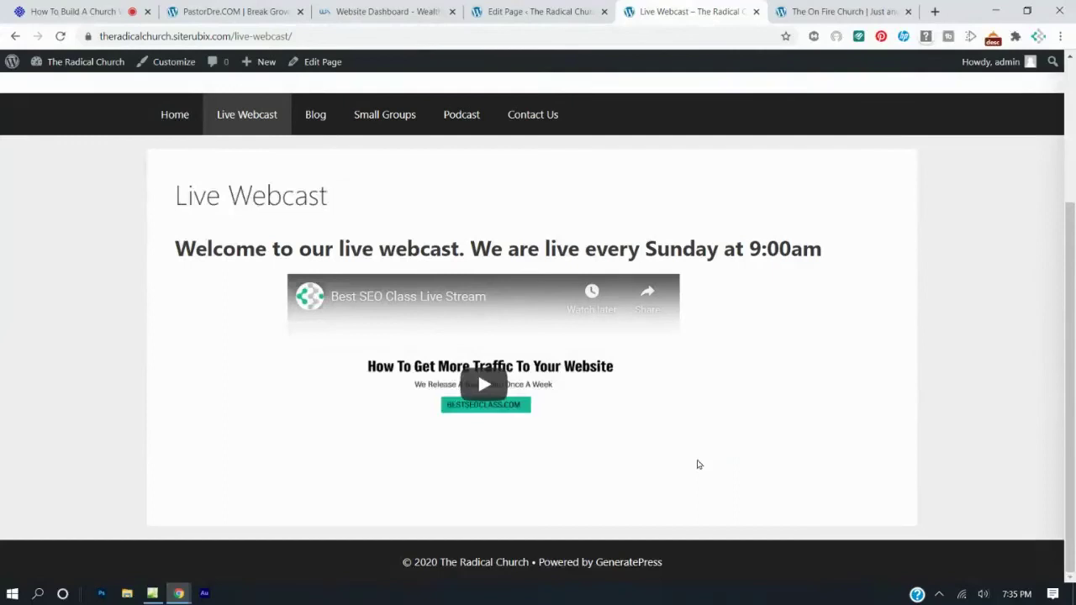
left_click(178, 116)
scroll(533, 507, "down", 5)
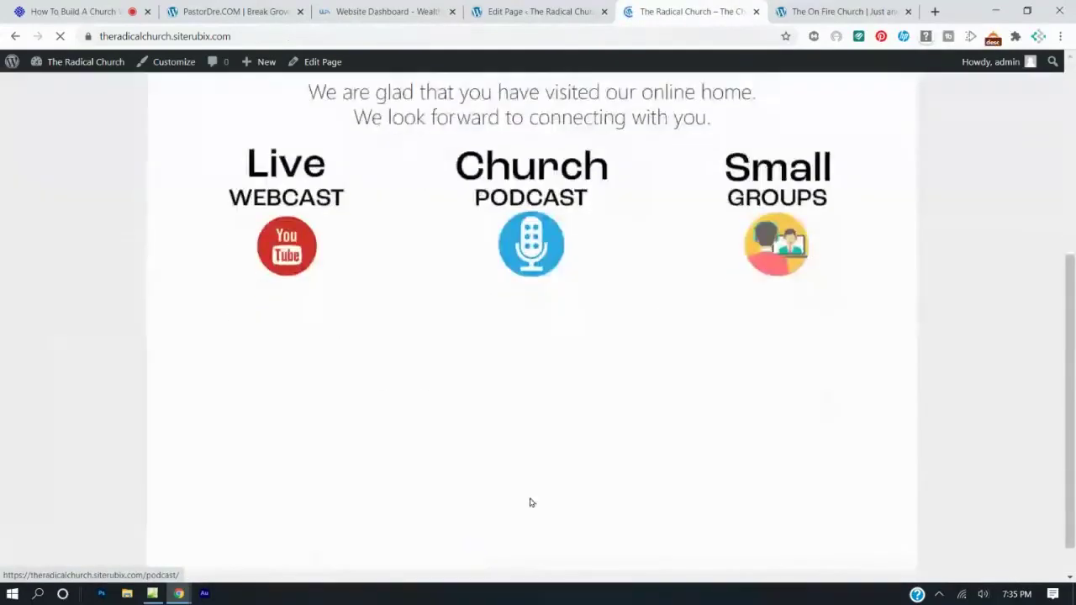
scroll(569, 406, "up", 3)
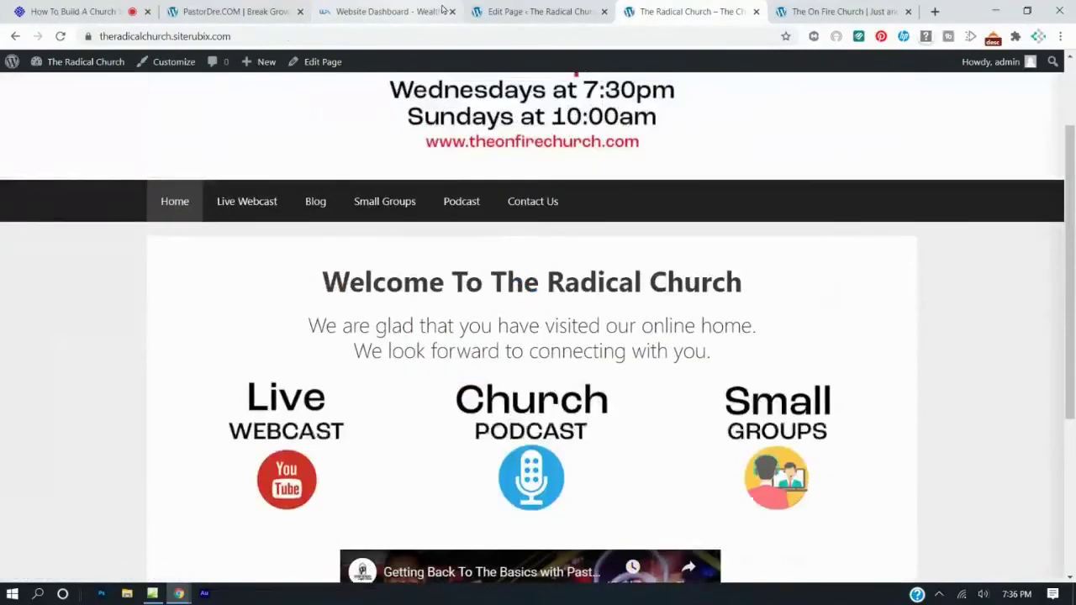
left_click(496, 11)
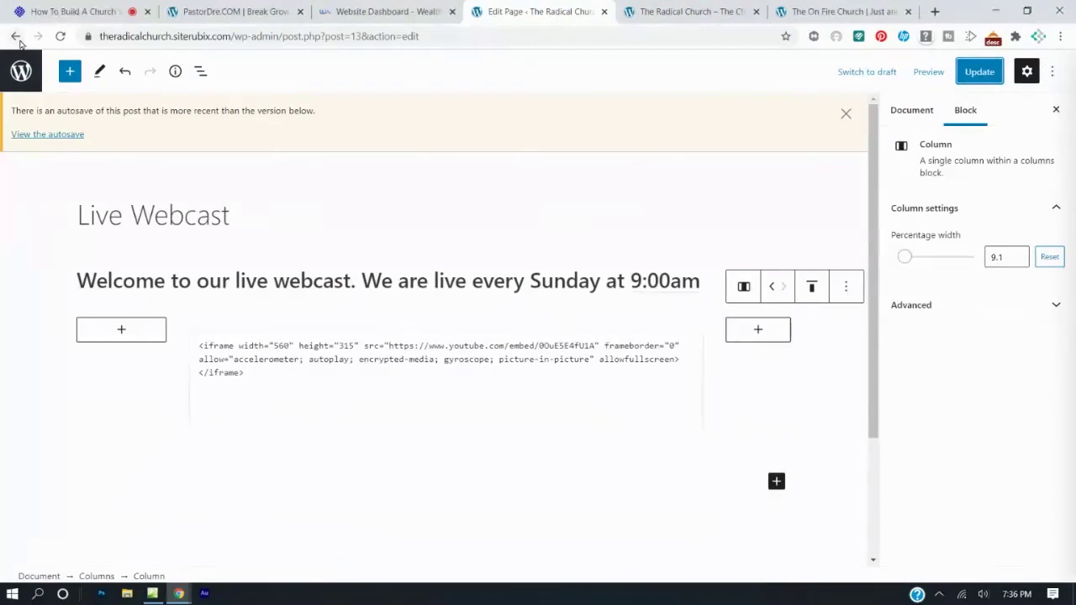
Go through the Dashboard to the admin Pages list.
left_click(16, 37)
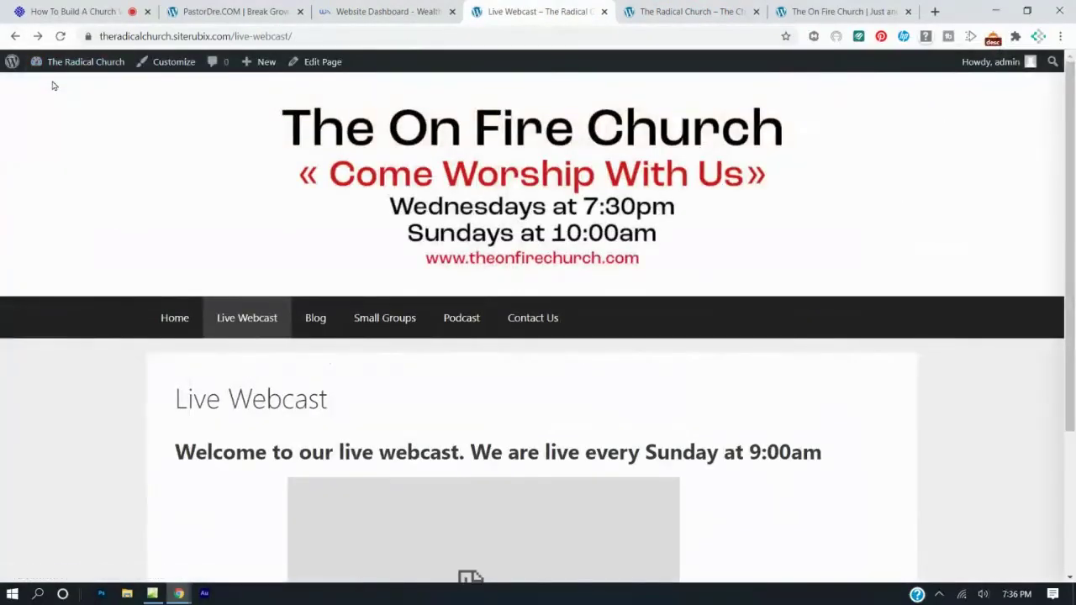
left_click(53, 87)
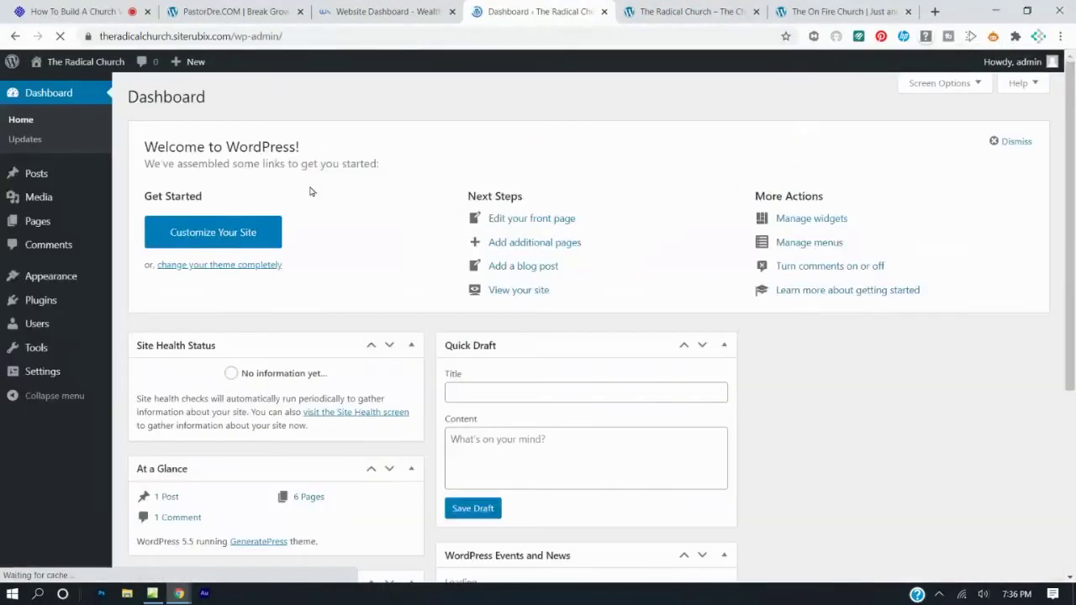
left_click(676, 11)
left_click(529, 12)
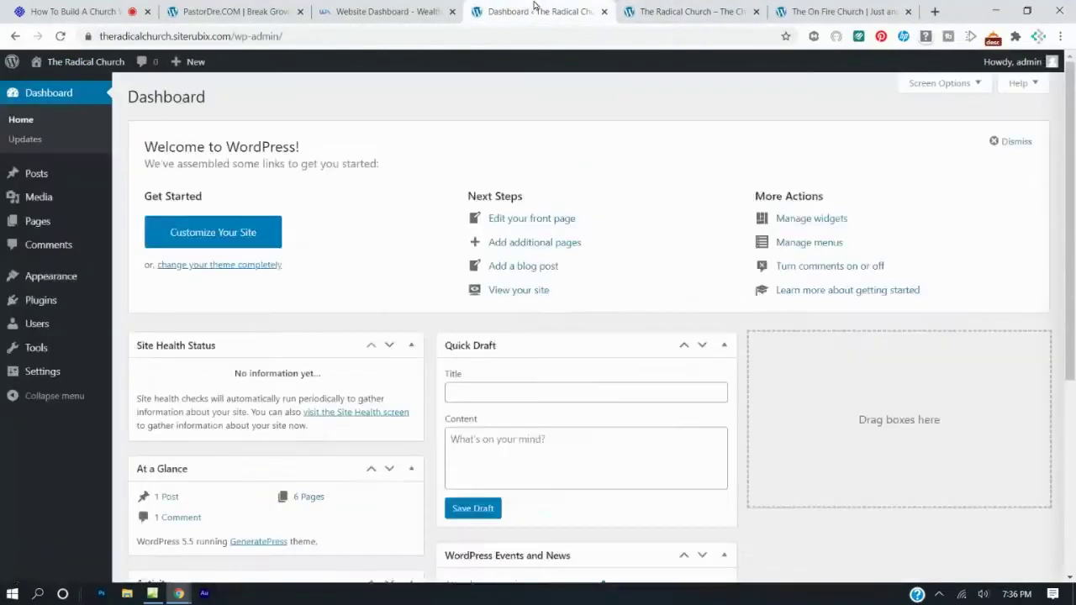
left_click(39, 223)
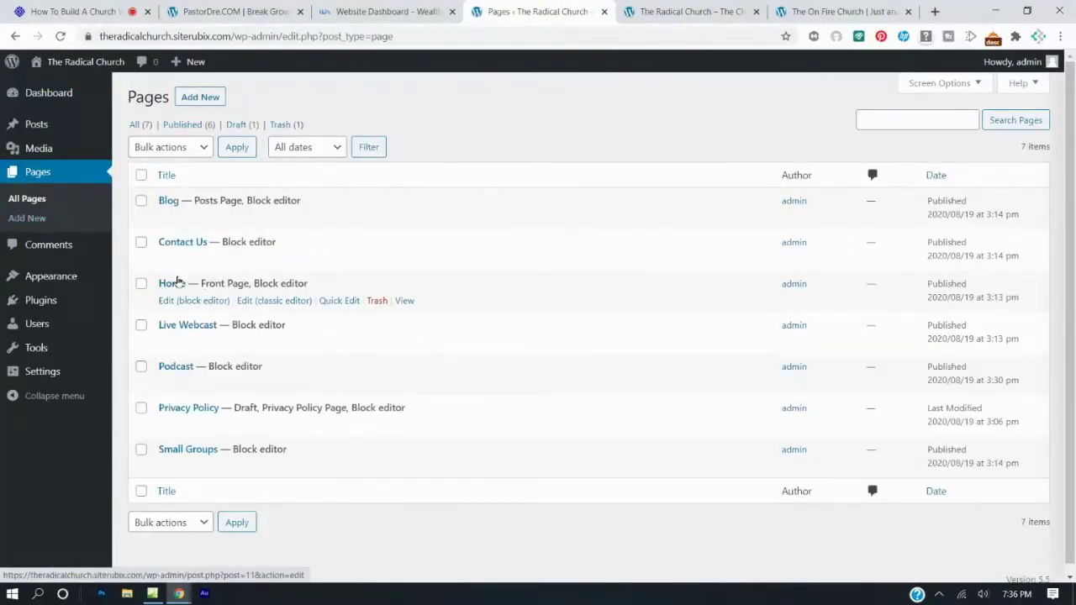
Edit the Home page and move the three-column video row up twice, under the welcome heading.
left_click(186, 302)
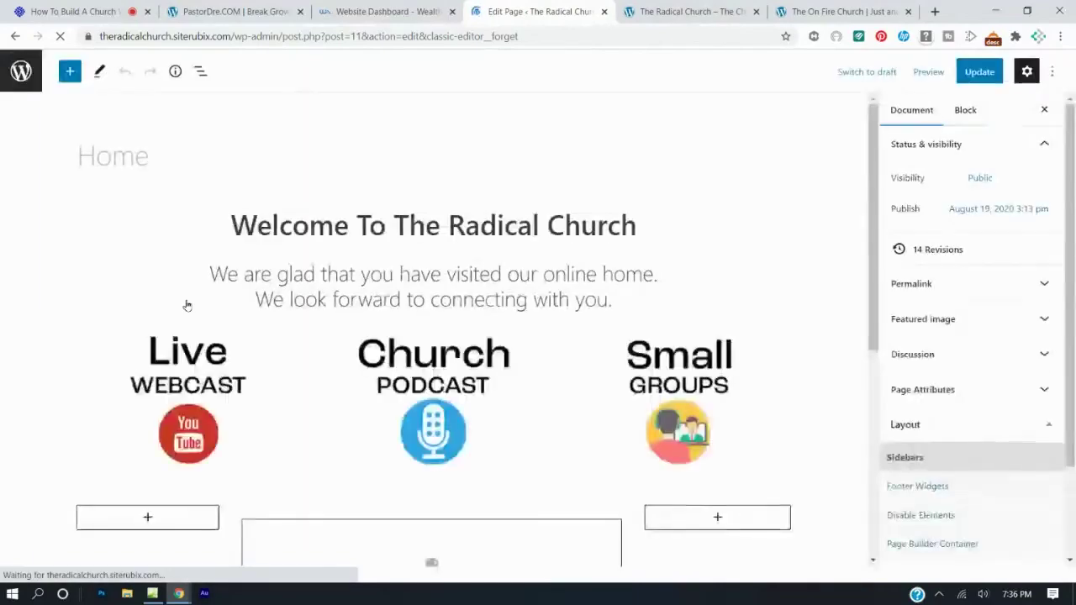
scroll(307, 378, "down", 3)
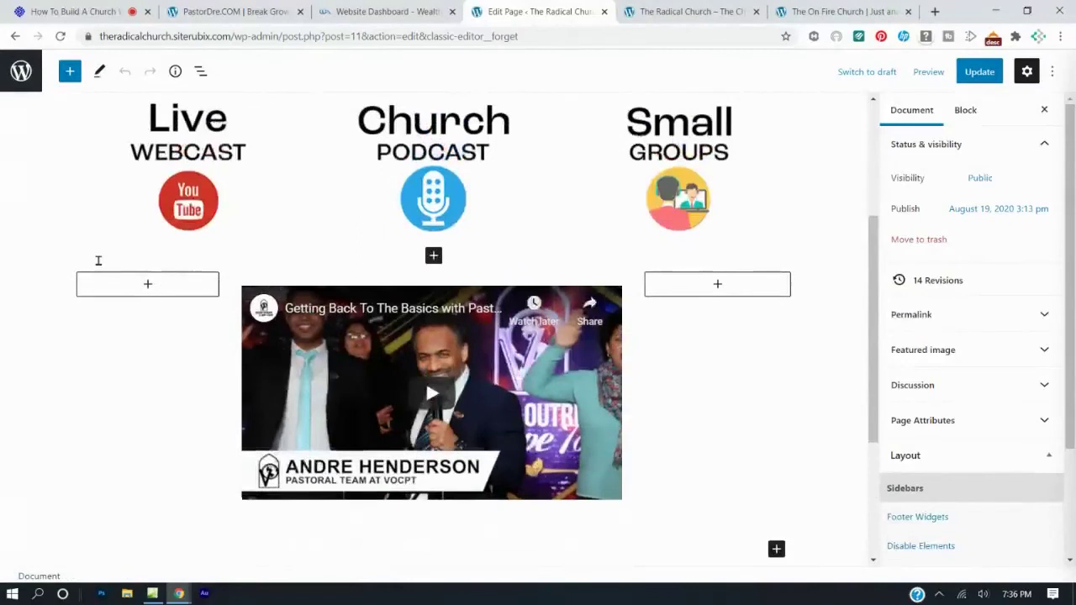
left_click(103, 304)
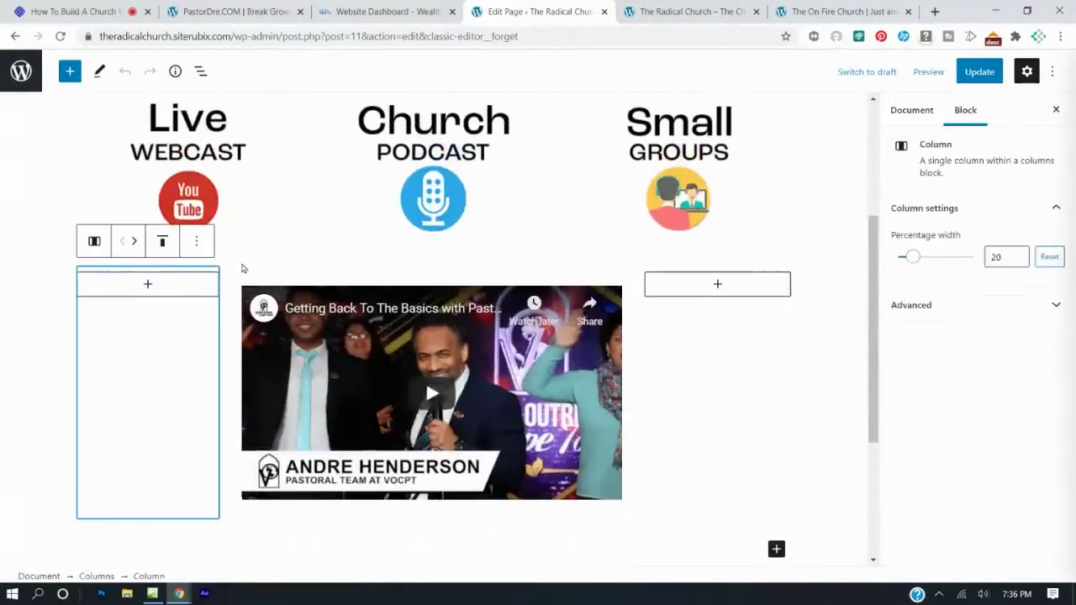
left_click(305, 277)
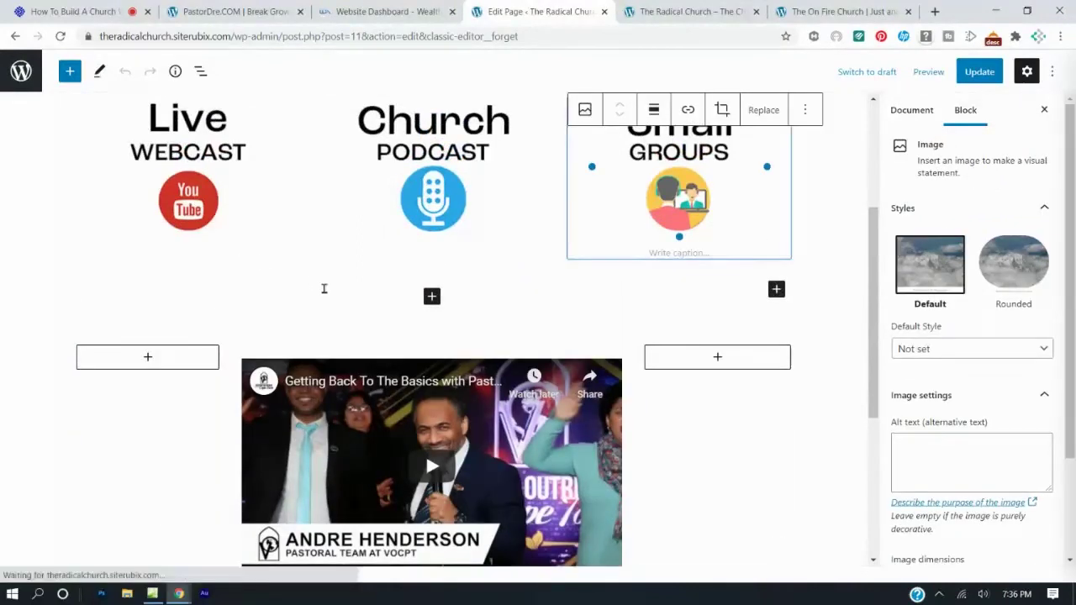
left_click(323, 286)
left_click(226, 320)
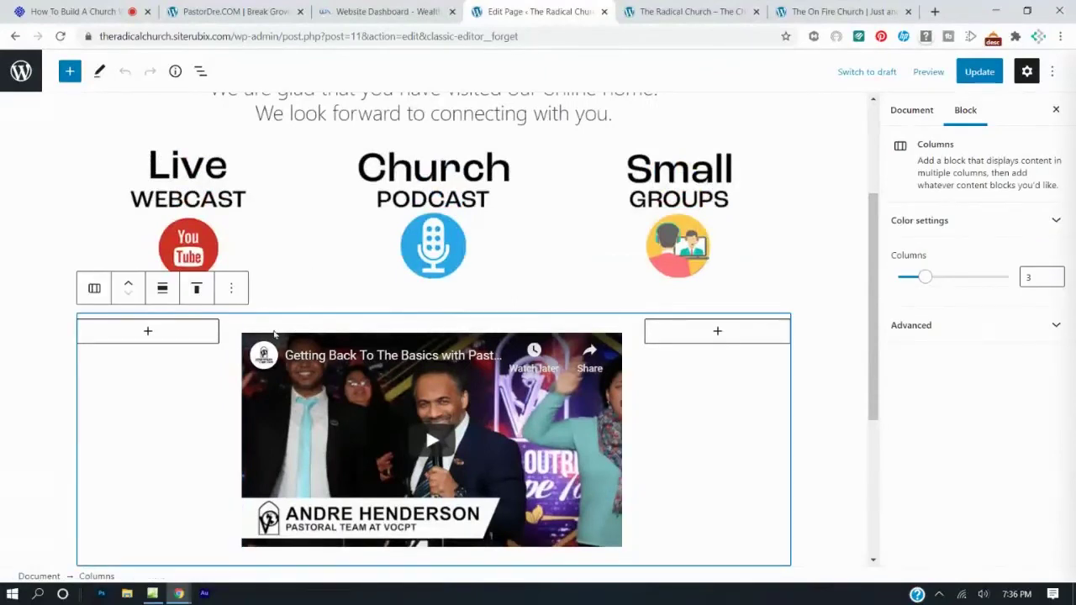
left_click(128, 286)
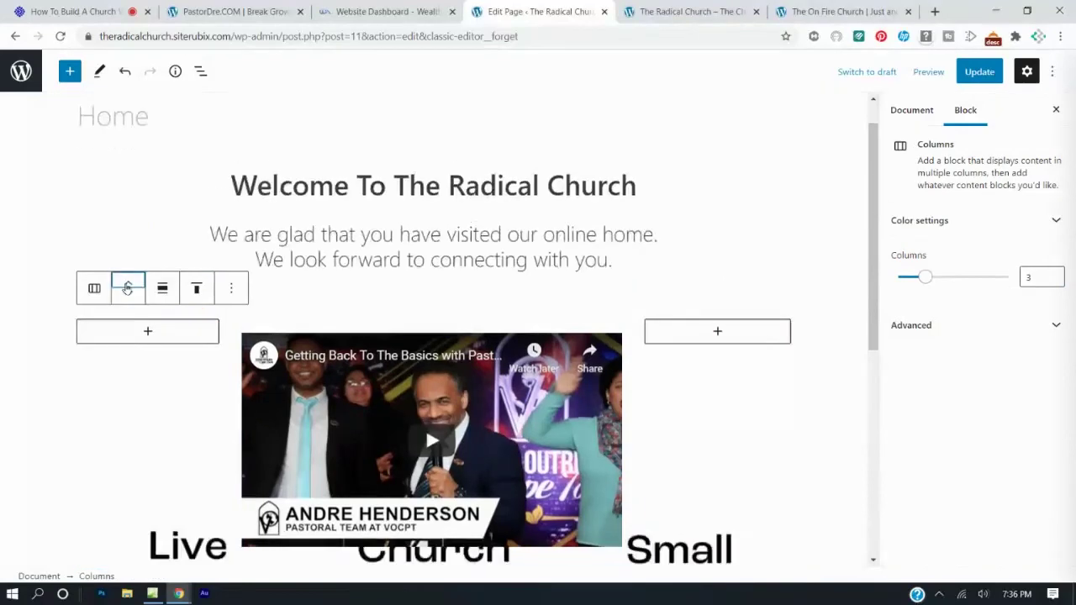
left_click(128, 288)
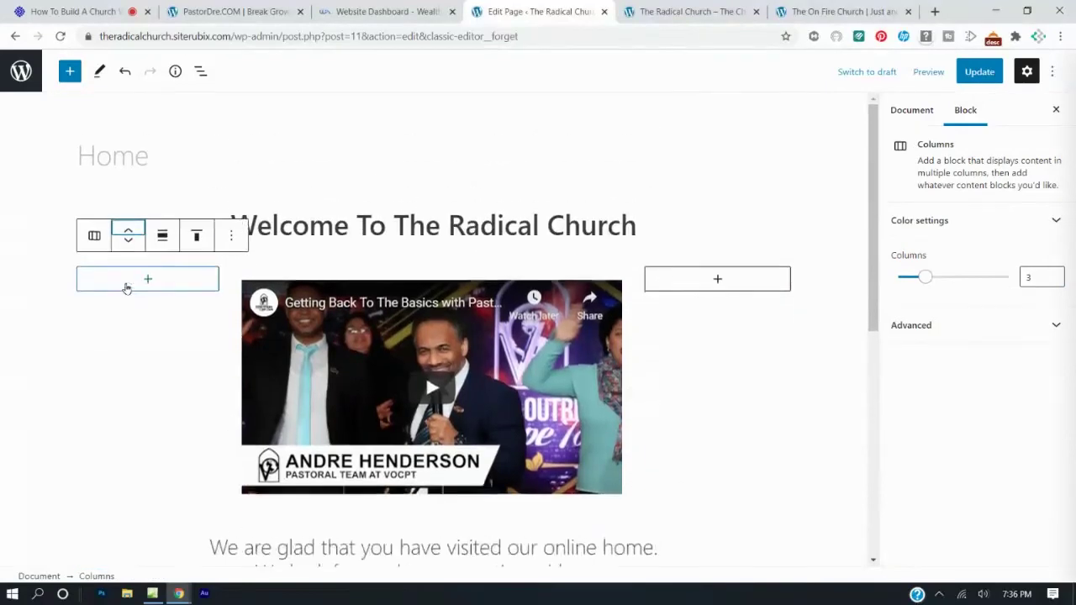
Update the Home page and reload the live front page to confirm the video's new position.
left_click(979, 72)
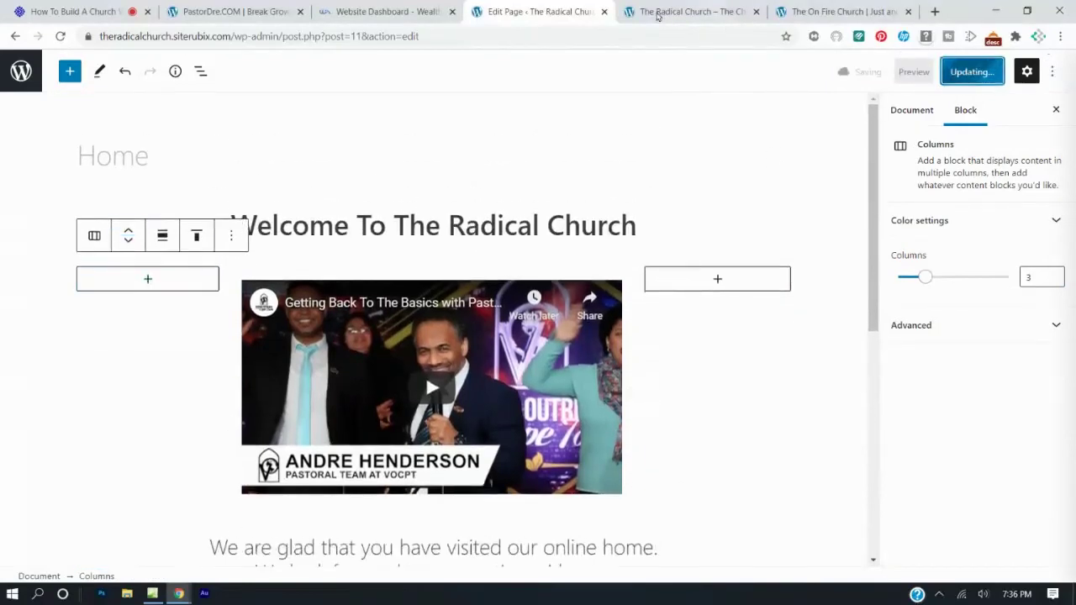
left_click(641, 10)
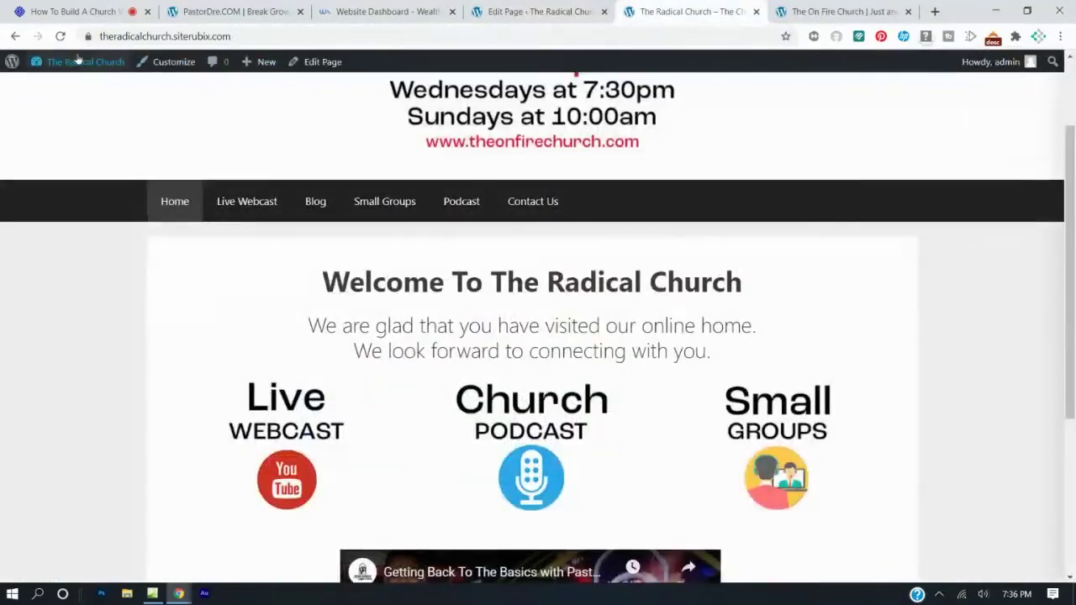
left_click(60, 36)
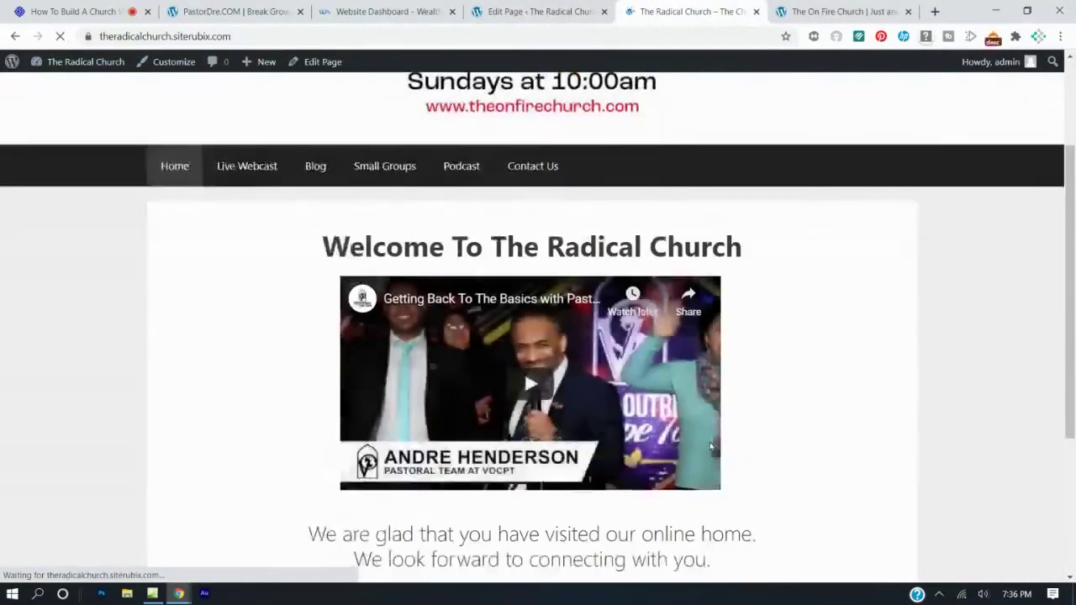
scroll(710, 447, "down", 2)
scroll(710, 448, "down", 2)
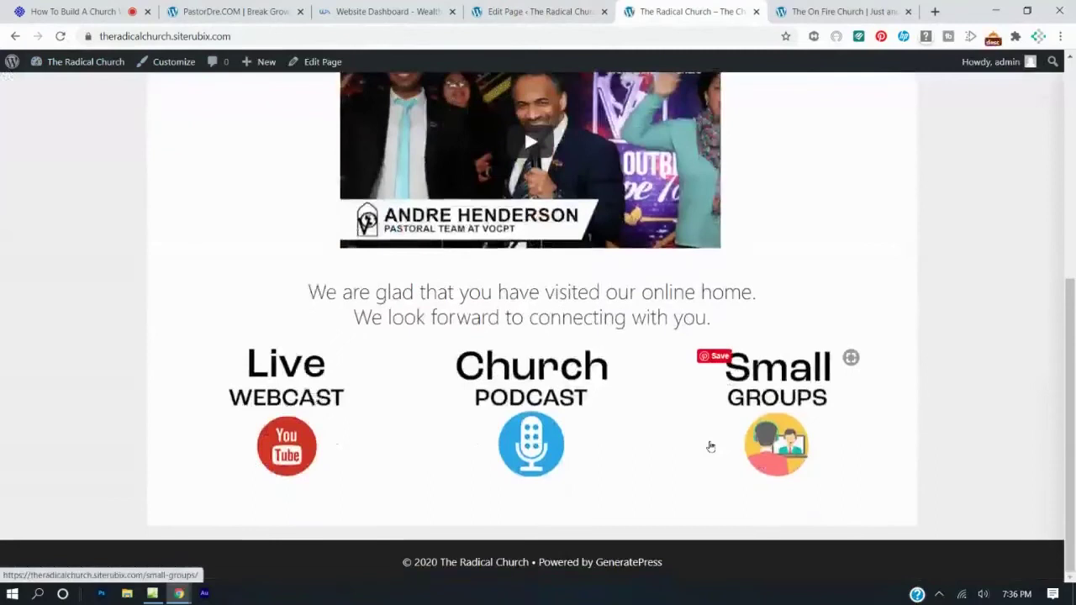
scroll(711, 447, "up", 5)
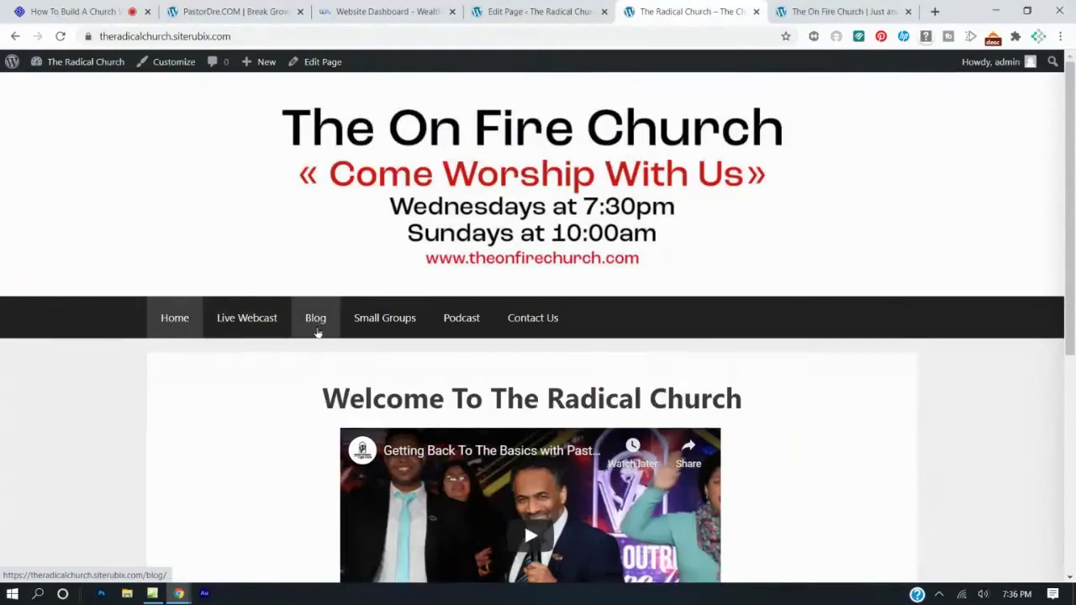
left_click(522, 12)
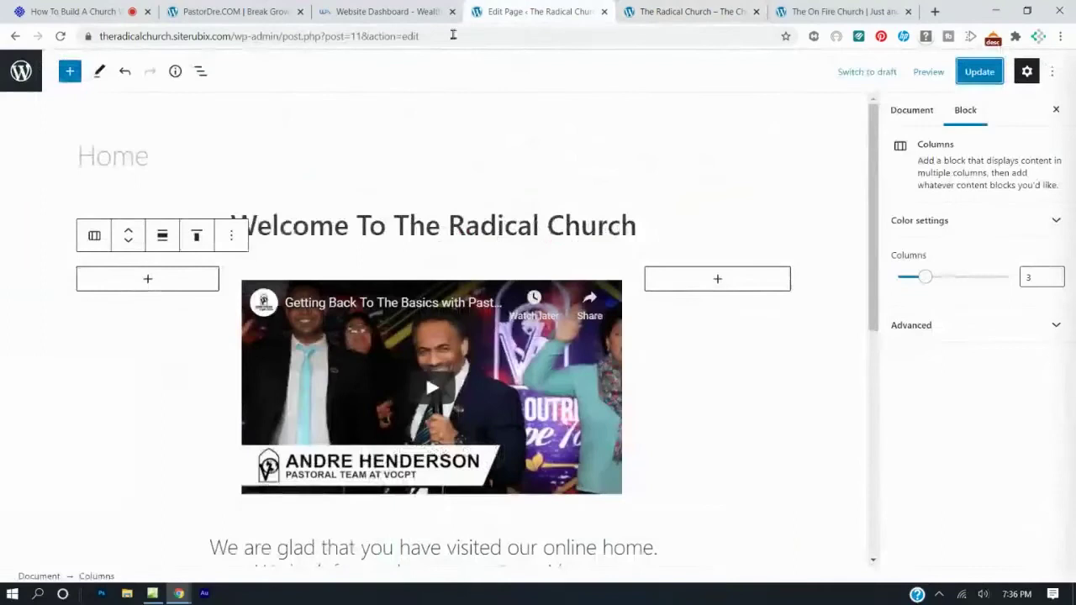
Trash the Hello world! post from the Posts list and start a new post.
left_click(15, 36)
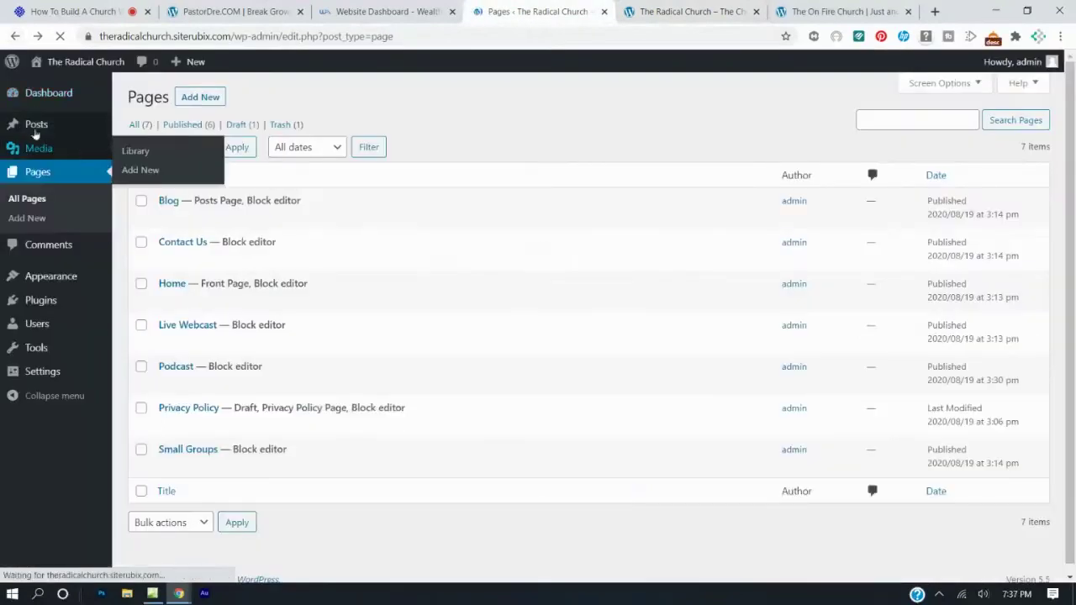
left_click(50, 92)
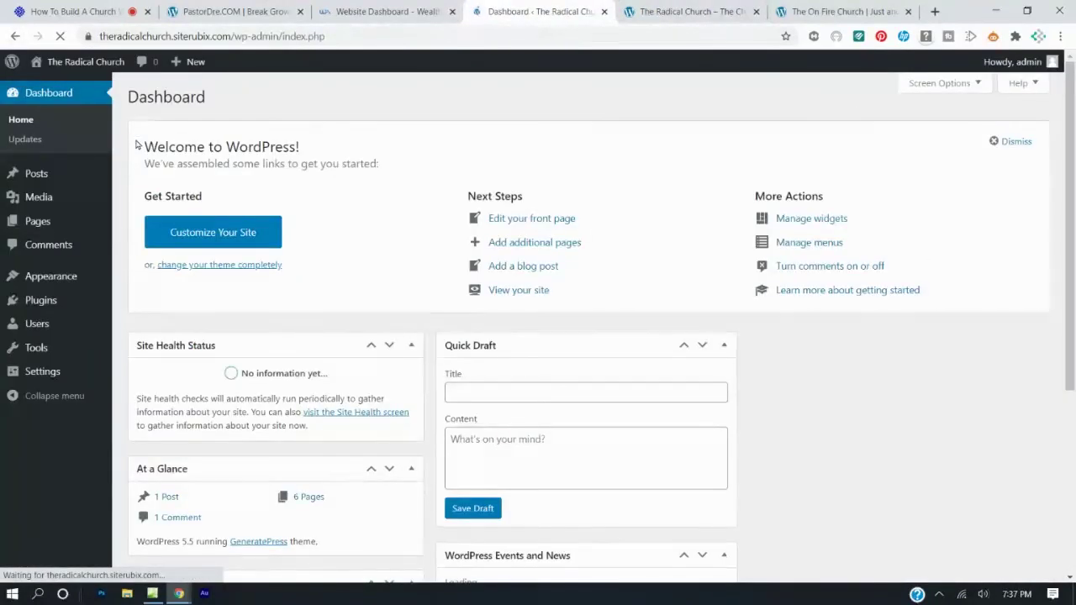
left_click(46, 173)
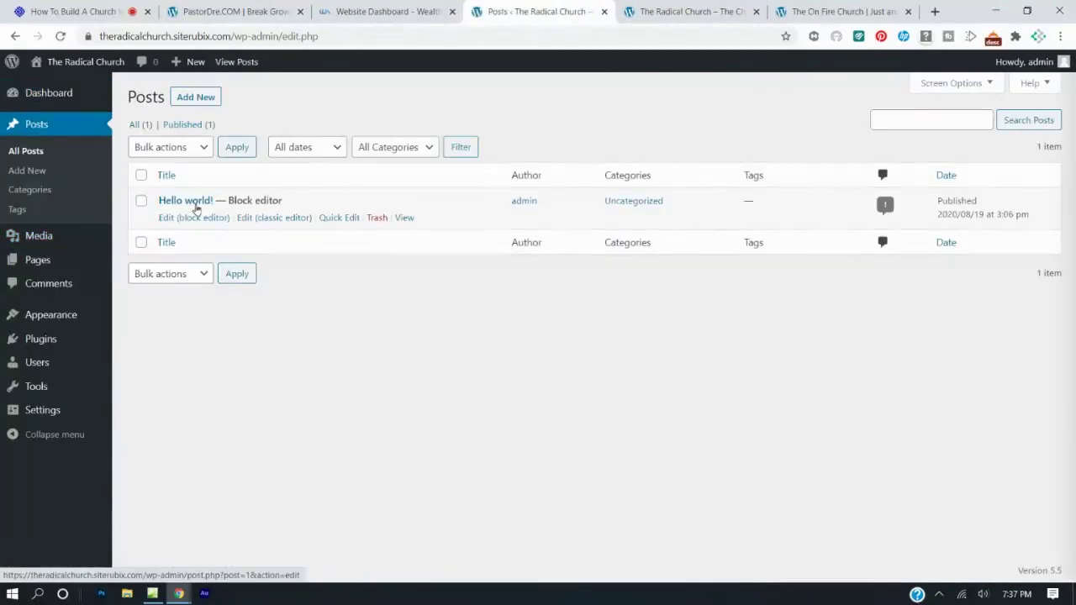
left_click(376, 218)
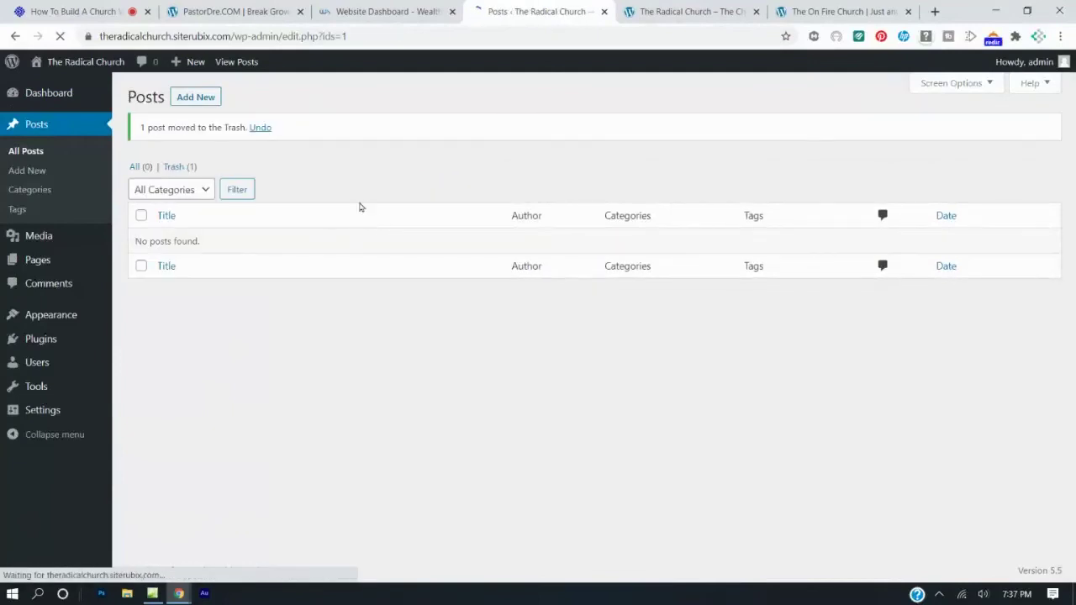
left_click(199, 100)
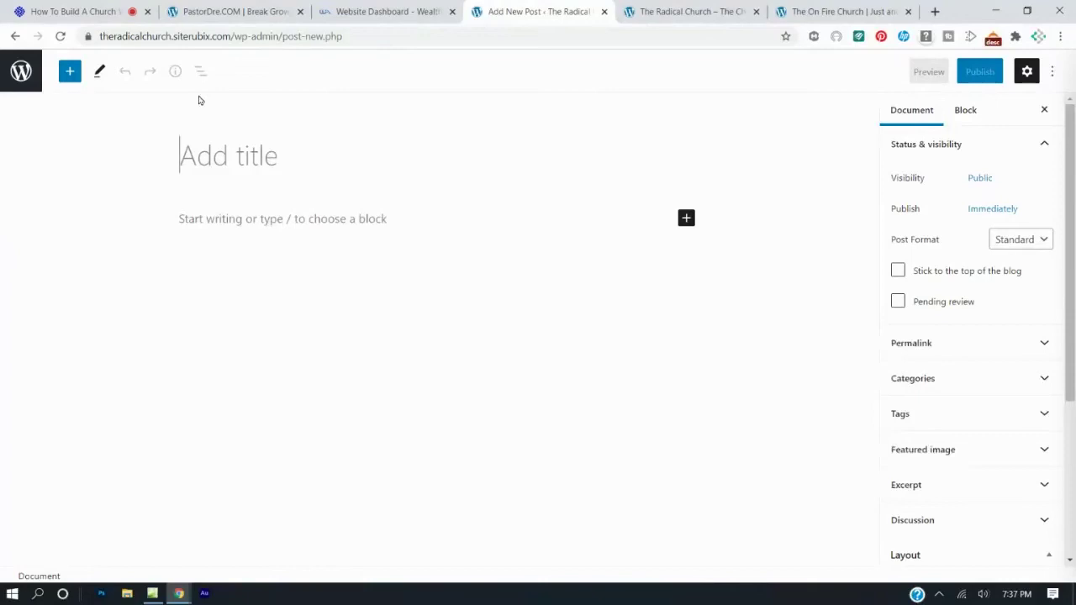
Title the post 'Testimony of Ex Drug Addict'.
left_click(221, 129)
type("Test")
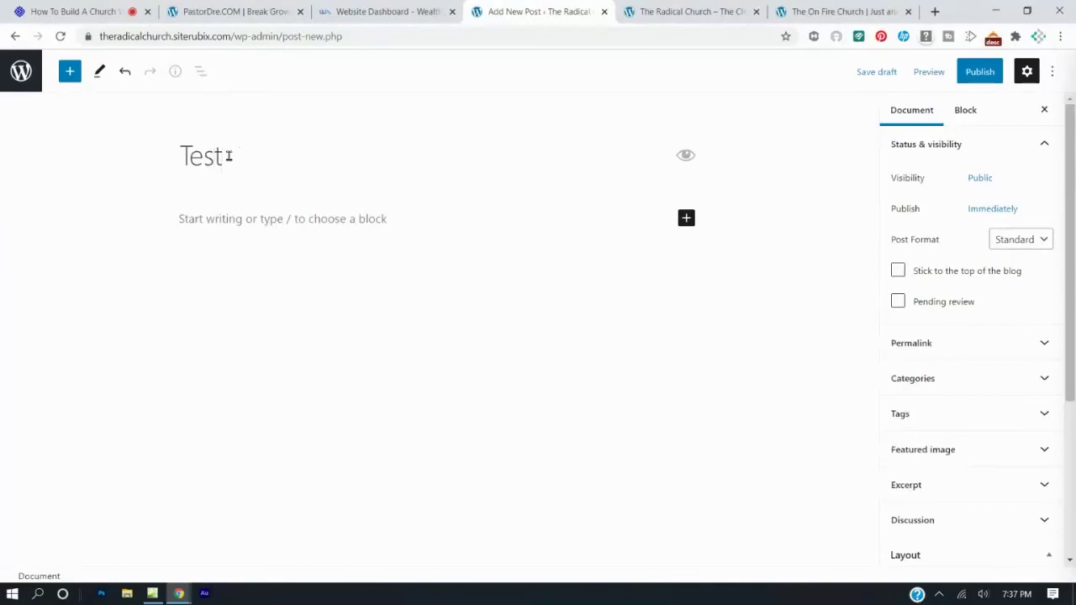
type("imony of ")
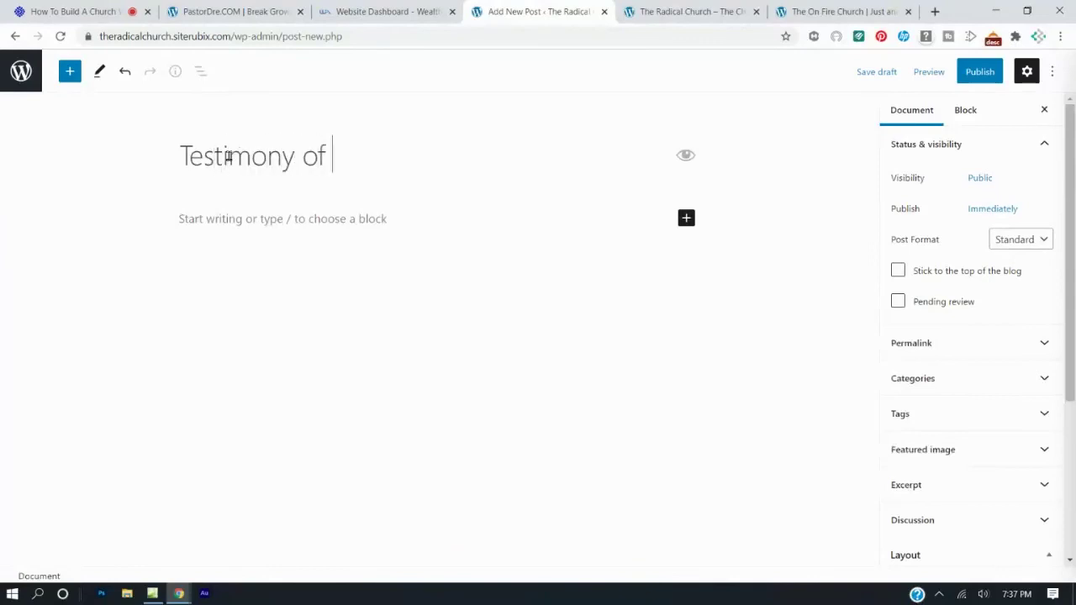
type("ex")
key("BackSpace")
key("BackSpace")
type("Ex Drug")
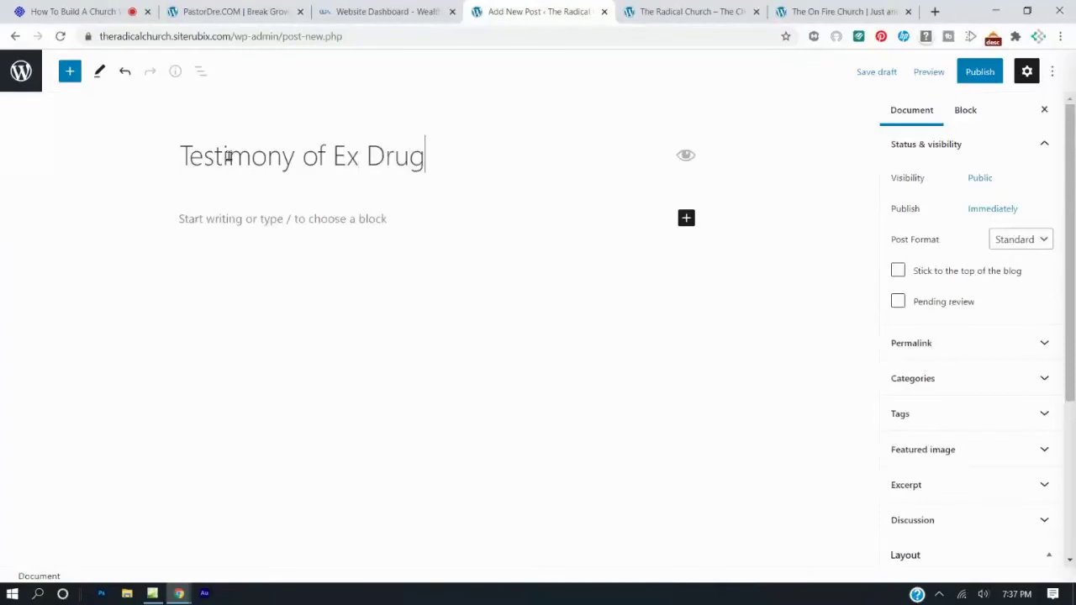
type(" Addict")
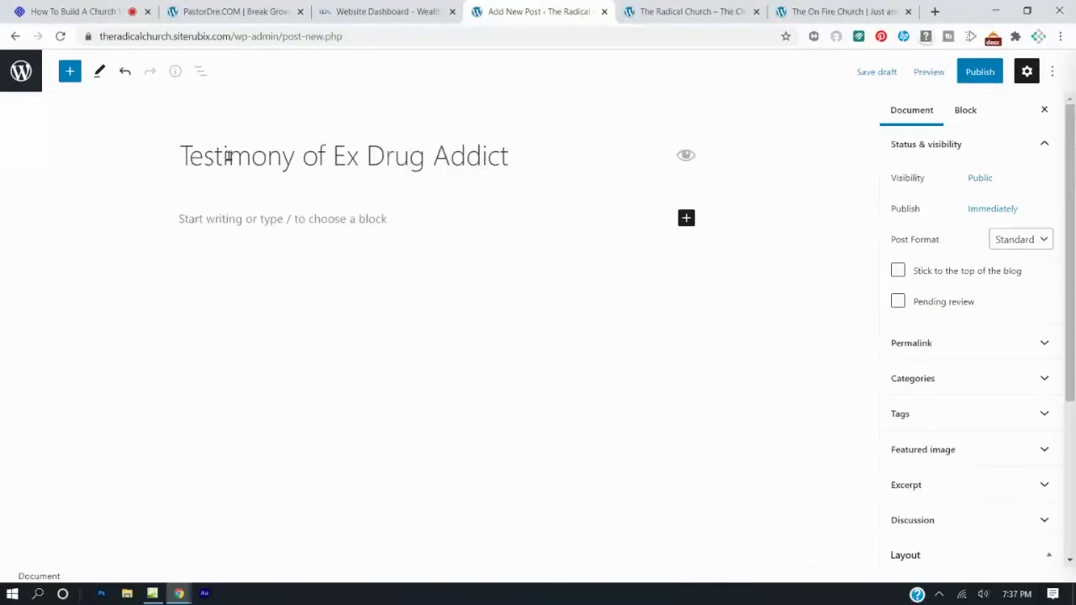
Write a one-sentence body about a young man changed by the Power of God, then publish.
left_click(322, 221)
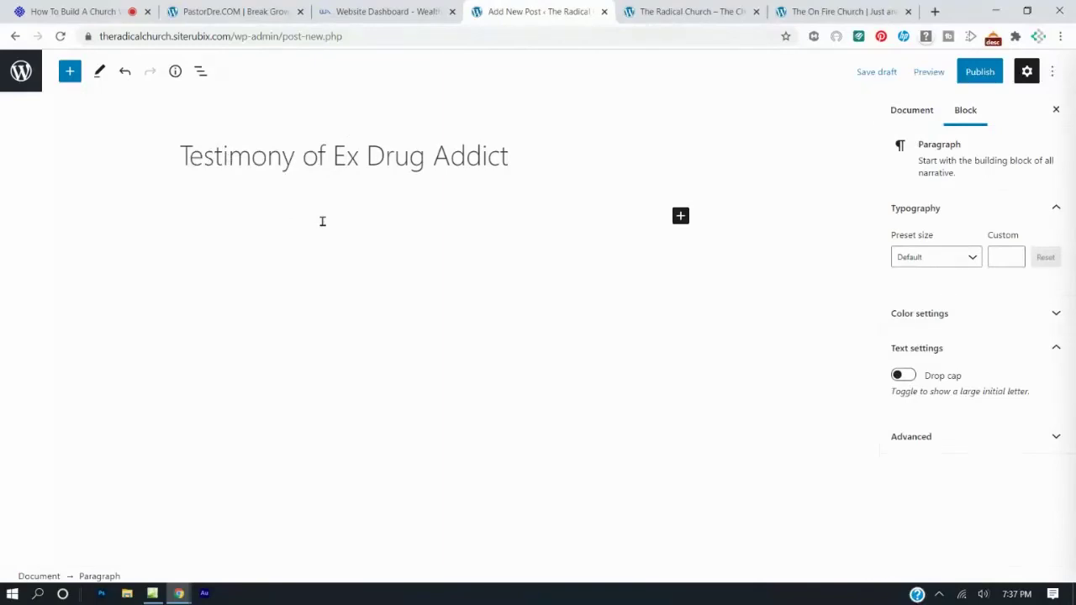
type("Hello here is a powerful testimony of")
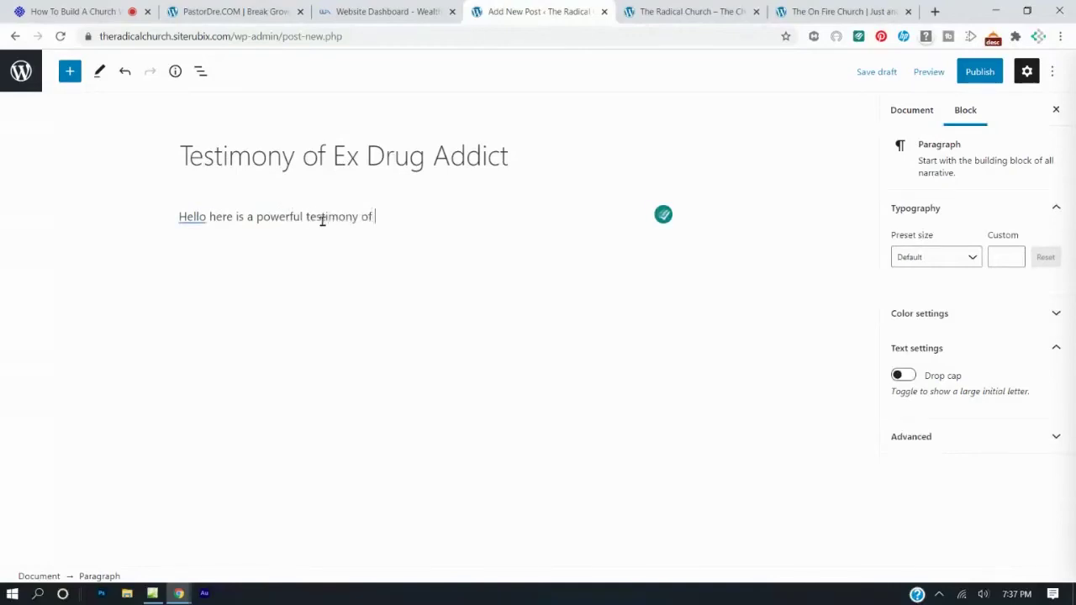
type(" a young man has")
key("BackSpace")
key("BackSpace")
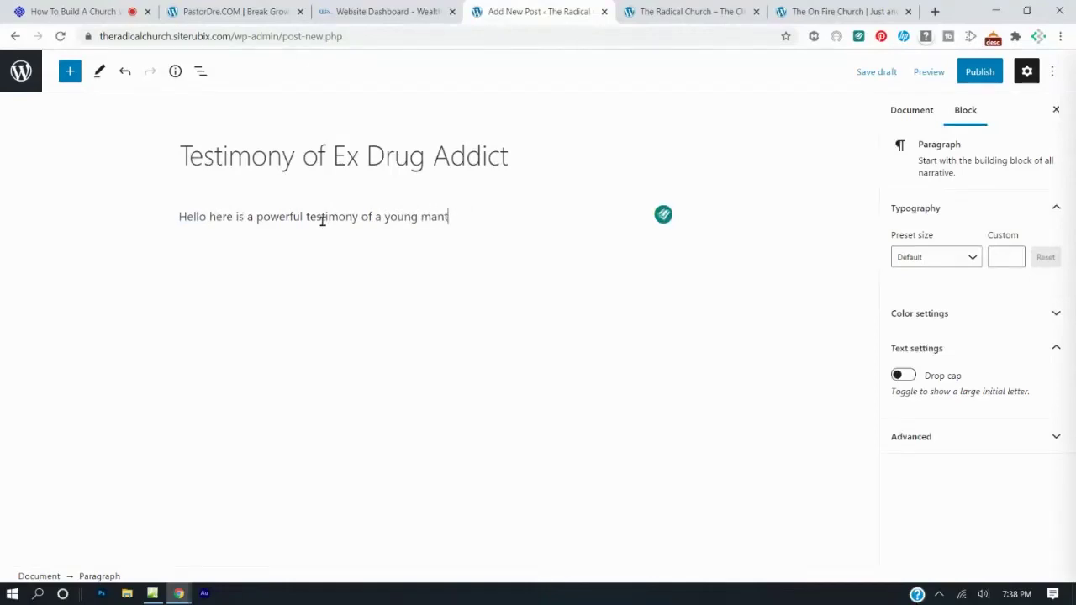
type("that has been changed by the Power of God.")
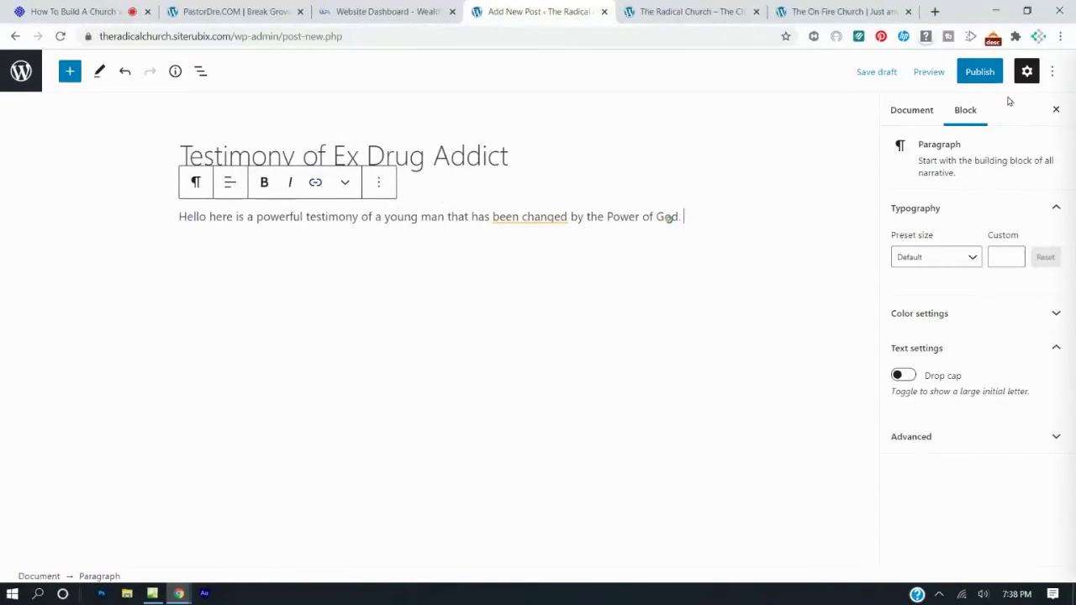
left_click(978, 73)
left_click(966, 73)
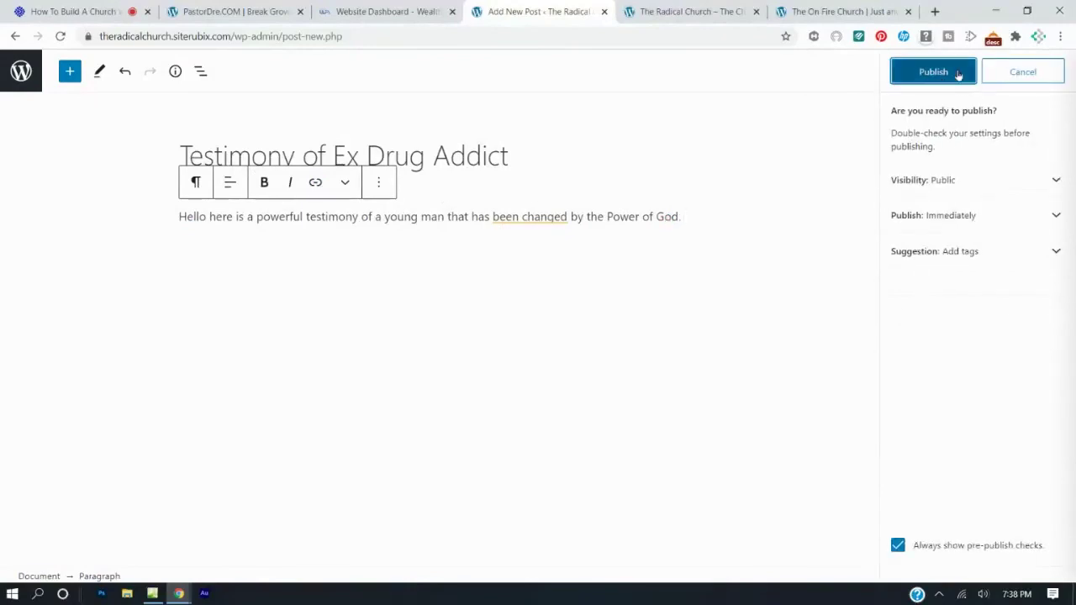
Check the live Blog page for the new Testimony of Ex Drug Addict post.
left_click(663, 12)
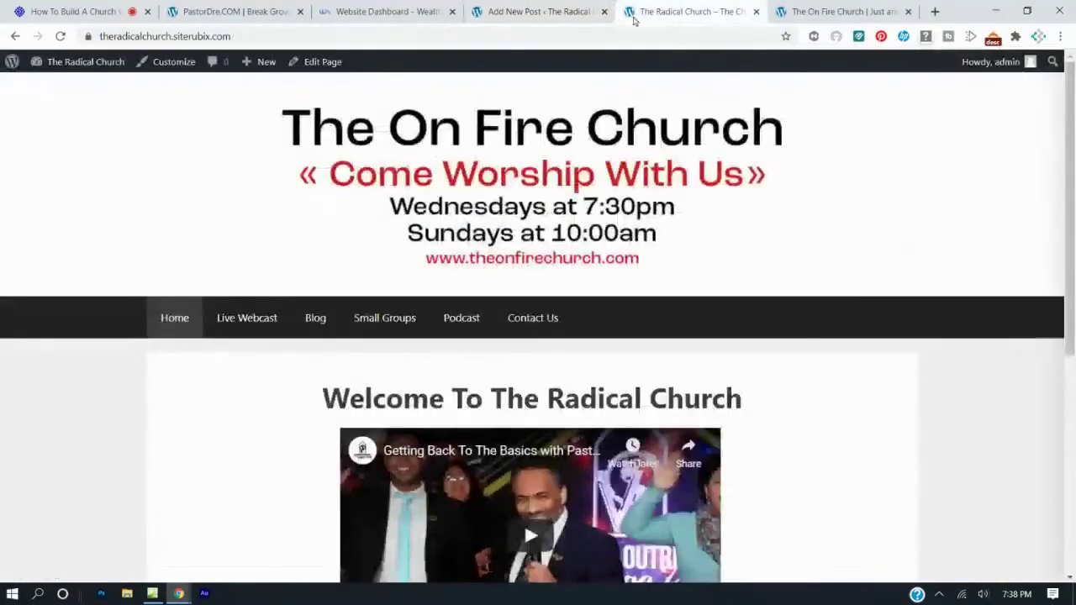
left_click(325, 320)
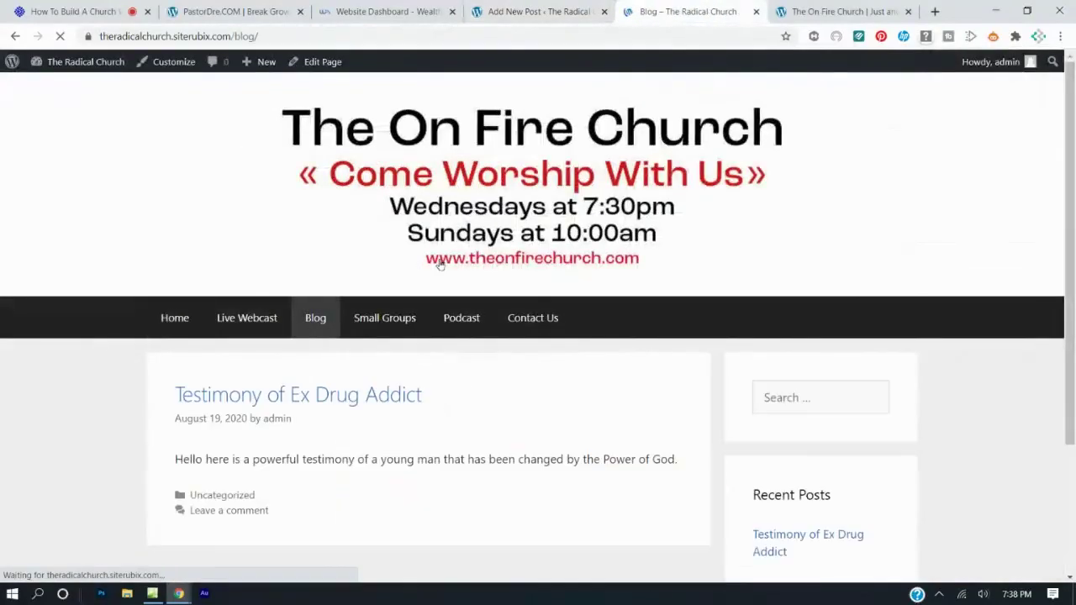
scroll(460, 427, "down", 1)
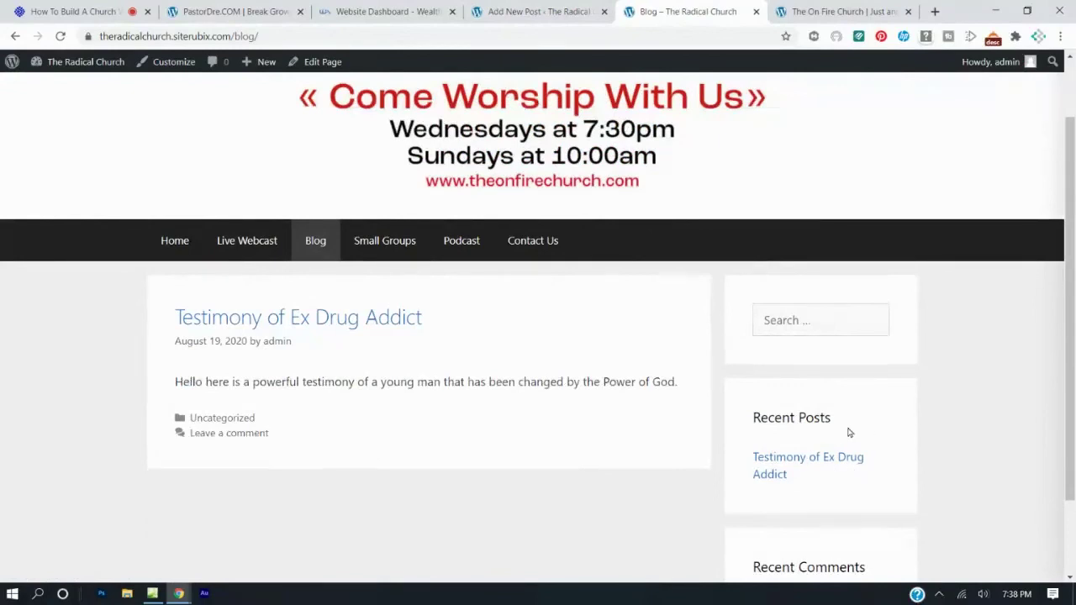
scroll(827, 412, "down", 1)
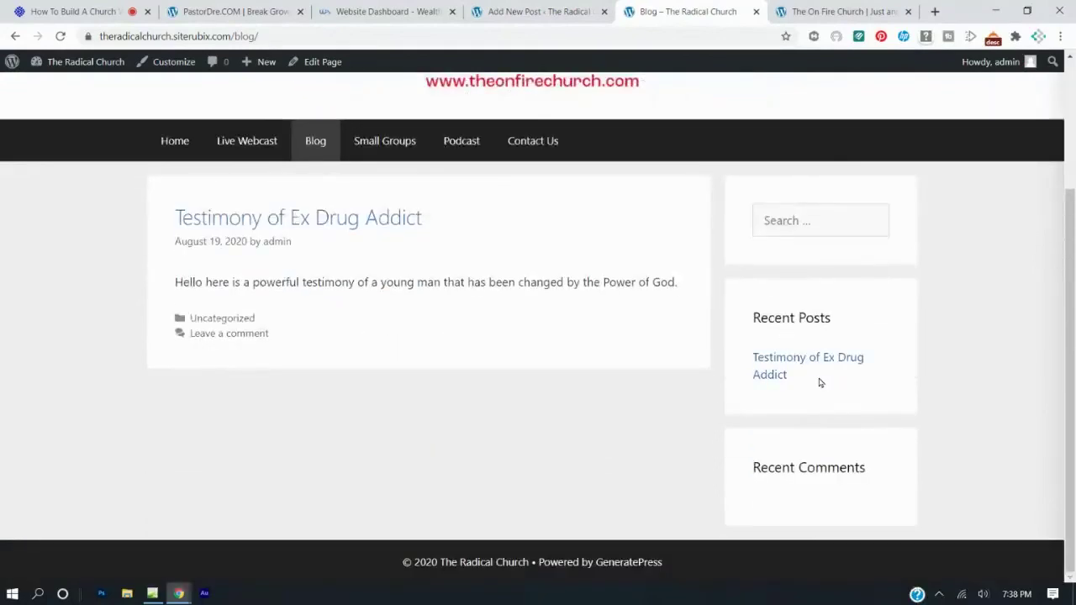
scroll(814, 380, "up", 1)
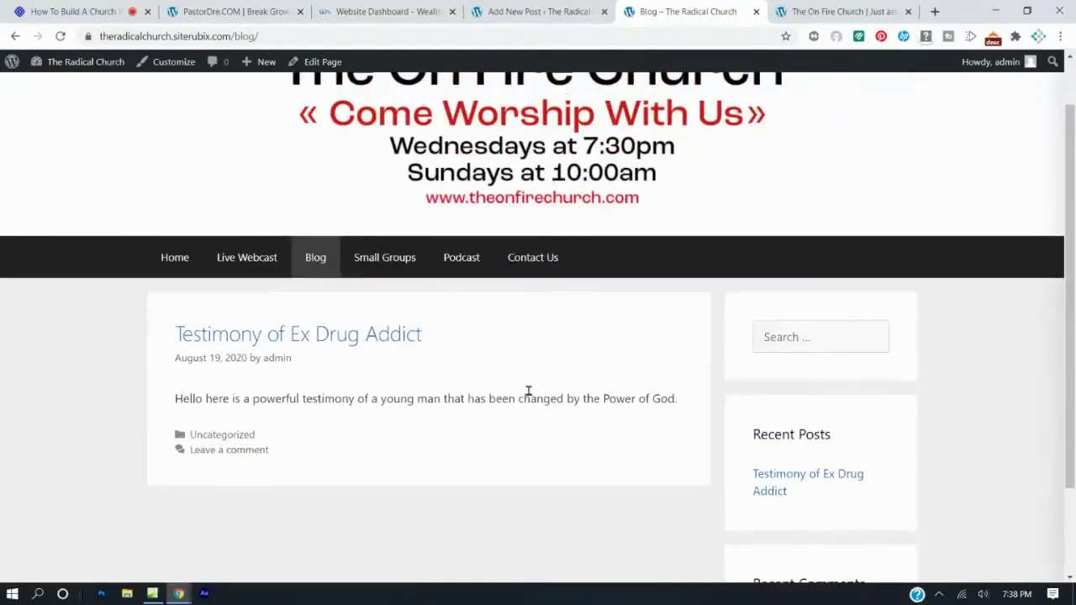
Browse the live home, Live Webcast and Blog pages, then return to the post editor.
left_click(183, 266)
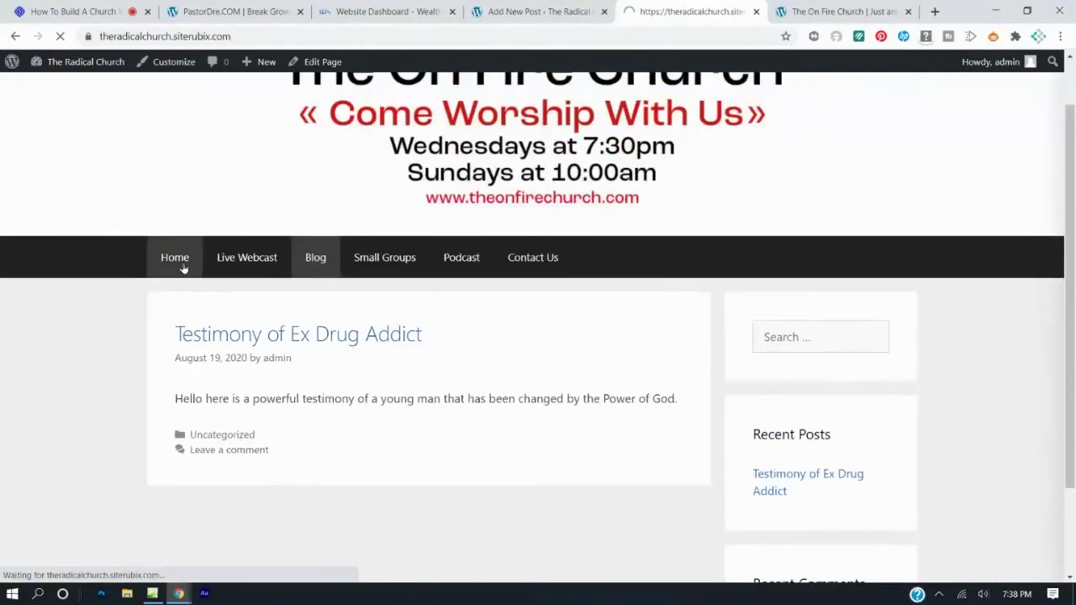
scroll(185, 268, "down", 3)
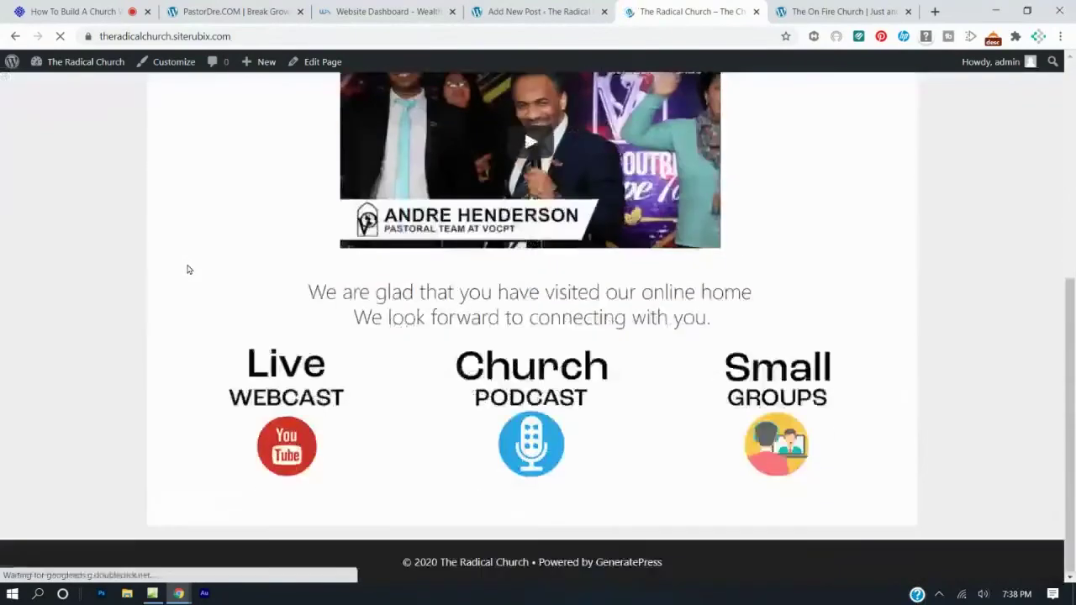
scroll(187, 269, "up", 3)
left_click(241, 320)
scroll(432, 298, "down", 3)
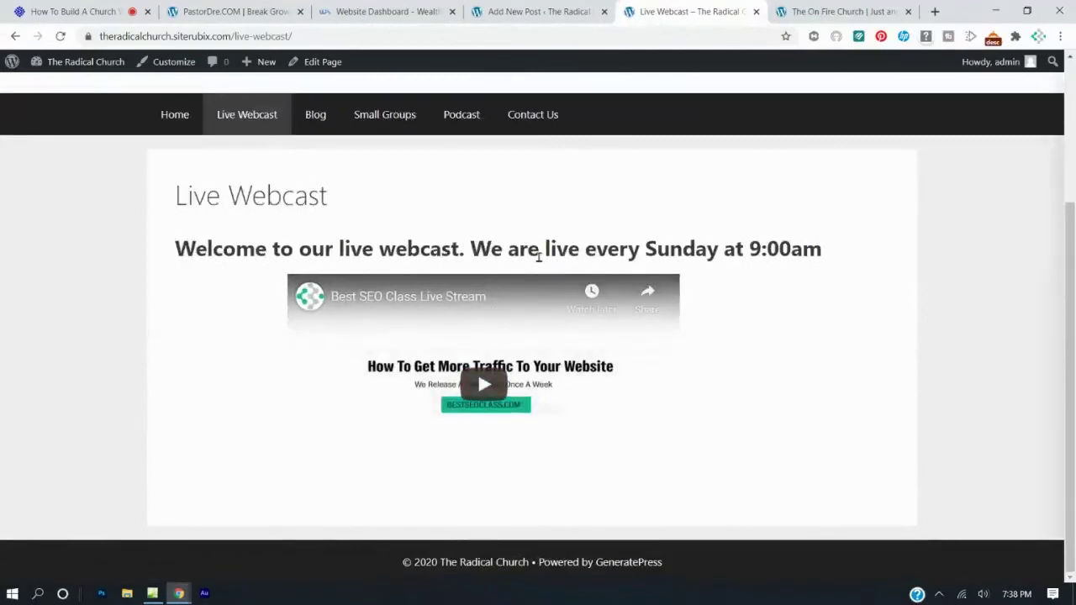
scroll(538, 256, "up", 2)
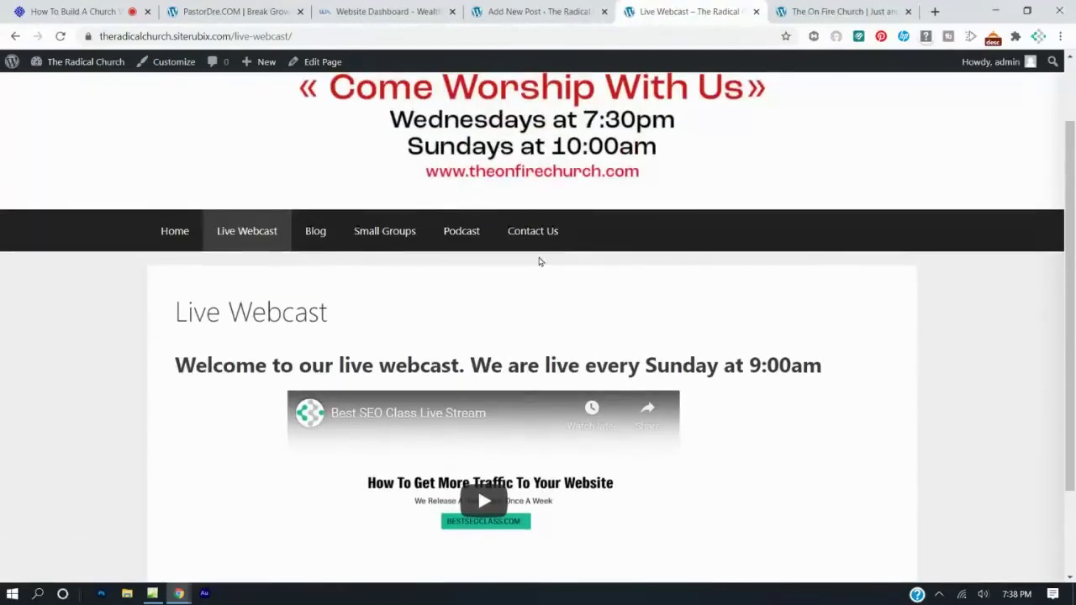
left_click(326, 234)
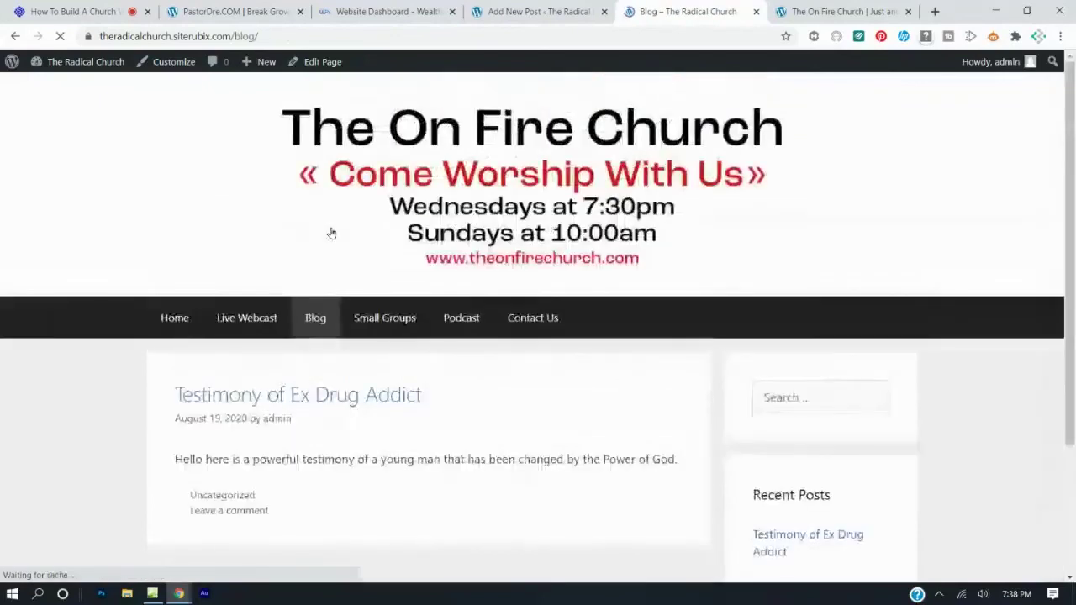
scroll(550, 305, "down", 1)
scroll(550, 305, "up", 1)
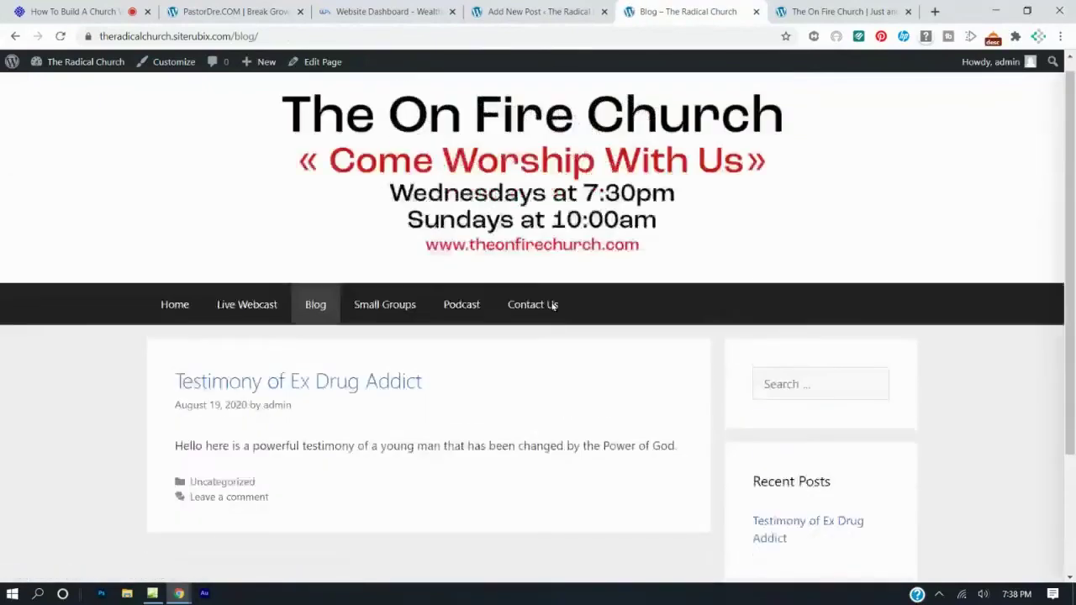
left_click(516, 9)
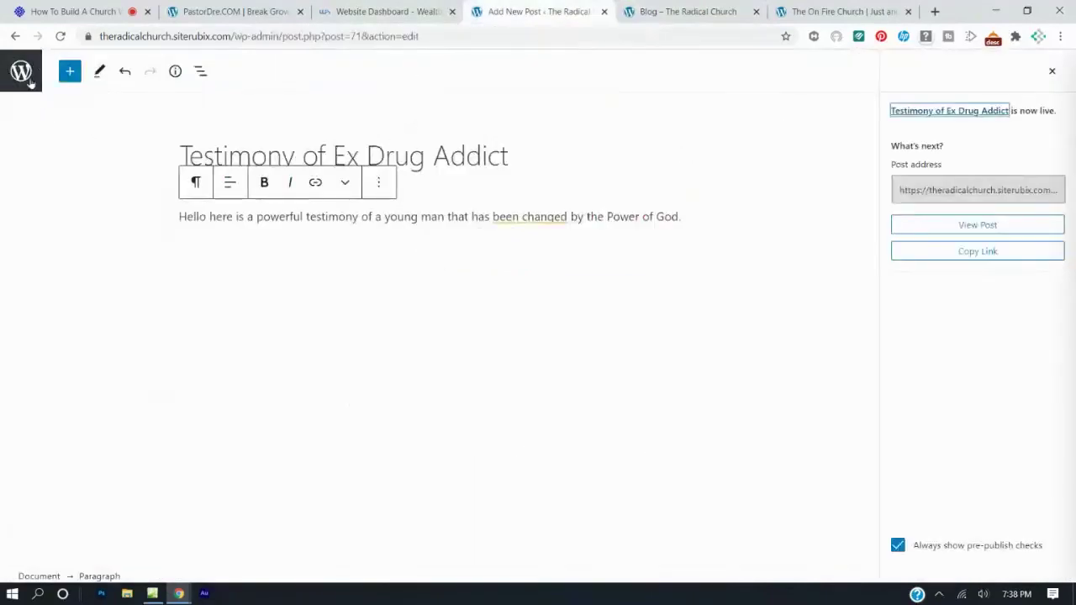
Open the Small Groups page in the block editor from the Pages list.
left_click(14, 37)
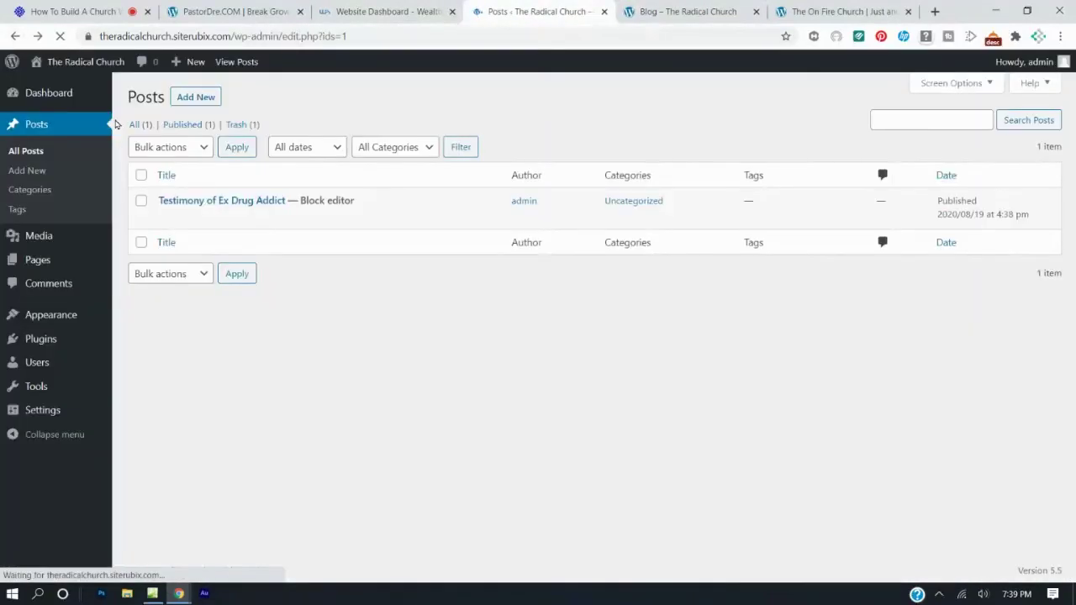
left_click(37, 260)
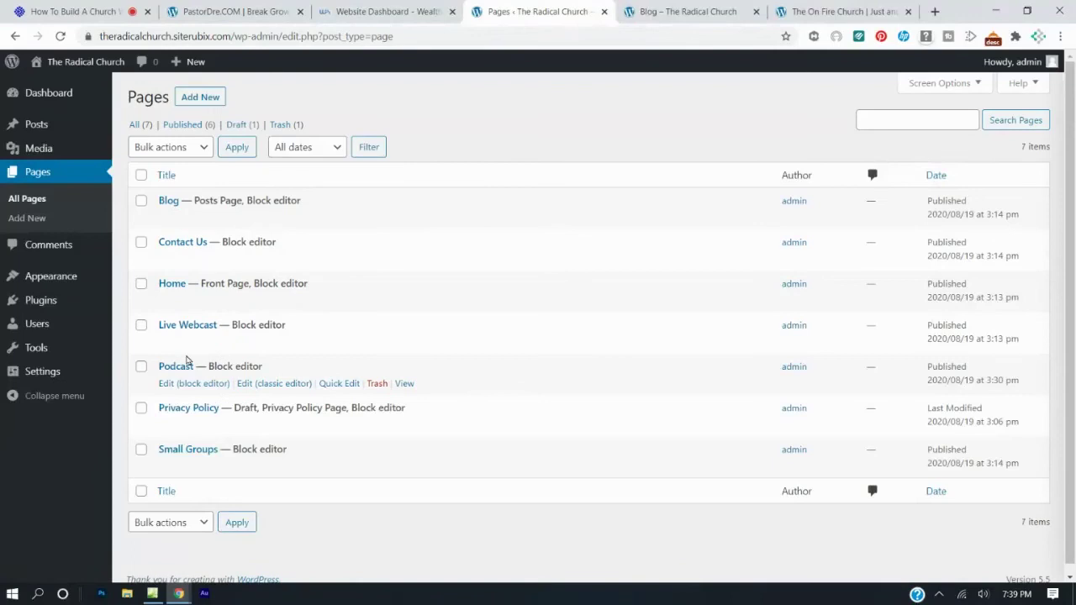
left_click(189, 470)
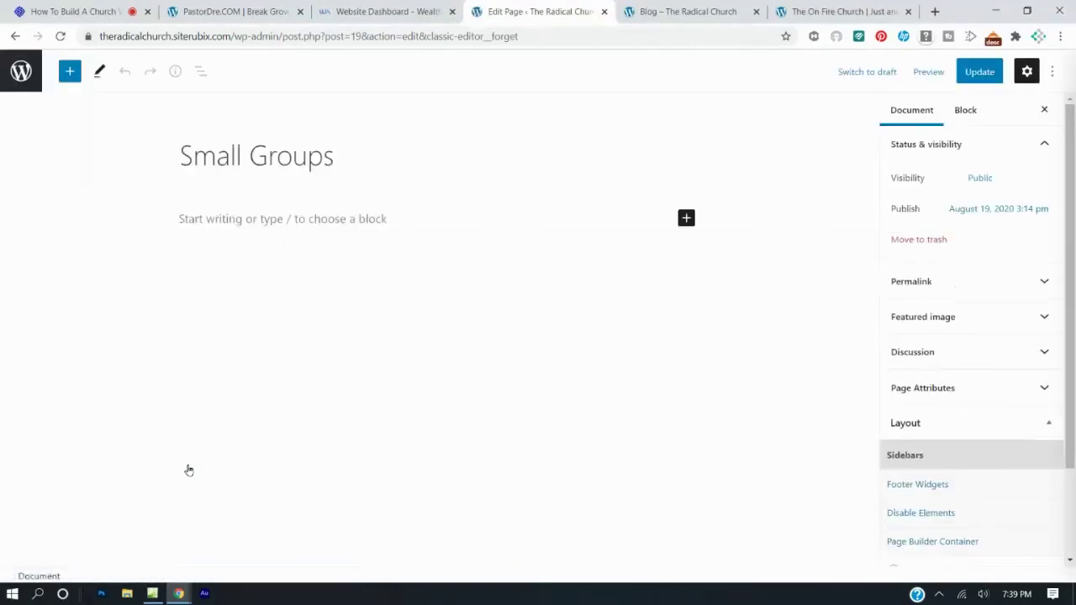
Type 'Name: The Cool Small Group' and a Location line with the group's address.
left_click(303, 216)
type("Name: The Cool Small grou")
key("BackSpace")
key("BackSpace")
key("BackSpace")
key("BackSpace")
type("Group")
key("Return")
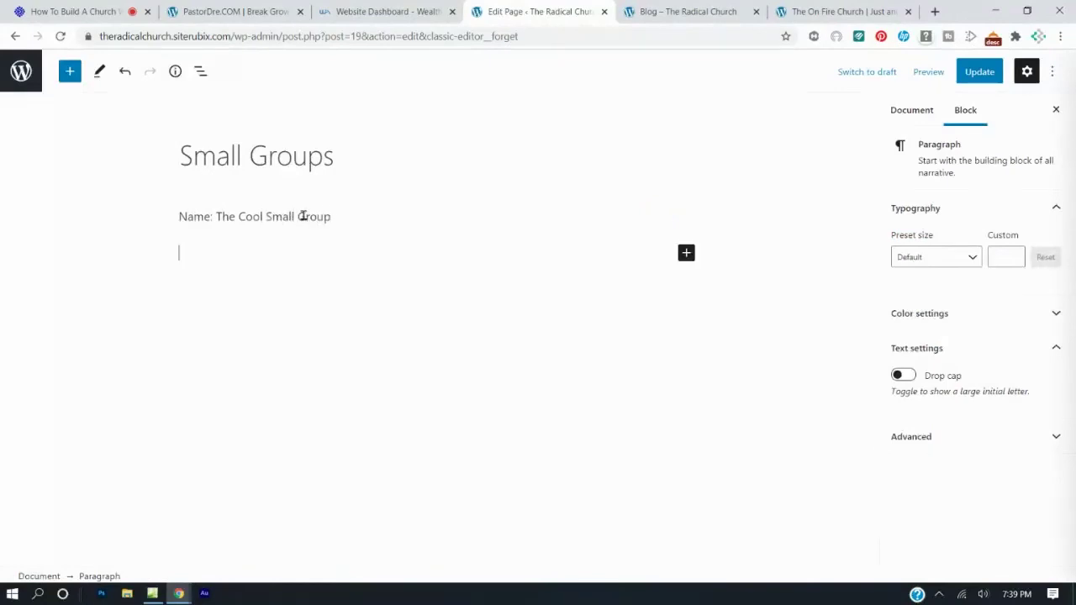
type("Locatio")
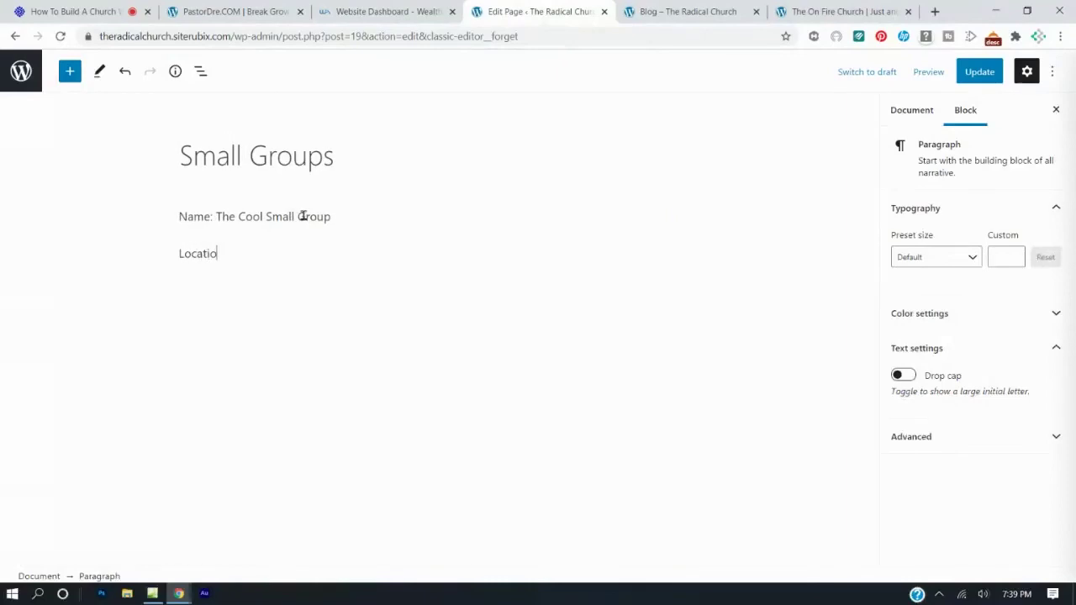
type("n: 2")
key("BackSpace")
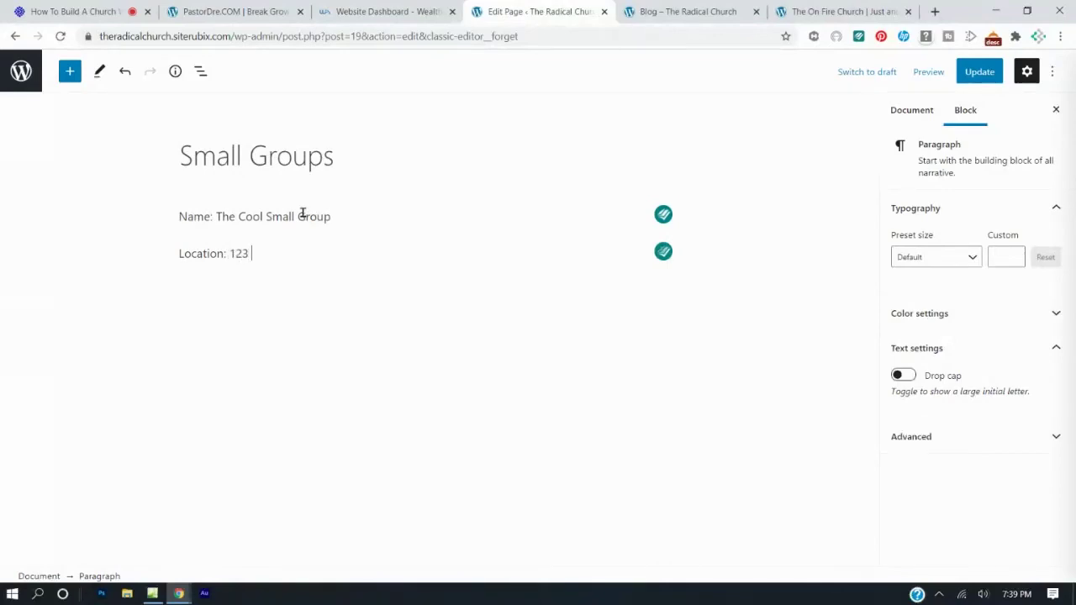
Add Contact and Phone lines with the contact's name and number, plus 'Day and Time: Tuesdays at 7:00p'.
key("Return")
type("Contact")
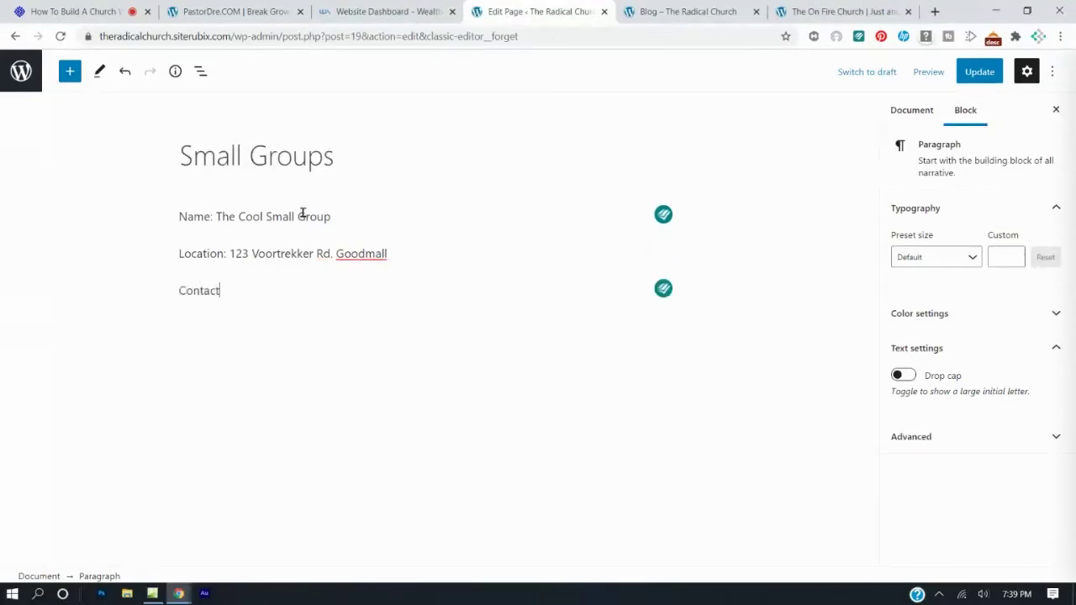
type(": Brother On Fire")
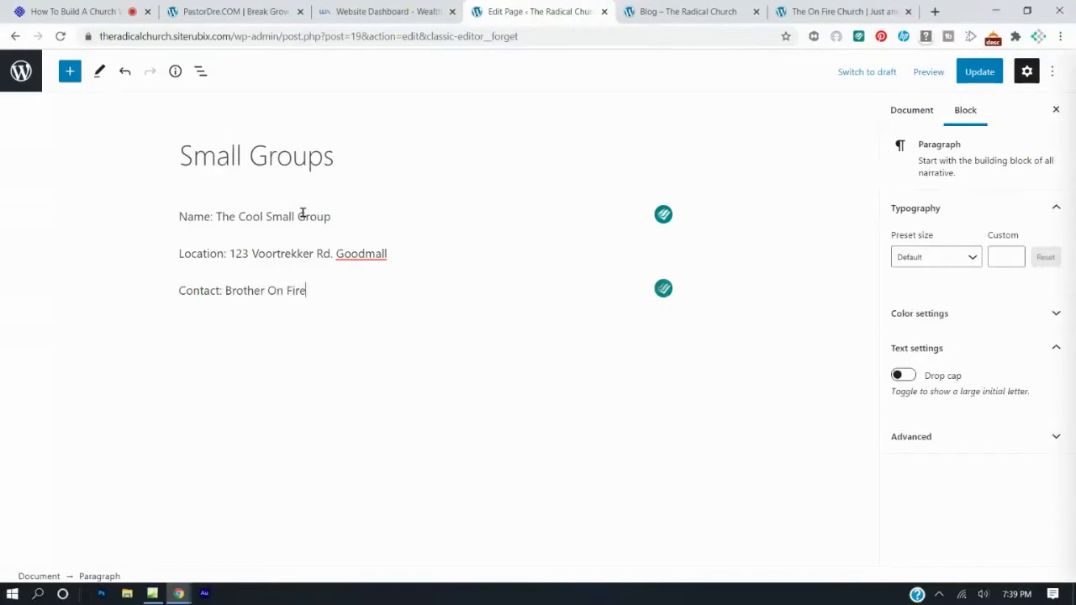
key("Return")
type("Po")
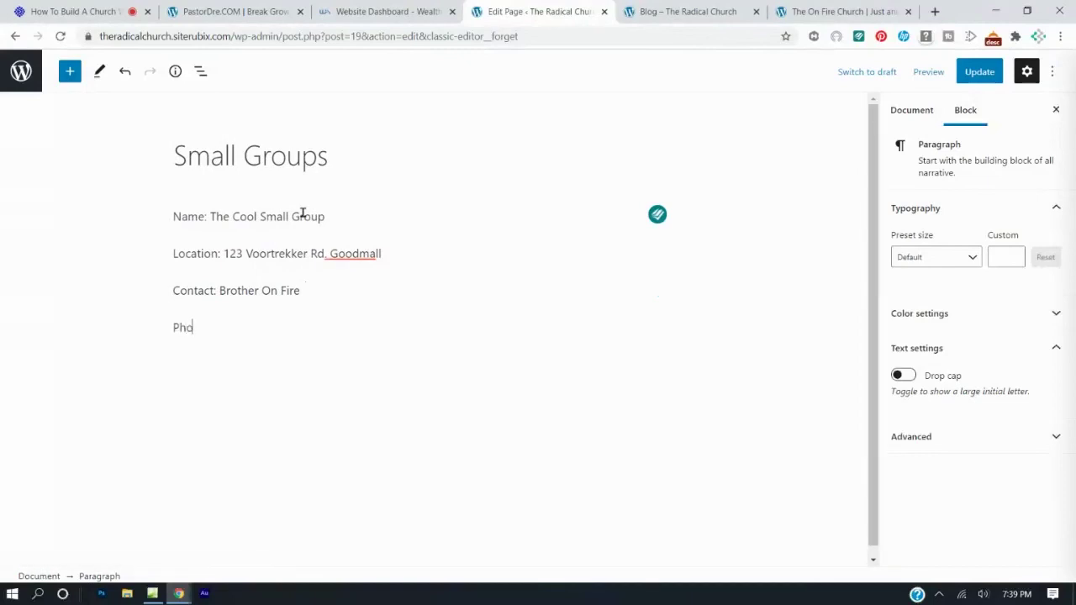
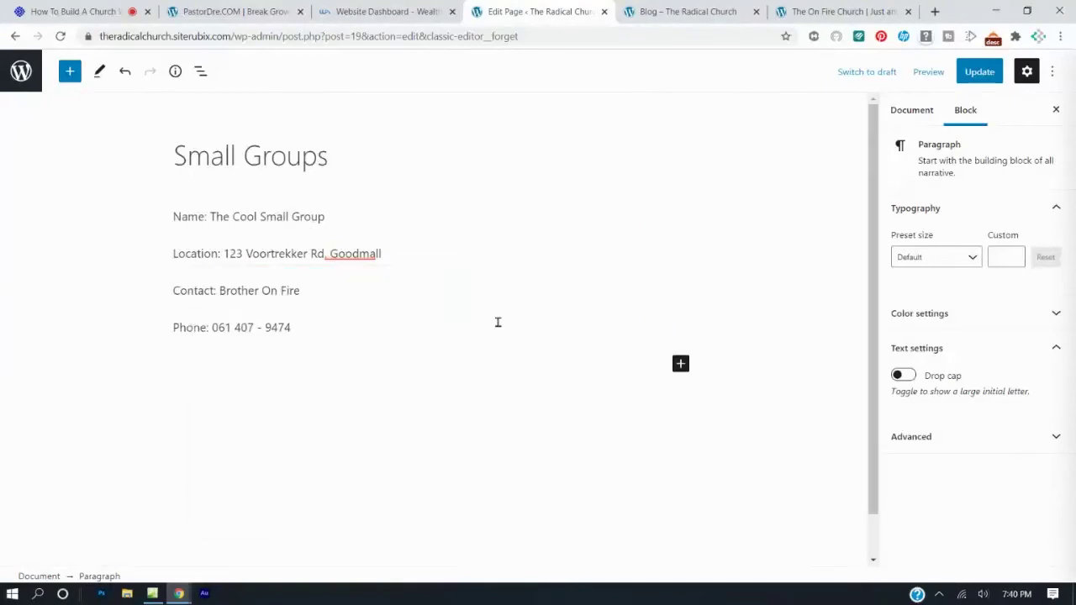
type("D")
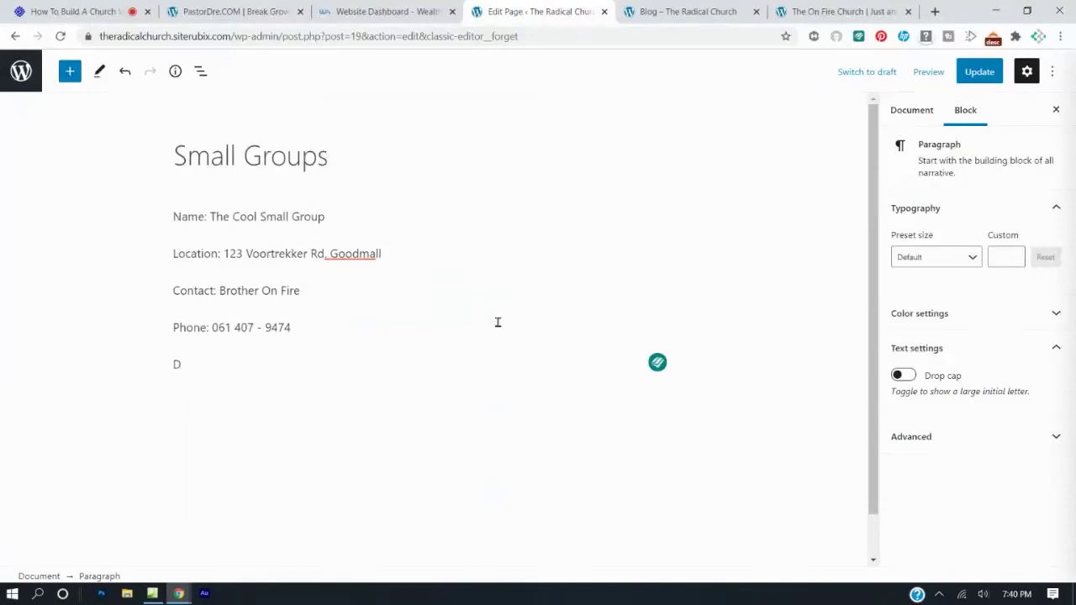
type("ay and Time: Tues")
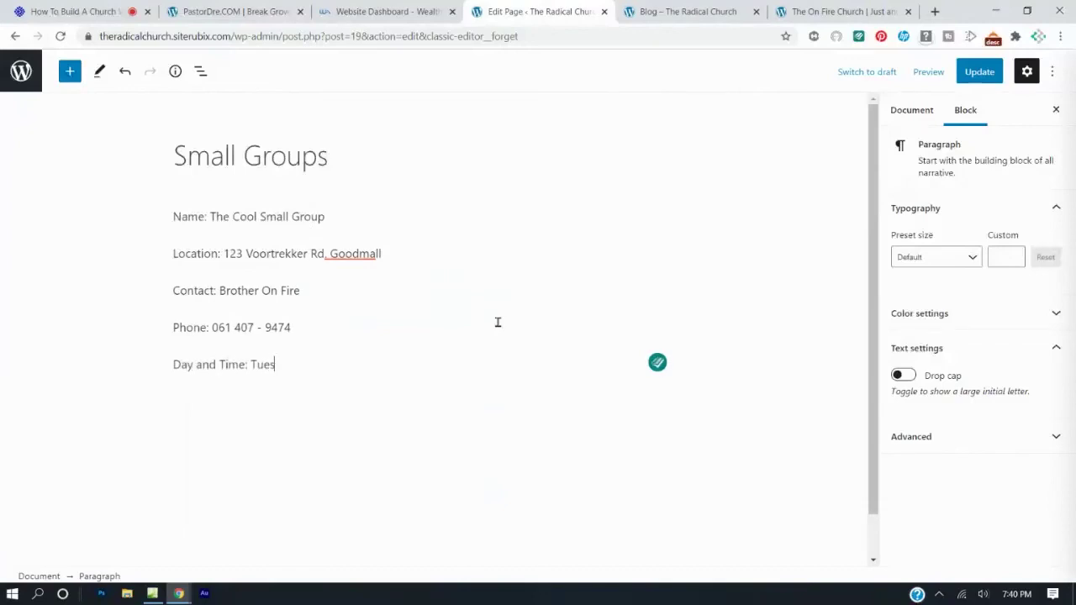
type("days at 7:00p")
Make the 'Name: The Cool Small Group' line bold.
left_click(299, 216)
left_click_drag(328, 216, 163, 230)
left_click_drag(351, 216, 171, 217)
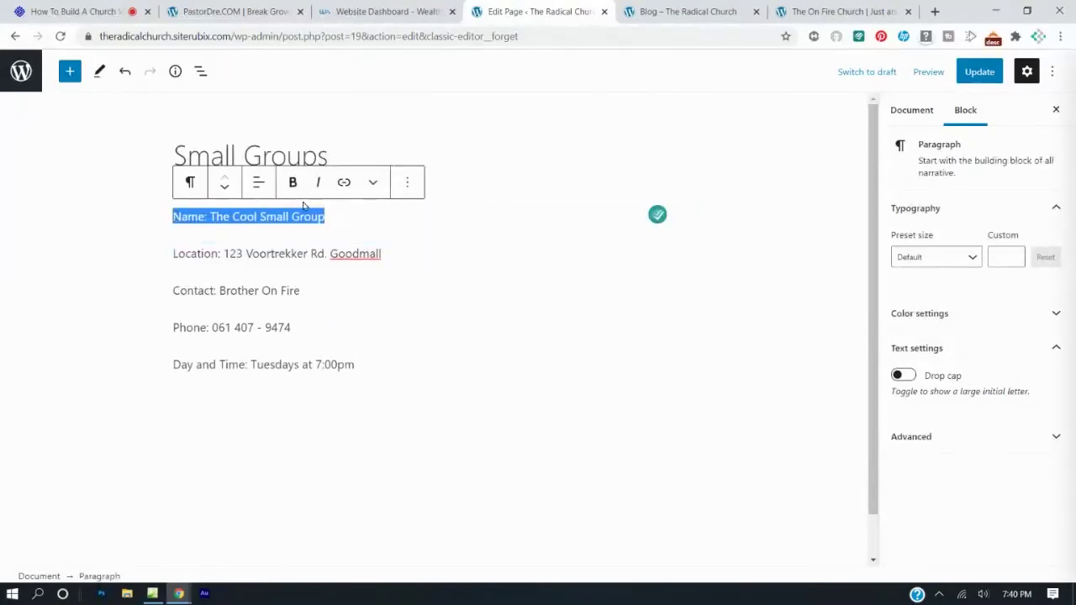
left_click(293, 182)
left_click(409, 244)
Turn the group name line into a heading and save the Small Groups page.
left_click_drag(342, 230, 183, 217)
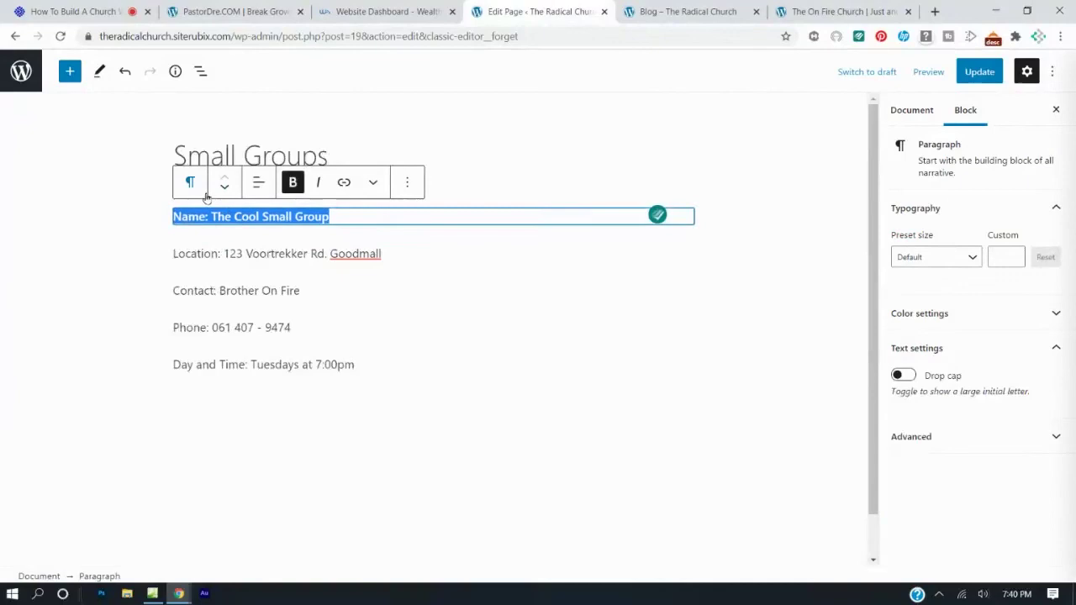
left_click(202, 193)
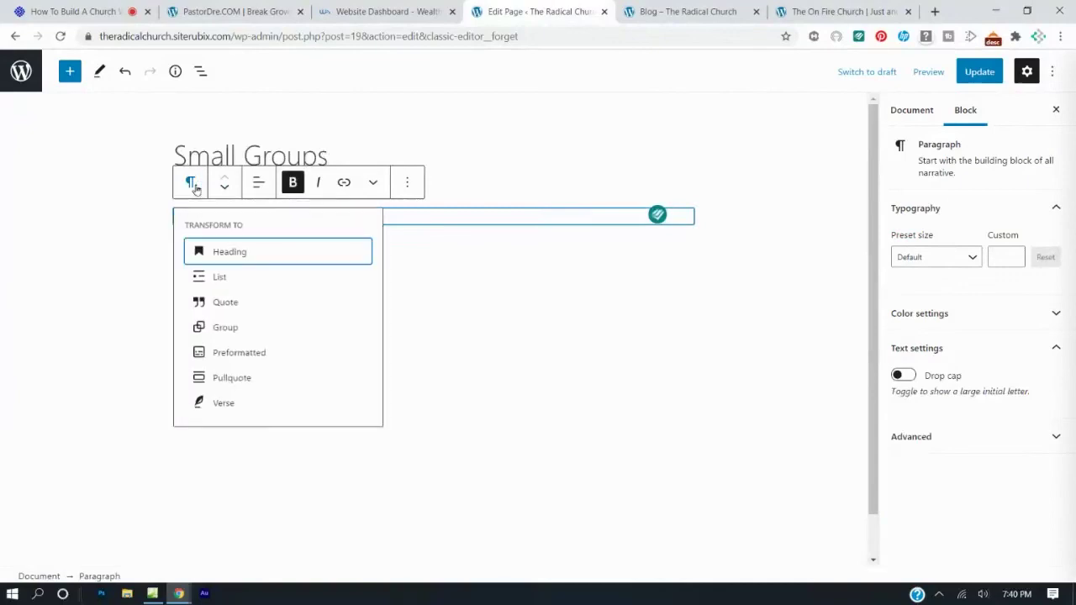
left_click(216, 251)
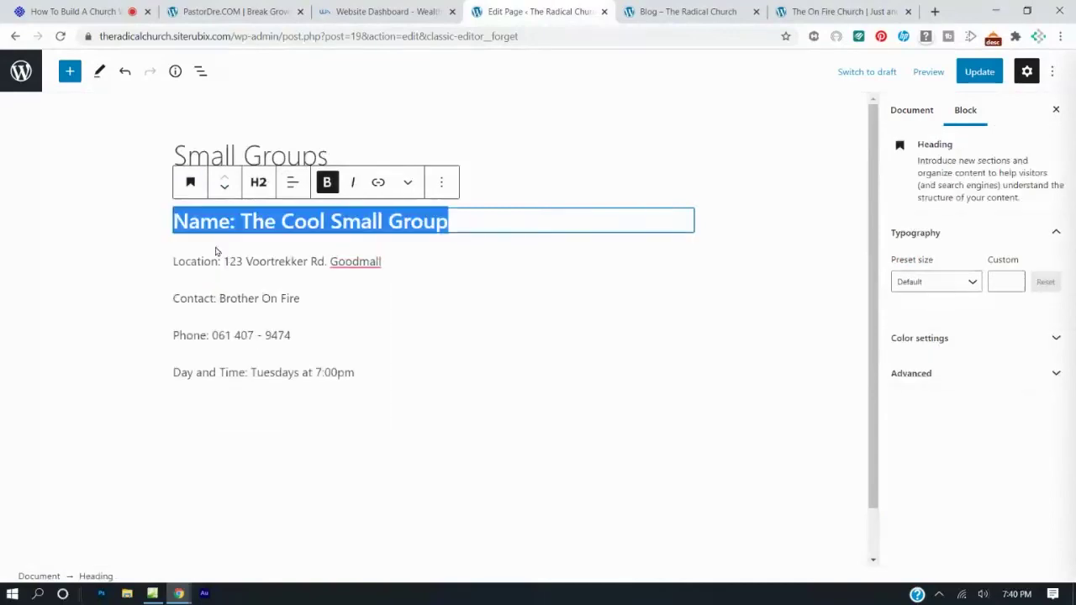
left_click(578, 256)
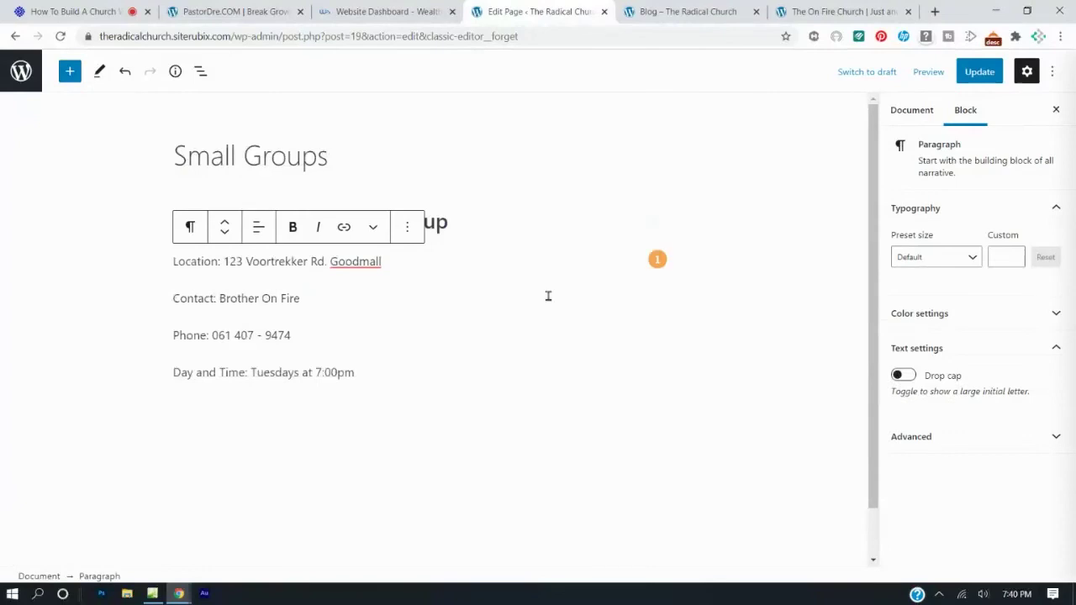
key("shift+alt+z")
key("ctrl+s")
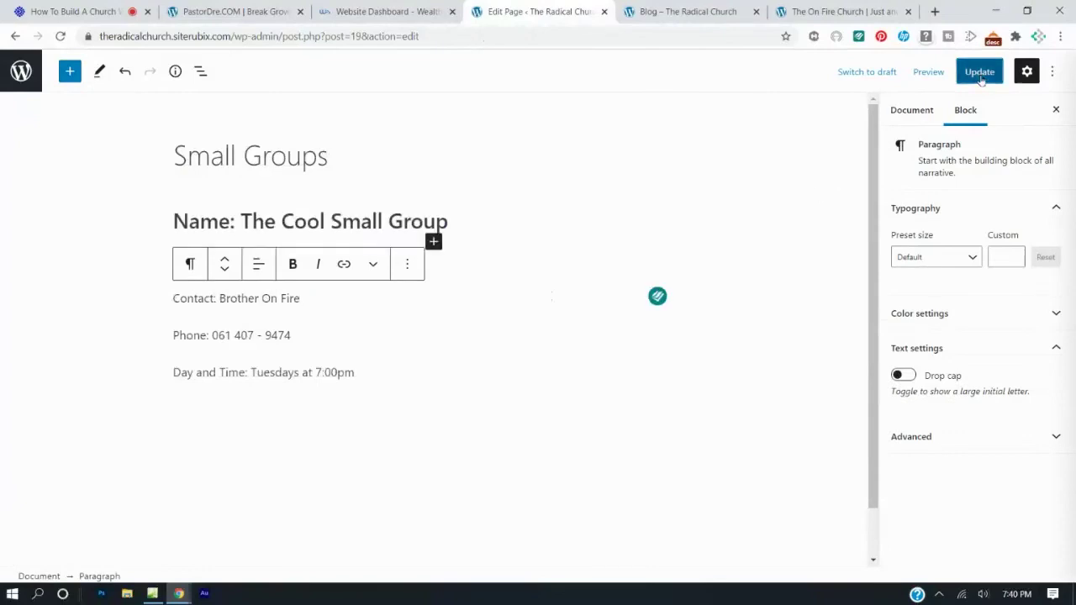
left_click(706, 11)
left_click(396, 330)
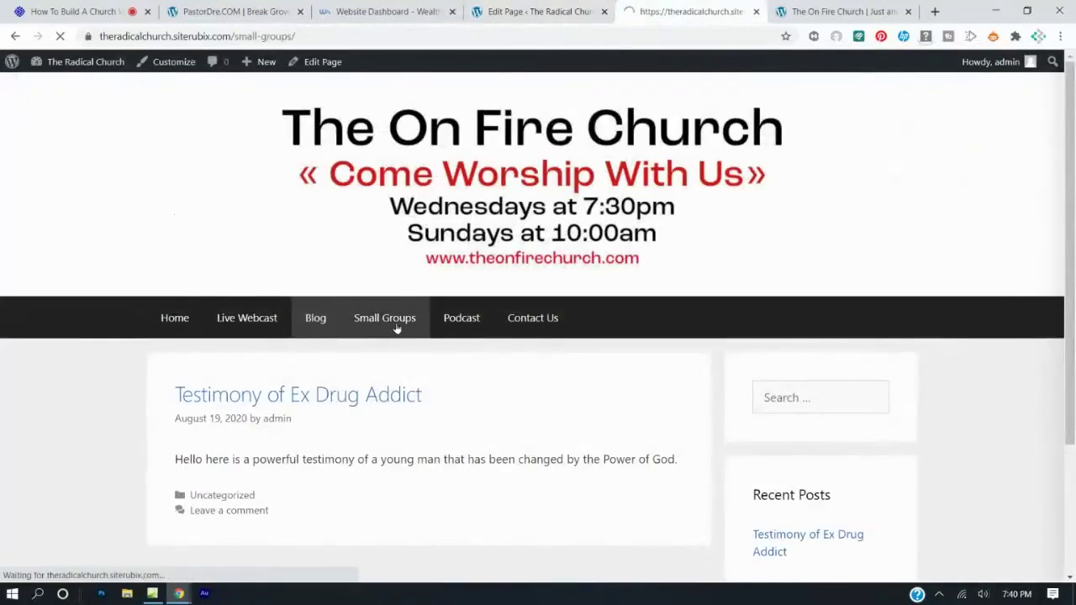
scroll(397, 328, "down", 3)
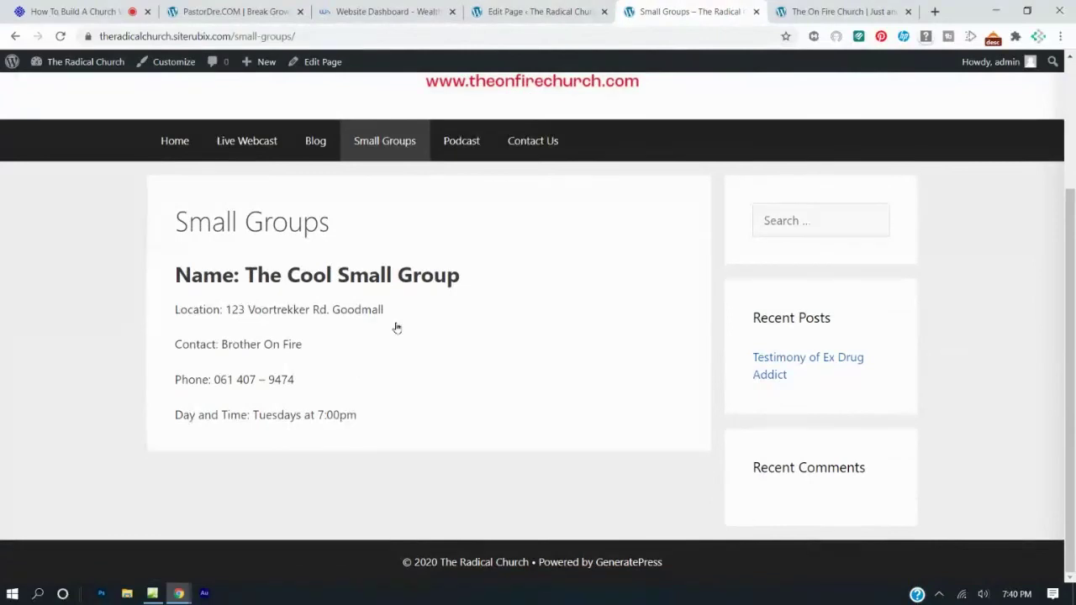
left_click(513, 10)
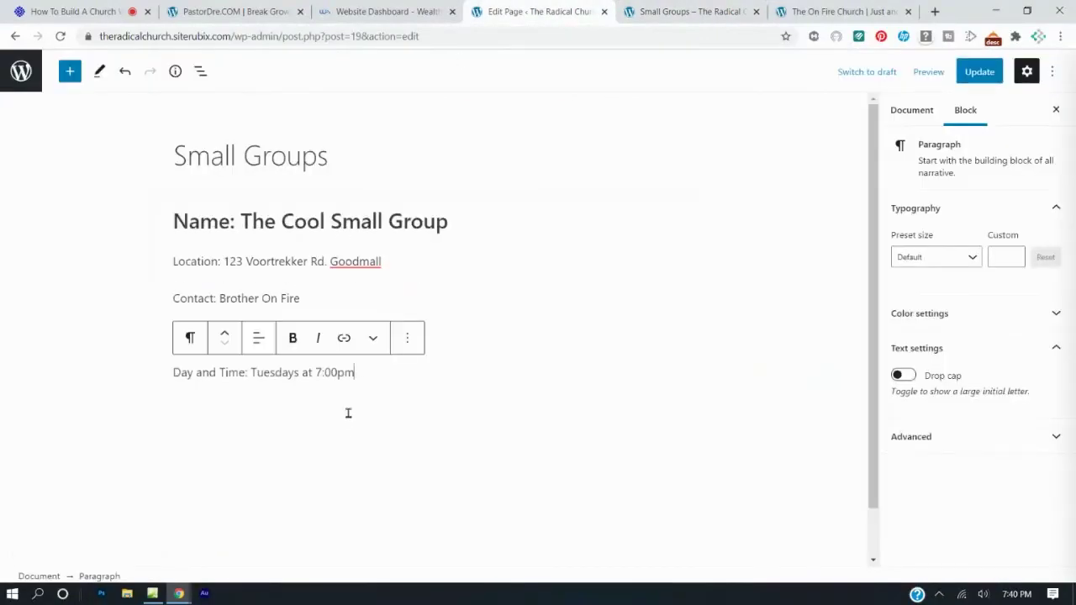
Add an empty paragraph below the Day and Time line.
left_click(71, 72)
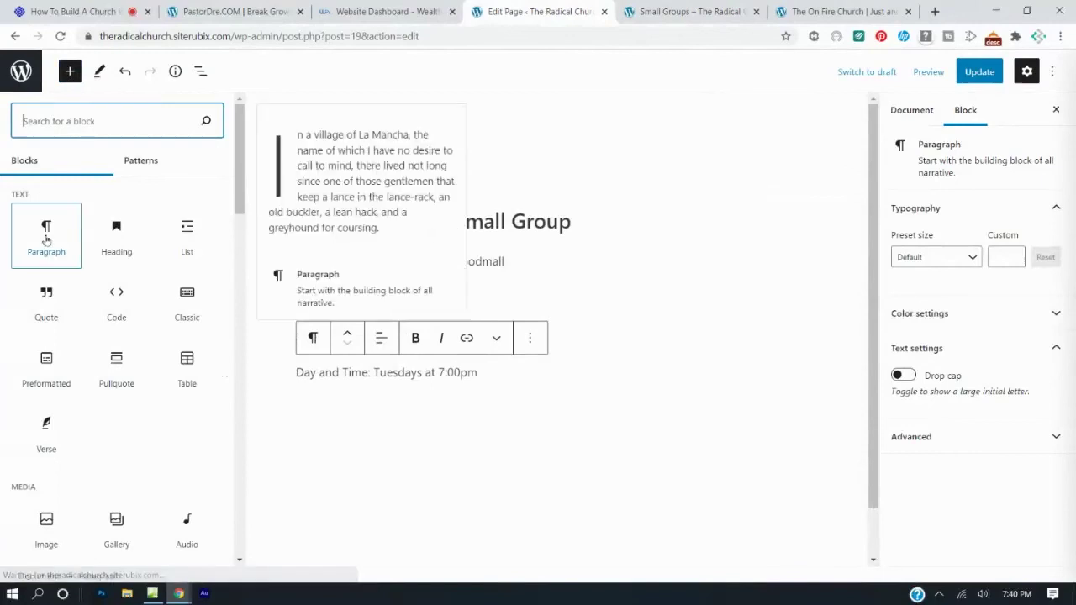
left_click(286, 403)
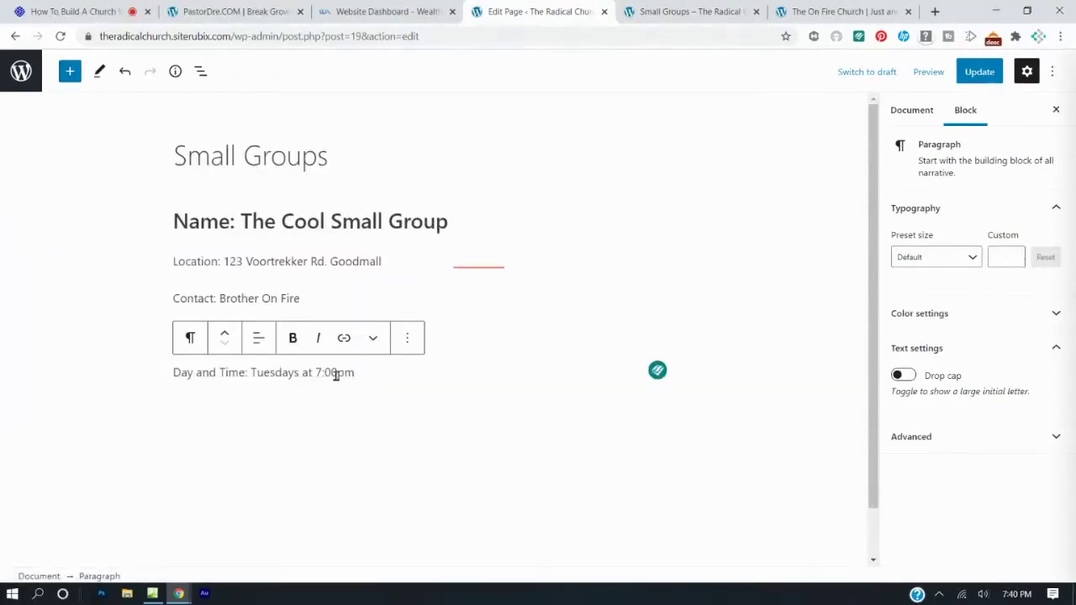
key("Return")
left_click(281, 401)
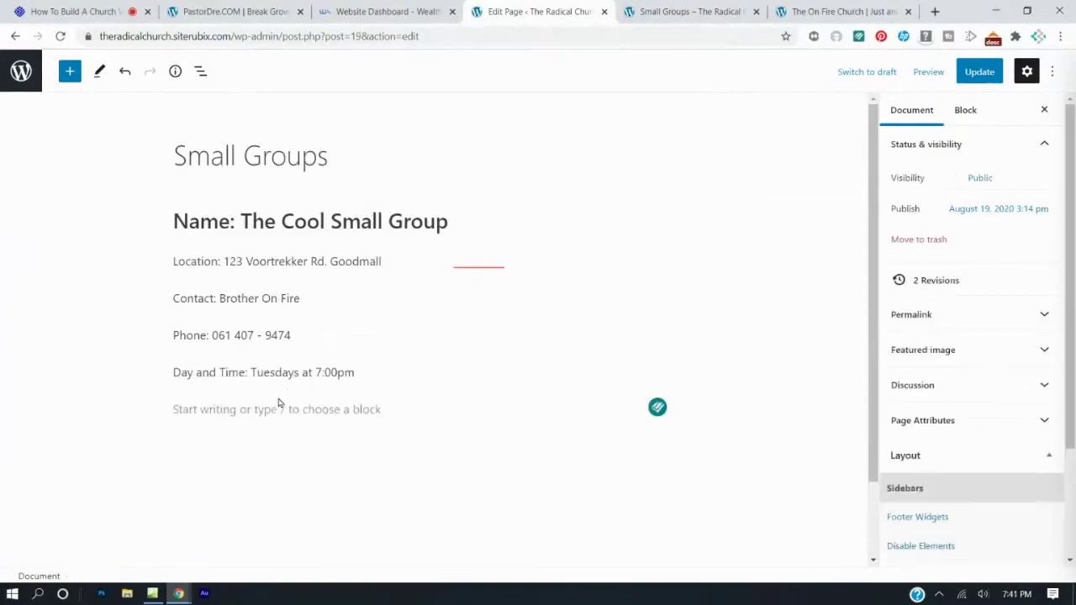
left_click(281, 404)
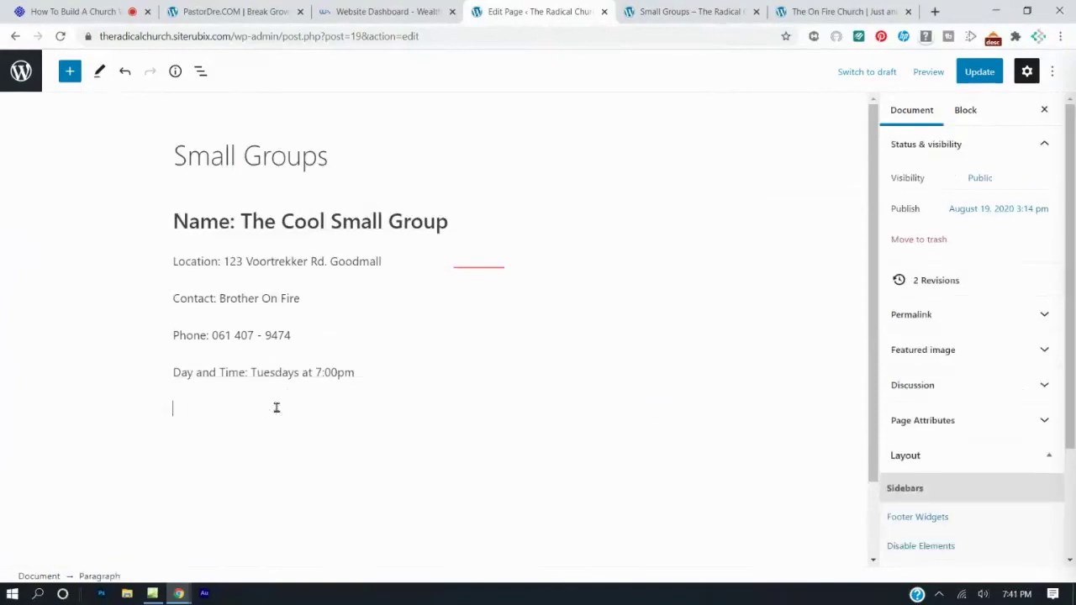
left_click(69, 74)
left_click(57, 225)
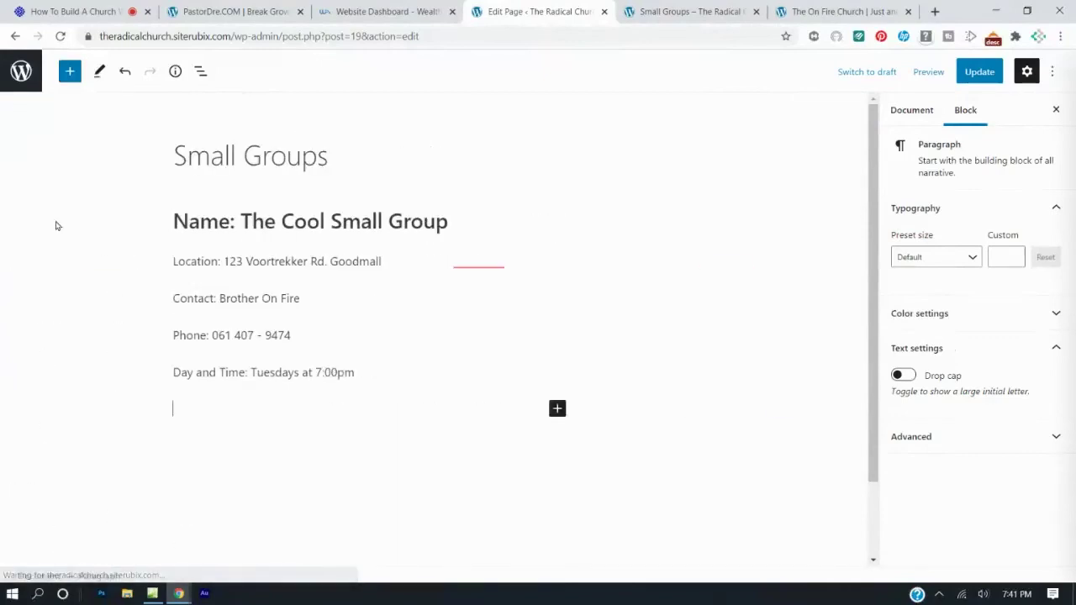
Type 'Name: The On Fire Small Group' and make it an H2 heading.
type("Name:")
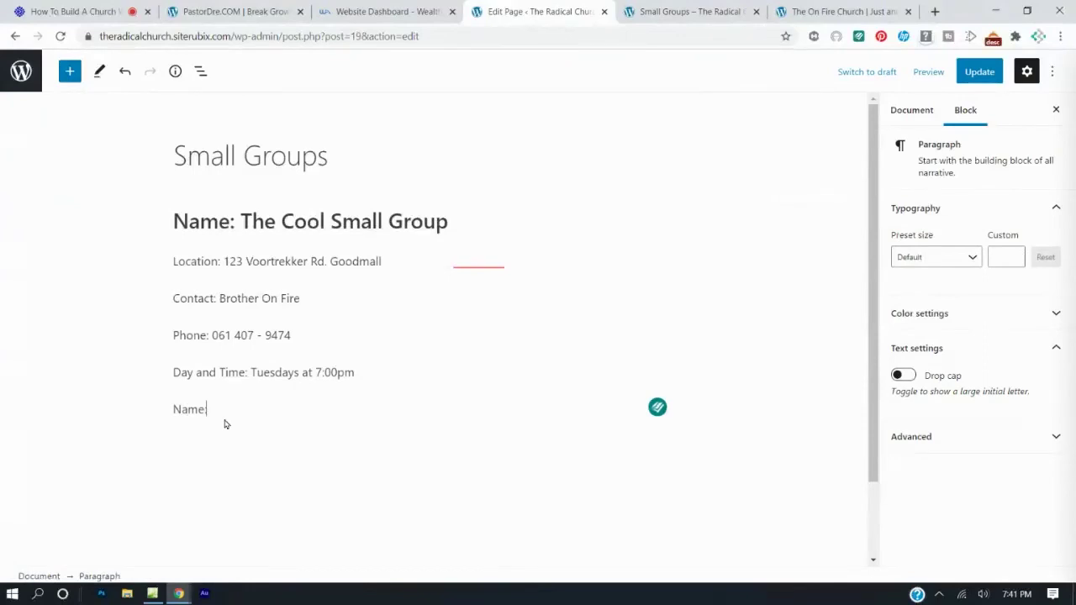
type(" The On Fire Sma")
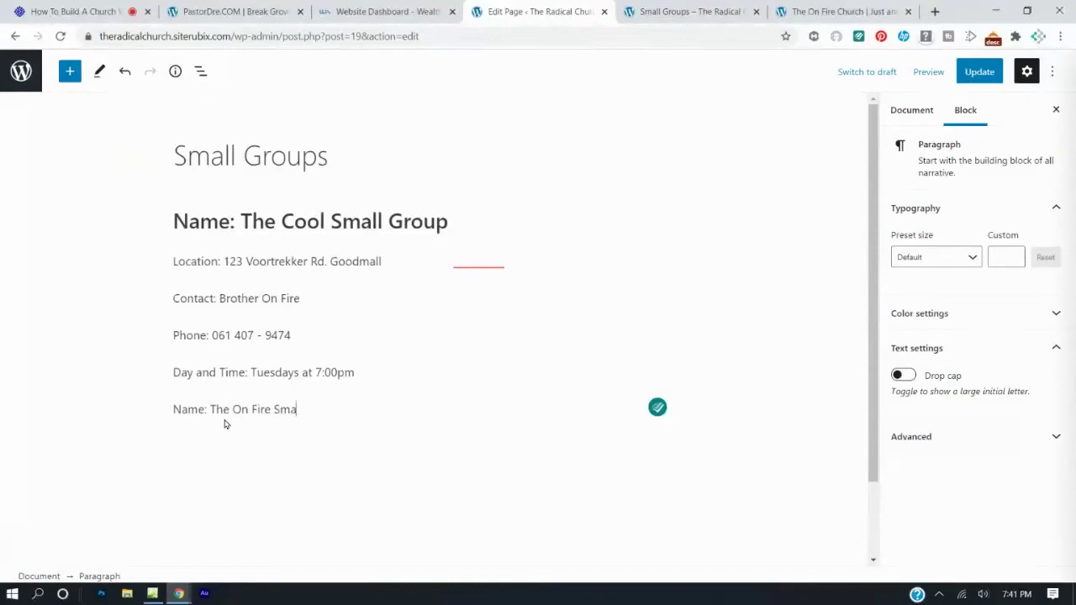
type("ll Group")
left_click_drag(352, 410, 176, 409)
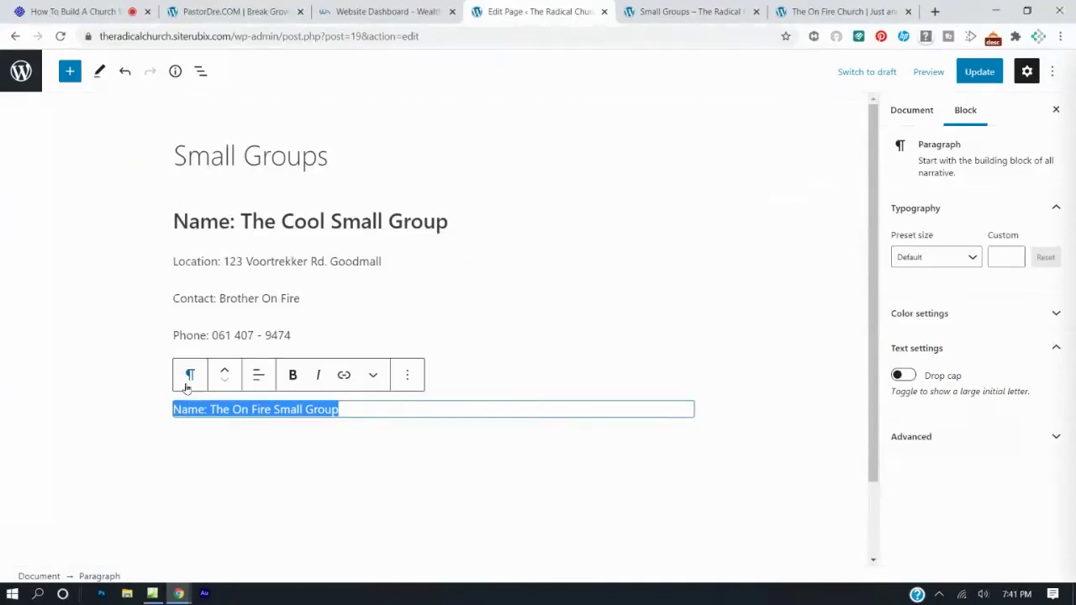
left_click(190, 376)
left_click(228, 177)
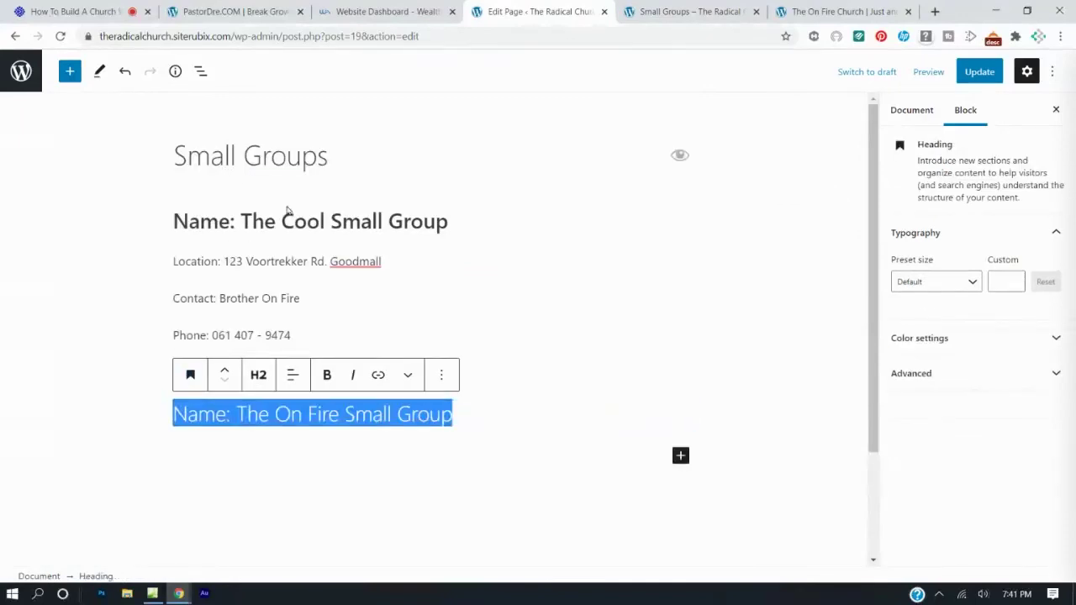
left_click(256, 375)
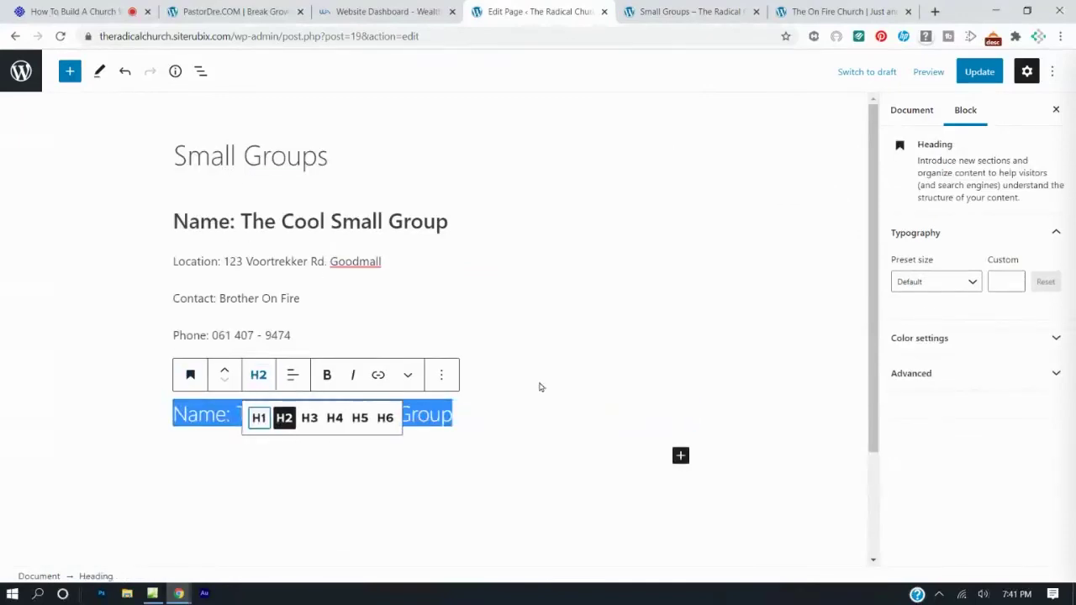
left_click(327, 375)
left_click(370, 455)
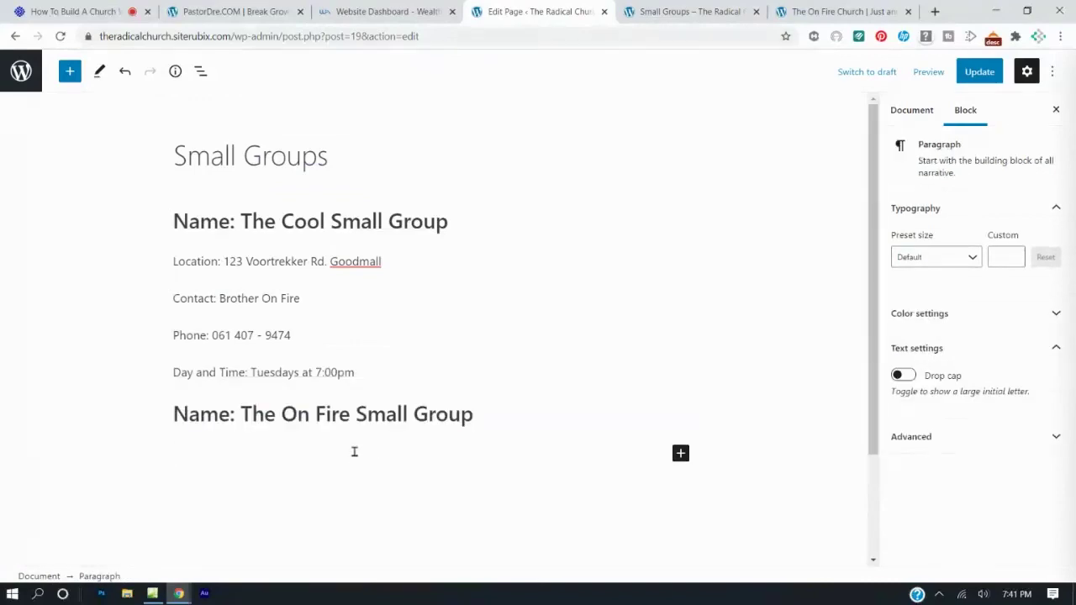
Add the group's Location address line and a Contact line with the contact person's name.
type("Location: ")
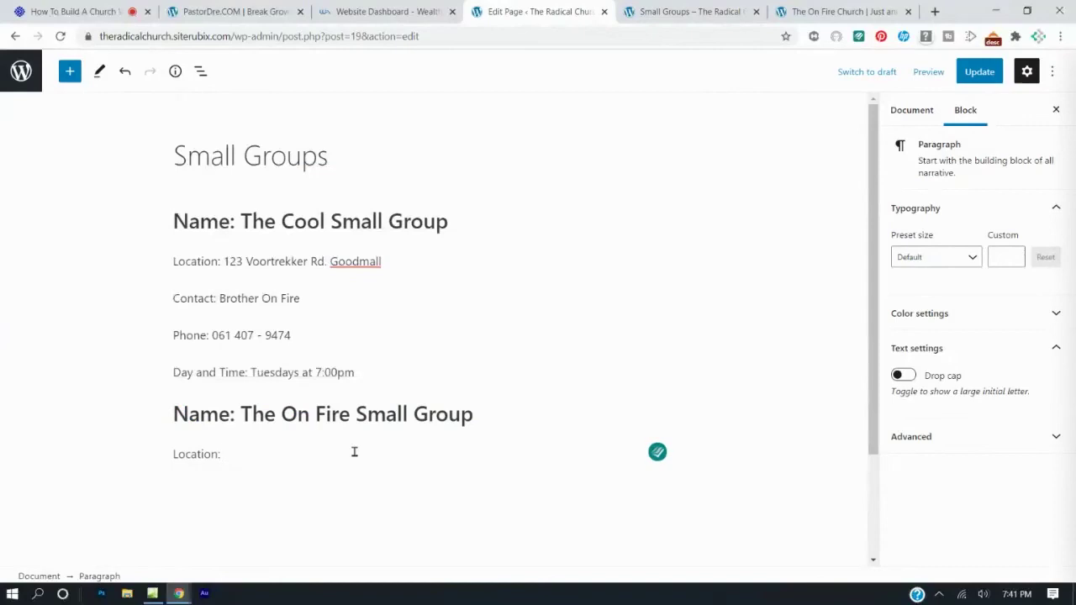
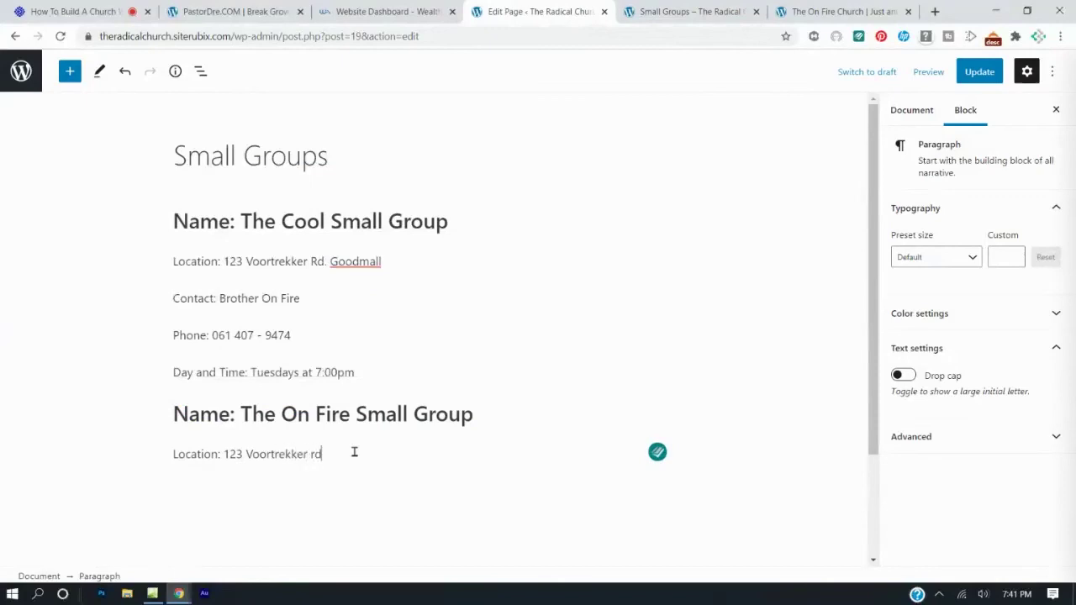
key("Return")
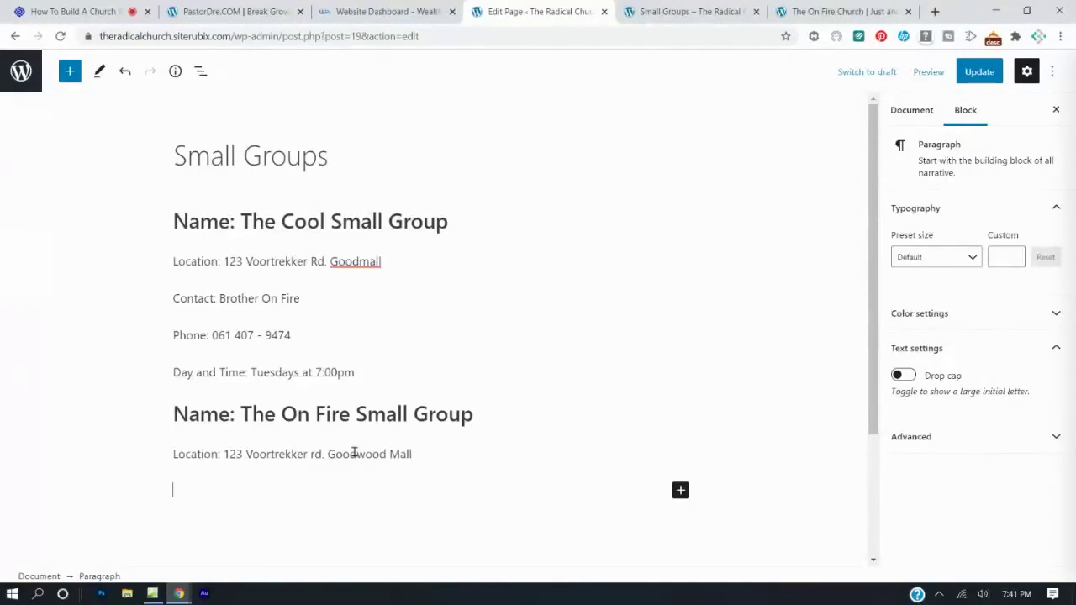
type("Contact: s")
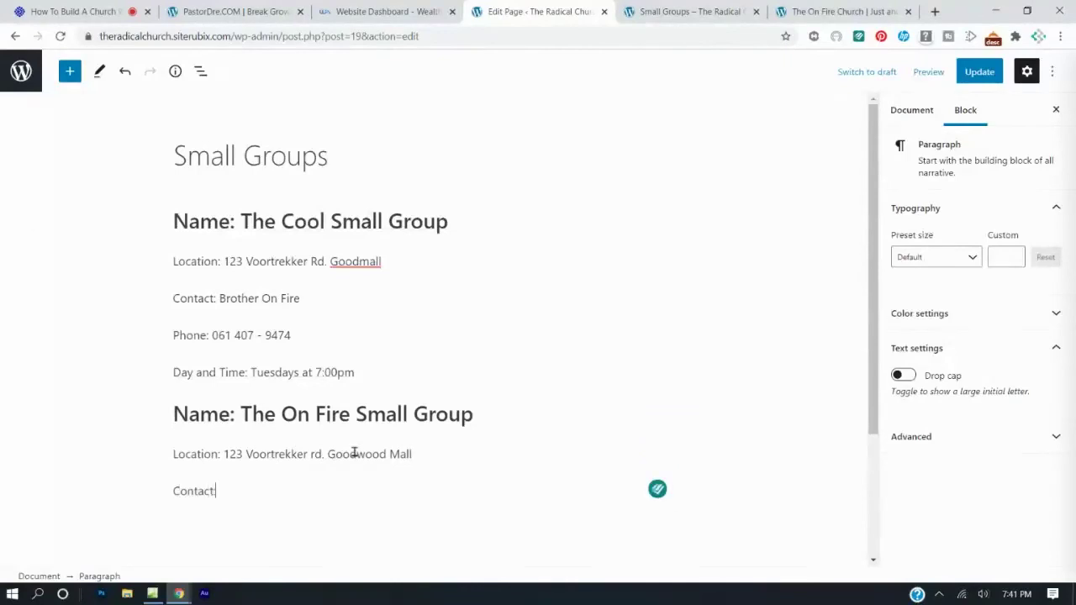
key("Return")
type("is")
key("BackSpace")
key("BackSpace")
key("BackSpace")
key("BackSpace")
type("Sister Preacher")
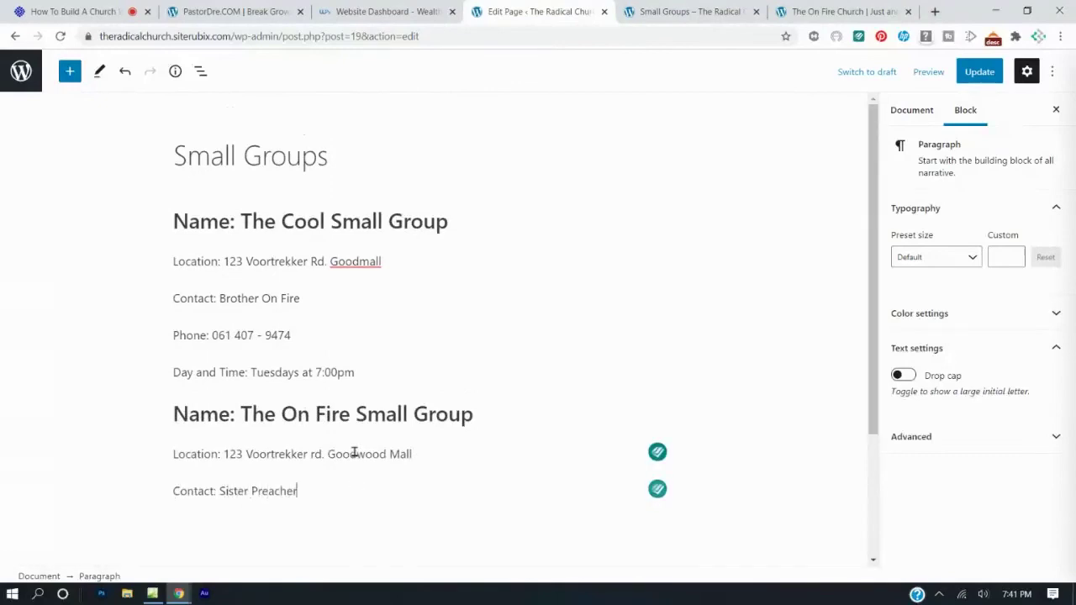
Add a Phone line with the contact number and 'Day and Time: Saturdays at 5'.
key("Return")
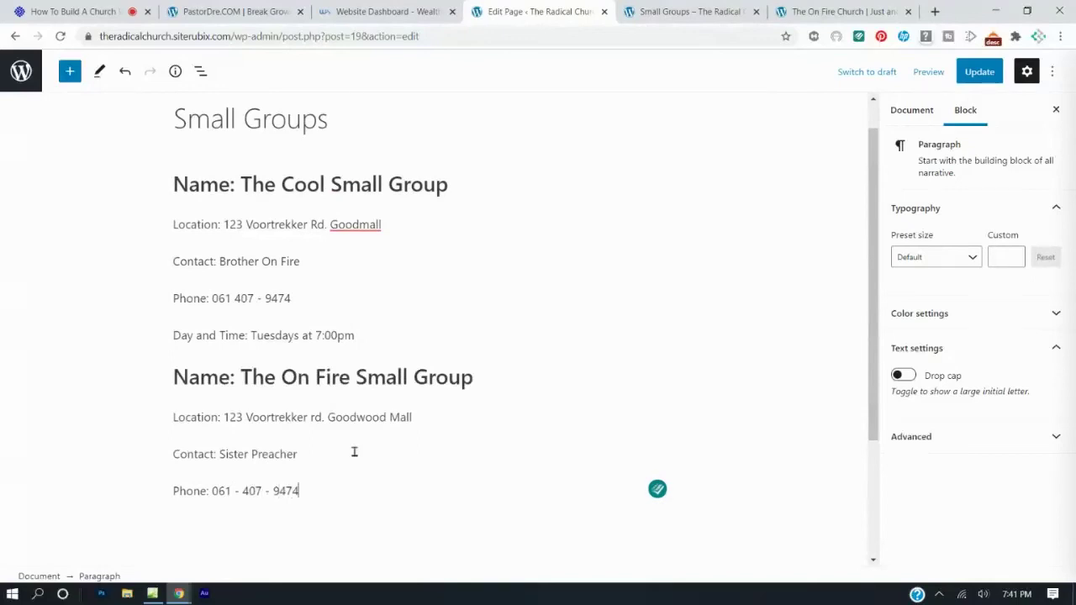
key("Return")
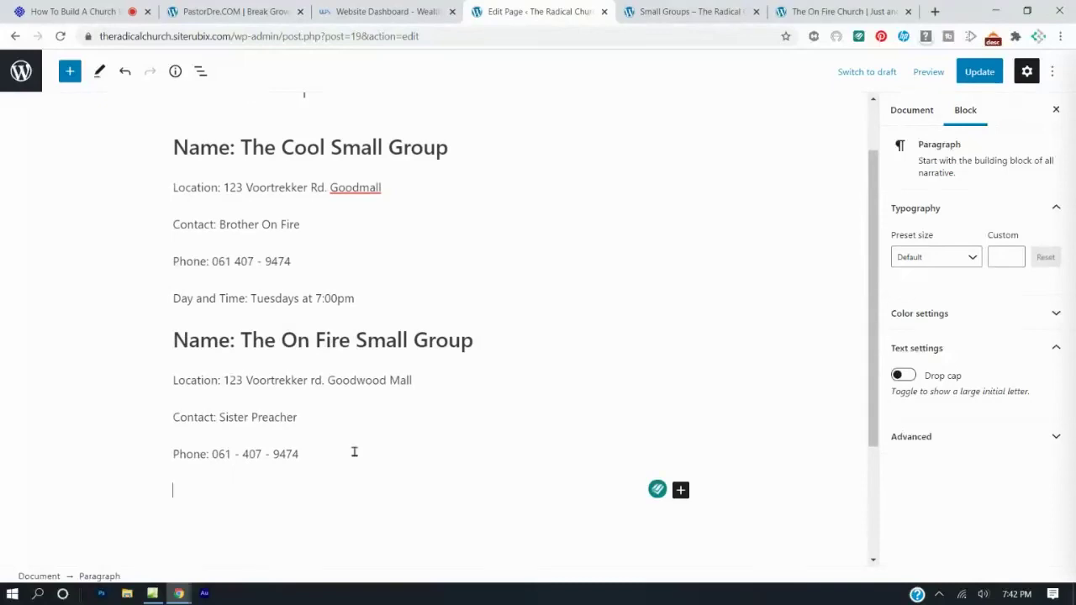
type("Day an")
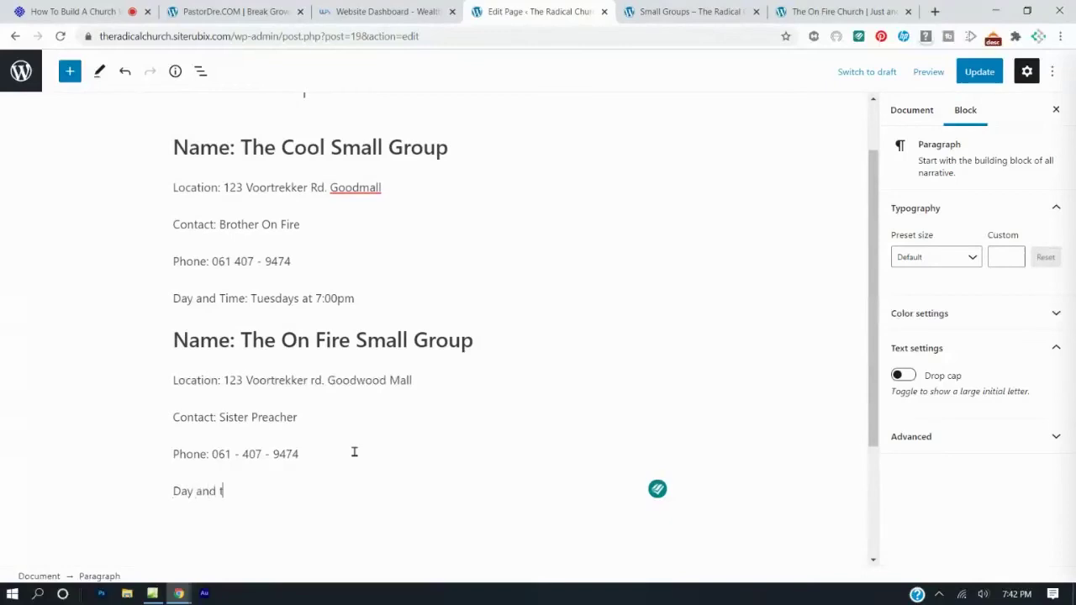
type("d Time")
key("BackSpace")
type(": Satur")
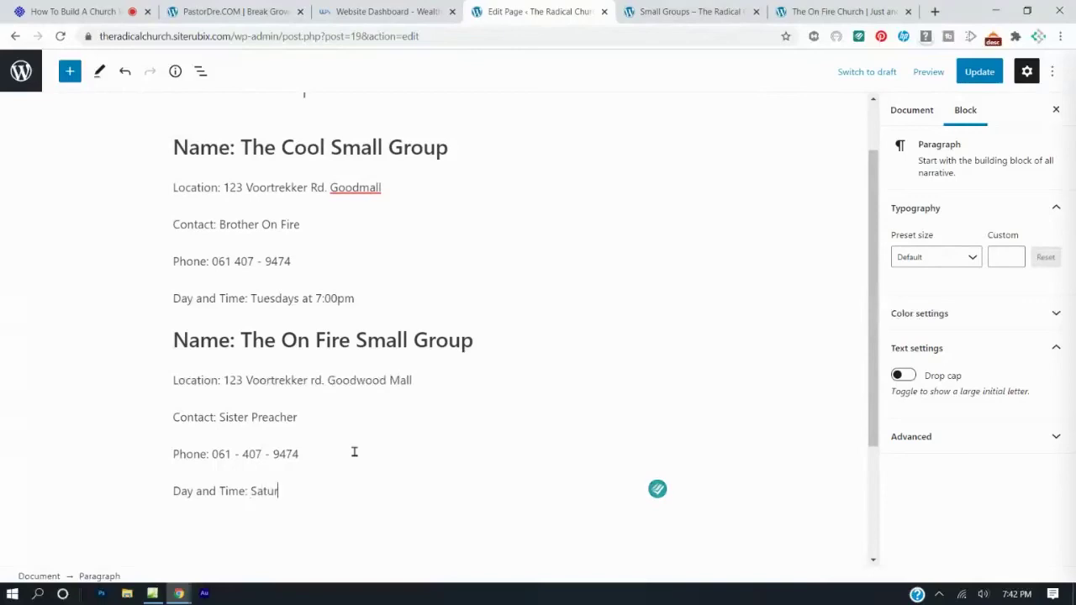
type("days at 5:00pm")
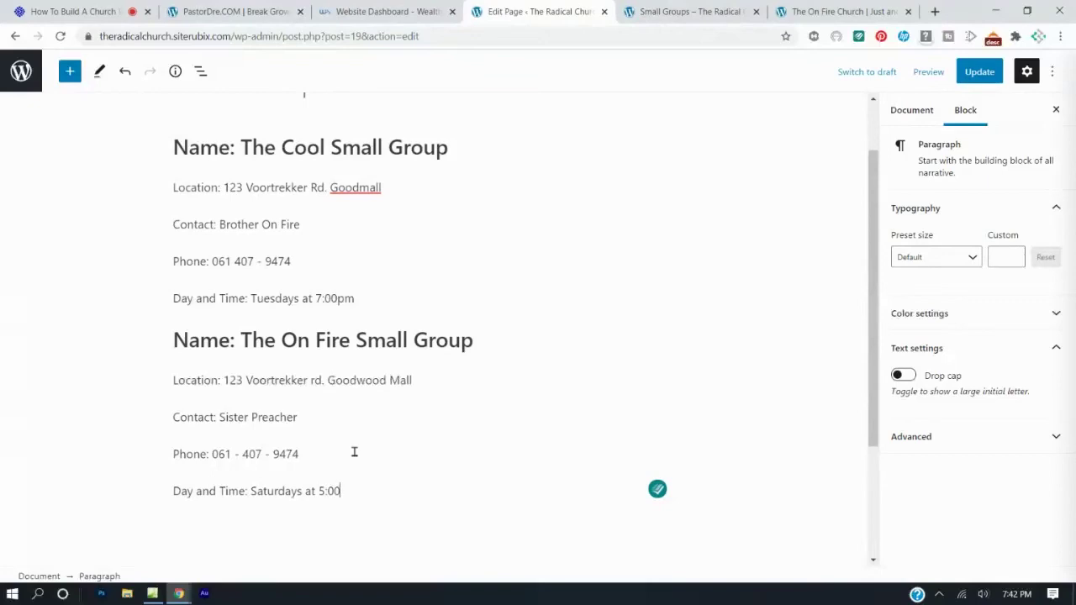
Update the Small Groups page and reload the live page to confirm both groups appear.
left_click(976, 74)
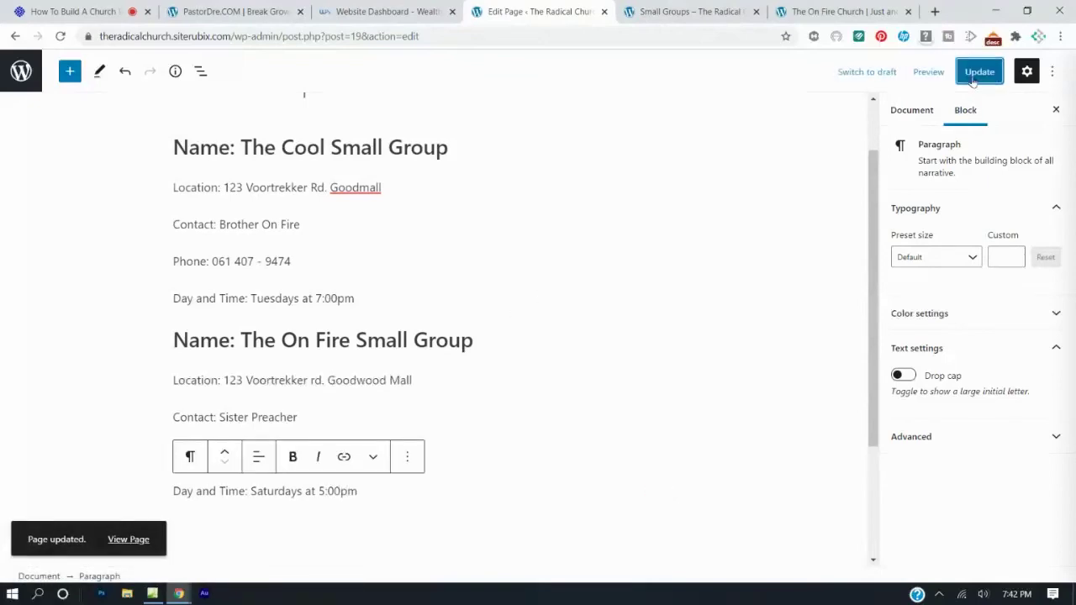
left_click(731, 8)
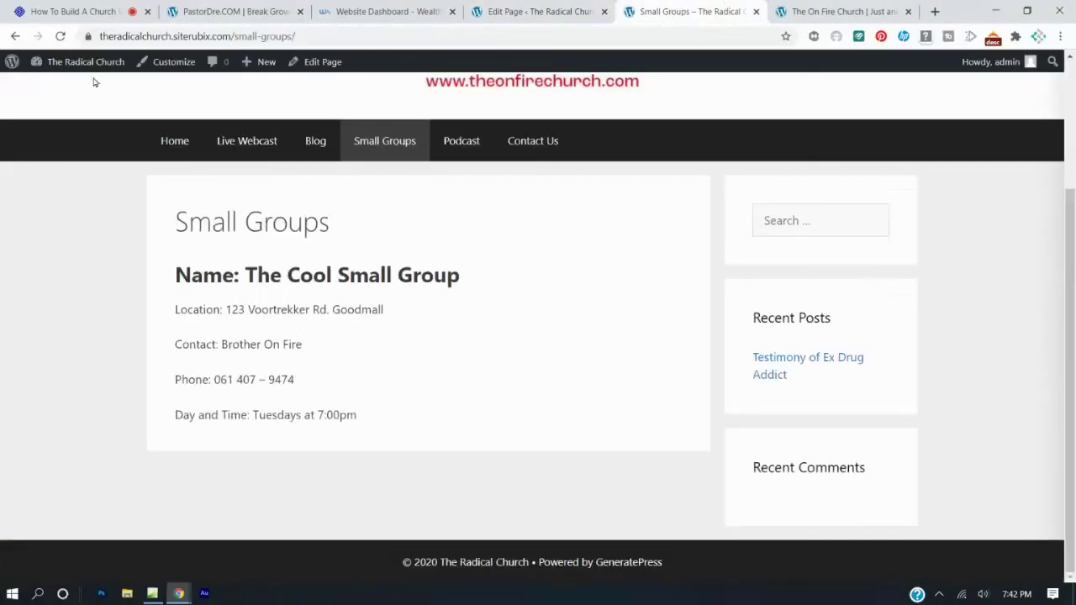
left_click(61, 37)
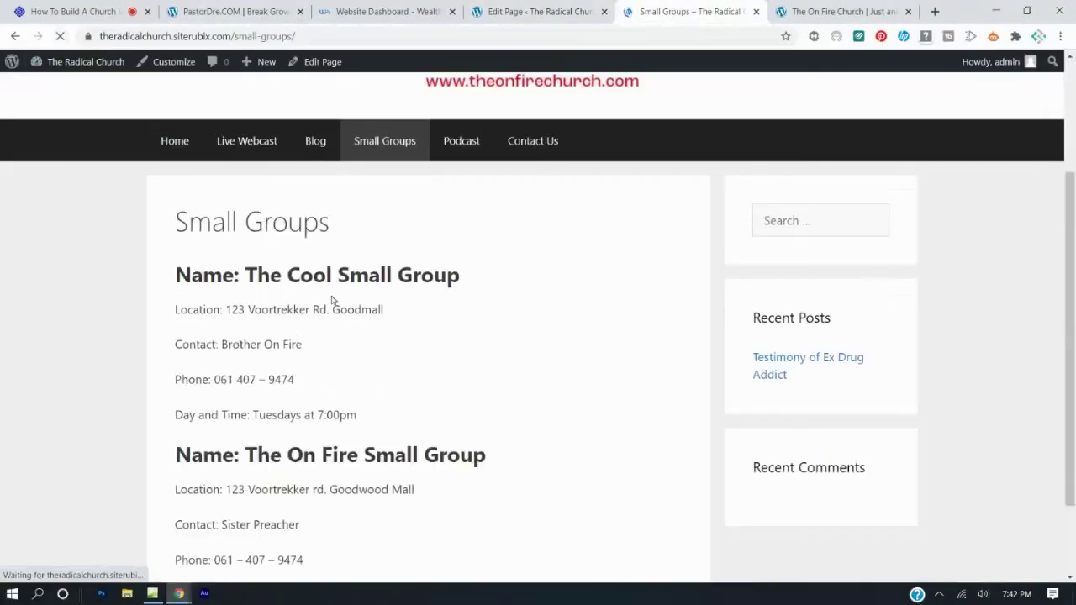
scroll(331, 303, "down", 2)
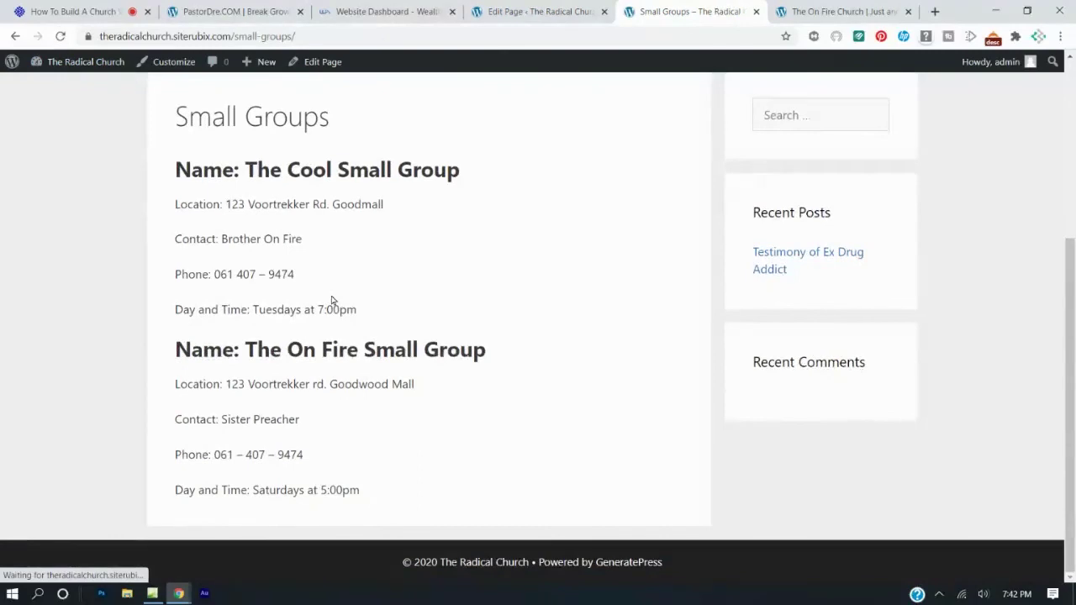
scroll(384, 273, "up", 3)
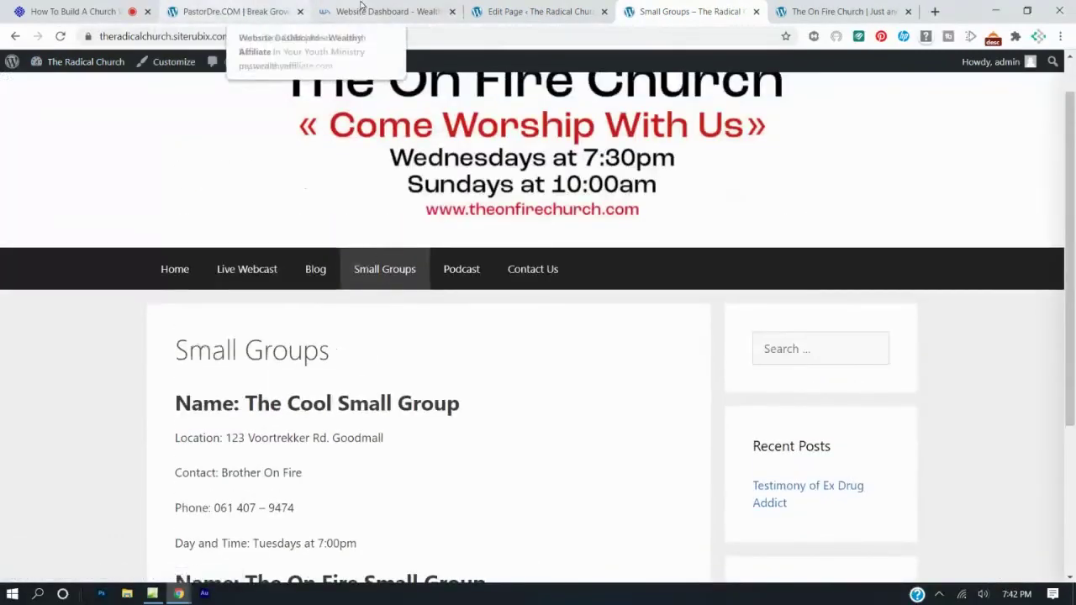
Open the live site's Podcast page.
left_click(486, 12)
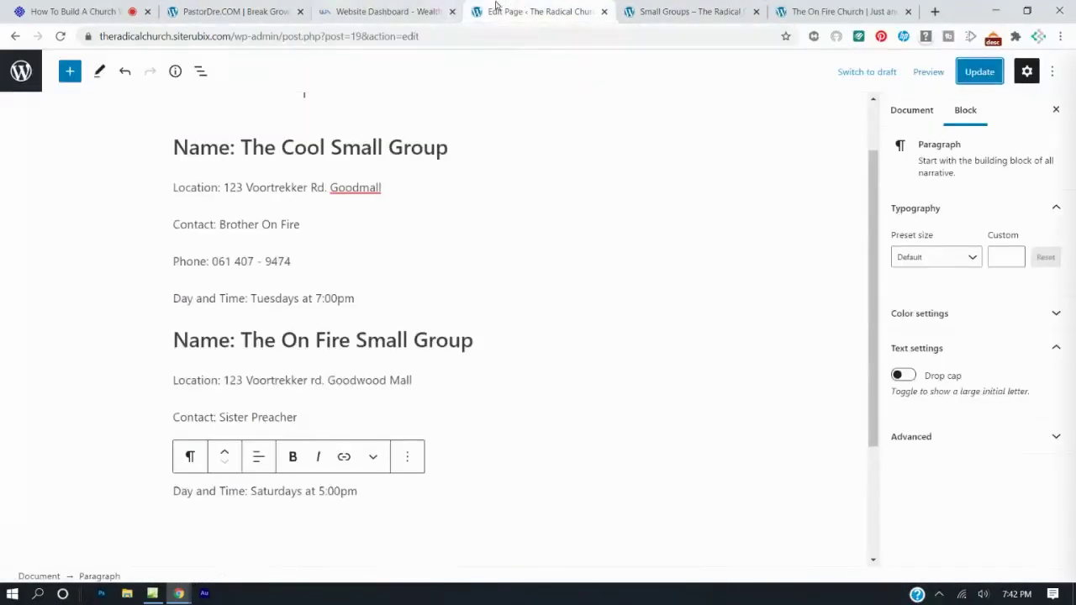
left_click(664, 10)
left_click(461, 276)
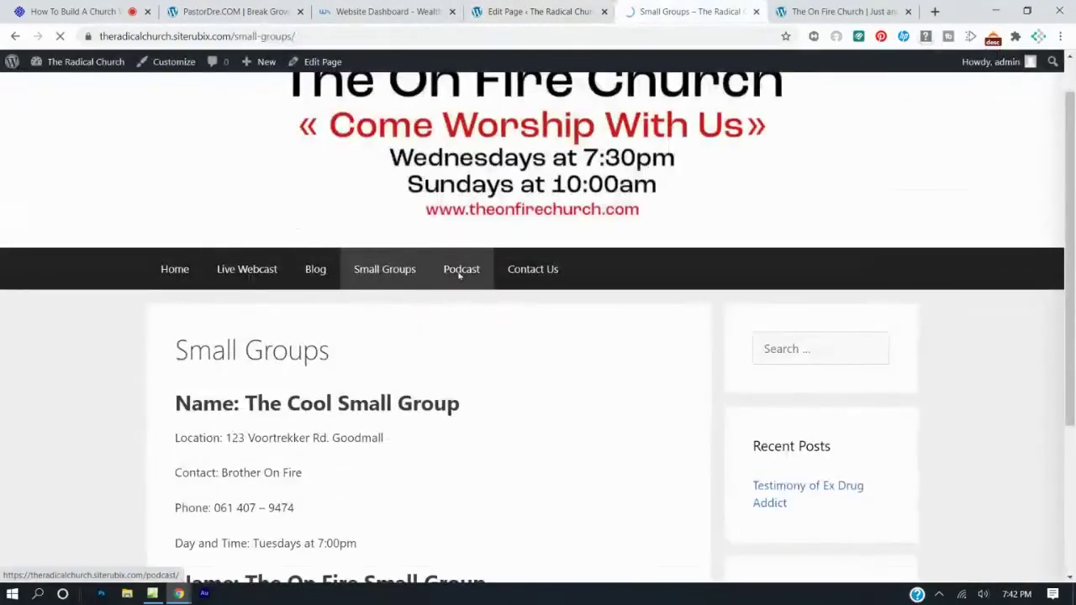
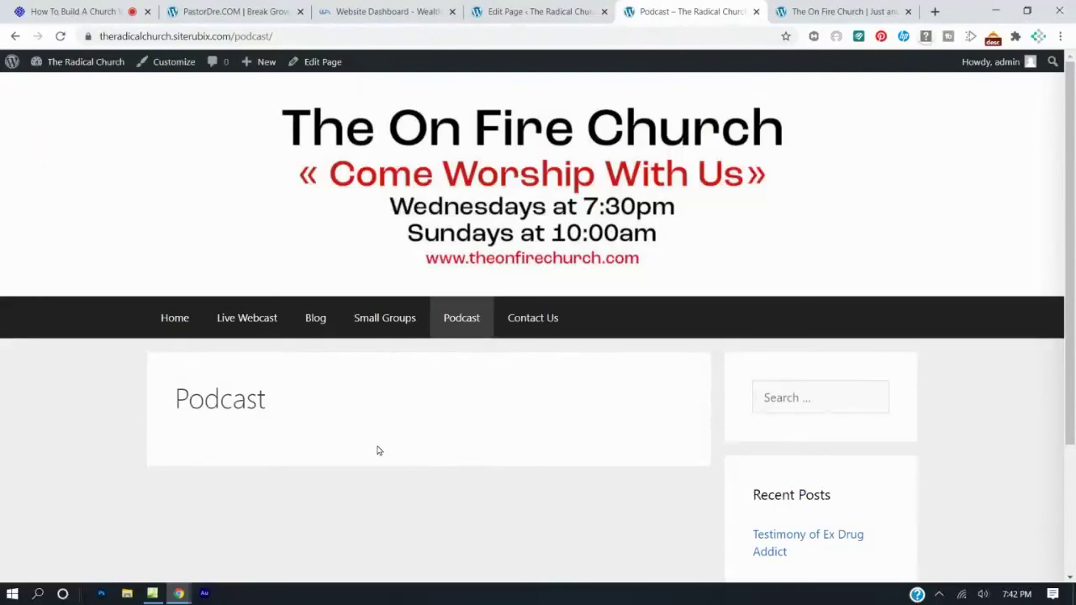
Open the still-empty Podcast page in the block editor, then start a new blank browser tab.
left_click(485, 9)
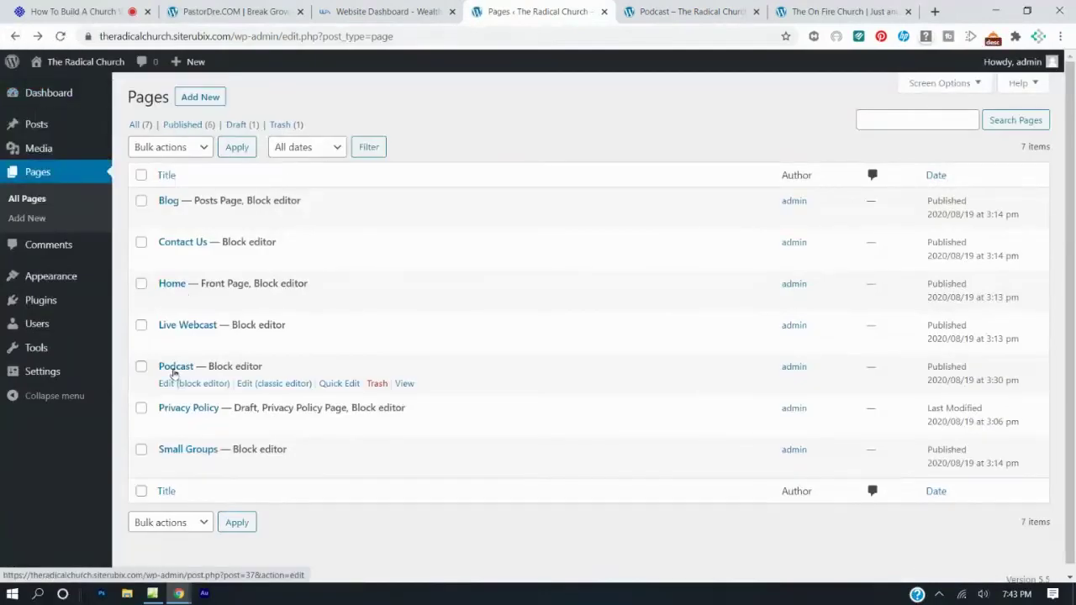
left_click(171, 387)
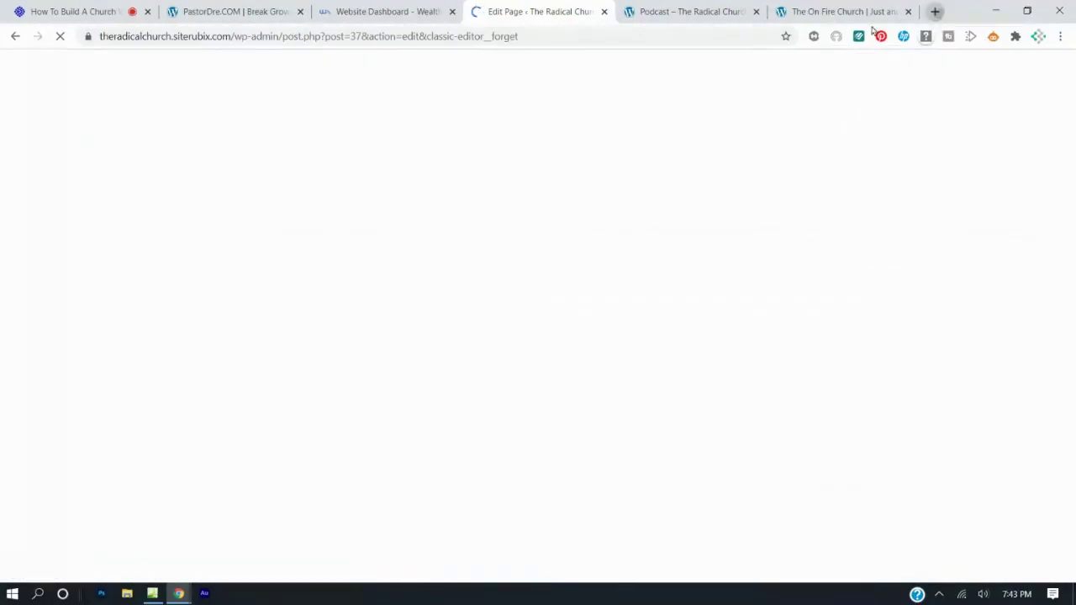
left_click(935, 11)
left_click(707, 41)
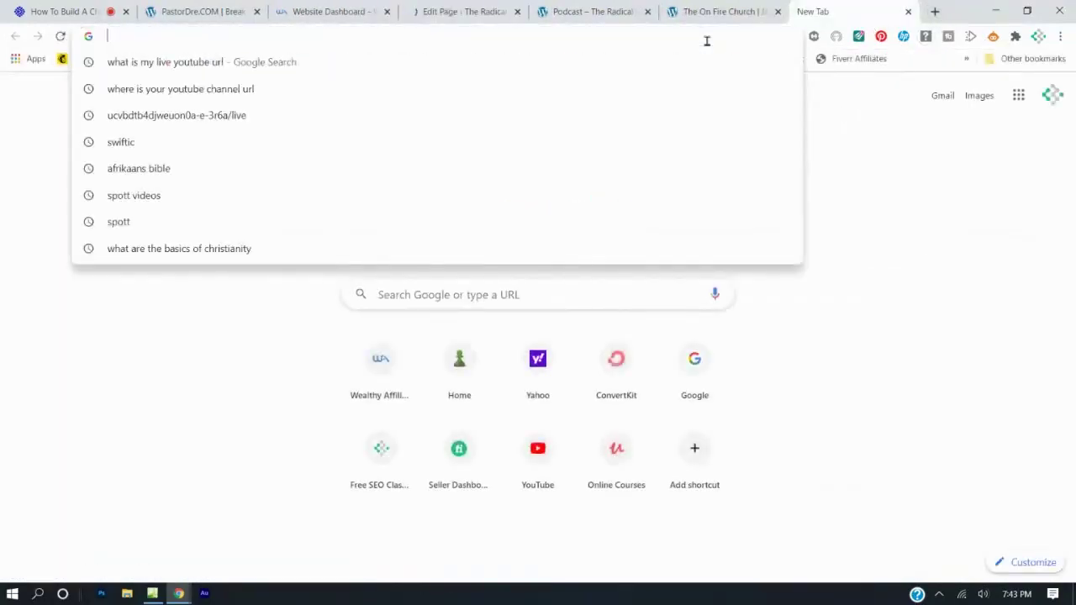
Load spreaker.com and open the podcast Dashboard from the account menu.
type("spre")
key("Return")
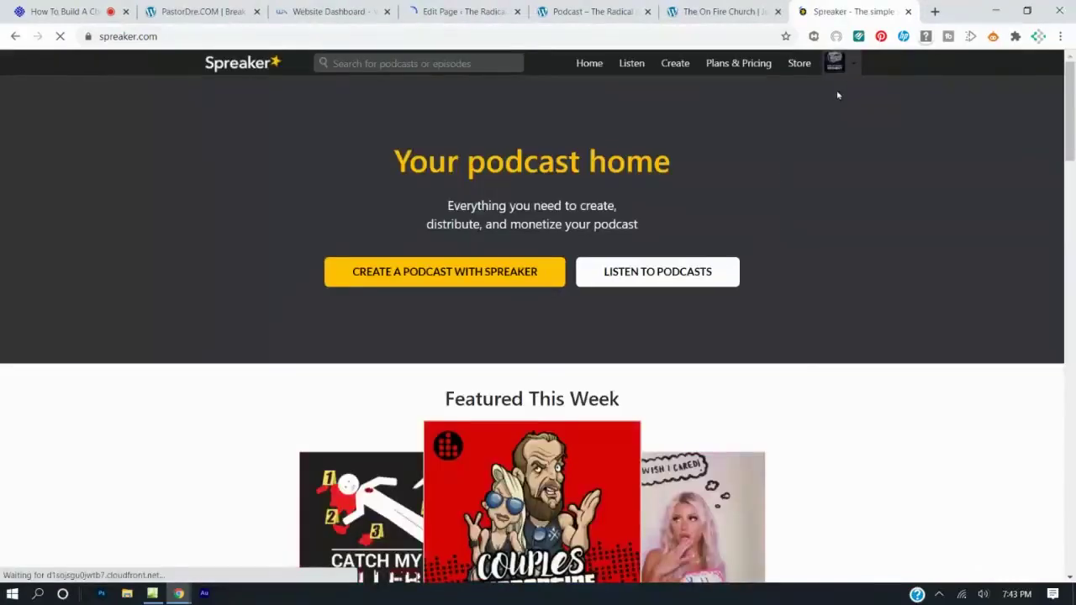
left_click(853, 64)
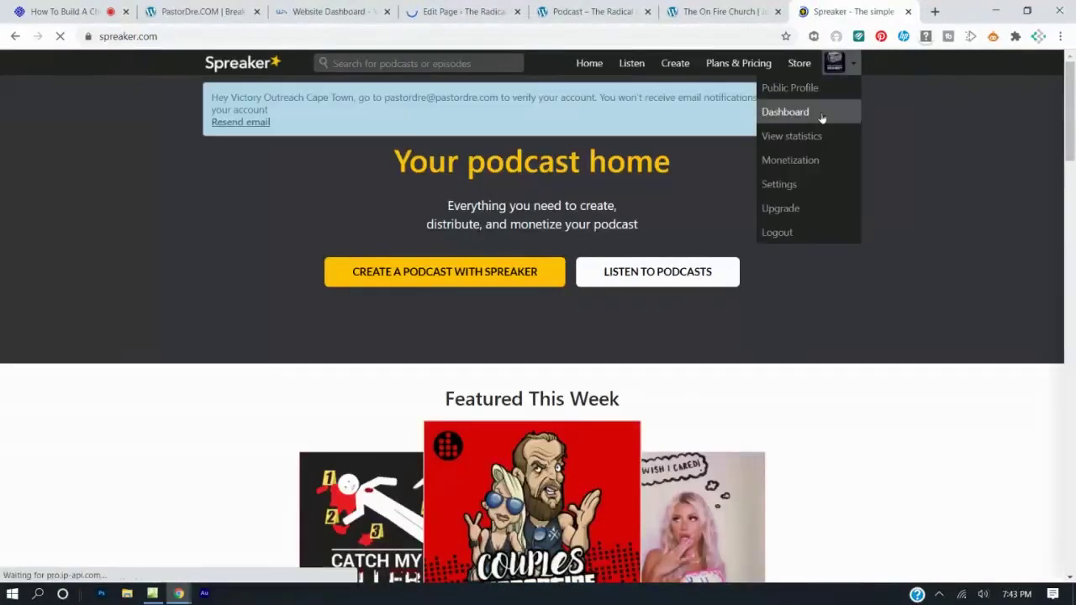
left_click(821, 115)
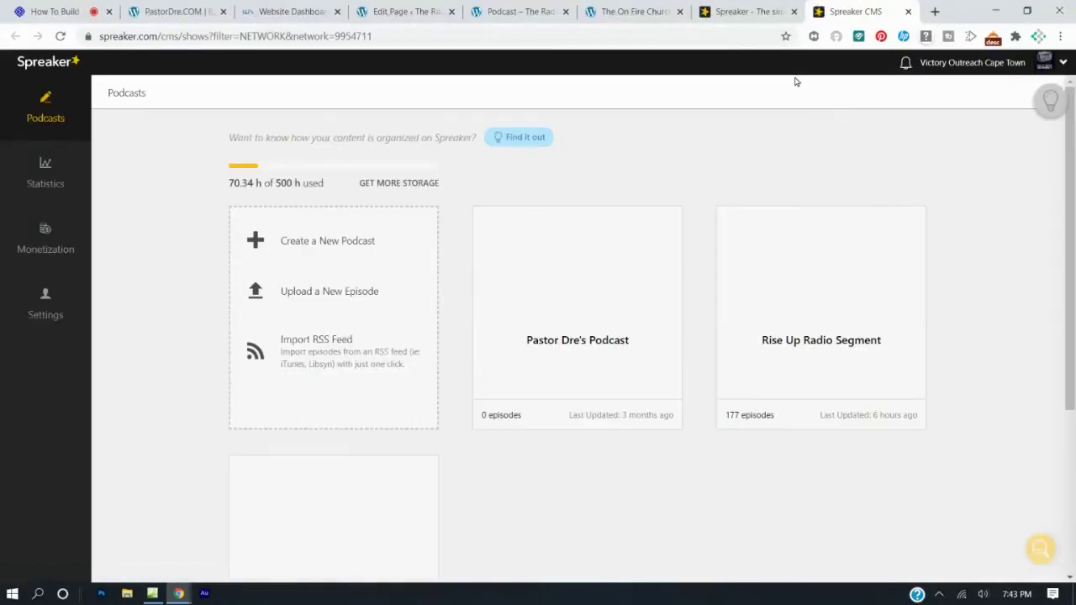
mouse_move(485, 219)
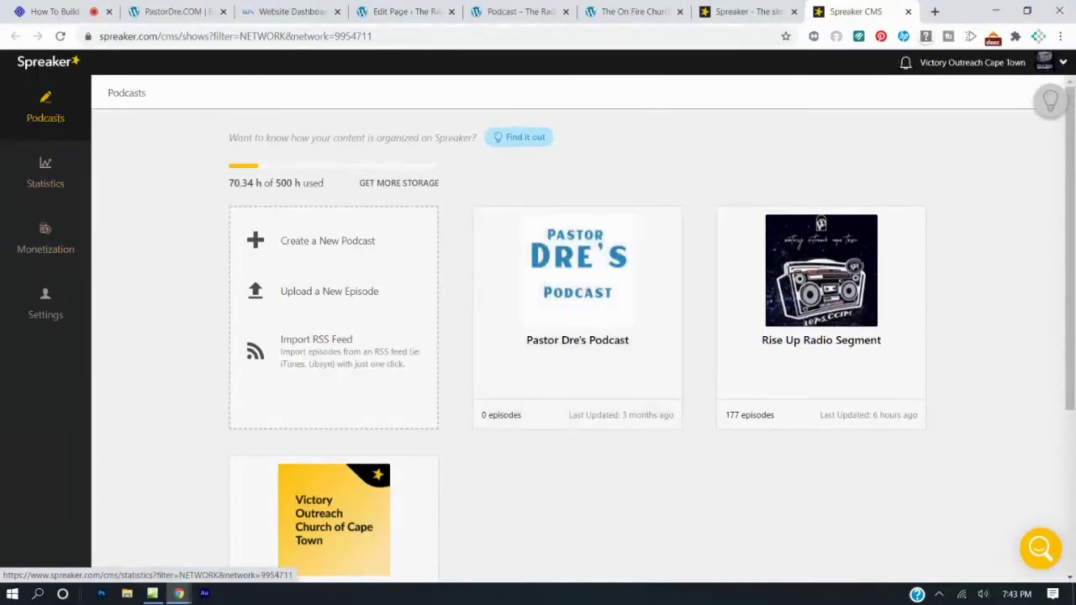
Copy the Rise Up Radio Segment RSS feed link and return to the Podcast editor.
left_click(812, 320)
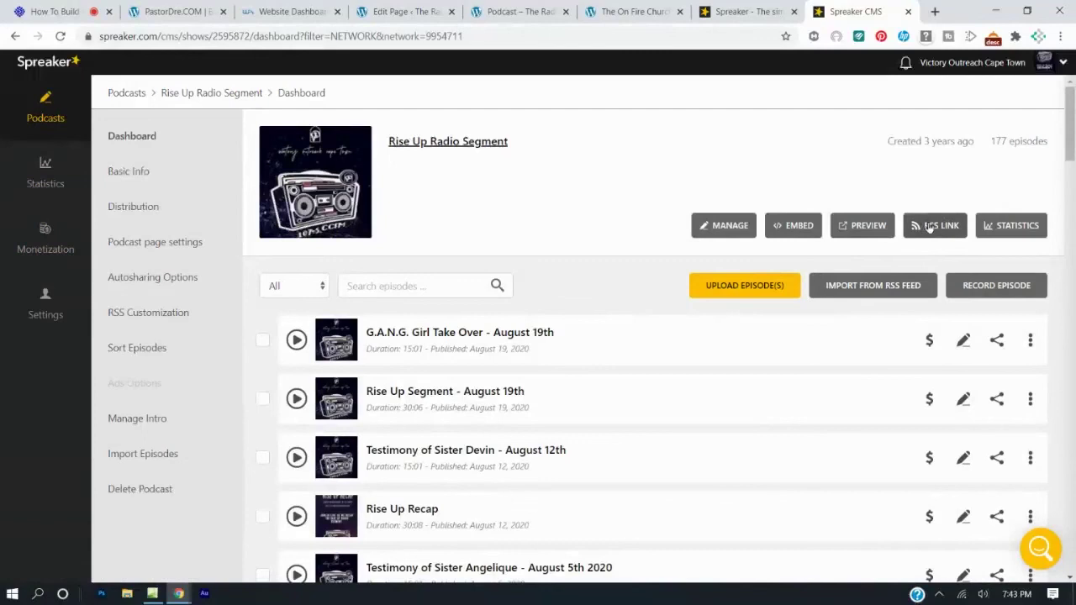
left_click(929, 227)
left_click(994, 284)
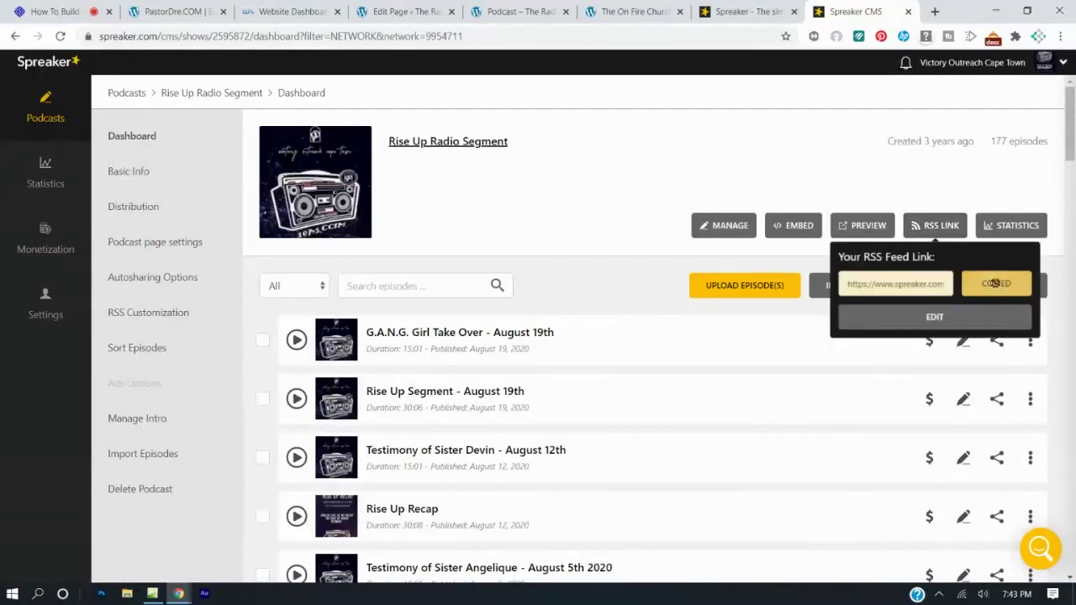
left_click(416, 11)
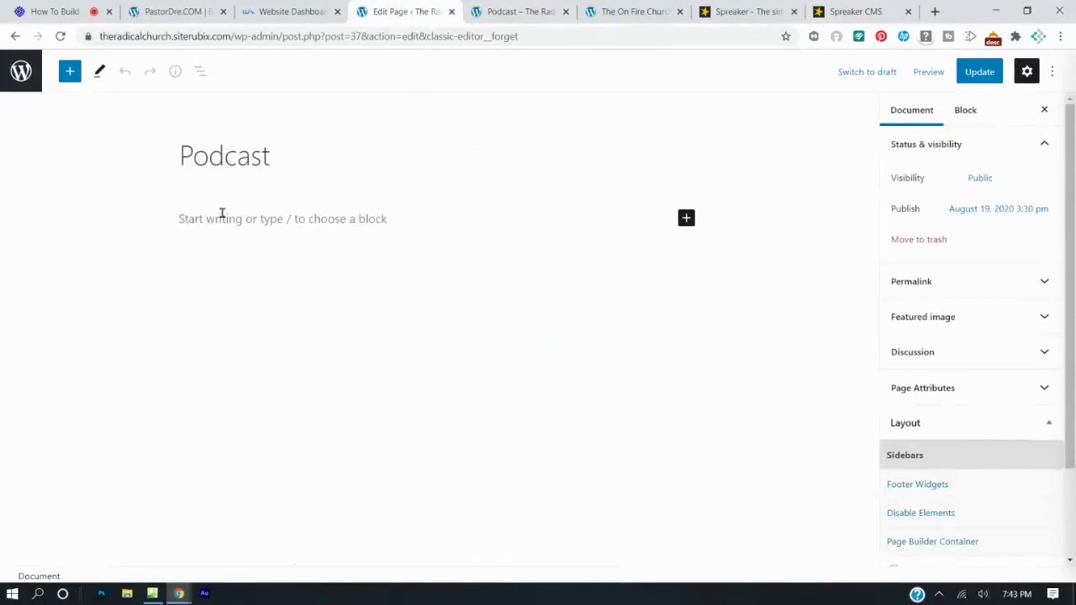
Insert an RSS block into the Podcast page.
left_click(686, 219)
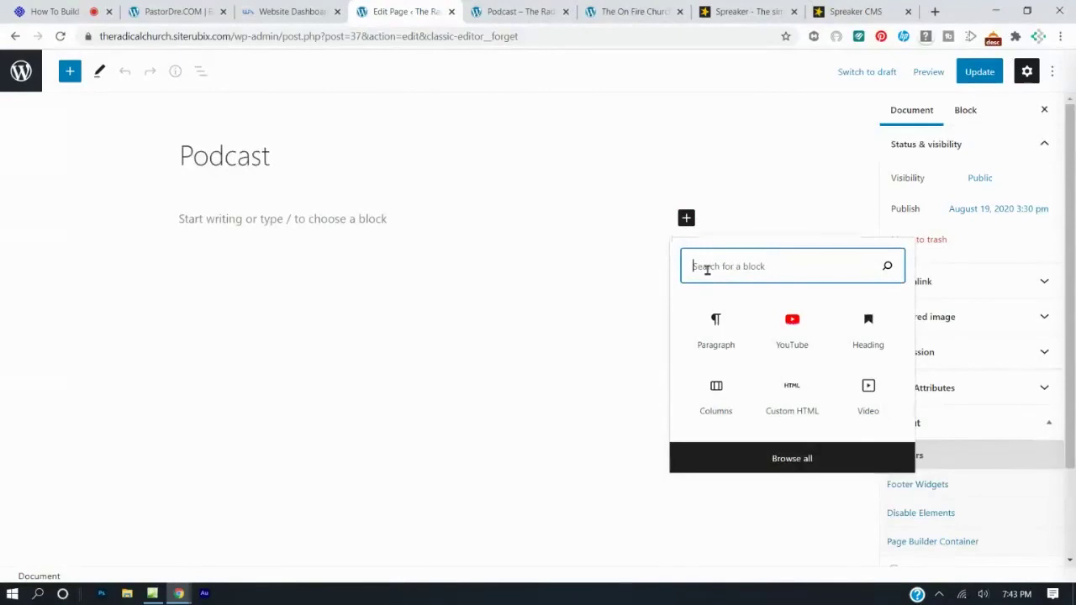
type("rss")
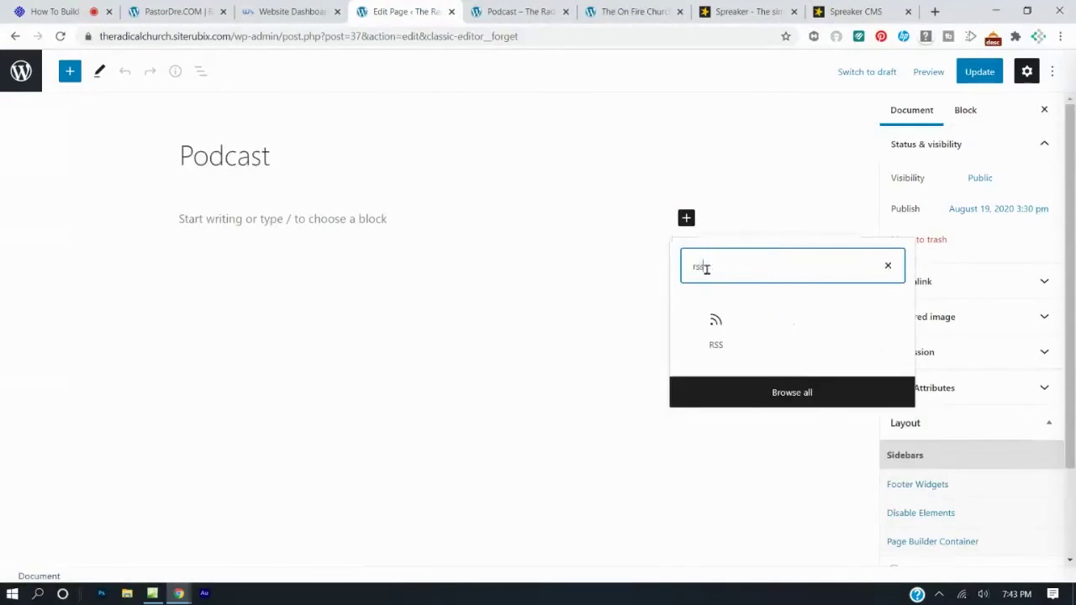
left_click(713, 332)
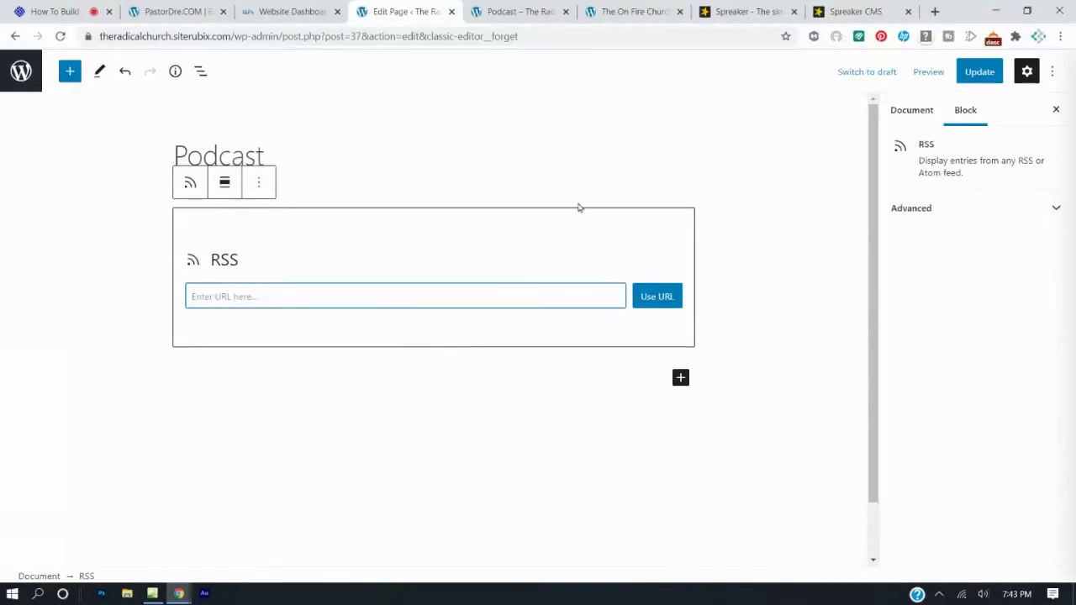
Paste the Rise Up Radio Segment feed URL into the RSS block, update the page, and view it live.
left_click(831, 15)
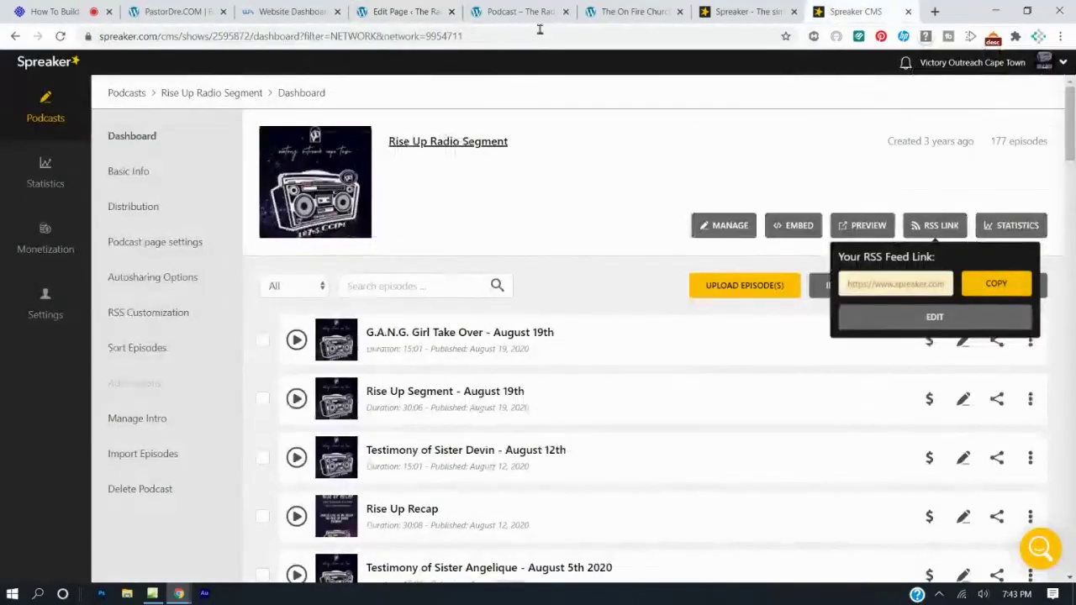
left_click(412, 7)
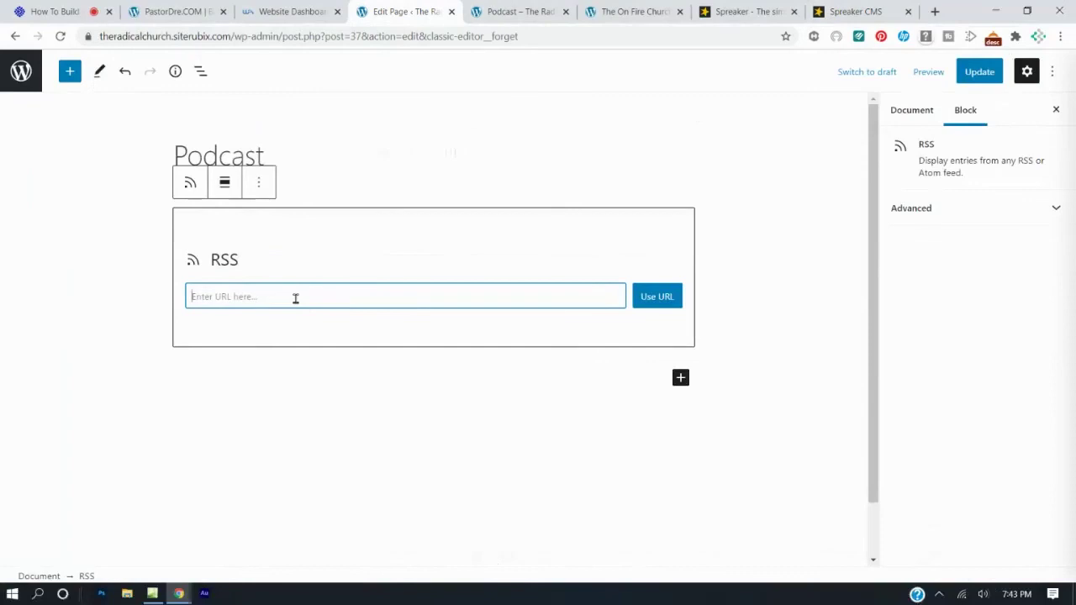
key("ctrl+v")
left_click(661, 306)
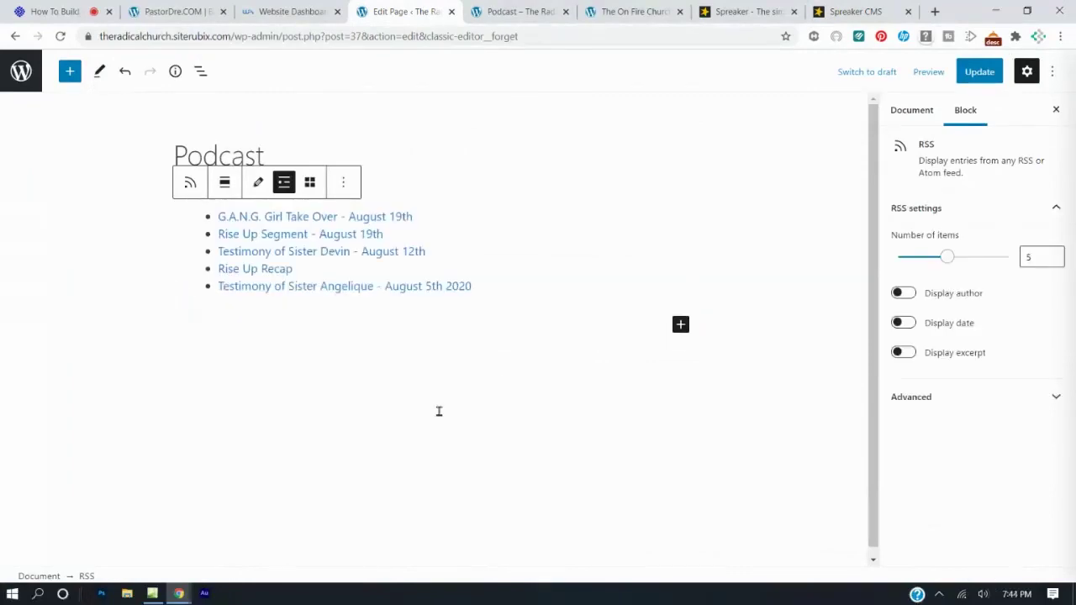
left_click(978, 71)
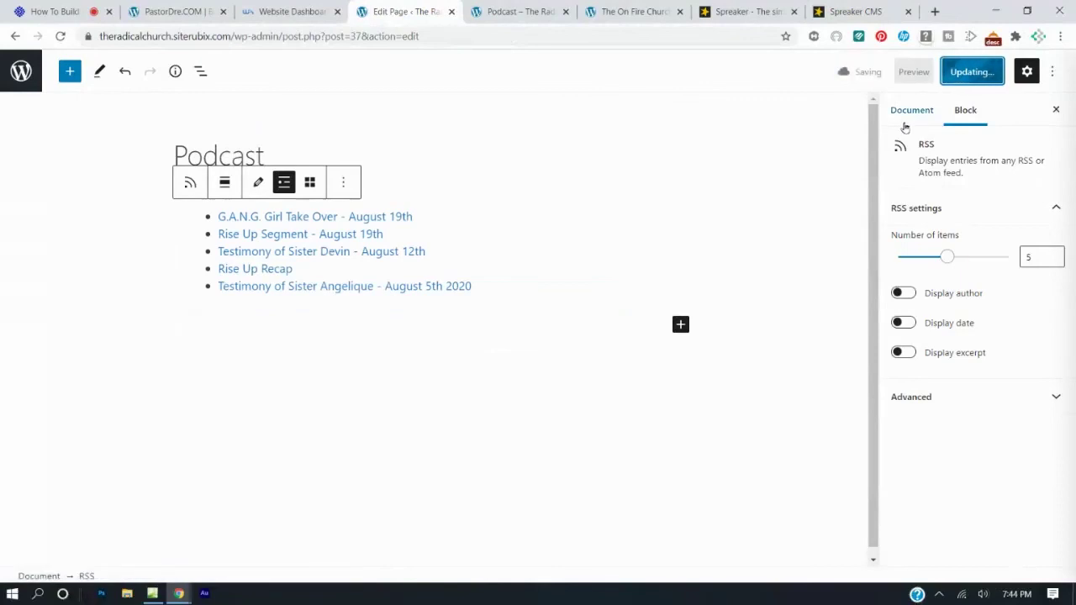
left_click(517, 11)
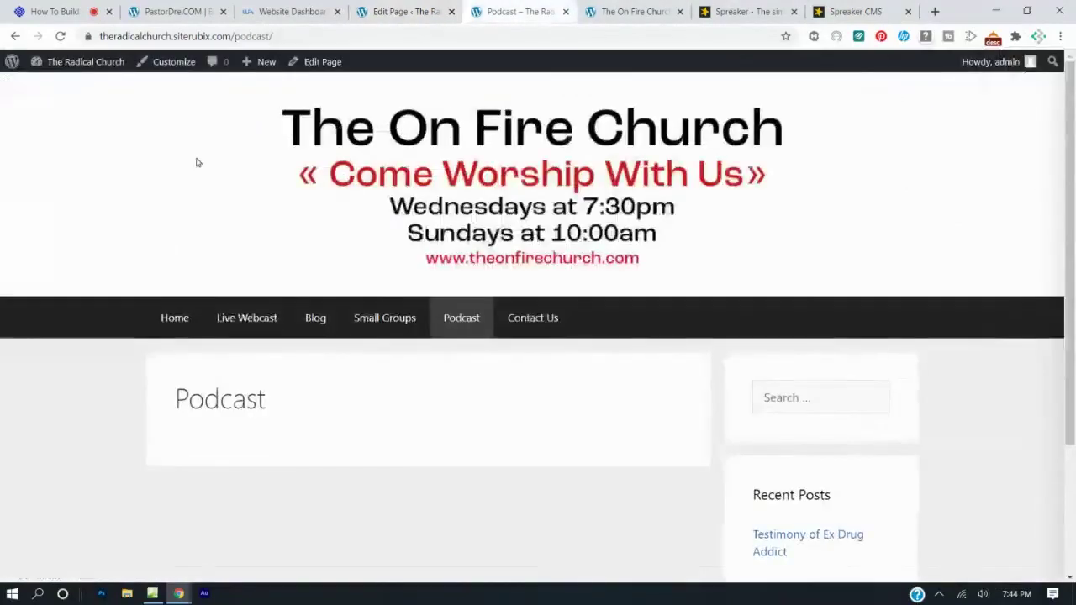
Reload the Podcast page, briefly play the 'G.A.N.G. Girl Take Over - August 19th' episode, then close it.
left_click(61, 37)
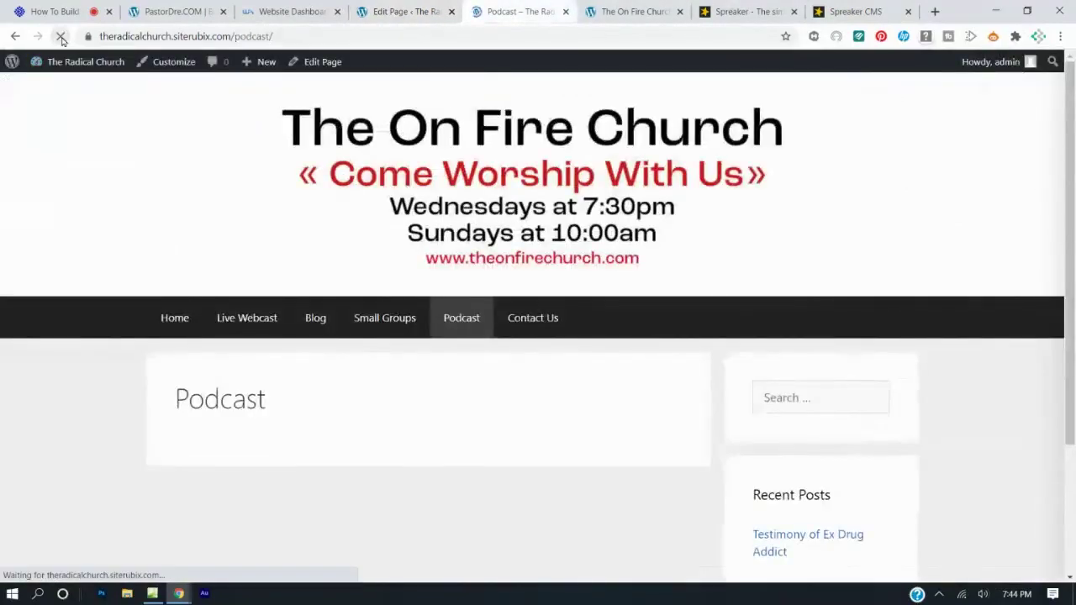
scroll(264, 106, "down", 3)
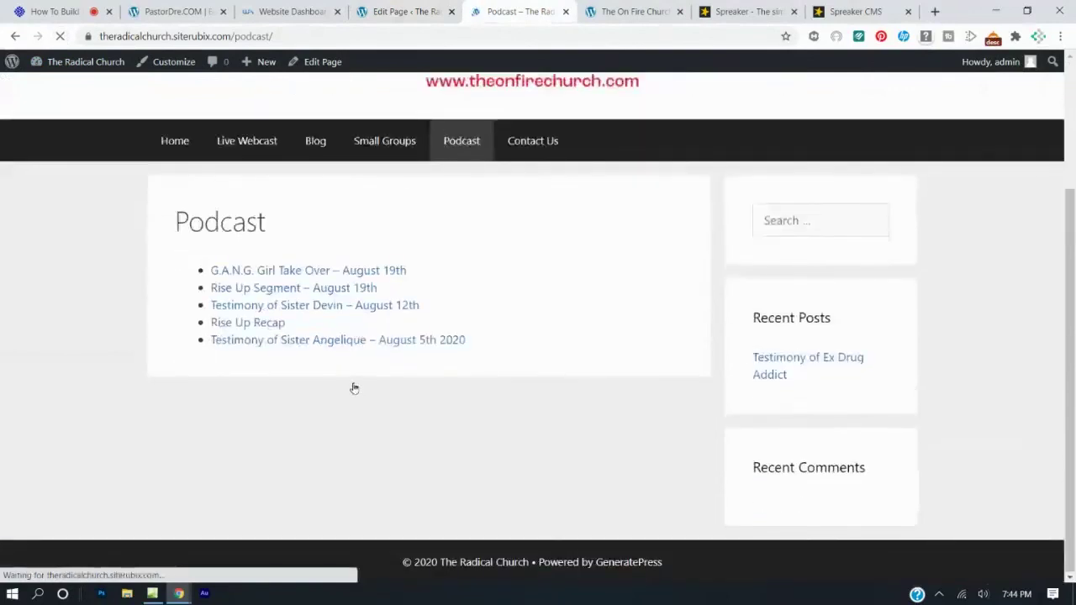
left_click(315, 272)
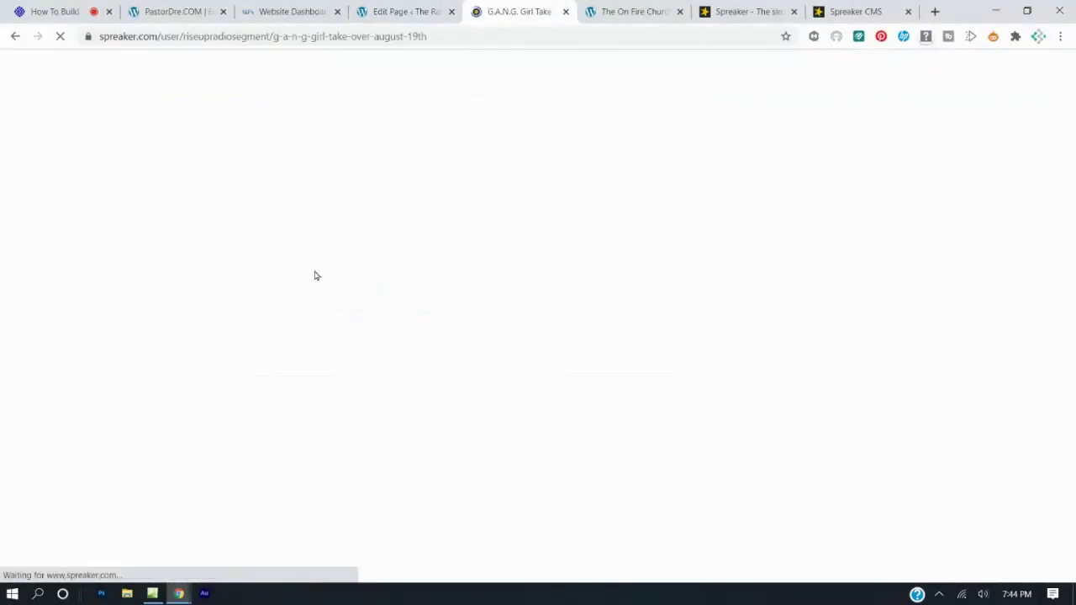
left_click(222, 250)
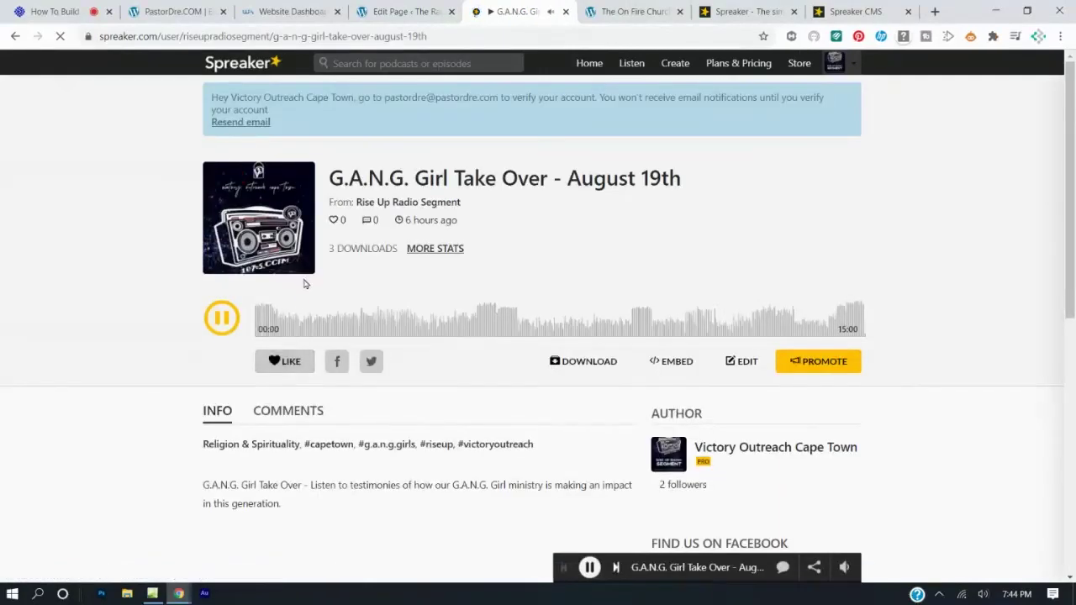
left_click(233, 330)
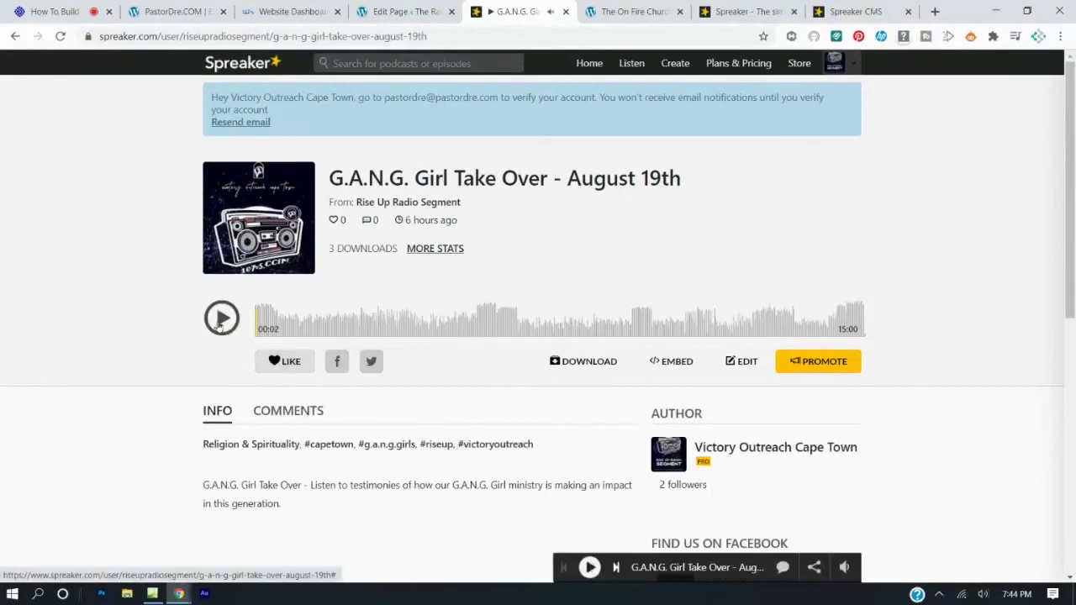
left_click(566, 11)
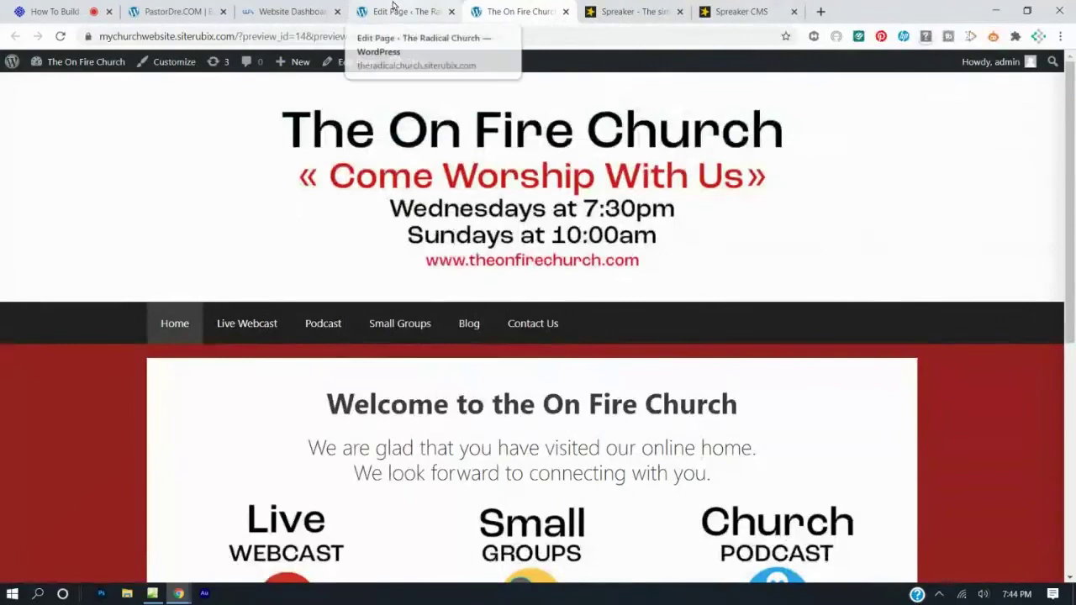
Update the Podcast page again and open the live Radical Church site in a new tab.
left_click(393, 7)
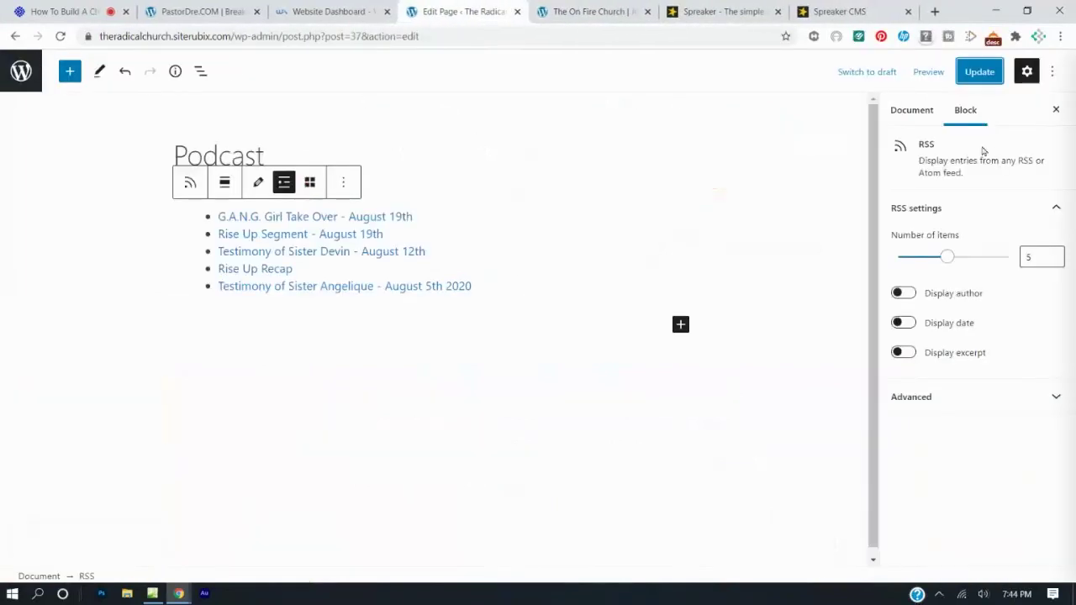
left_click(980, 76)
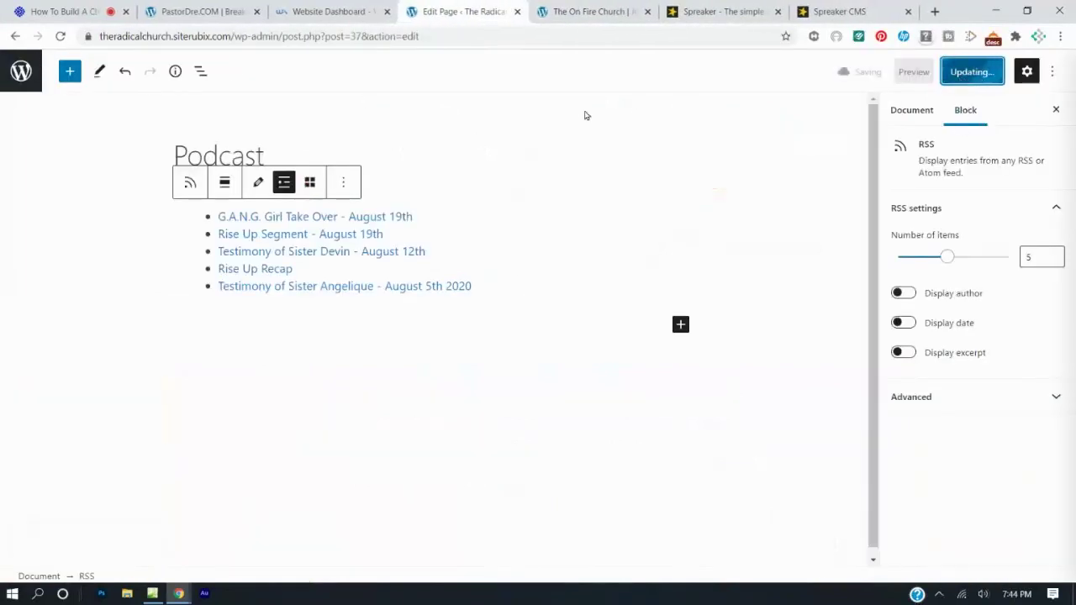
left_click(15, 37)
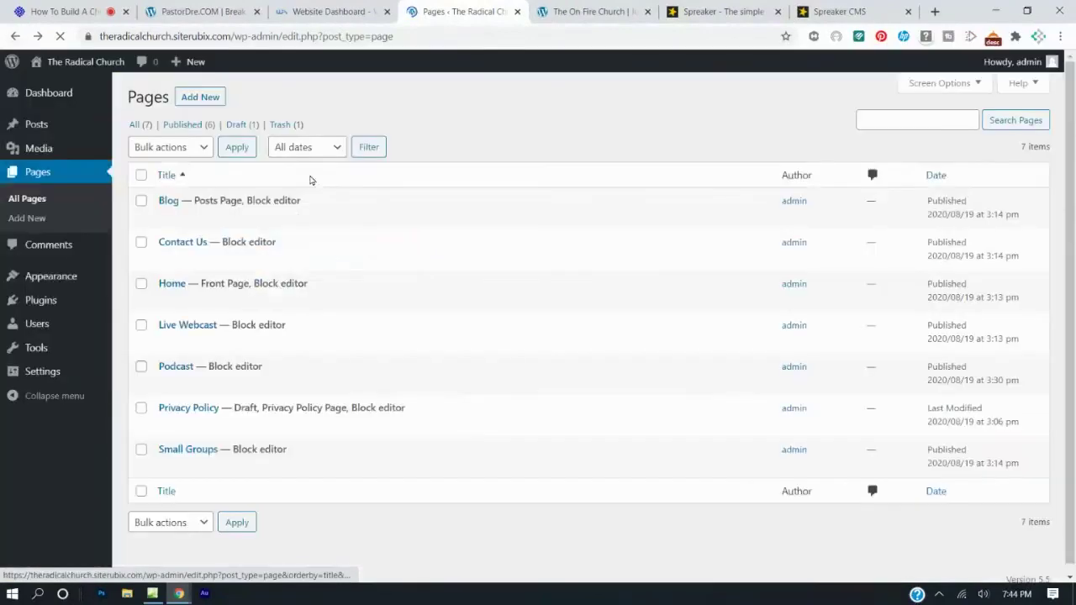
left_click(591, 9)
left_click(446, 10)
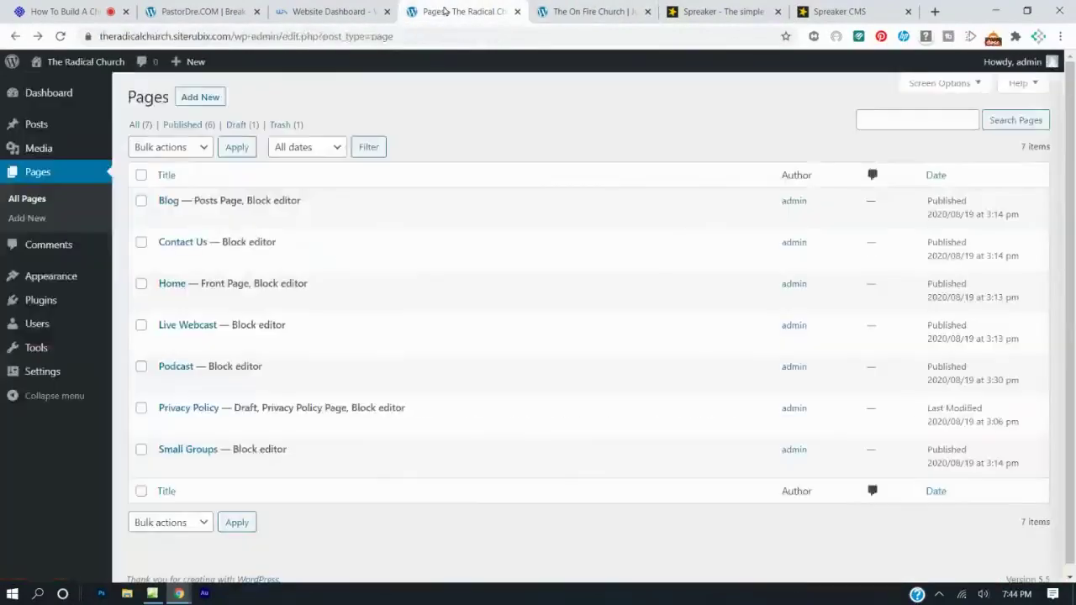
mouse_move(68, 62)
right_click(64, 87)
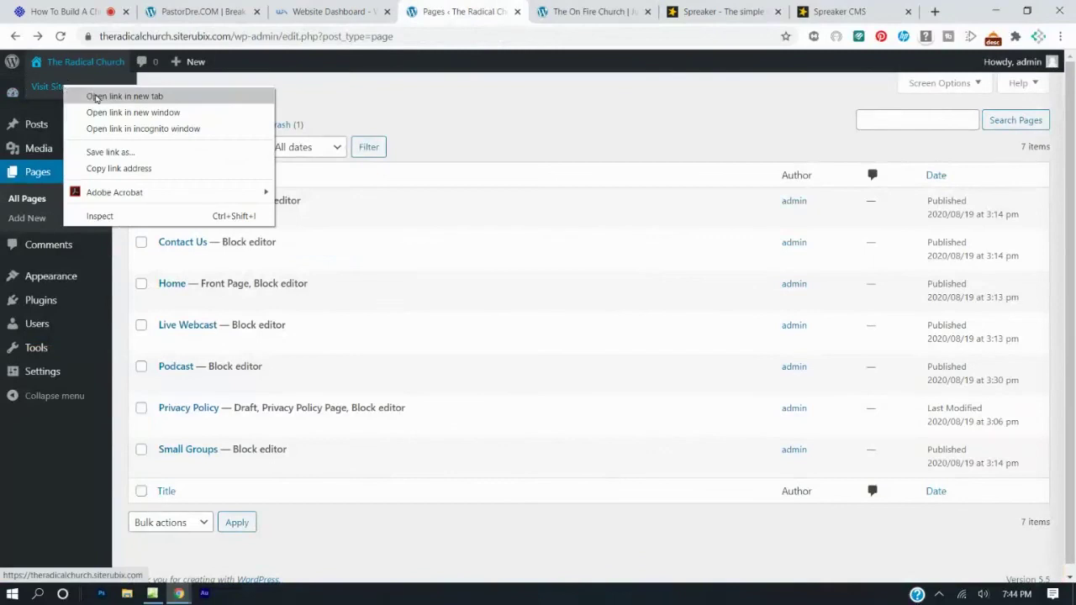
left_click(95, 97)
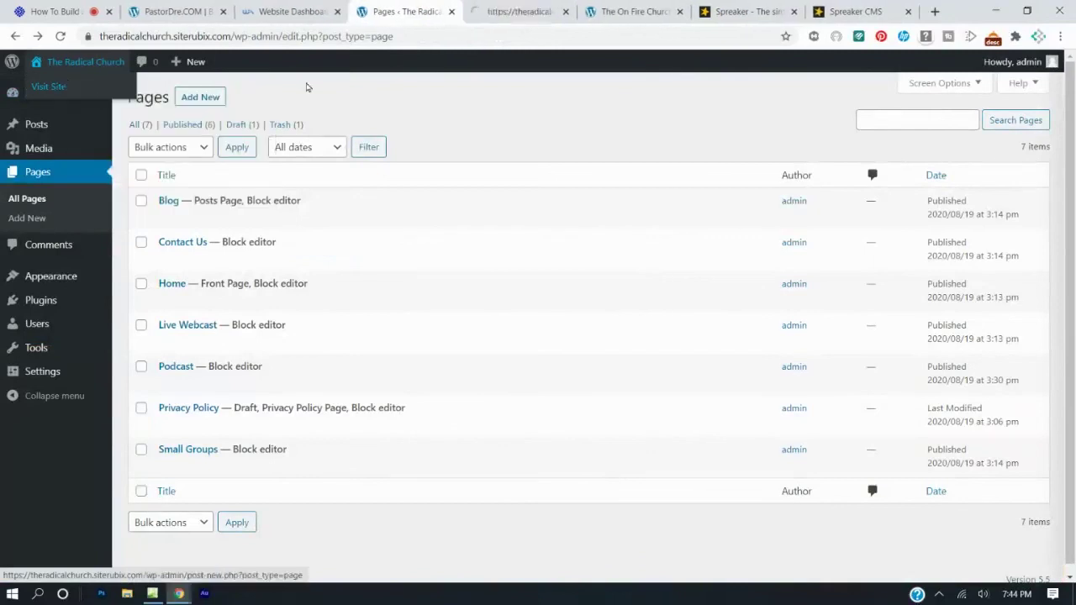
Compare the Radical Church home page with the On Fire Church page, then open the home page editor.
left_click(496, 8)
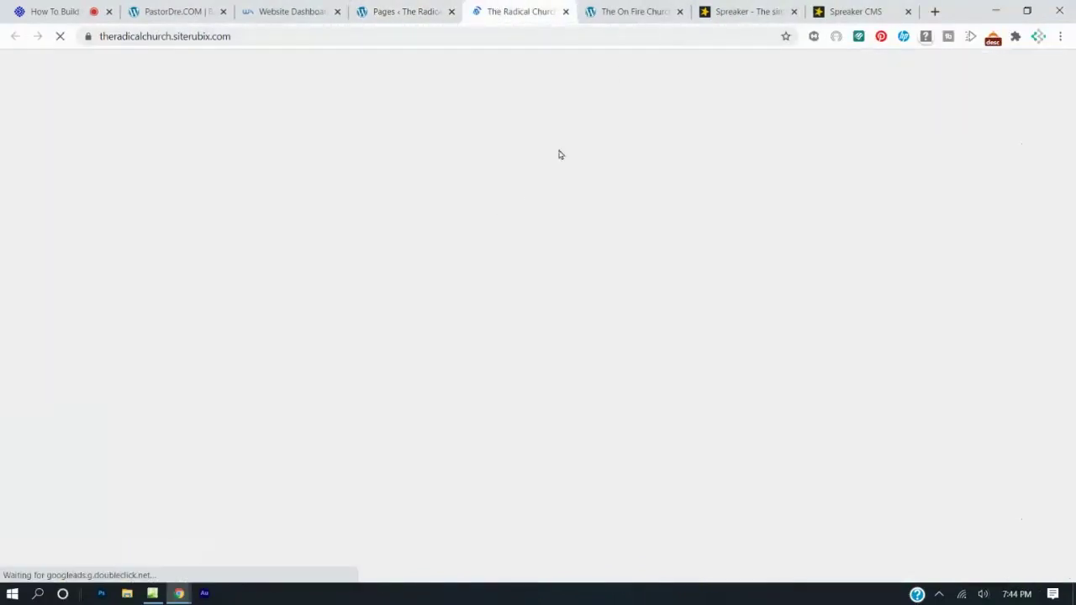
scroll(563, 194, "down", 5)
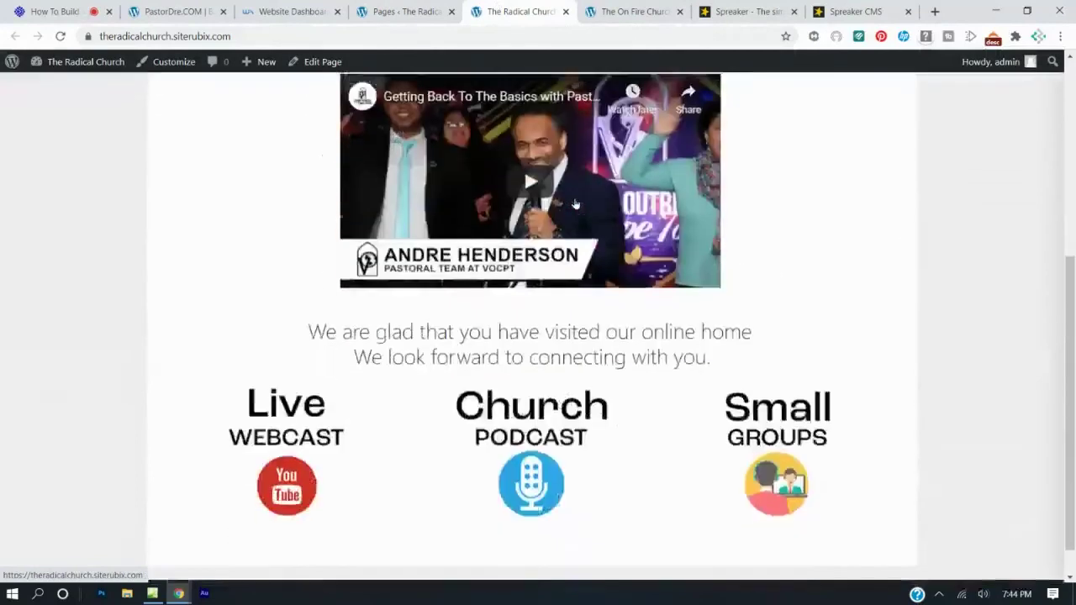
scroll(576, 203, "up", 2)
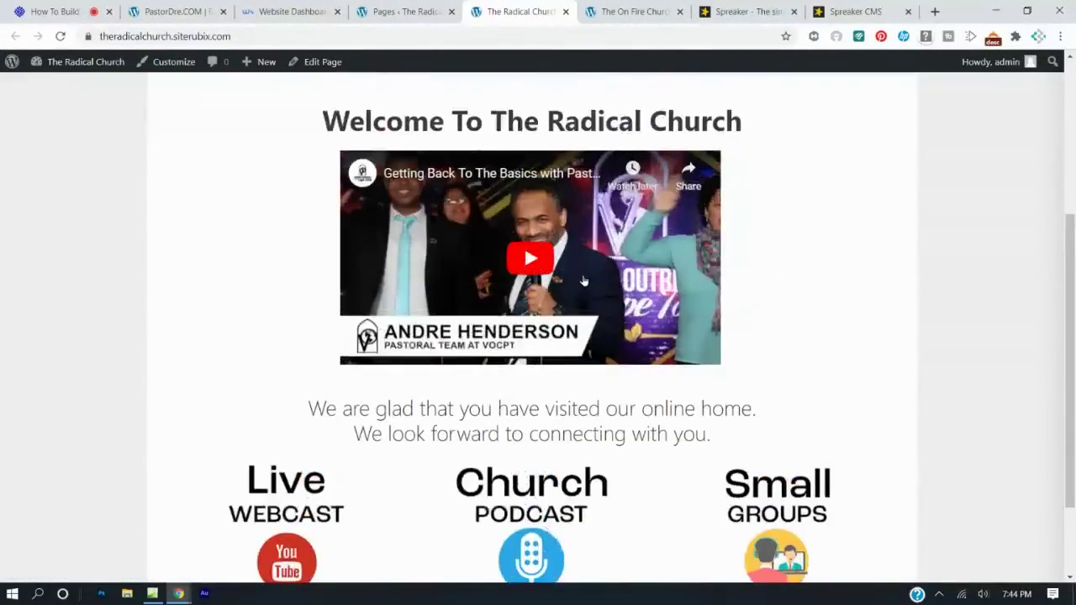
left_click(614, 12)
scroll(598, 218, "down", 5)
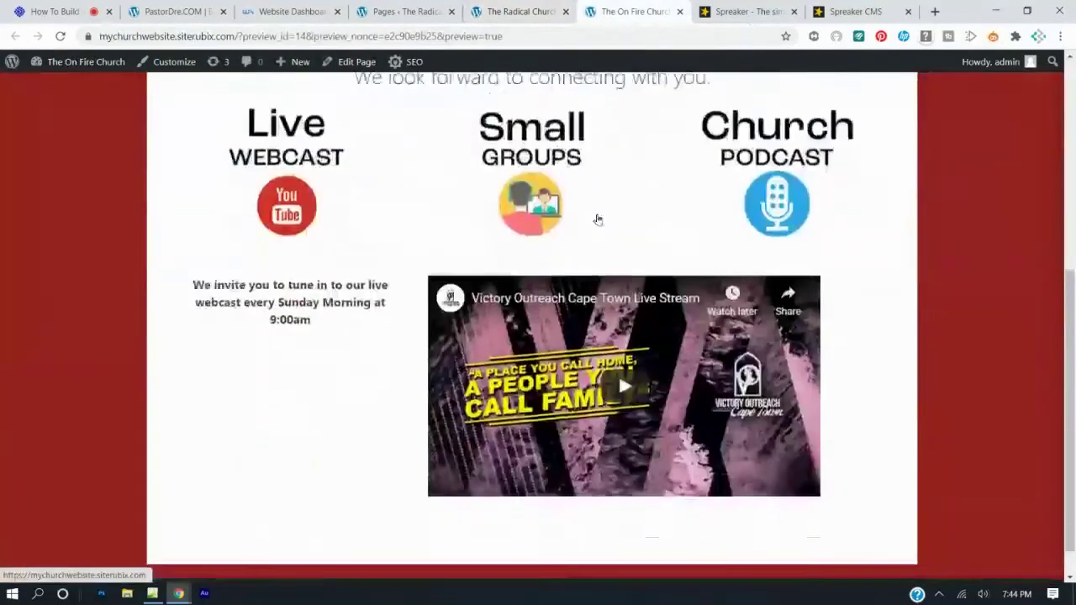
scroll(598, 219, "up", 6)
left_click(521, 12)
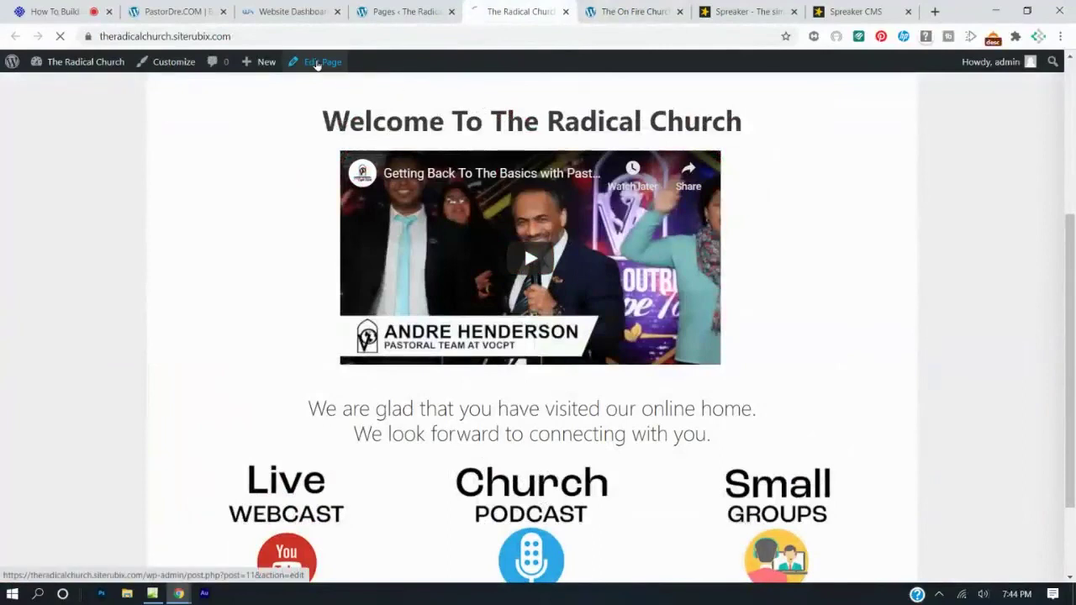
left_click(317, 63)
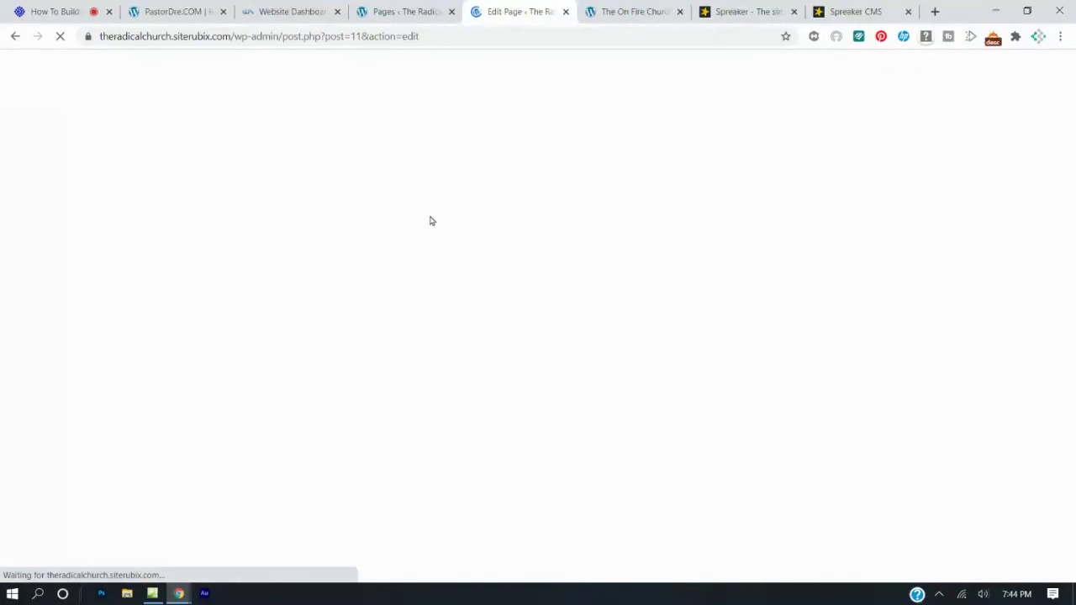
Select the Columns section holding the welcome video and move it down twice, below the icons row.
scroll(430, 217, "down", 3)
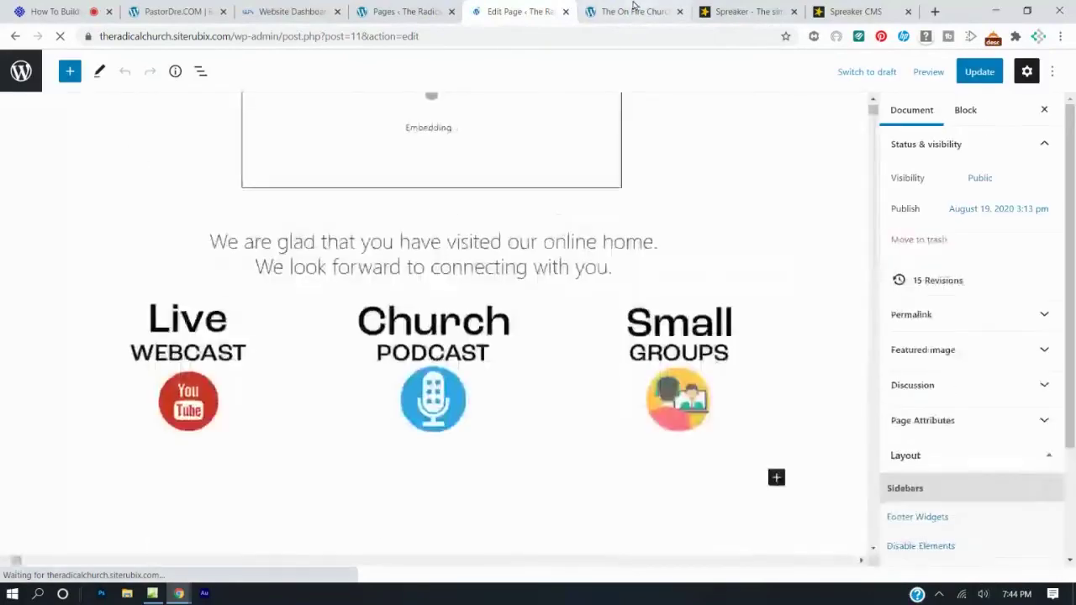
left_click(630, 12)
scroll(539, 319, "down", 4)
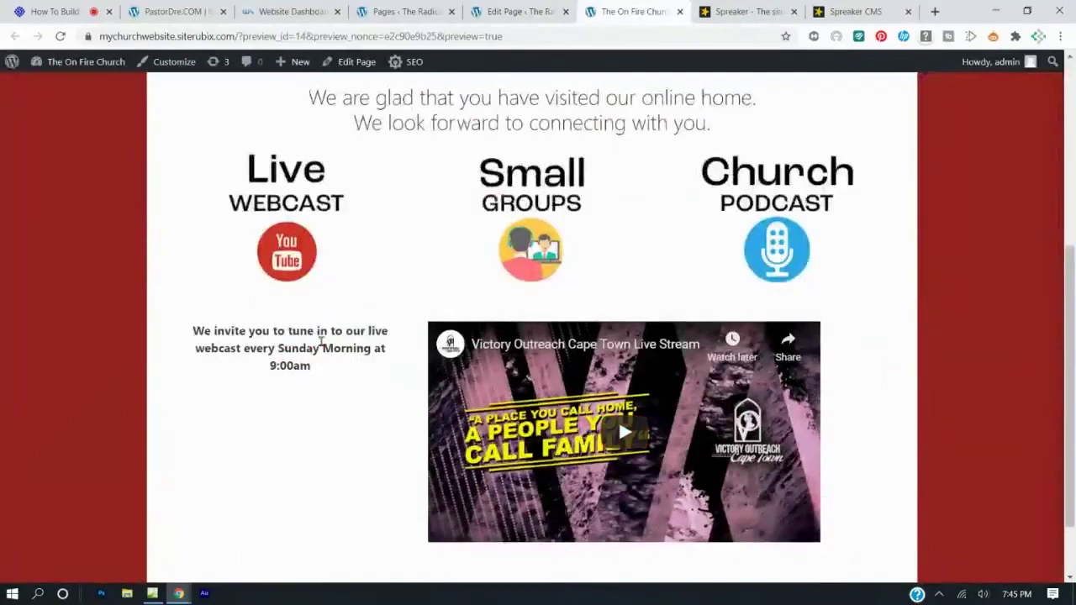
left_click(494, 12)
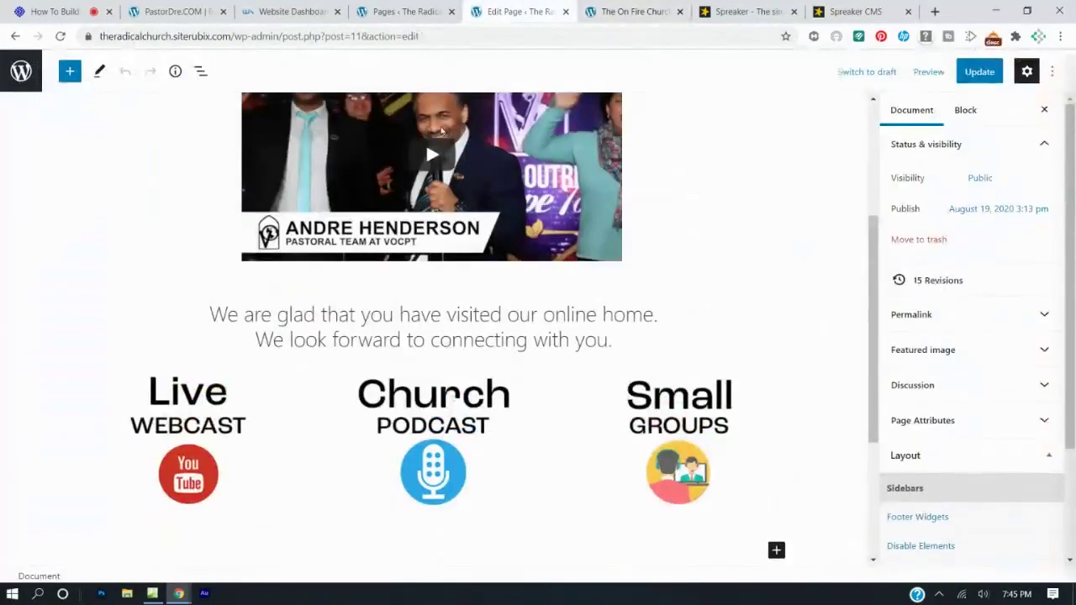
left_click(441, 130)
left_click(216, 189)
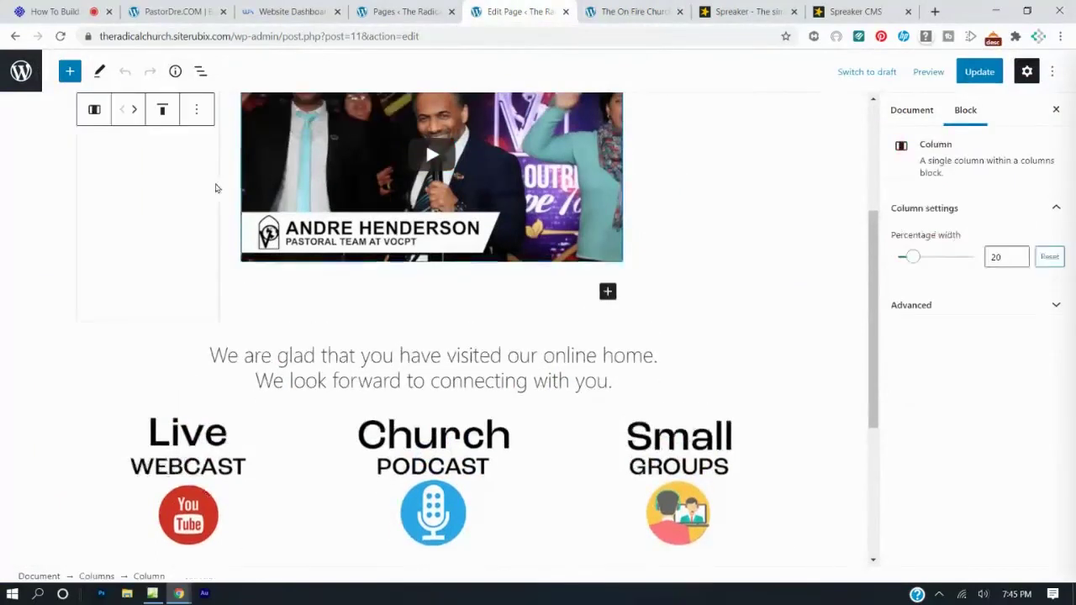
left_click(236, 185)
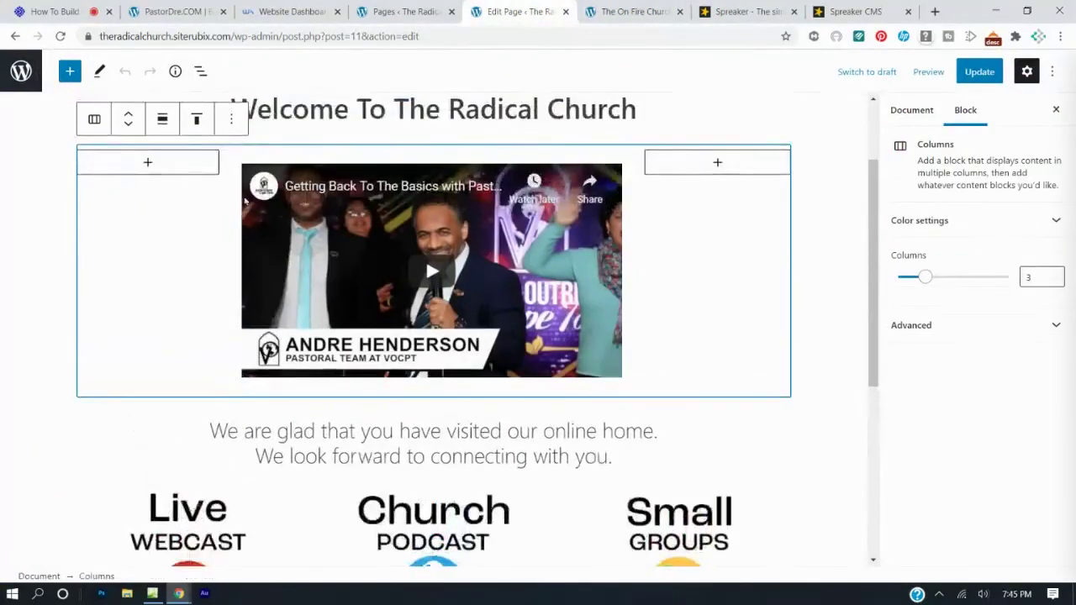
left_click(131, 128)
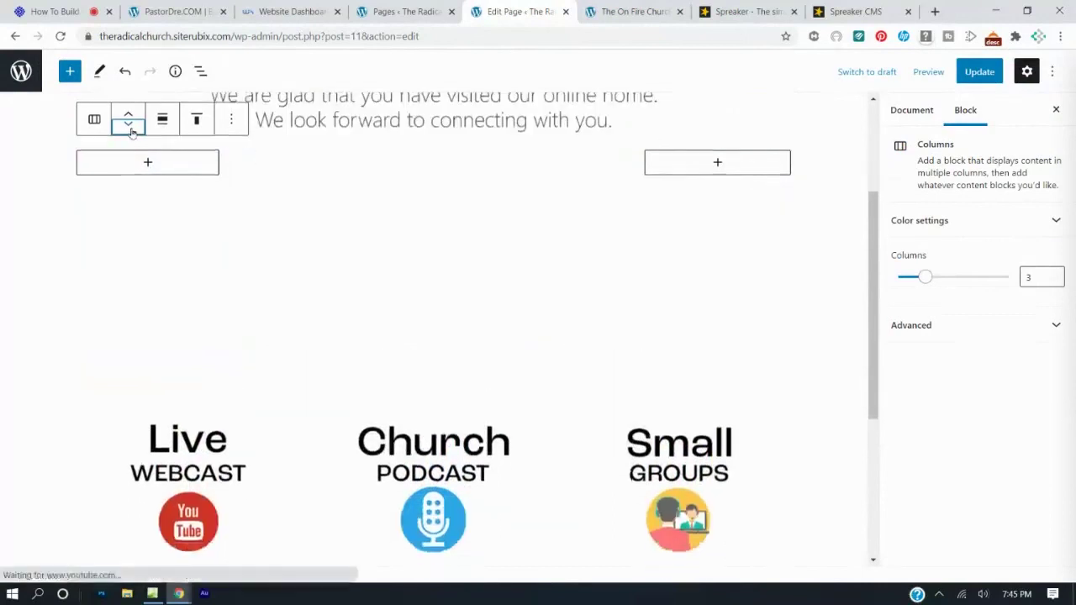
left_click(128, 126)
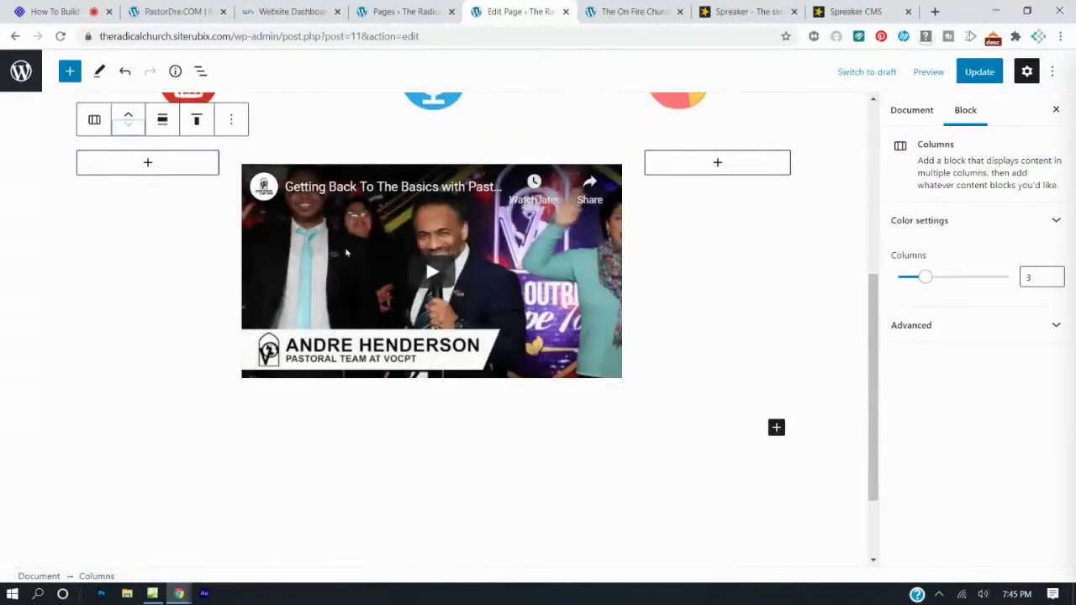
Experiment with the Columns slider, trying two columns then returning to three.
left_click(688, 171)
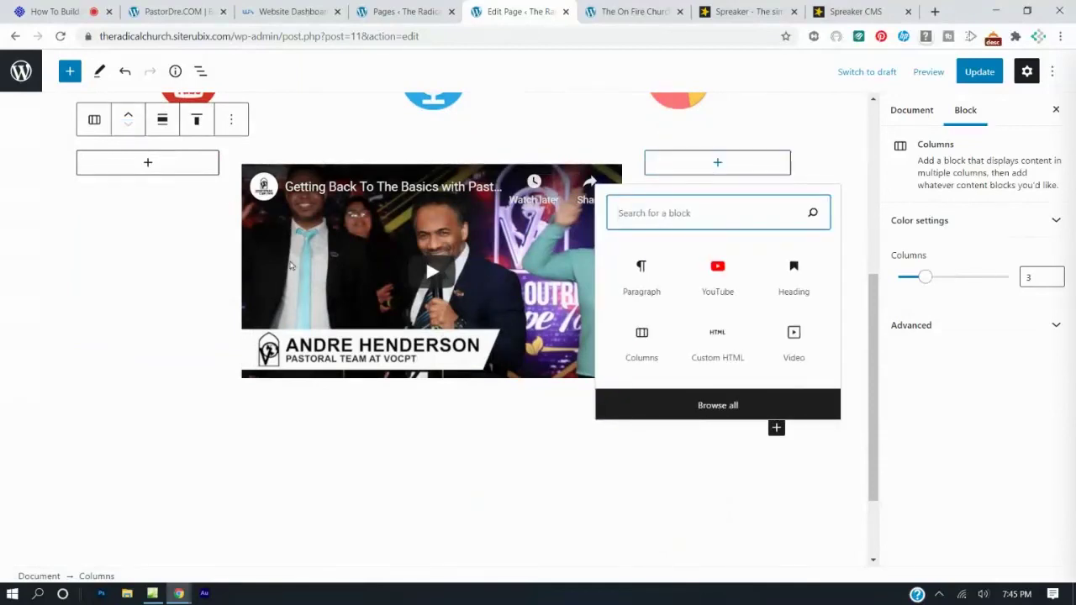
left_click(926, 279)
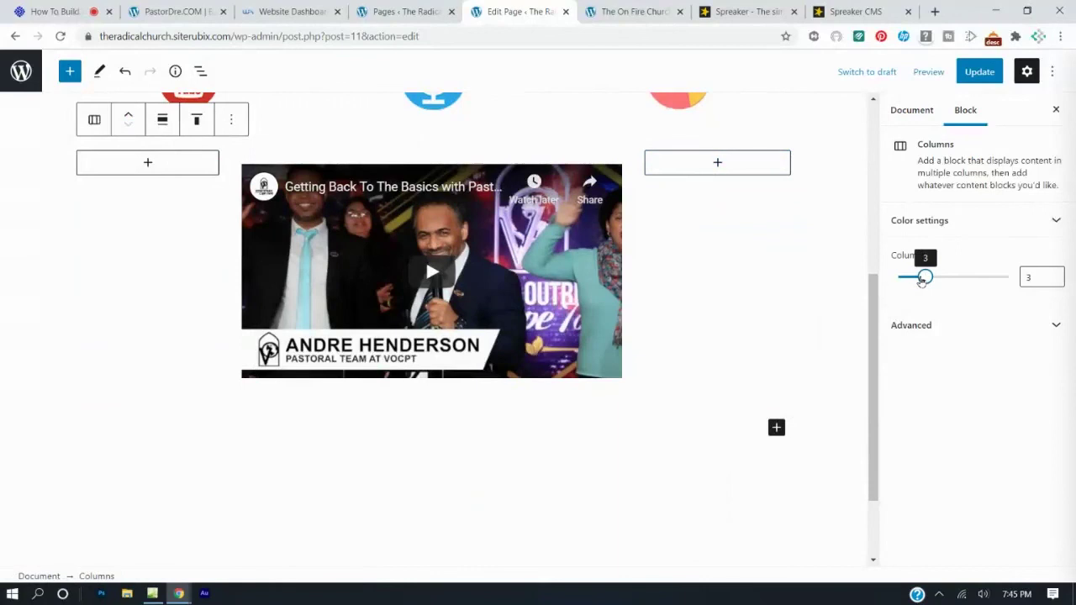
left_click_drag(920, 280, 915, 284)
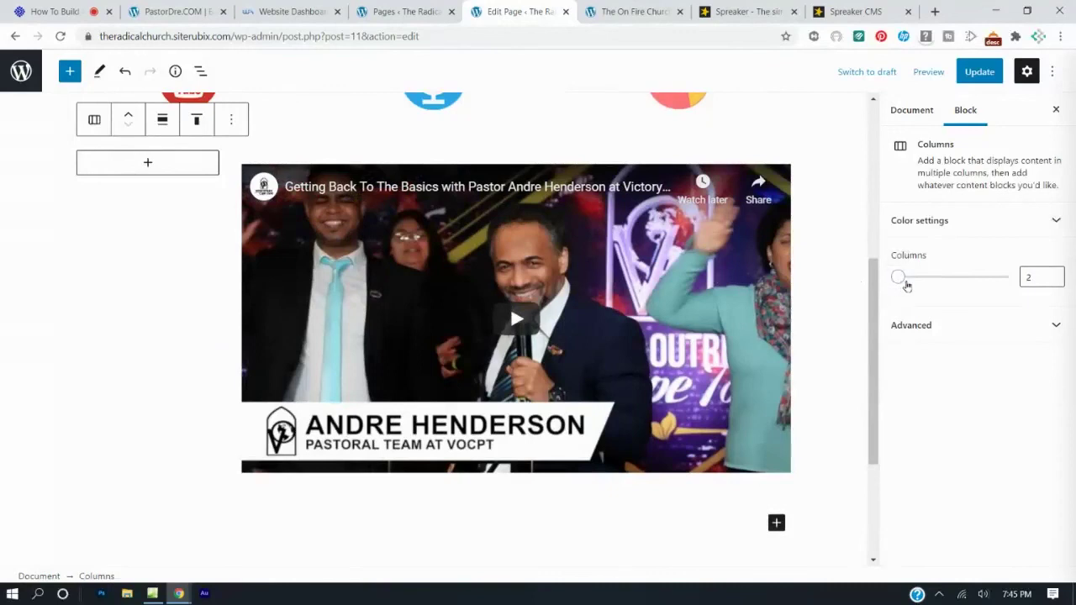
left_click_drag(908, 283, 925, 279)
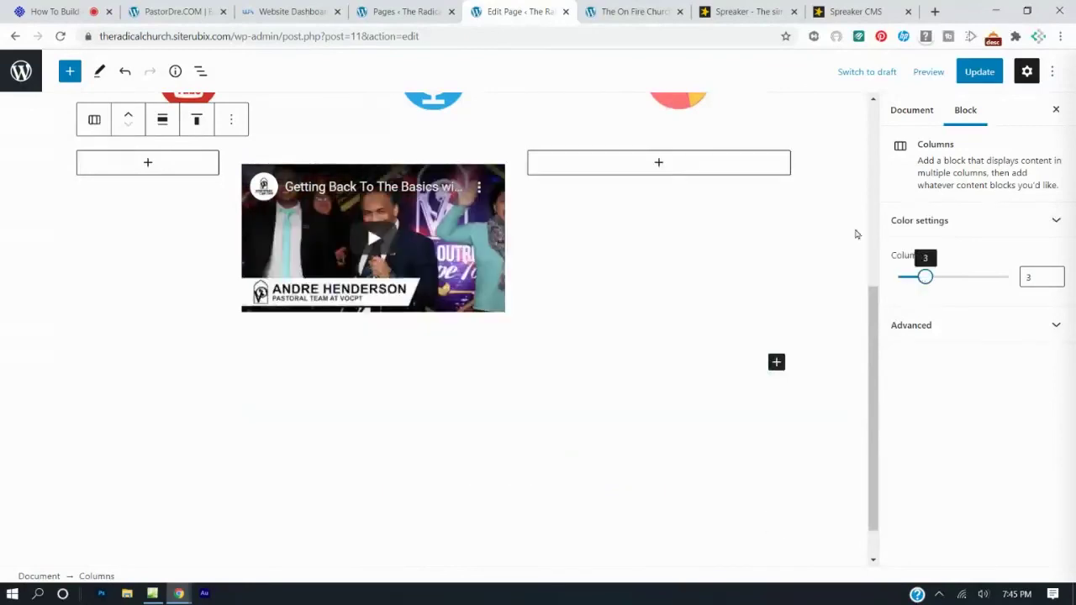
Select the whole video section and reduce it from 3 to 2 columns, widening the video.
left_click(780, 185)
left_click(495, 150)
left_click(604, 145)
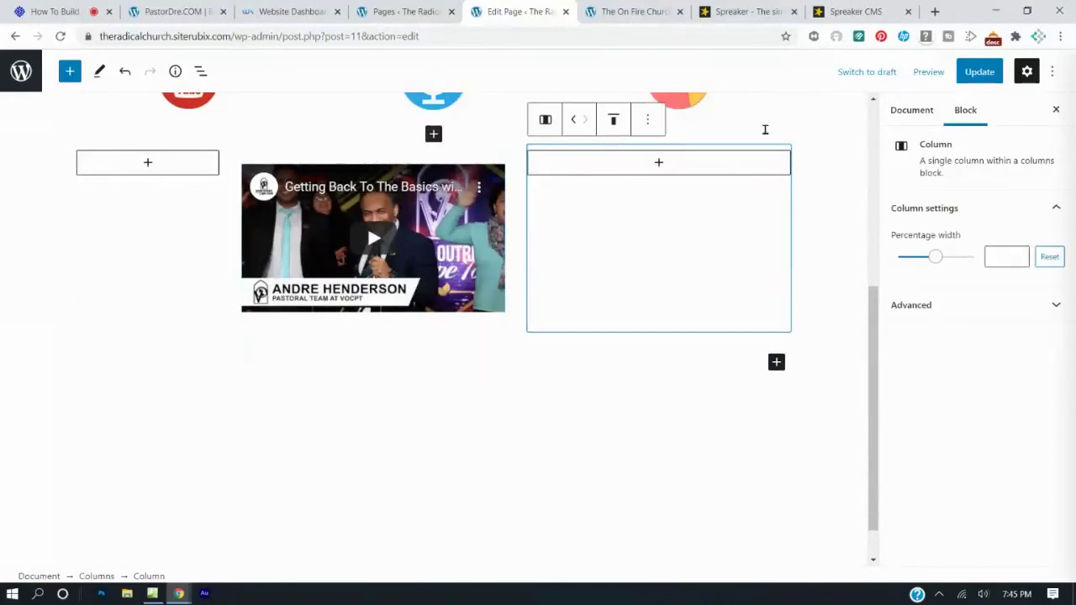
left_click(765, 128)
left_click(542, 347)
left_click(470, 318)
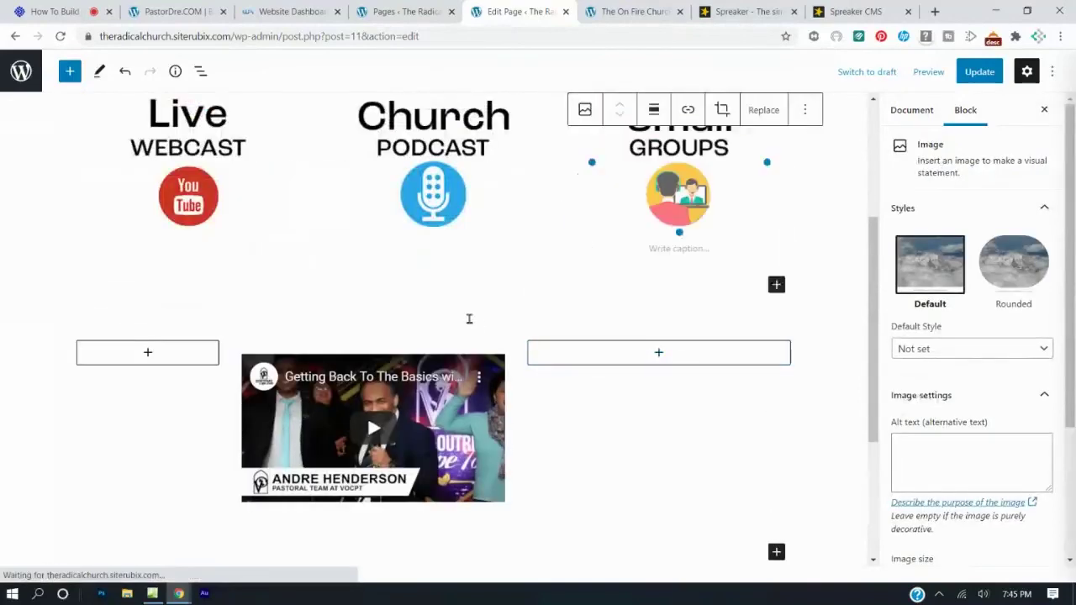
left_click(200, 481)
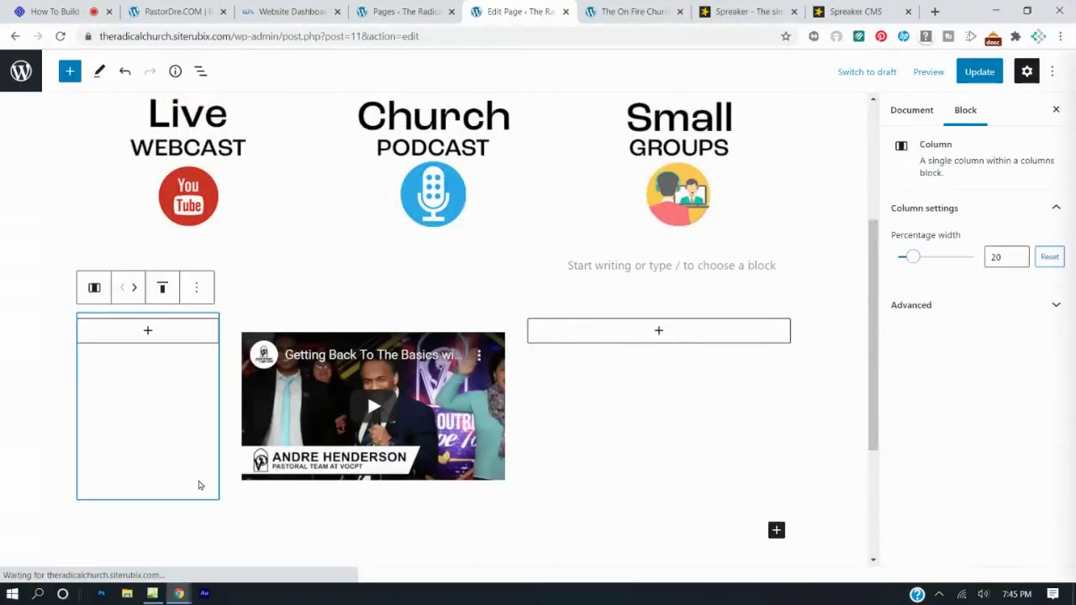
left_click(563, 477)
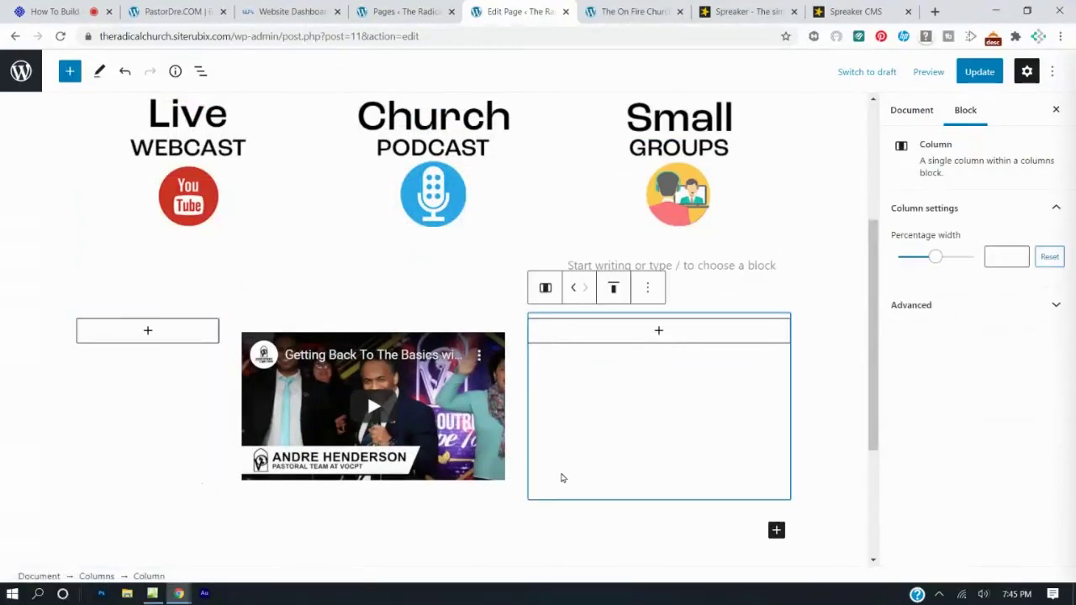
left_click(519, 506)
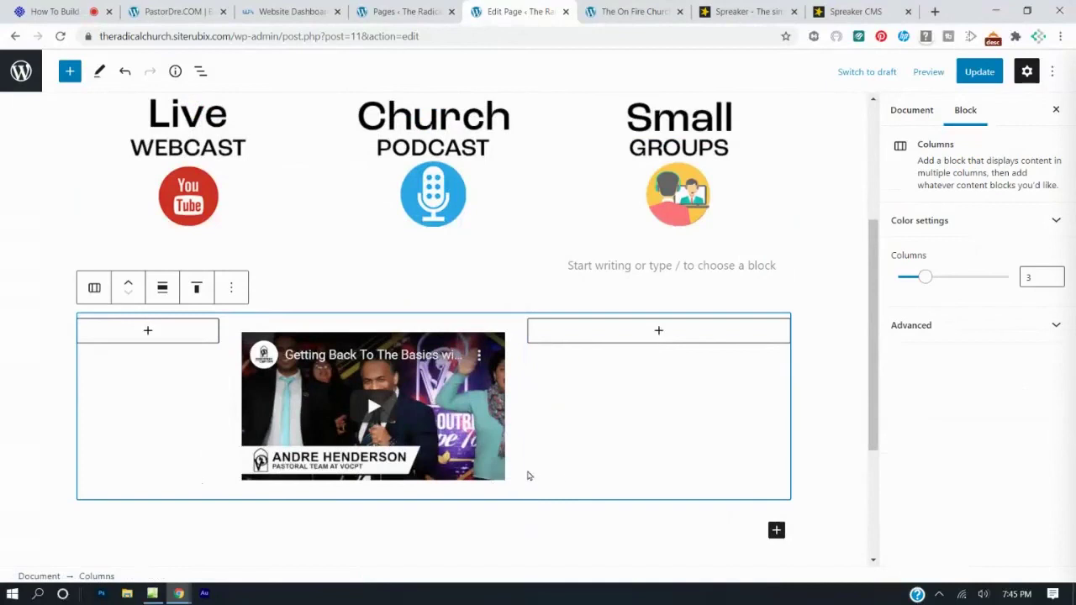
left_click_drag(924, 278, 917, 283)
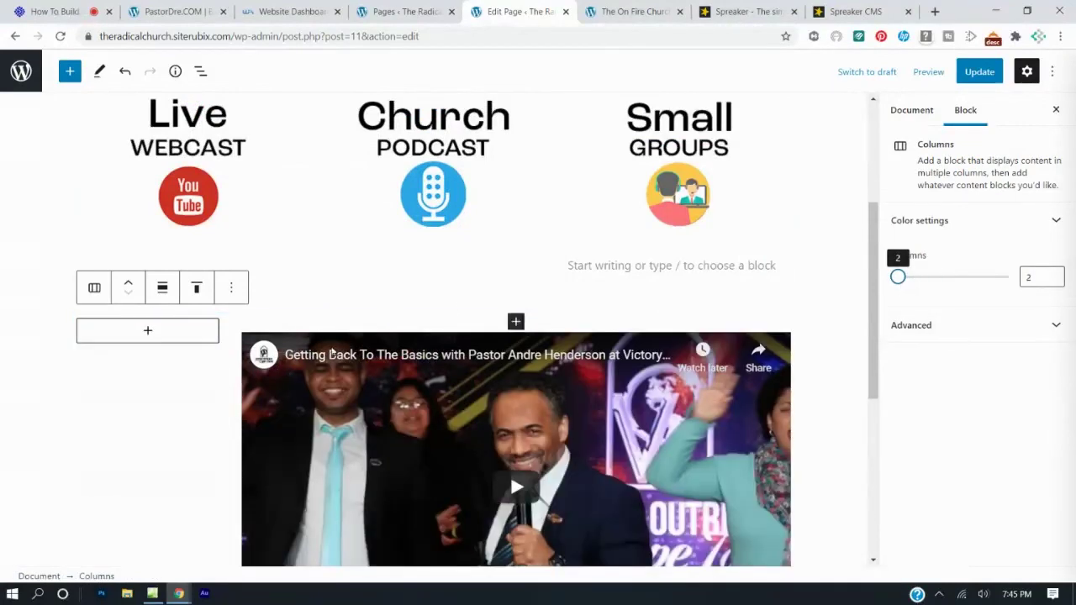
Add a paragraph in the left column reading 'Check out our welcome video from our New Comers Pastor.'.
left_click(150, 333)
left_click(149, 333)
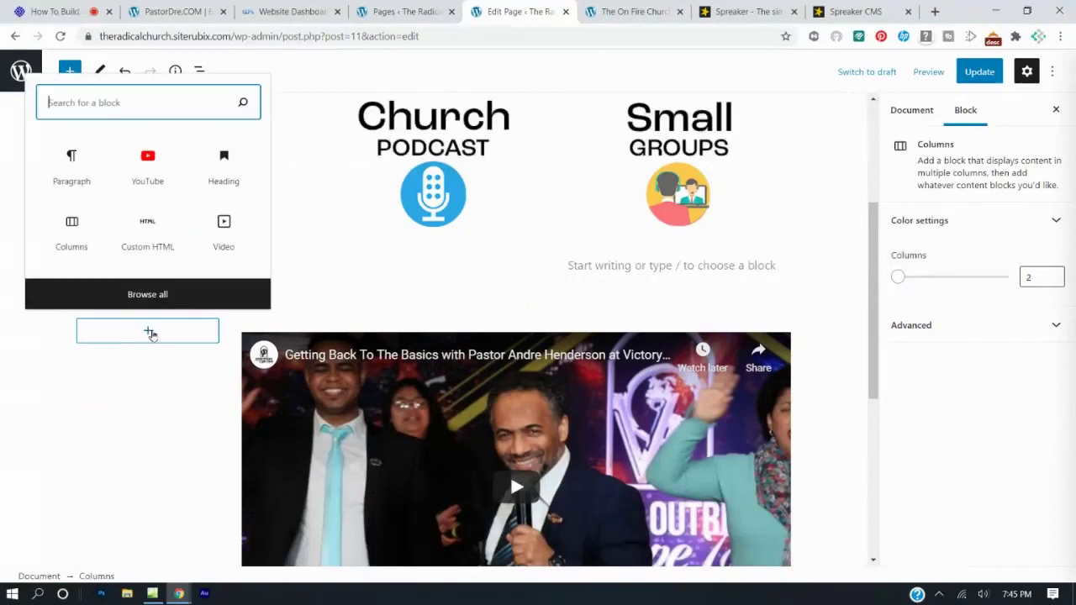
left_click(72, 161)
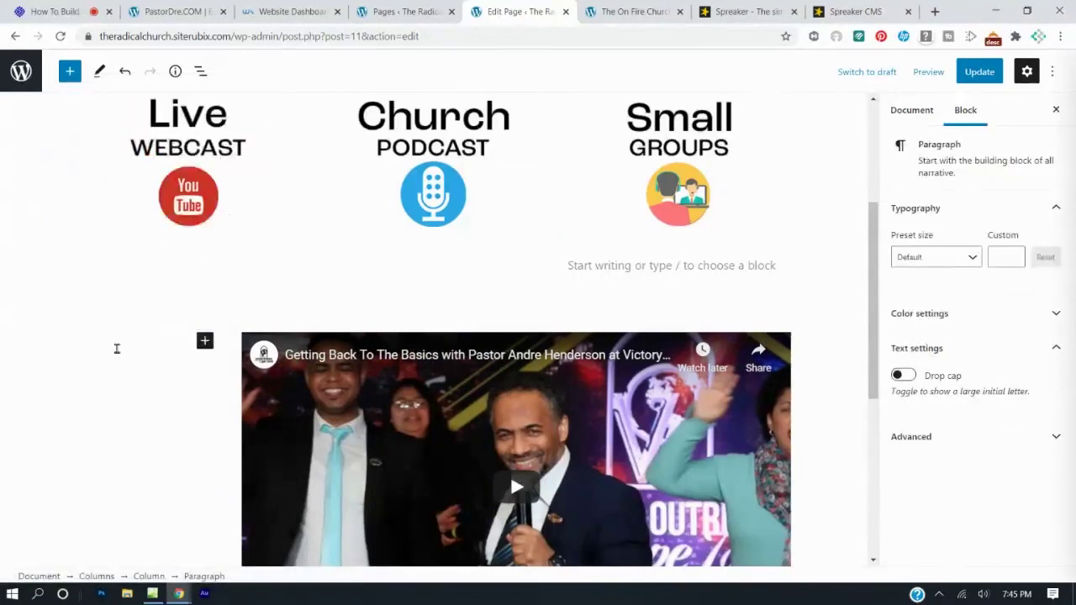
type("Check out our w")
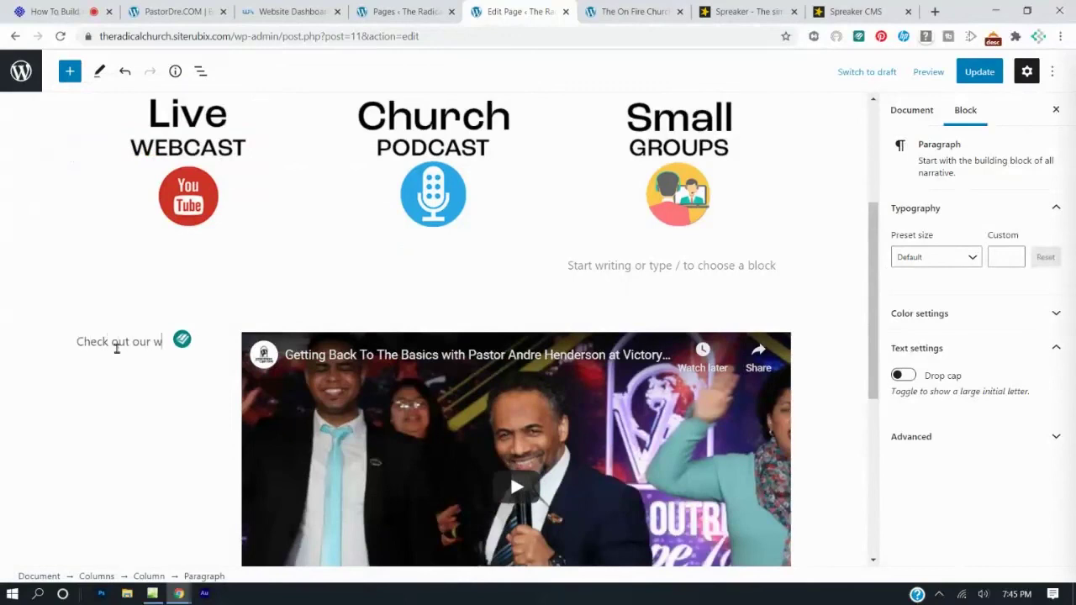
type("elcome video from our New")
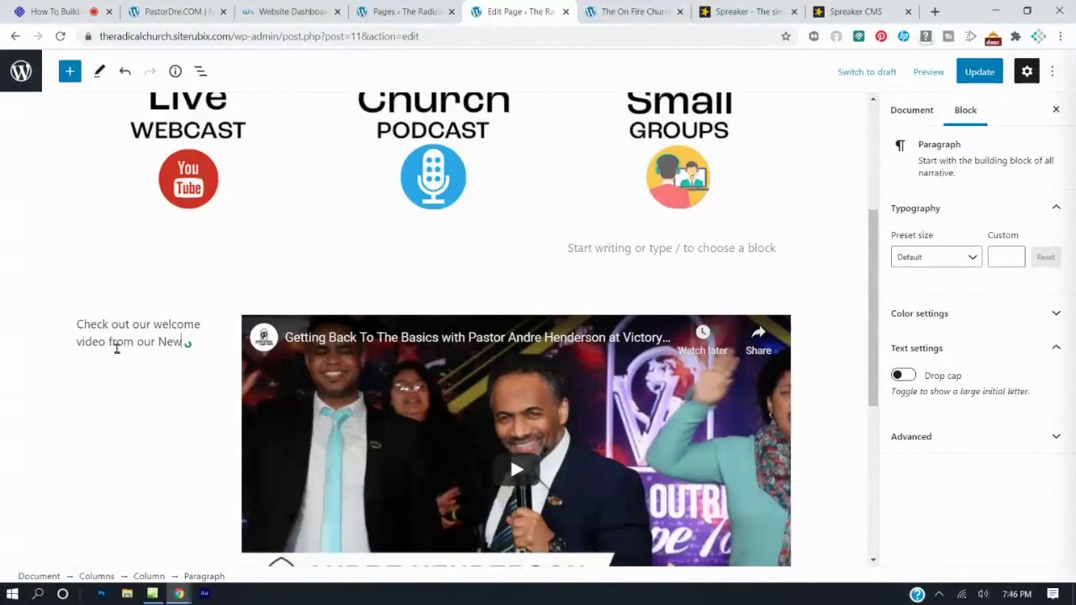
type("ers Pastor.")
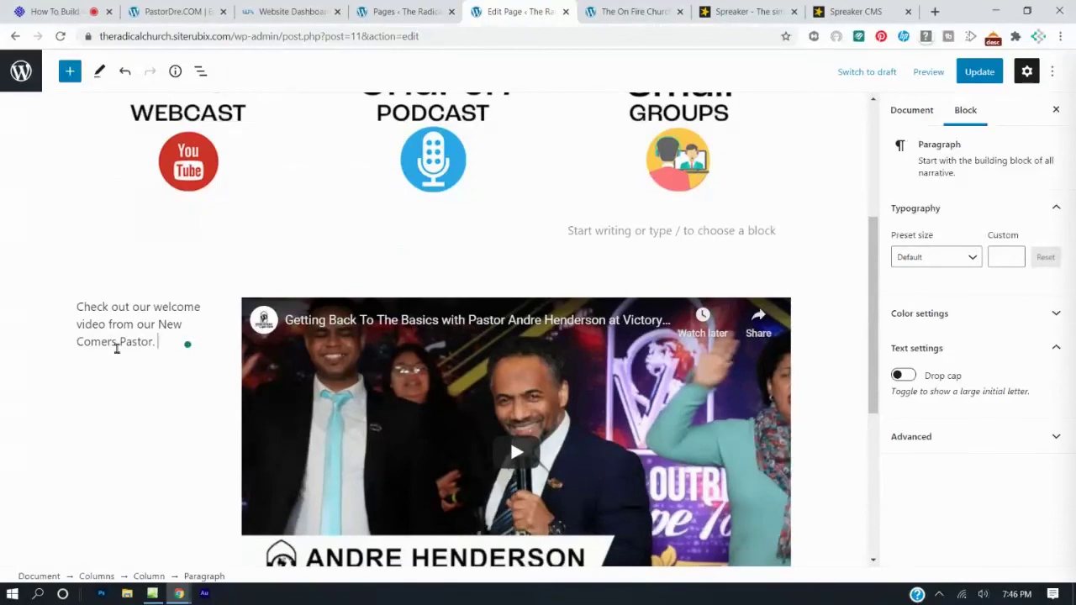
Set the welcome-text column's width to 30% and update the home page.
left_click(985, 73)
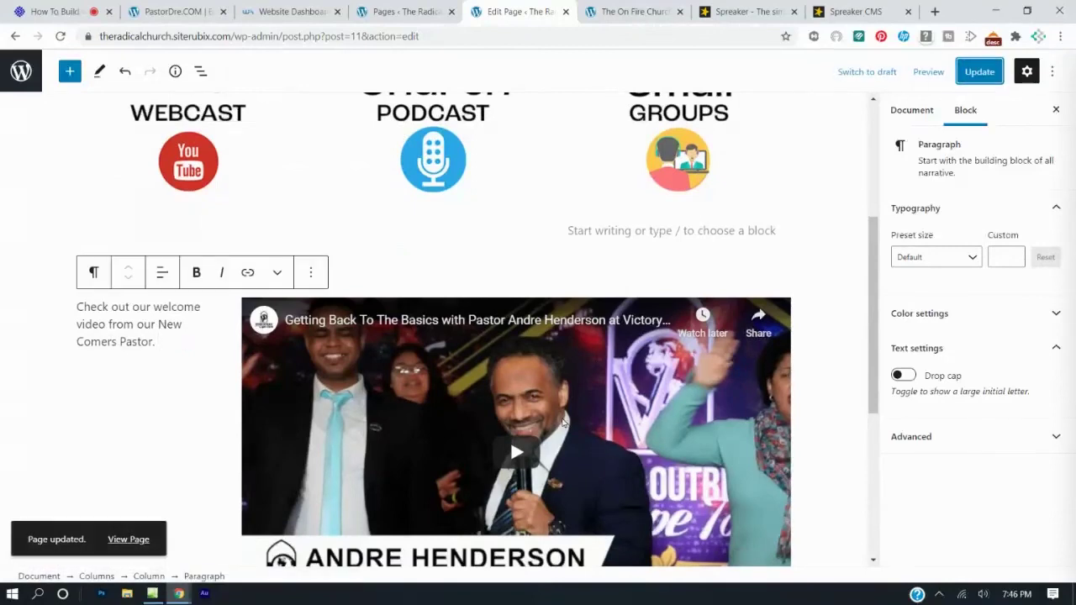
left_click(142, 363)
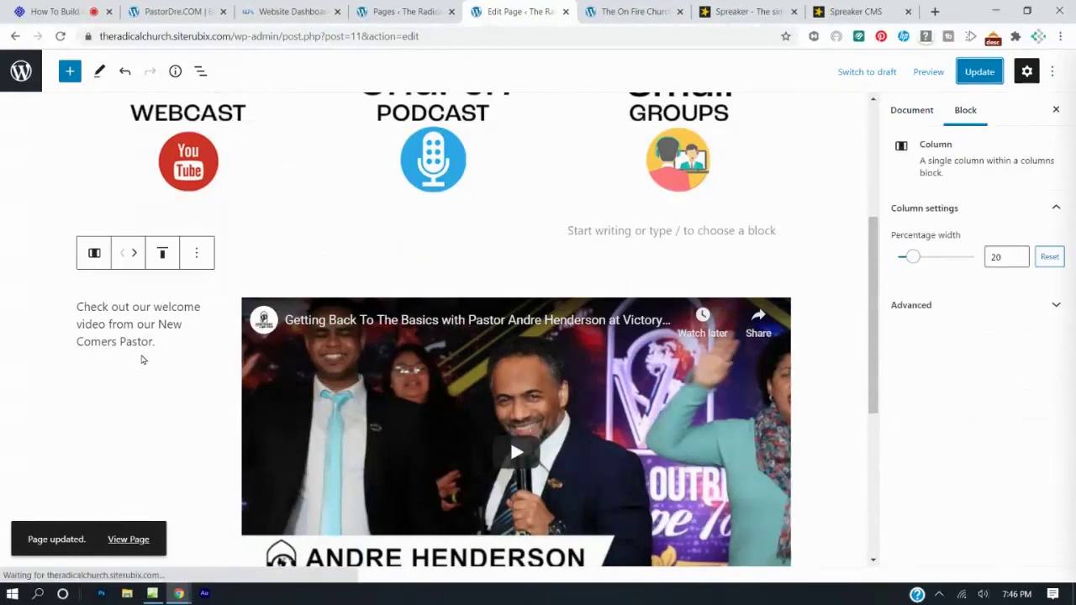
left_click(920, 263)
left_click_drag(922, 260, 921, 261)
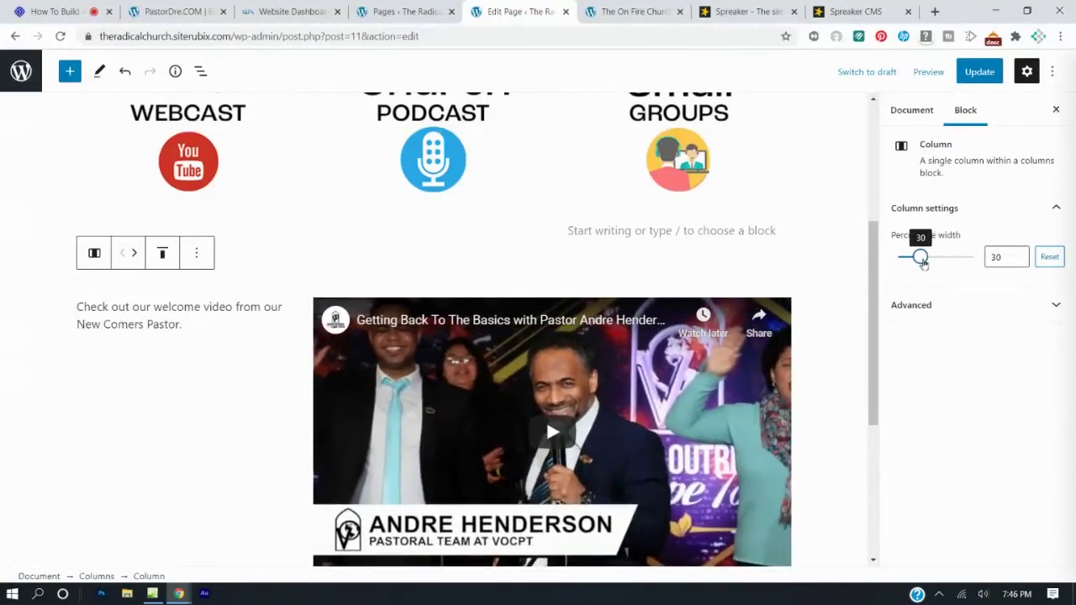
left_click(979, 72)
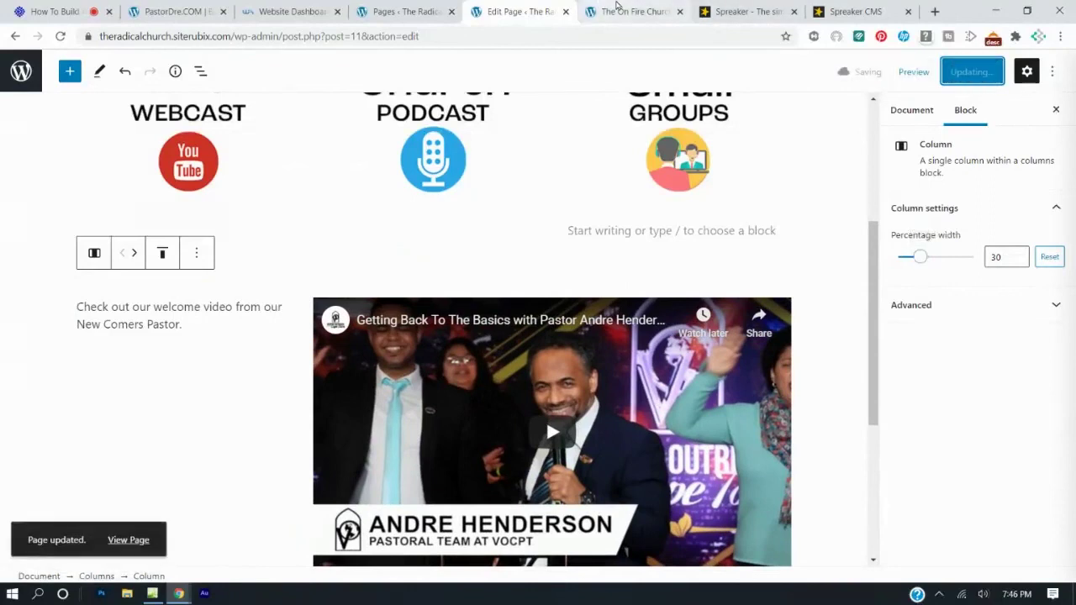
left_click(614, 10)
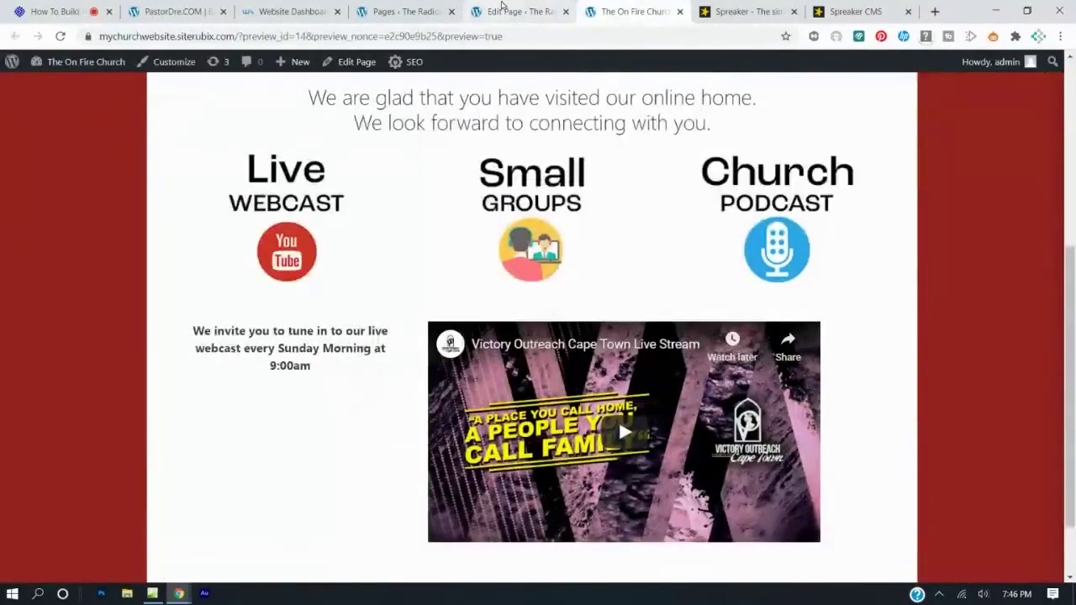
left_click(526, 10)
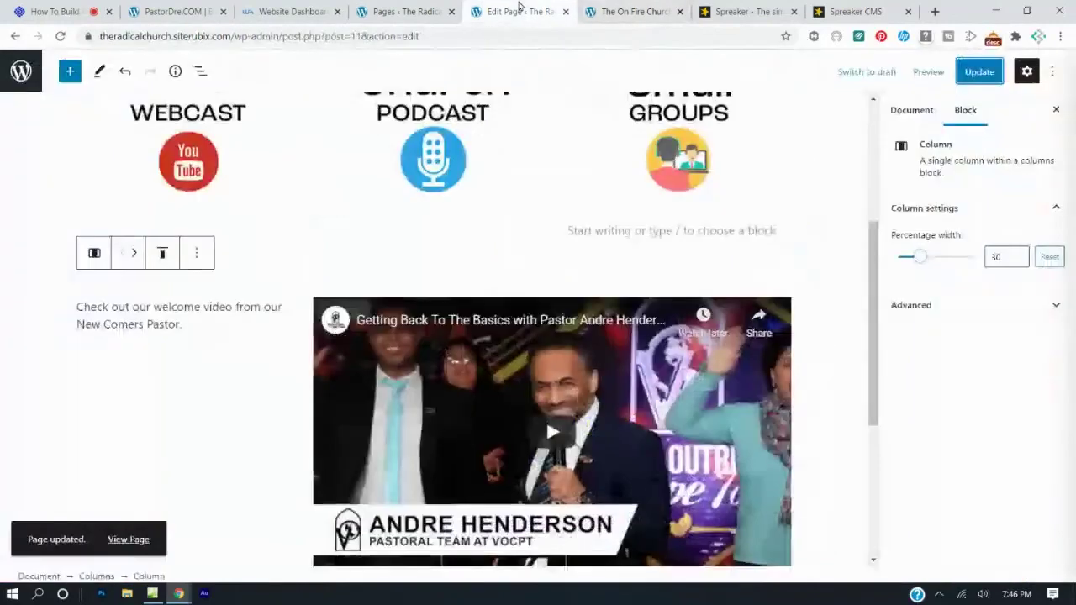
Preview the home page in a new tab and scroll through the welcome video layout.
left_click(928, 72)
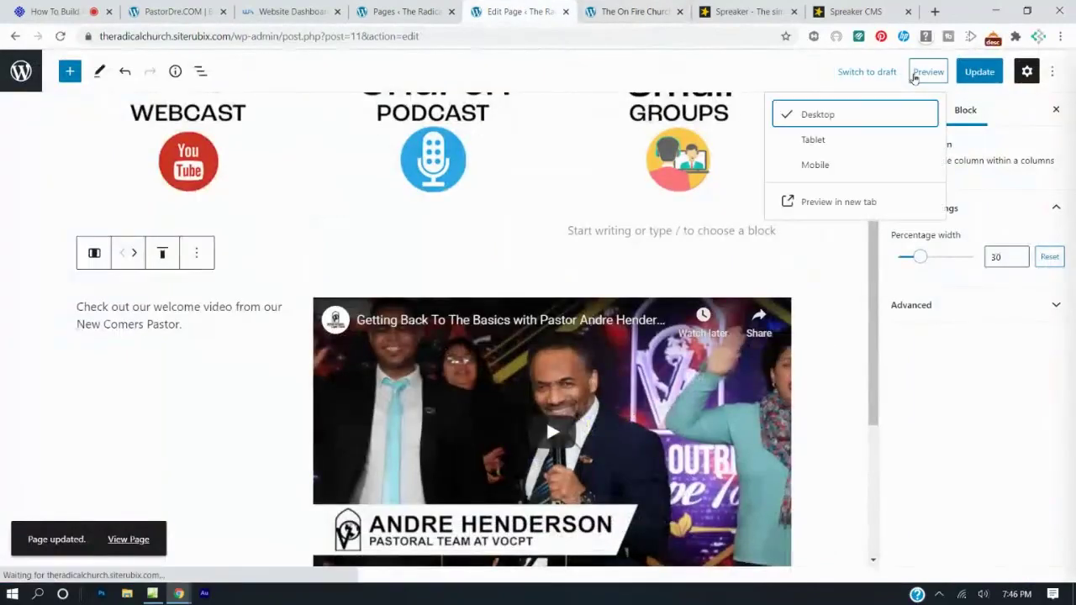
left_click(826, 202)
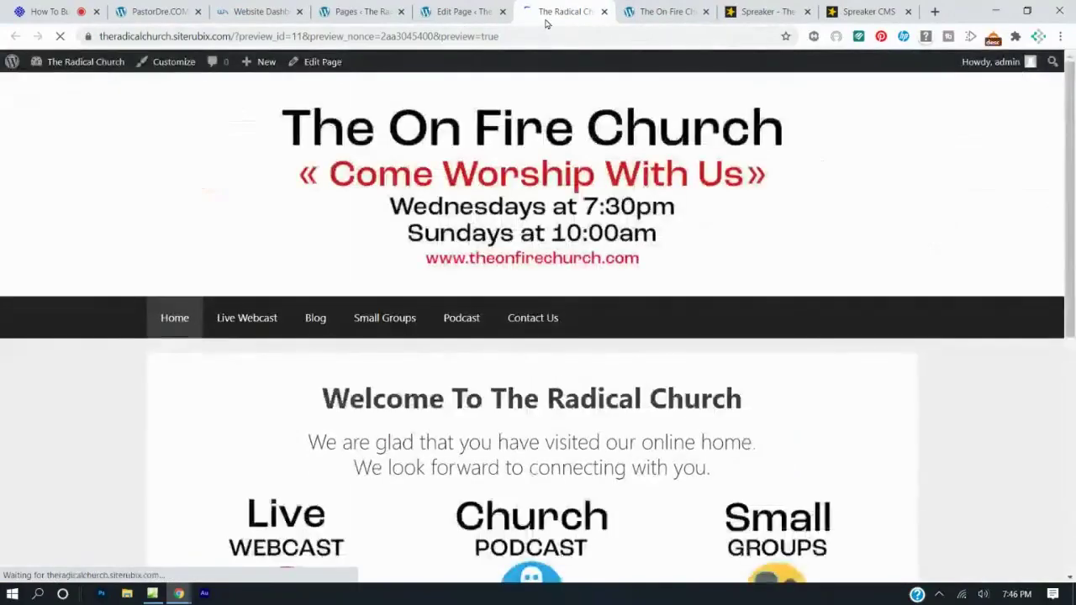
scroll(499, 250, "down", 5)
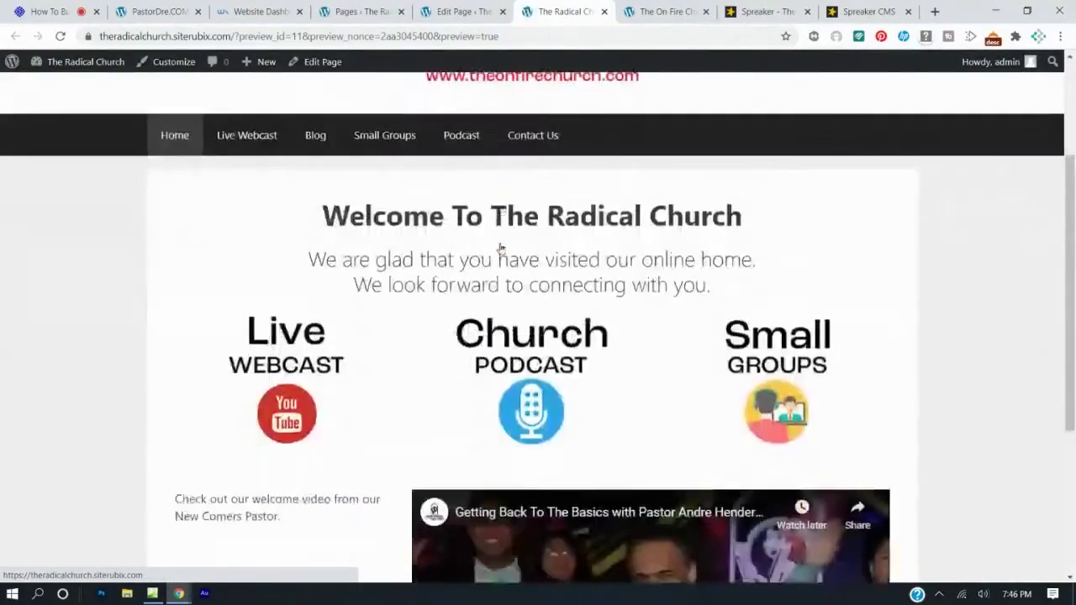
scroll(500, 250, "up", 5)
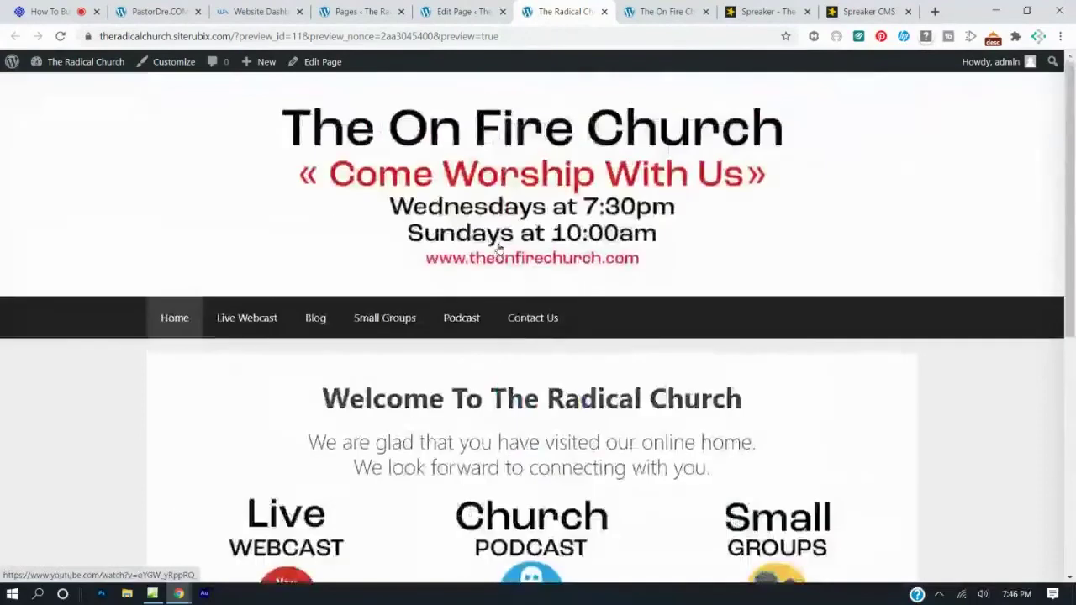
left_click(61, 36)
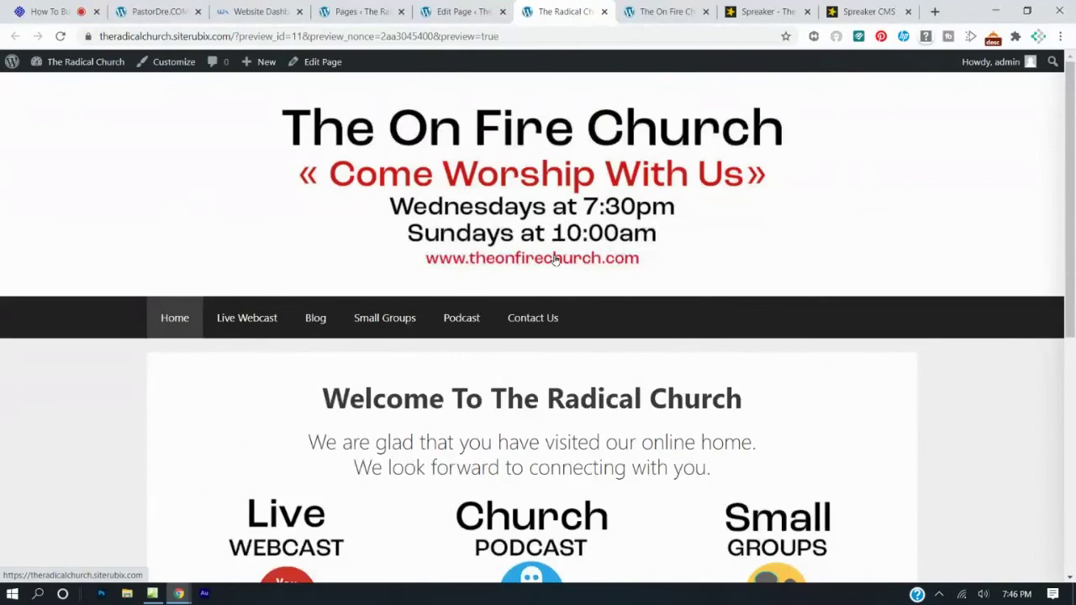
scroll(546, 253, "down", 5)
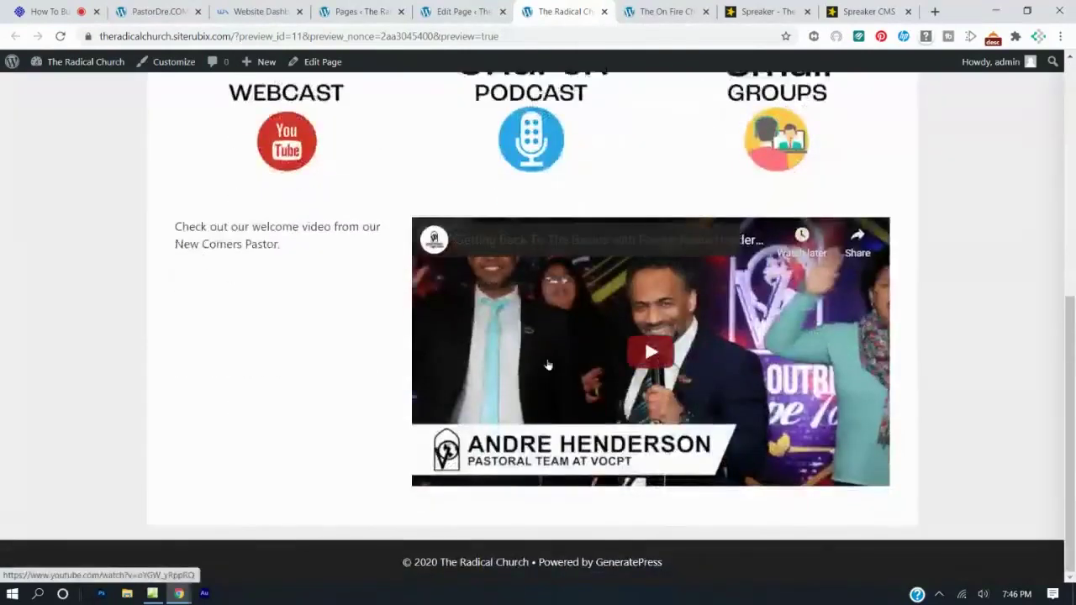
scroll(442, 301, "up", 5)
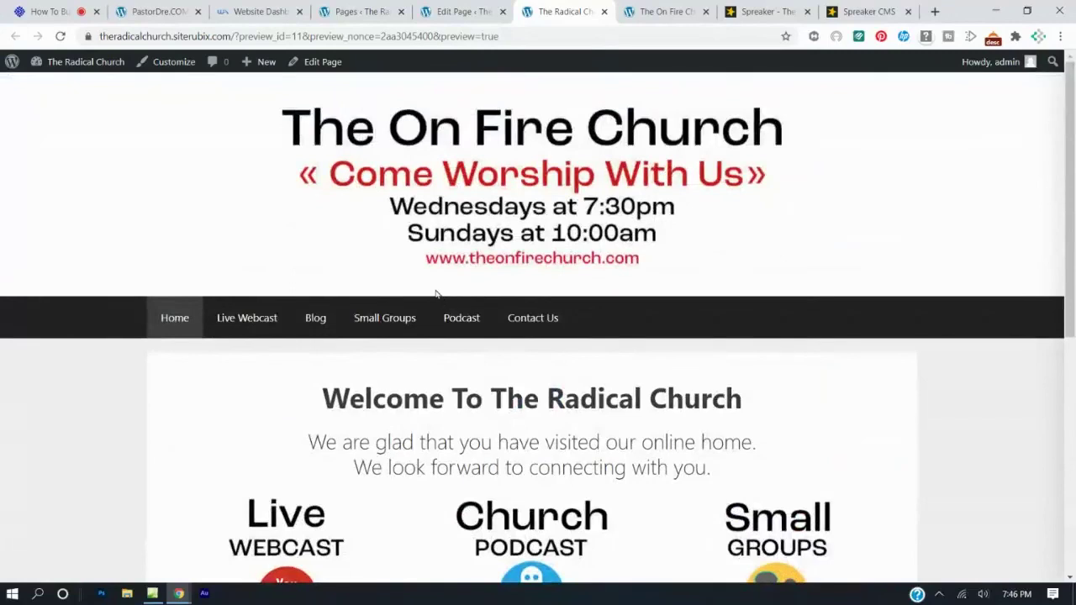
left_click(507, 7)
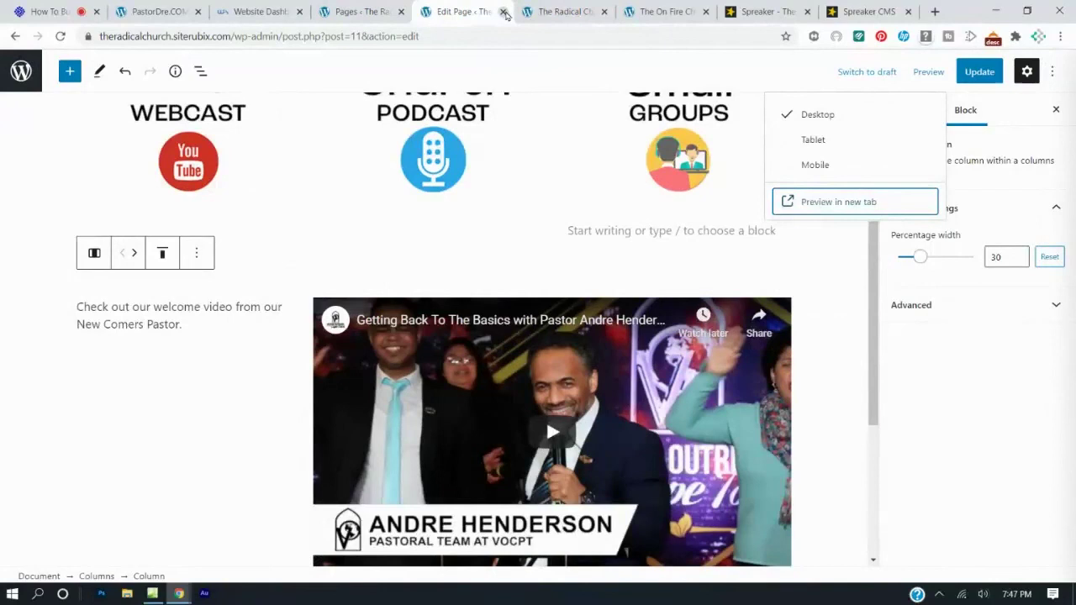
Open the Contact Us page in the block editor from the Pages list.
left_click(364, 7)
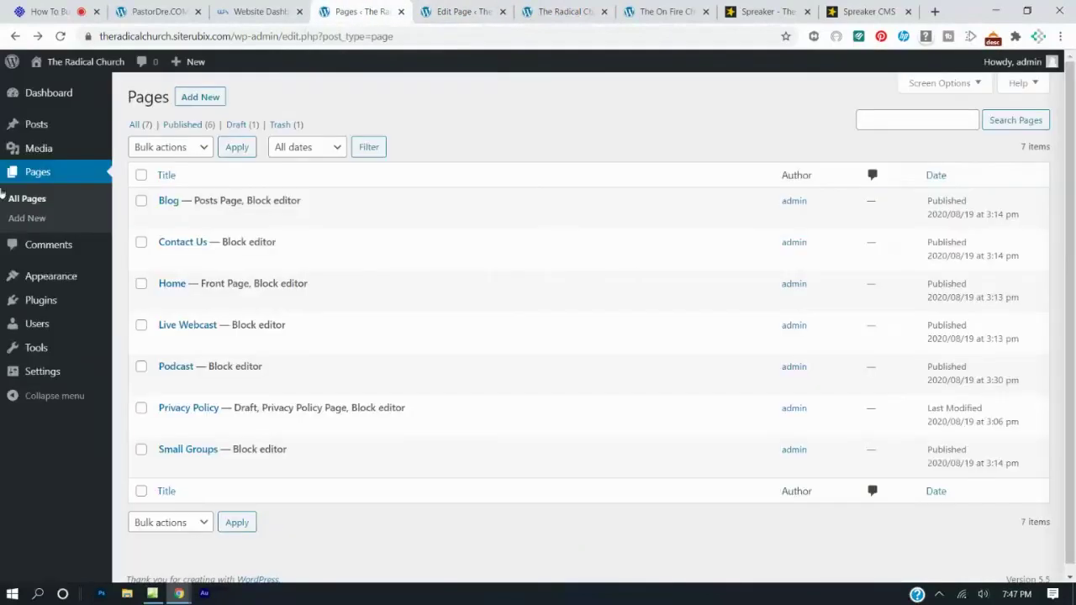
left_click(37, 180)
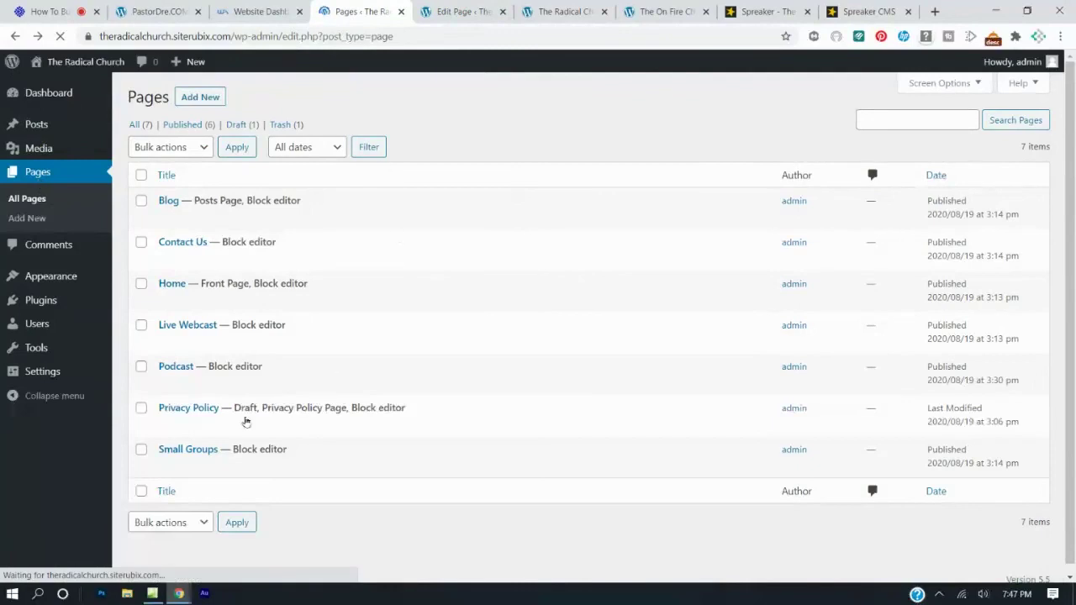
left_click(182, 265)
Close the old home page editor and Spreaker tabs, returning to the Contact Us editor.
left_click(454, 12)
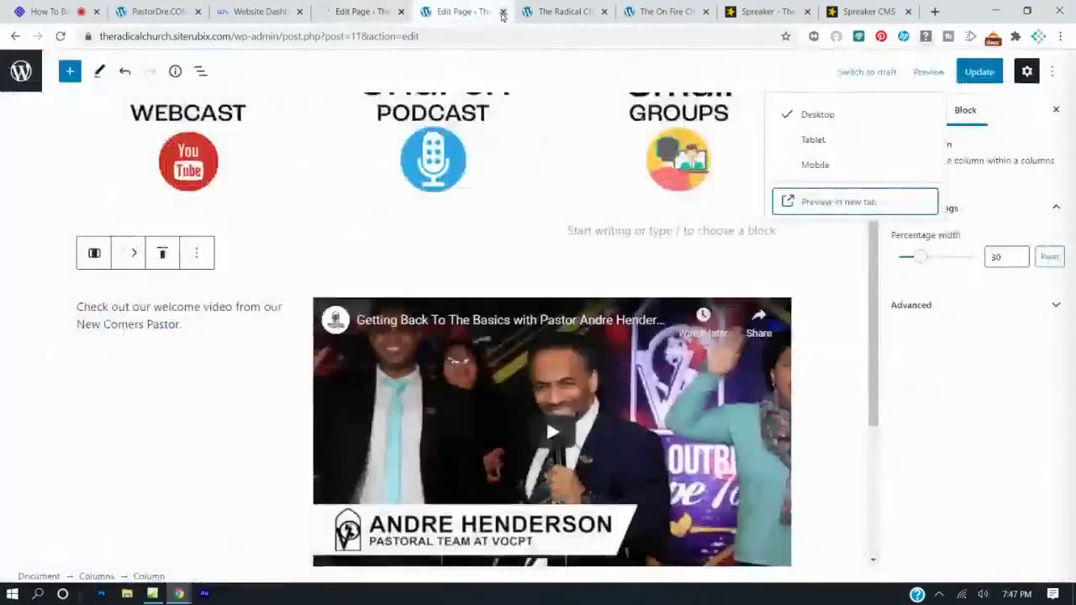
left_click(503, 12)
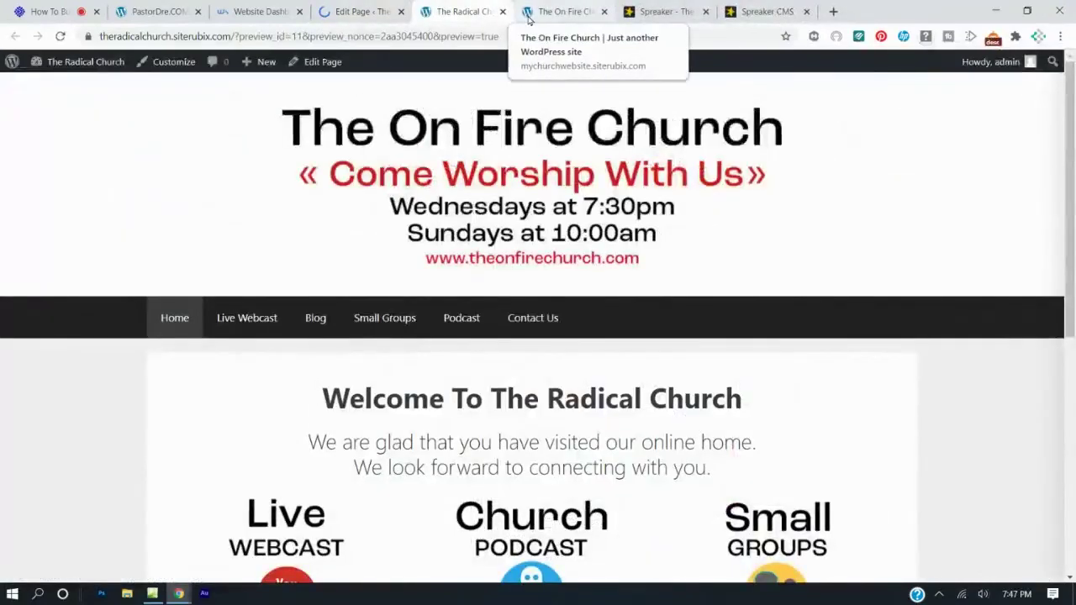
scroll(524, 113, "down", 4)
scroll(524, 113, "up", 2)
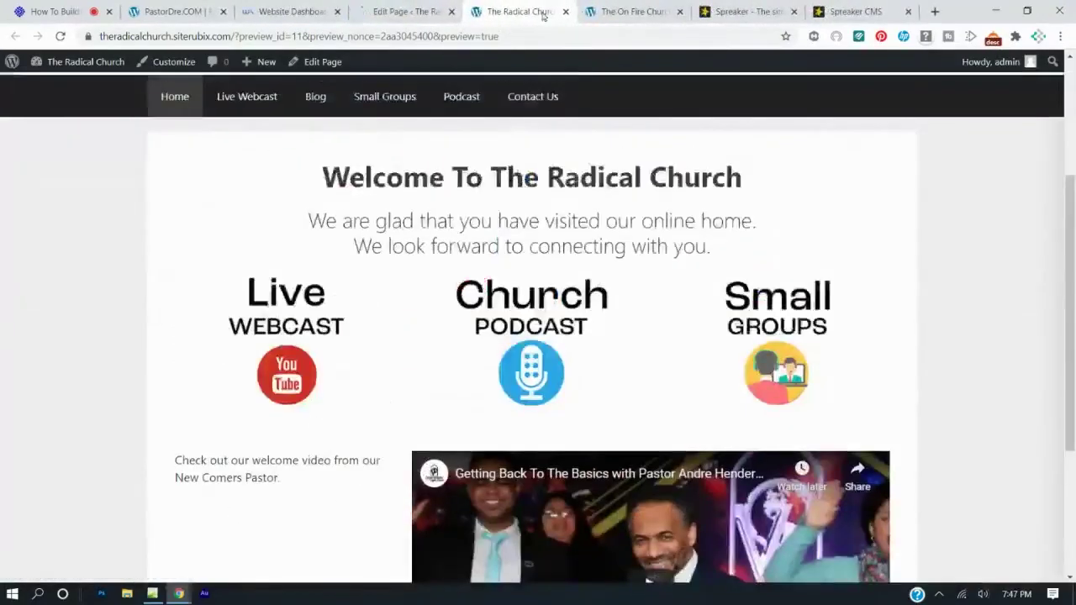
left_click(633, 12)
left_click(749, 11)
left_click(794, 12)
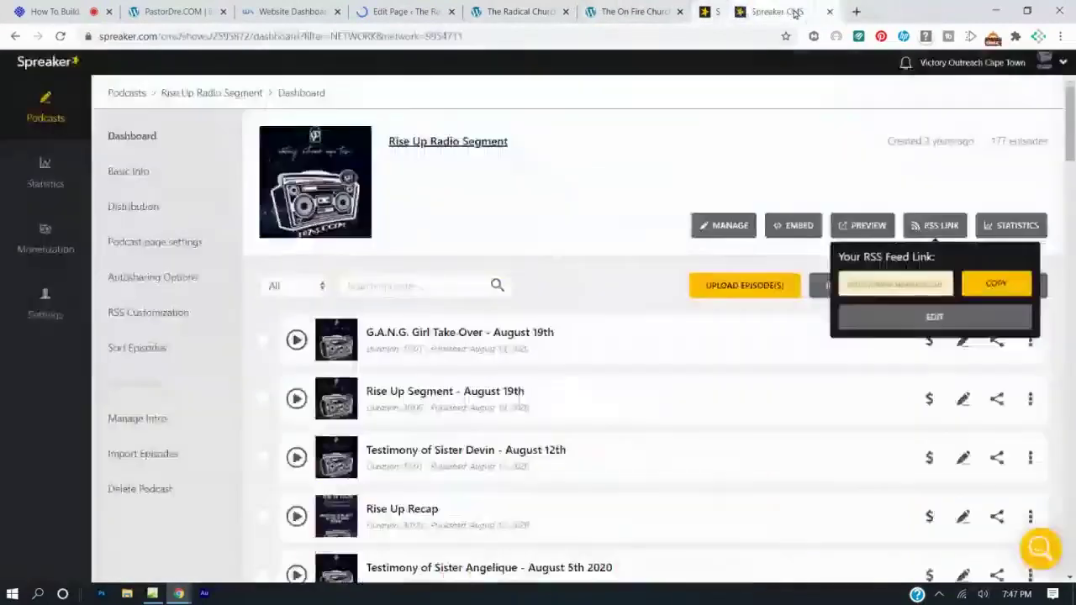
key("ctrl+w")
key("ctrl+w")
left_click(471, 12)
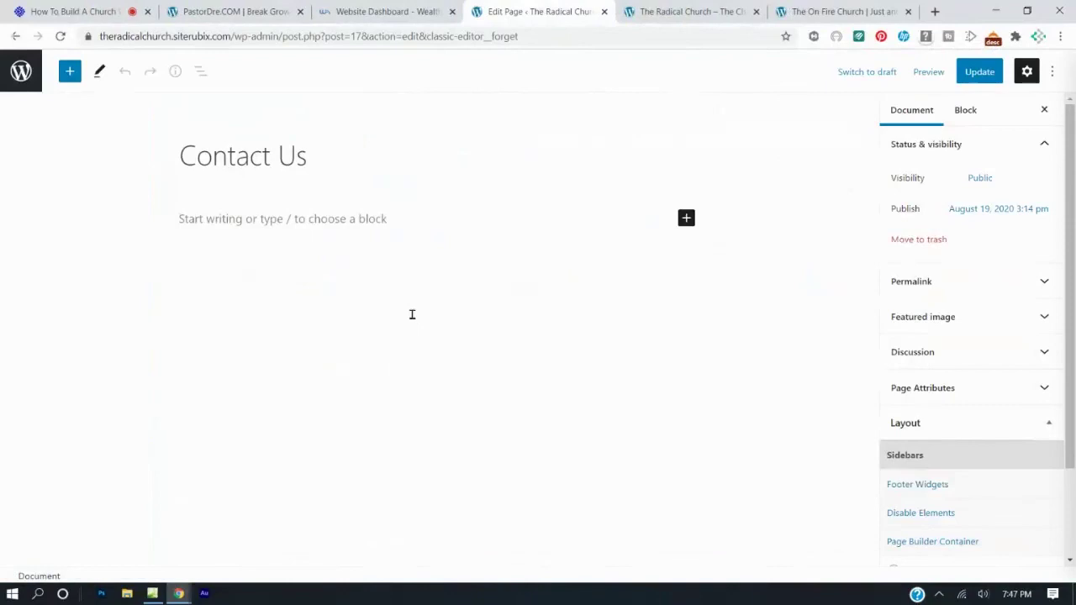
Look at JotForm's pricing plans on jotform.com in an incognito window.
left_click(934, 11)
left_click(707, 36)
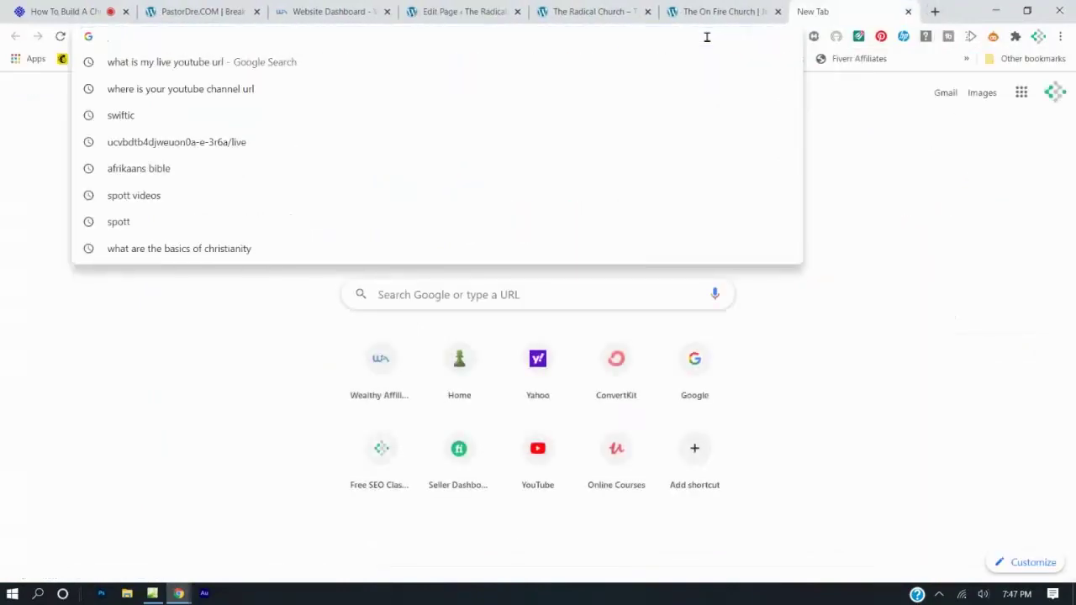
type("jotrm")
key("BackSpace")
key("BackSpace")
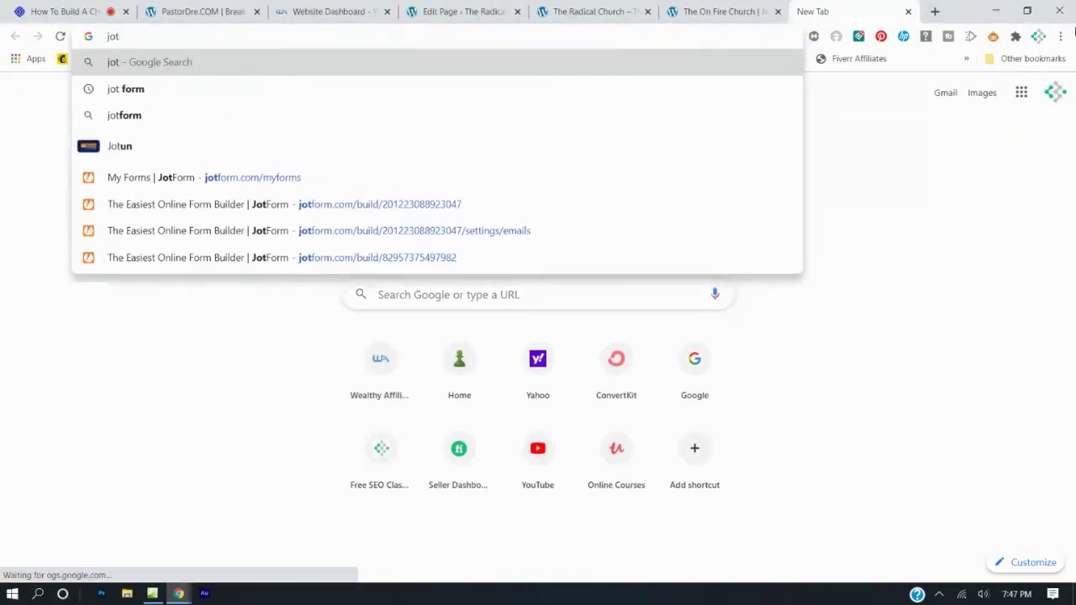
left_click(1061, 36)
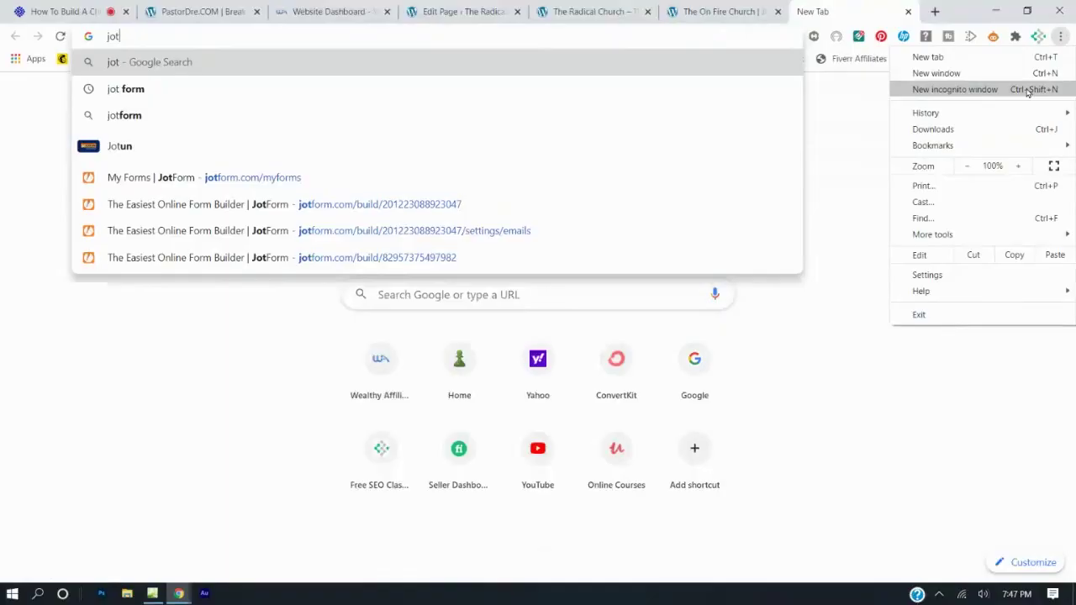
left_click(955, 89)
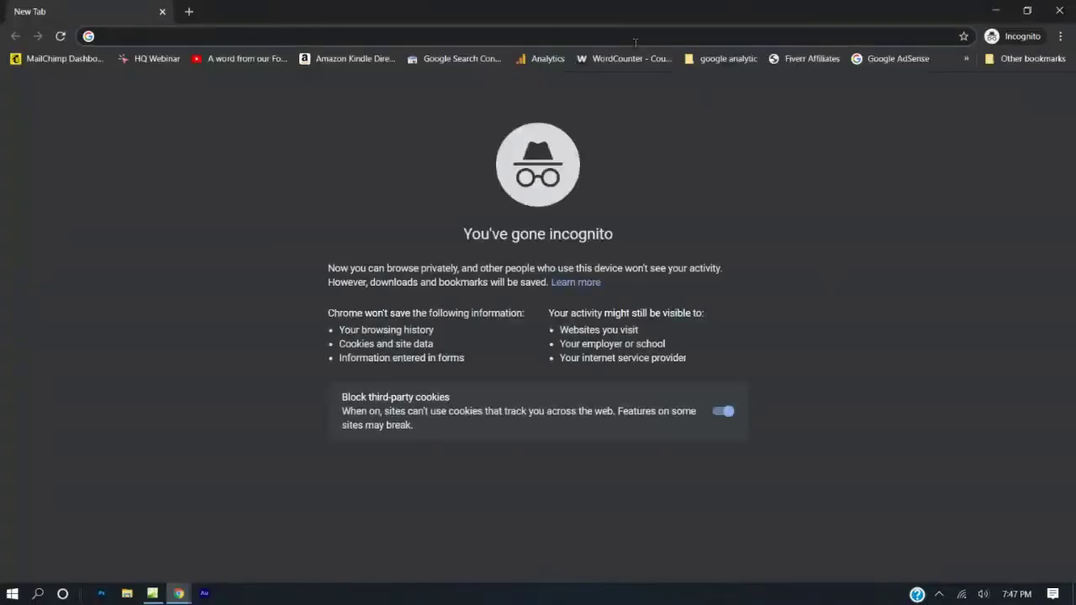
type("jotform.c")
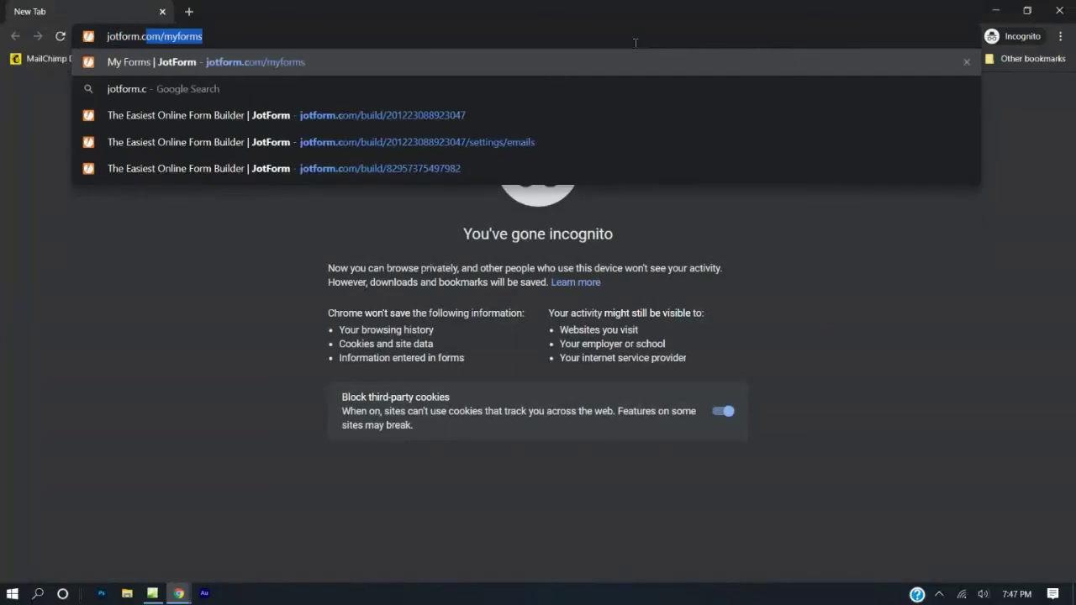
type("om")
key("Return")
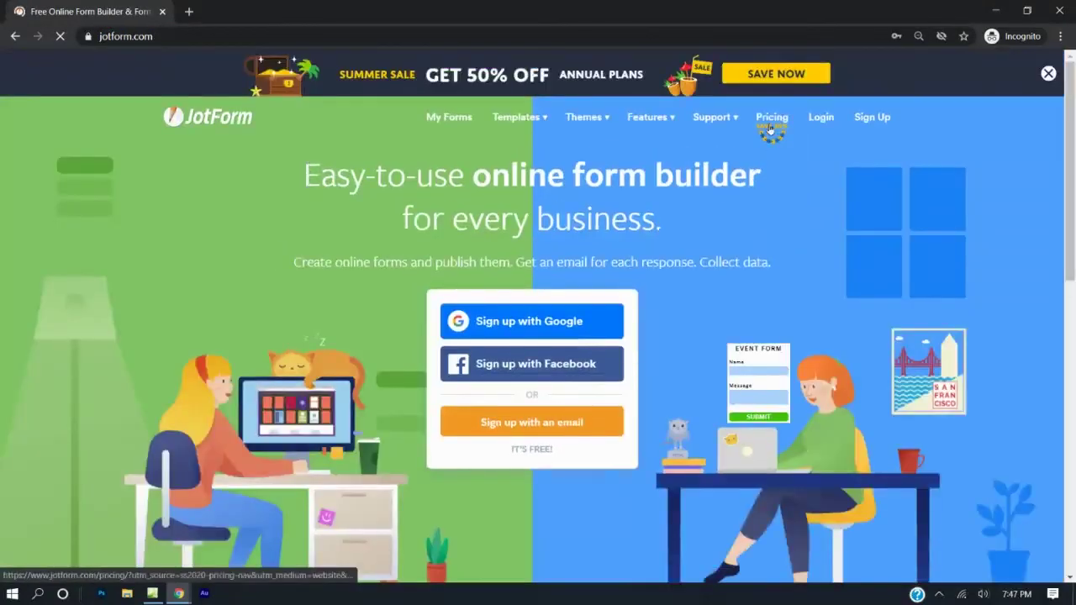
left_click(769, 128)
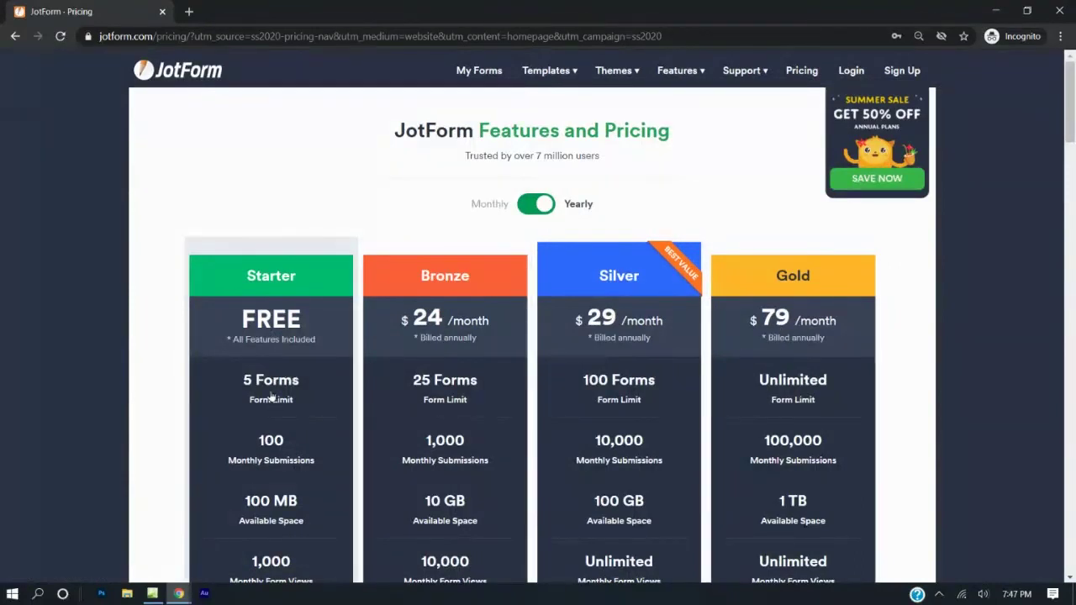
Close the incognito window and load the JotForm My Forms list in the new tab.
left_click(1059, 11)
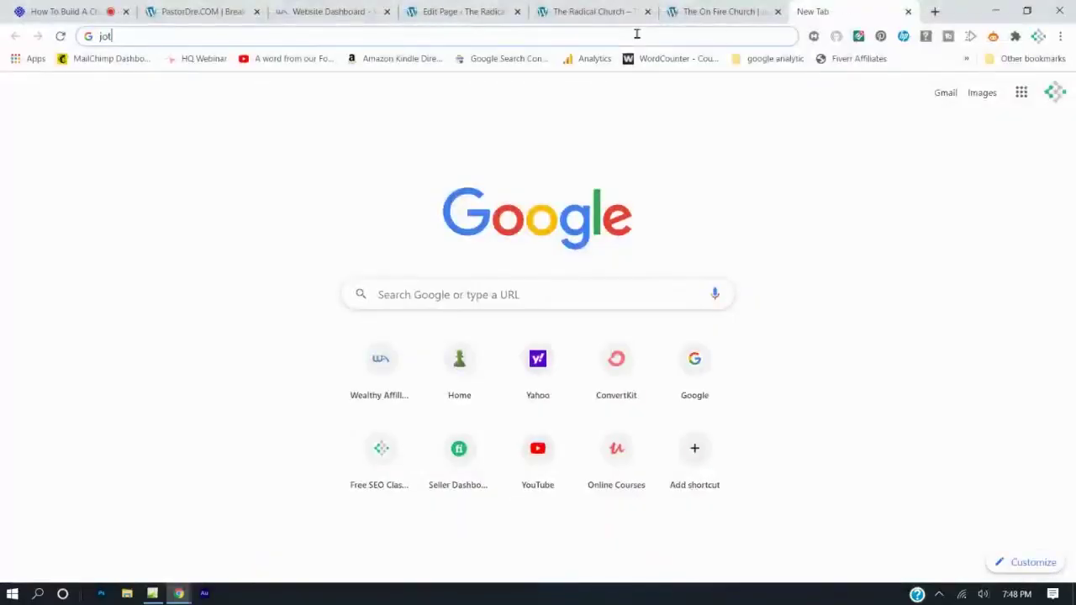
type("form.com")
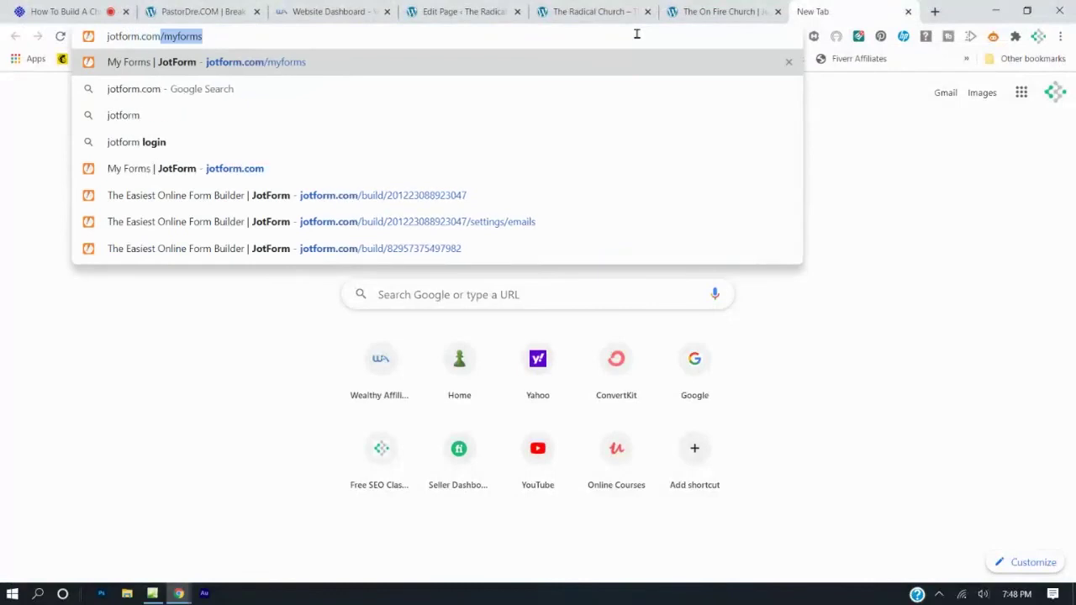
key("Return")
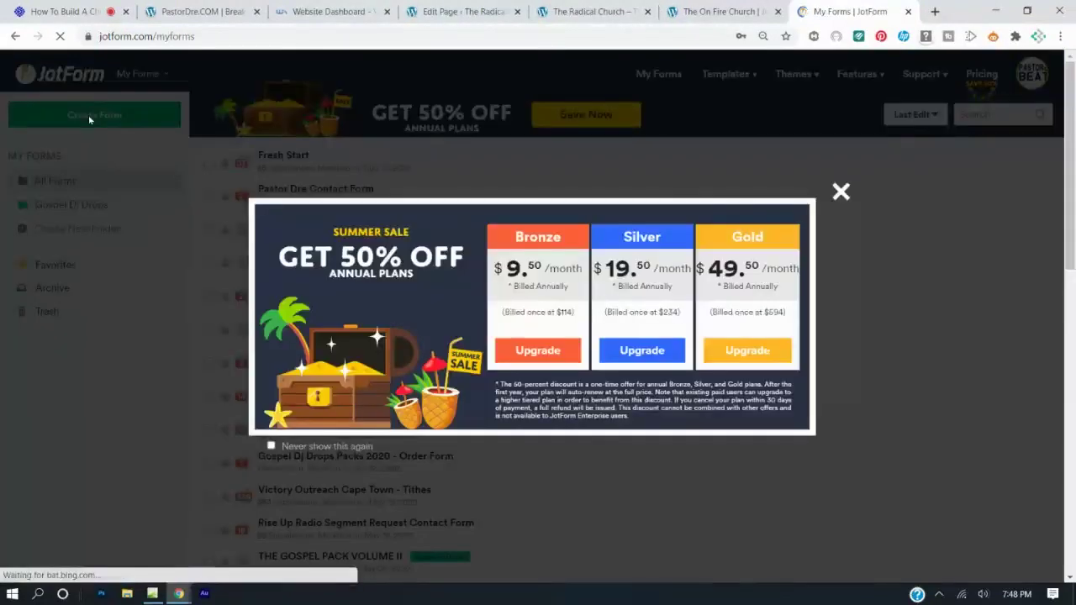
Dismiss the summer sale popup and open the Contact Us form in the JotForm editor.
left_click(89, 115)
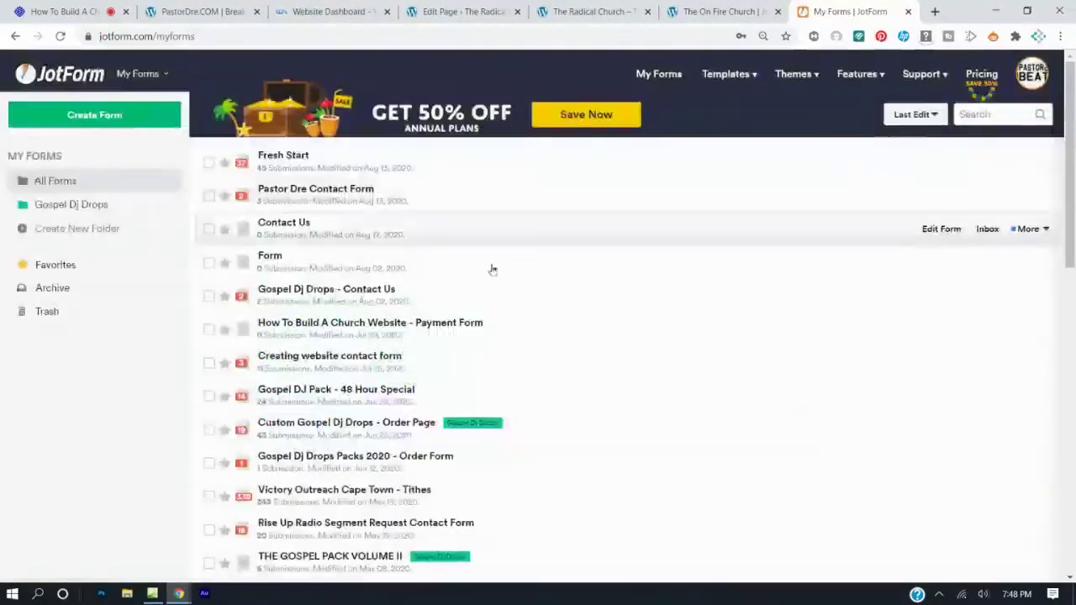
left_click(409, 240)
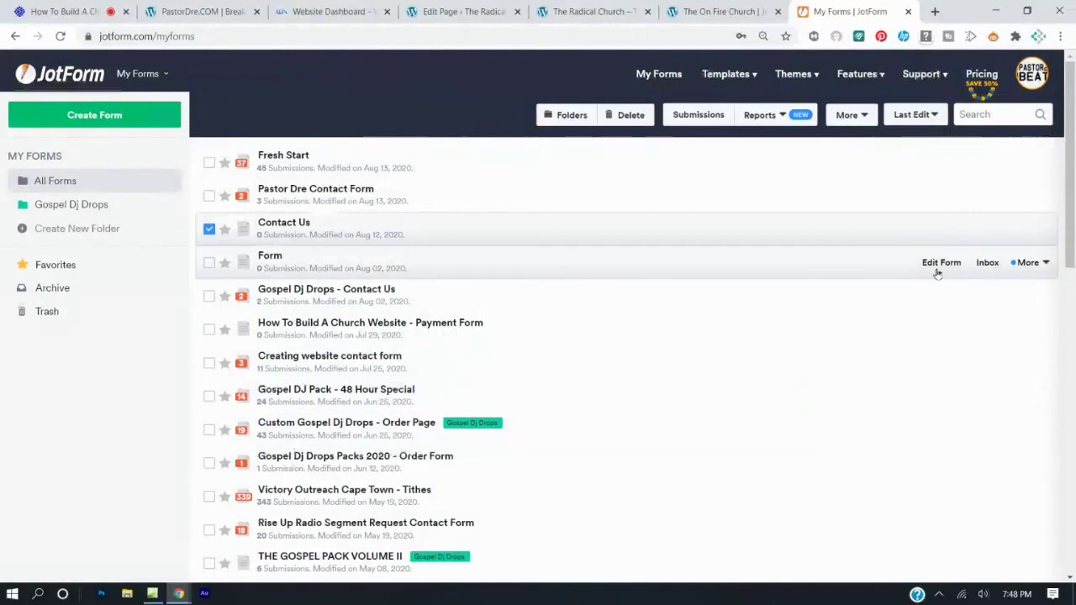
left_click(931, 230)
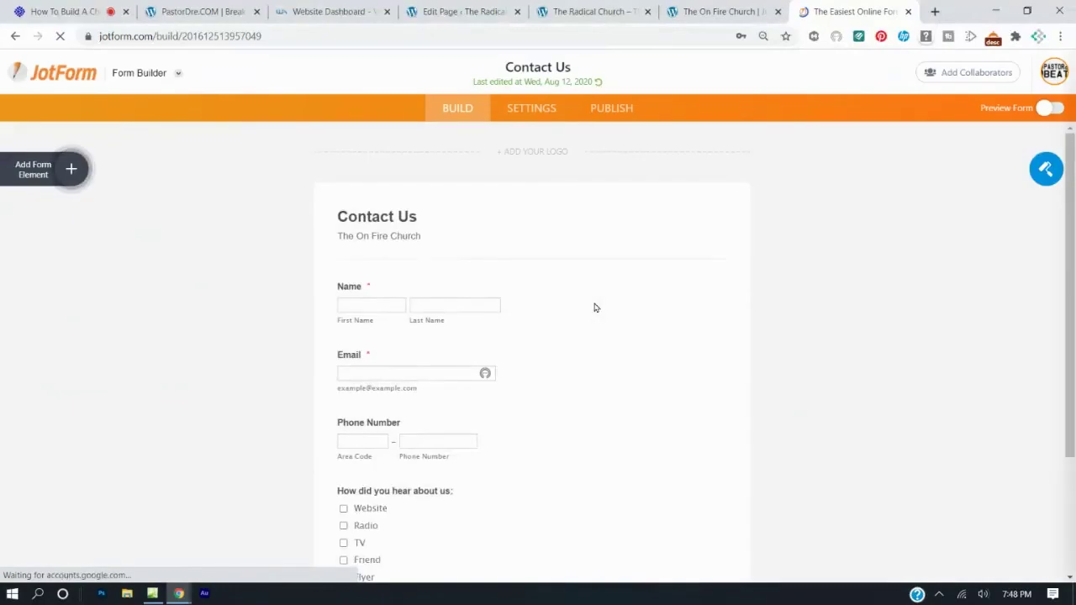
Delete the Phone Number and Email questions, keeping Name and How did you hear about us.
scroll(505, 320, "down", 3)
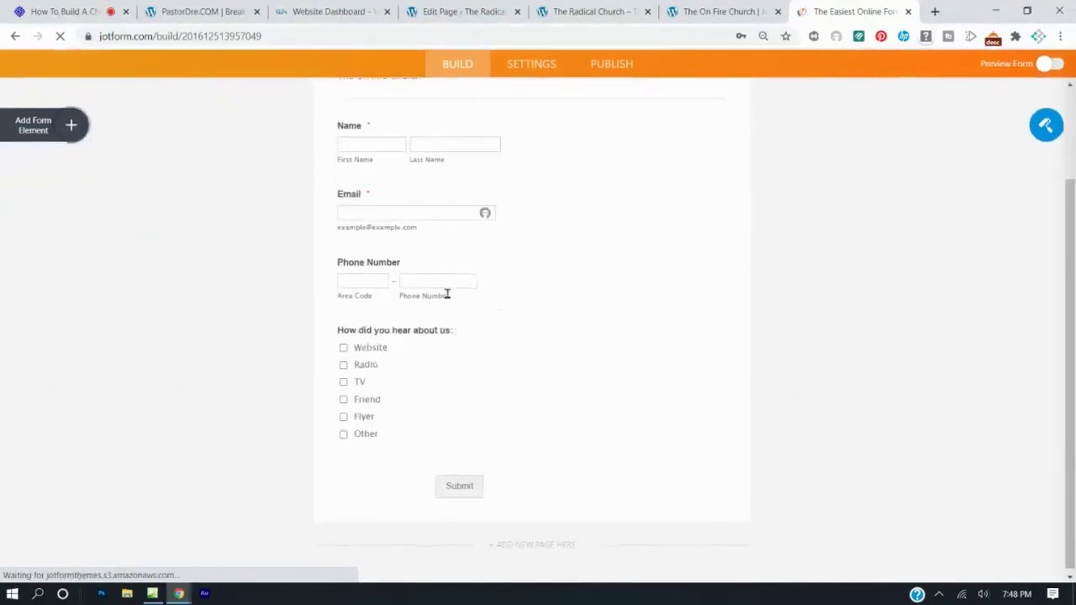
double_click(446, 294)
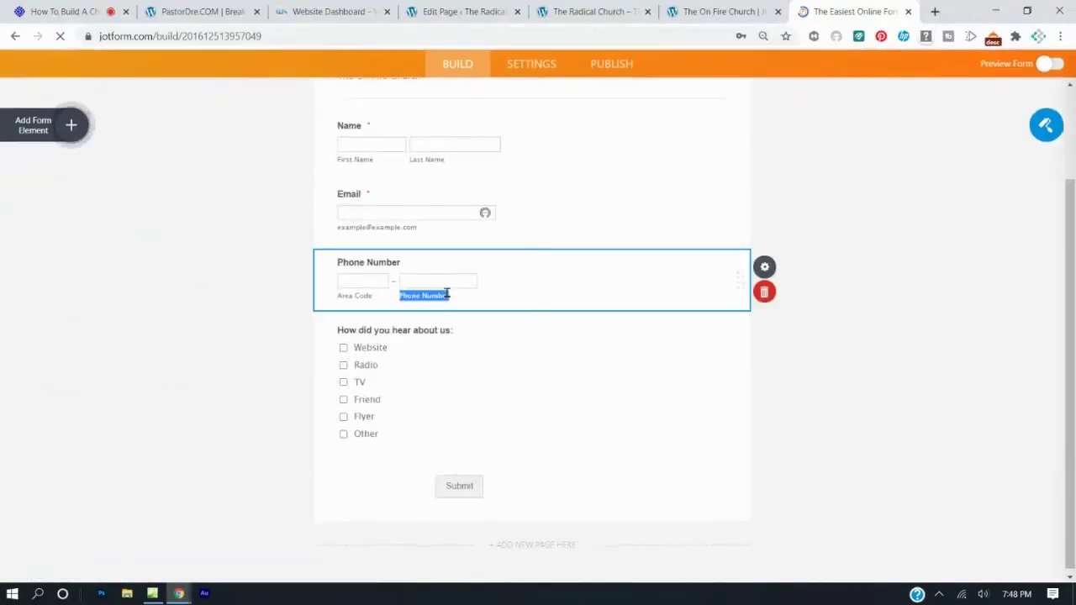
left_click(767, 294)
left_click(515, 277)
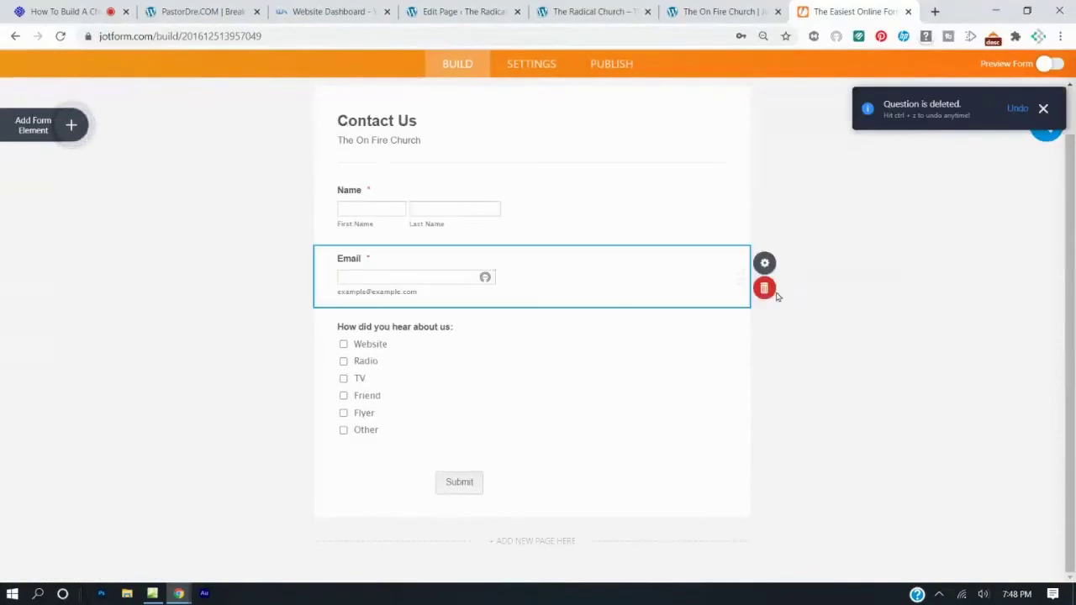
left_click(764, 289)
left_click(504, 313)
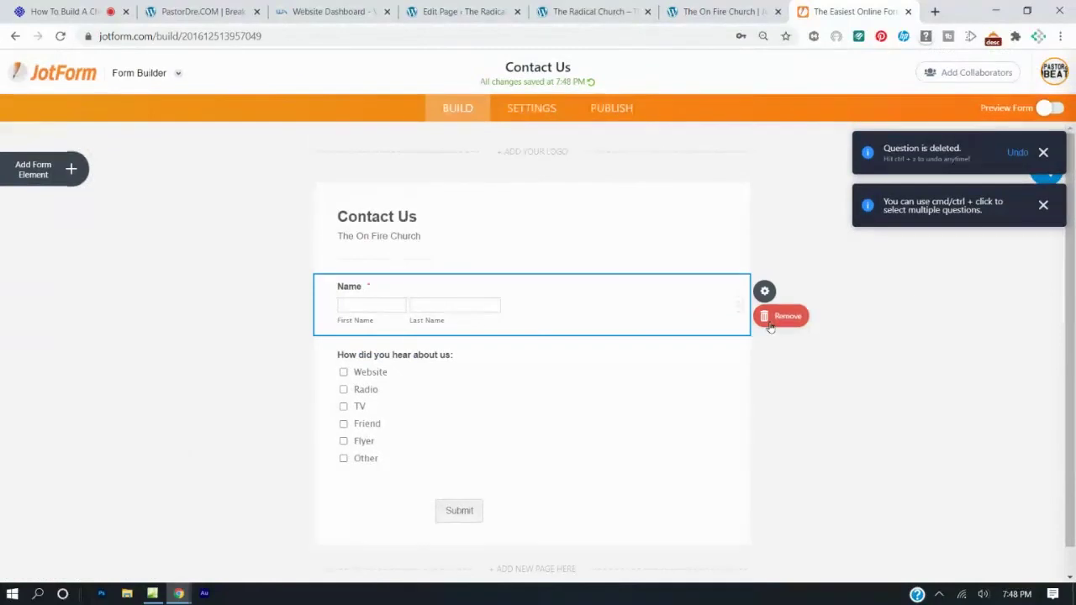
left_click(614, 434)
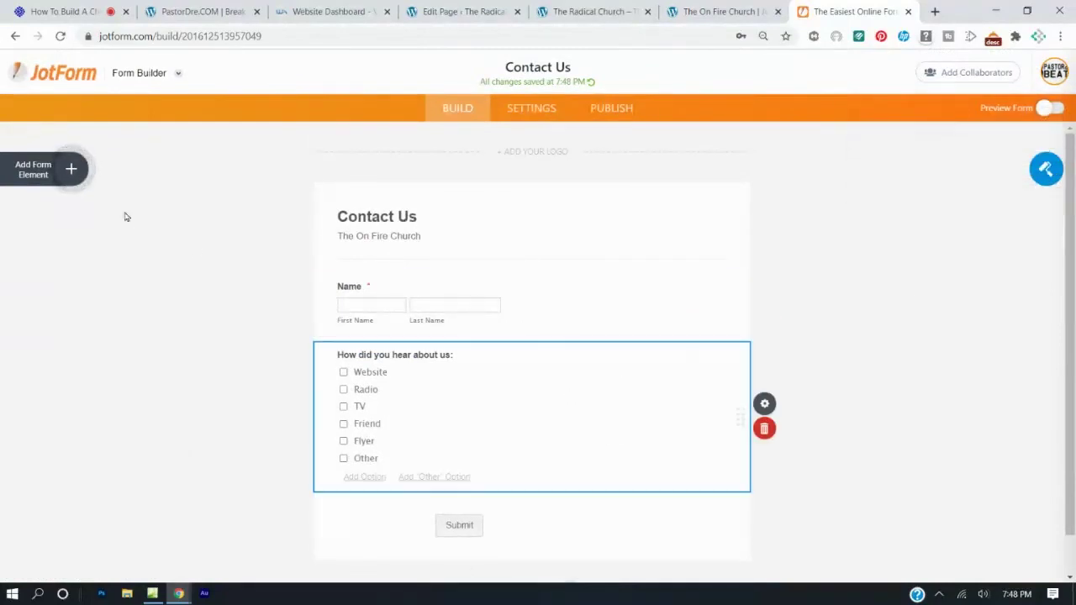
left_click(71, 171)
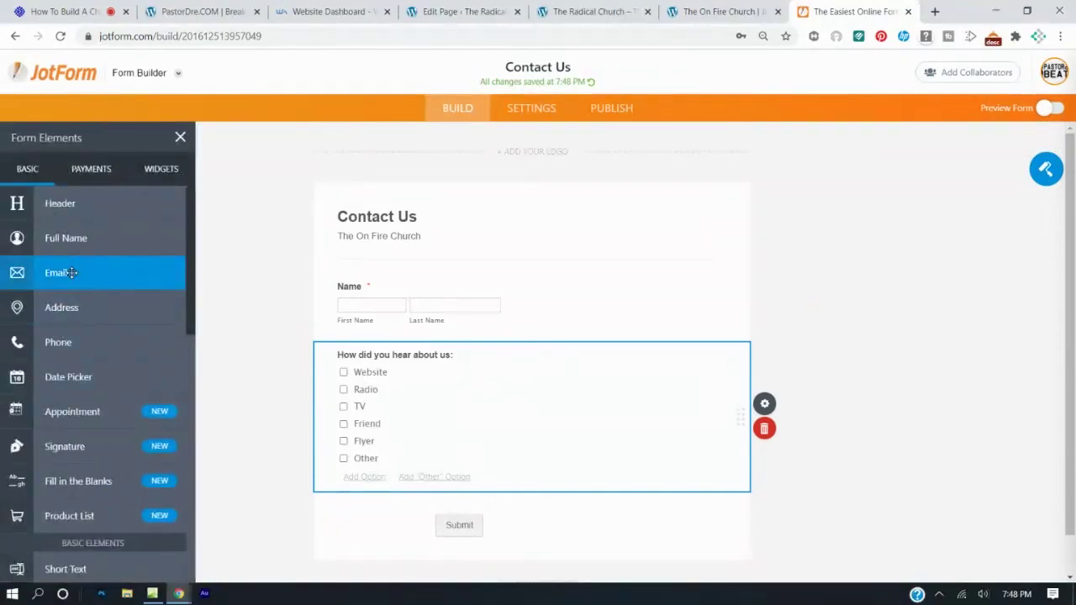
Drag new Email and Phone Number elements into the form below Name.
left_click_drag(72, 273, 383, 343)
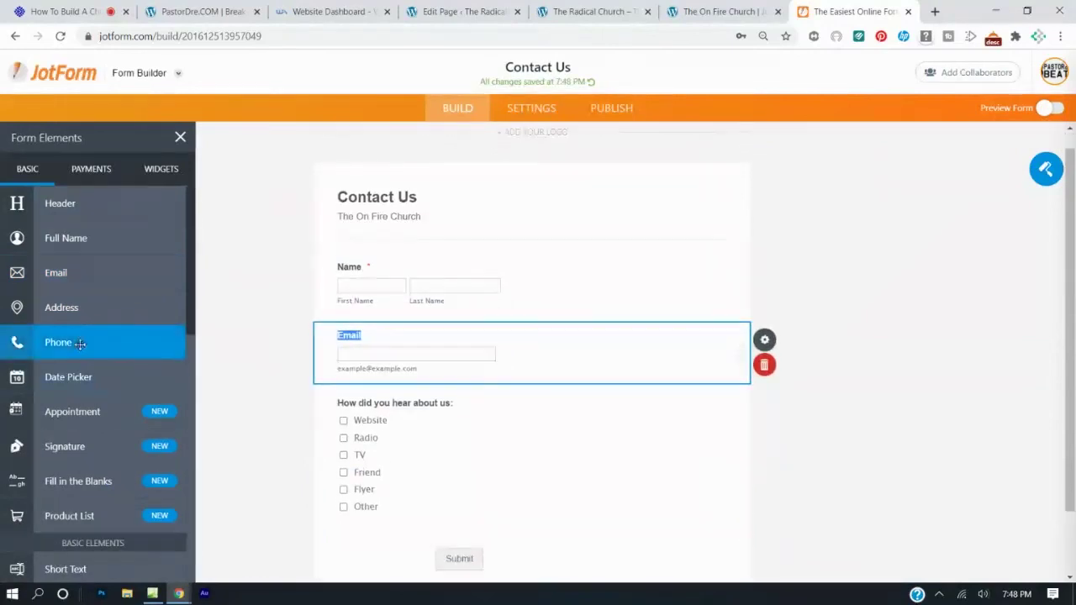
left_click_drag(101, 344, 433, 411)
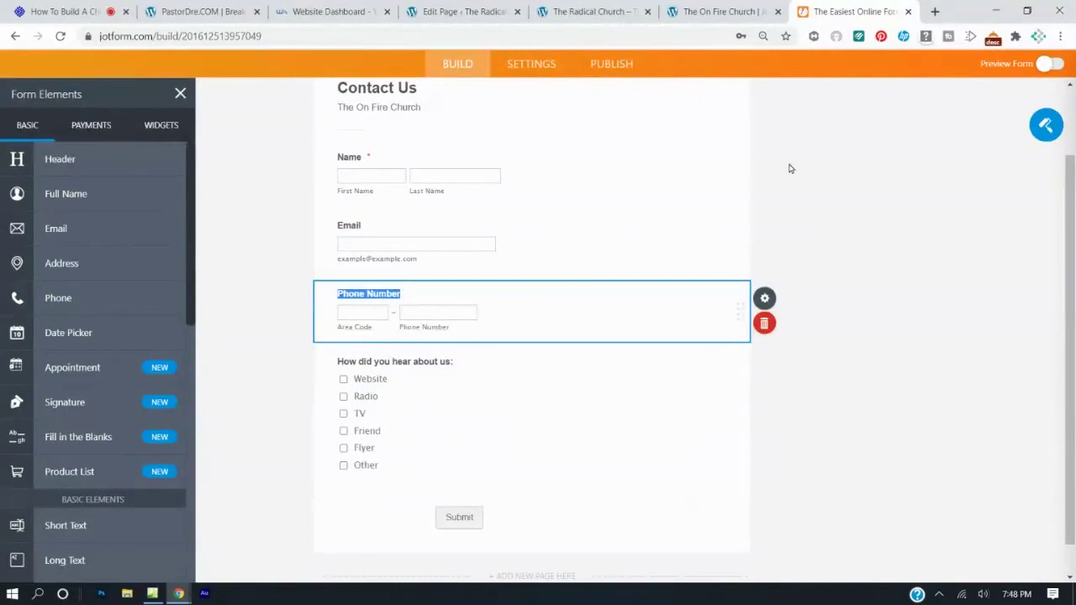
scroll(613, 175, "up", 2)
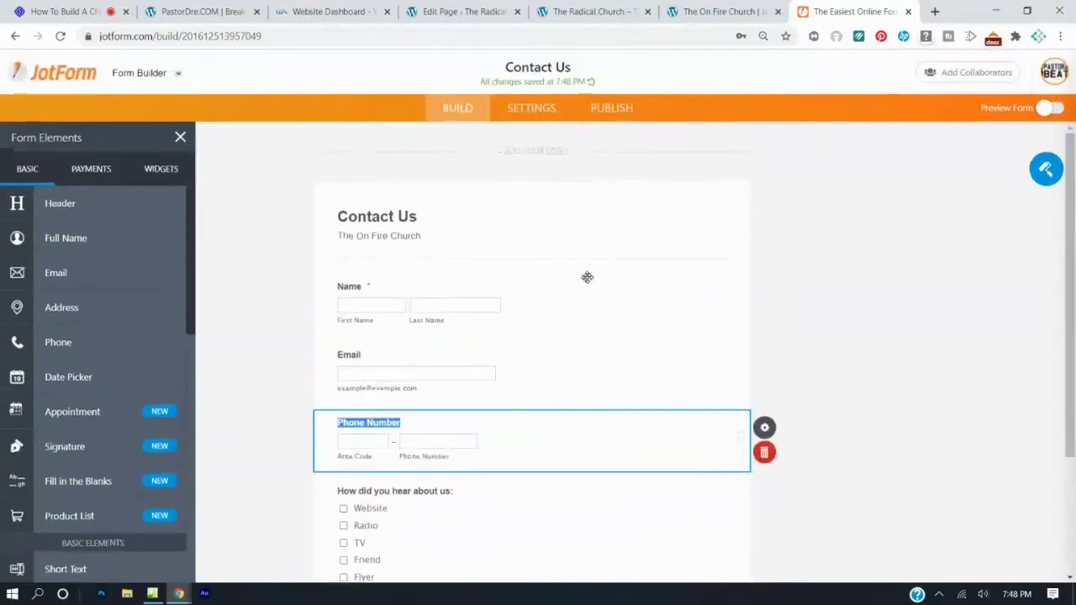
scroll(587, 277, "down", 2)
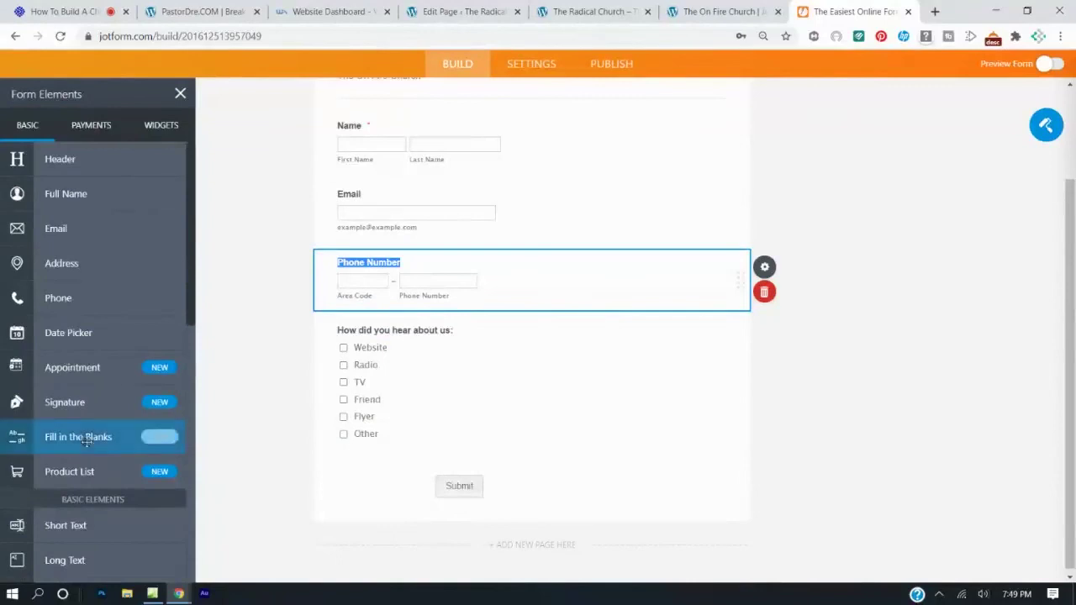
scroll(106, 339, "down", 3)
scroll(106, 340, "down", 2)
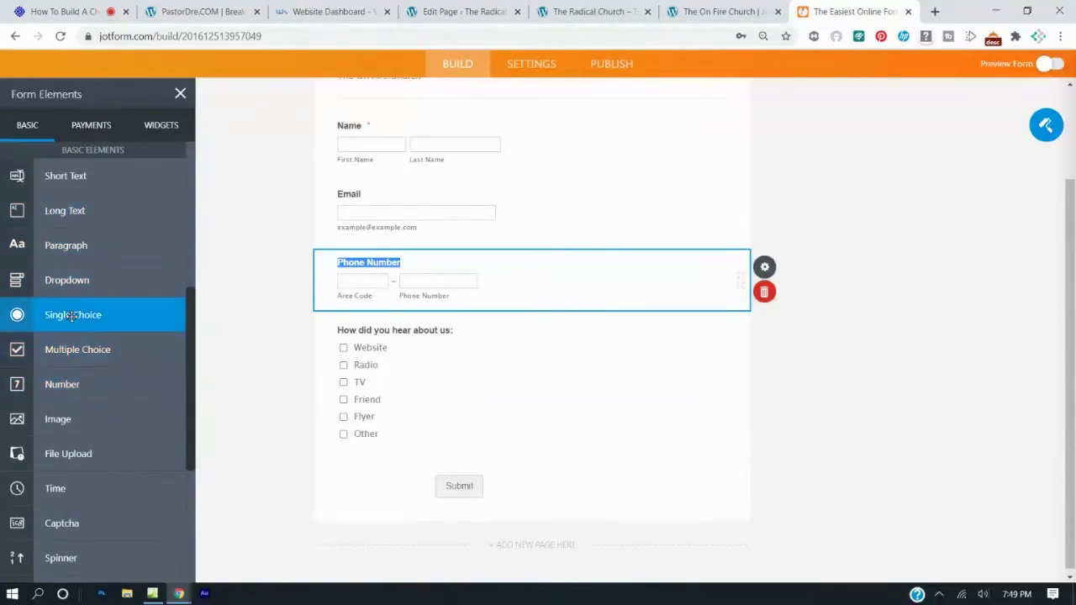
Add a trial Dropdown question, delete it again, and select the Email question.
left_click_drag(75, 286, 406, 468)
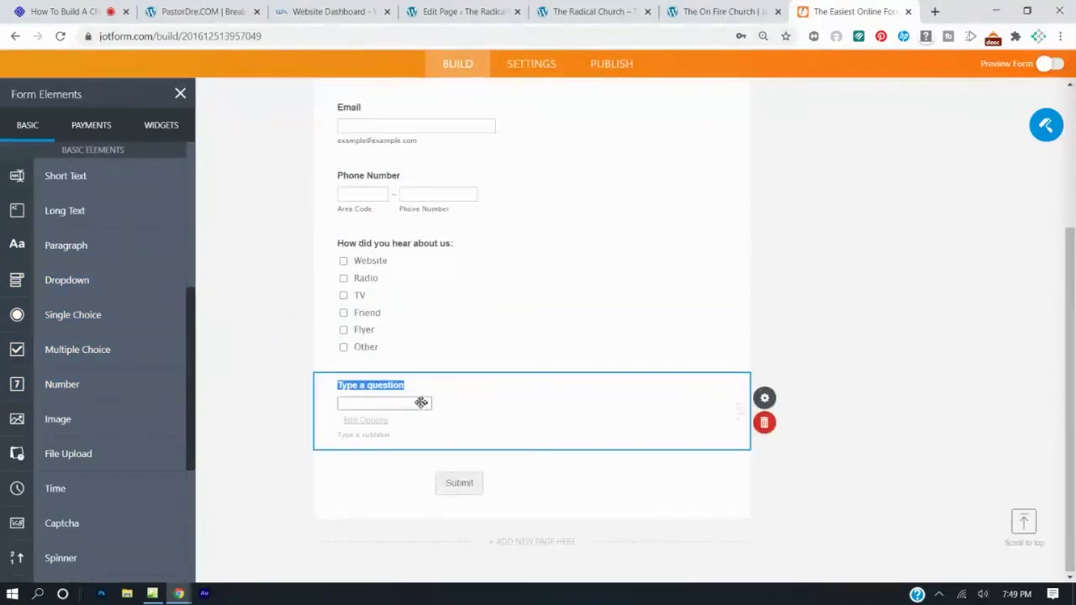
left_click(428, 406)
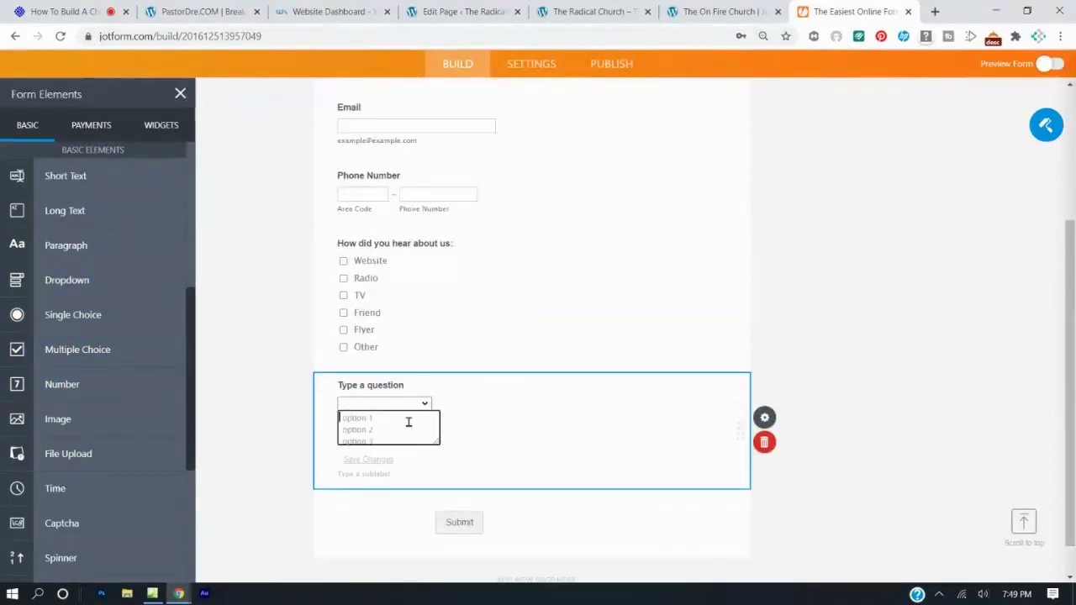
left_click(545, 335)
left_click(545, 335)
left_click(711, 418)
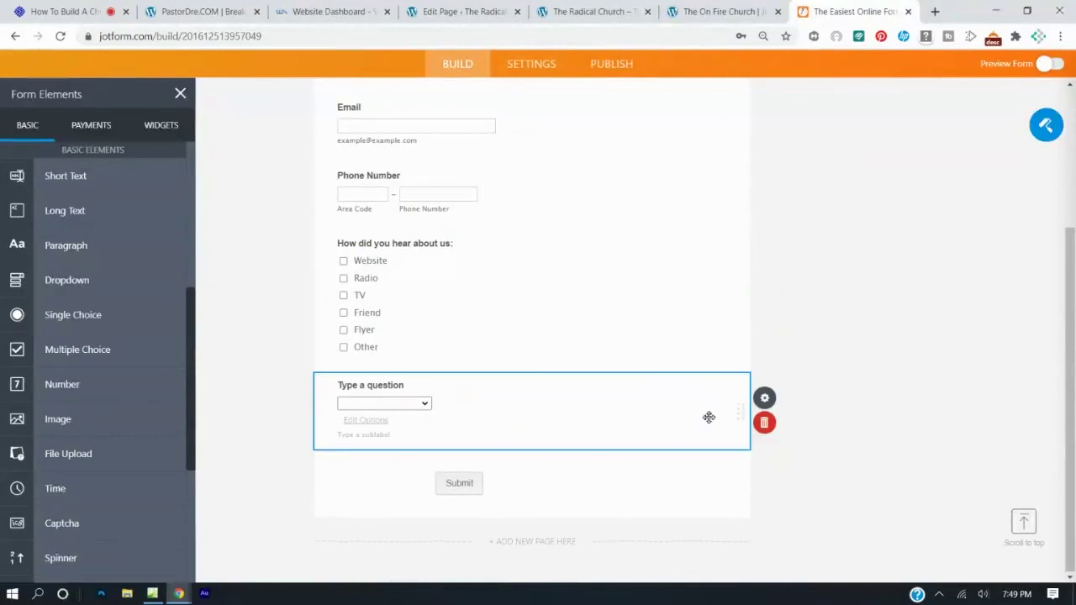
left_click(767, 423)
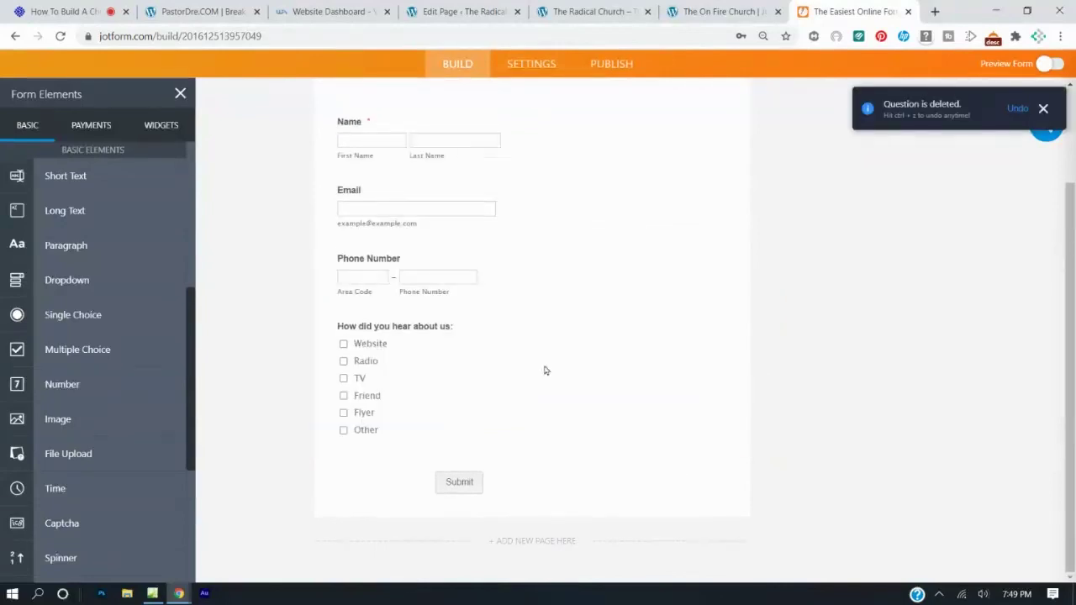
scroll(545, 370, "up", 2)
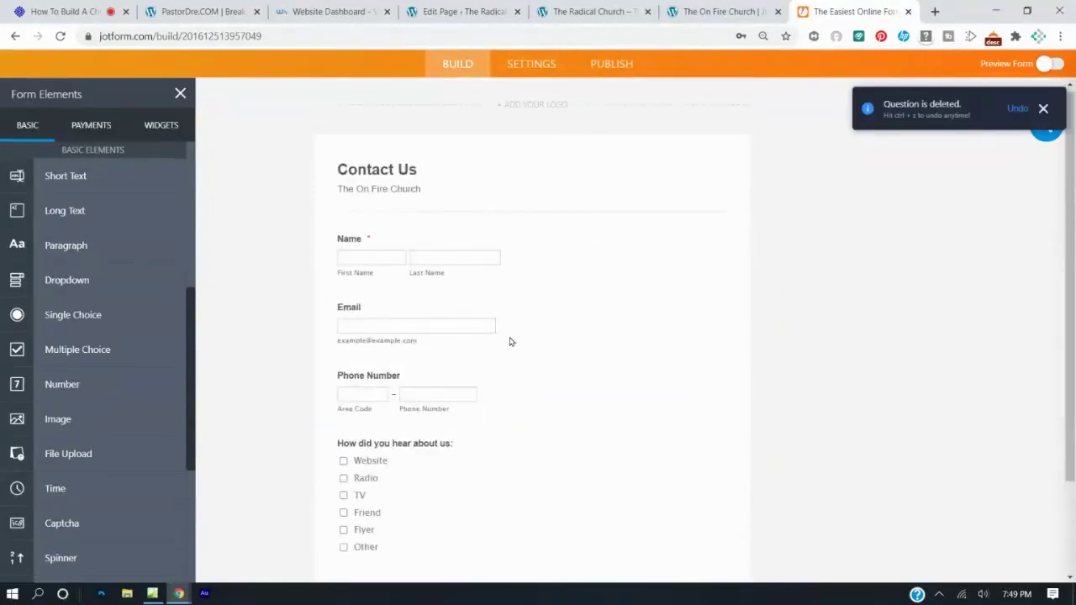
scroll(428, 363, "down", 2)
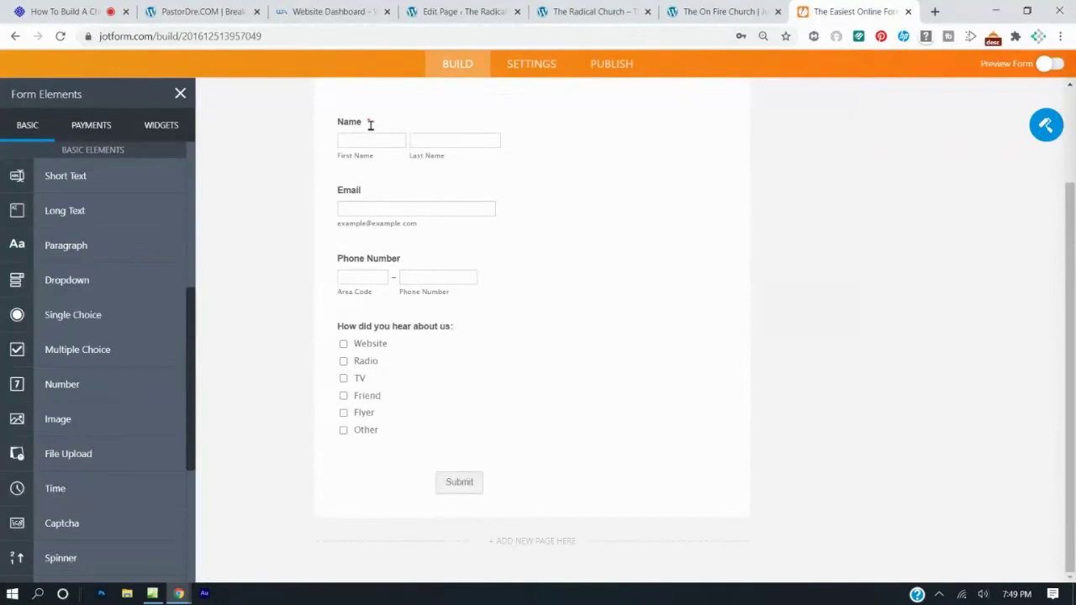
left_click(389, 207)
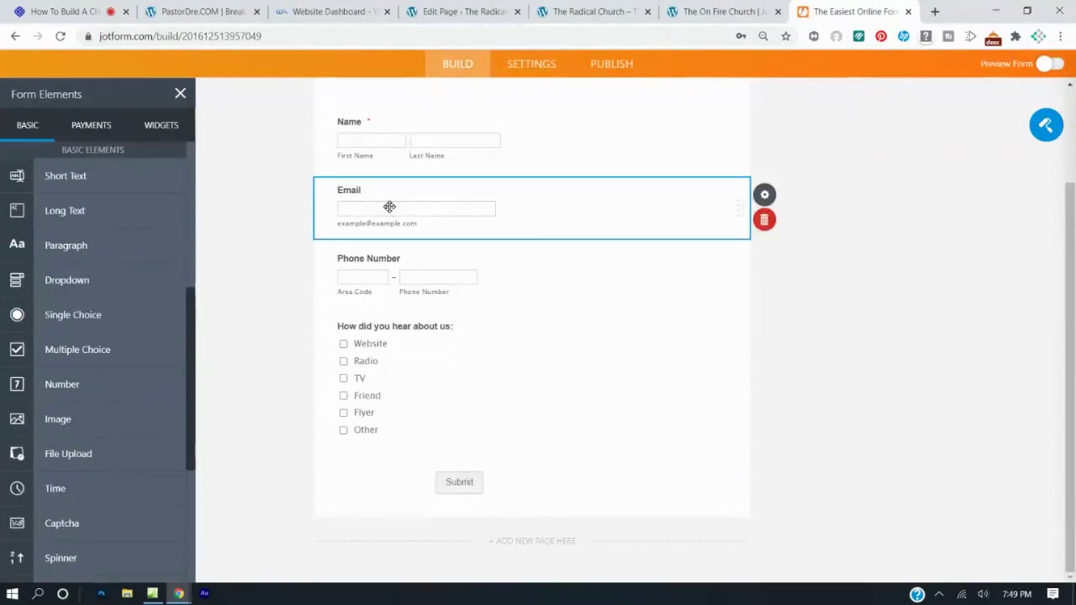
Turn on Required in the Email question's properties.
left_click(765, 194)
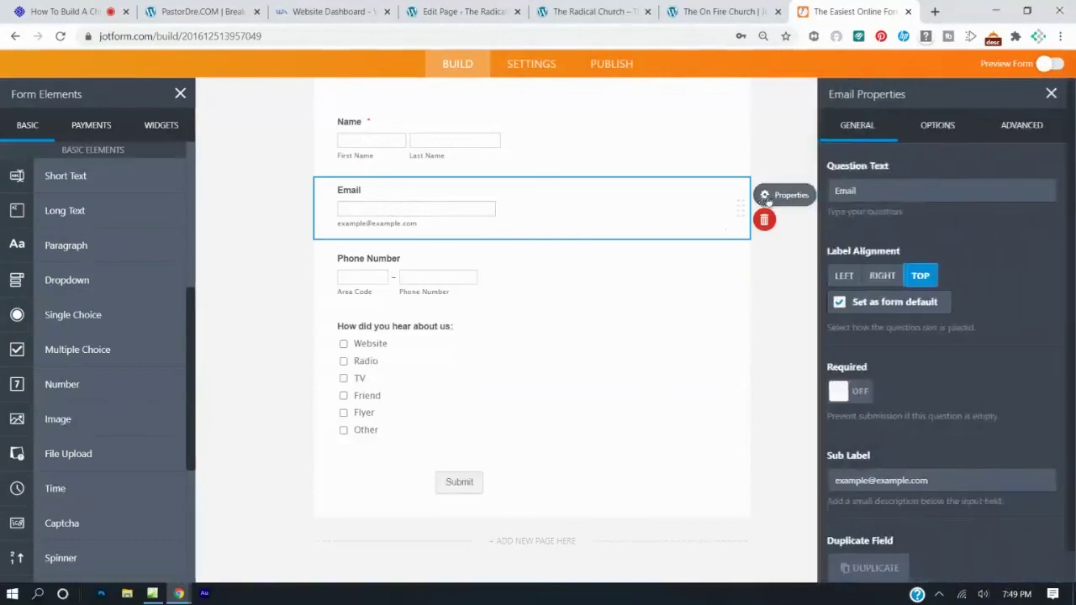
left_click(866, 393)
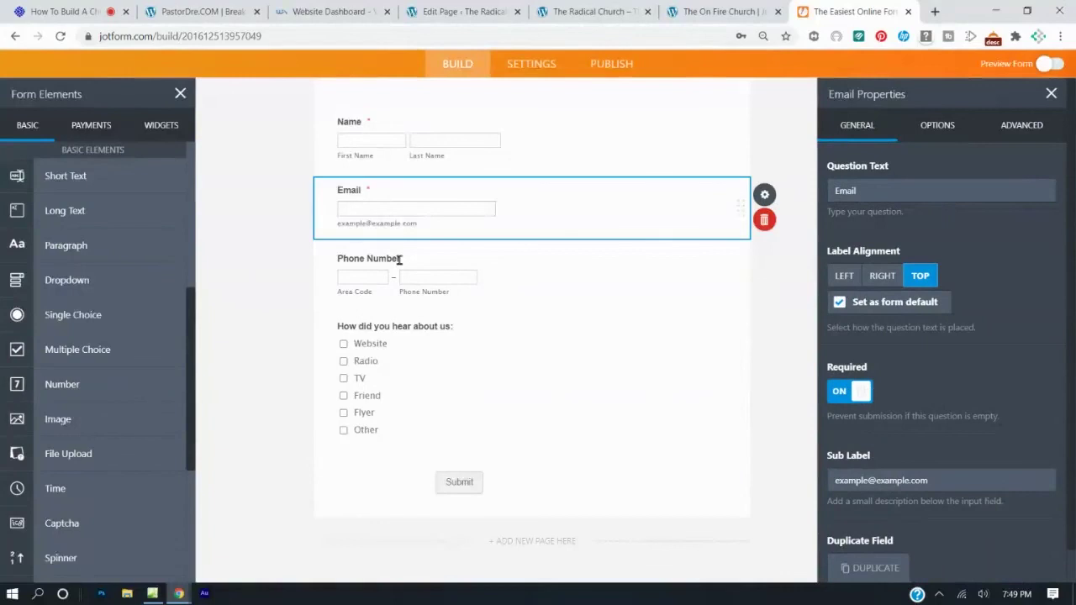
left_click(637, 99)
Go to the Contact Us form's Publish section.
scroll(152, 198, "up", 4)
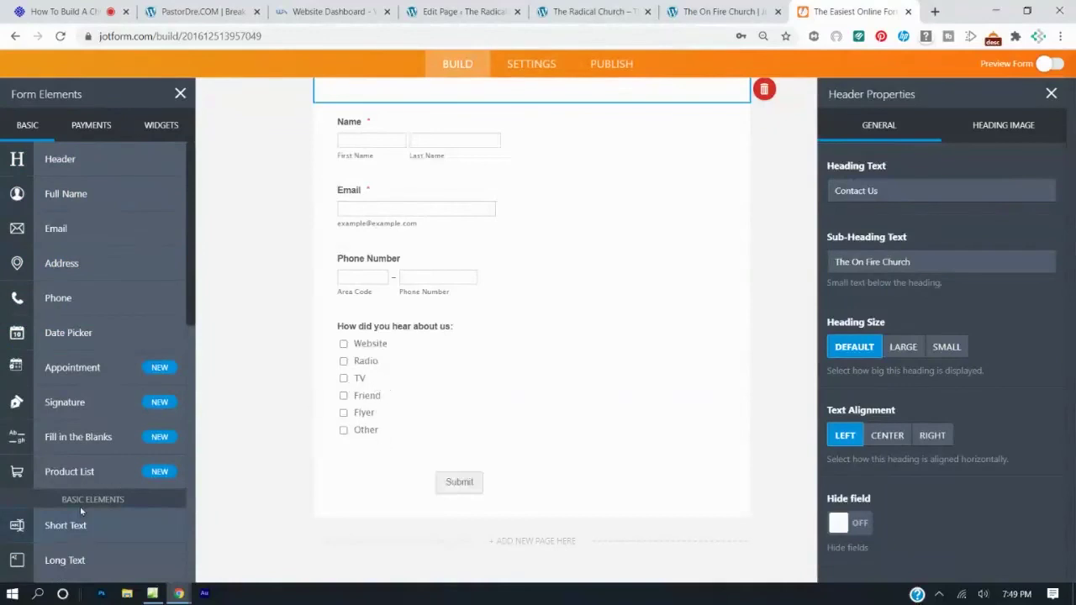
scroll(80, 506, "down", 3)
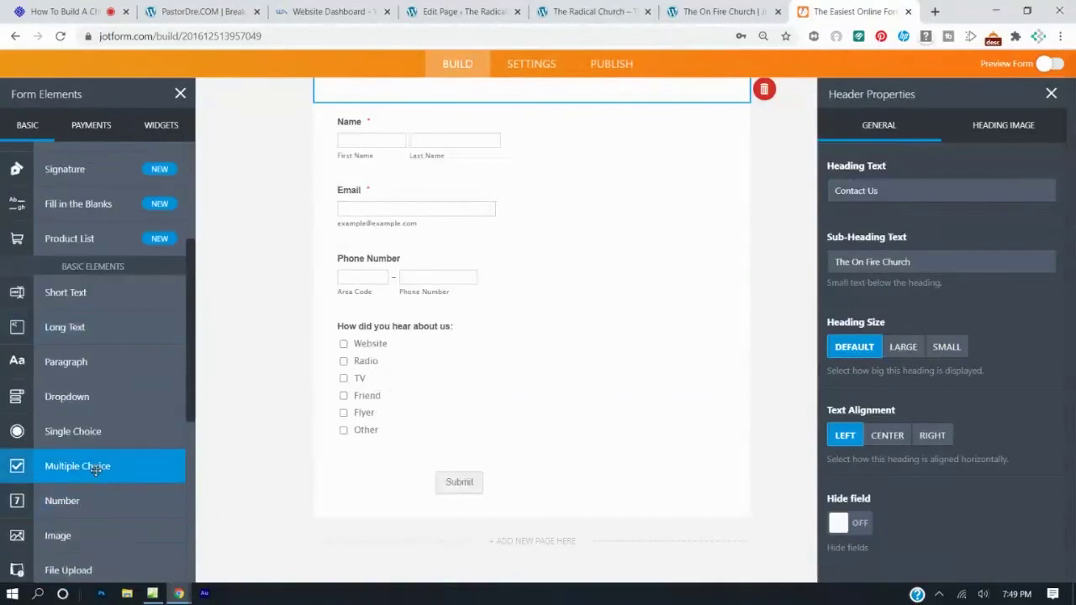
scroll(533, 404, "up", 2)
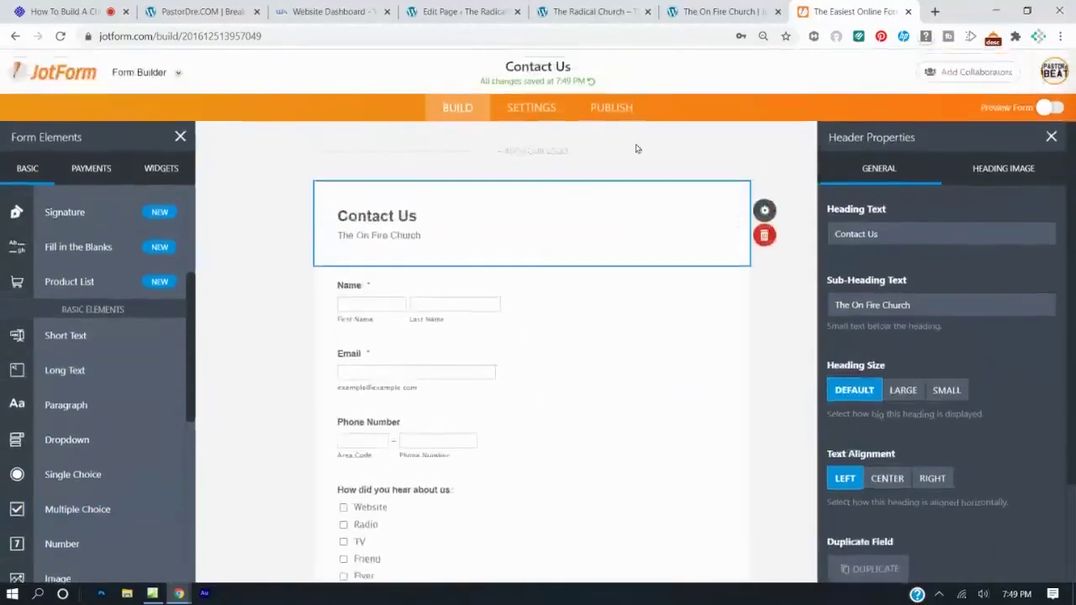
left_click(611, 118)
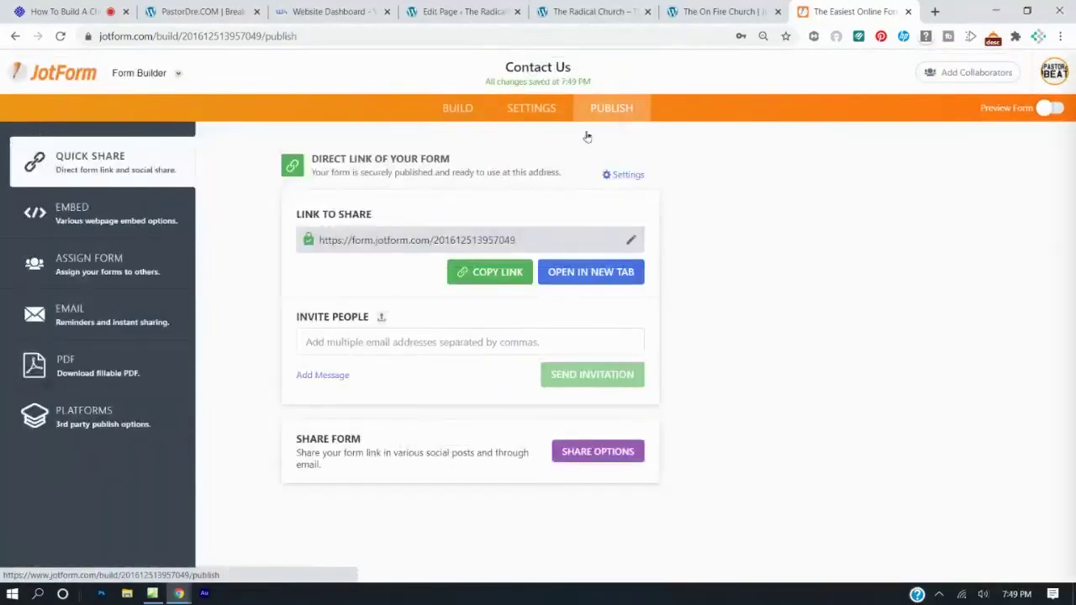
Copy the form's Embed code and return to the WordPress Contact Us page editor.
left_click(80, 220)
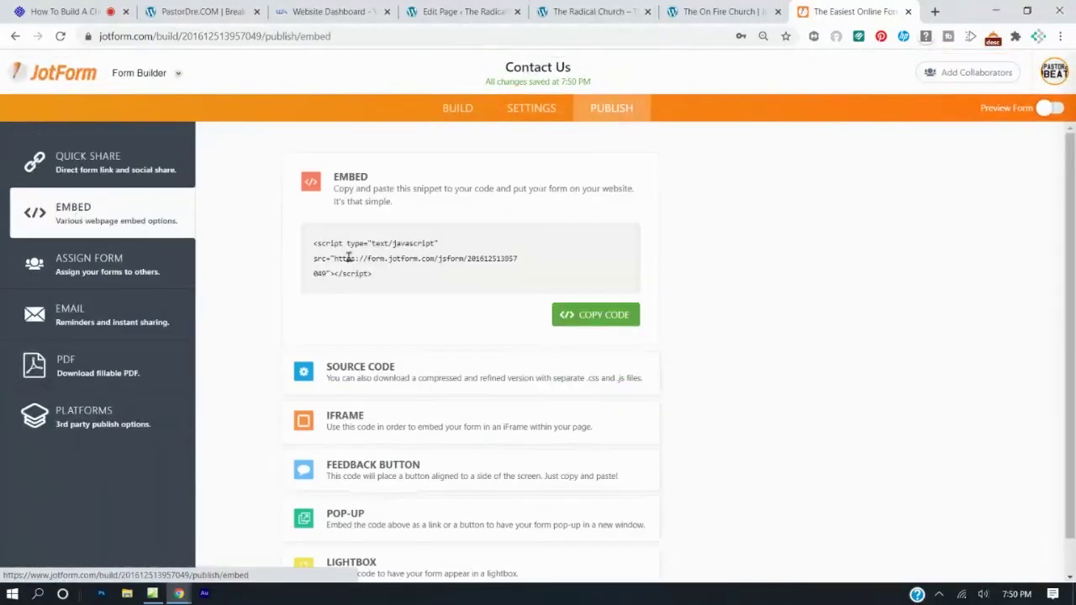
left_click(594, 316)
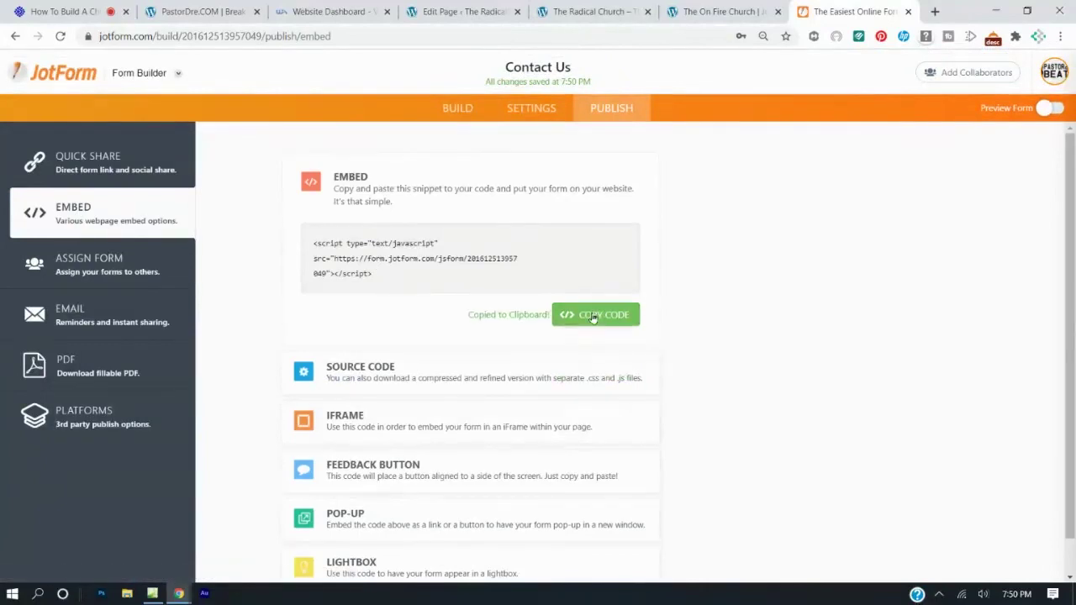
left_click(463, 11)
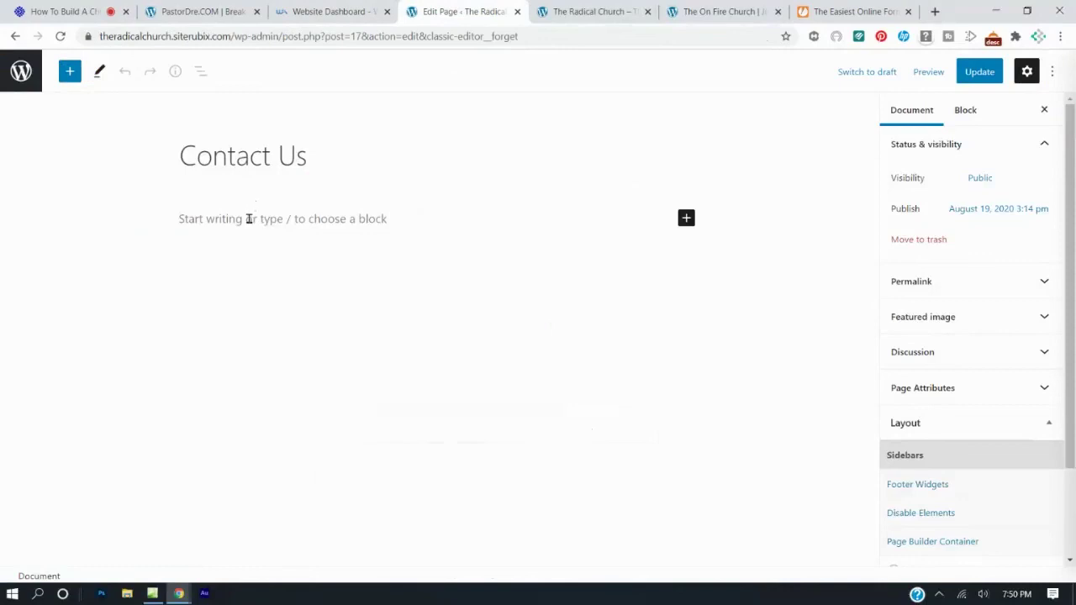
Insert a Custom HTML block with the pasted JotForm script and update the Contact Us page.
left_click(70, 71)
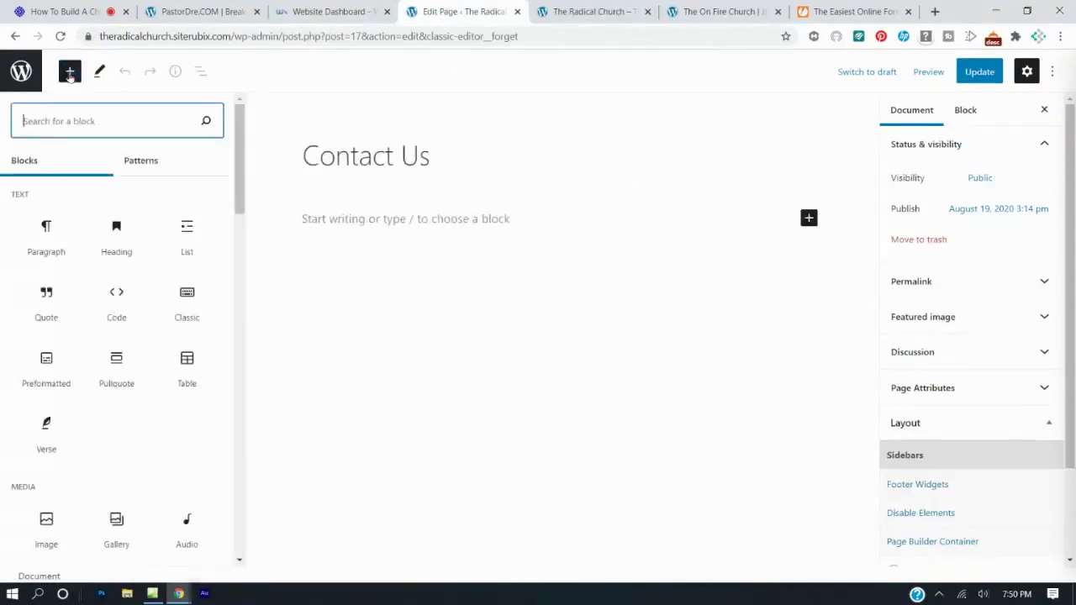
type("htm")
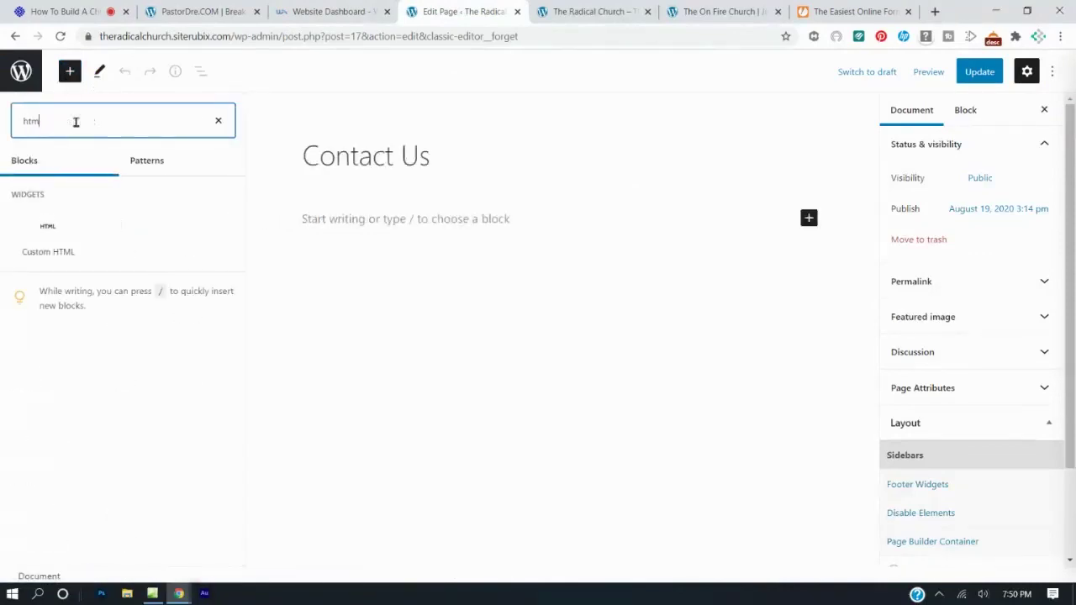
type("l")
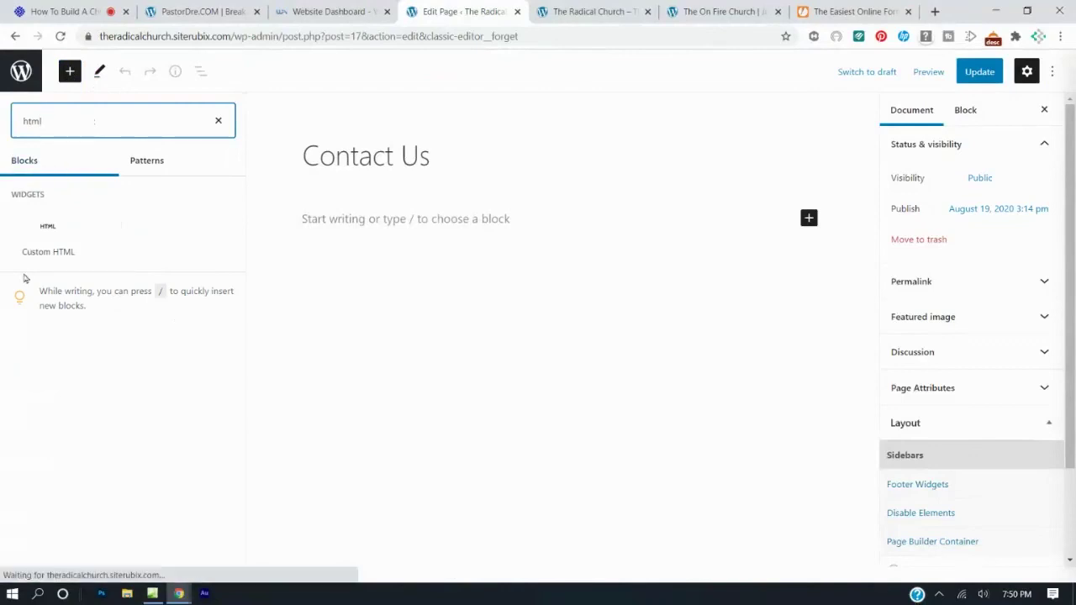
left_click(43, 239)
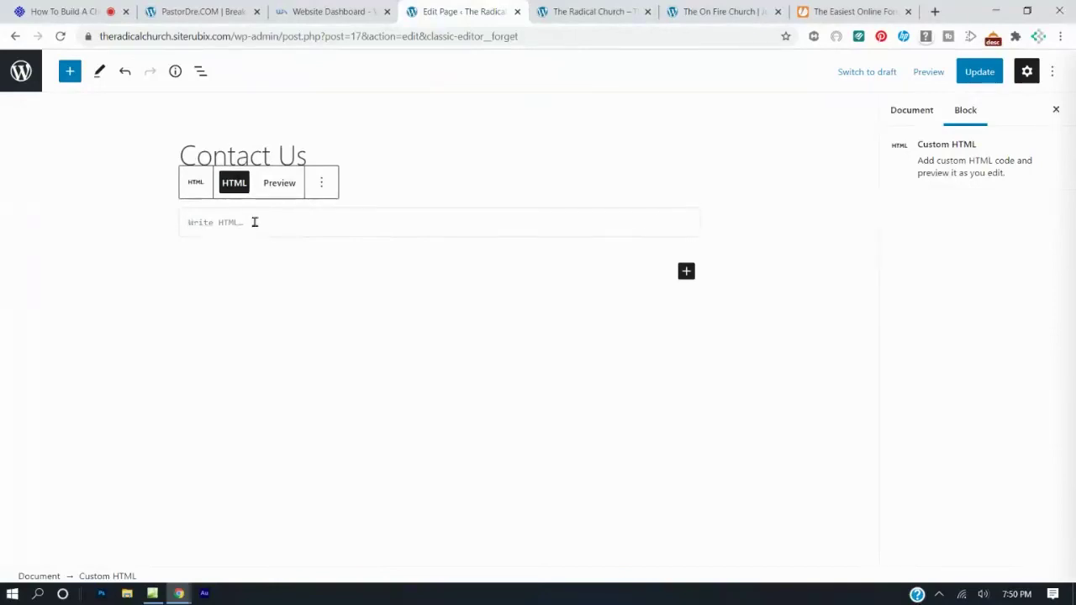
key("ctrl+v")
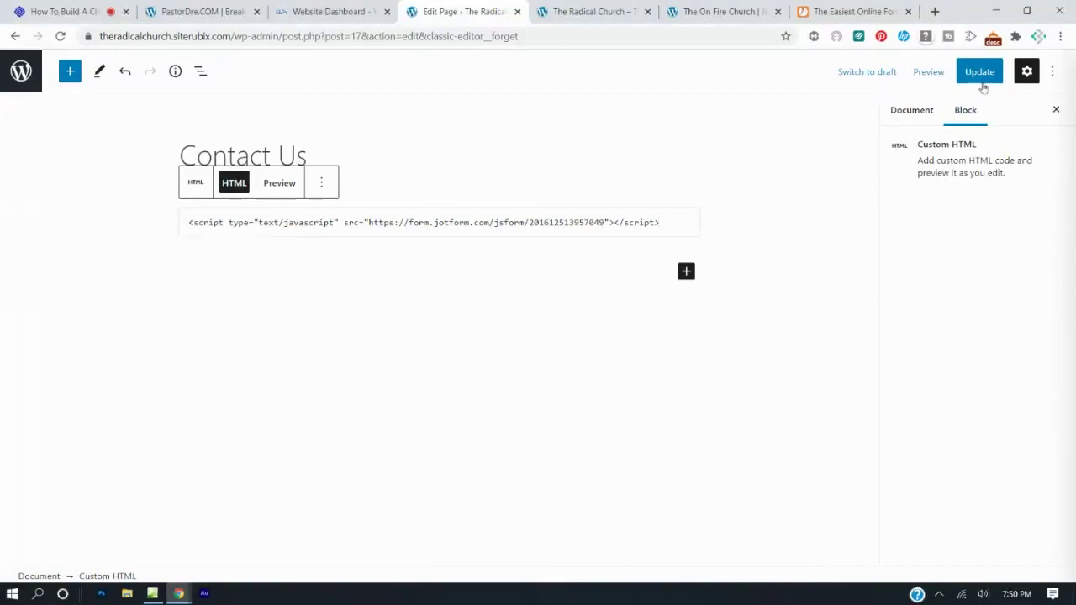
left_click(978, 72)
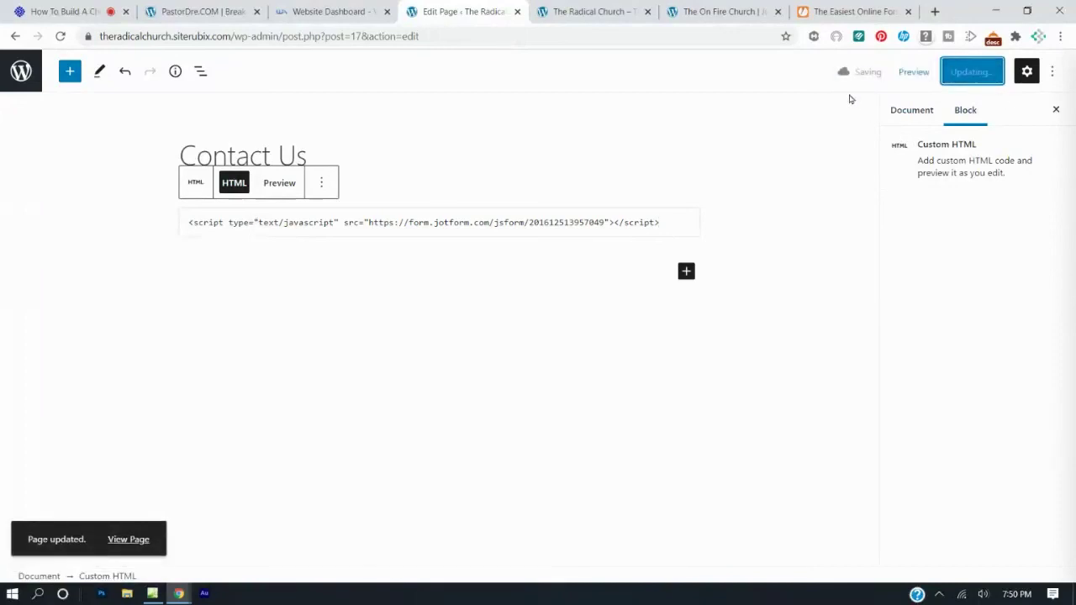
left_click(588, 11)
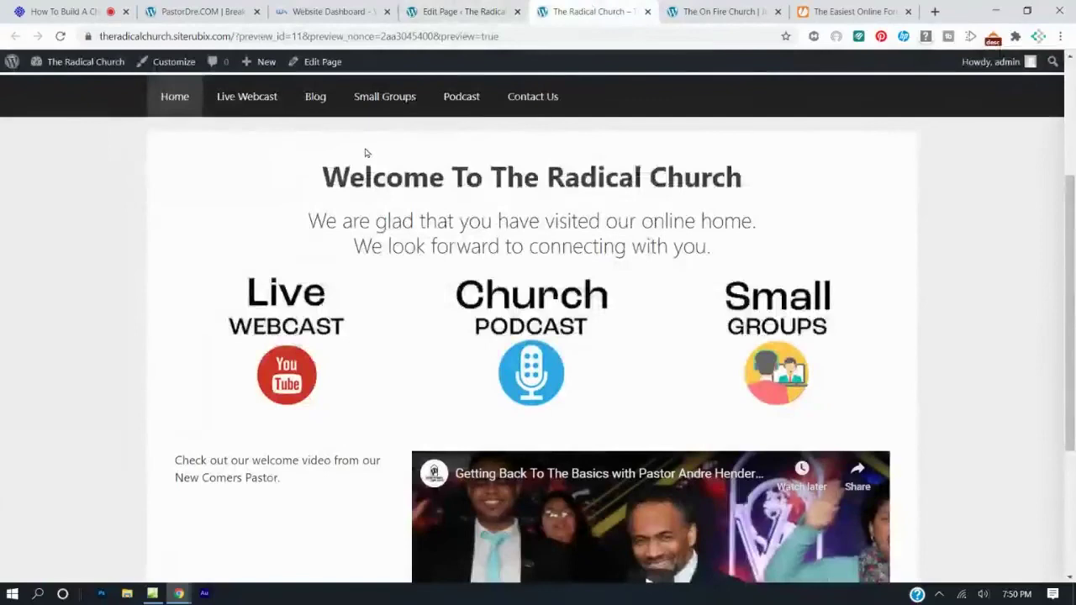
Open Contact Us on the live site and scroll through the embedded form's fields.
scroll(511, 118, "up", 1)
scroll(511, 118, "up", 2)
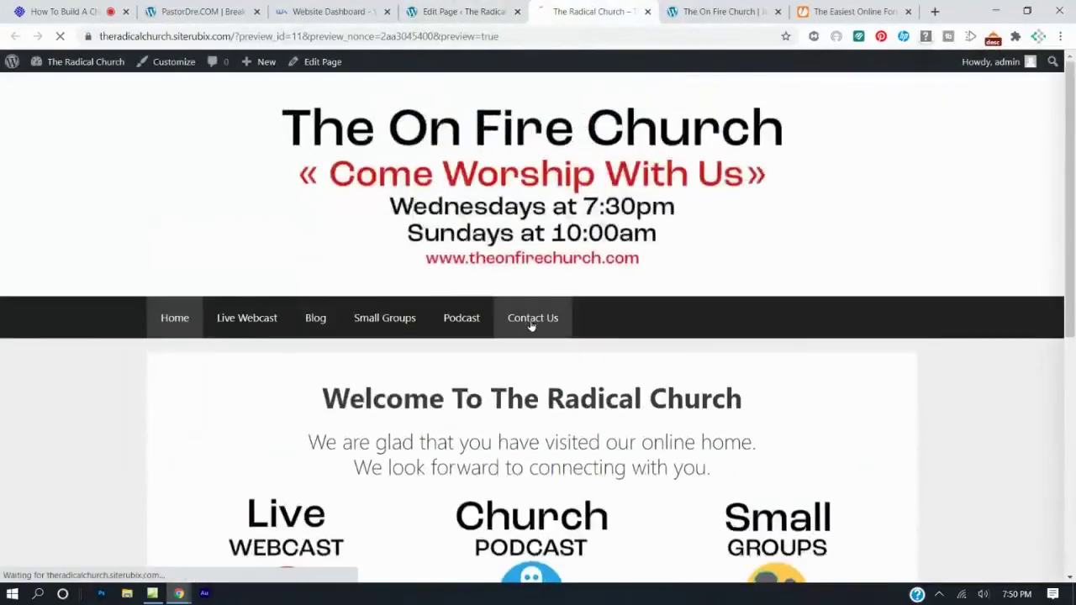
left_click(530, 324)
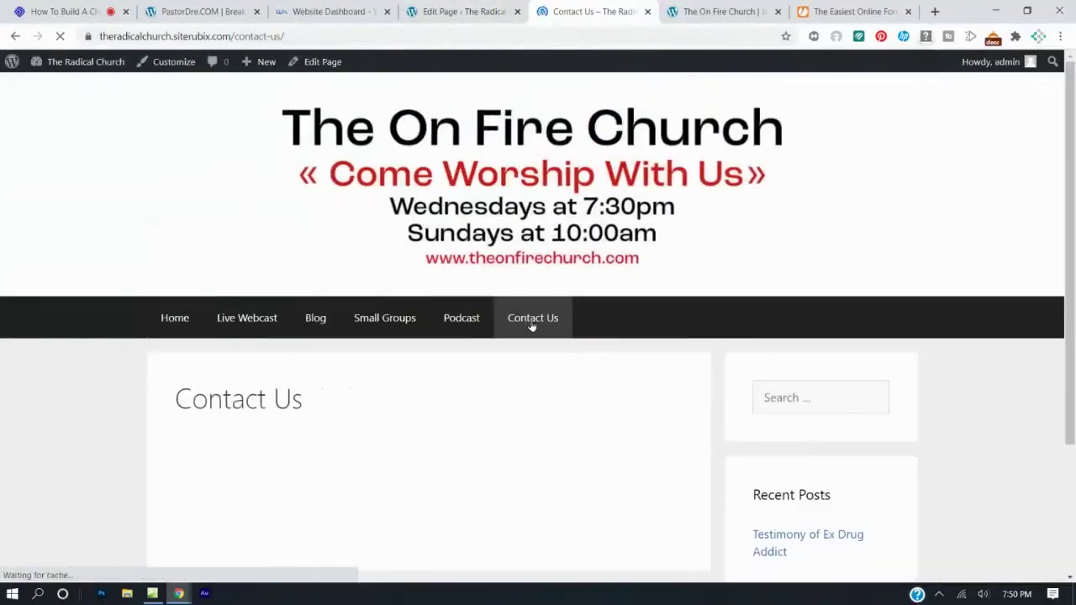
scroll(532, 325, "down", 2)
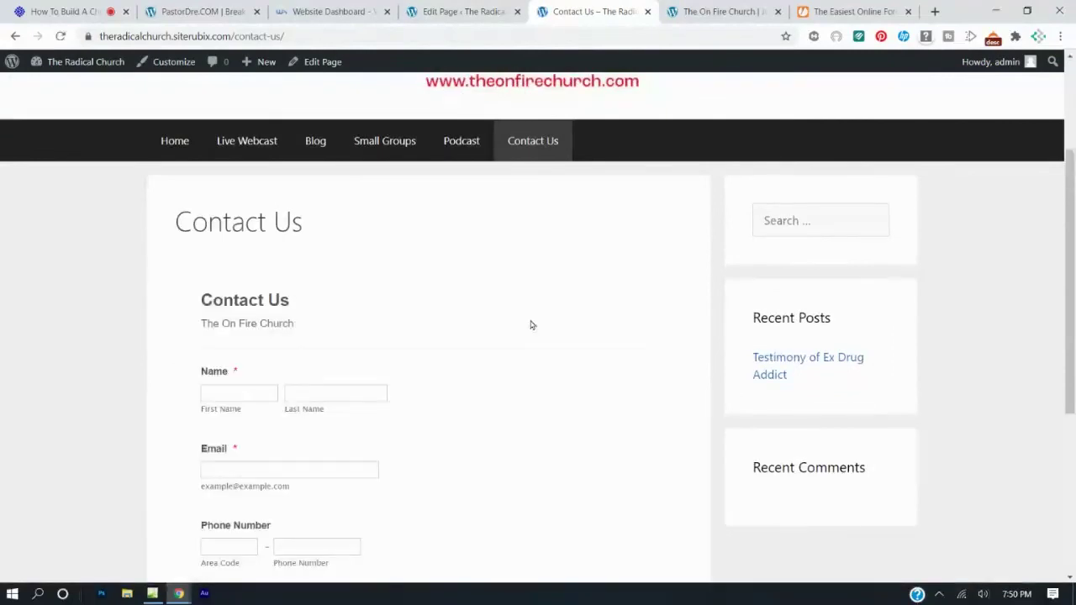
scroll(530, 325, "down", 3)
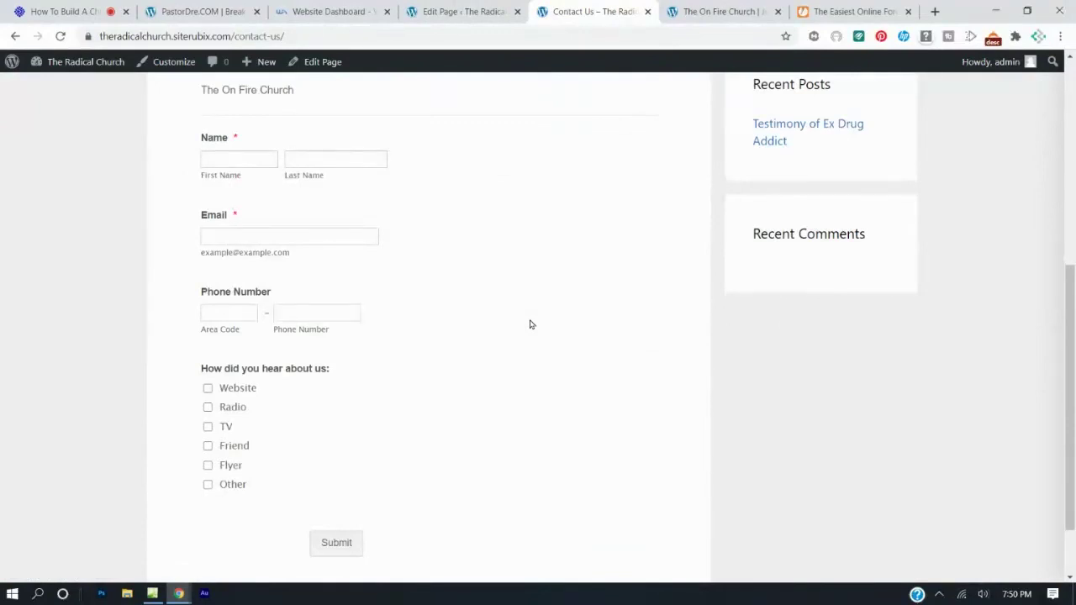
scroll(530, 325, "up", 1)
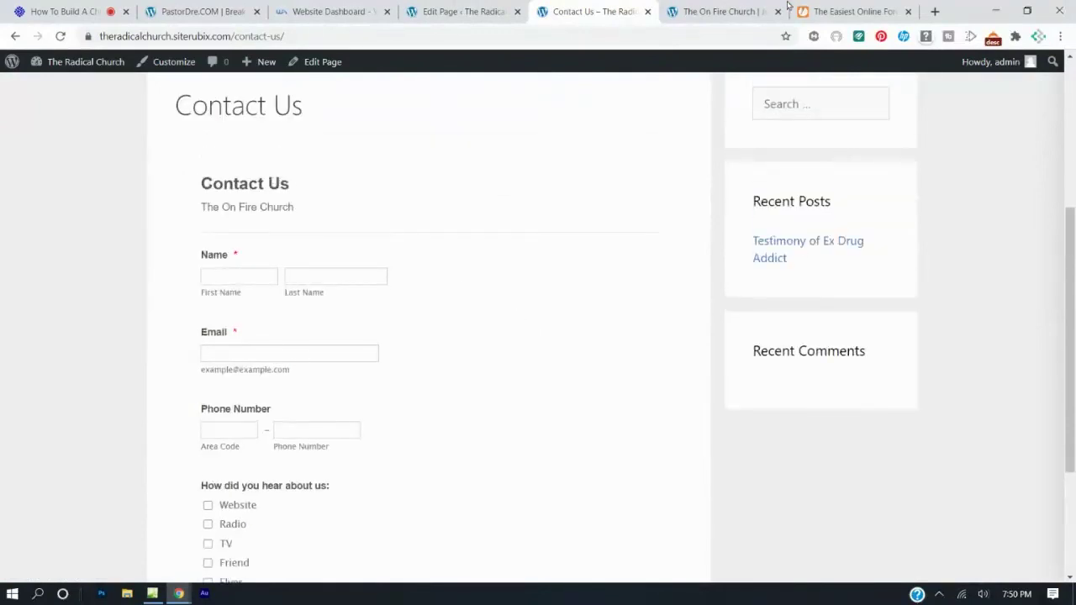
Check JotForm's email sharing options, then return to the live Contact Us page.
left_click(895, 8)
left_click(147, 321)
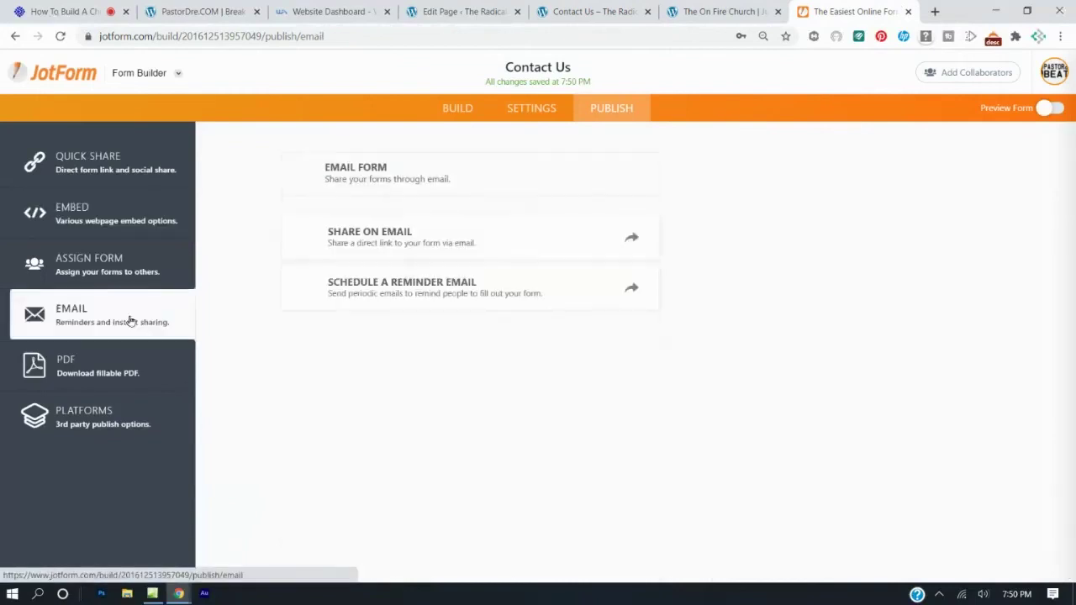
left_click(609, 11)
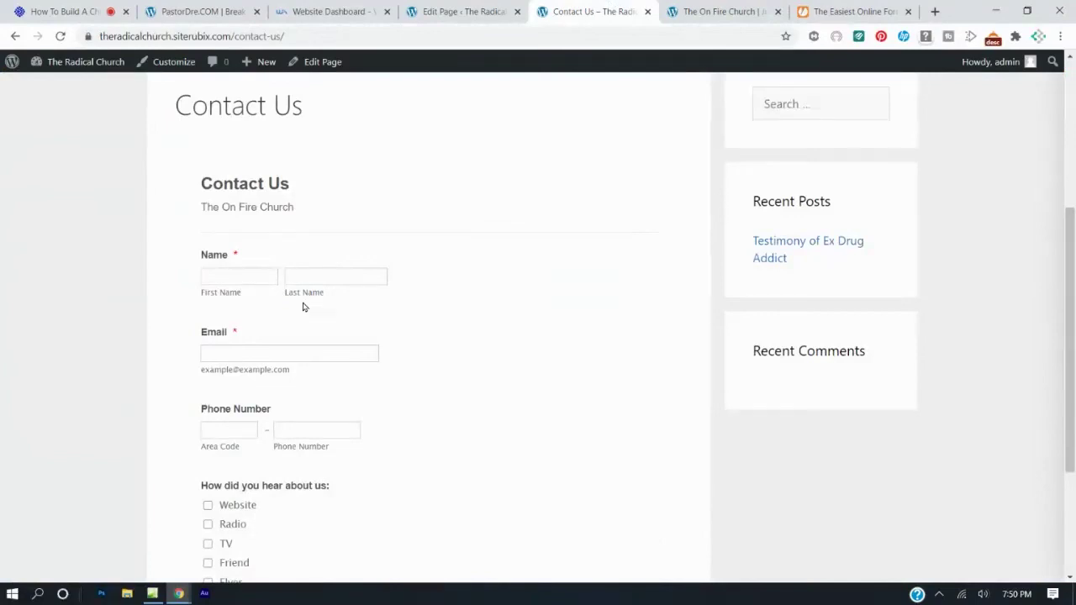
scroll(305, 307, "up", 4)
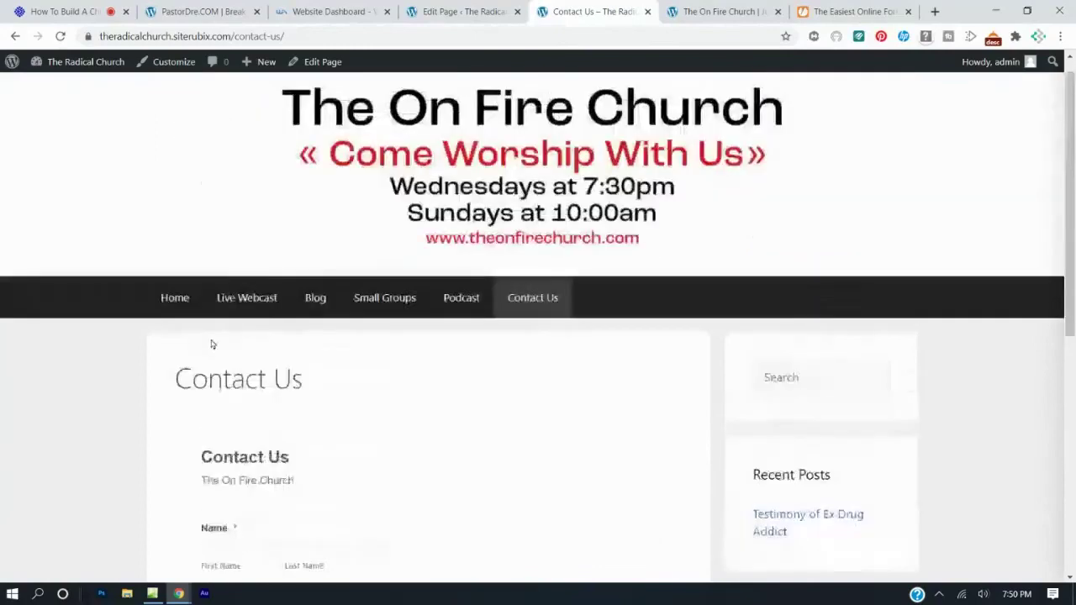
Browse the Home, Live Webcast, Blog, Small Groups, Podcast and Contact Us pages.
left_click(175, 320)
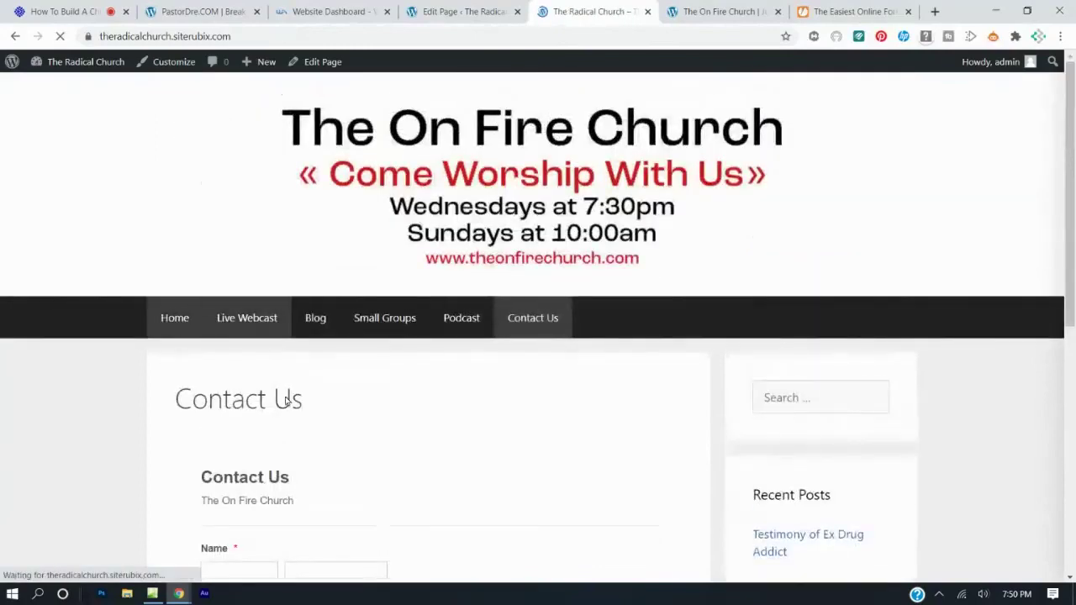
left_click(258, 320)
scroll(313, 299, "down", 1)
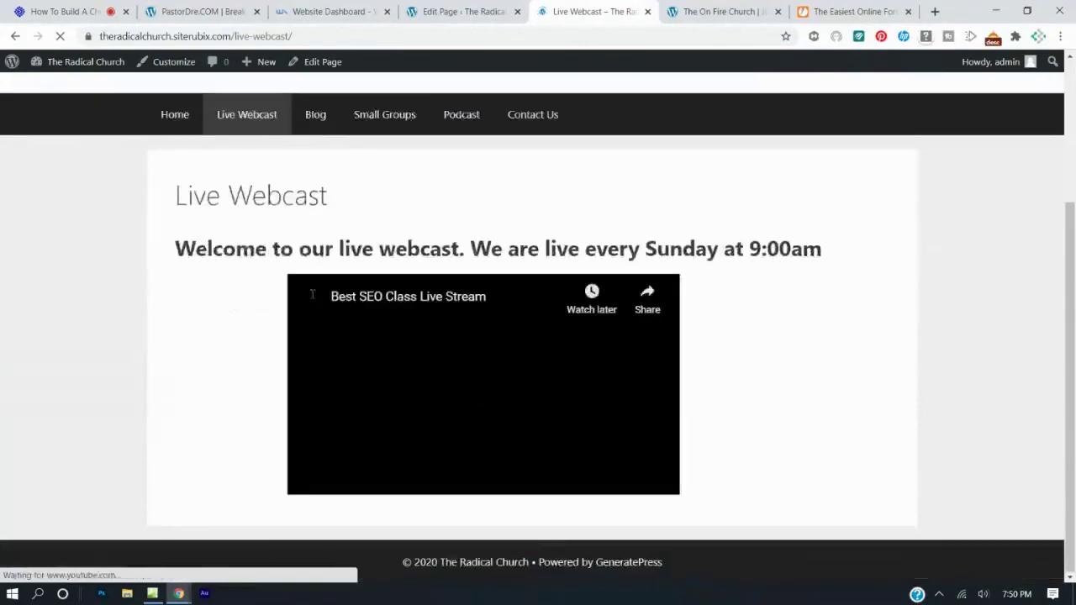
left_click(313, 119)
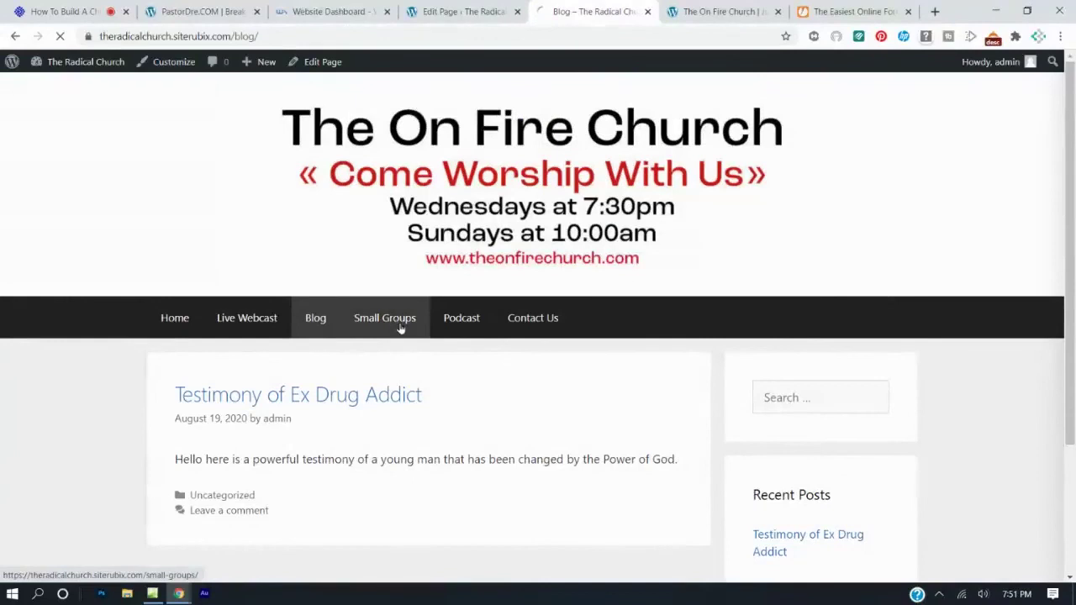
left_click(400, 328)
scroll(406, 312, "down", 2)
scroll(409, 314, "up", 1)
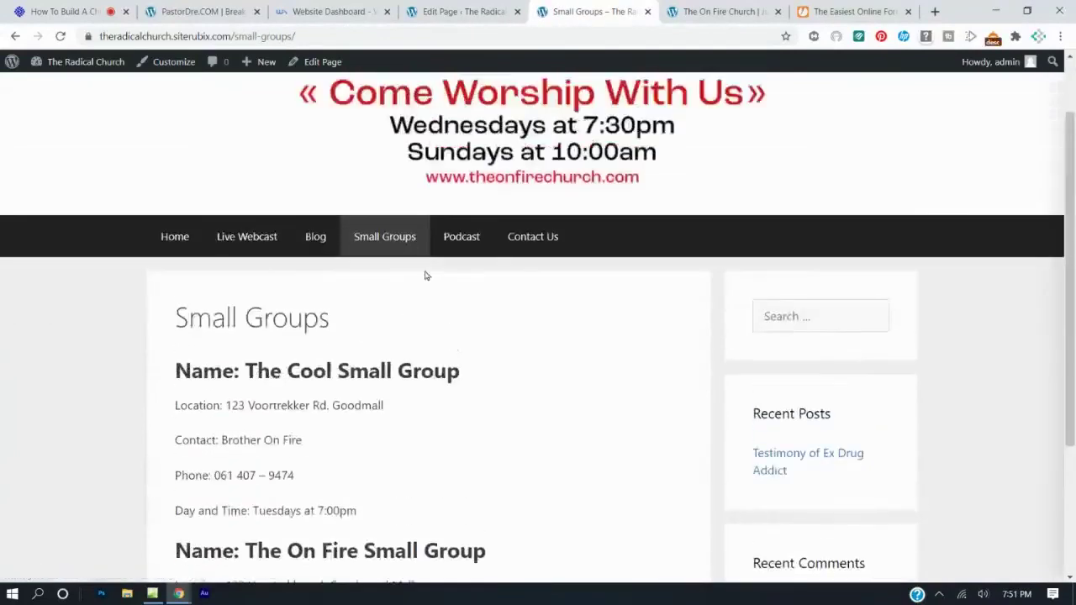
left_click(452, 244)
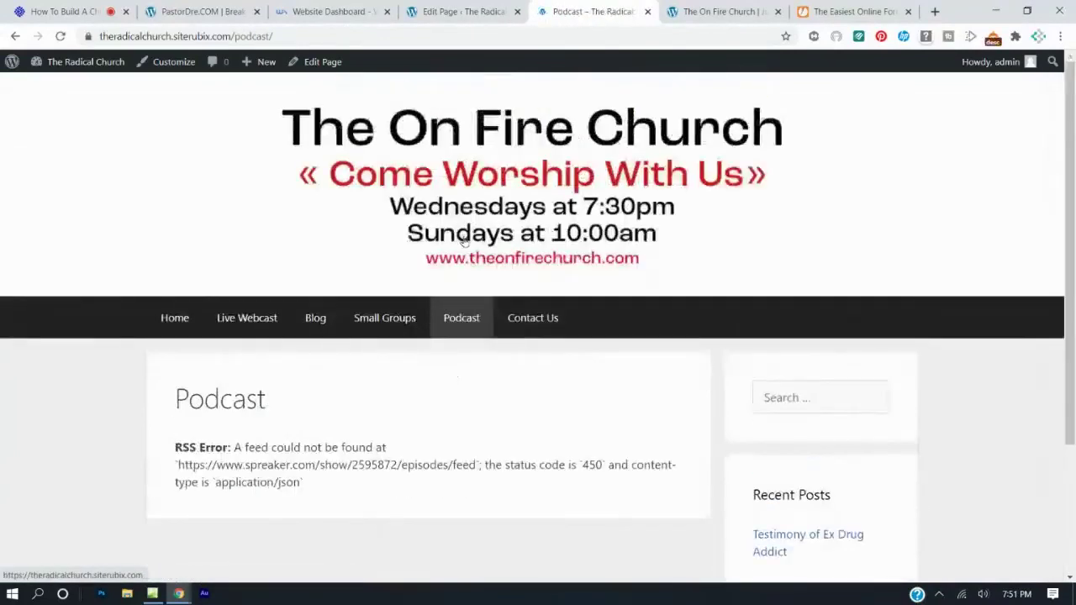
scroll(452, 244, "down", 2)
left_click(531, 200)
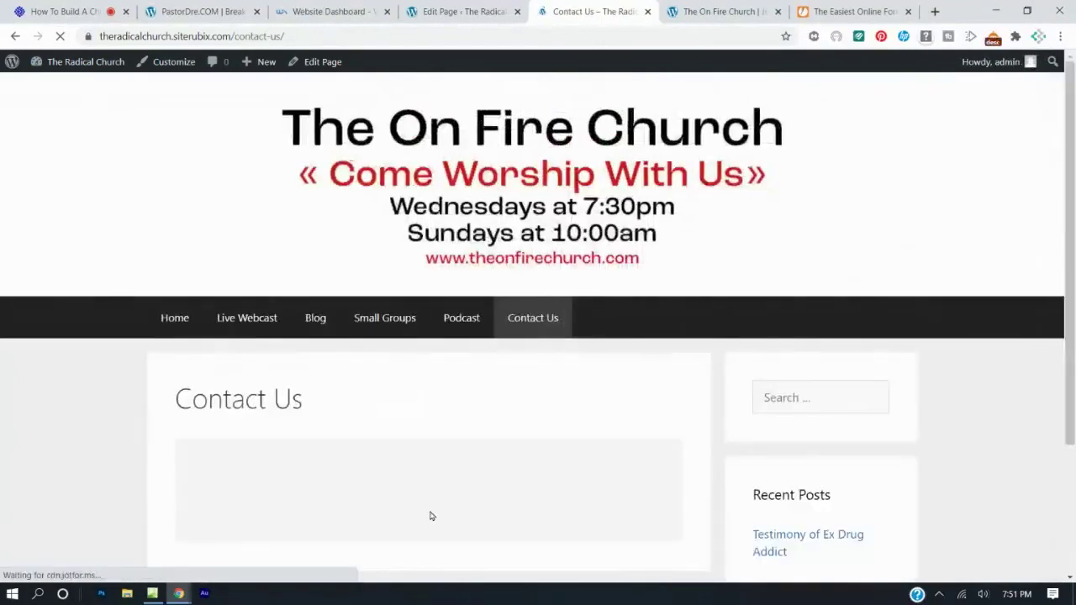
scroll(431, 514, "down", 3)
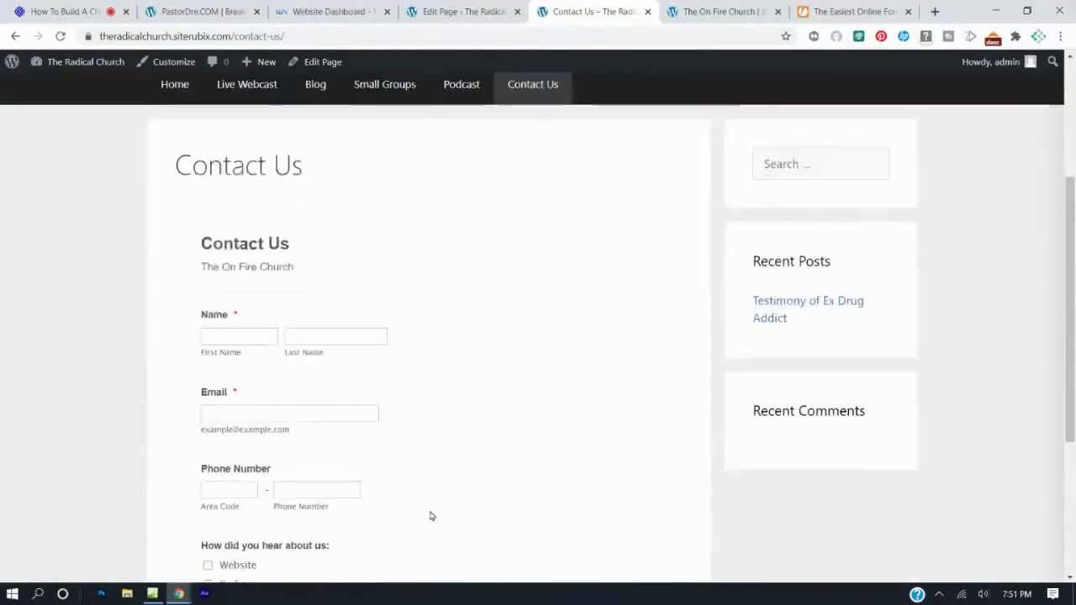
scroll(430, 514, "up", 3)
Review the home page, then finish on the Live Webcast page with its stream video.
left_click(174, 317)
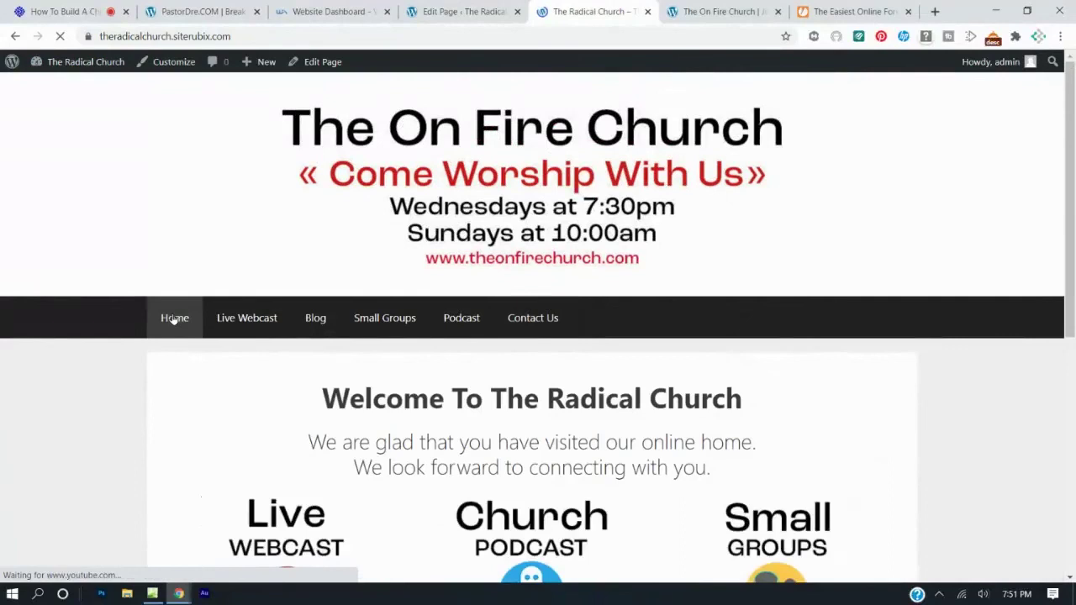
scroll(515, 293, "down", 5)
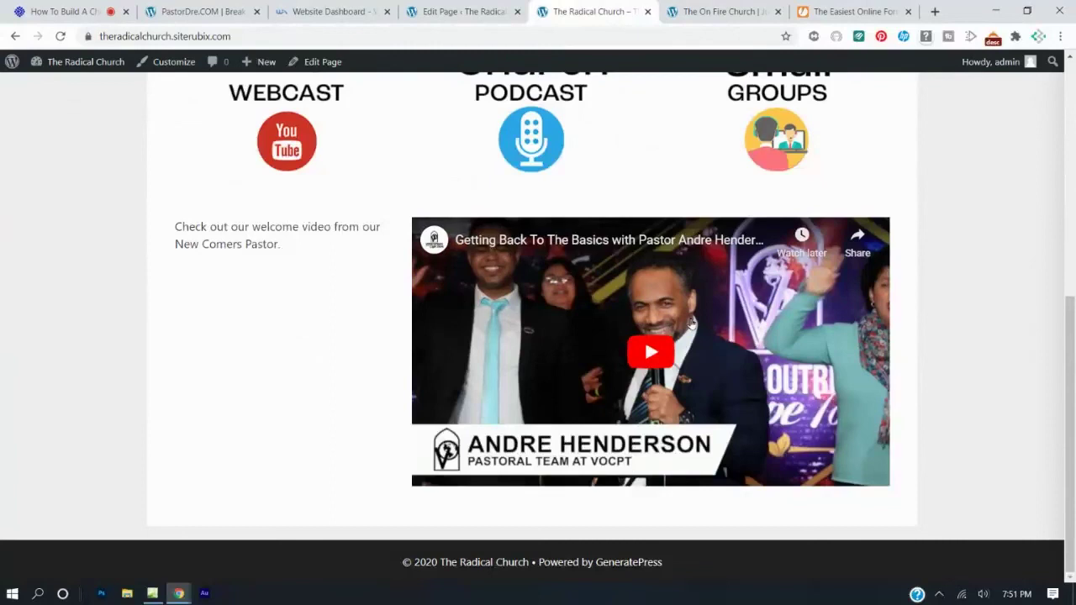
scroll(691, 323, "up", 4)
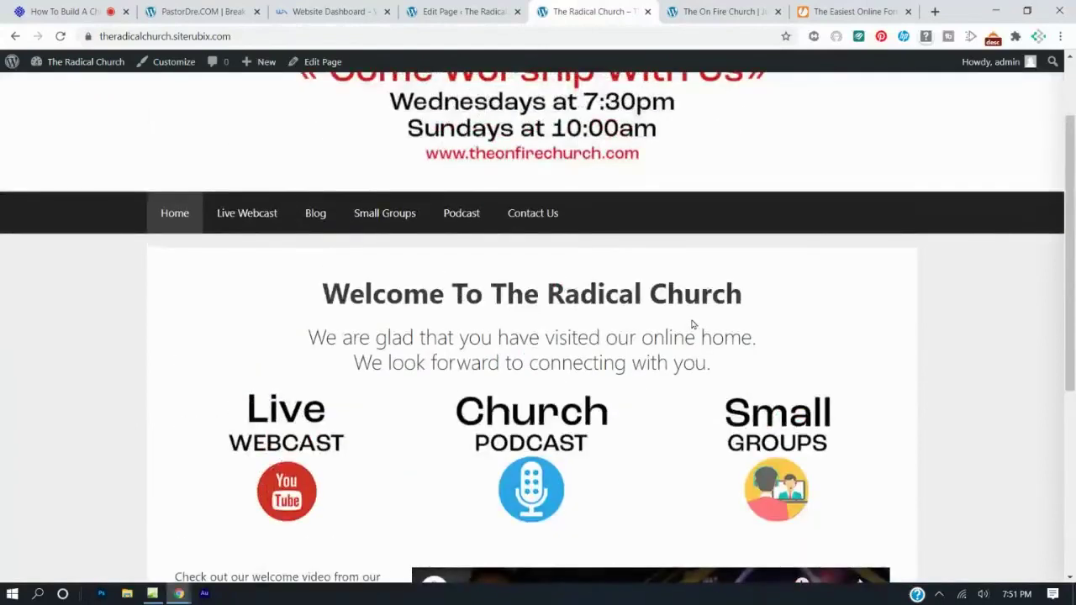
scroll(692, 327, "down", 3)
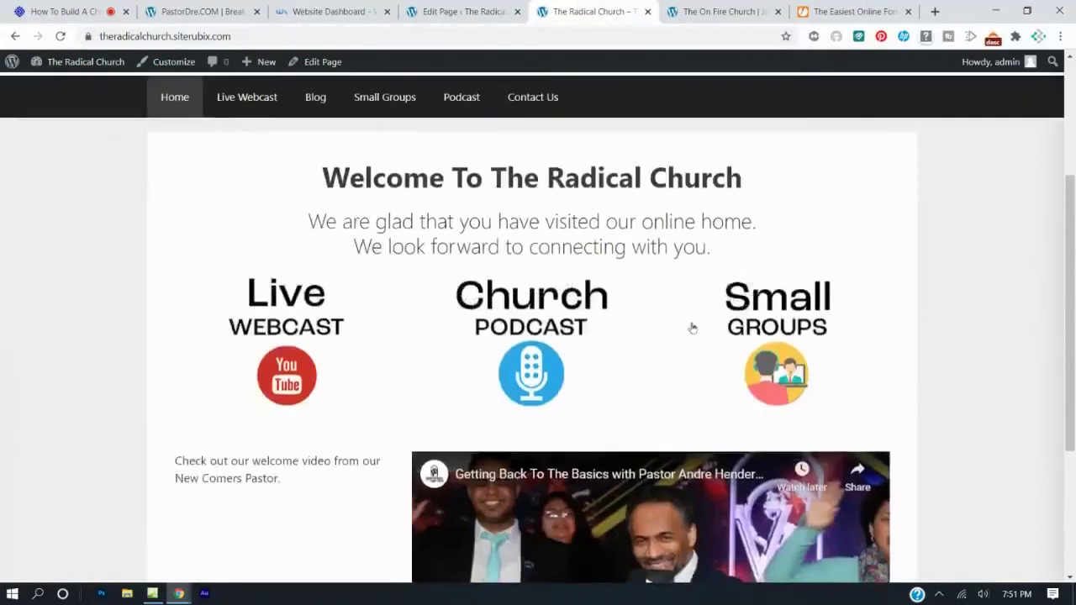
scroll(656, 379, "up", 3)
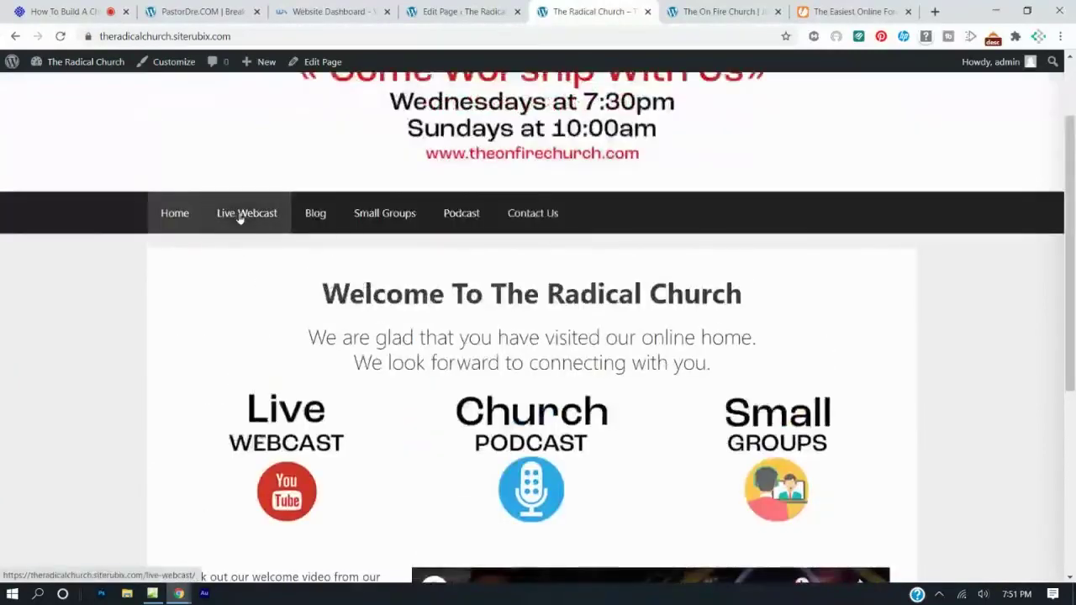
left_click(244, 215)
scroll(423, 258, "down", 3)
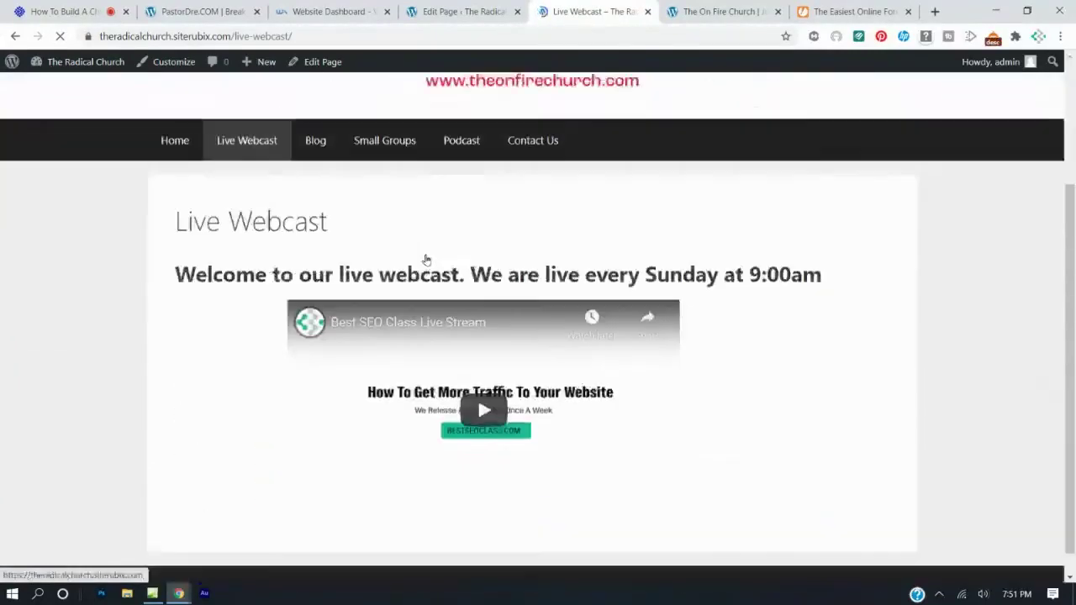